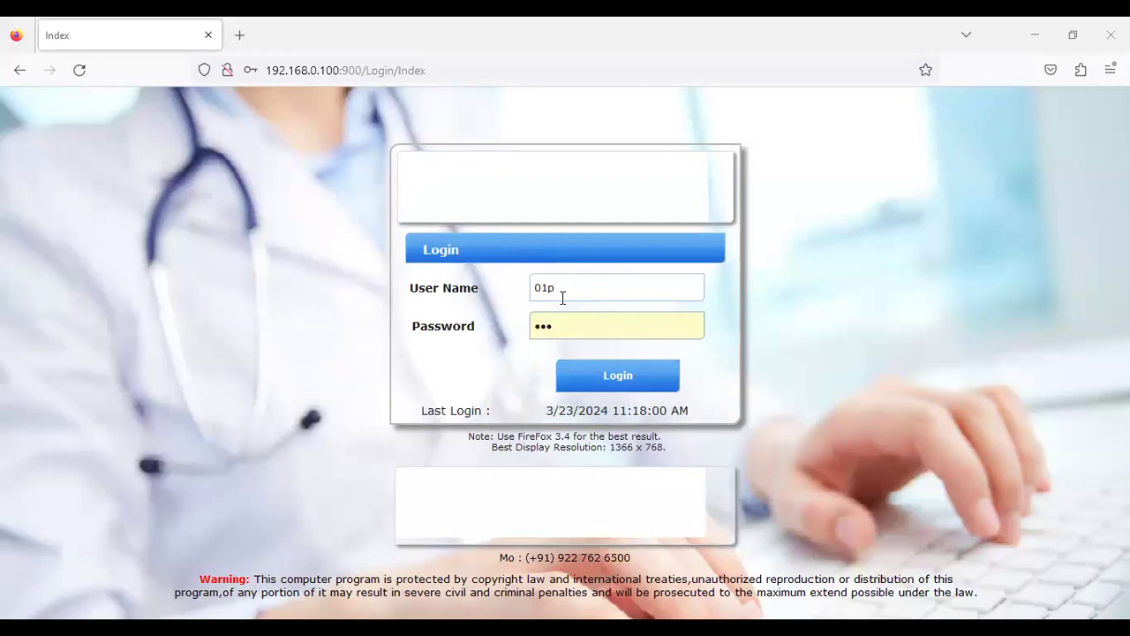
Log in to the hospital system and dismiss Firefox's save-login prompt to reach the dashboard
{"action": "left_click", "coordinate": [587, 374]}
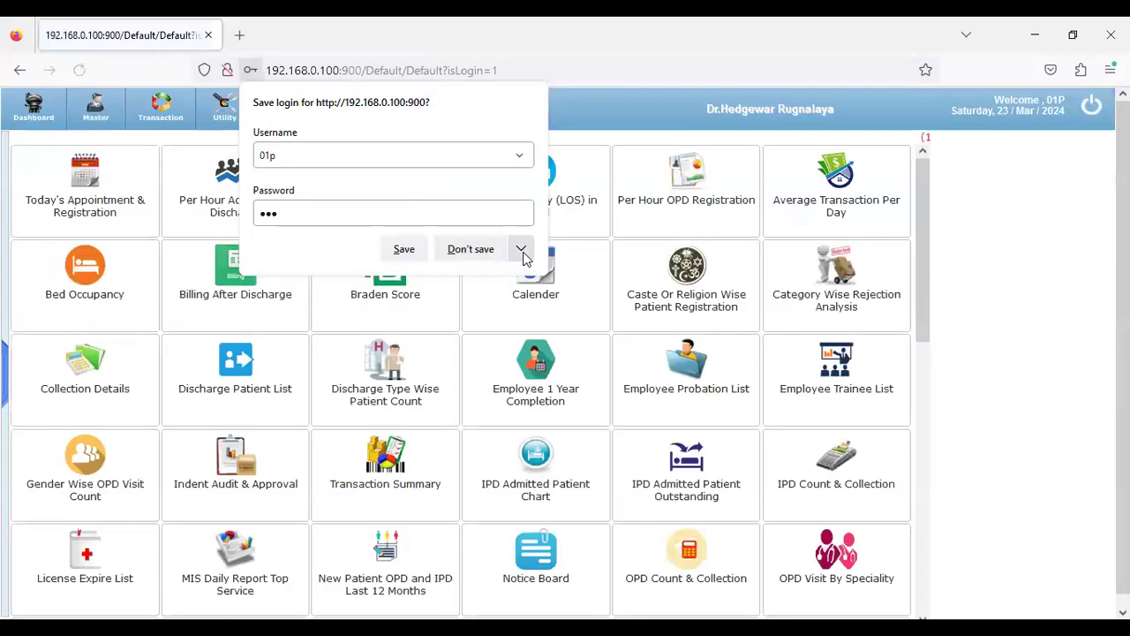
{"action": "left_click", "coordinate": [521, 249]}
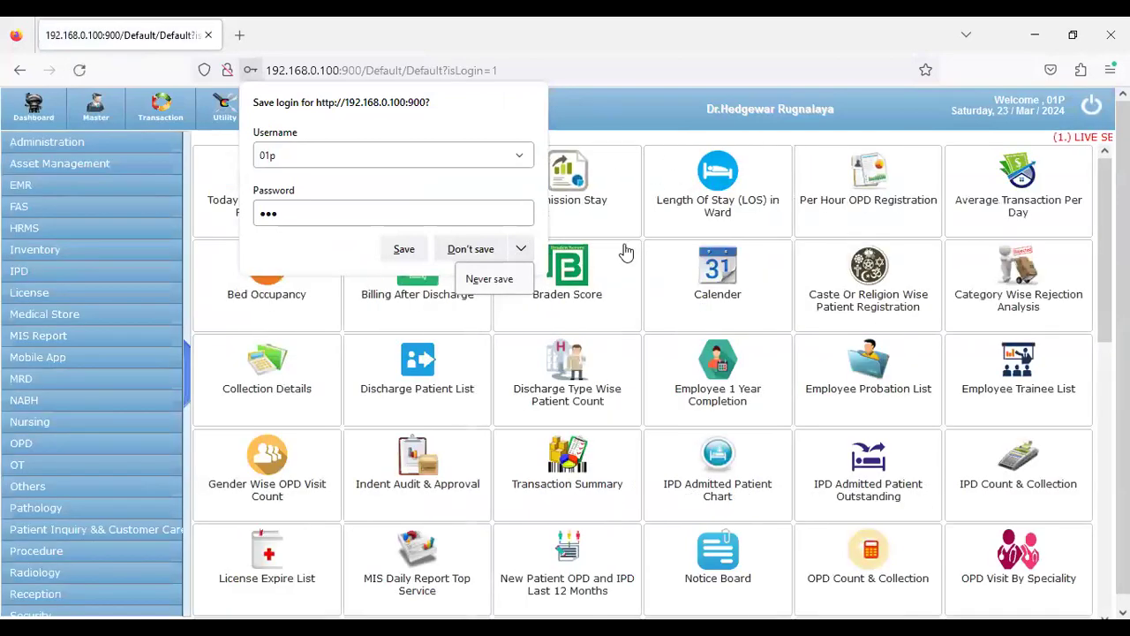
{"action": "left_click", "coordinate": [600, 135]}
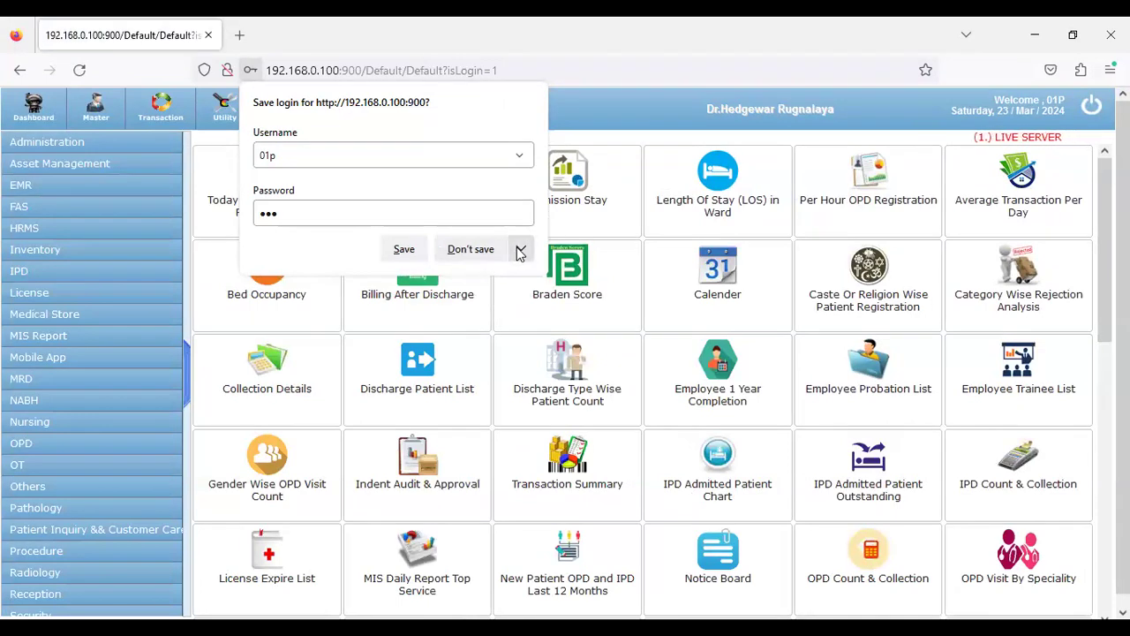
{"action": "left_click", "coordinate": [632, 138]}
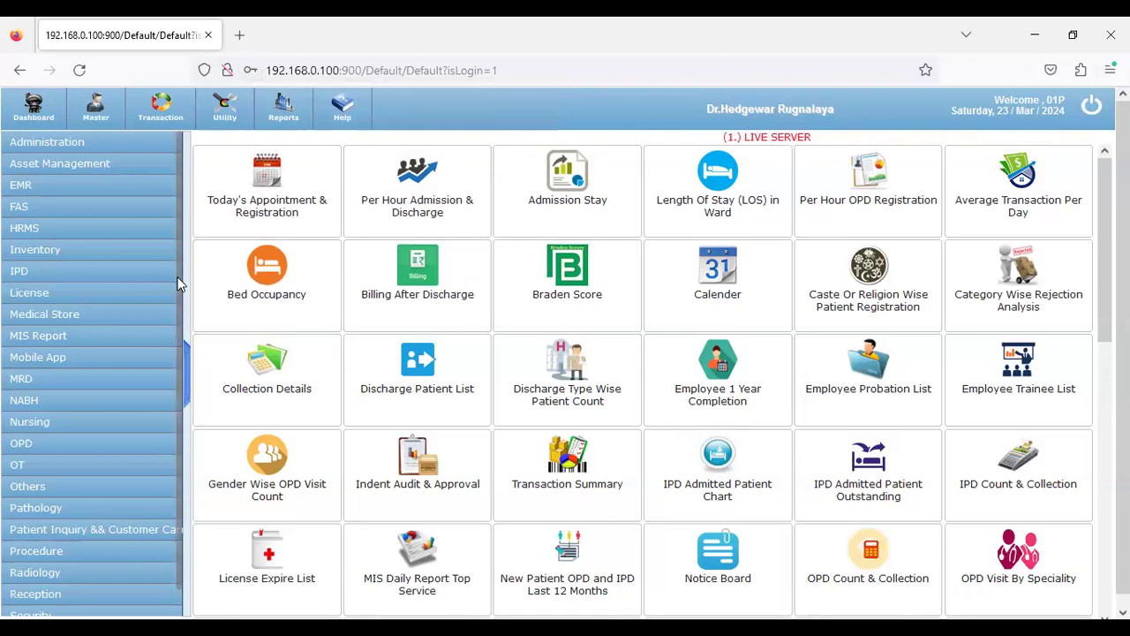
Open Reception > Transaction > OPD Registration for 23/Mar/2024 and start a new registration
{"action": "scroll", "coordinate": [97, 415], "scroll_direction": "down", "scroll_amount": 1}
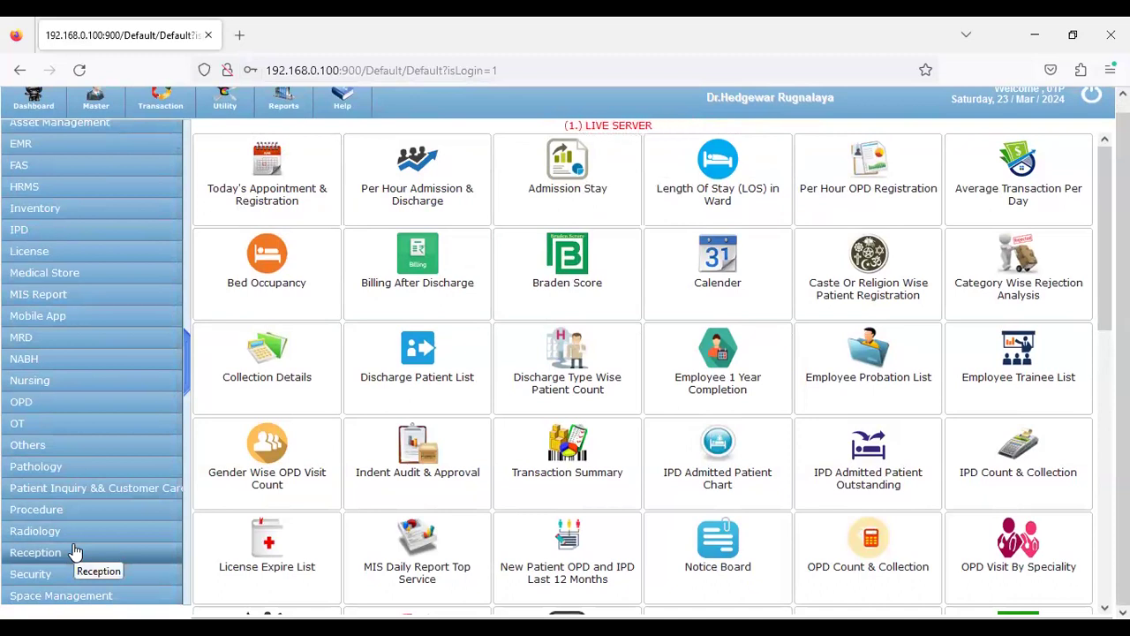
{"action": "left_click", "coordinate": [75, 552]}
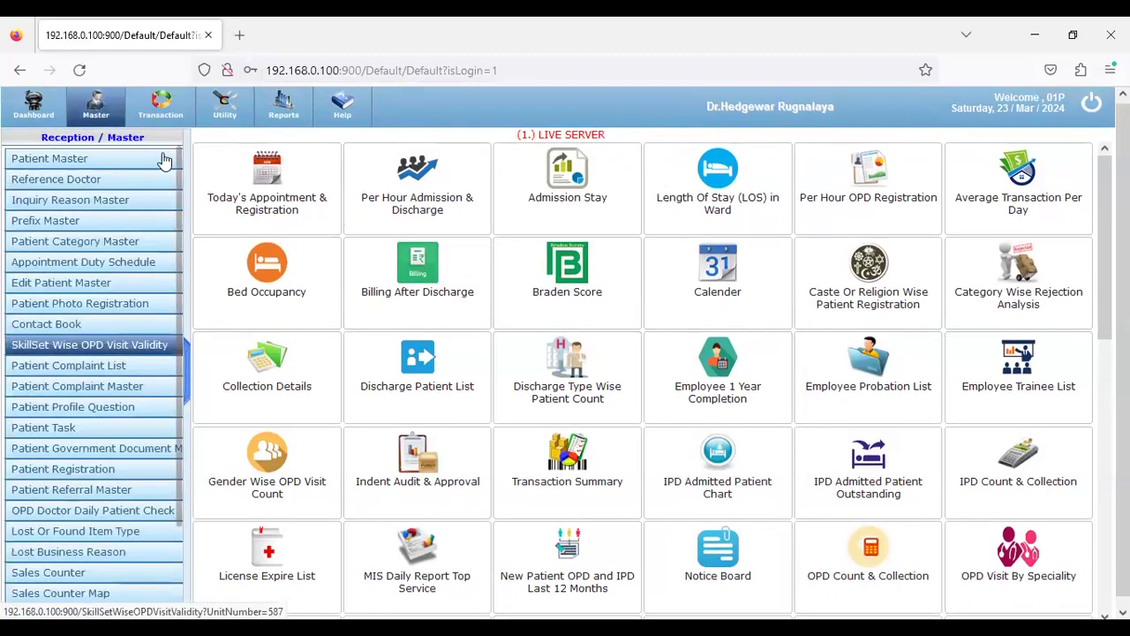
{"action": "left_click", "coordinate": [166, 113]}
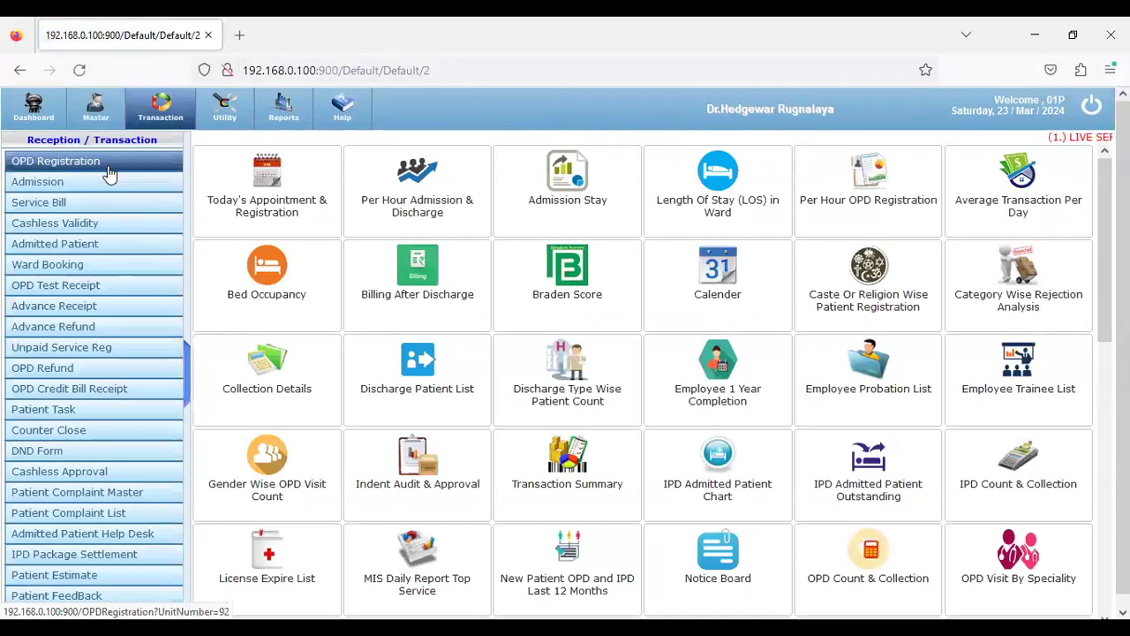
{"action": "left_click", "coordinate": [109, 172]}
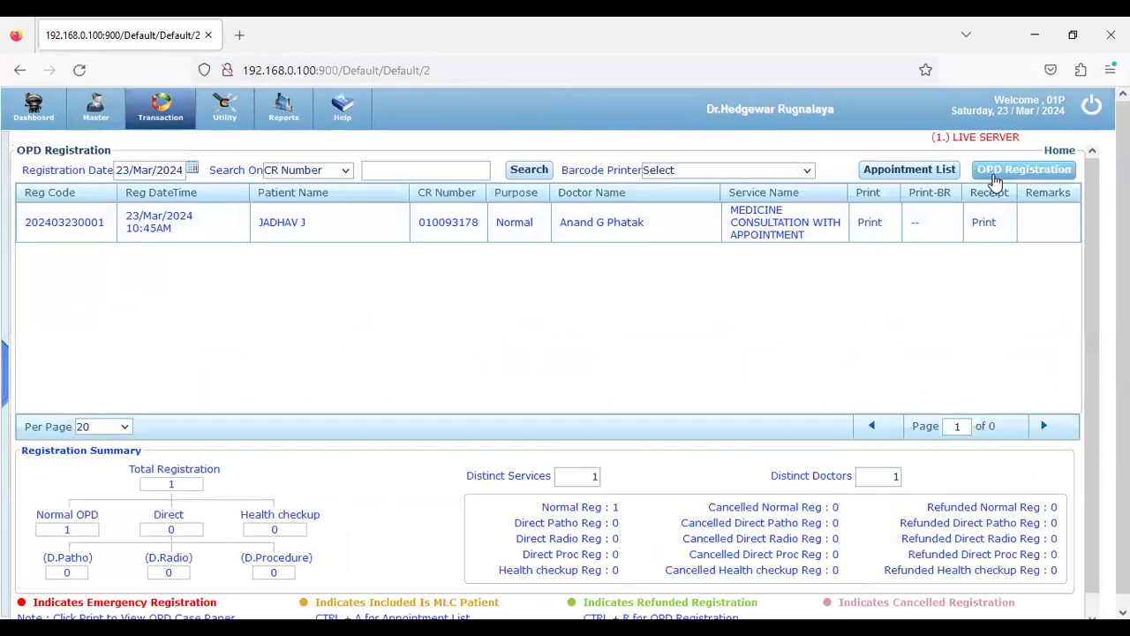
{"action": "left_click", "coordinate": [994, 178]}
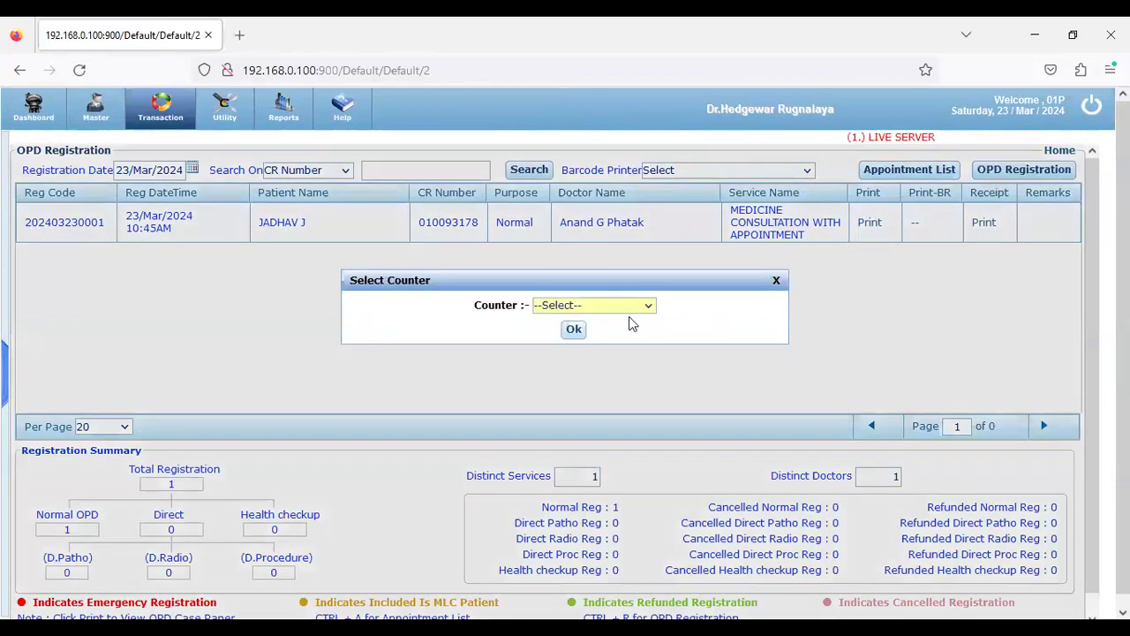
{"action": "left_click", "coordinate": [628, 307]}
Use counter C-1 and set the skill set to Physician
{"action": "left_click", "coordinate": [610, 350]}
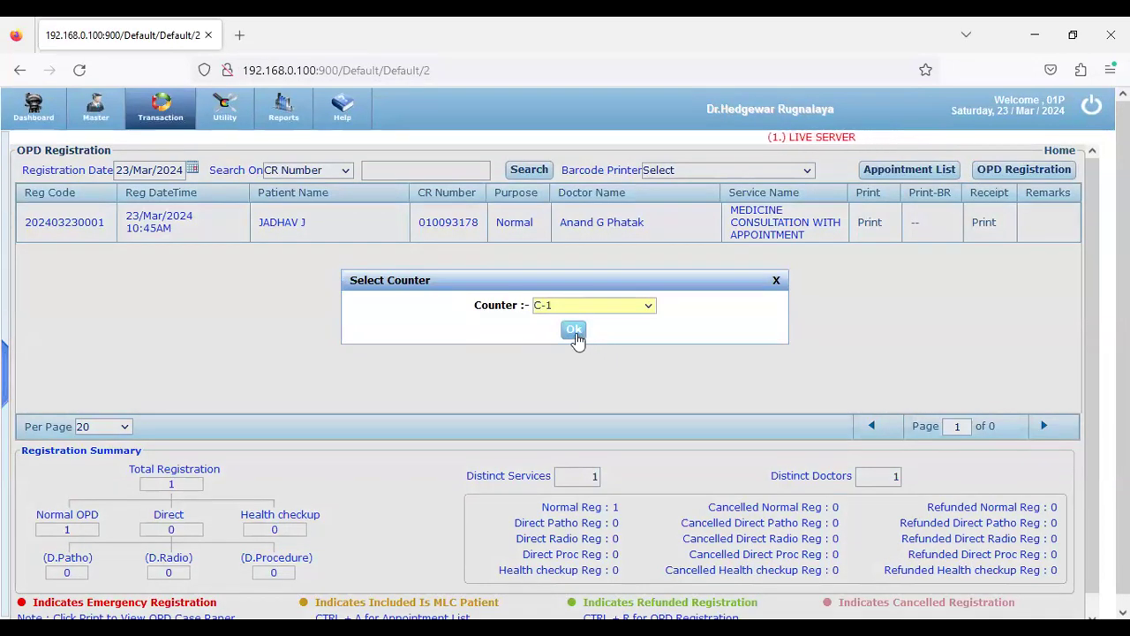
{"action": "left_click", "coordinate": [574, 335]}
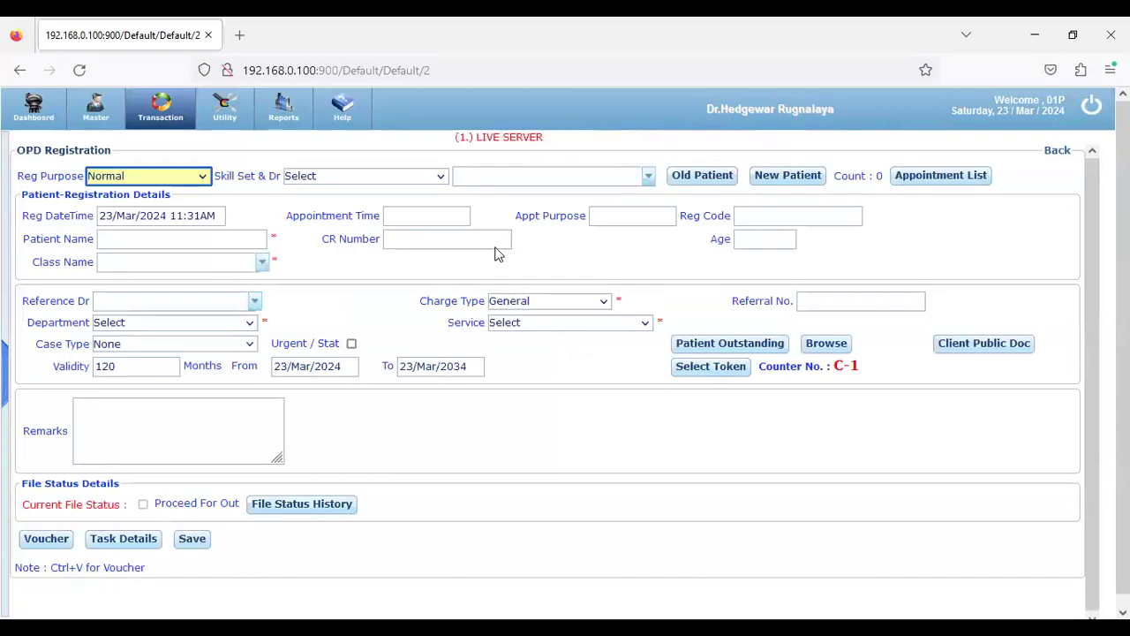
{"action": "left_click", "coordinate": [441, 178]}
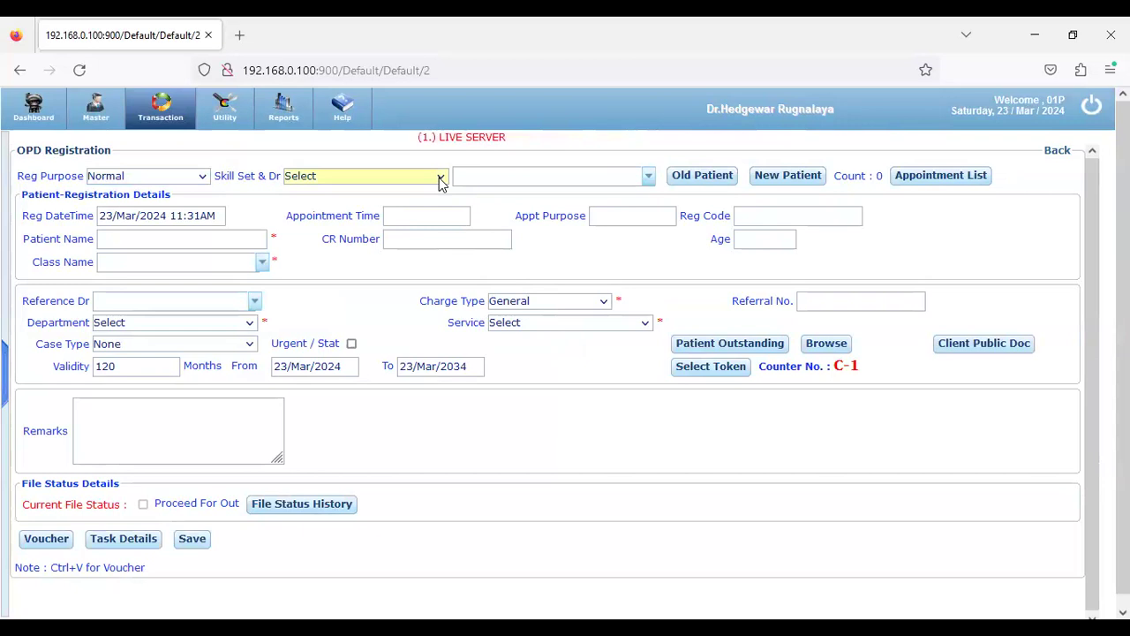
{"action": "left_click", "coordinate": [442, 180]}
{"action": "type", "text": "ph"}
{"action": "key", "text": "Return"}
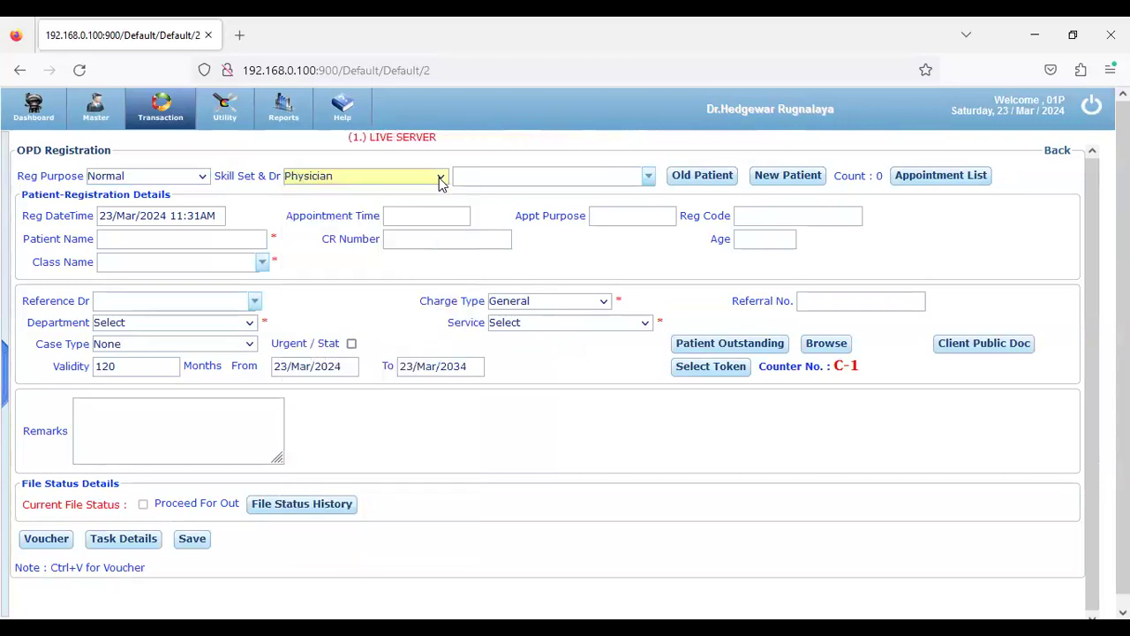
Choose the consulting physician and begin a new patient record
{"action": "left_click", "coordinate": [648, 178]}
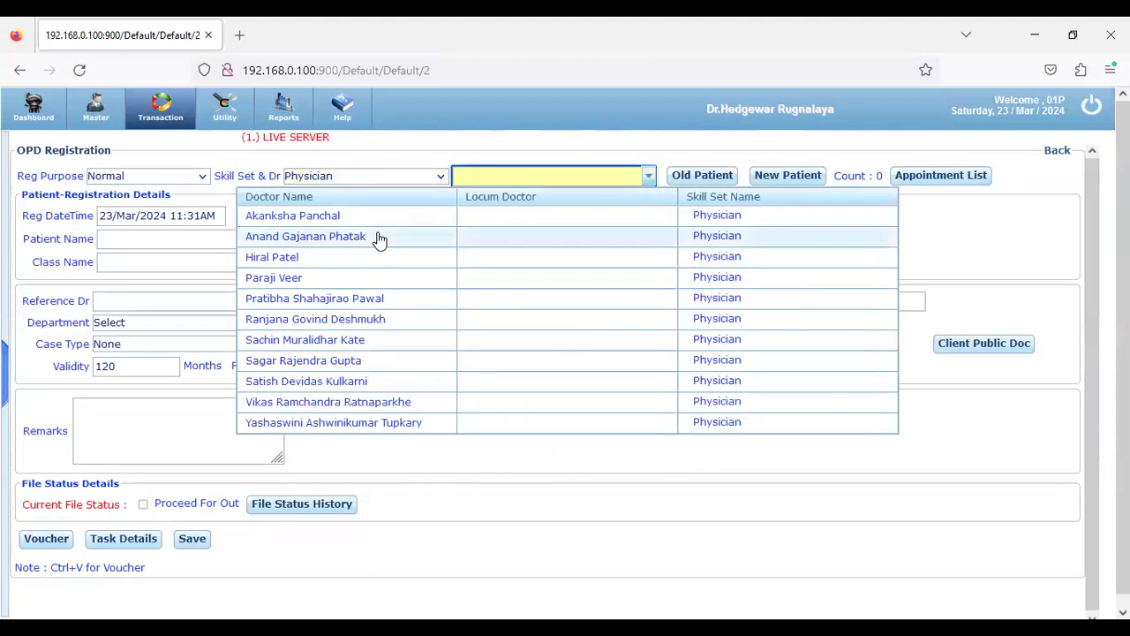
{"action": "left_click", "coordinate": [379, 237]}
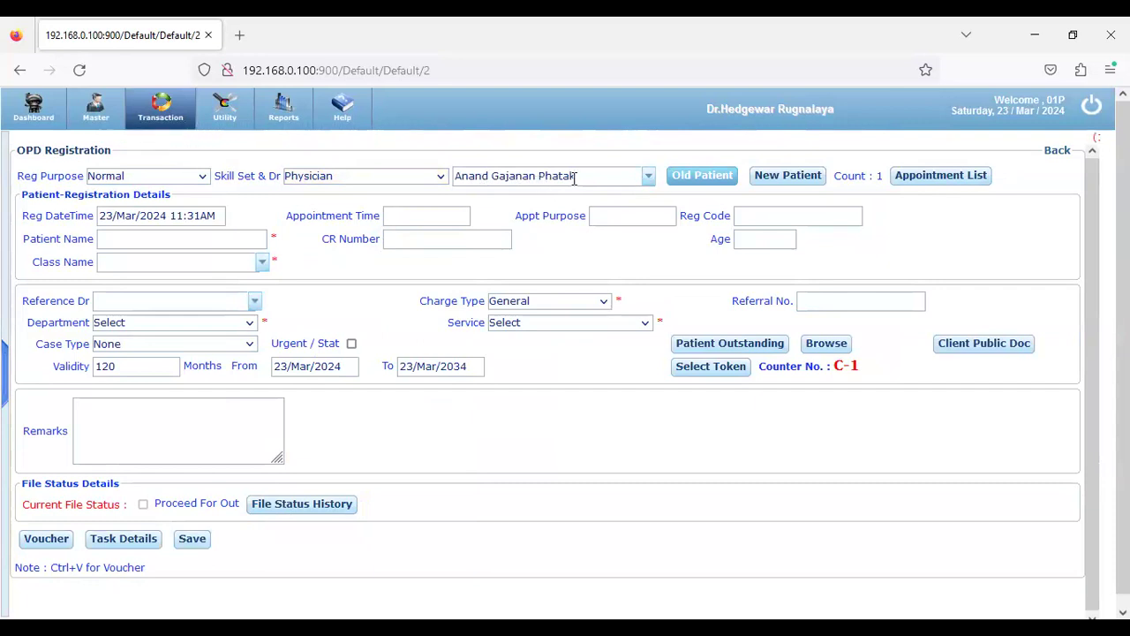
{"action": "left_click", "coordinate": [763, 185]}
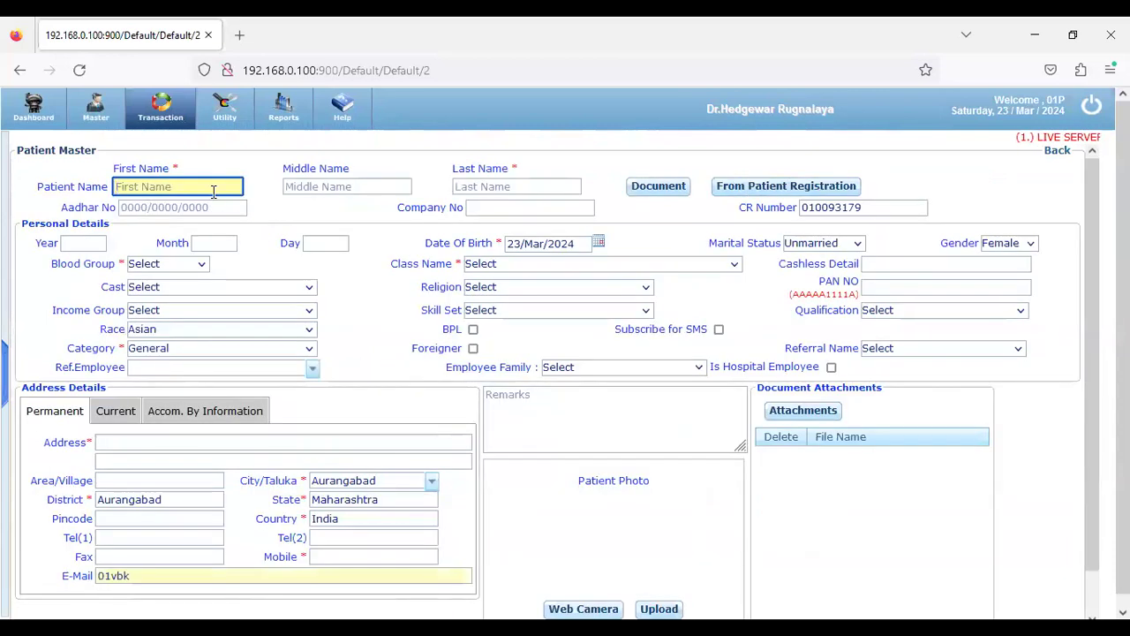
Enter the patient's name, age 25, blood group A+, class Cash, address Pune and mobile number
{"action": "type", "text": "SAGAR"}
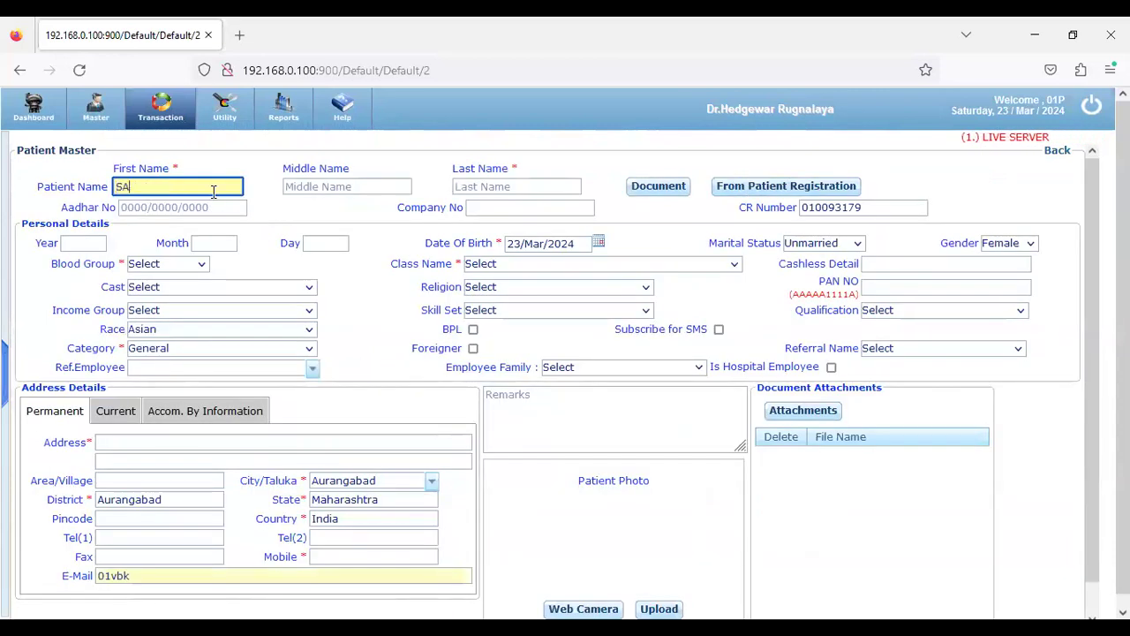
{"action": "key", "text": "Tab"}
{"action": "key", "text": "Tab"}
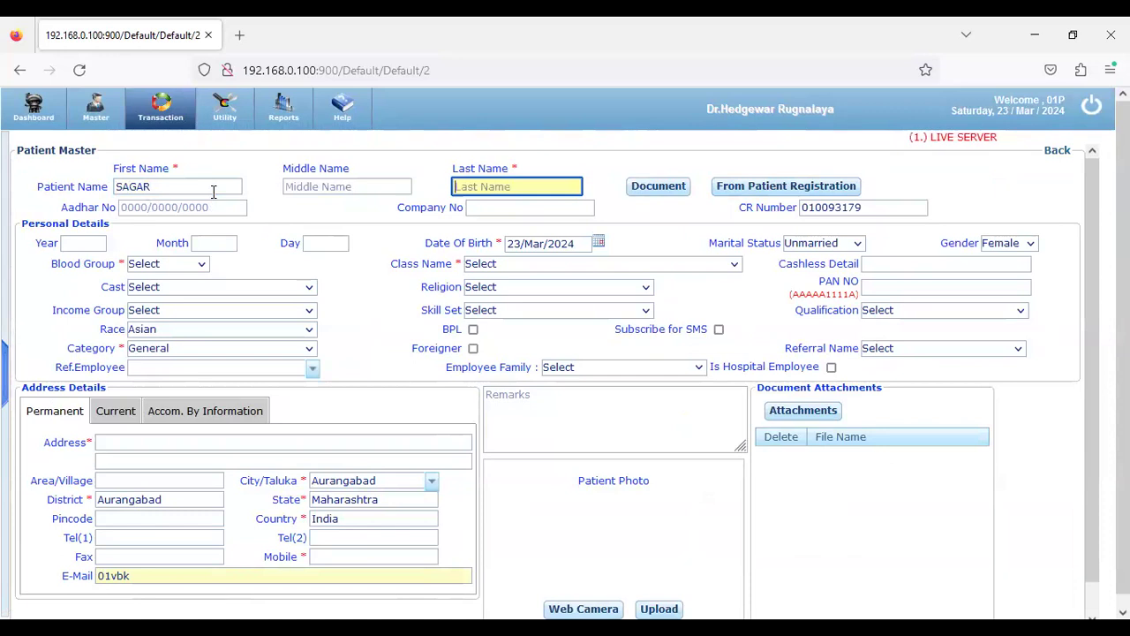
{"action": "type", "text": "D"}
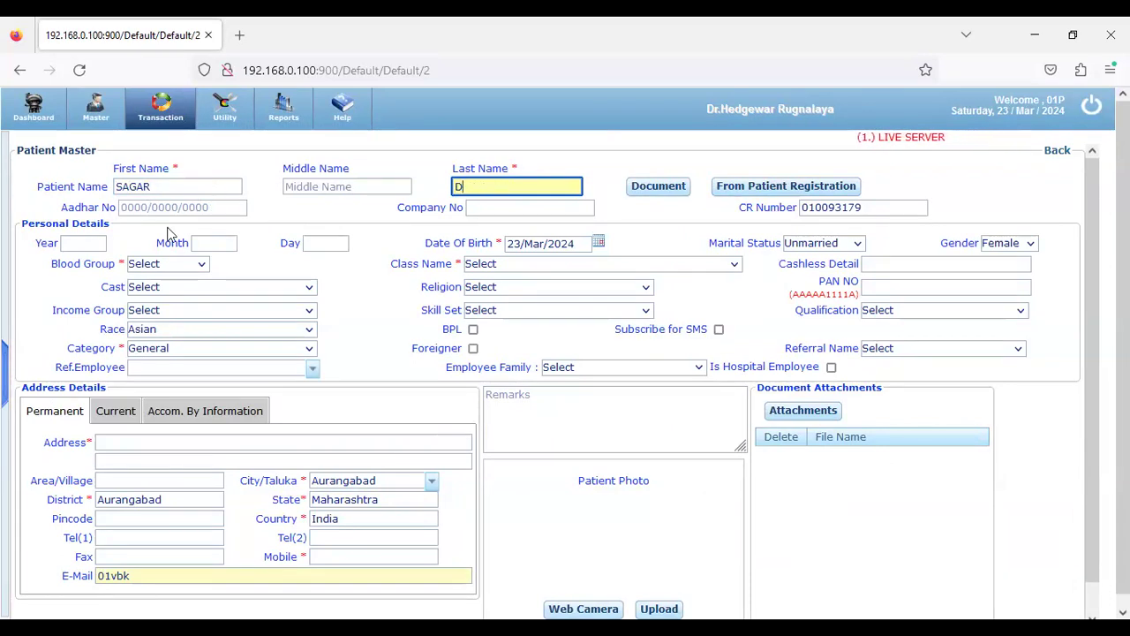
{"action": "left_click", "coordinate": [97, 244]}
{"action": "type", "text": "25"}
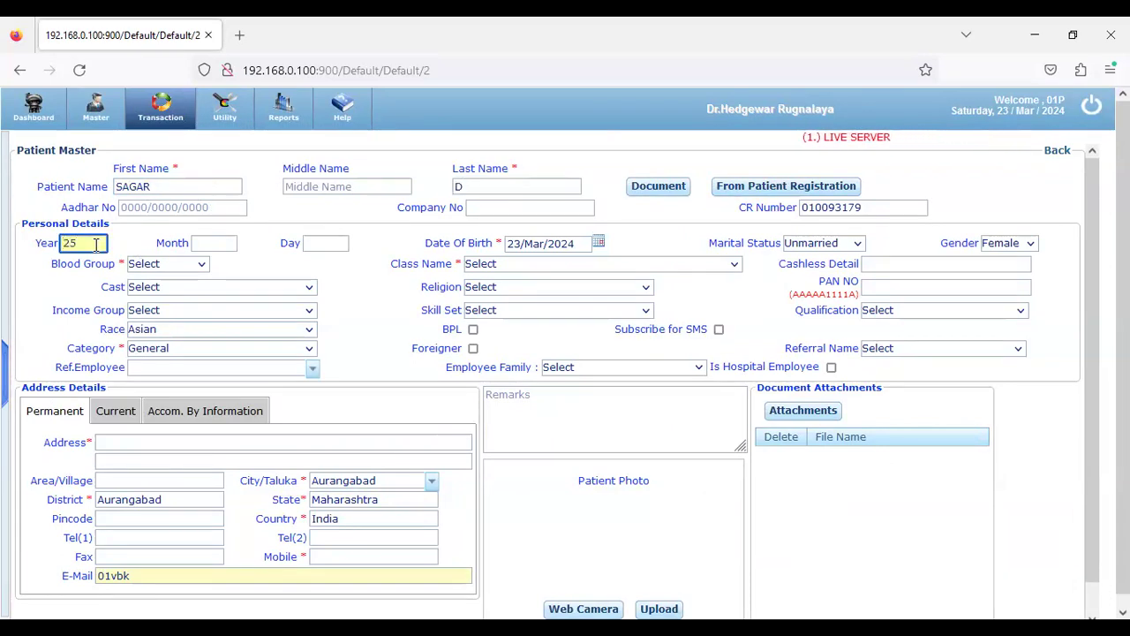
{"action": "left_click", "coordinate": [167, 263]}
{"action": "left_click", "coordinate": [150, 345]}
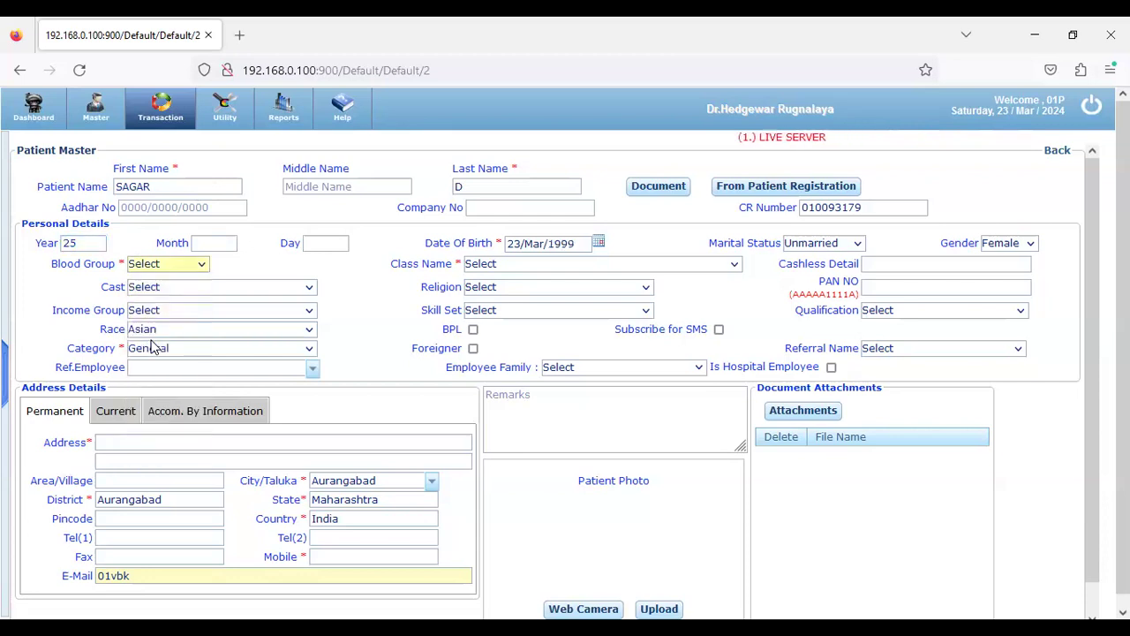
{"action": "left_click", "coordinate": [512, 265]}
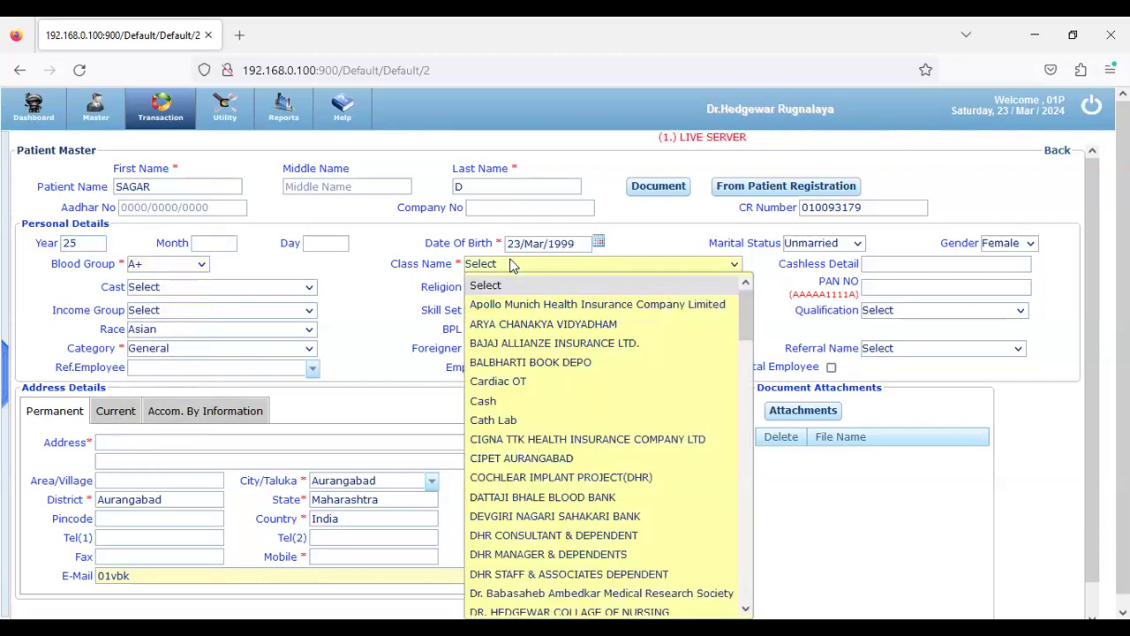
{"action": "left_click", "coordinate": [509, 403]}
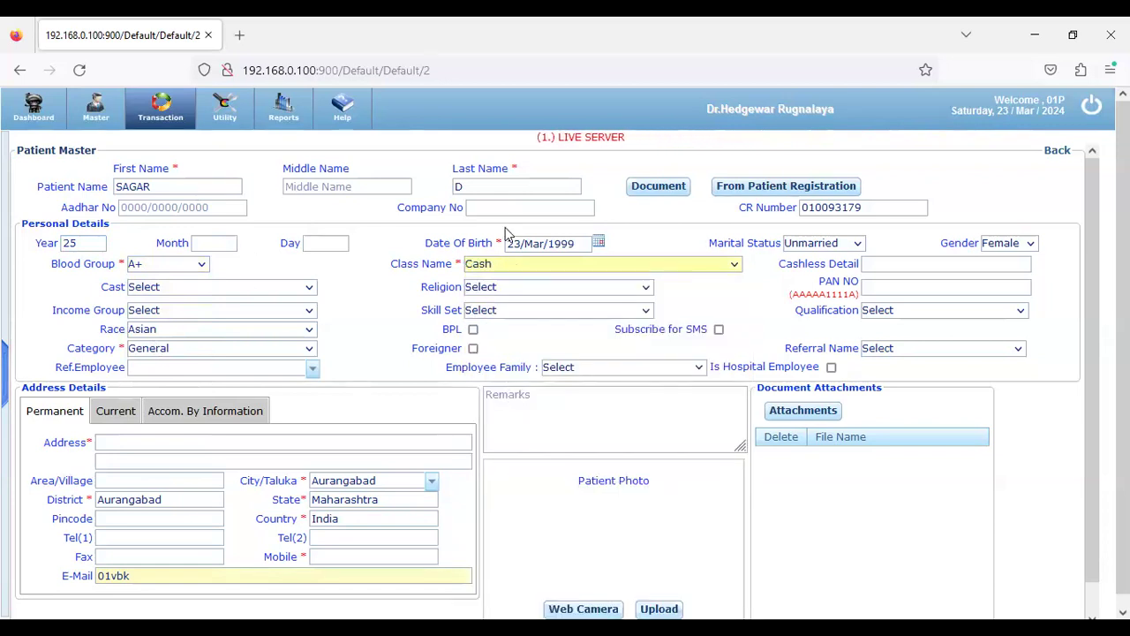
{"action": "left_click", "coordinate": [352, 441]}
{"action": "type", "text": "Pune"}
{"action": "left_click", "coordinate": [341, 557]}
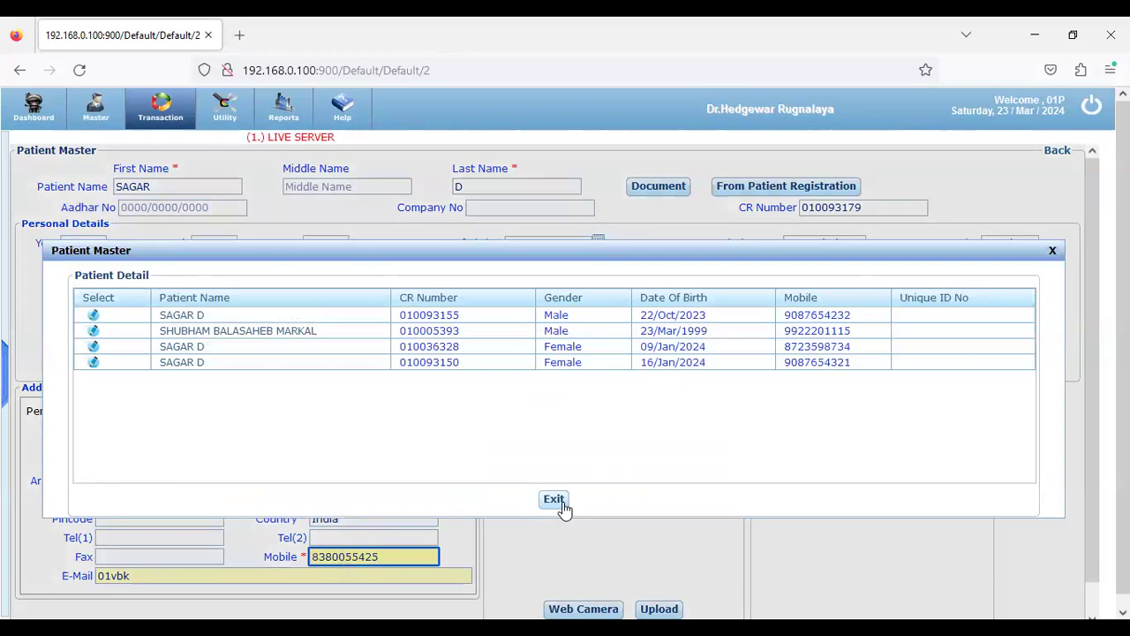
Clear the invalid e-mail, save the patient, and start the consultation voucher at the doctor's rate
{"action": "left_click", "coordinate": [555, 500]}
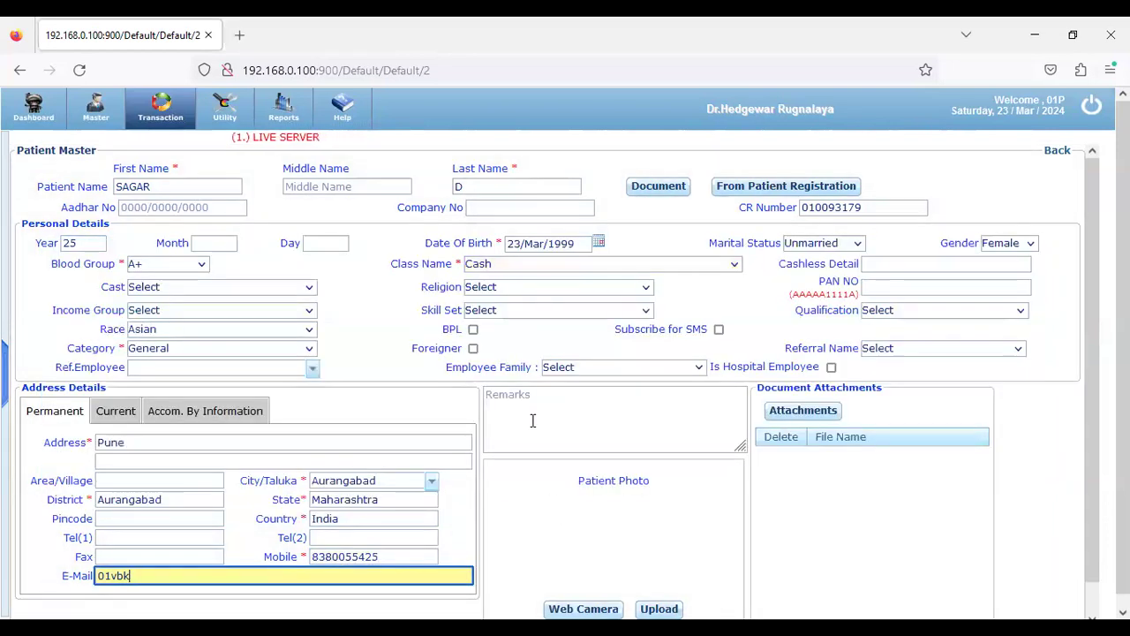
{"action": "scroll", "coordinate": [565, 530], "scroll_direction": "down", "scroll_amount": 1}
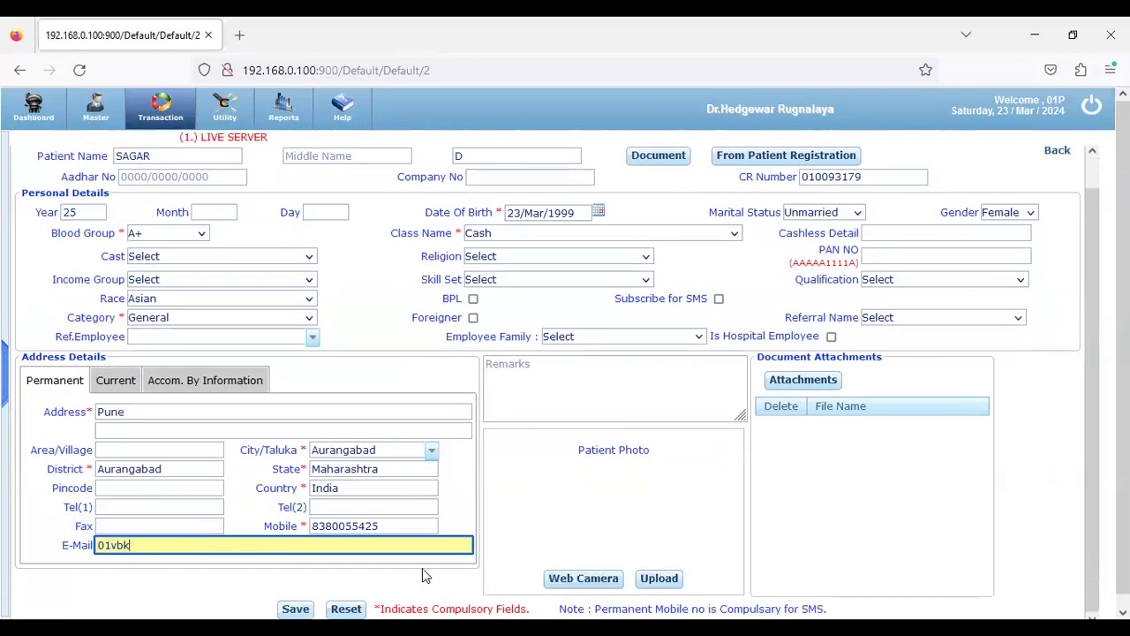
{"action": "left_click", "coordinate": [295, 608]}
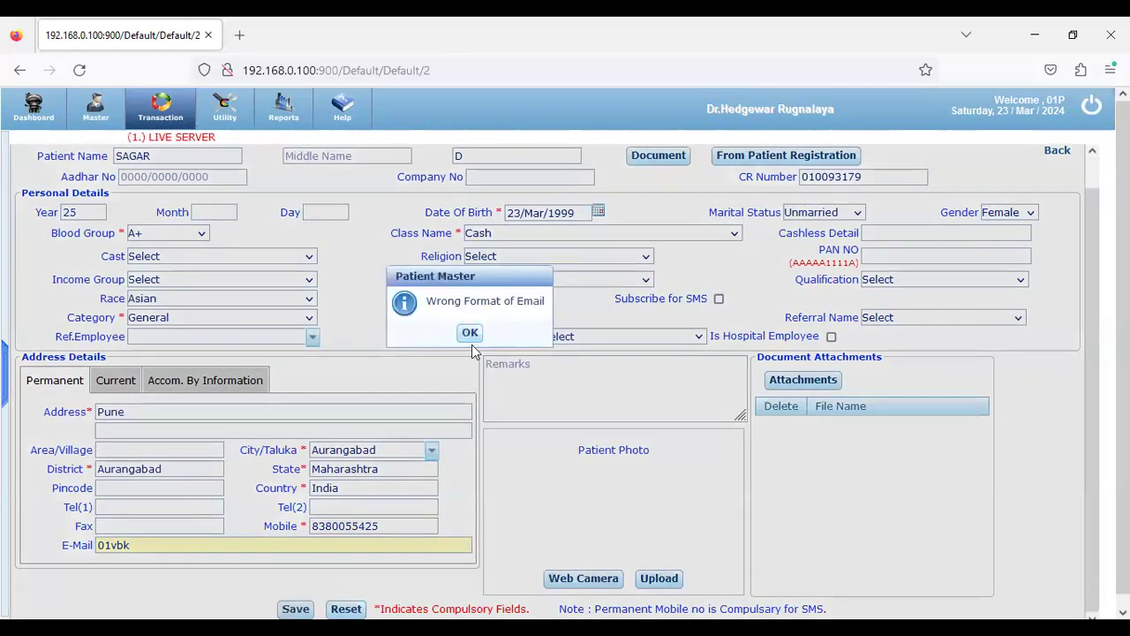
{"action": "left_click", "coordinate": [469, 333]}
{"action": "double_click", "coordinate": [142, 554]}
{"action": "key", "text": "BackSpace"}
{"action": "left_click", "coordinate": [534, 556]}
{"action": "left_click", "coordinate": [295, 609]}
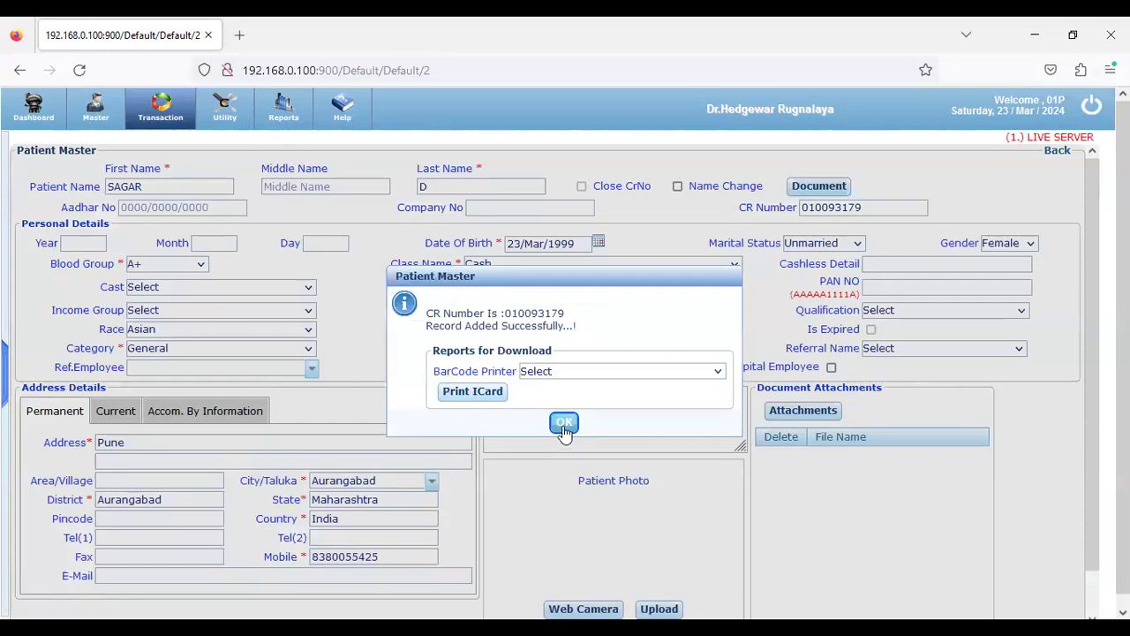
{"action": "left_click", "coordinate": [563, 426]}
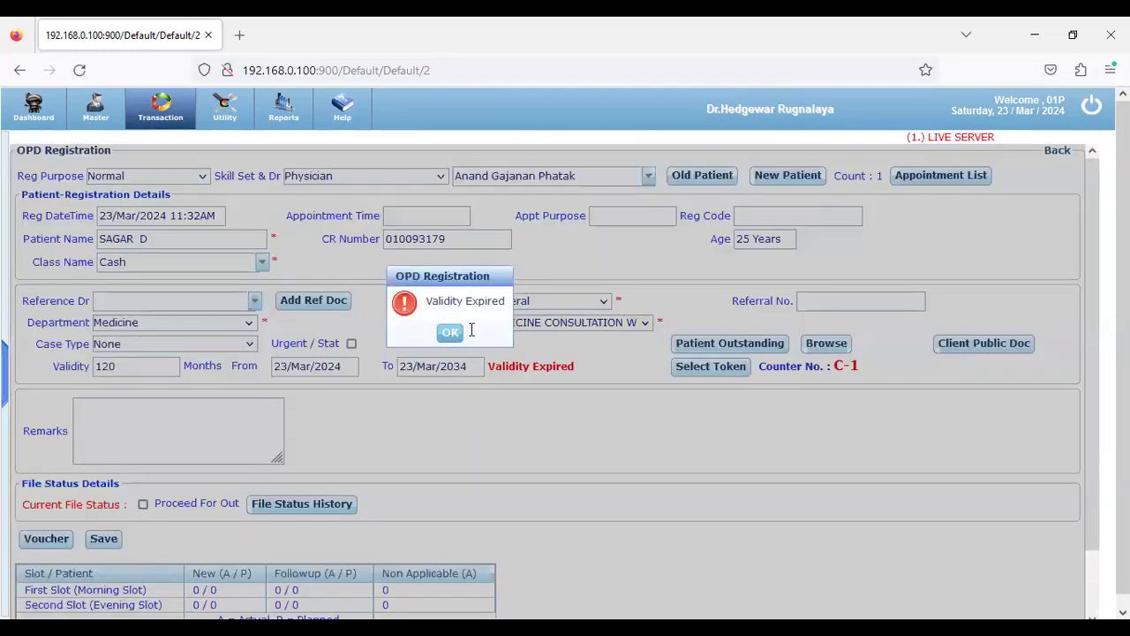
{"action": "left_click", "coordinate": [449, 330]}
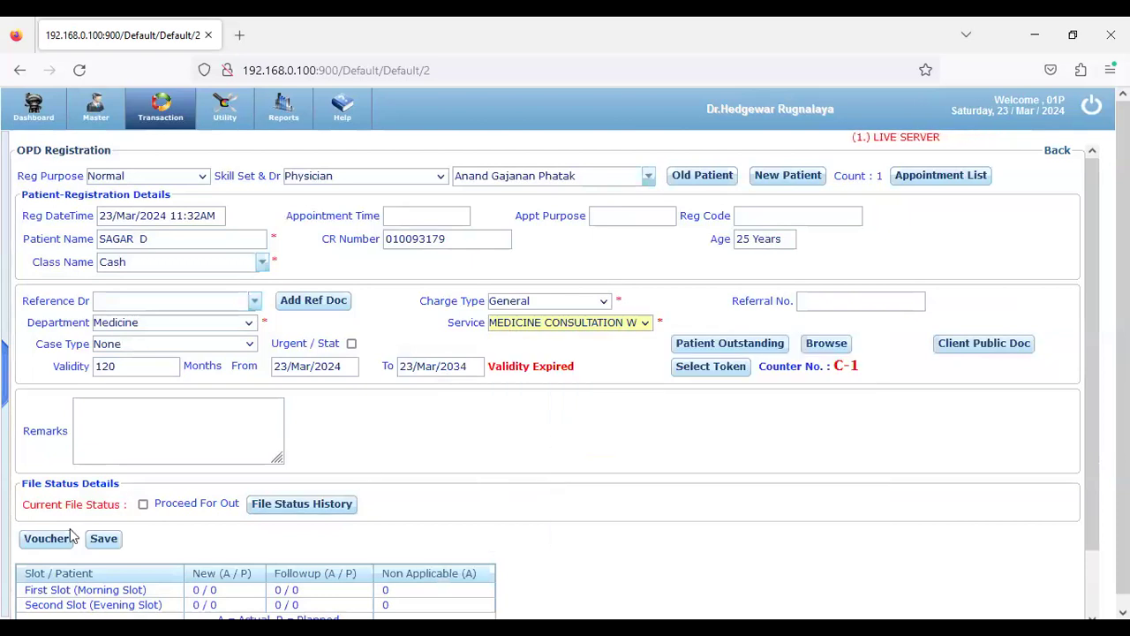
{"action": "left_click", "coordinate": [48, 537]}
{"action": "left_click", "coordinate": [535, 347]}
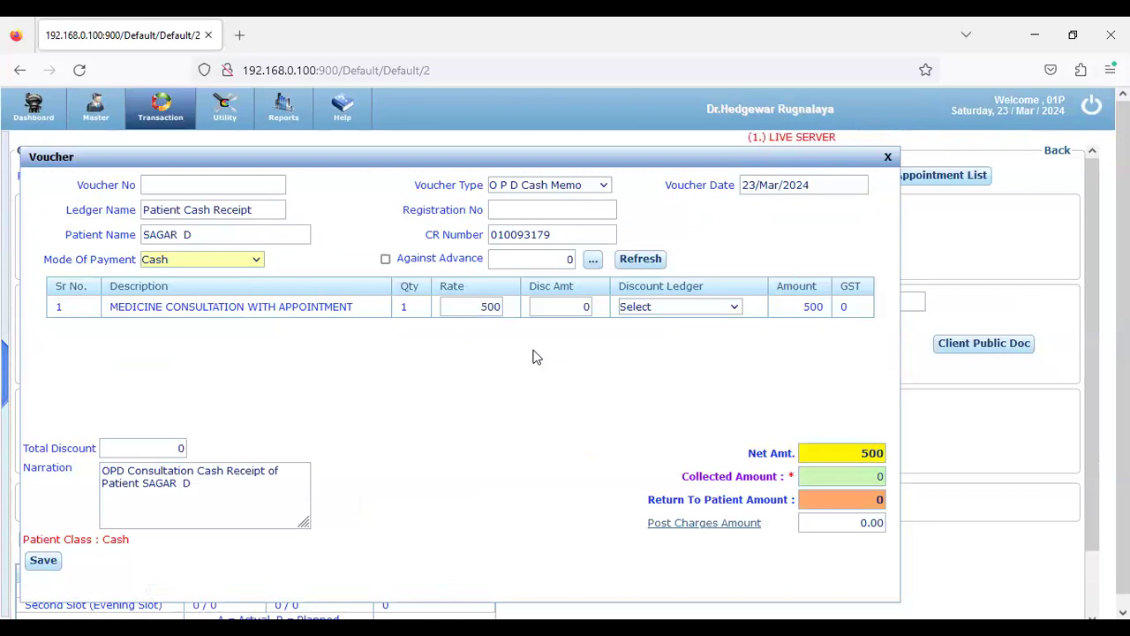
Collect 500 in Cash on the consultation voucher and save the OPD registration
{"action": "double_click", "coordinate": [482, 306]}
{"action": "left_click_drag", "start_coordinate": [158, 309], "coordinate": [382, 320]}
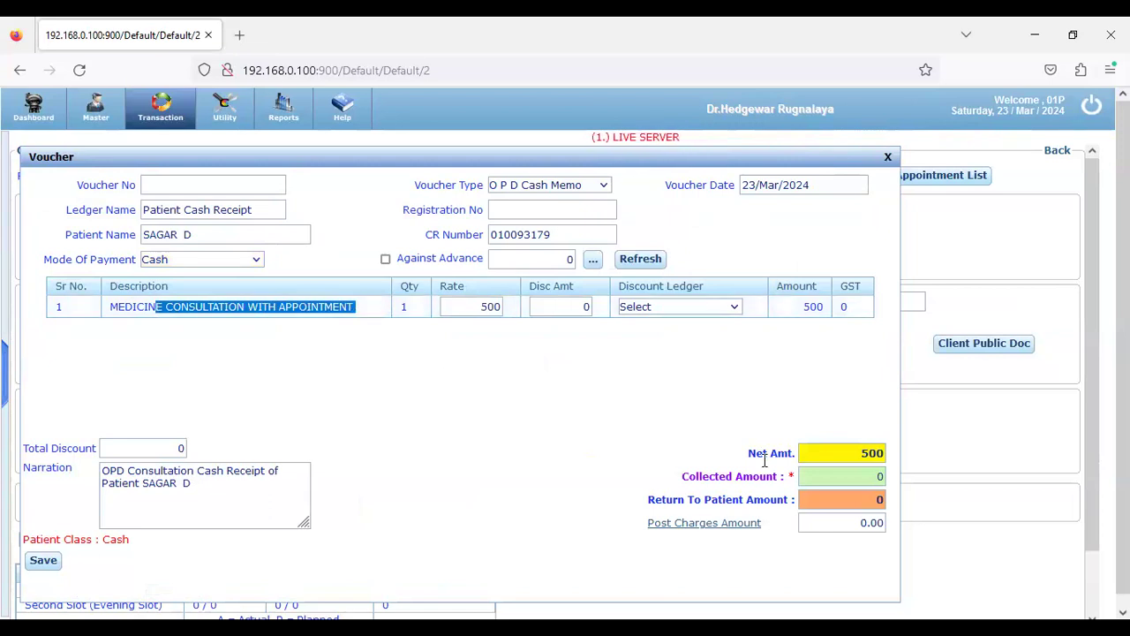
{"action": "left_click", "coordinate": [825, 477]}
{"action": "type", "text": "500"}
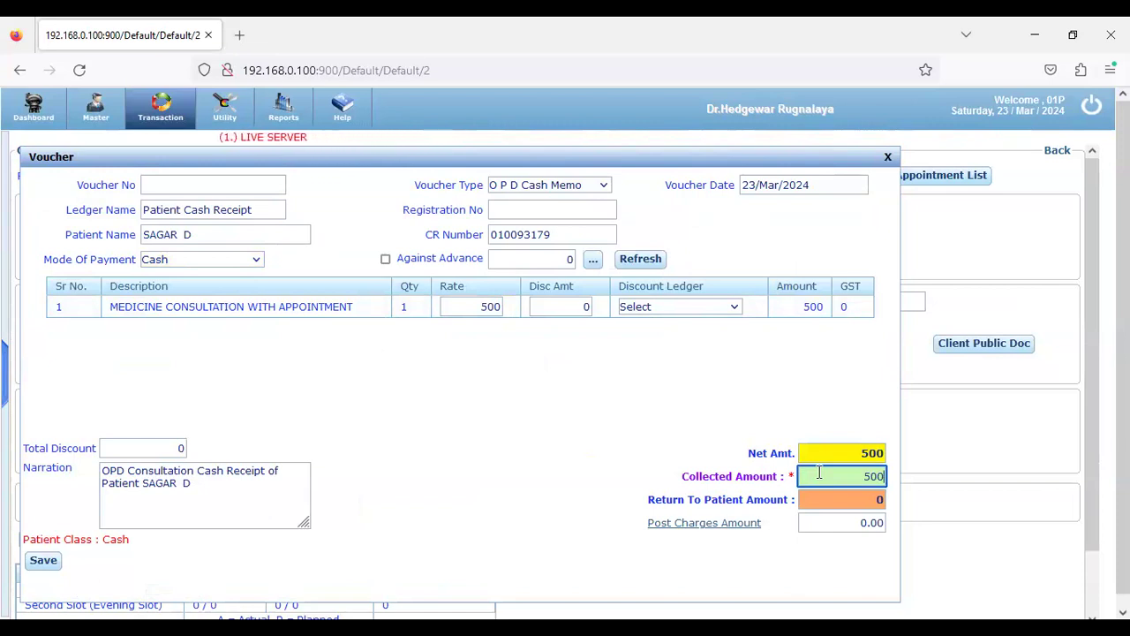
{"action": "left_click", "coordinate": [255, 264]}
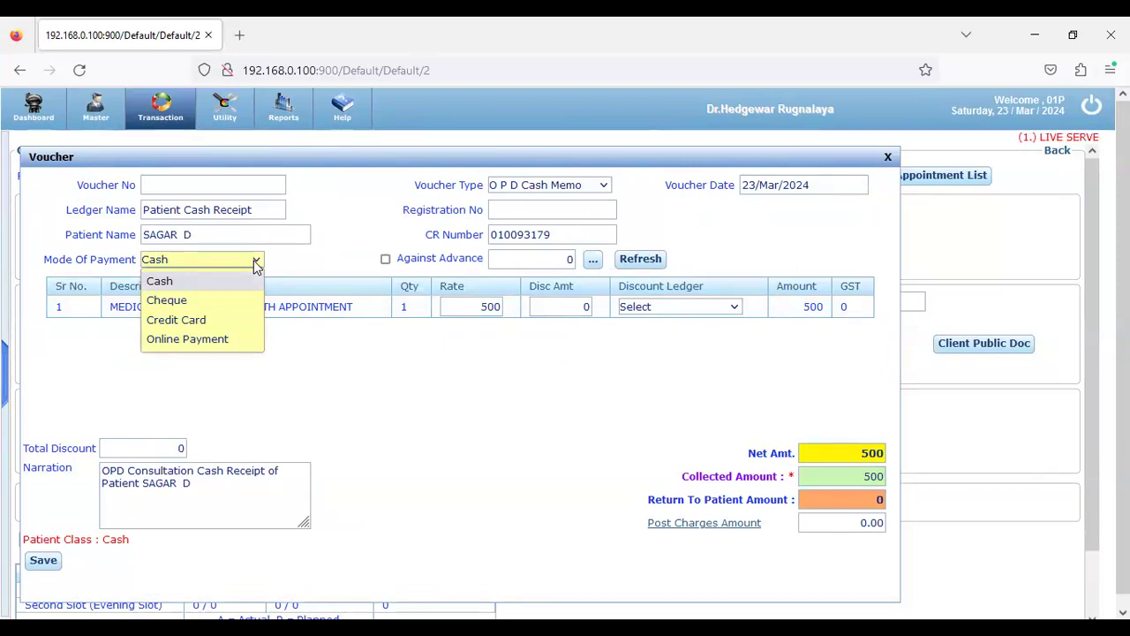
{"action": "left_click", "coordinate": [234, 290]}
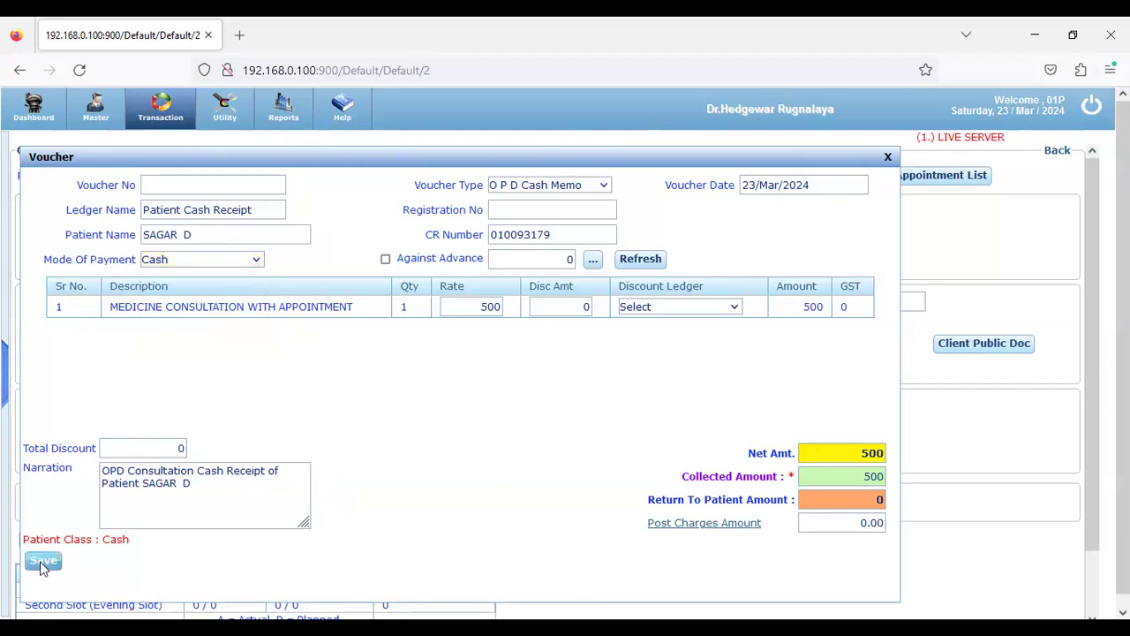
{"action": "left_click", "coordinate": [42, 559]}
{"action": "left_click", "coordinate": [105, 539]}
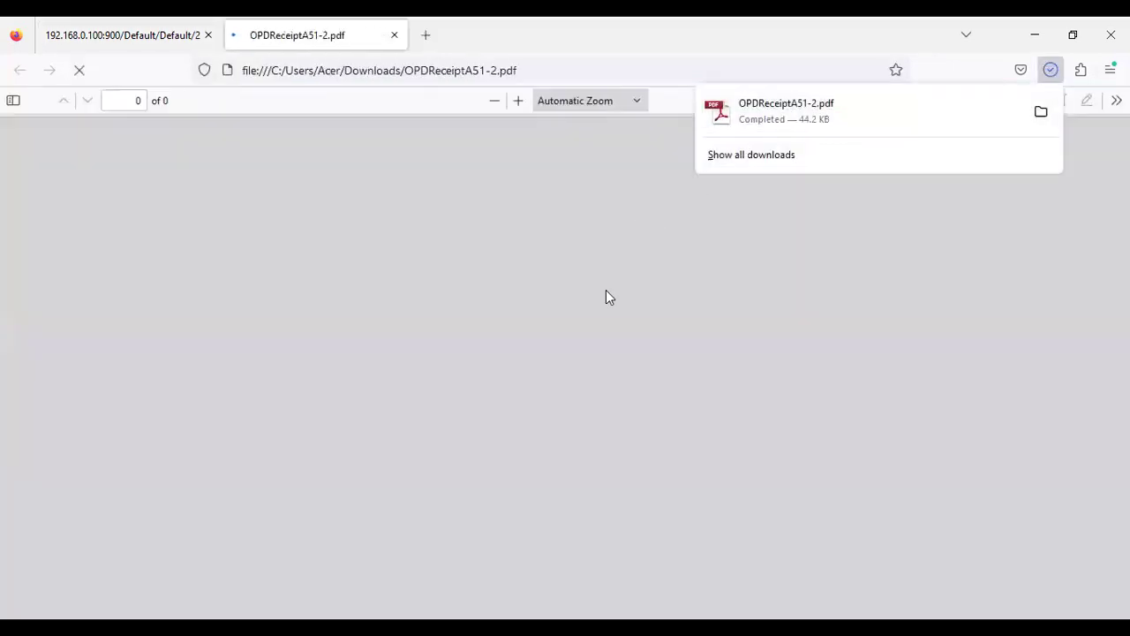
Review the 500.00 cash receipt PDF, then generate the OPD case paper from the hospital tab
{"action": "scroll", "coordinate": [617, 368], "scroll_direction": "down", "scroll_amount": 2}
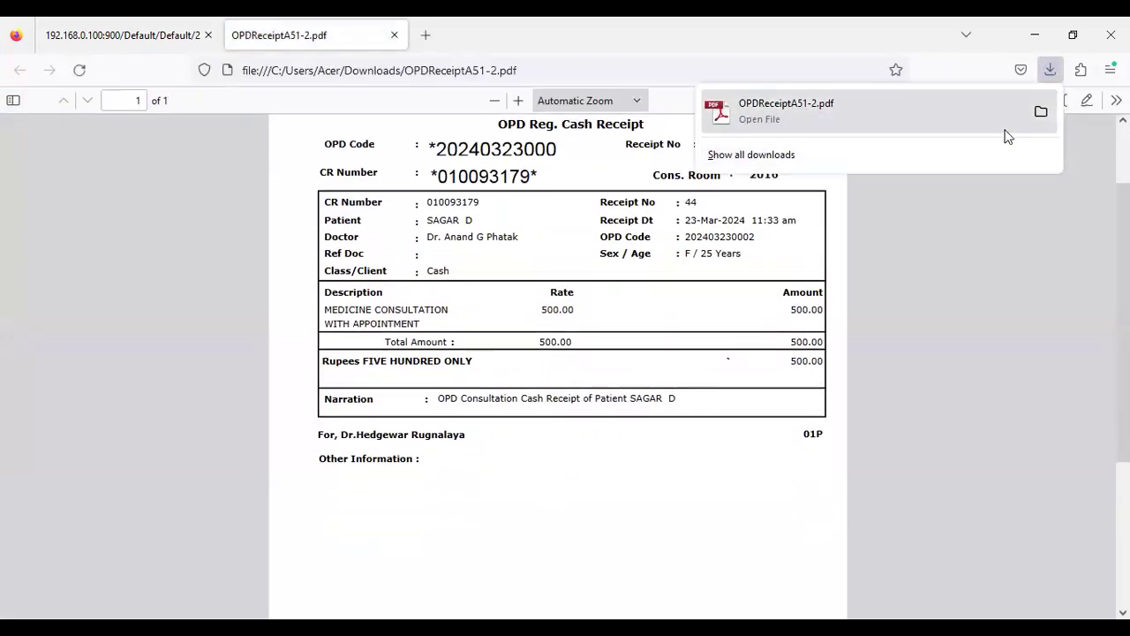
{"action": "left_click", "coordinate": [711, 316]}
{"action": "scroll", "coordinate": [710, 316], "scroll_direction": "up", "scroll_amount": 2}
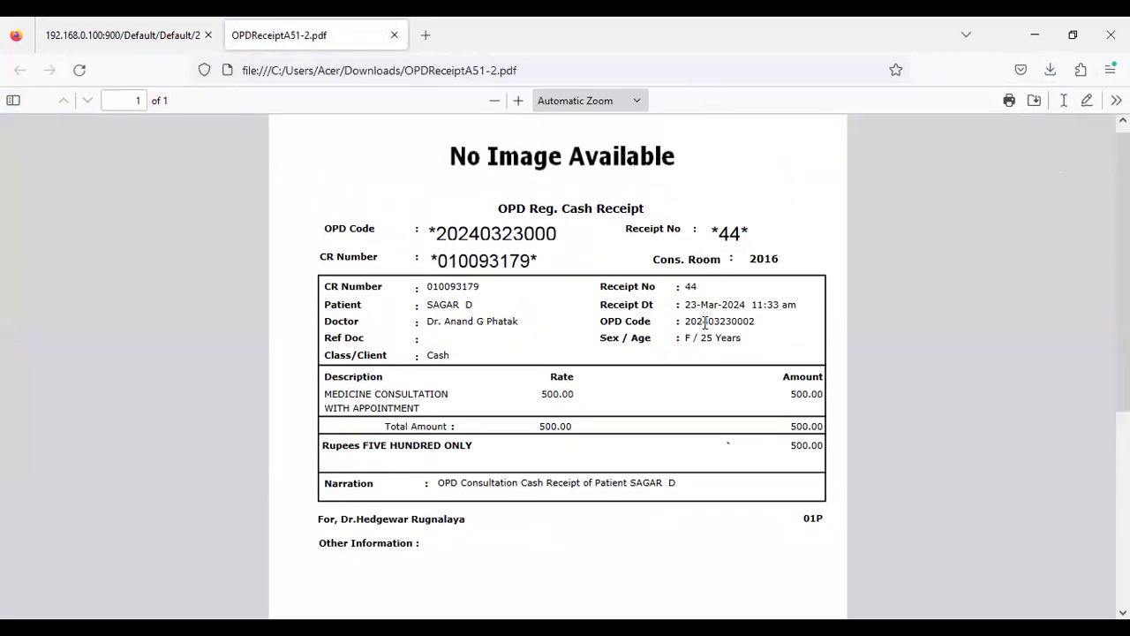
{"action": "scroll", "coordinate": [706, 323], "scroll_direction": "down", "scroll_amount": 2}
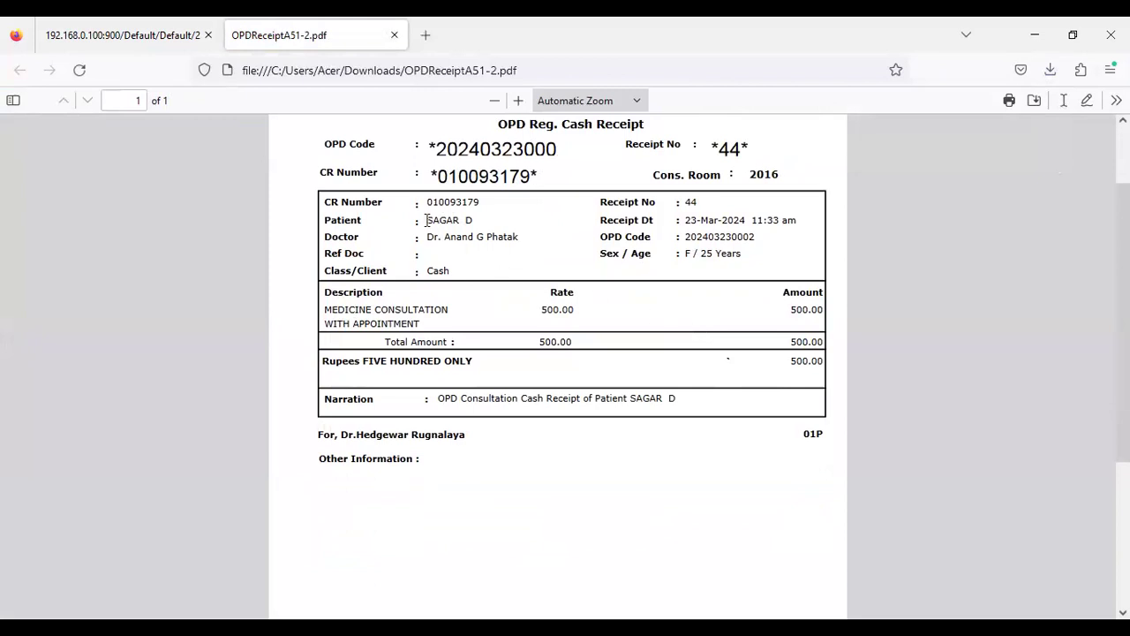
{"action": "scroll", "coordinate": [528, 268], "scroll_direction": "up", "scroll_amount": 2}
{"action": "scroll", "coordinate": [528, 267], "scroll_direction": "down", "scroll_amount": 2}
{"action": "scroll", "coordinate": [528, 268], "scroll_direction": "down", "scroll_amount": 2}
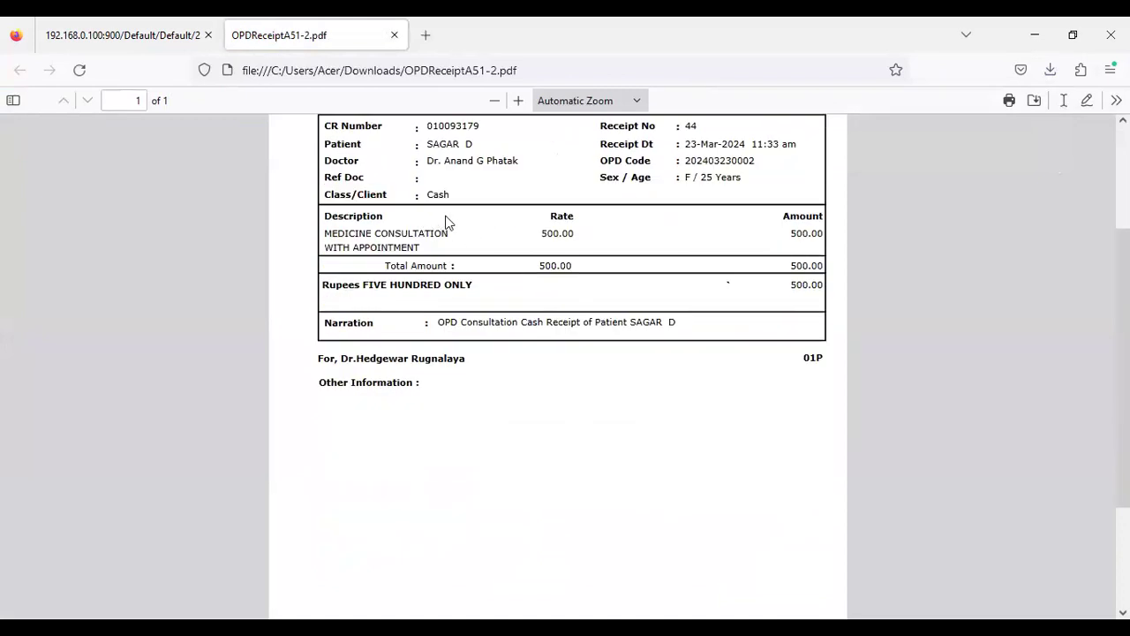
{"action": "left_click_drag", "start_coordinate": [572, 236], "coordinate": [565, 232]}
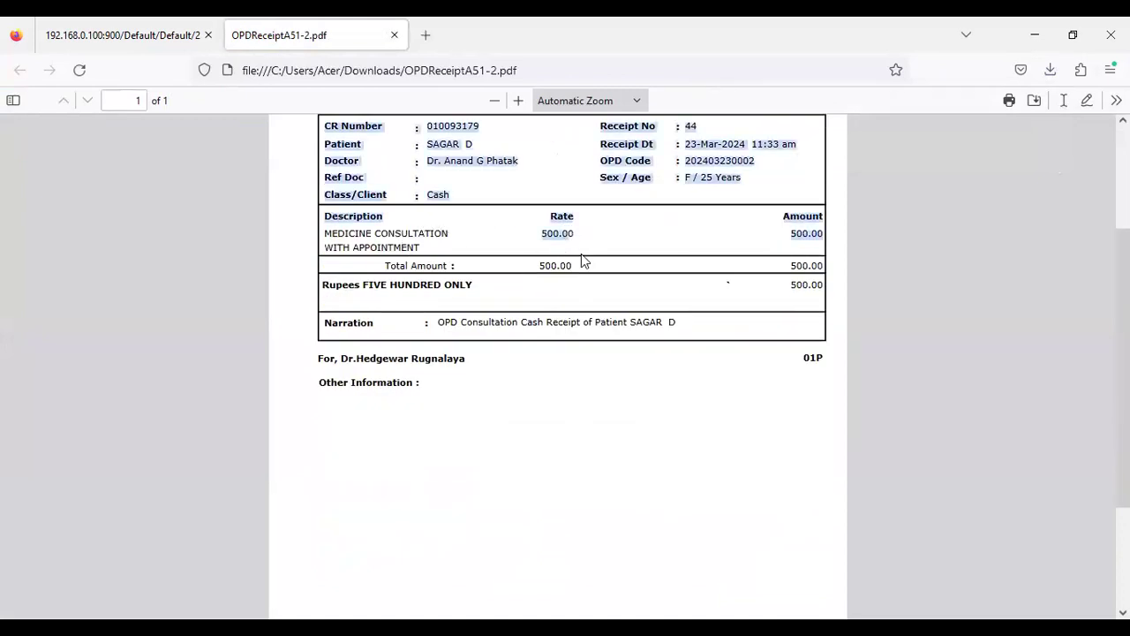
{"action": "left_click", "coordinate": [581, 261]}
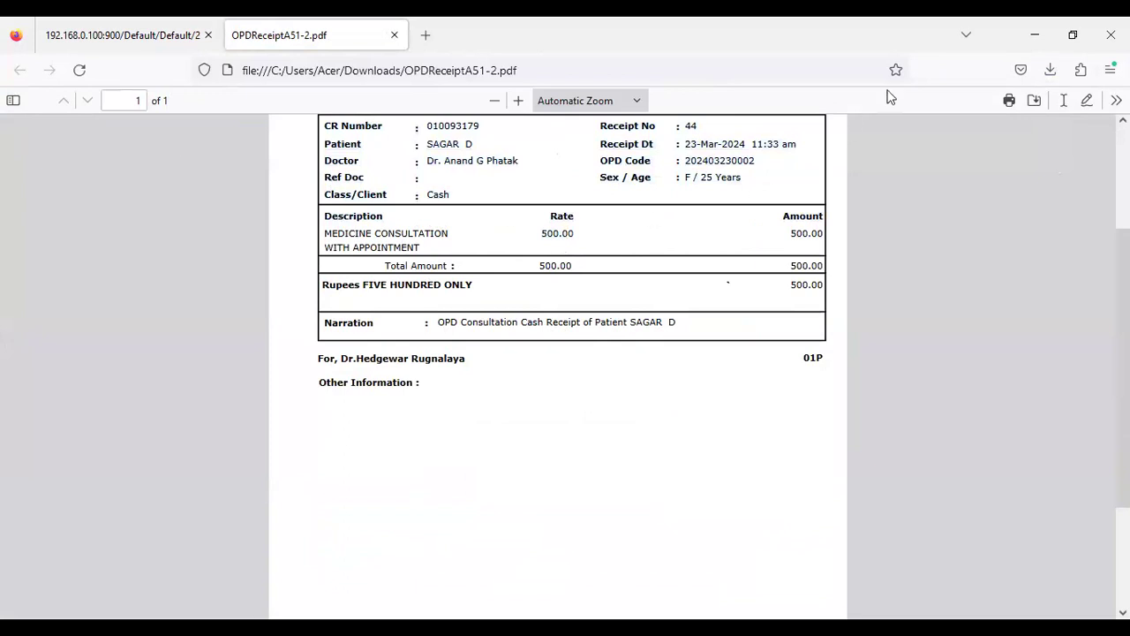
{"action": "left_click", "coordinate": [81, 38]}
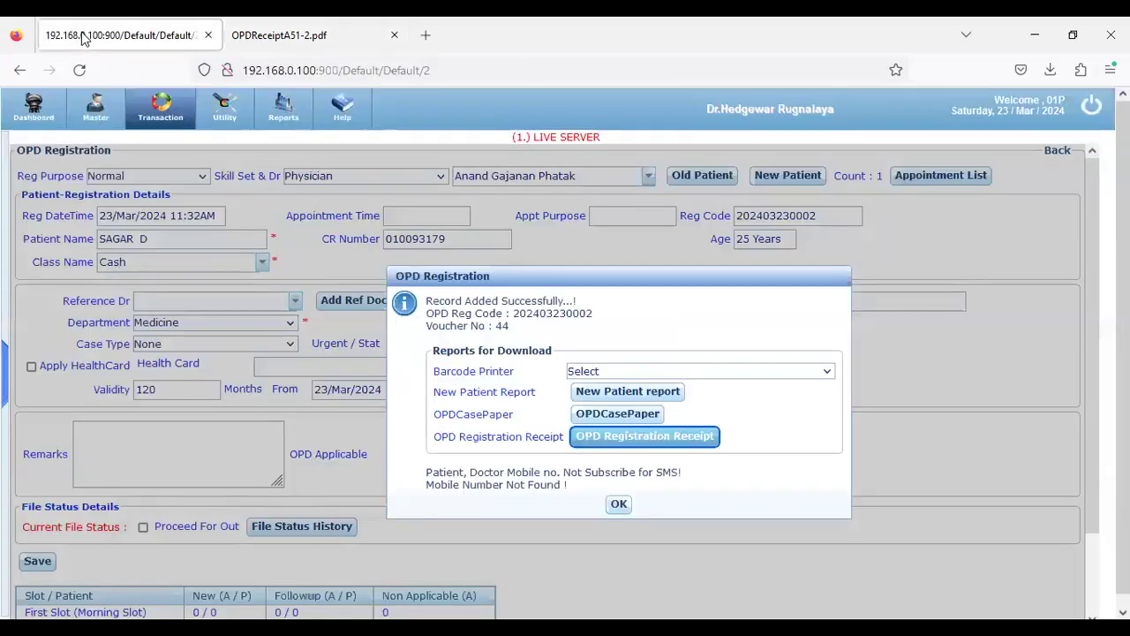
{"action": "left_click", "coordinate": [606, 418]}
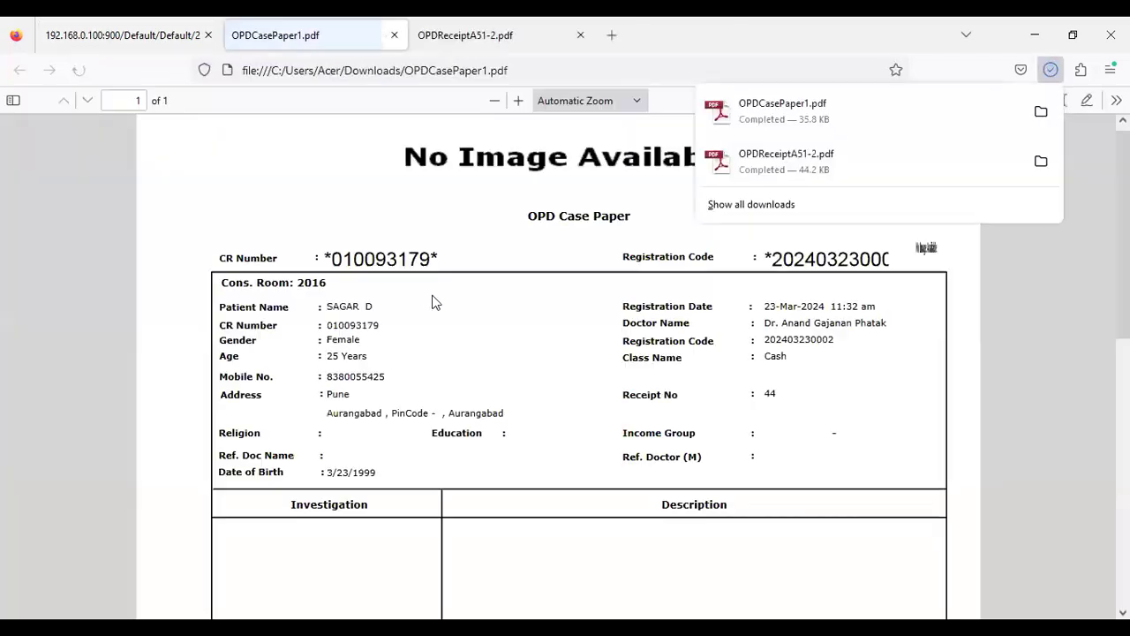
View OPDCasePaper1.pdf, open it a second time, and return to the report-download dialog
{"action": "left_click", "coordinate": [439, 298]}
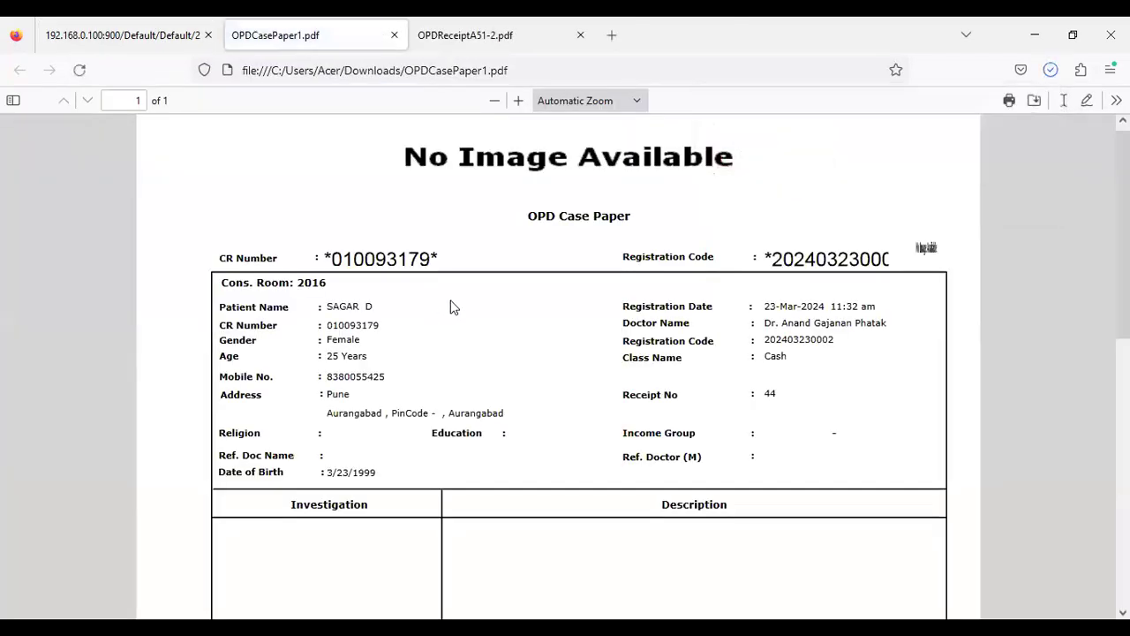
{"action": "scroll", "coordinate": [450, 307], "scroll_direction": "down", "scroll_amount": 3}
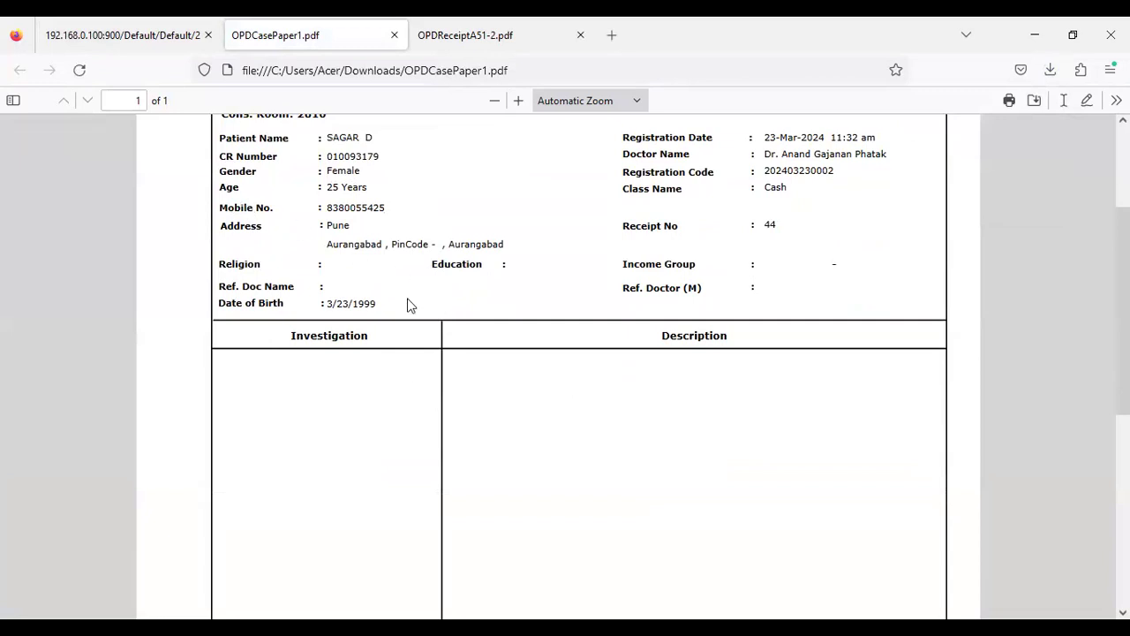
{"action": "left_click", "coordinate": [86, 50]}
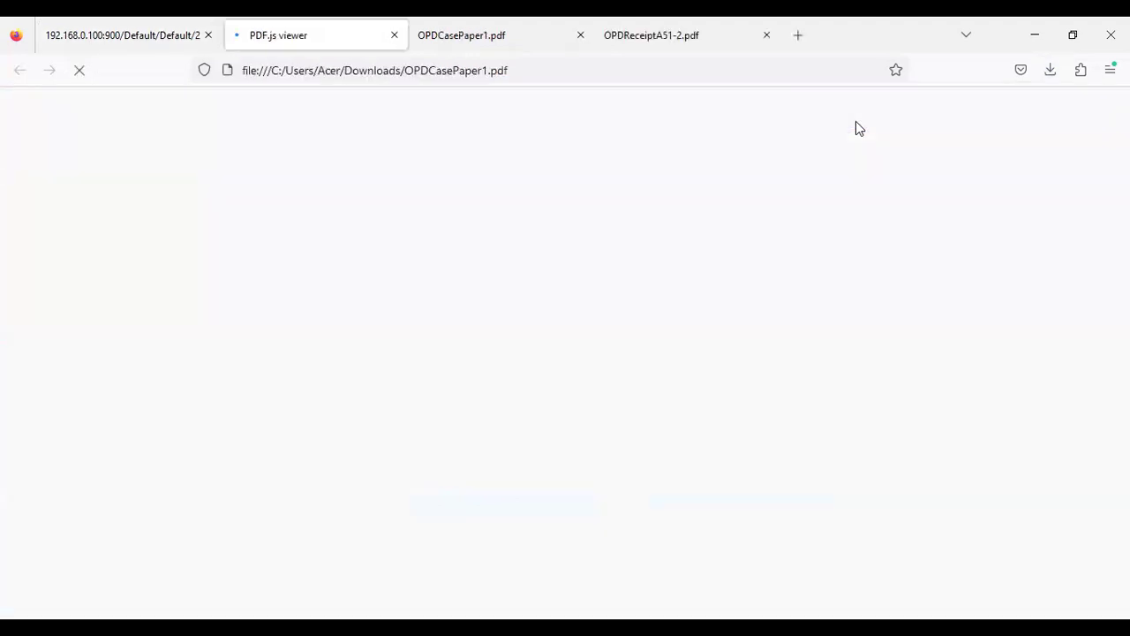
{"action": "scroll", "coordinate": [500, 415], "scroll_direction": "down", "scroll_amount": 5}
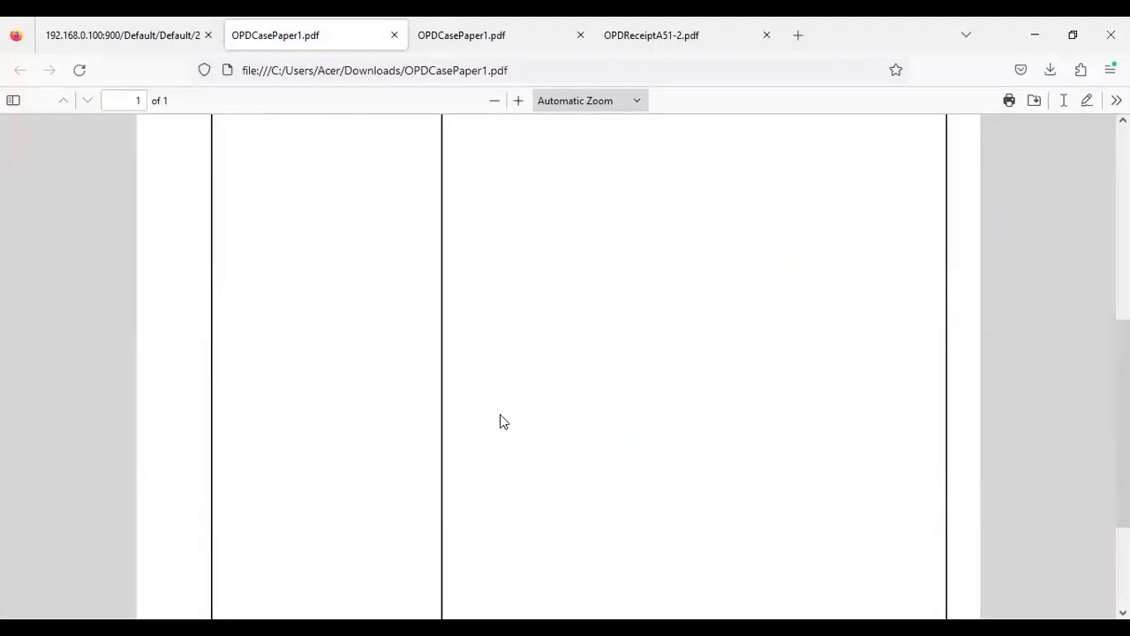
{"action": "scroll", "coordinate": [500, 414], "scroll_direction": "up", "scroll_amount": 5}
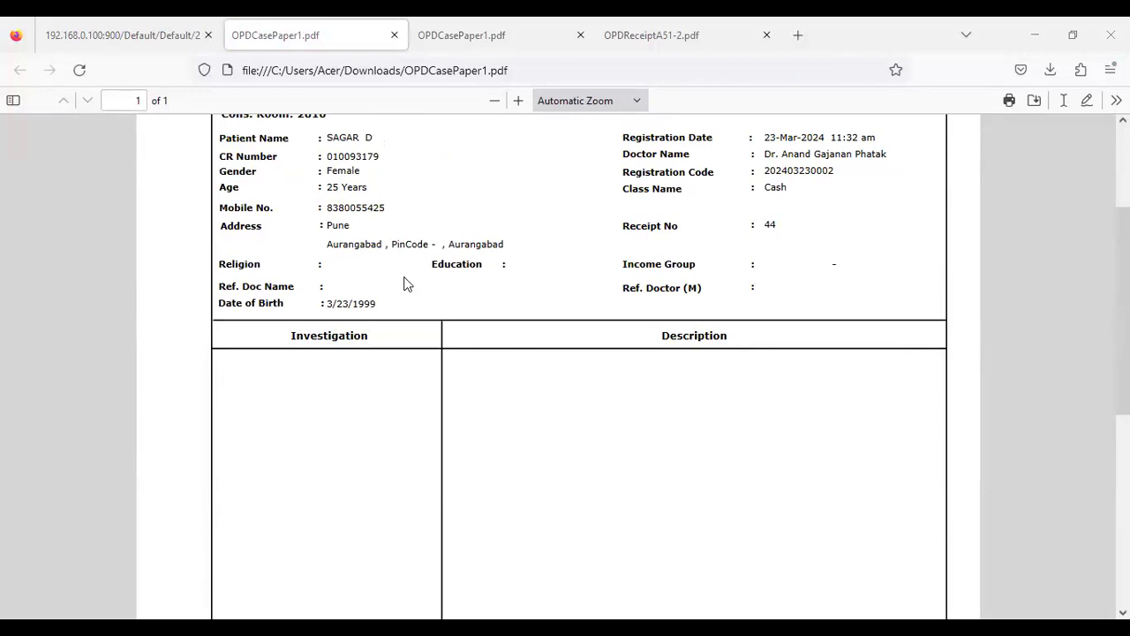
{"action": "left_click", "coordinate": [123, 35]}
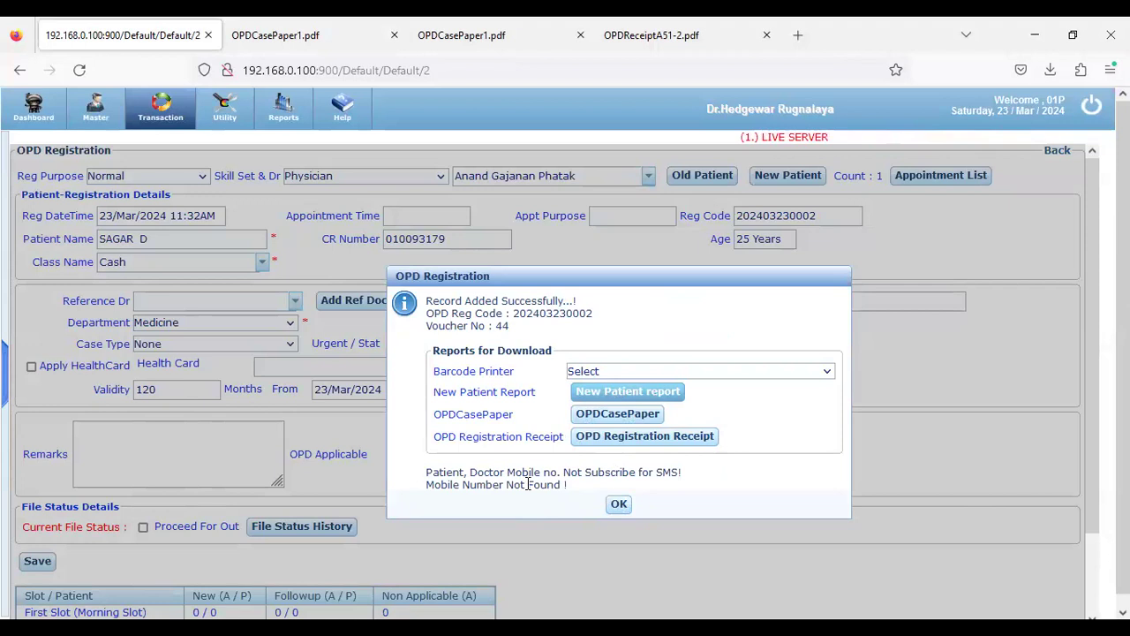
Acknowledge the registration success and view the top of OPDCasePaper1.pdf
{"action": "left_click", "coordinate": [619, 505]}
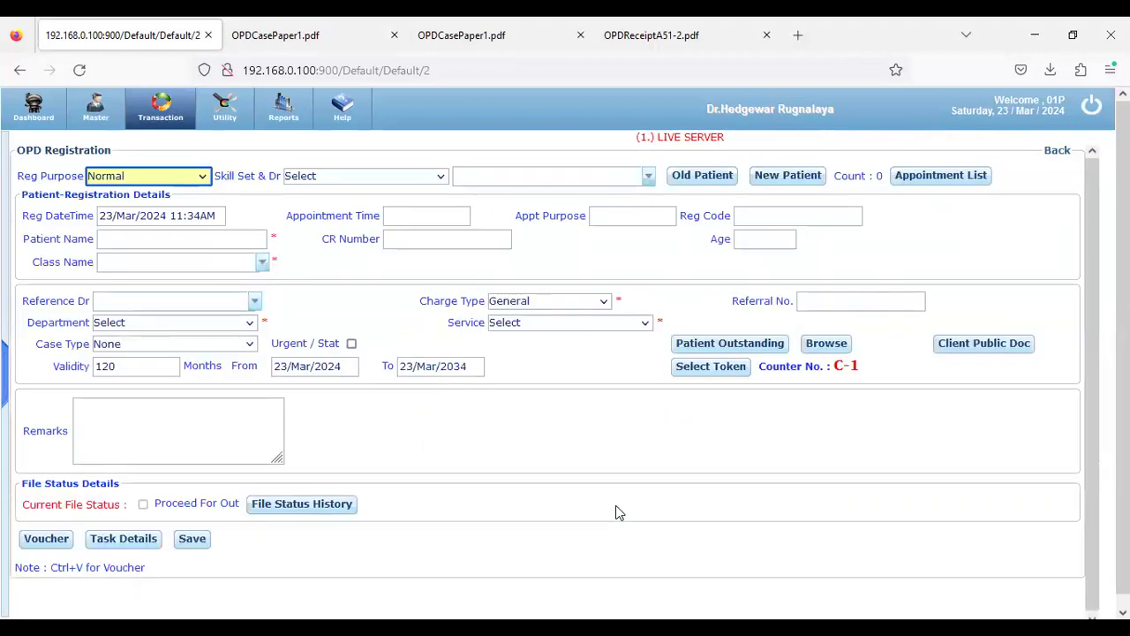
{"action": "left_click", "coordinate": [237, 32]}
{"action": "scroll", "coordinate": [414, 244], "scroll_direction": "up", "scroll_amount": 4}
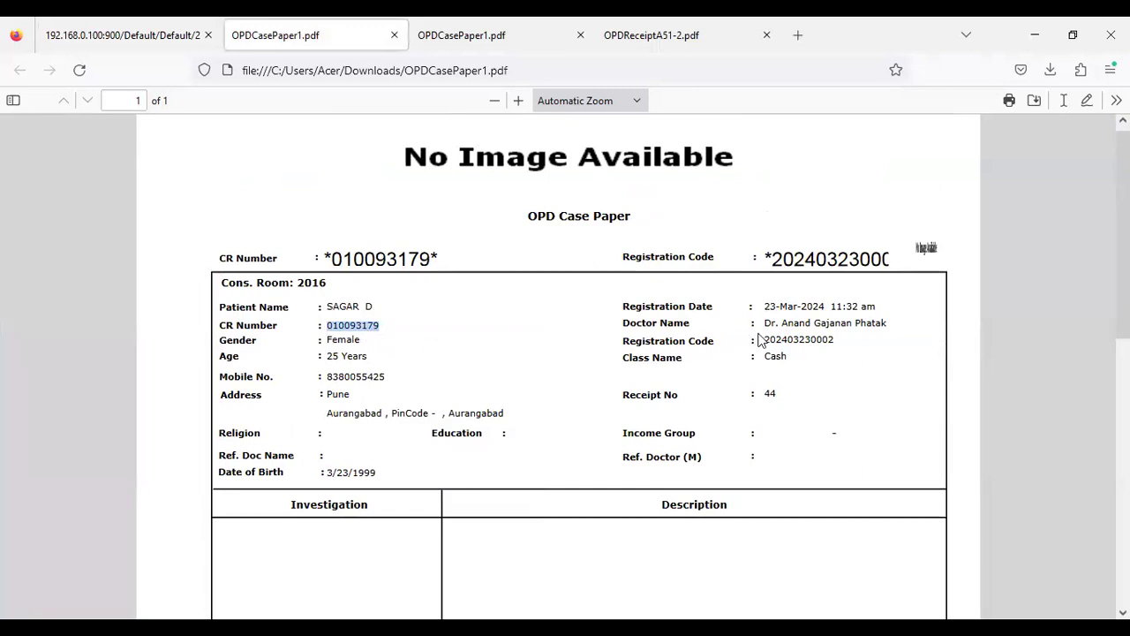
Copy the patient's CR number from the OPDReceiptA51-2.pdf receipt and return to the hospital tab
{"action": "left_click_drag", "start_coordinate": [766, 339], "coordinate": [836, 349]}
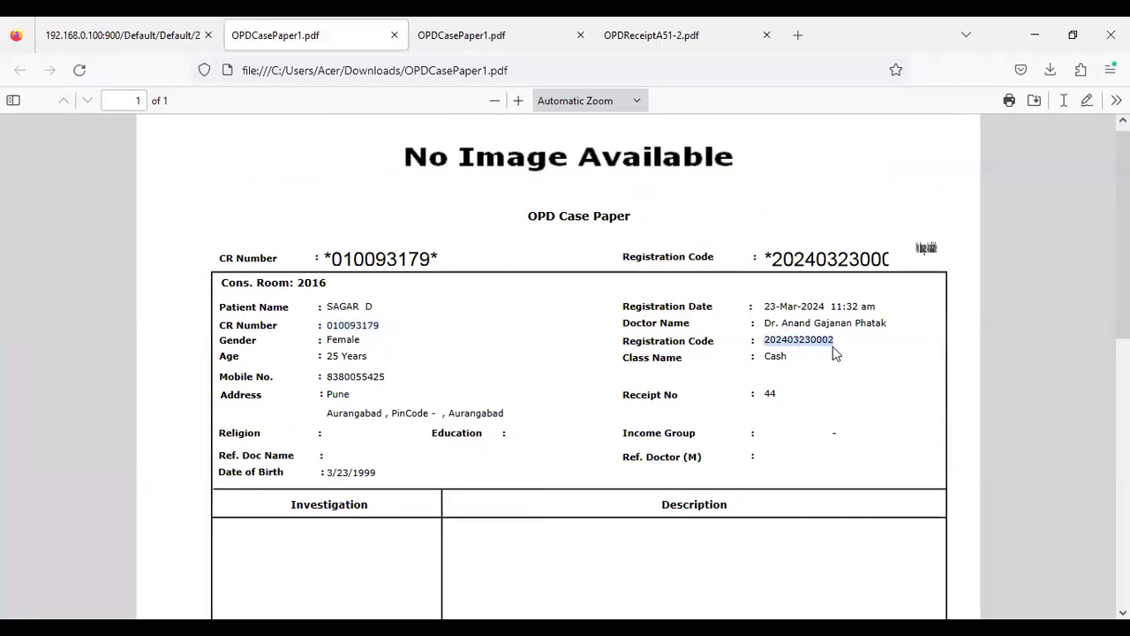
{"action": "scroll", "coordinate": [765, 353], "scroll_direction": "down", "scroll_amount": 5}
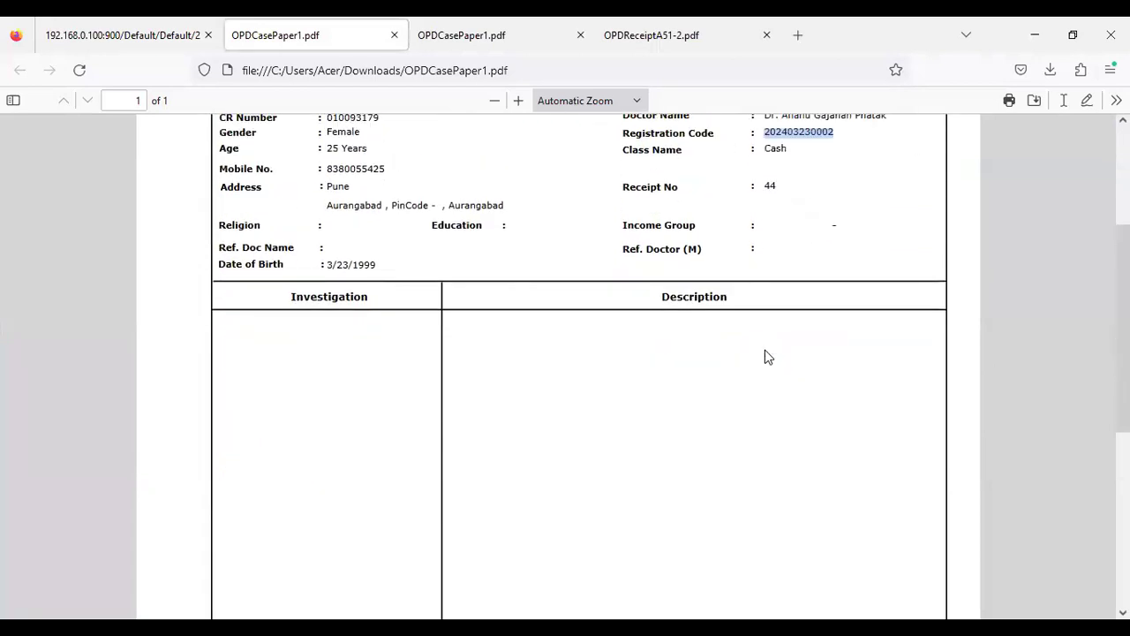
{"action": "scroll", "coordinate": [767, 355], "scroll_direction": "up", "scroll_amount": 5}
{"action": "scroll", "coordinate": [766, 355], "scroll_direction": "down", "scroll_amount": 2}
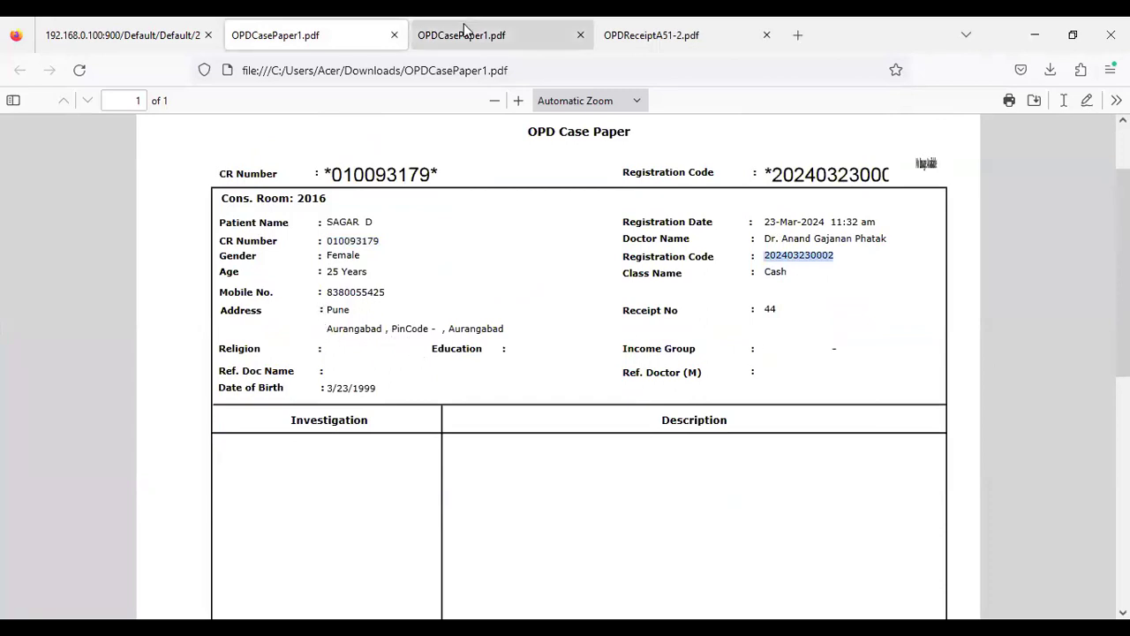
{"action": "left_click", "coordinate": [627, 34]}
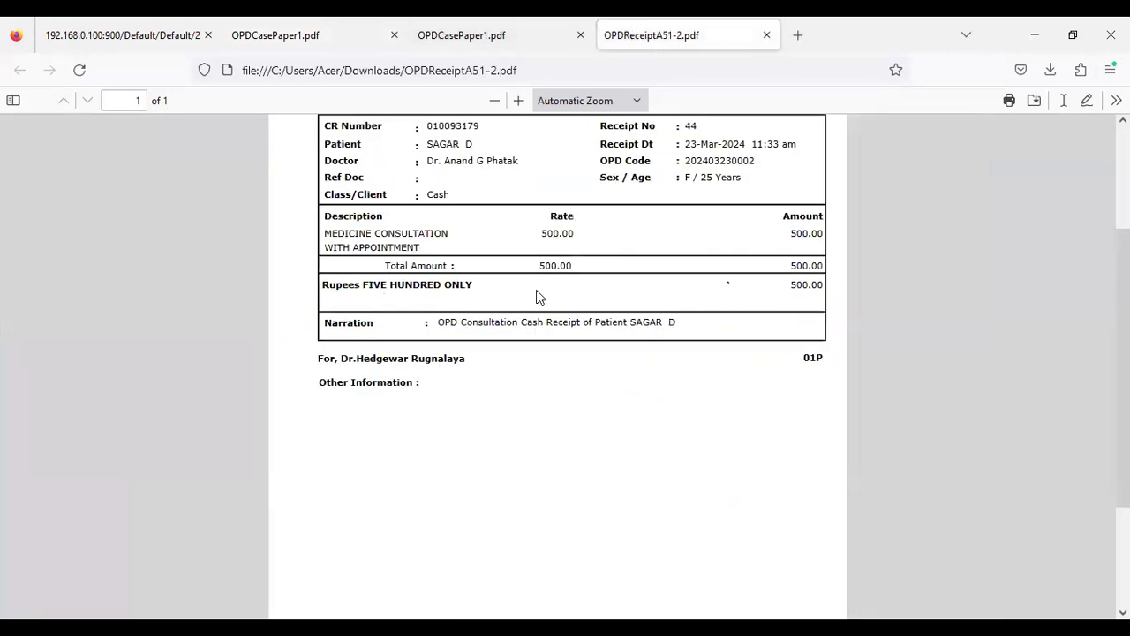
{"action": "scroll", "coordinate": [541, 297], "scroll_direction": "up", "scroll_amount": 2}
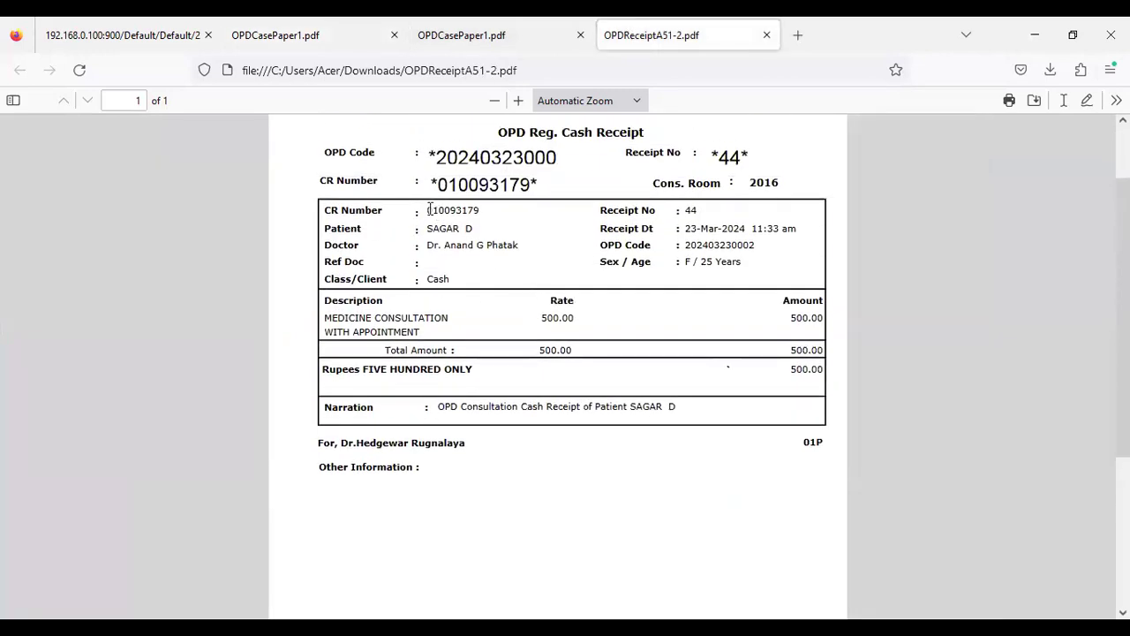
{"action": "left_click_drag", "start_coordinate": [465, 209], "coordinate": [495, 218]}
{"action": "left_click", "coordinate": [491, 219]}
{"action": "right_click", "coordinate": [463, 211]}
{"action": "left_click", "coordinate": [520, 229]}
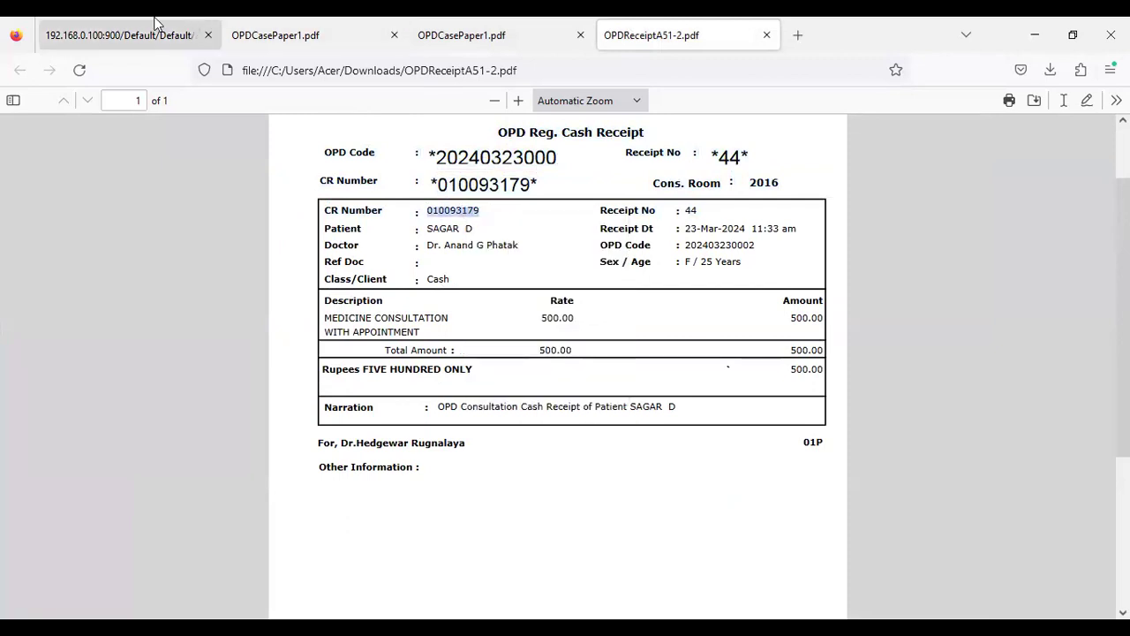
{"action": "left_click", "coordinate": [153, 22]}
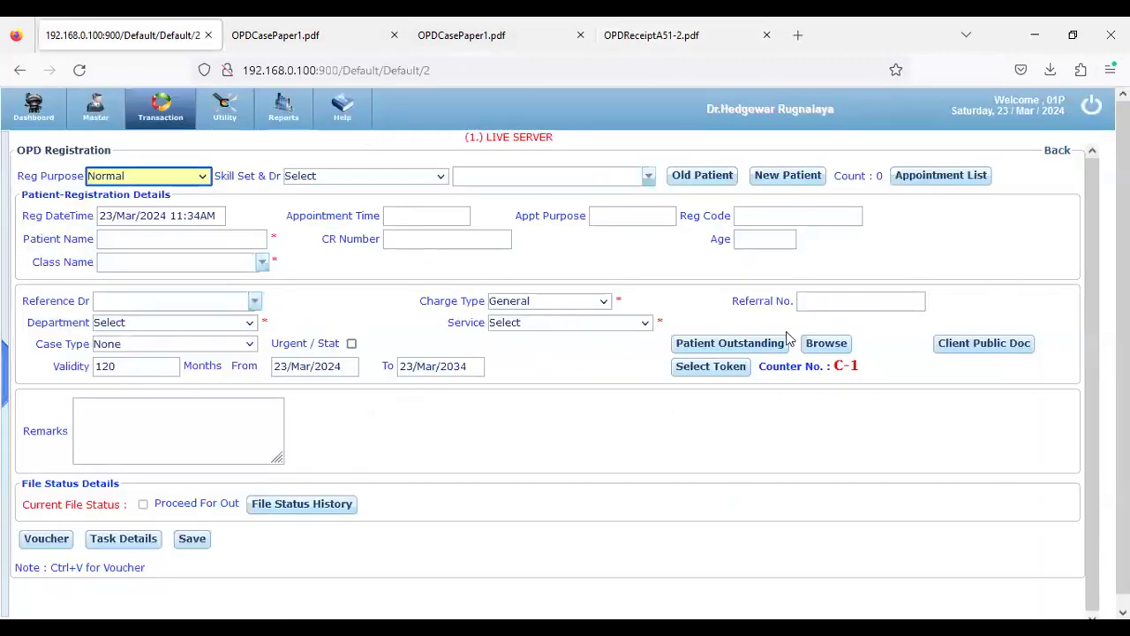
Log out and log back in under the consulting doctor's user name
{"action": "left_click", "coordinate": [147, 184]}
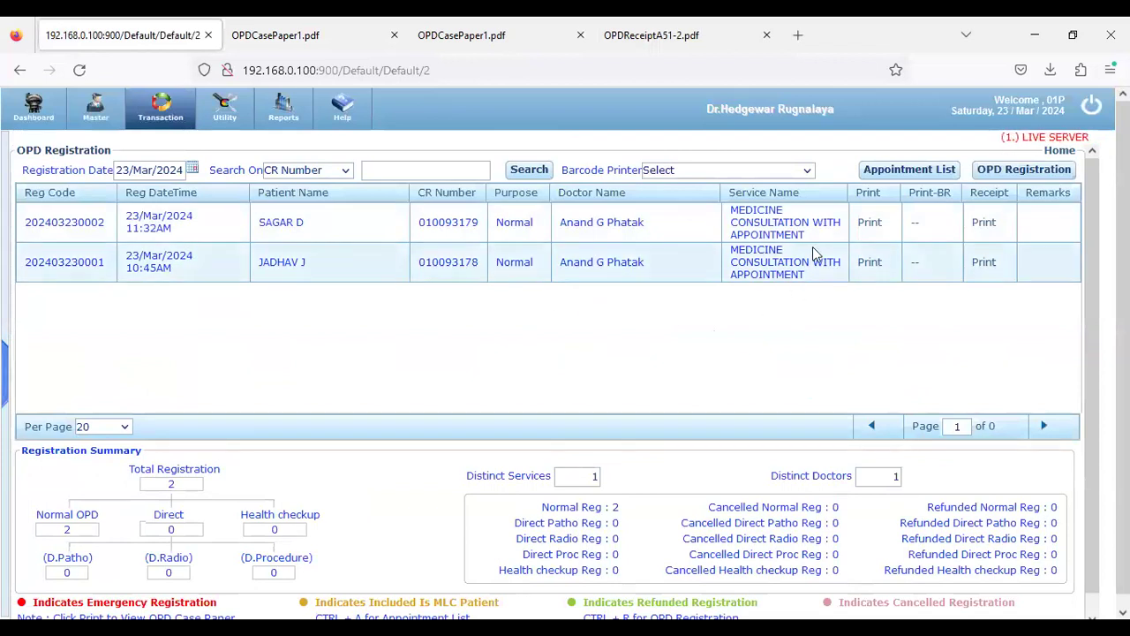
{"action": "left_click", "coordinate": [1092, 109]}
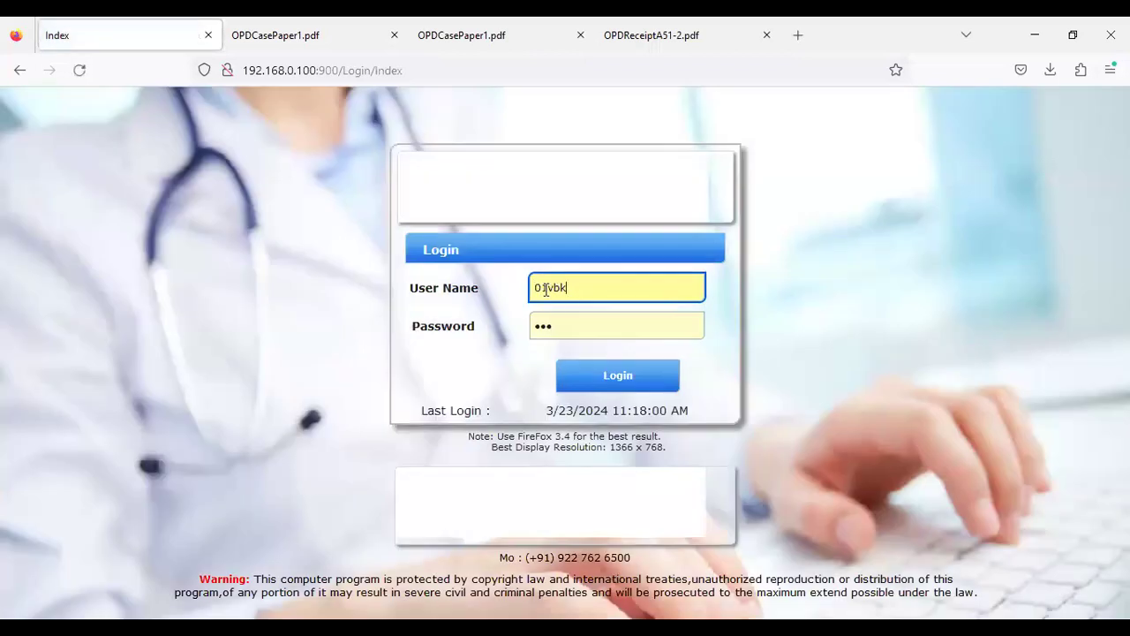
{"action": "left_click_drag", "start_coordinate": [549, 288], "coordinate": [617, 291]}
{"action": "type", "text": "DRANAND"}
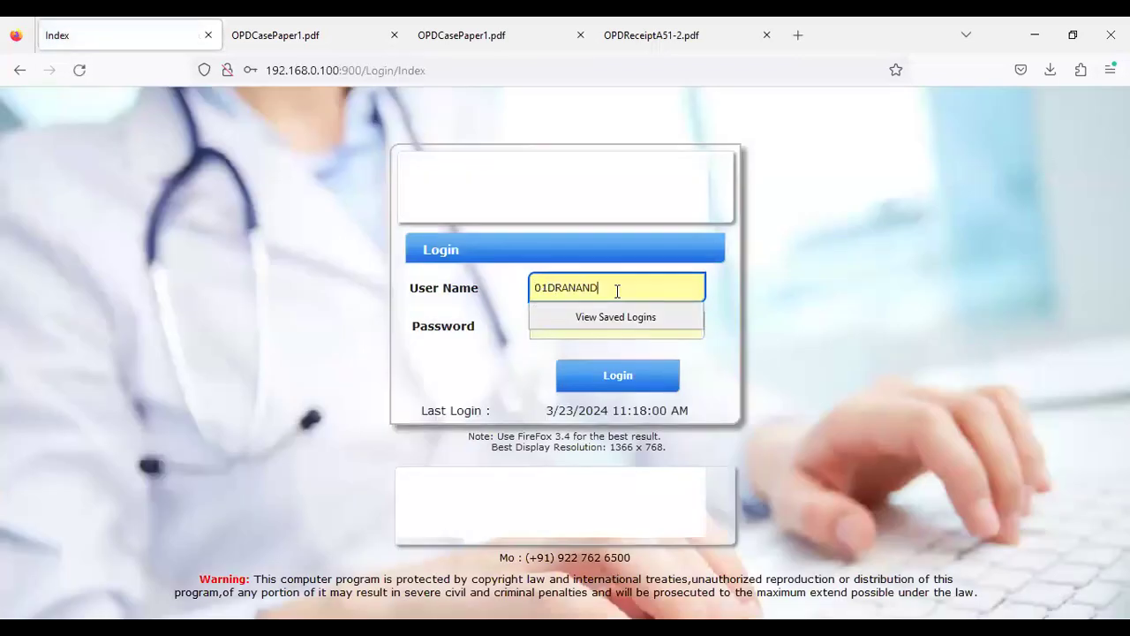
{"action": "key", "text": "Tab"}
{"action": "key", "text": "Return"}
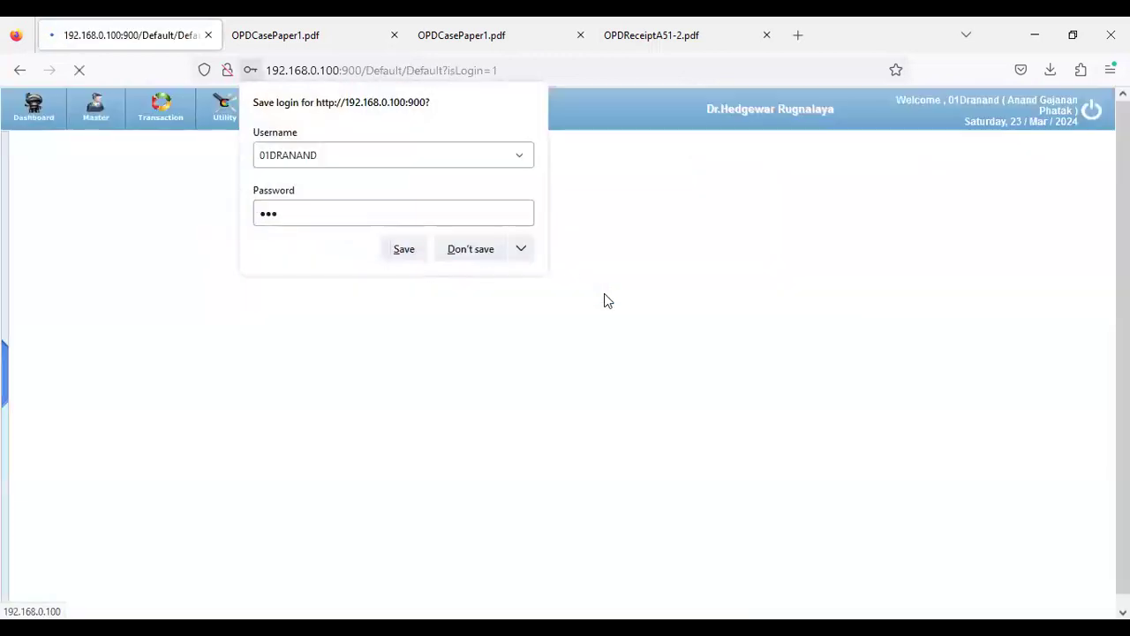
Set Firefox to never save this login and open the OPD Entry list
{"action": "left_click", "coordinate": [520, 250]}
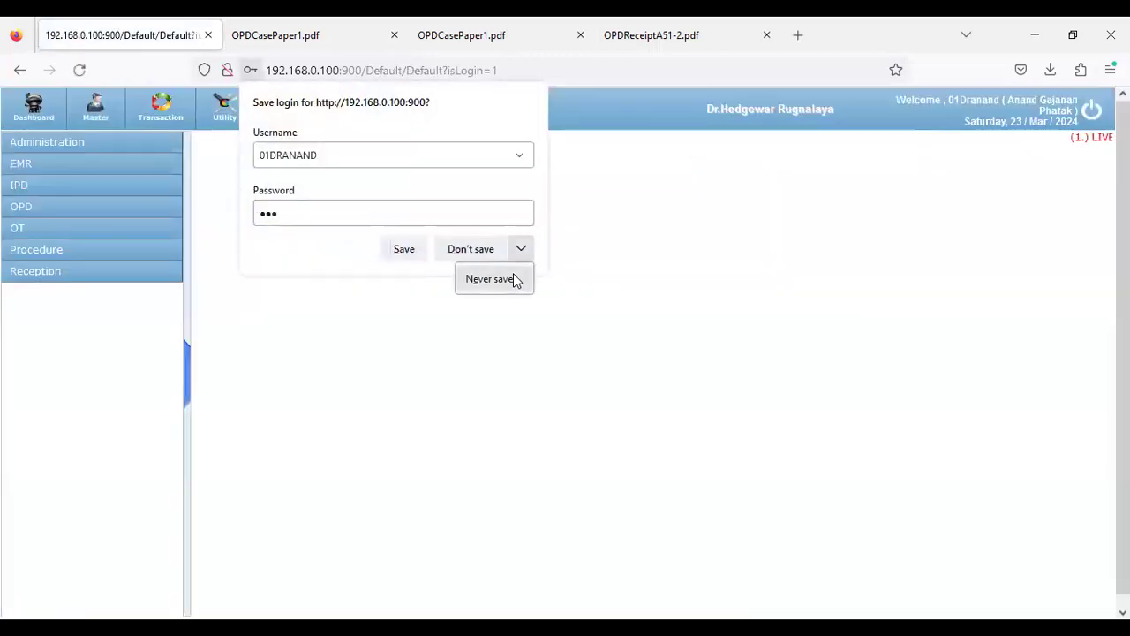
{"action": "left_click", "coordinate": [512, 273]}
{"action": "left_click", "coordinate": [71, 207]}
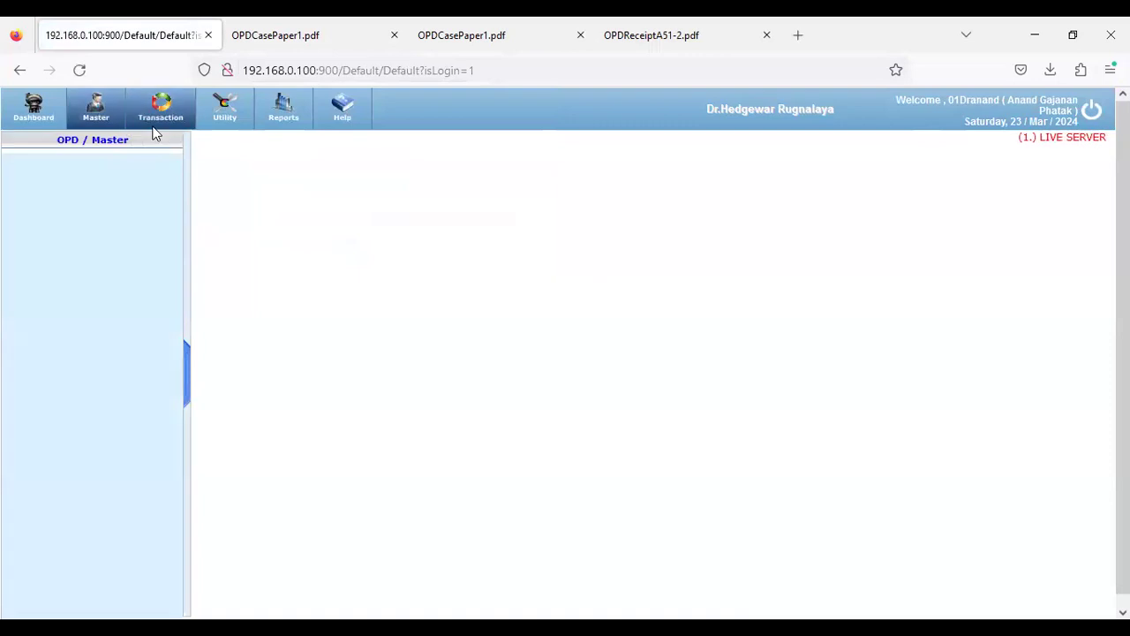
{"action": "left_click", "coordinate": [154, 128]}
{"action": "left_click", "coordinate": [90, 166]}
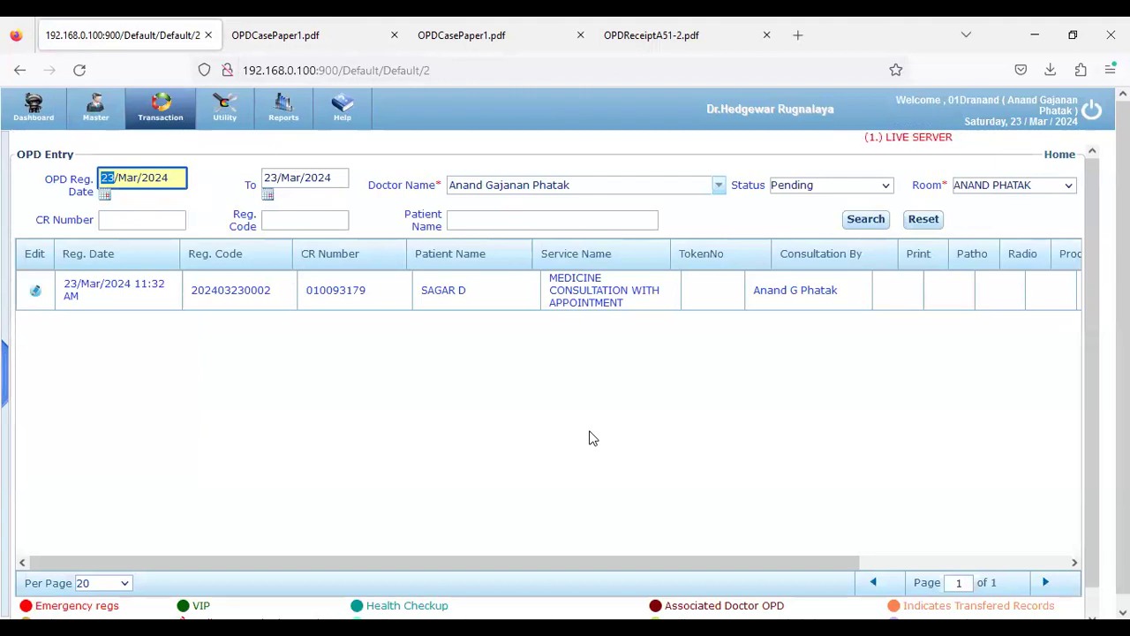
{"action": "left_click_drag", "start_coordinate": [429, 292], "coordinate": [473, 292]}
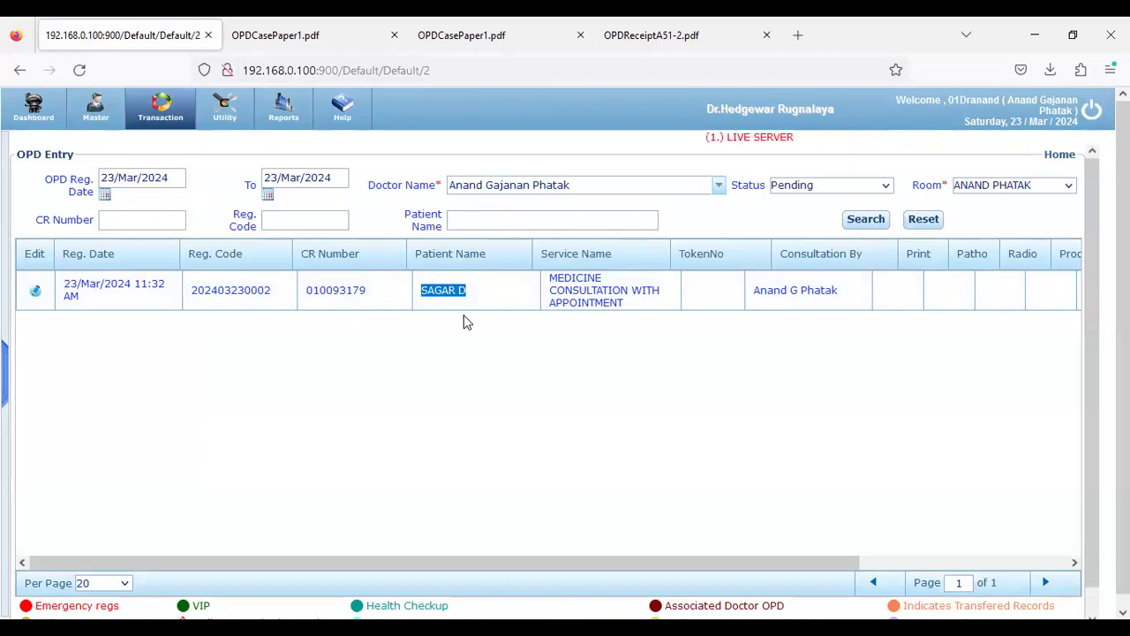
{"action": "left_click", "coordinate": [36, 294]}
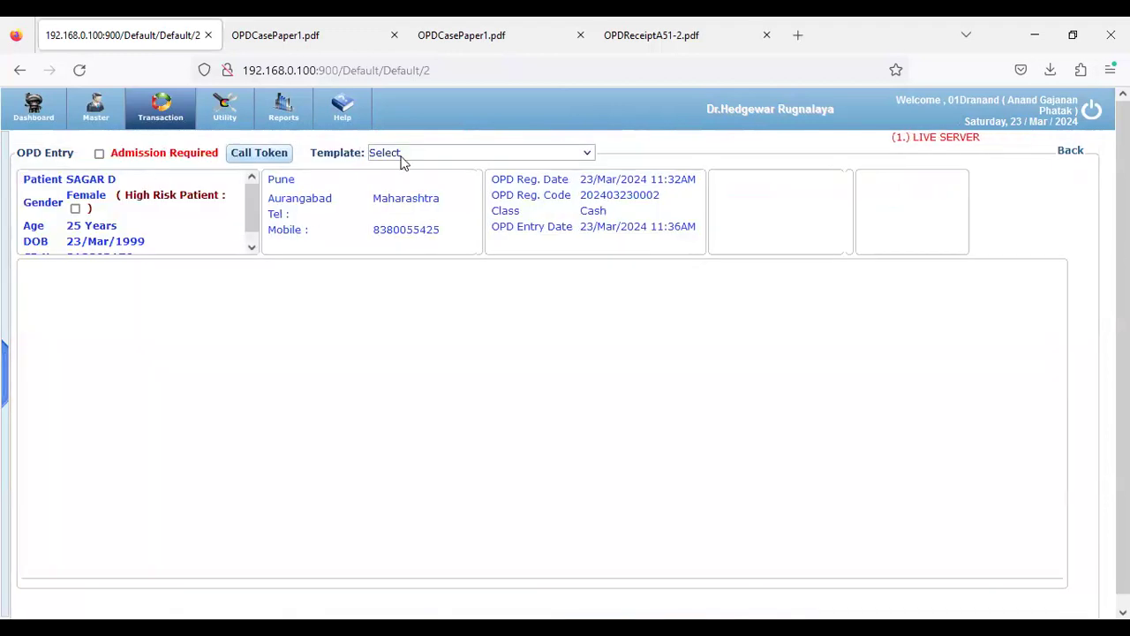
Apply the Systemic Exam template to the OPD entry and review its listed sections
{"action": "left_click", "coordinate": [411, 153]}
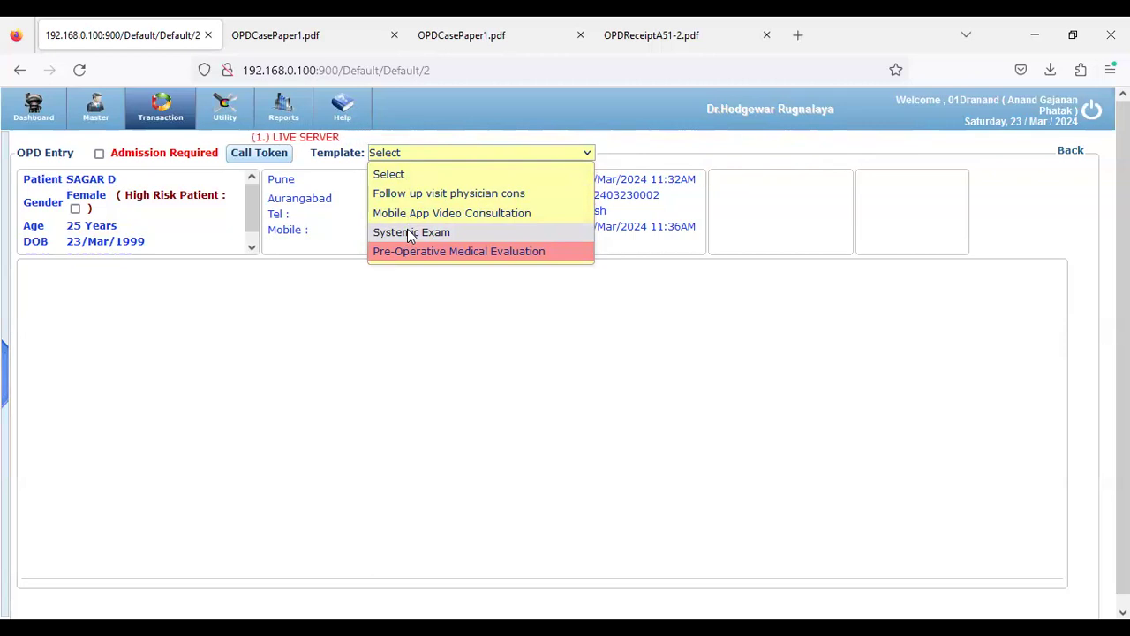
{"action": "left_click", "coordinate": [410, 233]}
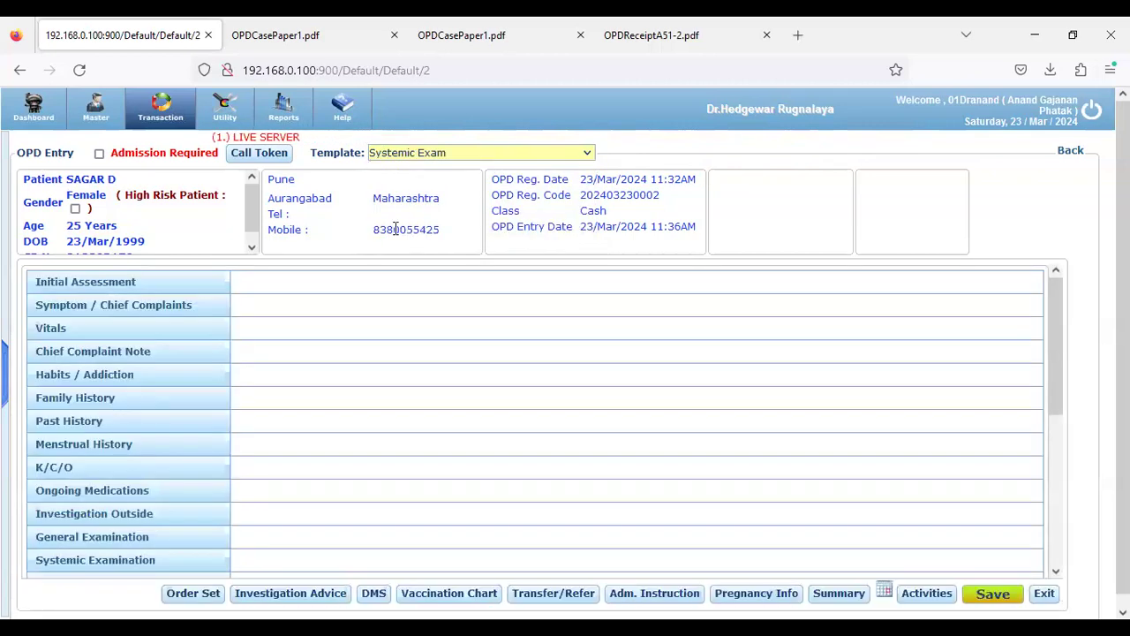
{"action": "left_click_drag", "start_coordinate": [1054, 353], "coordinate": [1061, 427]}
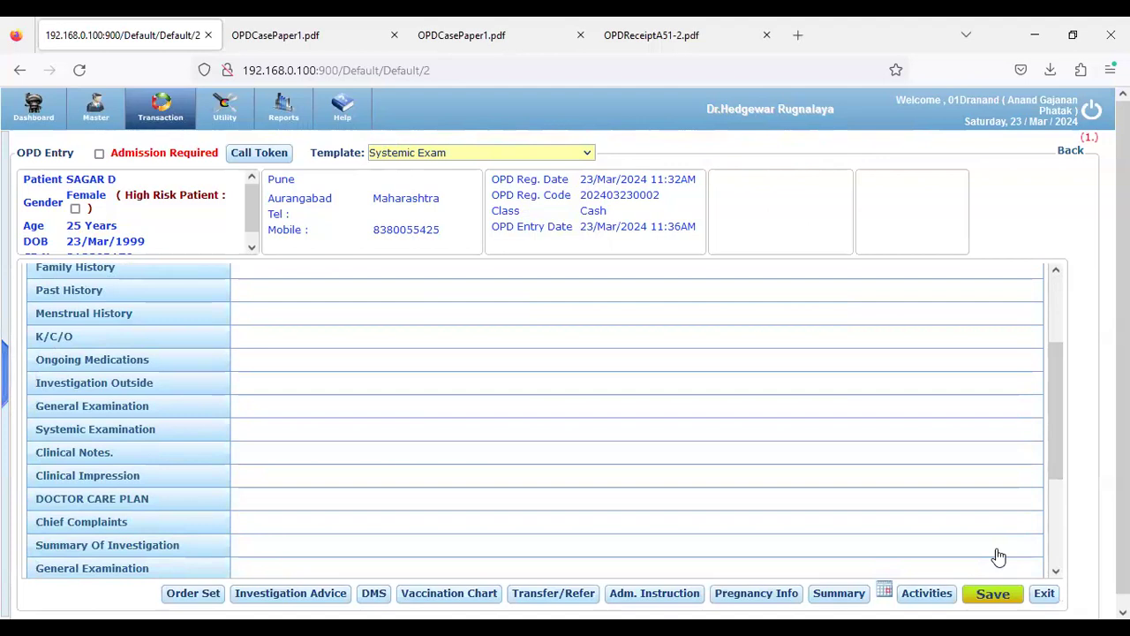
{"action": "scroll", "coordinate": [139, 337], "scroll_direction": "up", "scroll_amount": 3}
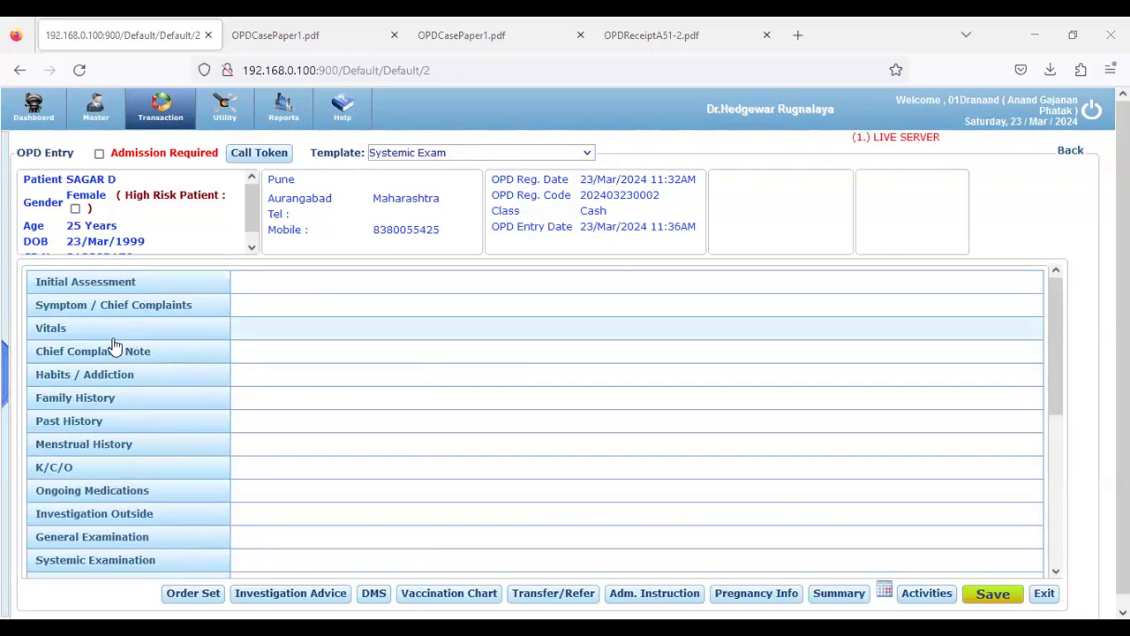
{"action": "scroll", "coordinate": [101, 350], "scroll_direction": "down", "scroll_amount": 6}
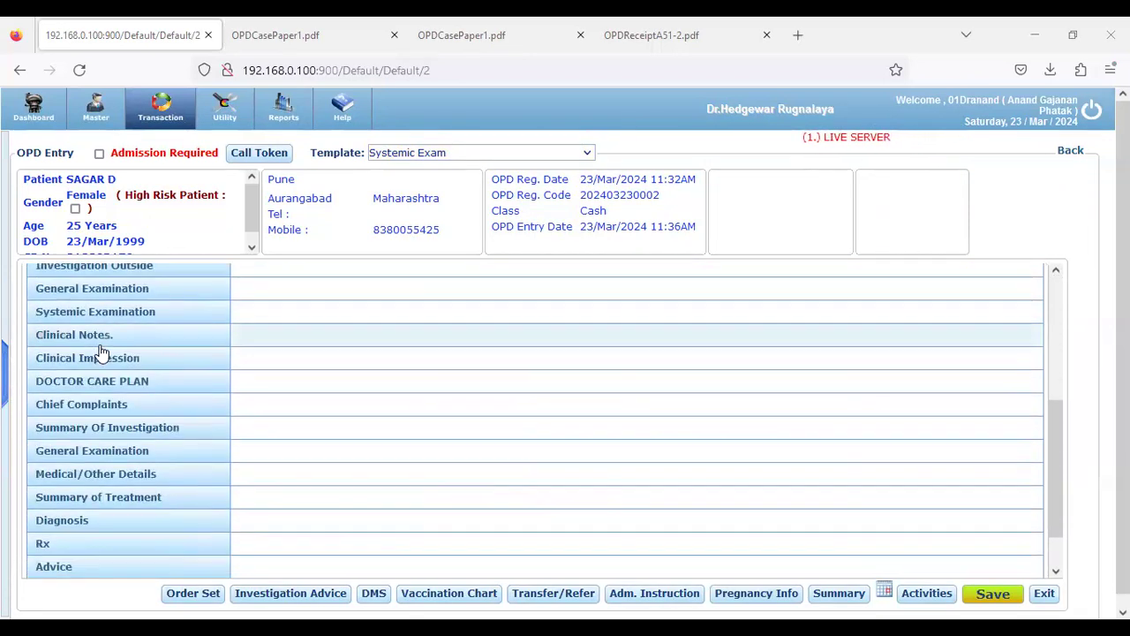
{"action": "scroll", "coordinate": [101, 351], "scroll_direction": "up", "scroll_amount": 6}
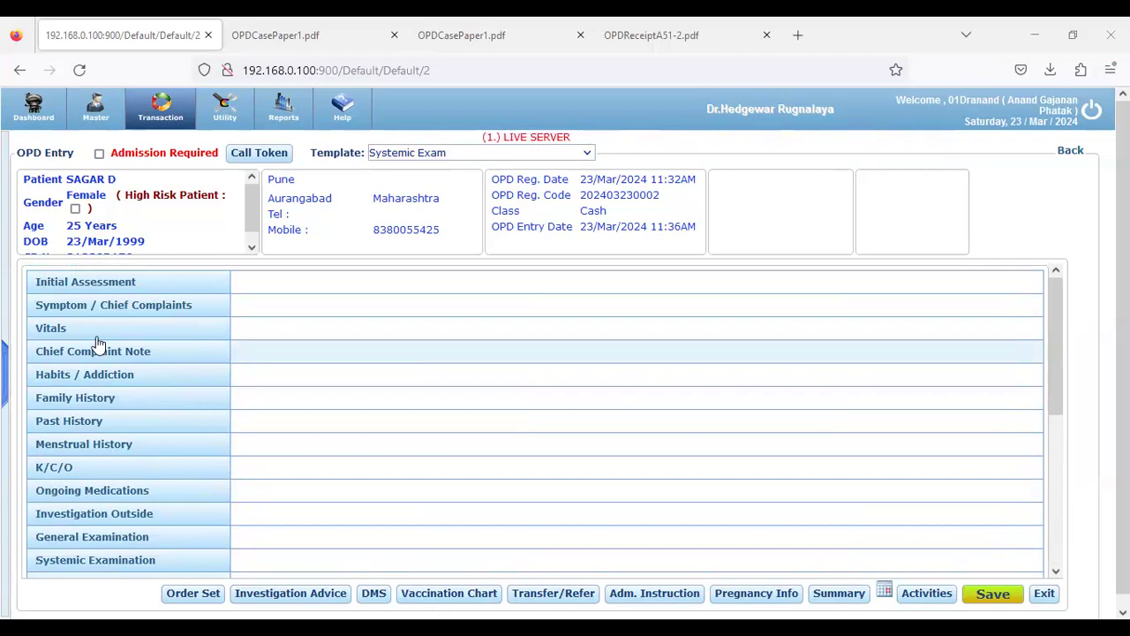
{"action": "left_click", "coordinate": [79, 328]}
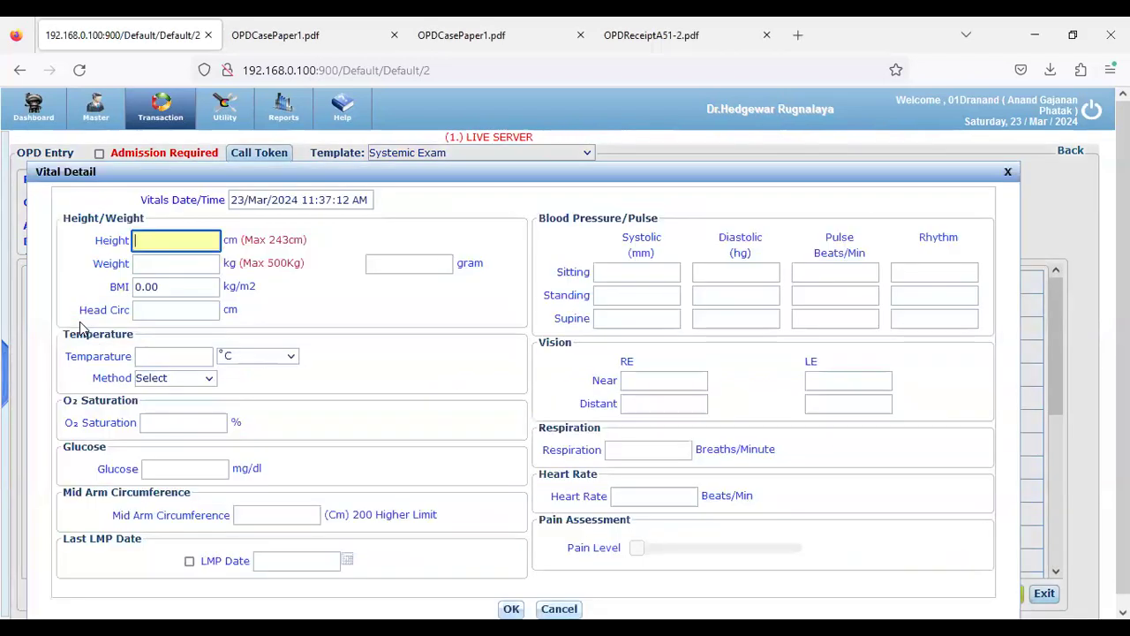
Record vitals: height 165 cm, weight 56 kg, temperature 98 (BMI 20.57)
{"action": "type", "text": "165"}
{"action": "left_click", "coordinate": [157, 263]}
{"action": "type", "text": "56"}
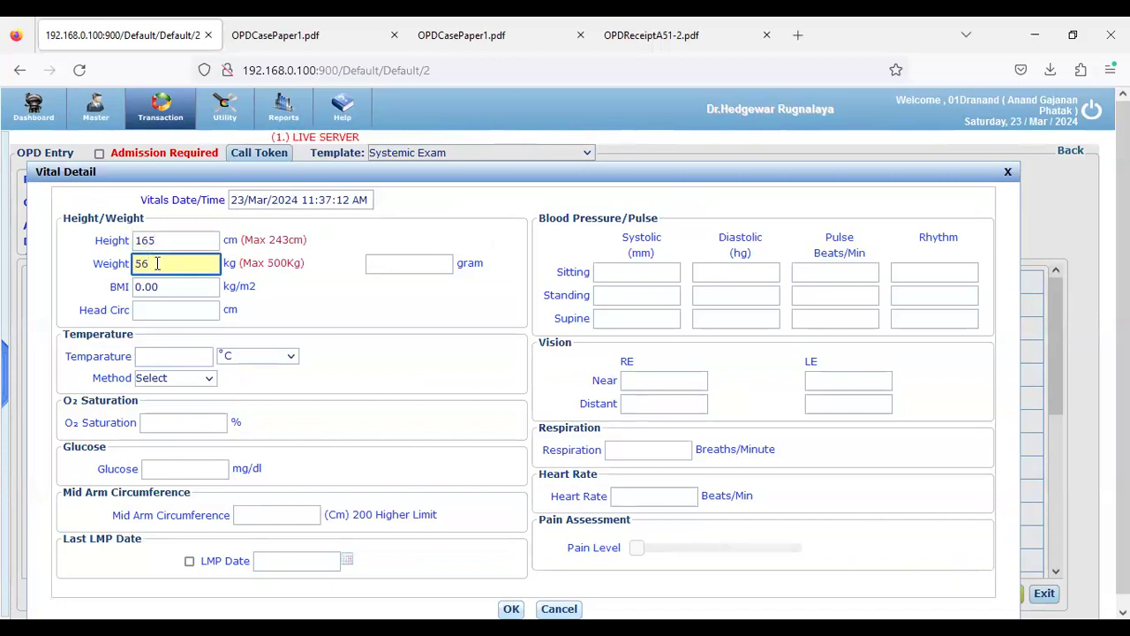
{"action": "key", "text": "Tab"}
{"action": "left_click", "coordinate": [165, 358]}
{"action": "type", "text": "98"}
{"action": "key", "text": "Tab"}
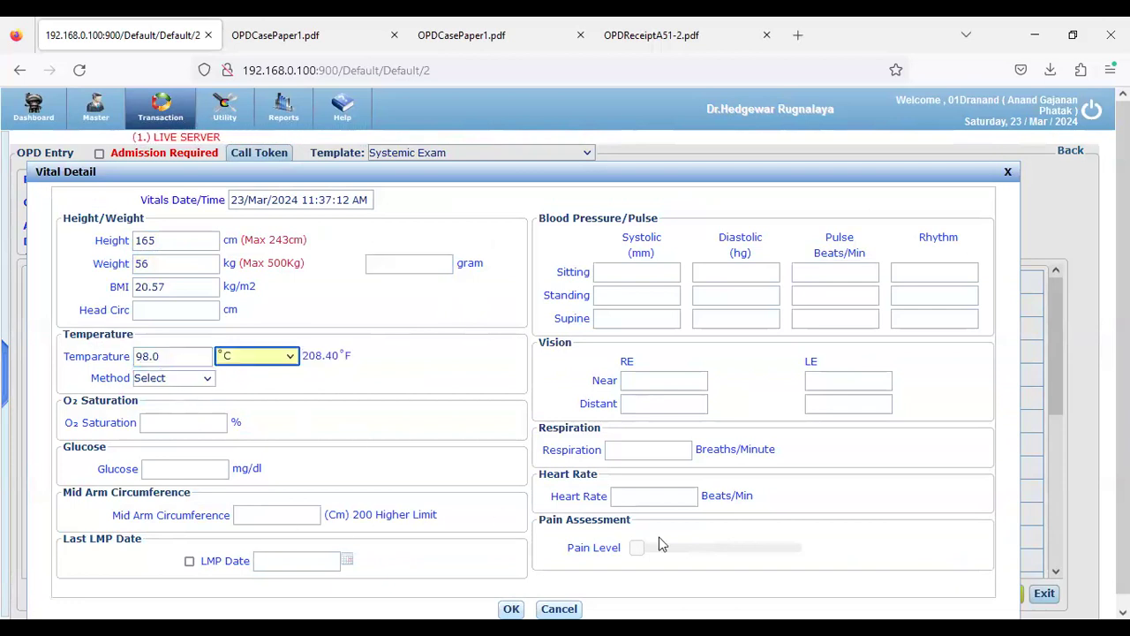
{"action": "left_click", "coordinate": [936, 24]}
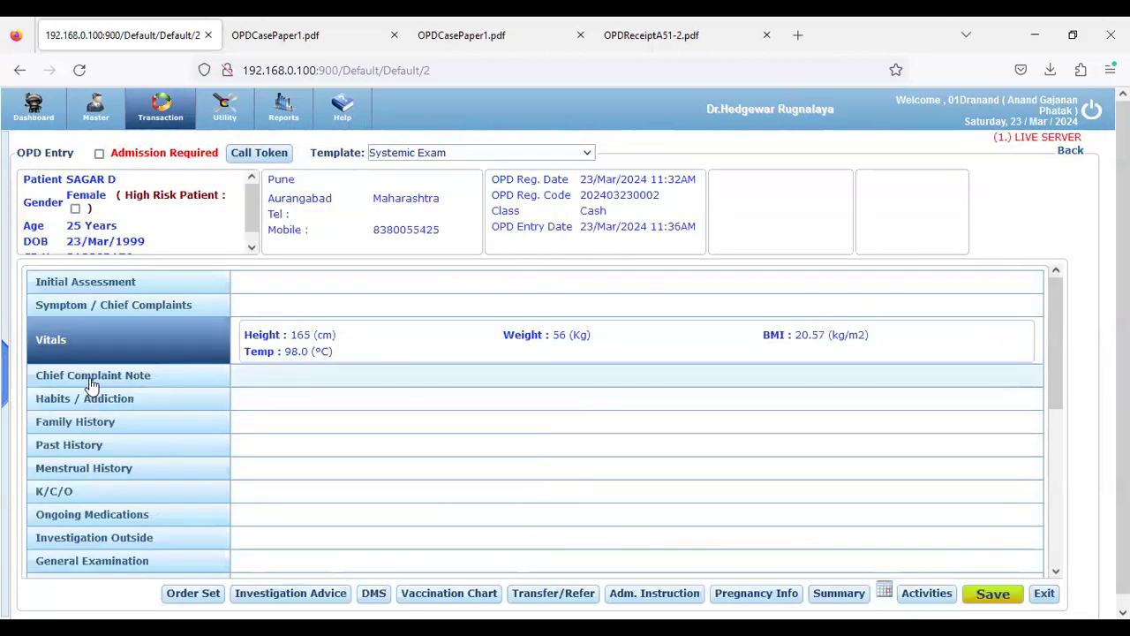
{"action": "left_click", "coordinate": [92, 386]}
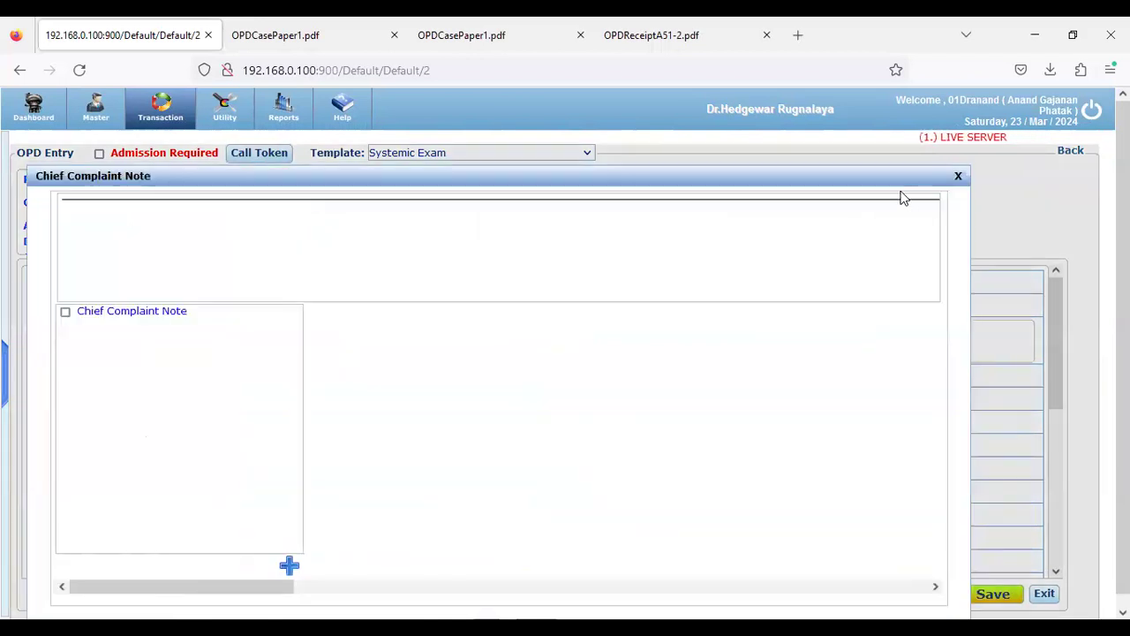
Close the note window and open Chief Complaints showing all complaints, not just favourites
{"action": "left_click", "coordinate": [958, 176]}
{"action": "scroll", "coordinate": [133, 406], "scroll_direction": "down", "scroll_amount": 3}
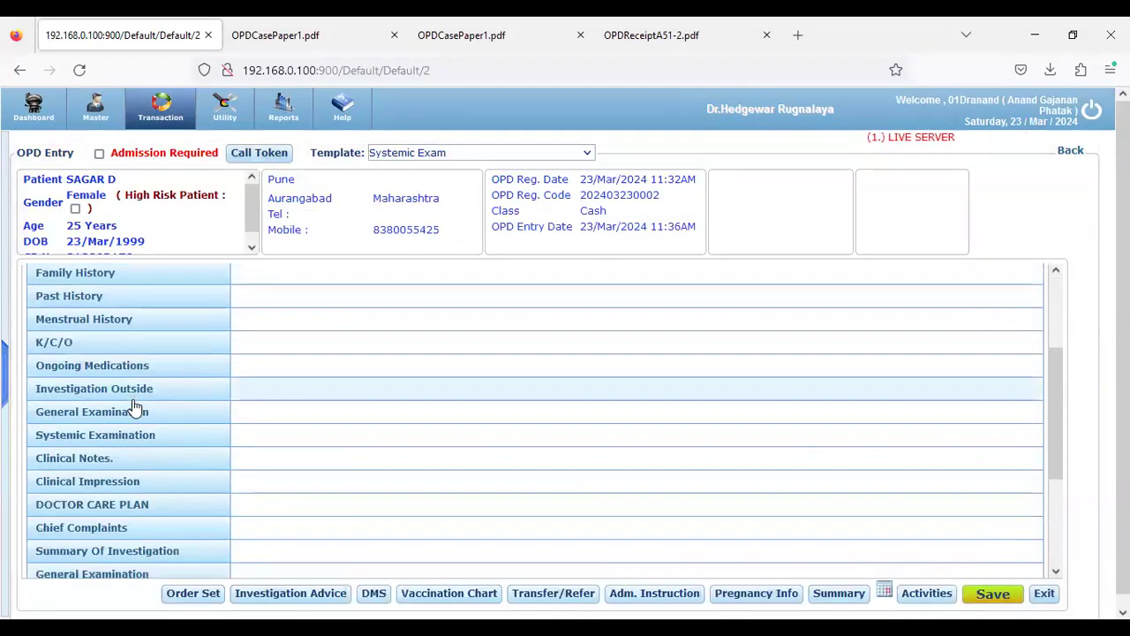
{"action": "scroll", "coordinate": [133, 406], "scroll_direction": "down", "scroll_amount": 1}
{"action": "left_click", "coordinate": [156, 451]}
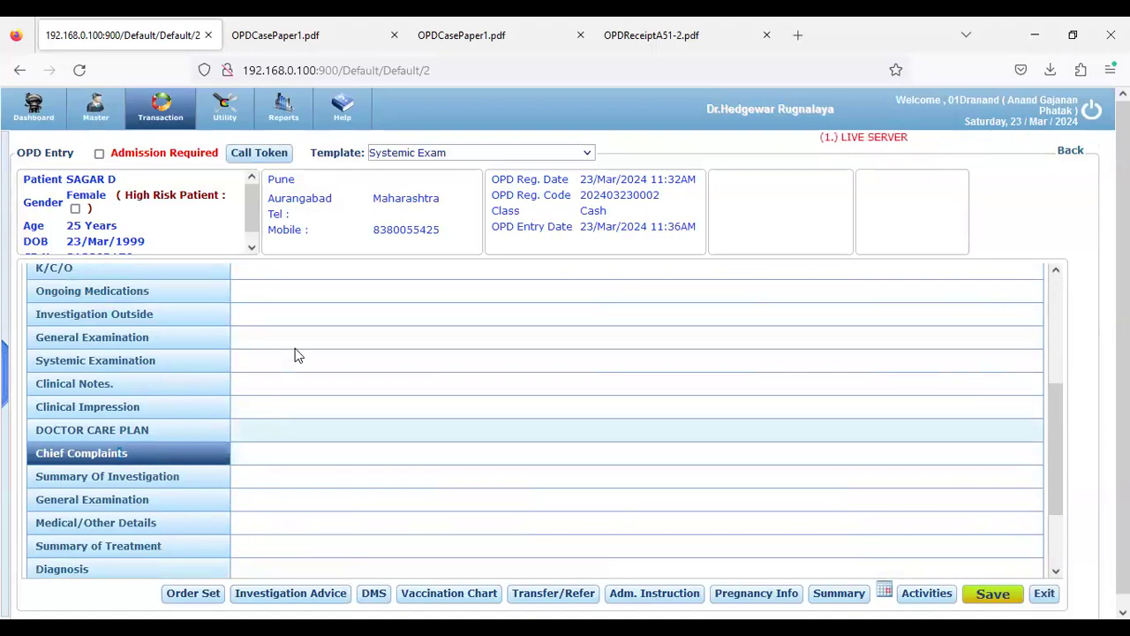
{"action": "left_click", "coordinate": [829, 192]}
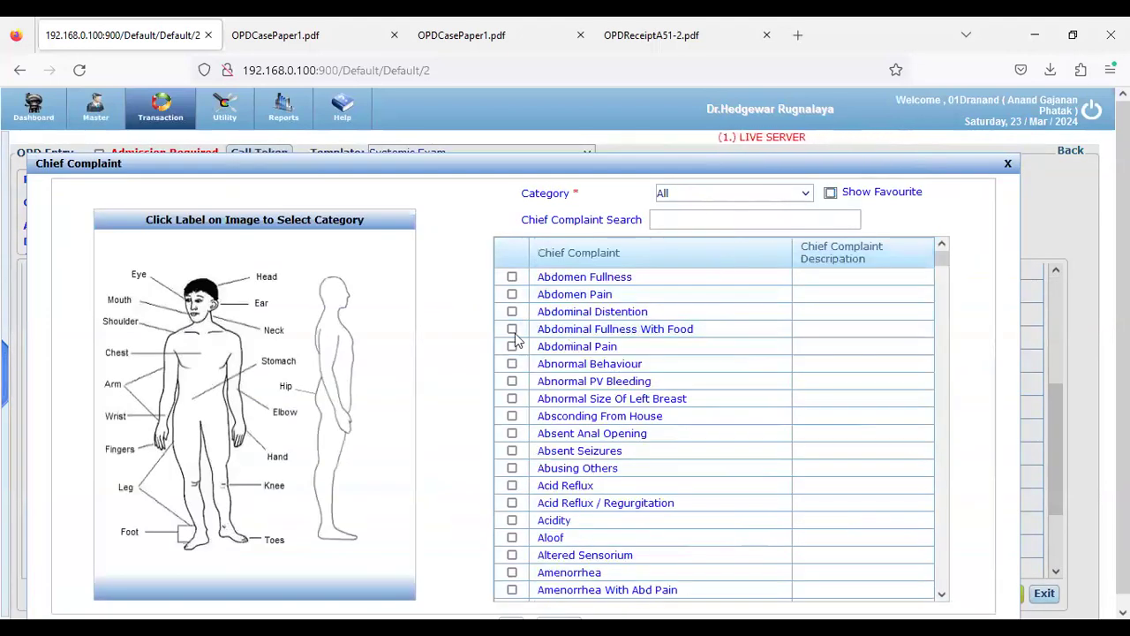
{"action": "left_click", "coordinate": [668, 197]}
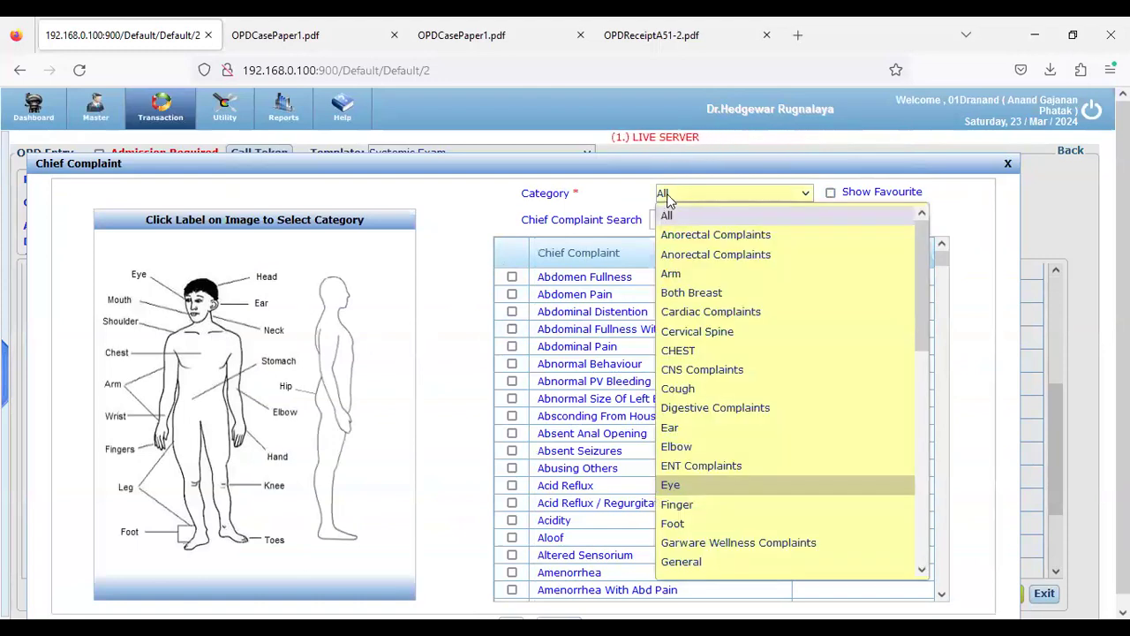
{"action": "left_click", "coordinate": [699, 355]}
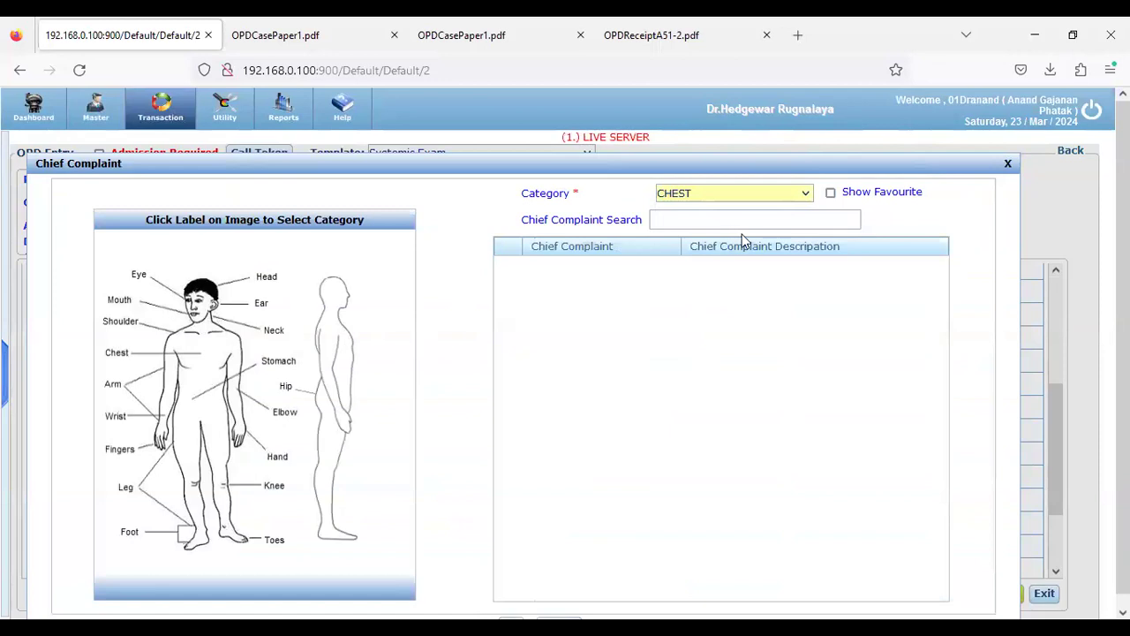
Add the ENT complaint Blocking Sensation In Nose with description PAIN
{"action": "left_click", "coordinate": [803, 197]}
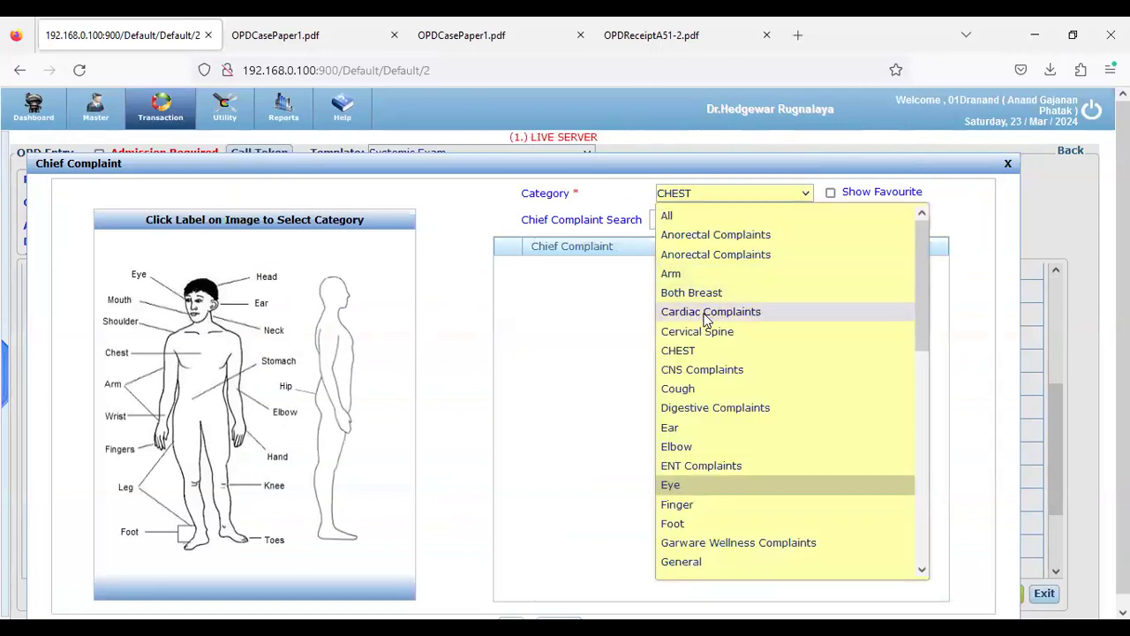
{"action": "left_click", "coordinate": [688, 466]}
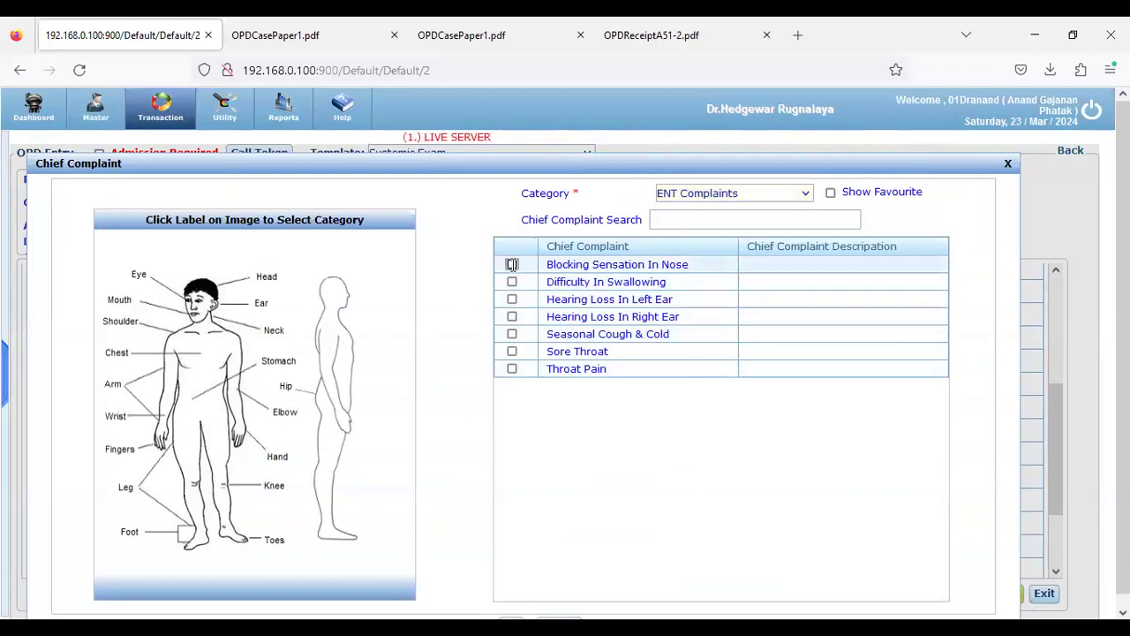
{"action": "left_click", "coordinate": [511, 264]}
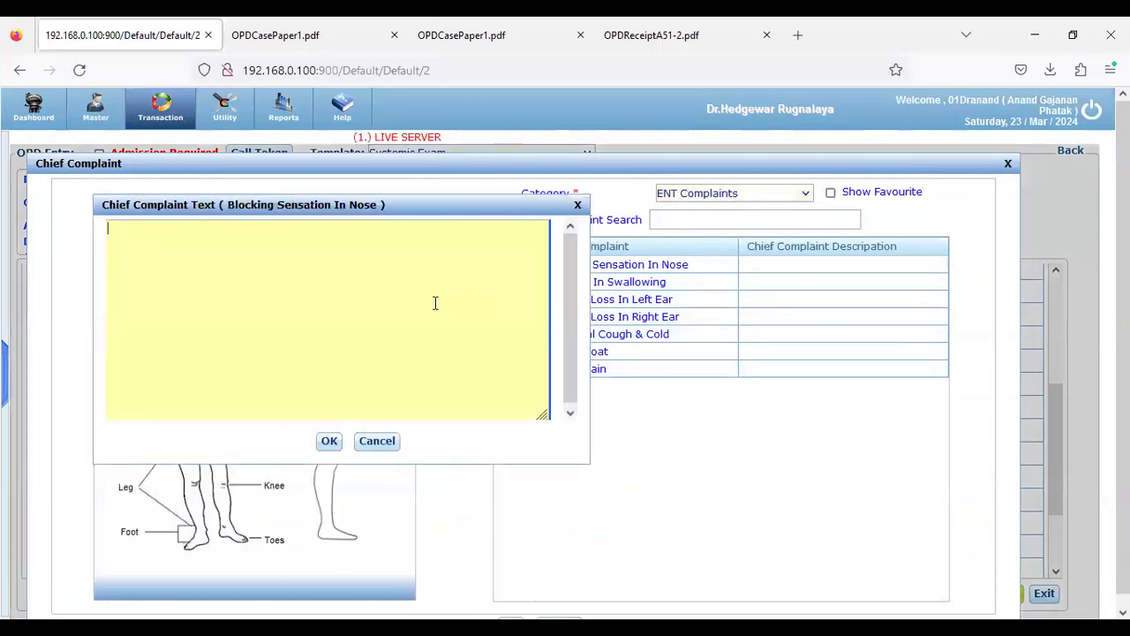
{"action": "type", "text": "PAIN"}
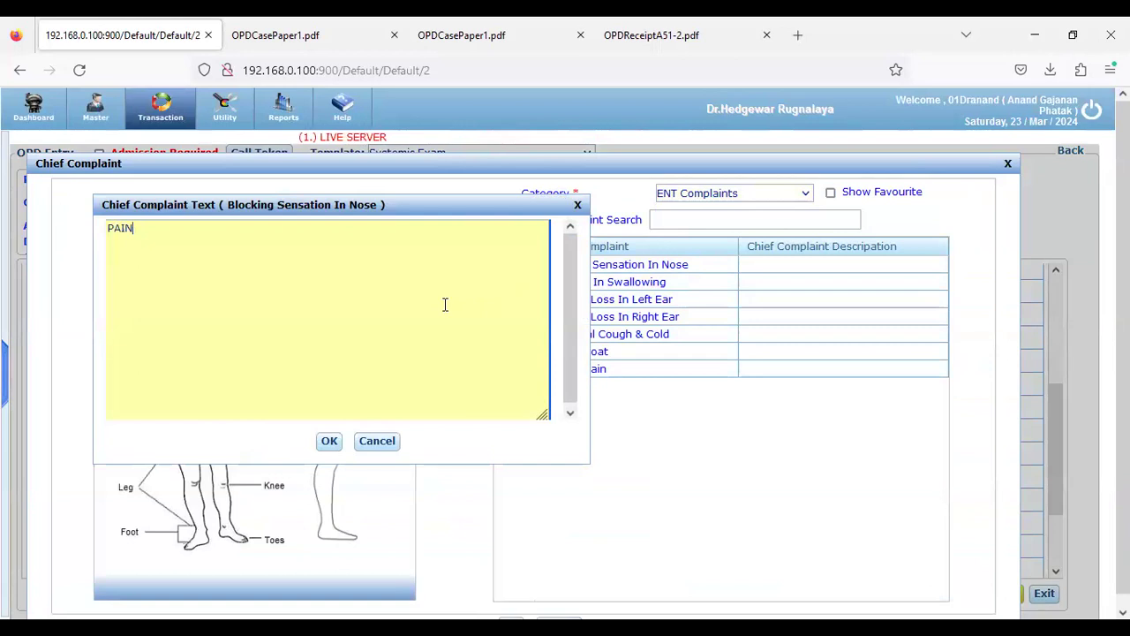
{"action": "left_click", "coordinate": [328, 440]}
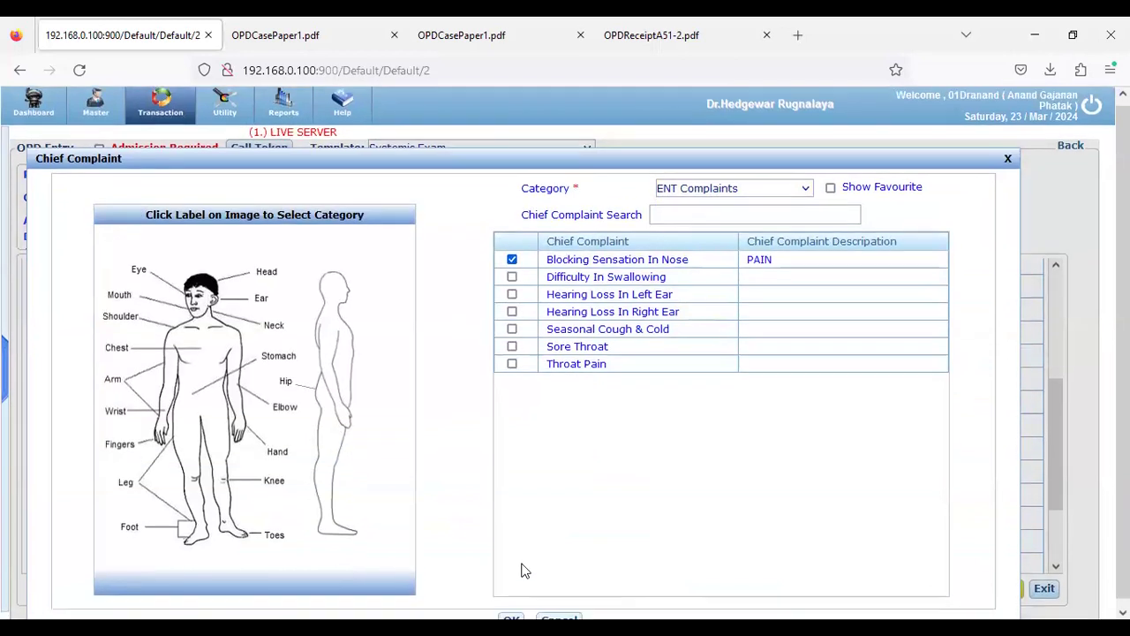
{"action": "scroll", "coordinate": [521, 571], "scroll_direction": "down", "scroll_amount": 1}
{"action": "left_click", "coordinate": [511, 610]}
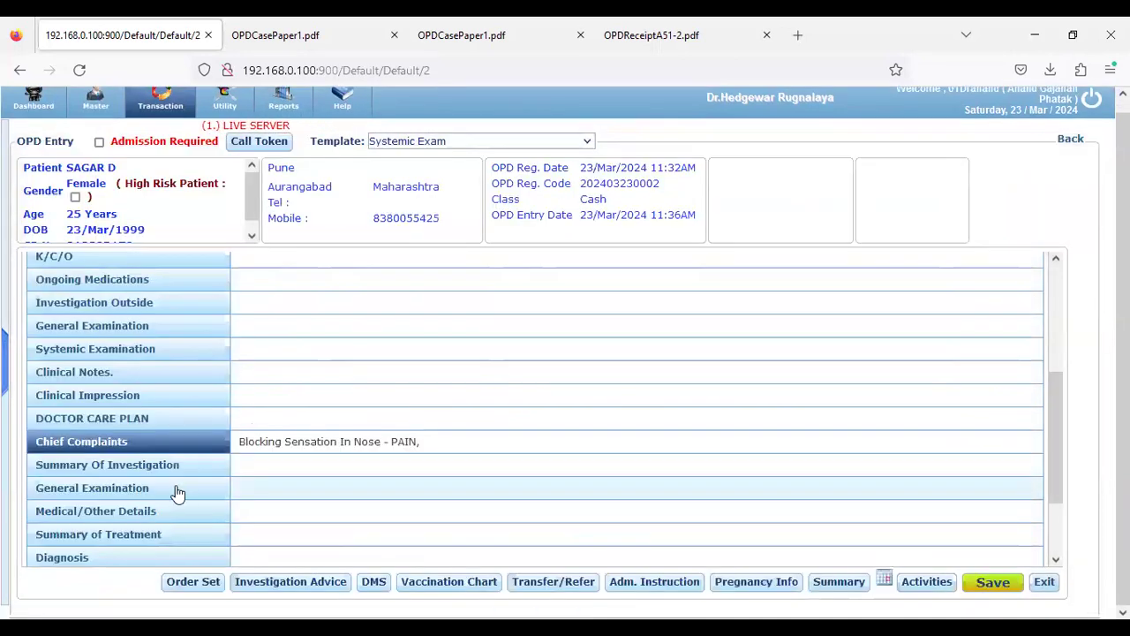
Add ICD diagnoses A044, A045 and A046 from the full diagnosis list
{"action": "scroll", "coordinate": [174, 491], "scroll_direction": "down", "scroll_amount": 1}
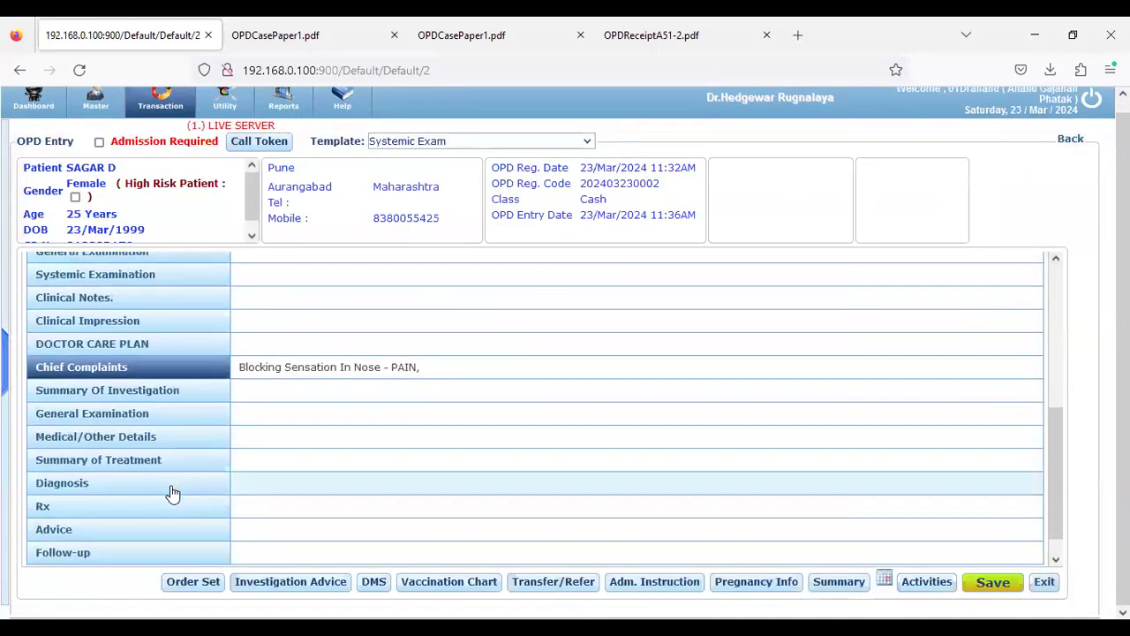
{"action": "left_click", "coordinate": [67, 485]}
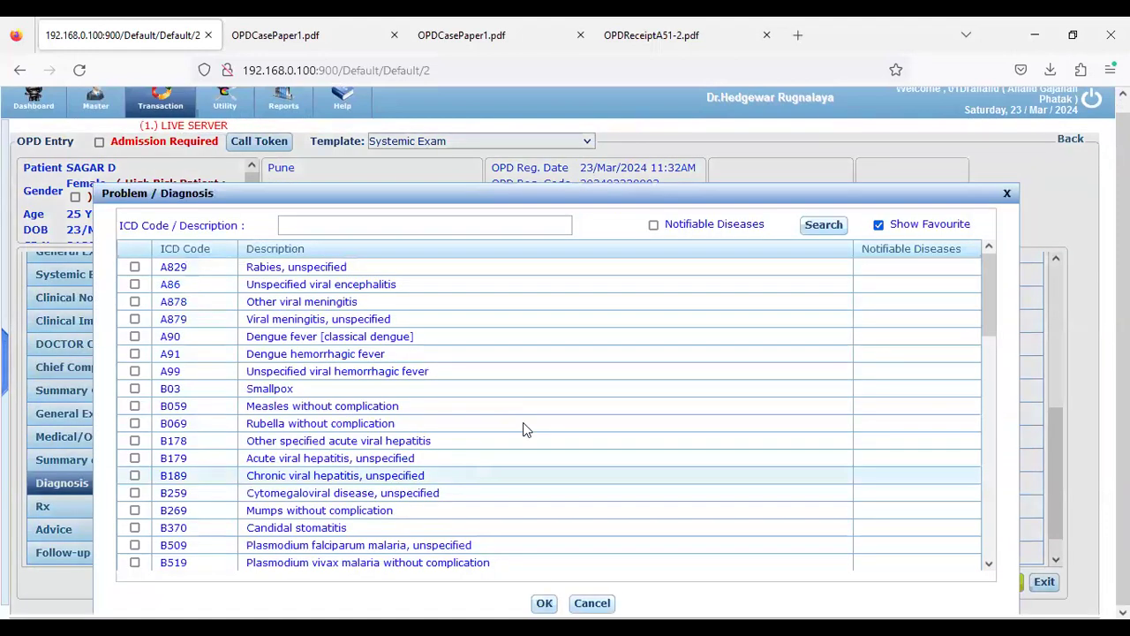
{"action": "left_click", "coordinate": [879, 225]}
{"action": "scroll", "coordinate": [203, 353], "scroll_direction": "down", "scroll_amount": 10}
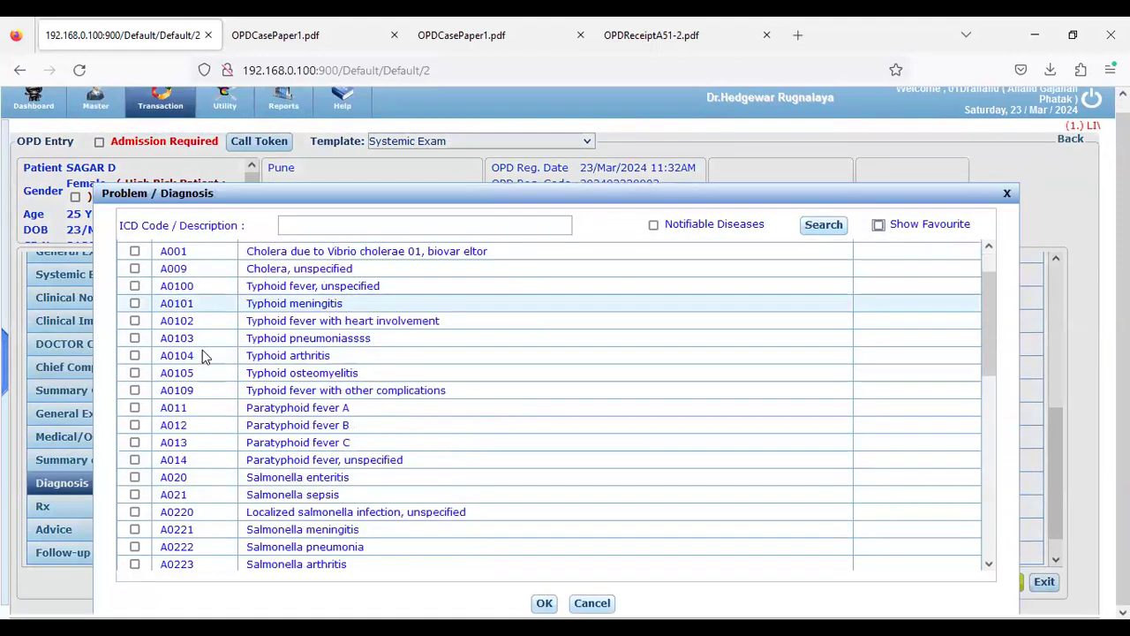
{"action": "left_click", "coordinate": [134, 336]}
{"action": "left_click", "coordinate": [134, 353]}
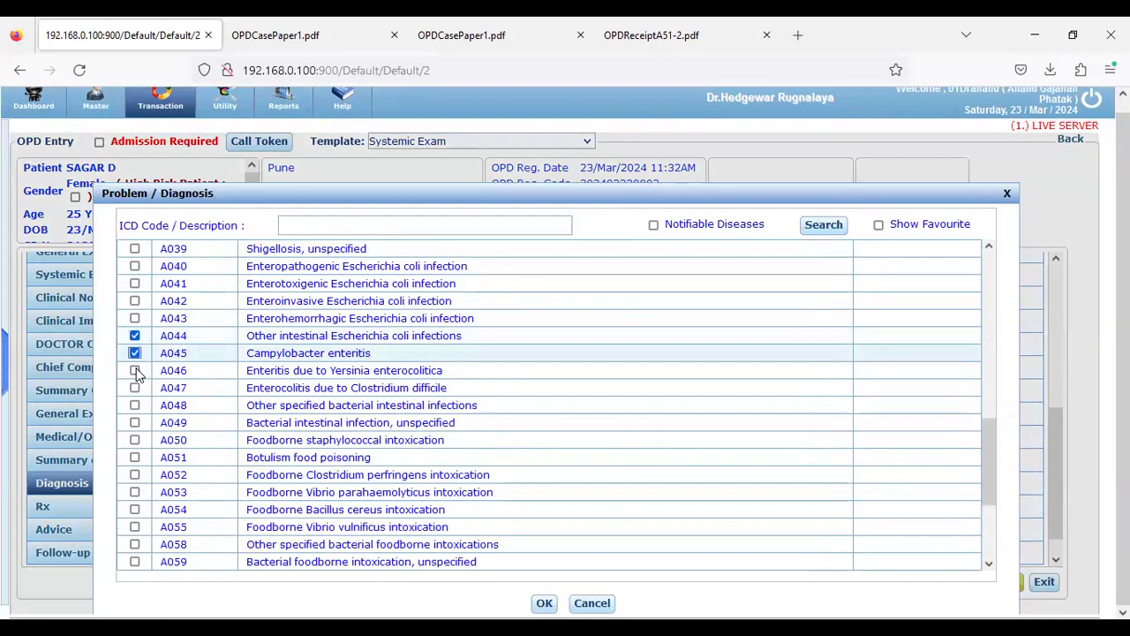
{"action": "left_click", "coordinate": [134, 370]}
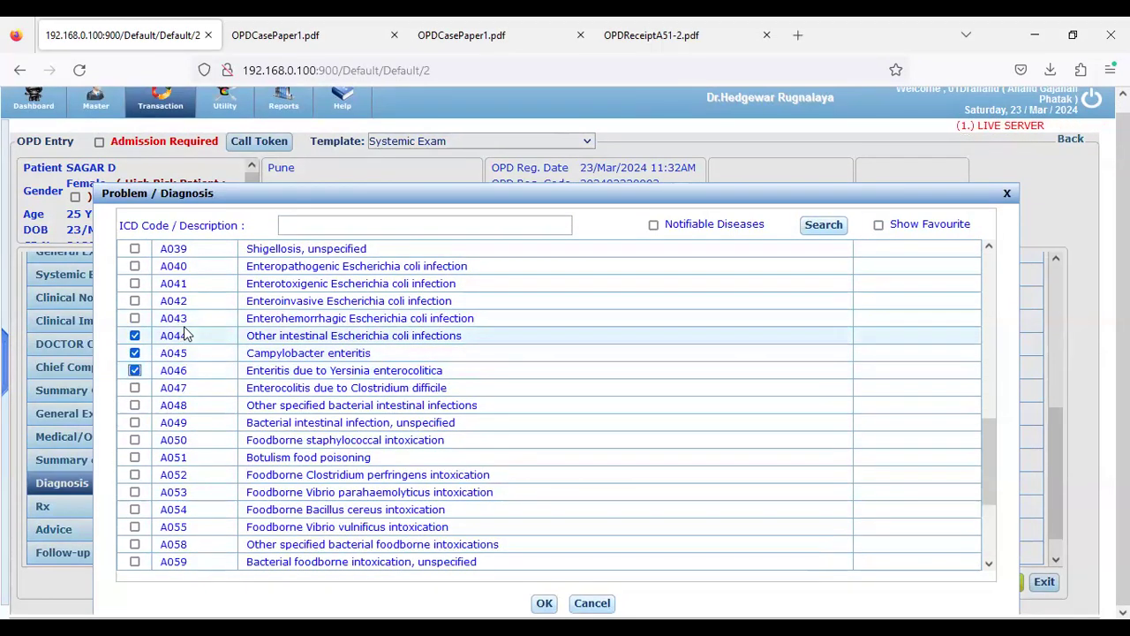
{"action": "scroll", "coordinate": [610, 454], "scroll_direction": "down", "scroll_amount": 3}
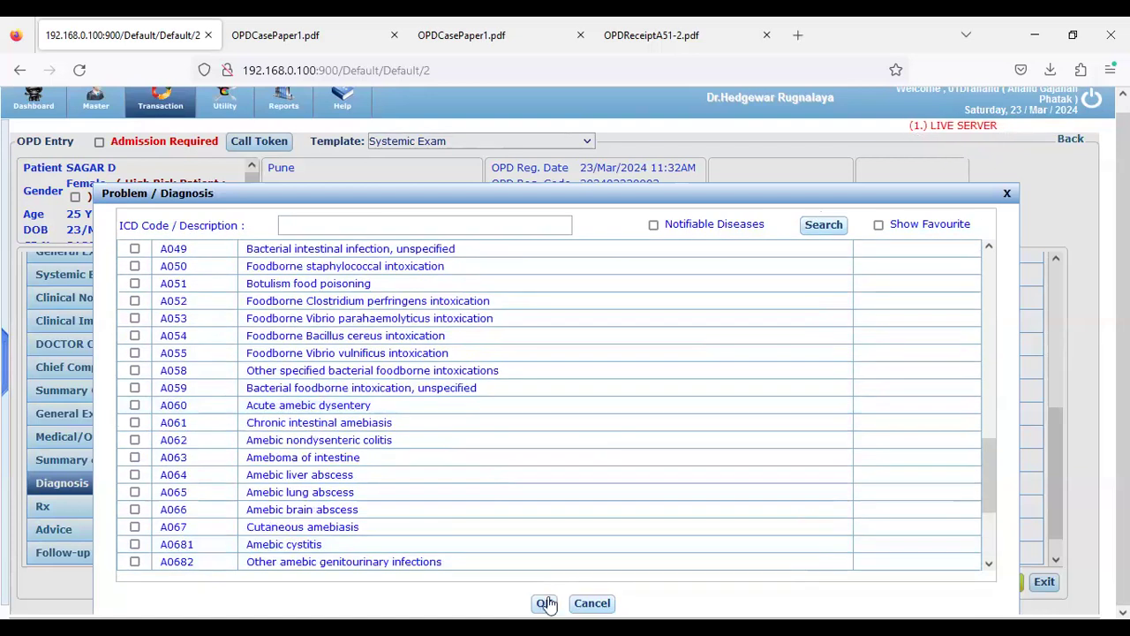
{"action": "left_click", "coordinate": [544, 603]}
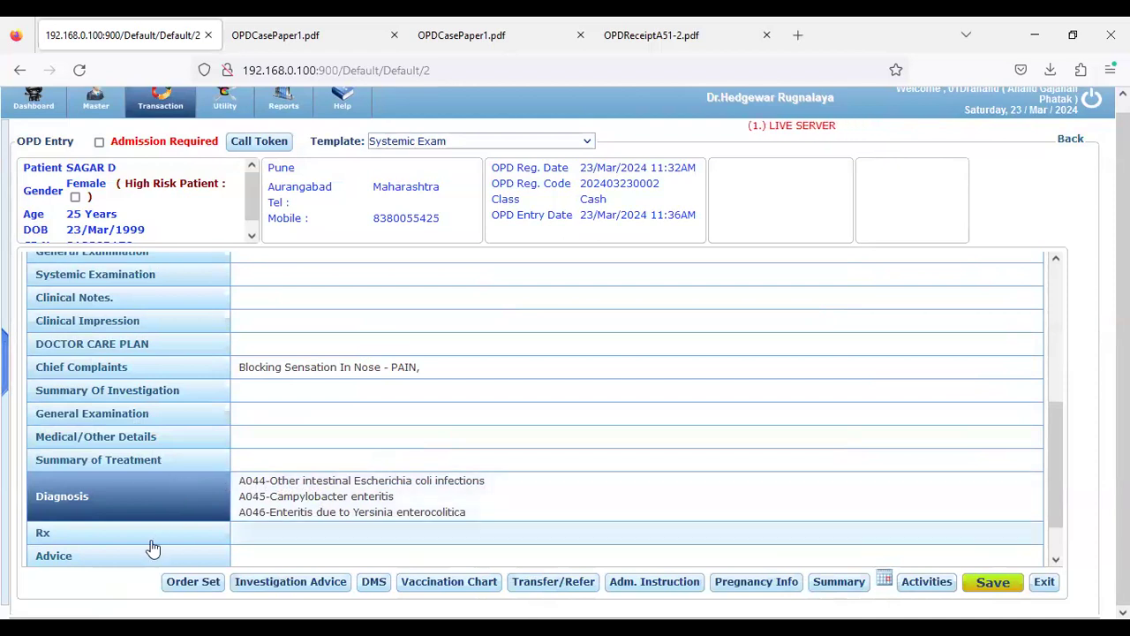
{"action": "left_click", "coordinate": [258, 586]}
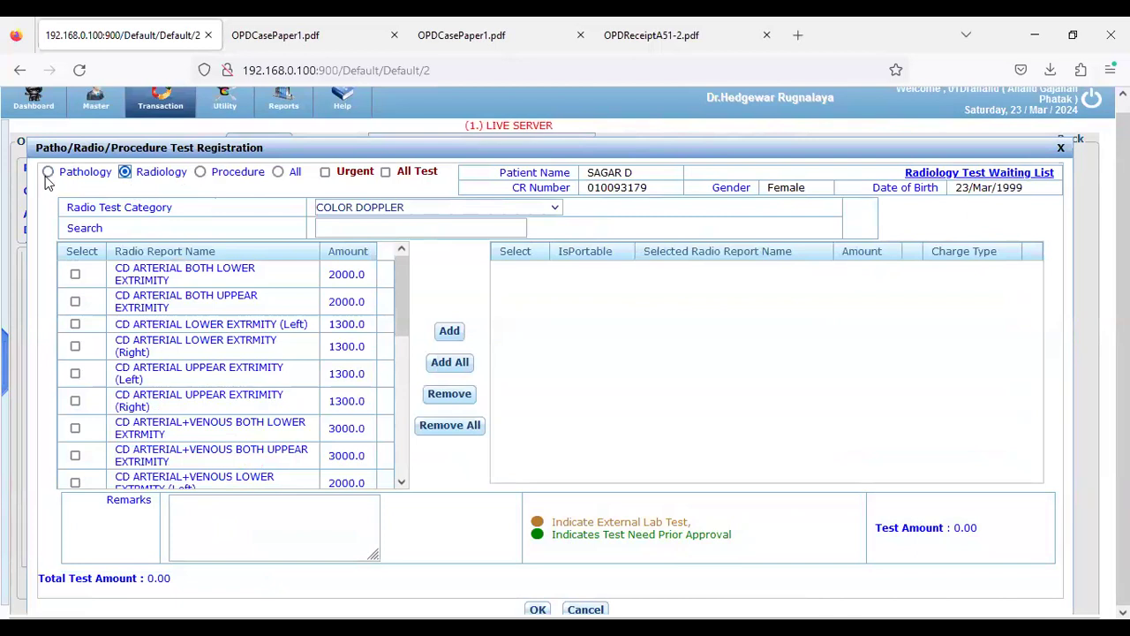
Order the CBC (Complete Blood Count) pathology test
{"action": "left_click", "coordinate": [337, 231]}
{"action": "type", "text": "CBC"}
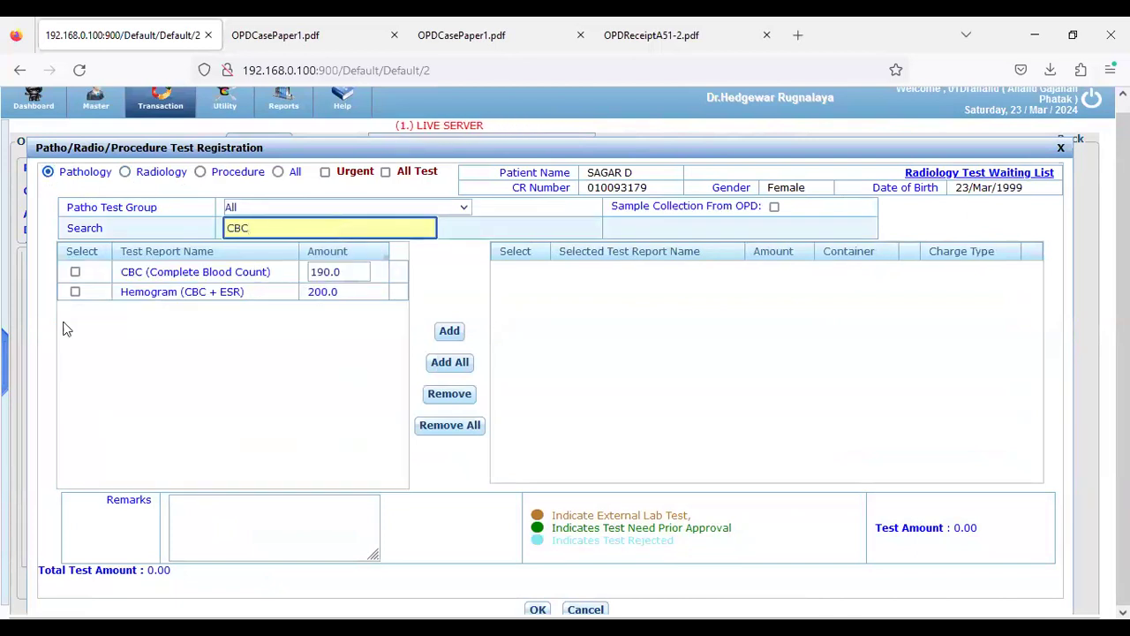
{"action": "left_click", "coordinate": [75, 271]}
{"action": "left_click", "coordinate": [443, 332]}
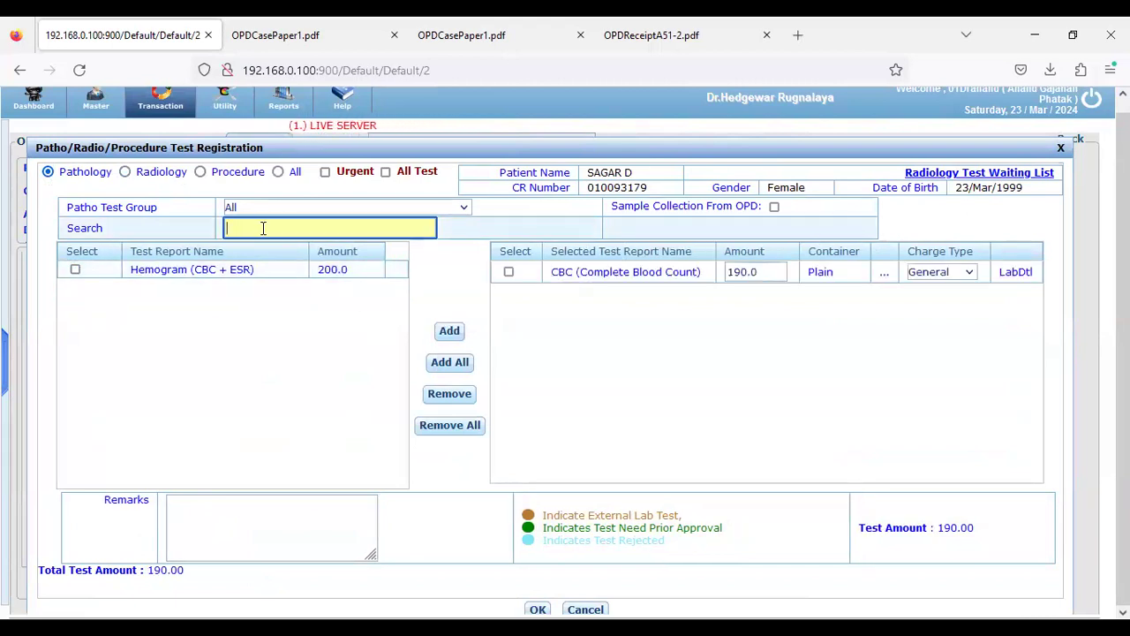
{"action": "left_click", "coordinate": [125, 172]}
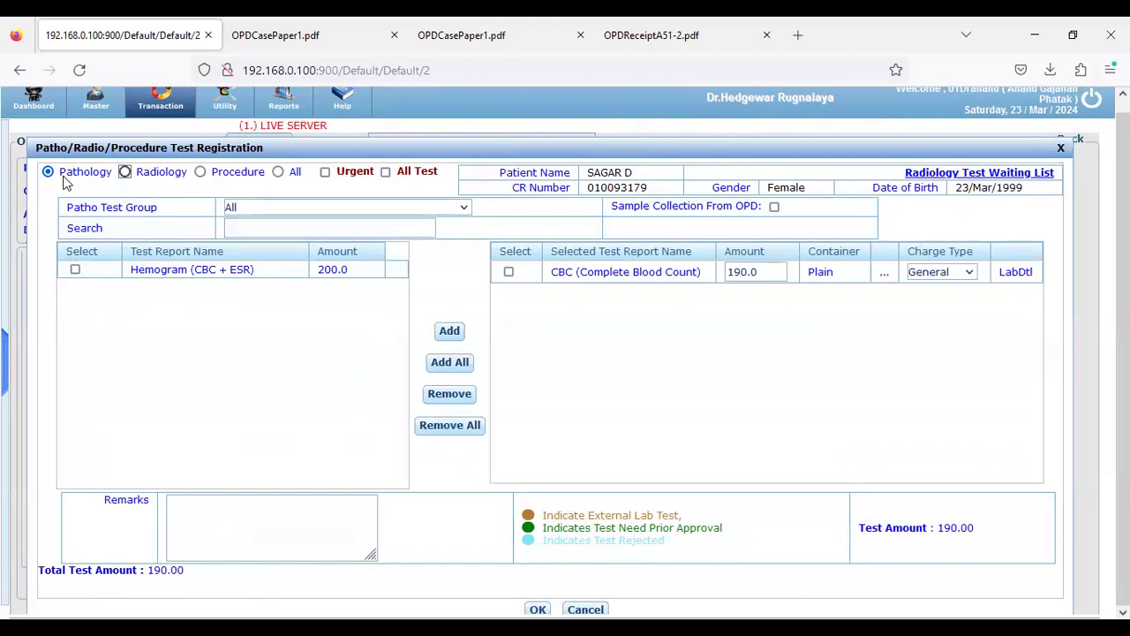
{"action": "left_click", "coordinate": [48, 173]}
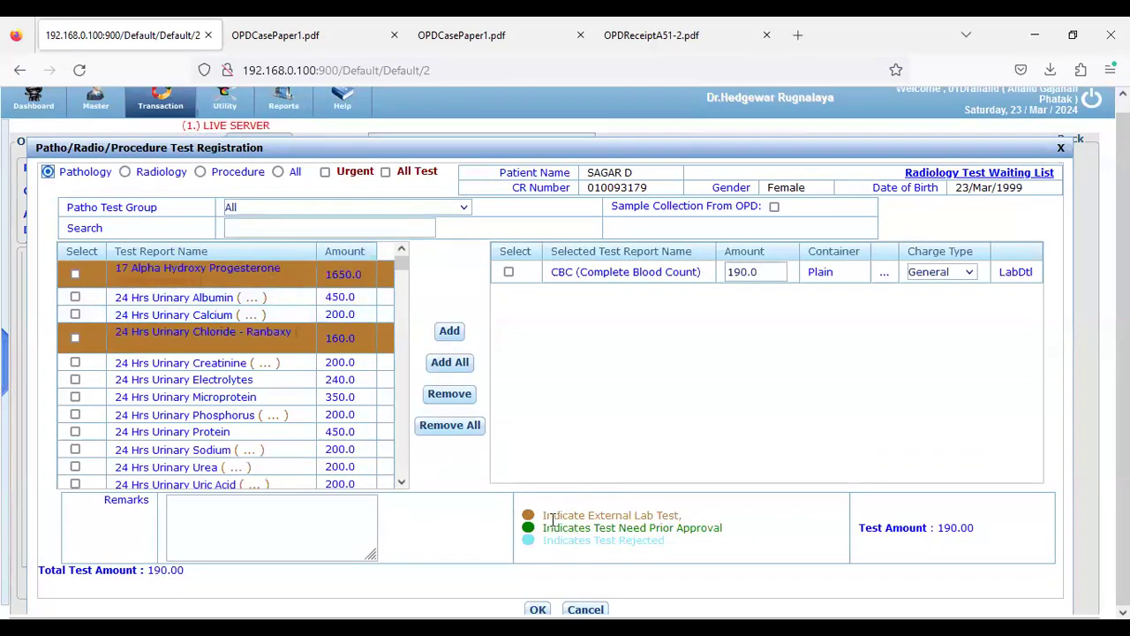
{"action": "left_click_drag", "start_coordinate": [541, 513], "coordinate": [692, 524]}
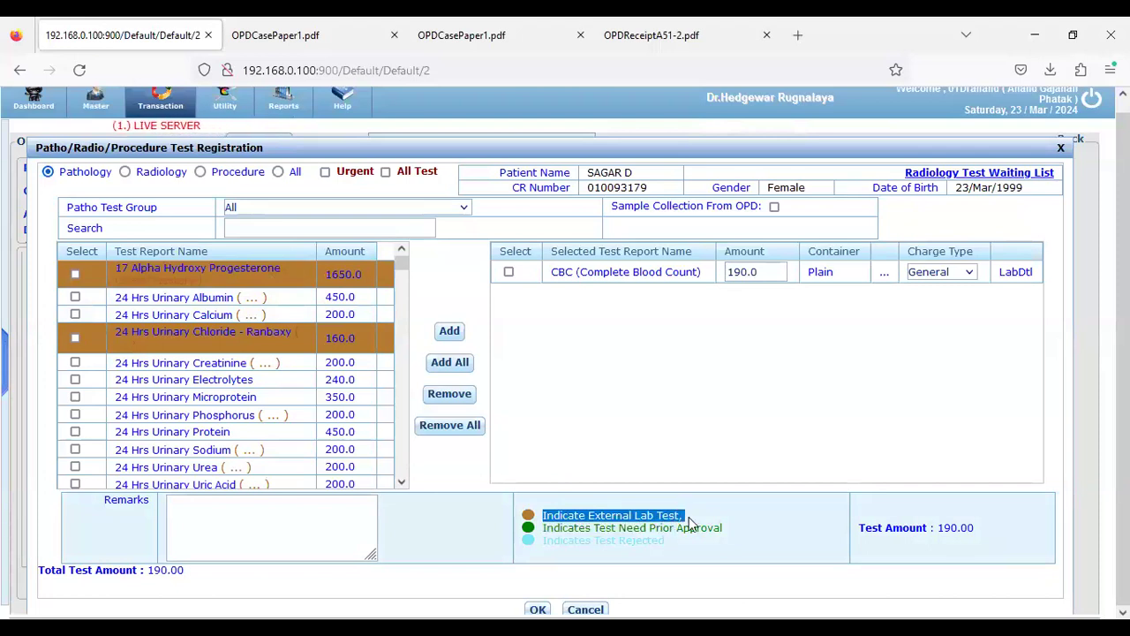
{"action": "left_click", "coordinate": [635, 520]}
{"action": "left_click_drag", "start_coordinate": [590, 518], "coordinate": [685, 521]}
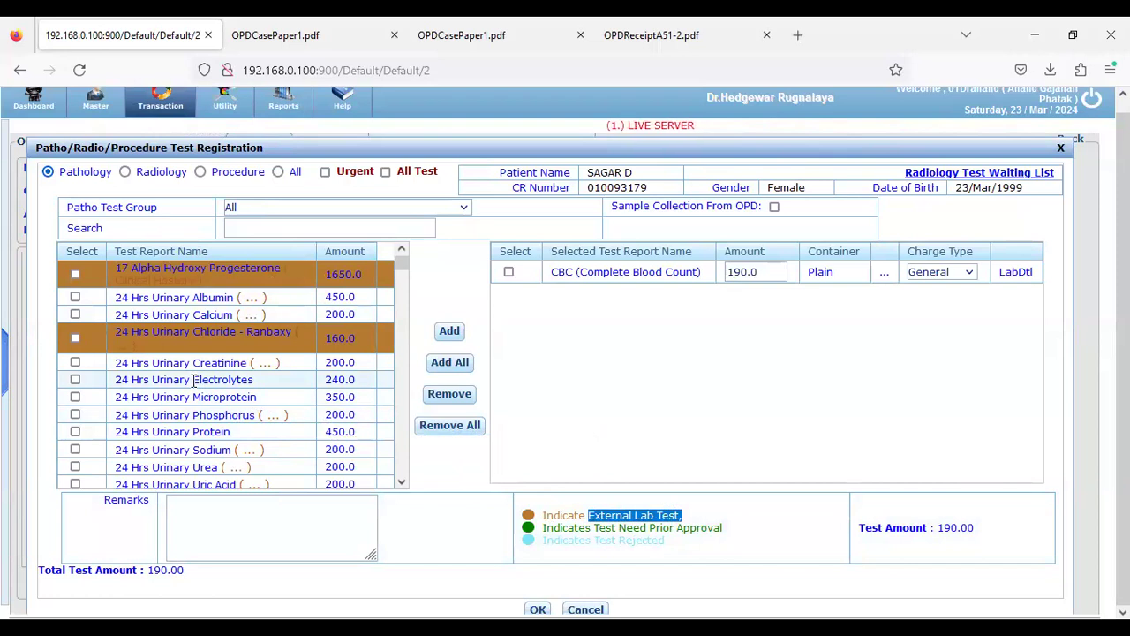
{"action": "scroll", "coordinate": [256, 411], "scroll_direction": "down", "scroll_amount": 3}
Add Lipid Profile to the pathology order, bringing the total to 690.00
{"action": "left_click", "coordinate": [269, 230]}
{"action": "type", "text": "LIPID"}
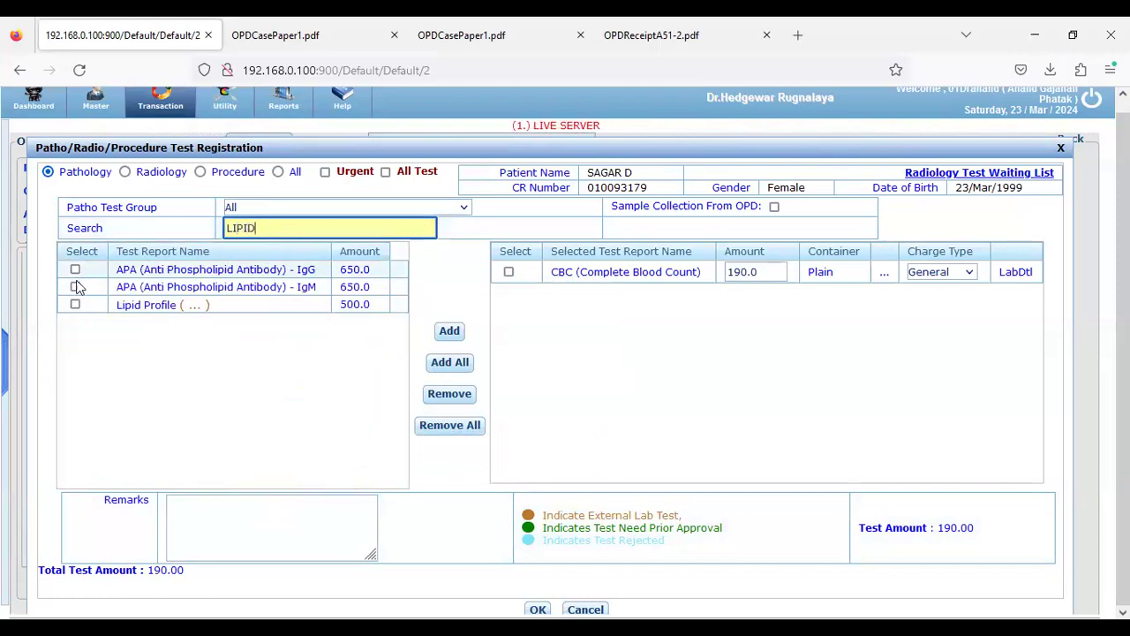
{"action": "left_click", "coordinate": [75, 305]}
{"action": "left_click", "coordinate": [449, 330]}
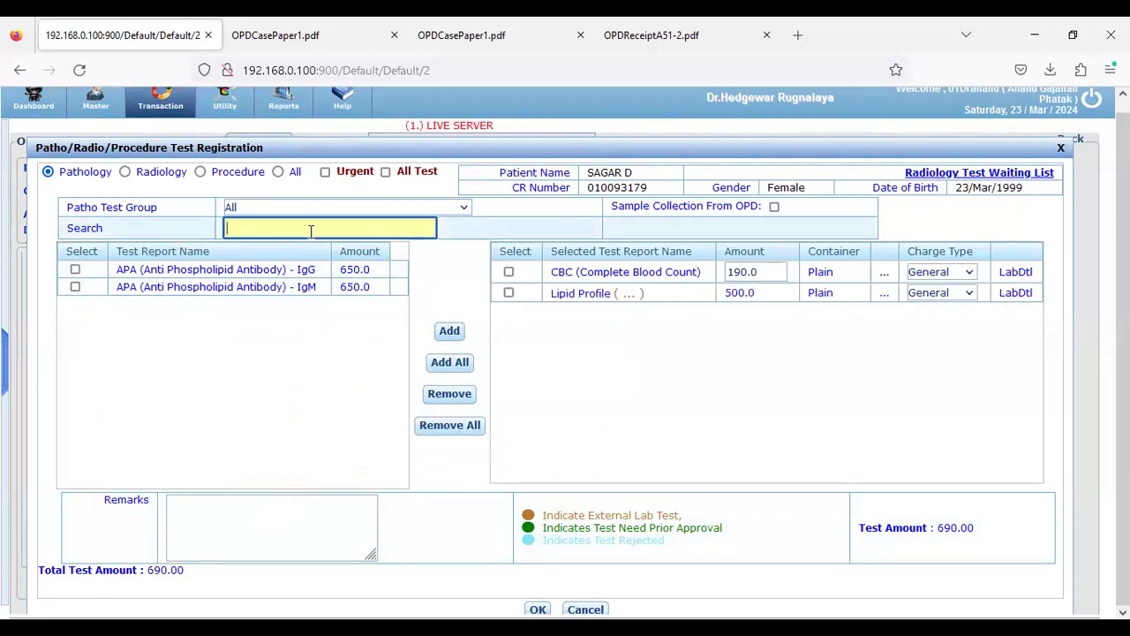
{"action": "type", "text": "RFT"}
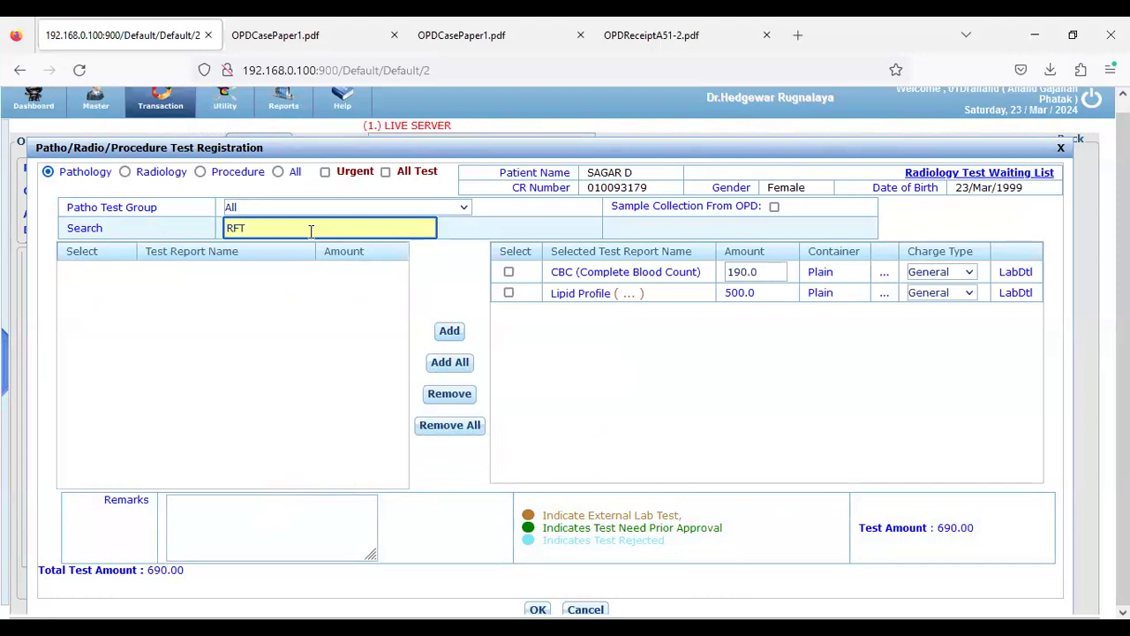
{"action": "key", "text": "BackSpace"}
{"action": "key", "text": "BackSpace"}
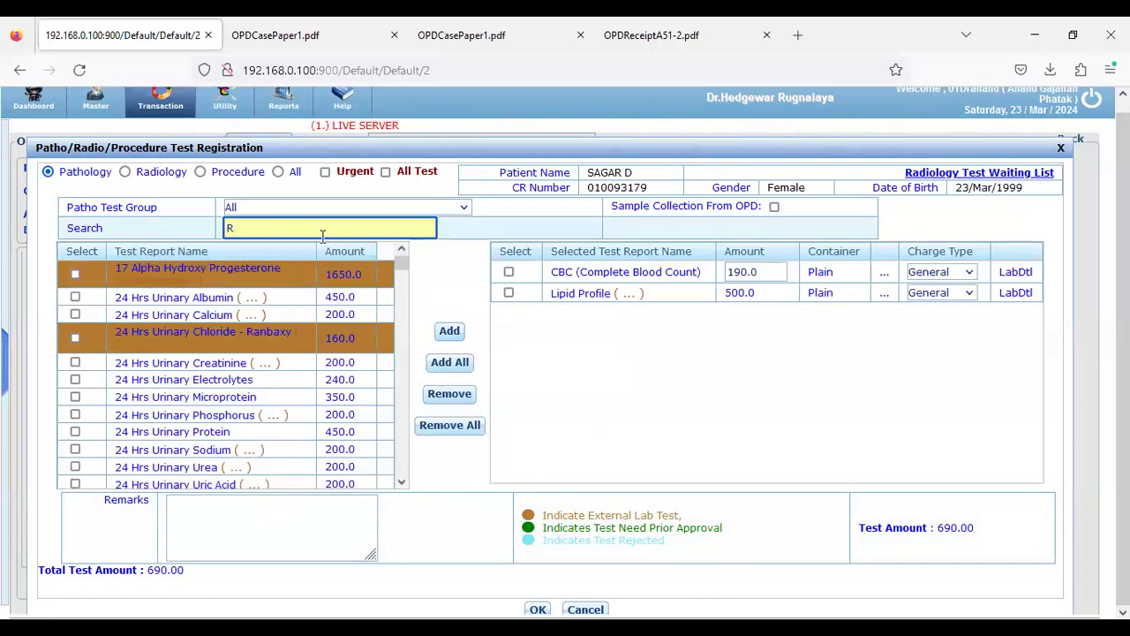
{"action": "key", "text": "BackSpace"}
{"action": "type", "text": "UR"}
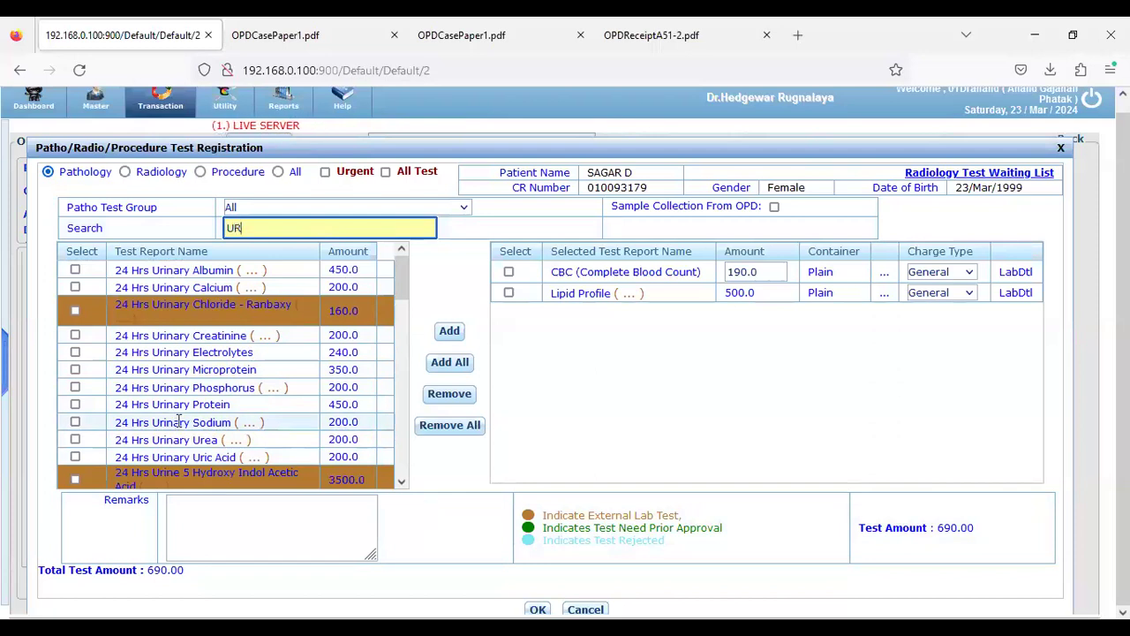
{"action": "key", "text": "BackSpace"}
{"action": "key", "text": "BackSpace"}
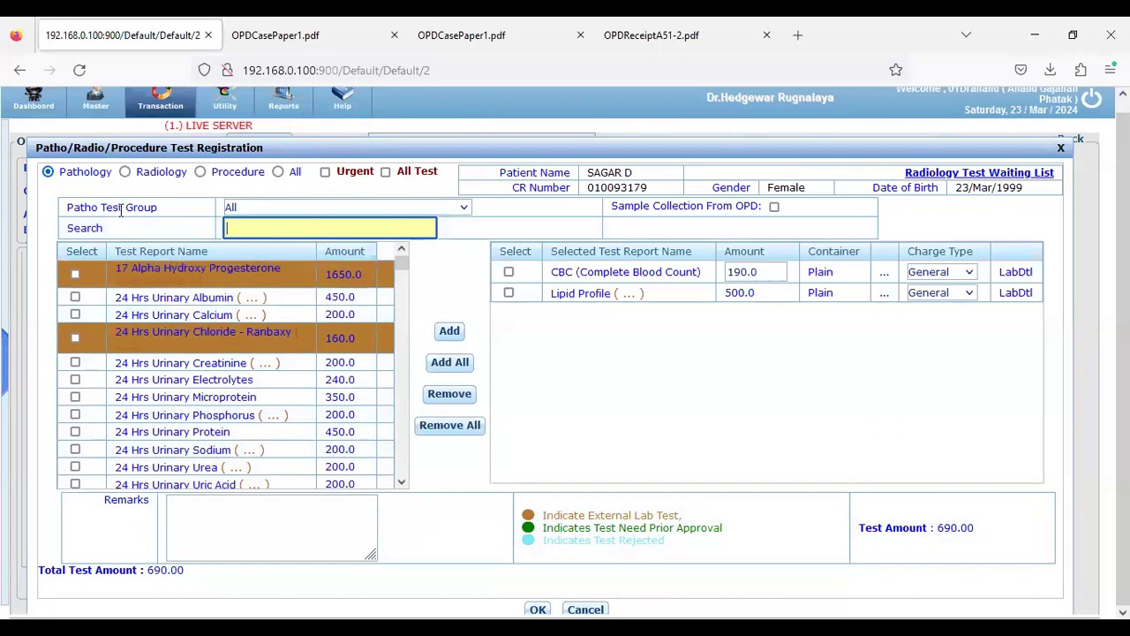
{"action": "left_click", "coordinate": [124, 179]}
{"action": "left_click", "coordinate": [124, 175]}
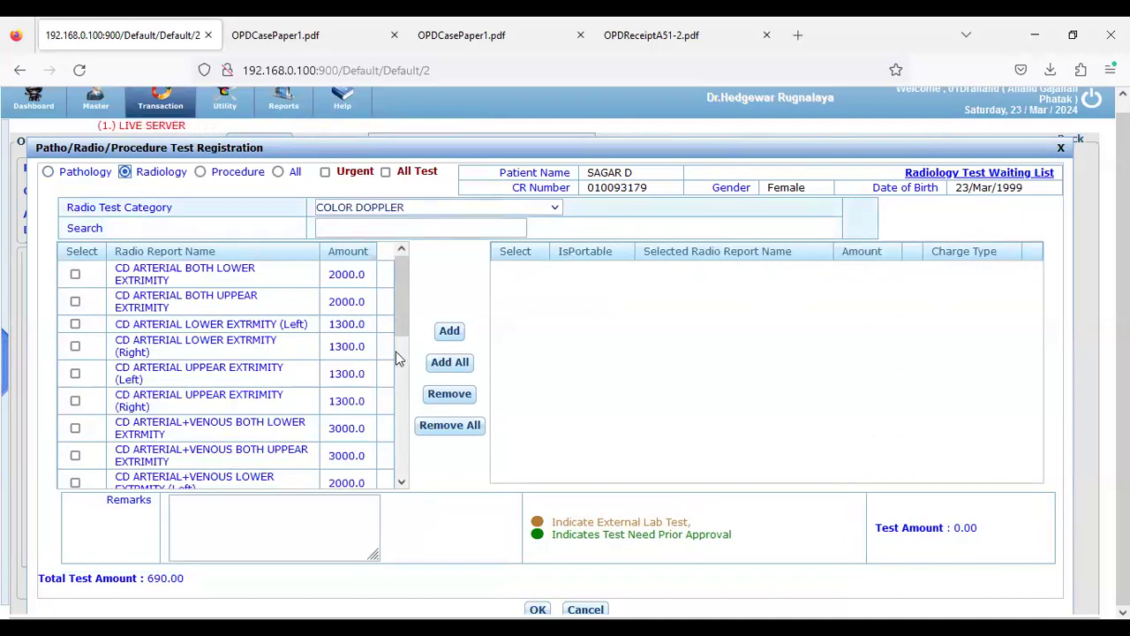
Order X-ray CHEST - AP and CHEST - AP/LAT, bringing the total to 1390.00
{"action": "left_click", "coordinate": [424, 207]}
{"action": "scroll", "coordinate": [394, 355], "scroll_direction": "down", "scroll_amount": 8}
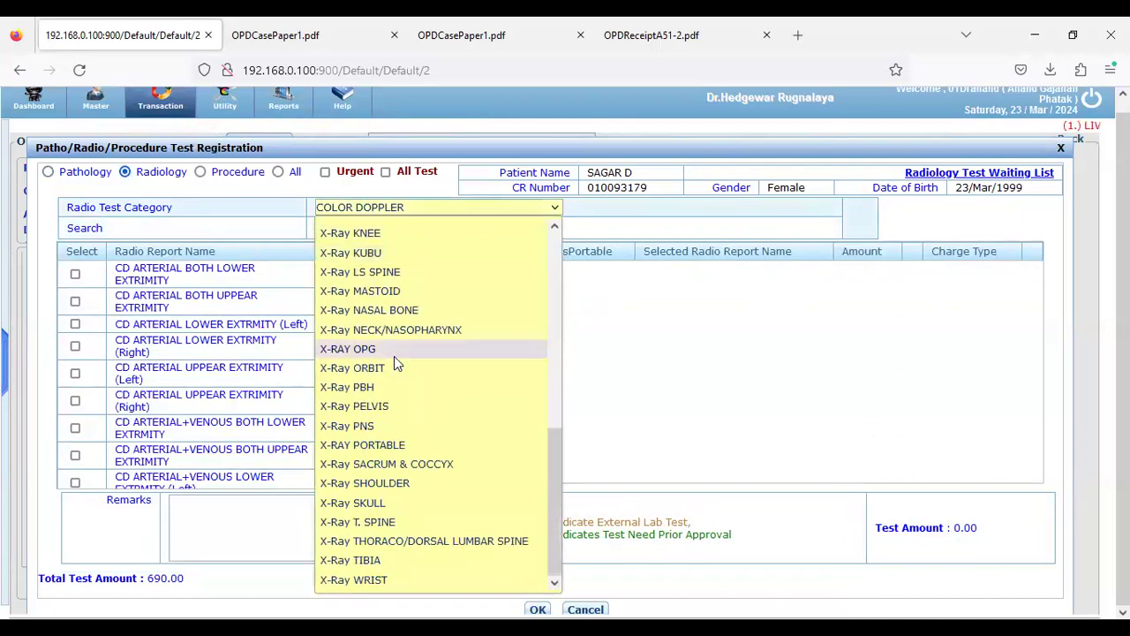
{"action": "scroll", "coordinate": [402, 366], "scroll_direction": "up", "scroll_amount": 8}
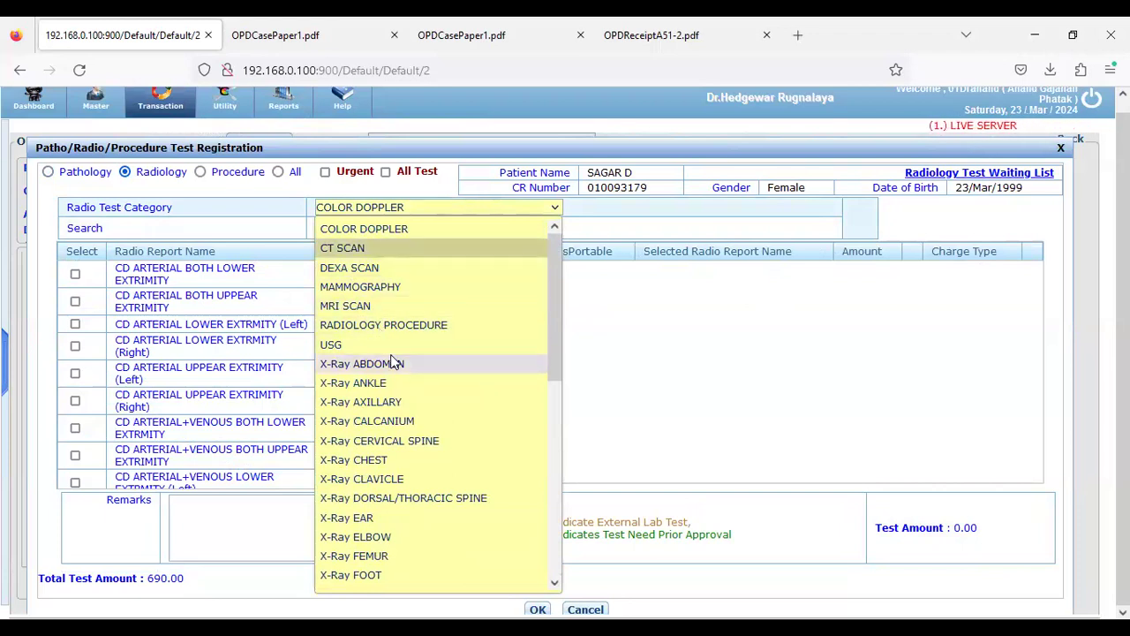
{"action": "left_click", "coordinate": [402, 463]}
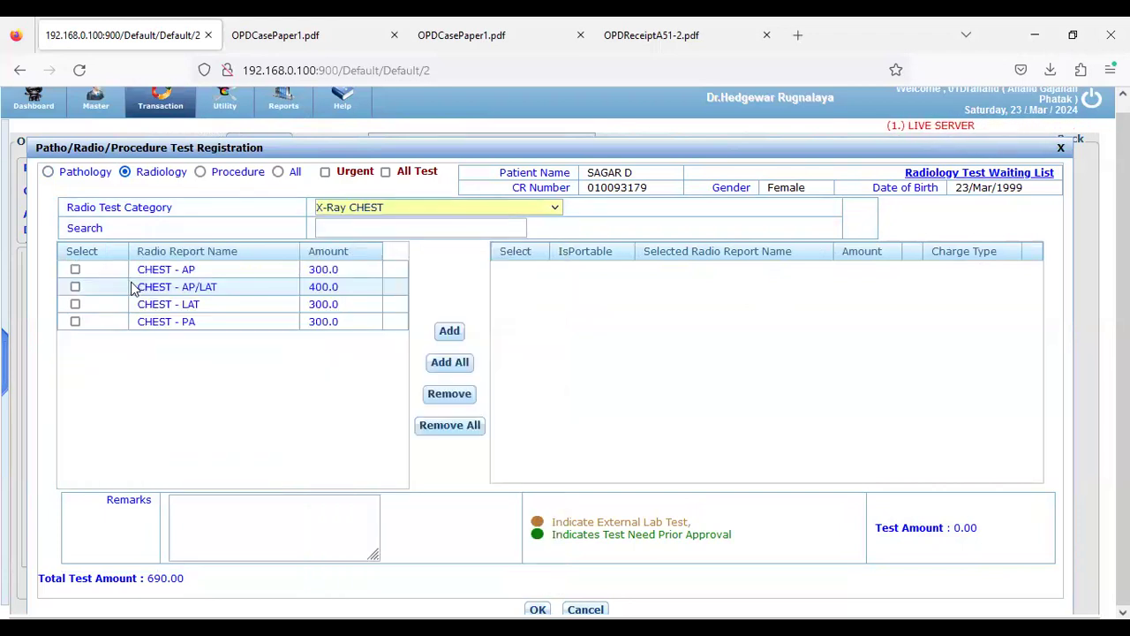
{"action": "left_click", "coordinate": [75, 269]}
{"action": "left_click", "coordinate": [75, 286]}
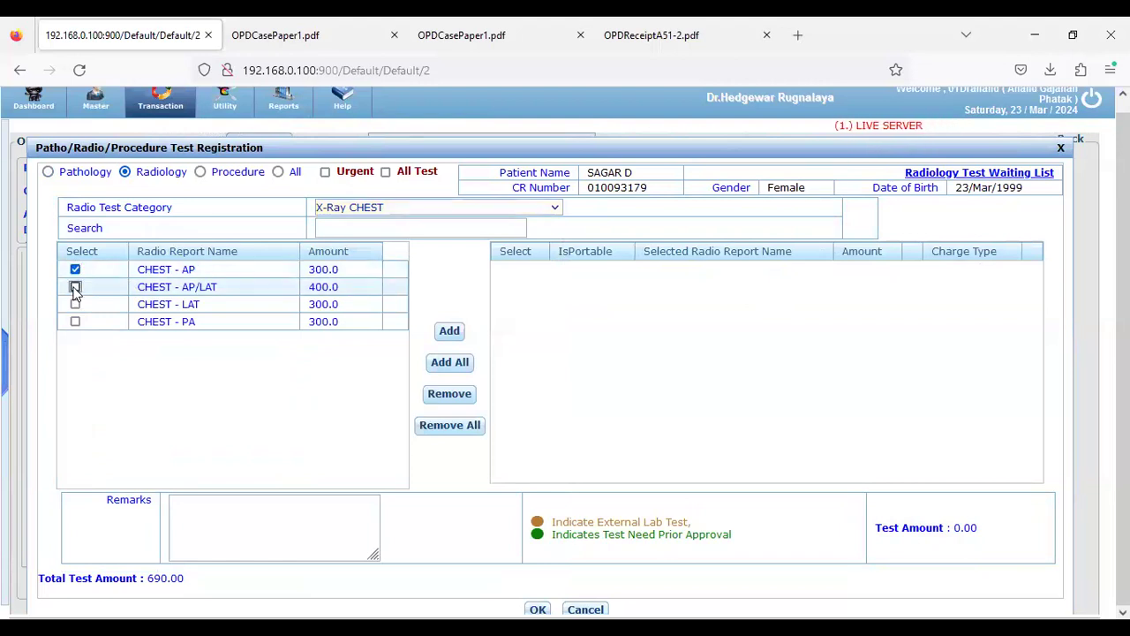
{"action": "left_click", "coordinate": [450, 332]}
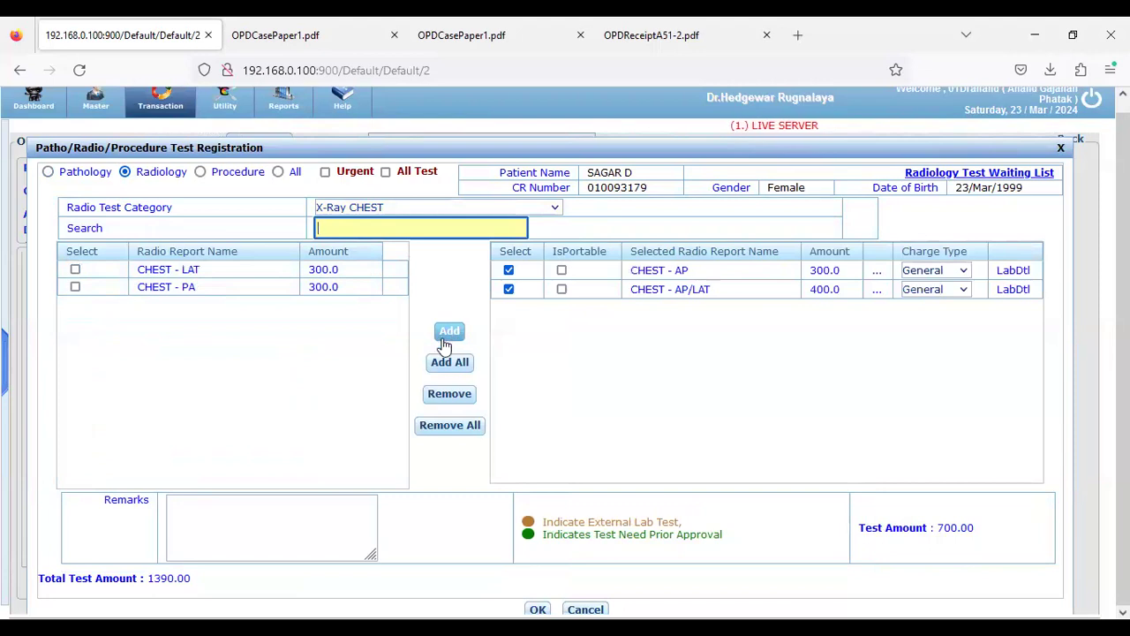
{"action": "left_click", "coordinate": [538, 609]}
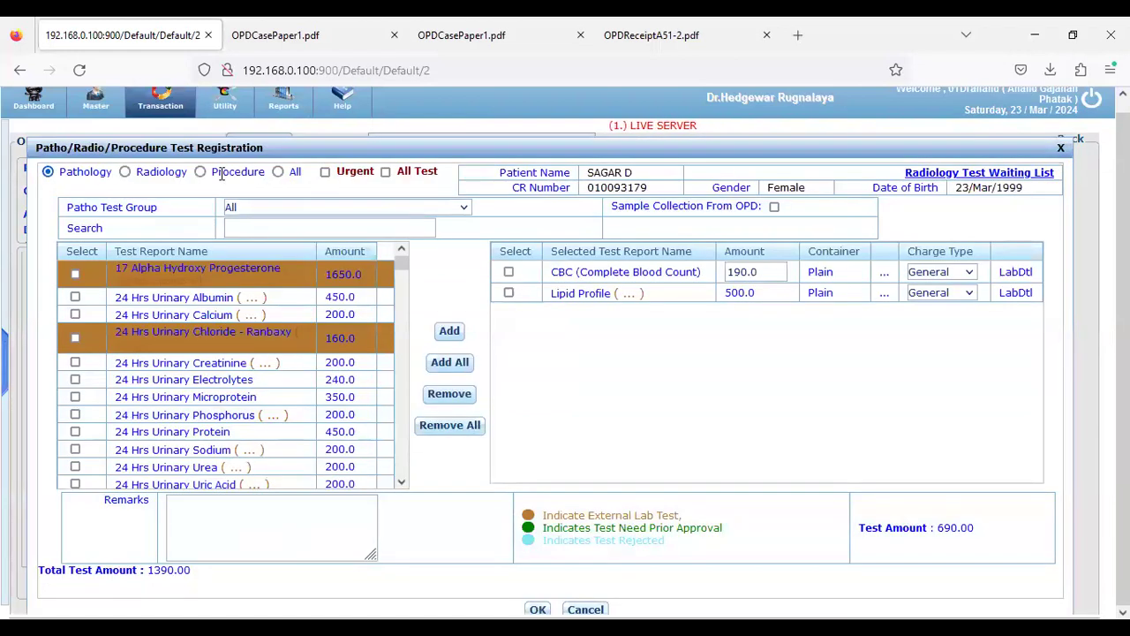
{"action": "left_click", "coordinate": [200, 173]}
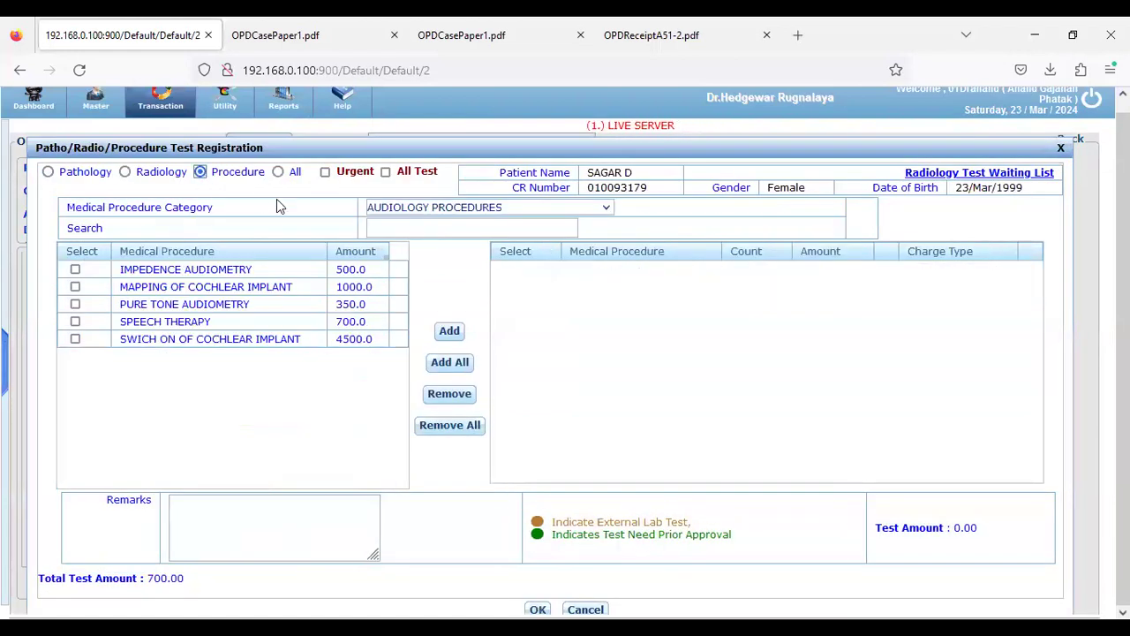
Order general procedures Abdominal Tapping and Central Line Installation, non-urgent, totalling 3200.00
{"action": "left_click", "coordinate": [606, 208]}
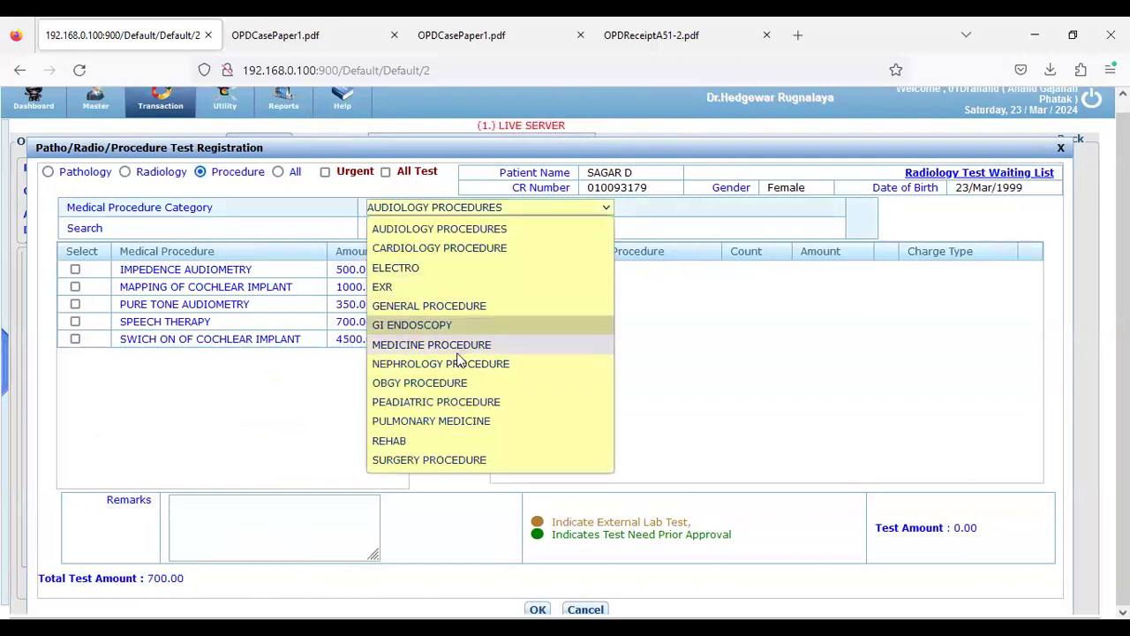
{"action": "left_click", "coordinate": [439, 308]}
{"action": "left_click", "coordinate": [75, 269]}
{"action": "left_click", "coordinate": [75, 286]}
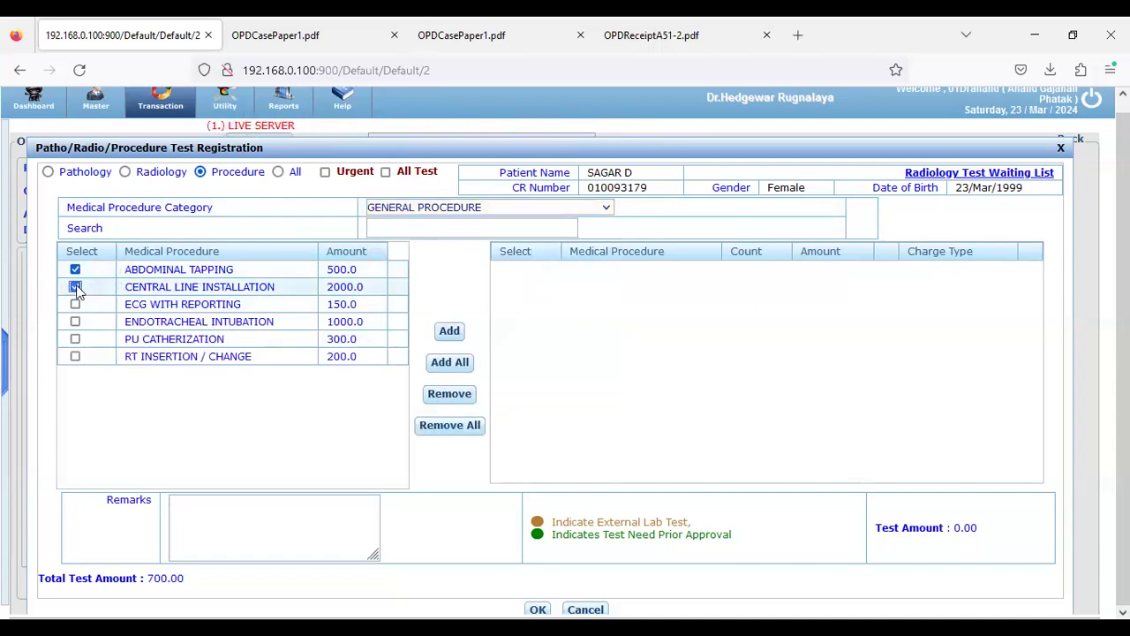
{"action": "left_click", "coordinate": [437, 340]}
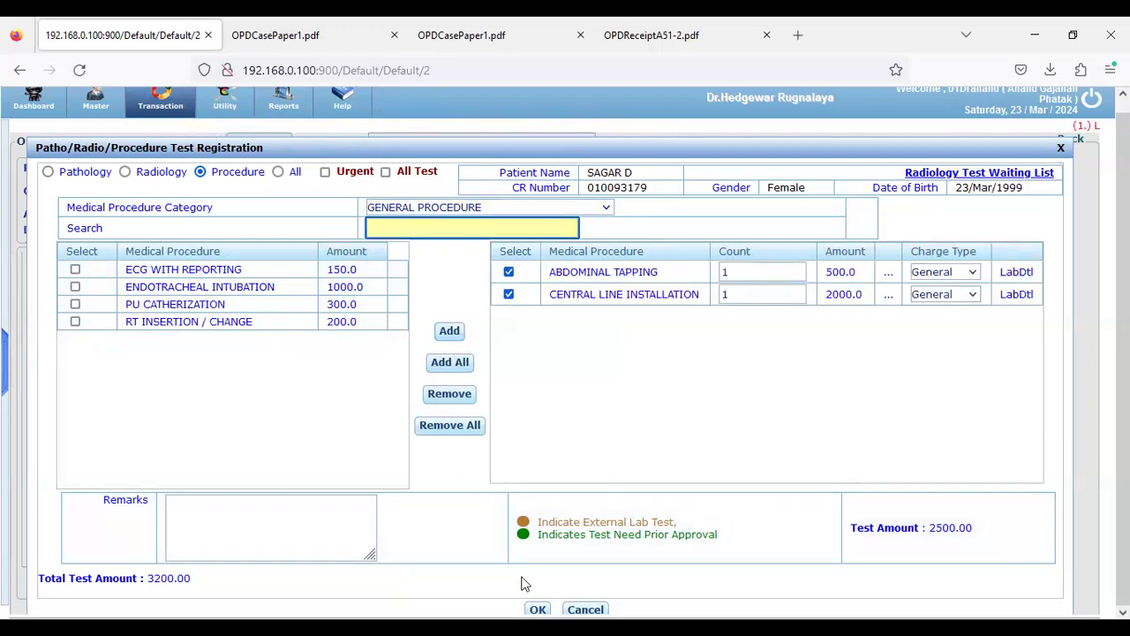
{"action": "left_click", "coordinate": [326, 172]}
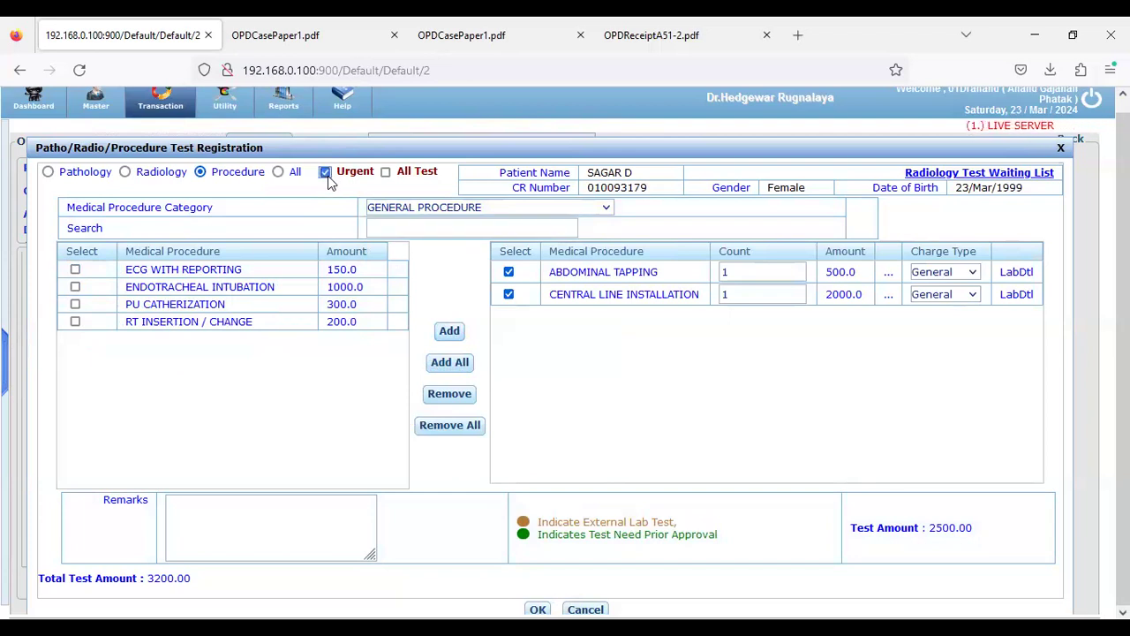
{"action": "left_click", "coordinate": [326, 173]}
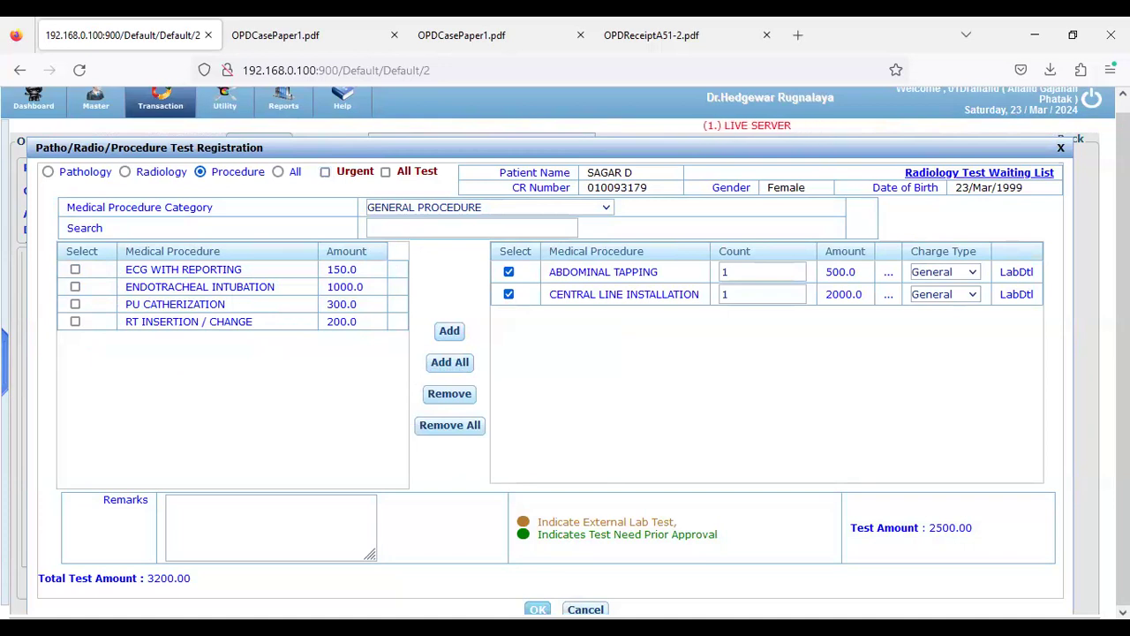
{"action": "left_click", "coordinate": [537, 609]}
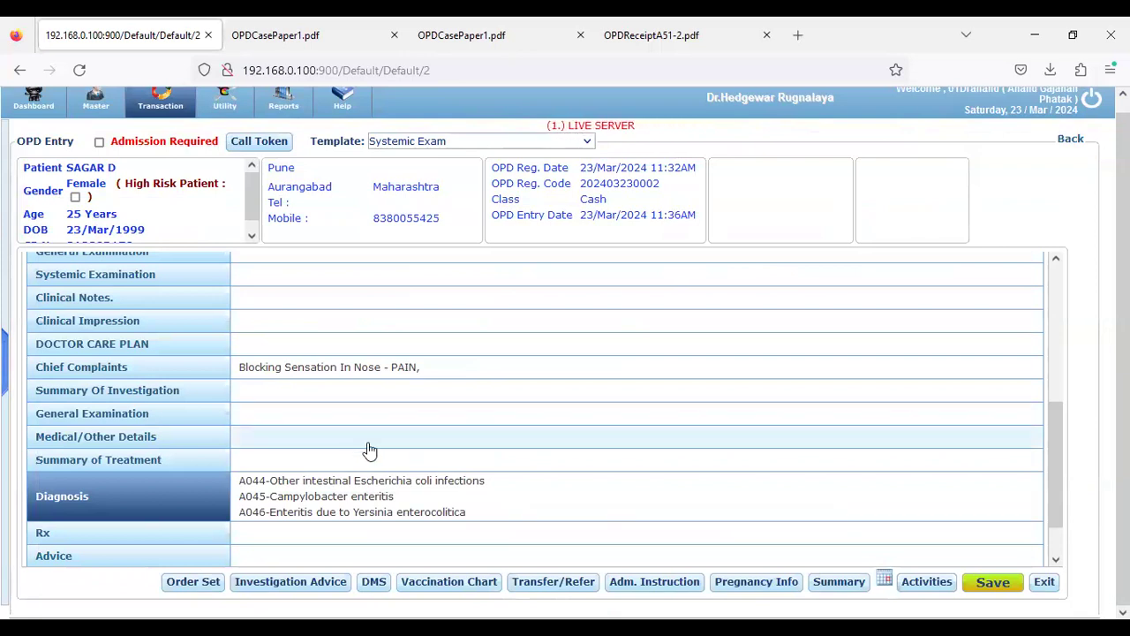
Prescribe Cap Angispan TR (2.5) Mg, 0-0-0-1 for 5 days, quantity 5
{"action": "scroll", "coordinate": [369, 450], "scroll_direction": "down", "scroll_amount": 1}
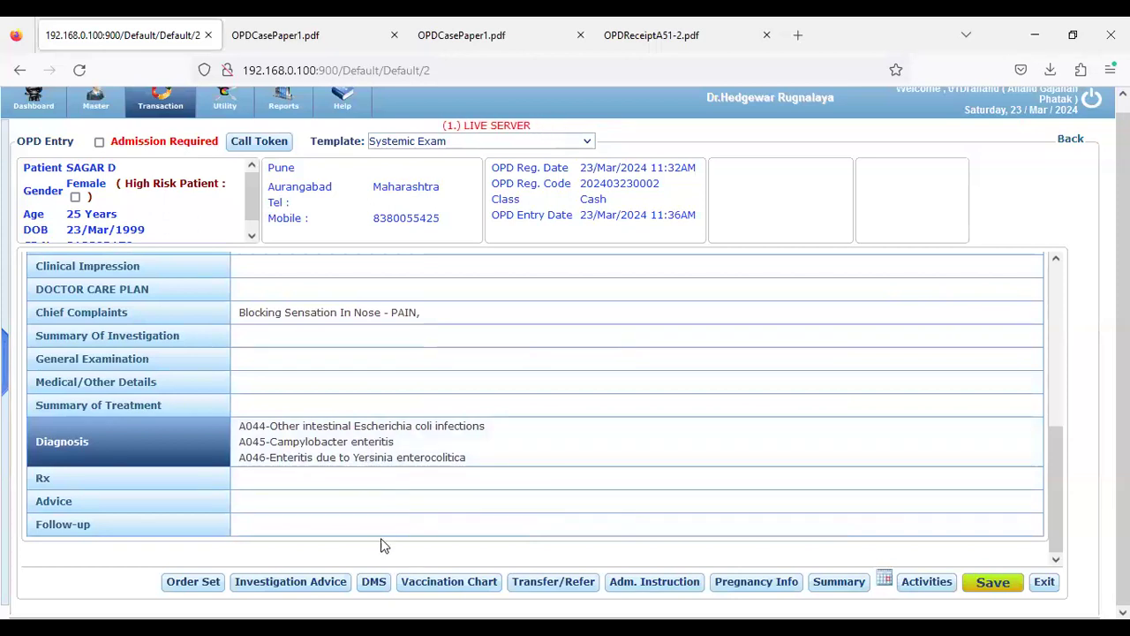
{"action": "left_click", "coordinate": [133, 488]}
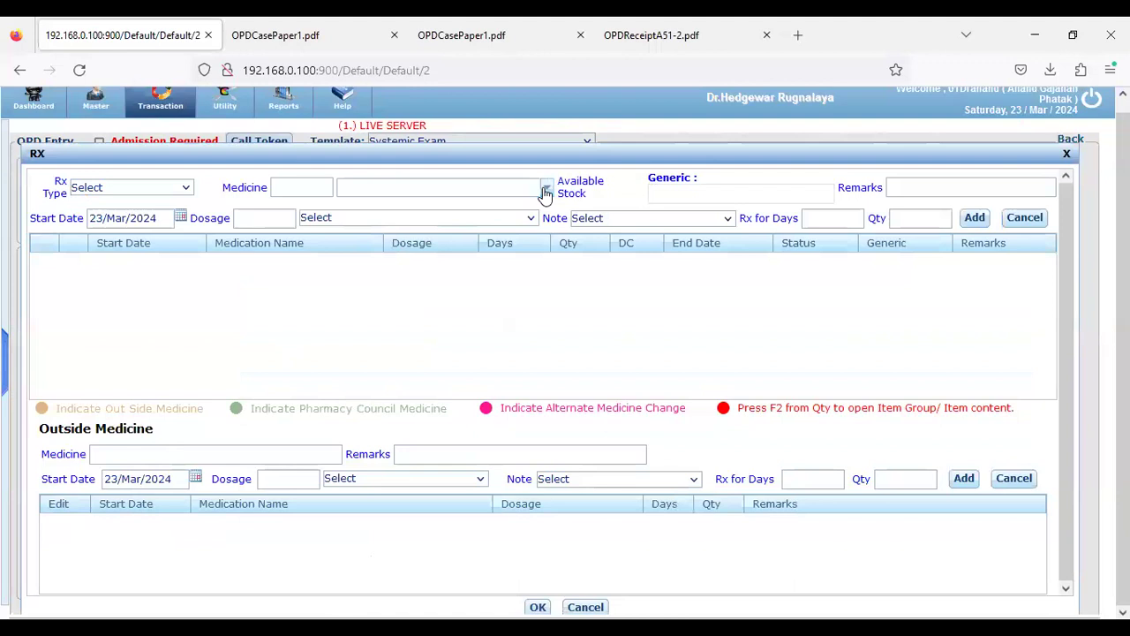
{"action": "left_click", "coordinate": [547, 191]}
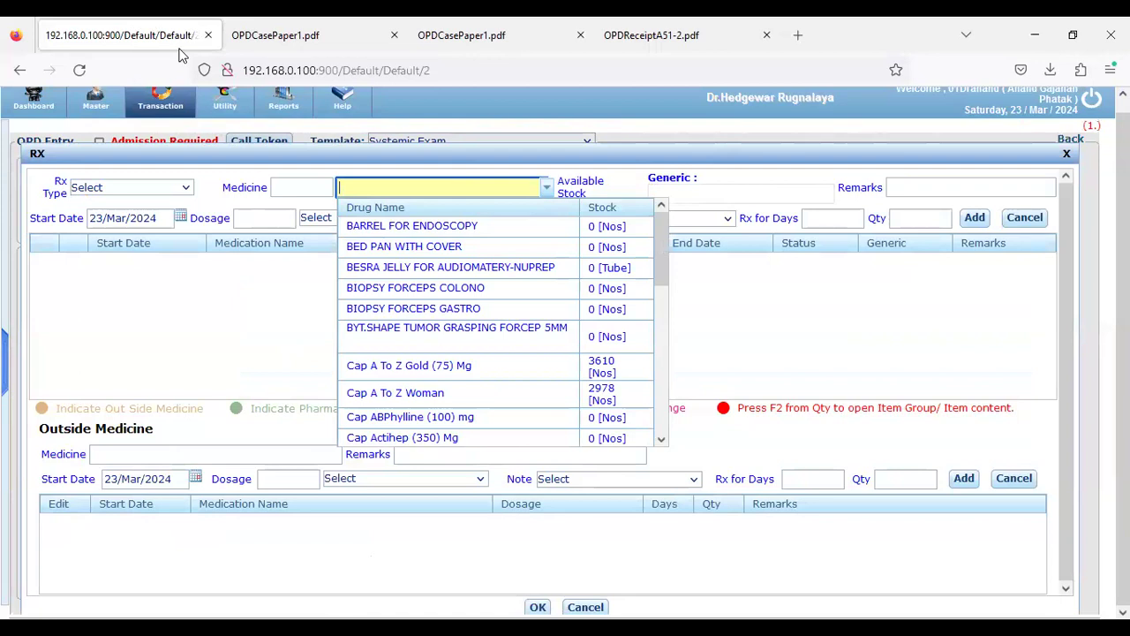
{"action": "key", "text": "alt+Tab"}
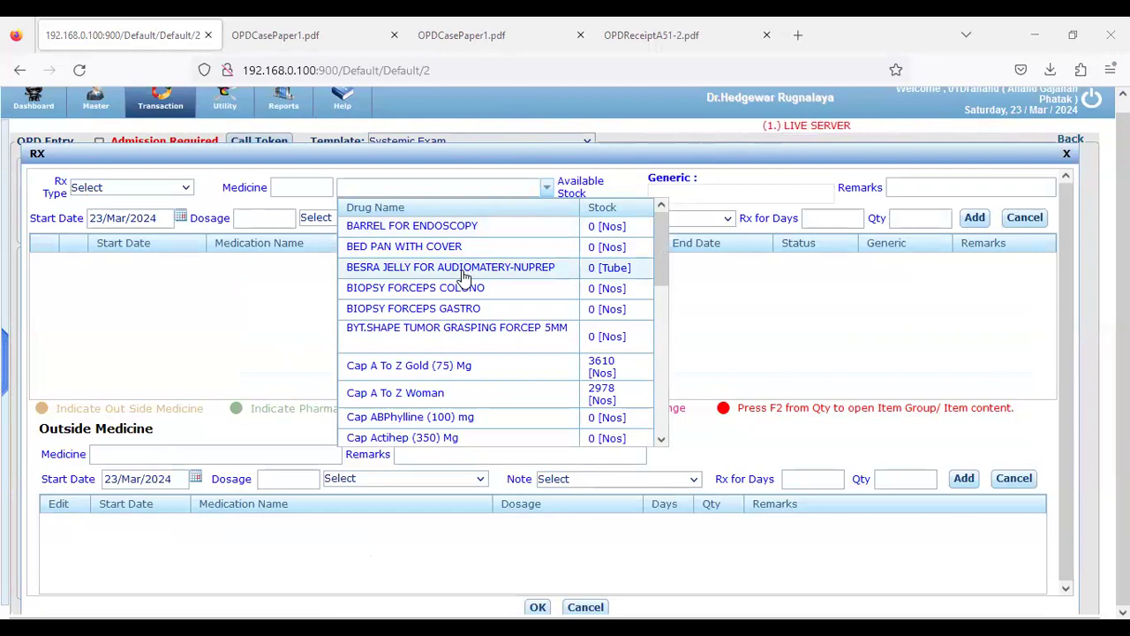
{"action": "scroll", "coordinate": [464, 276], "scroll_direction": "down", "scroll_amount": 1}
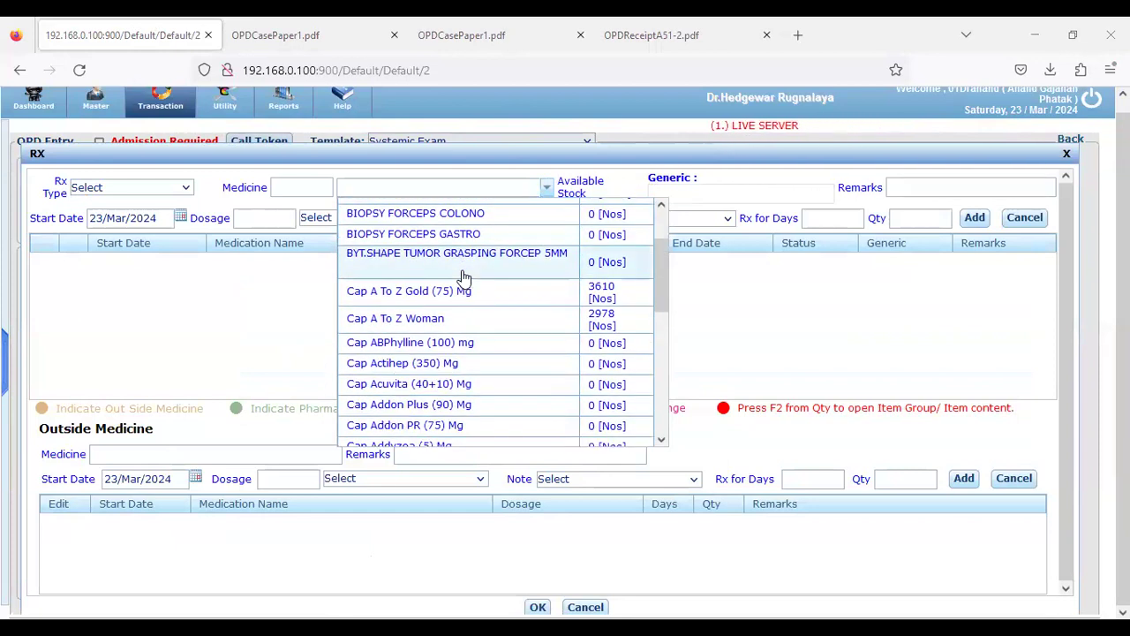
{"action": "scroll", "coordinate": [464, 276], "scroll_direction": "down", "scroll_amount": 1}
{"action": "scroll", "coordinate": [463, 276], "scroll_direction": "down", "scroll_amount": 1}
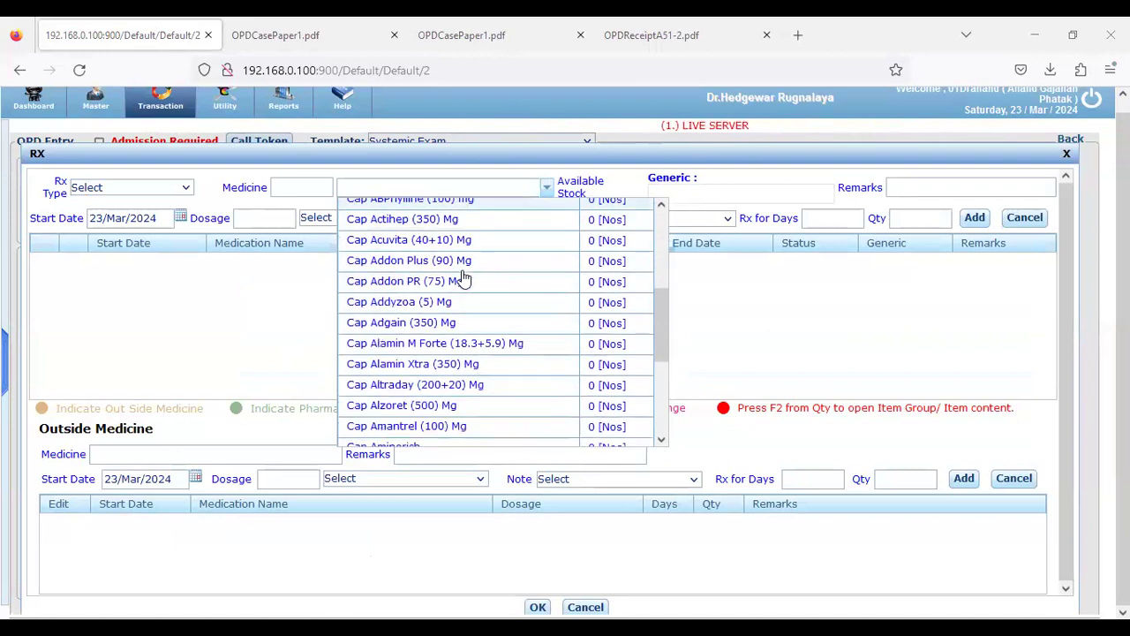
{"action": "scroll", "coordinate": [464, 277], "scroll_direction": "down", "scroll_amount": 1}
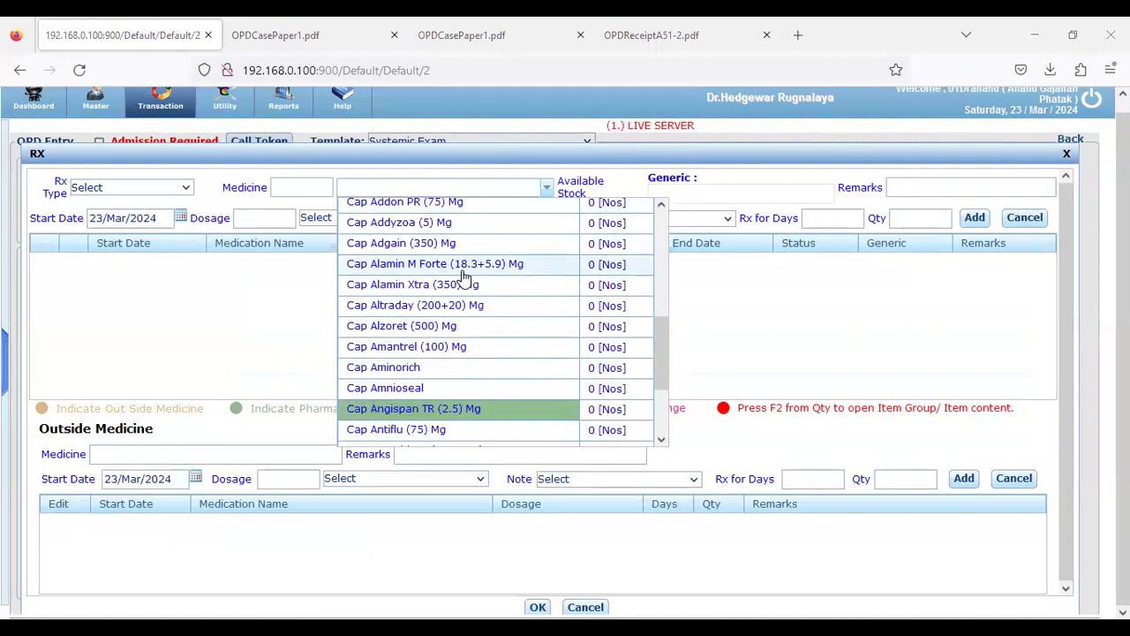
{"action": "scroll", "coordinate": [463, 276], "scroll_direction": "down", "scroll_amount": 1}
{"action": "scroll", "coordinate": [464, 276], "scroll_direction": "down", "scroll_amount": 1}
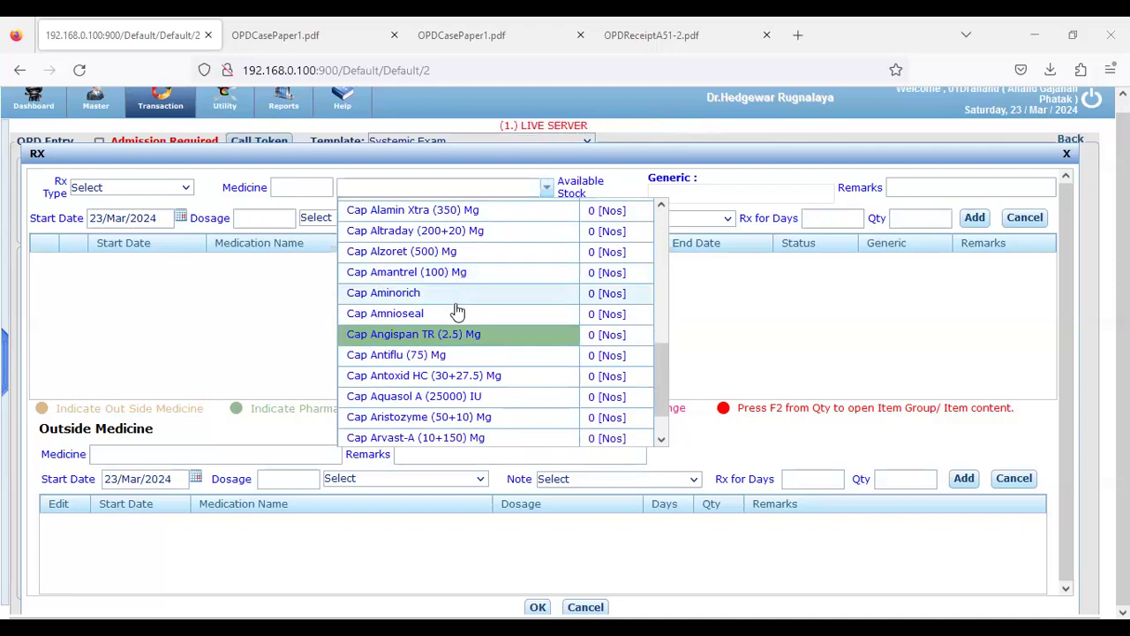
{"action": "left_click", "coordinate": [449, 334]}
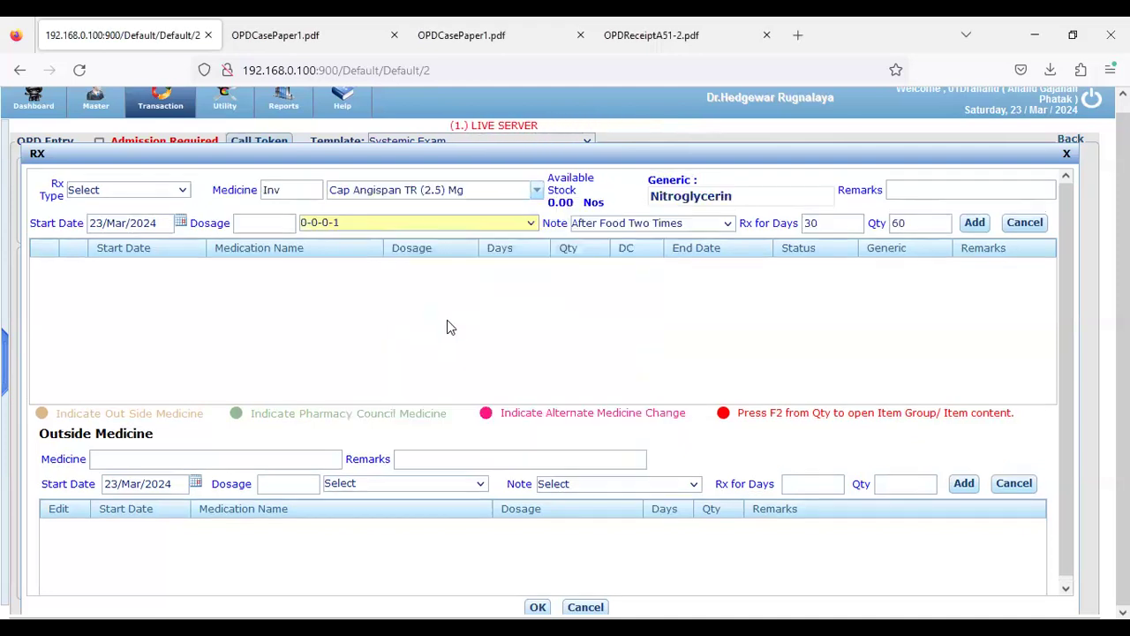
{"action": "double_click", "coordinate": [810, 223]}
{"action": "key", "text": "BackSpace"}
{"action": "type", "text": "5"}
{"action": "left_click", "coordinate": [892, 223]}
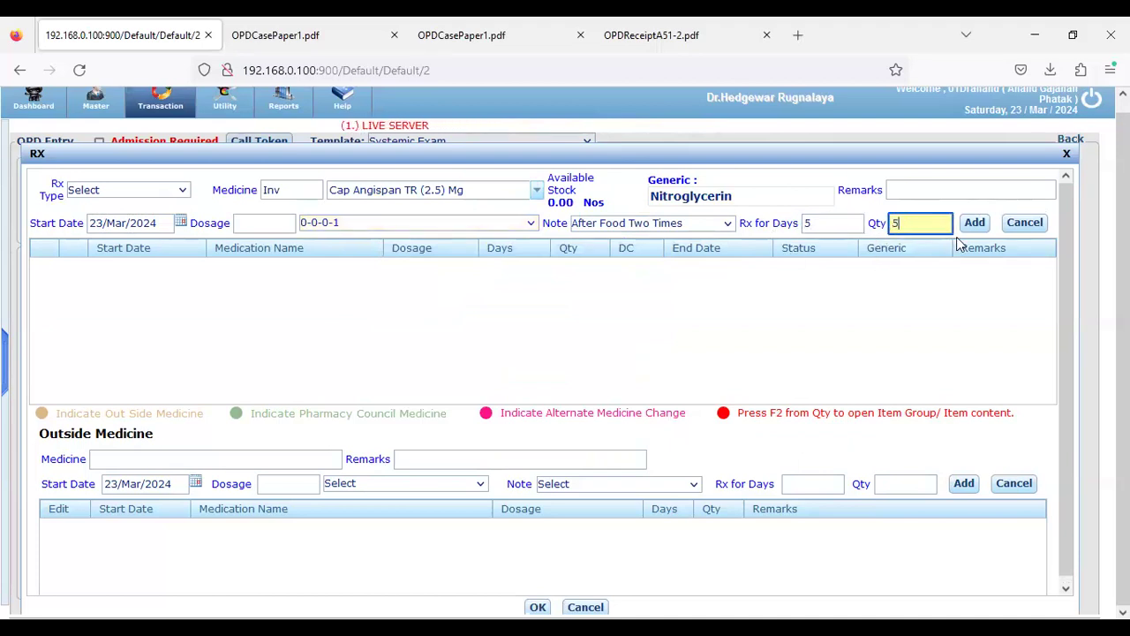
{"action": "left_click", "coordinate": [973, 222]}
Add Cap Antiflu (75) Mg with quantity 5 to the prescription
{"action": "left_click", "coordinate": [548, 196]}
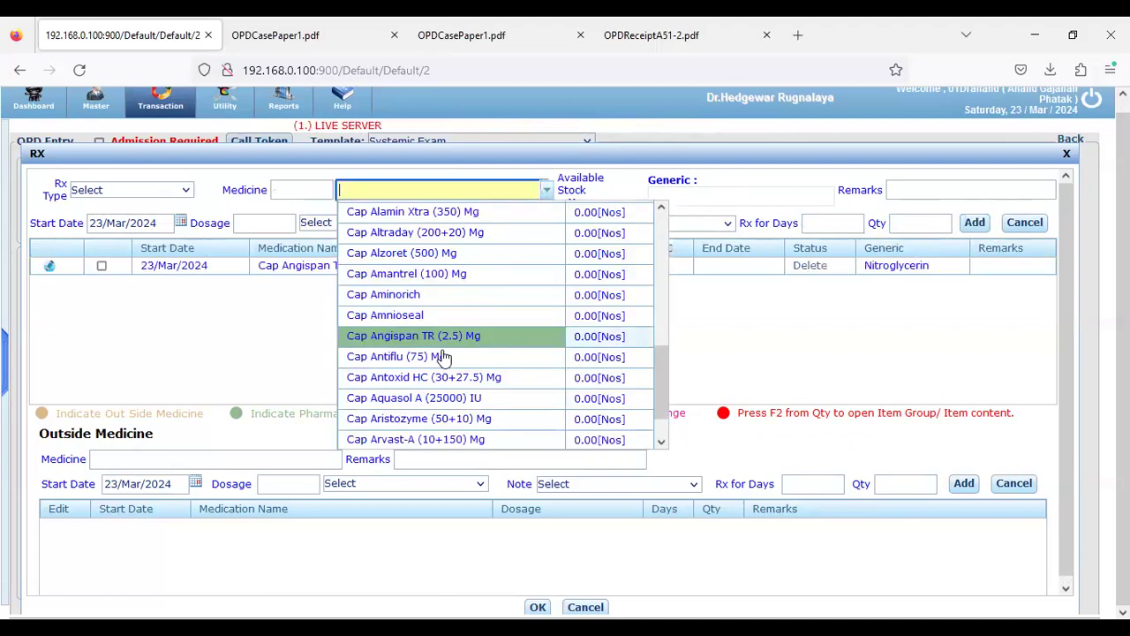
{"action": "scroll", "coordinate": [441, 357], "scroll_direction": "down", "scroll_amount": 1}
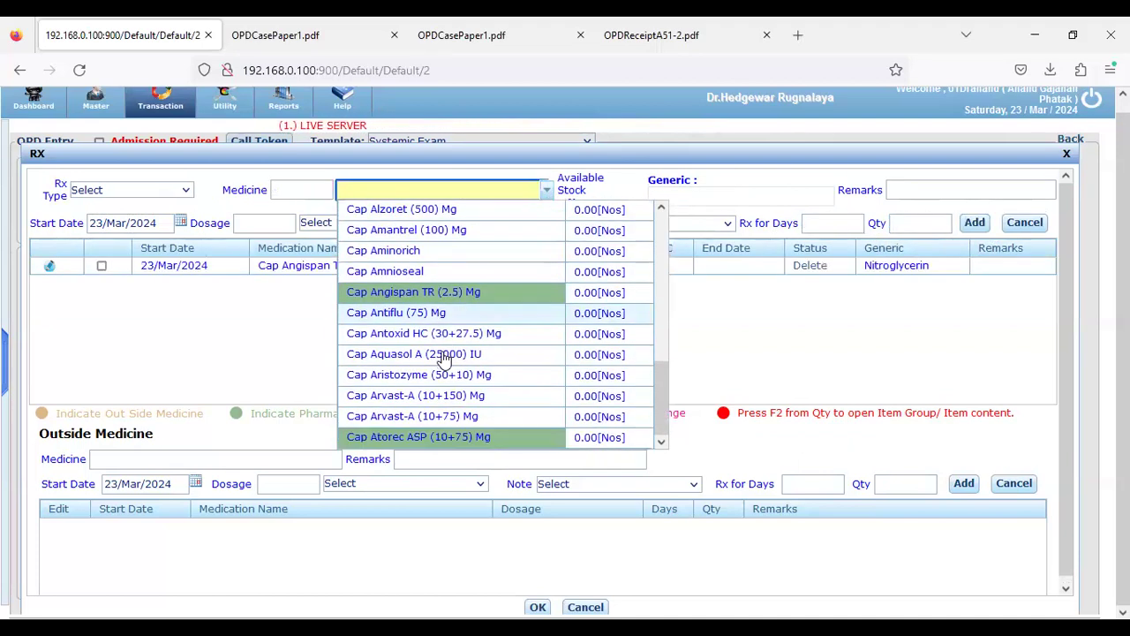
{"action": "left_click", "coordinate": [396, 313]}
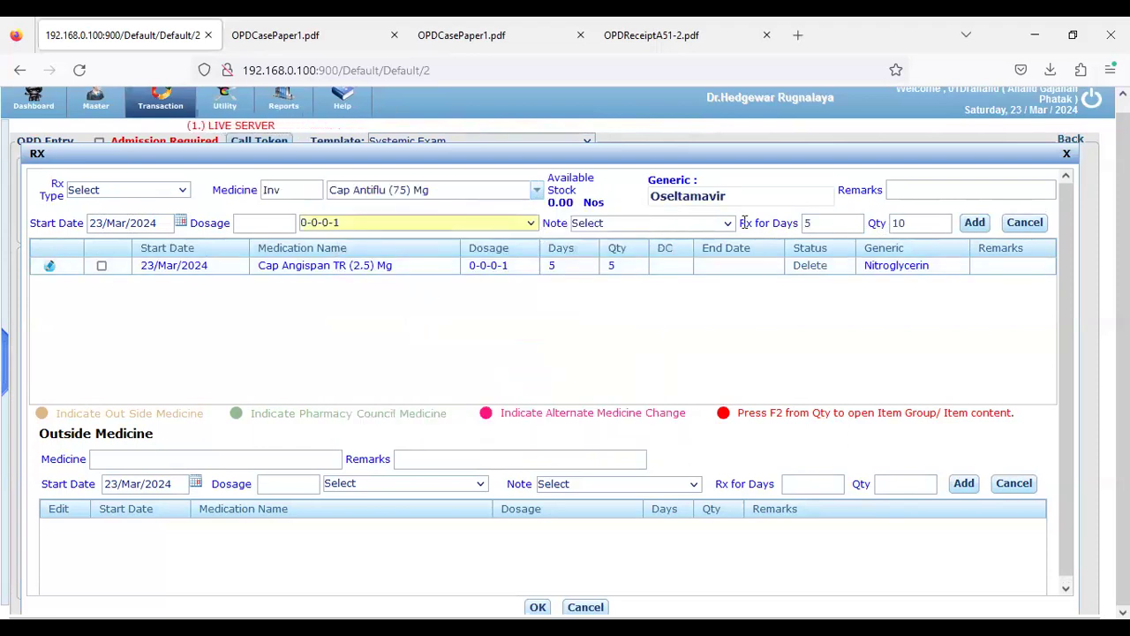
{"action": "left_click", "coordinate": [971, 223]}
{"action": "type", "text": "5"}
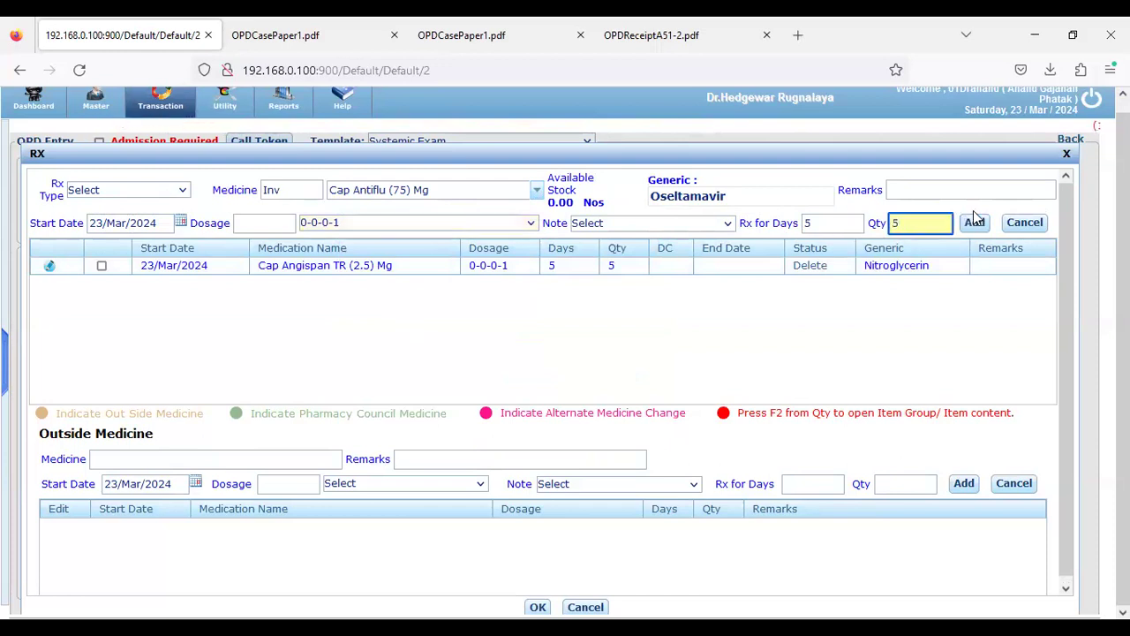
{"action": "left_click", "coordinate": [975, 221]}
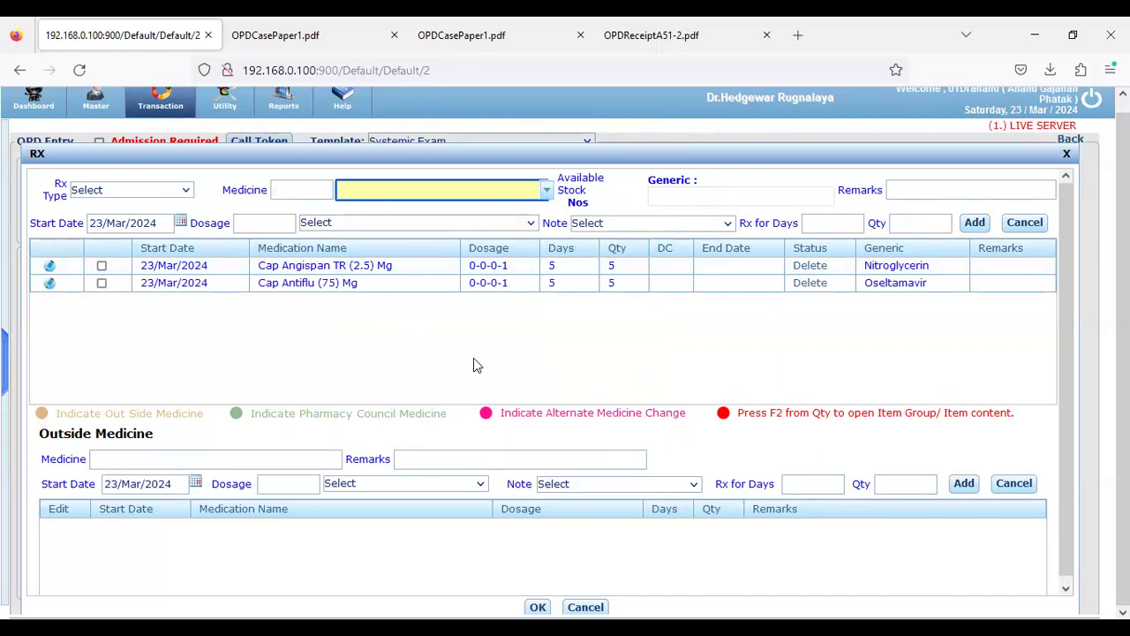
{"action": "scroll", "coordinate": [482, 378], "scroll_direction": "down", "scroll_amount": 1}
{"action": "left_click", "coordinate": [538, 608]}
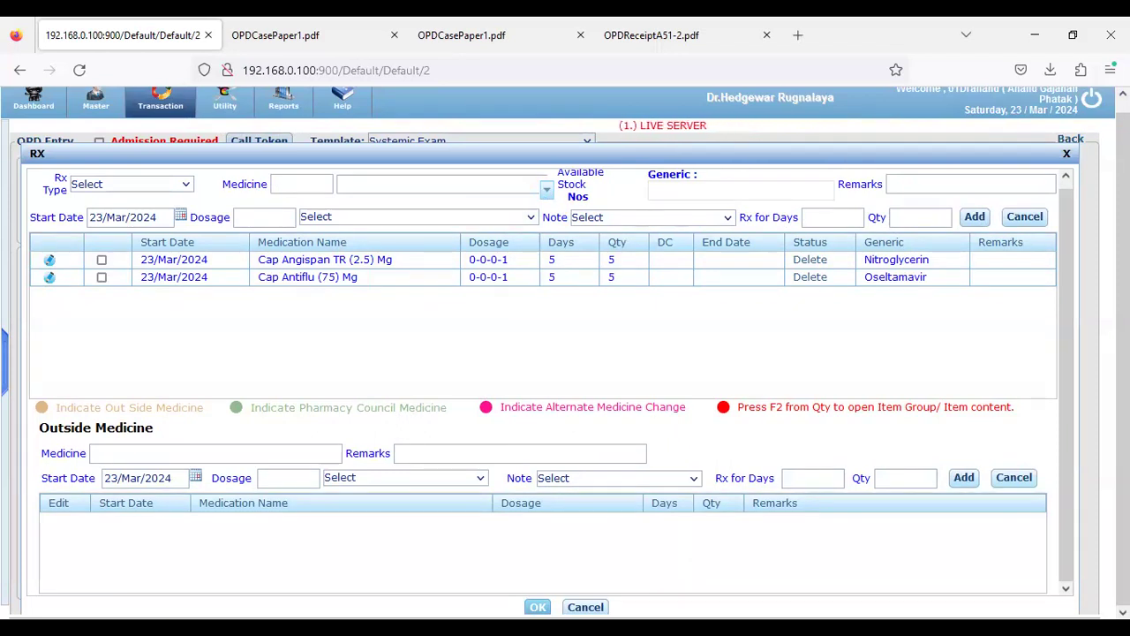
{"action": "left_click", "coordinate": [538, 606]}
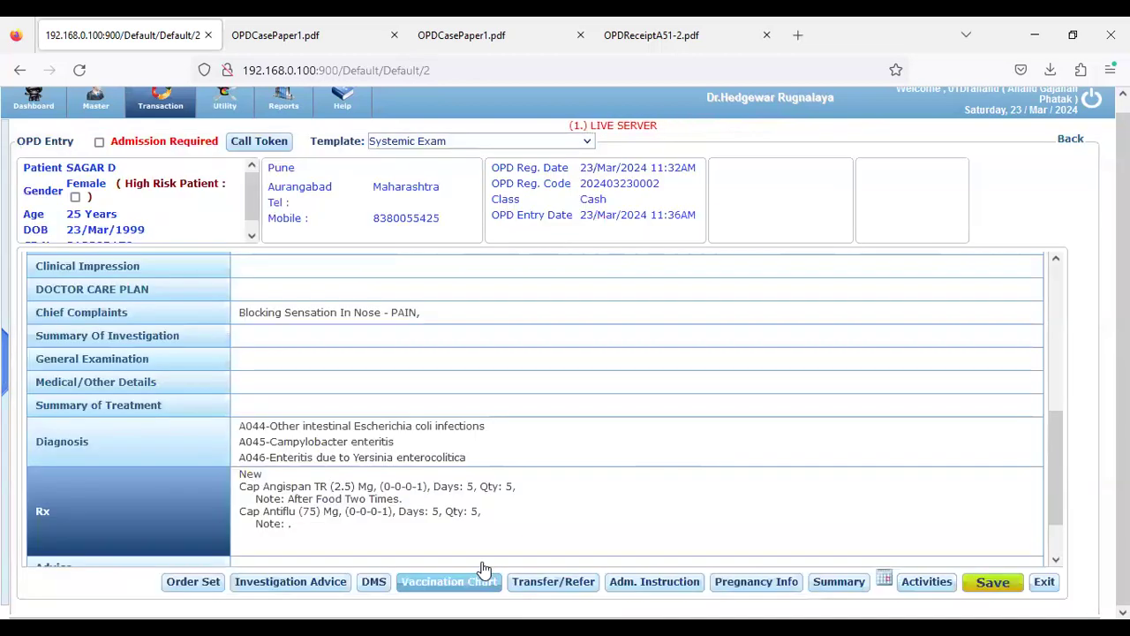
{"action": "left_click", "coordinate": [118, 505]}
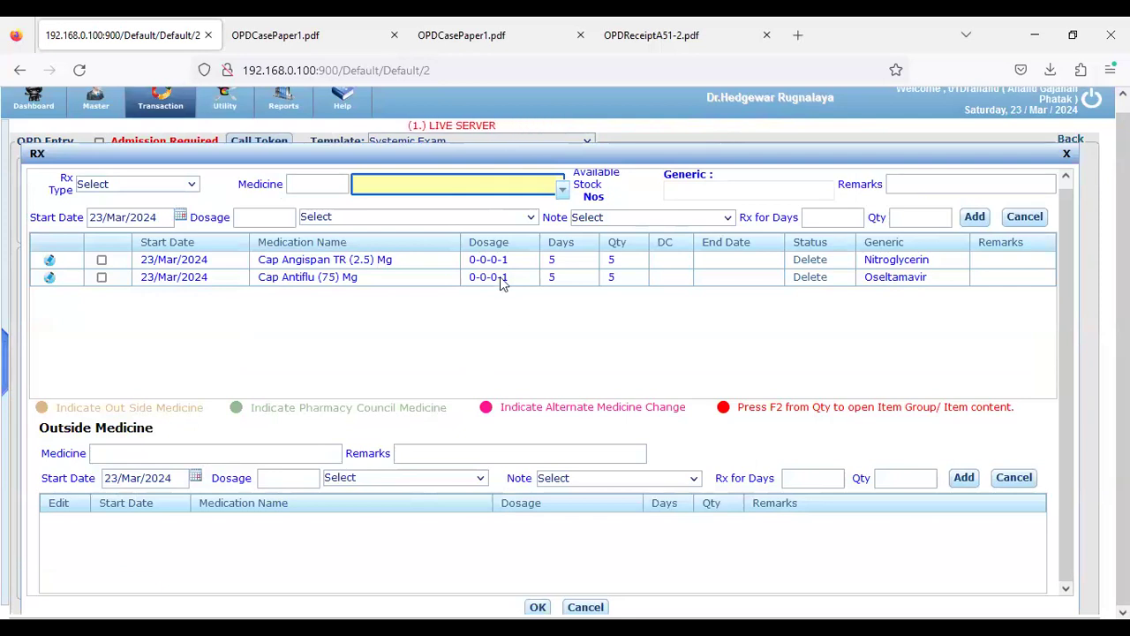
{"action": "left_click_drag", "start_coordinate": [469, 260], "coordinate": [507, 255]}
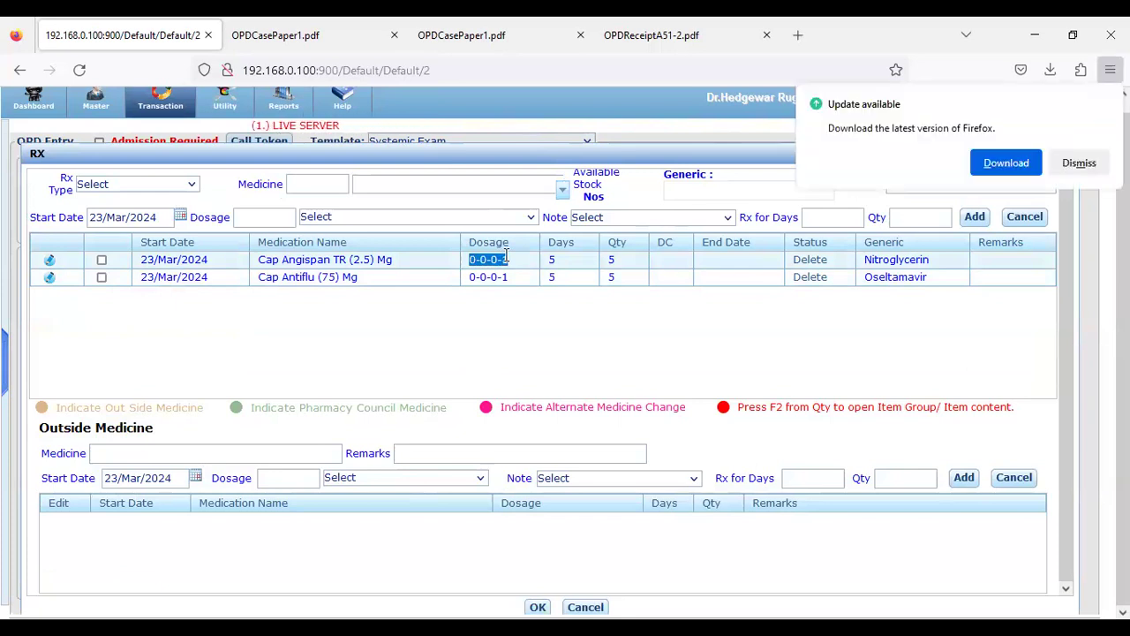
{"action": "left_click", "coordinate": [1079, 162]}
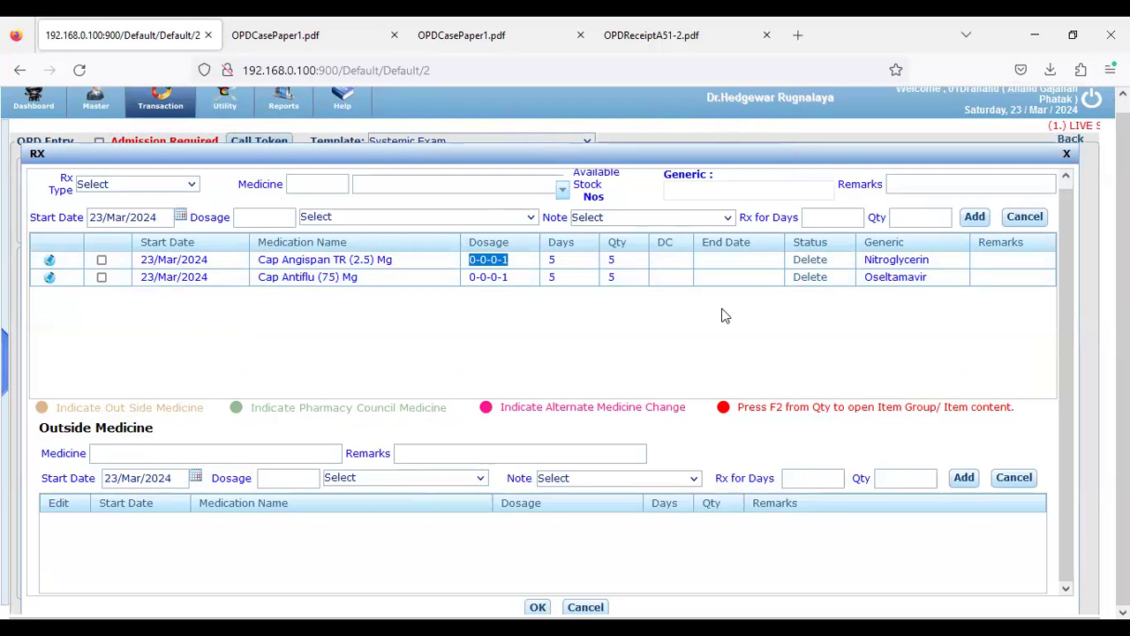
{"action": "left_click", "coordinate": [533, 222]}
{"action": "left_click", "coordinate": [724, 223]}
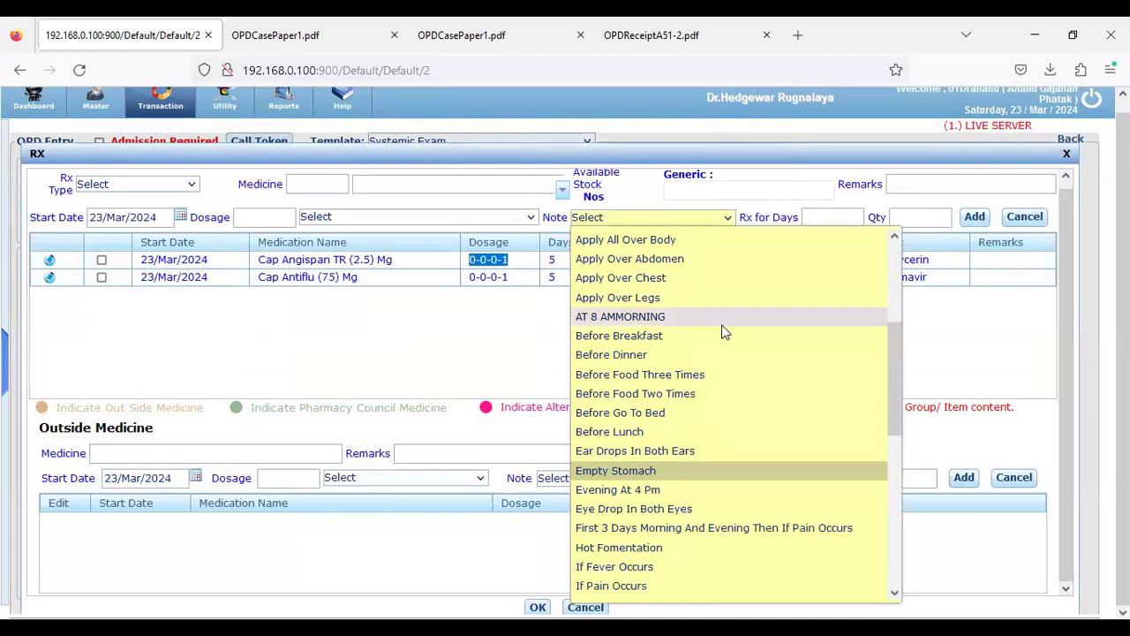
{"action": "scroll", "coordinate": [724, 323], "scroll_direction": "down", "scroll_amount": 2}
{"action": "scroll", "coordinate": [725, 327], "scroll_direction": "down", "scroll_amount": 4}
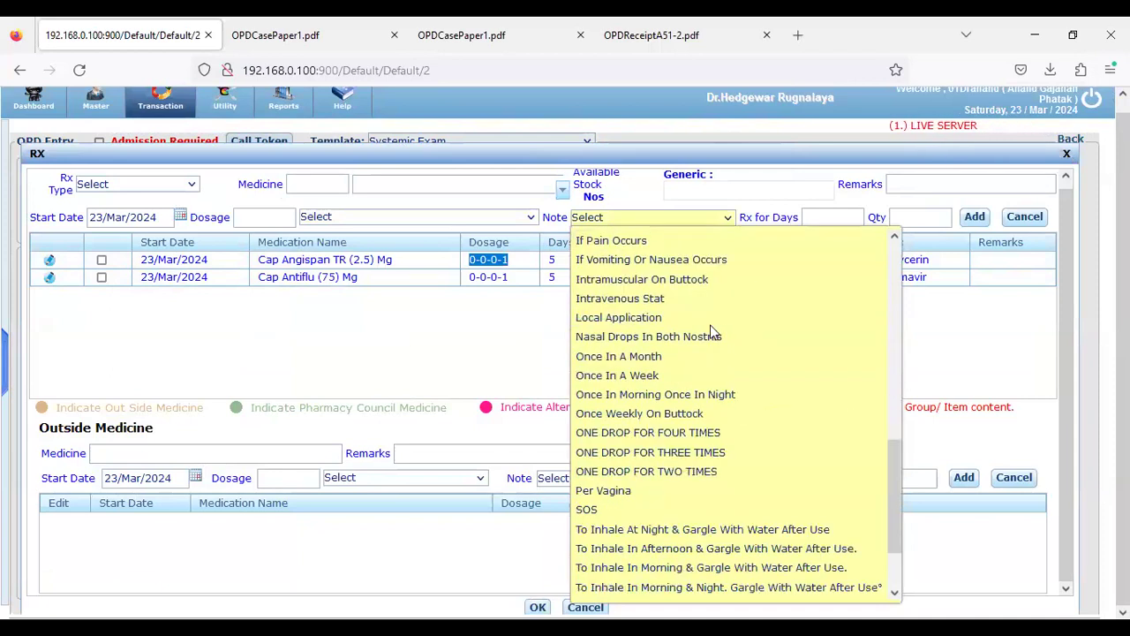
{"action": "left_click", "coordinate": [522, 331]}
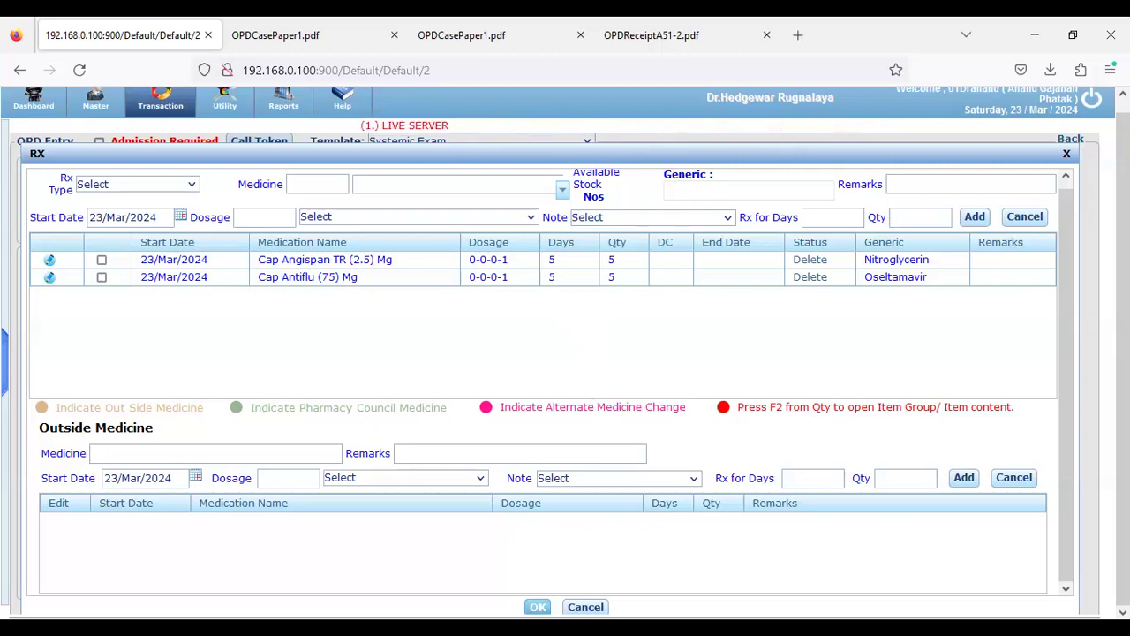
Save the OPD entry with Admission Required ticked and print the prescription report
{"action": "left_click", "coordinate": [538, 606]}
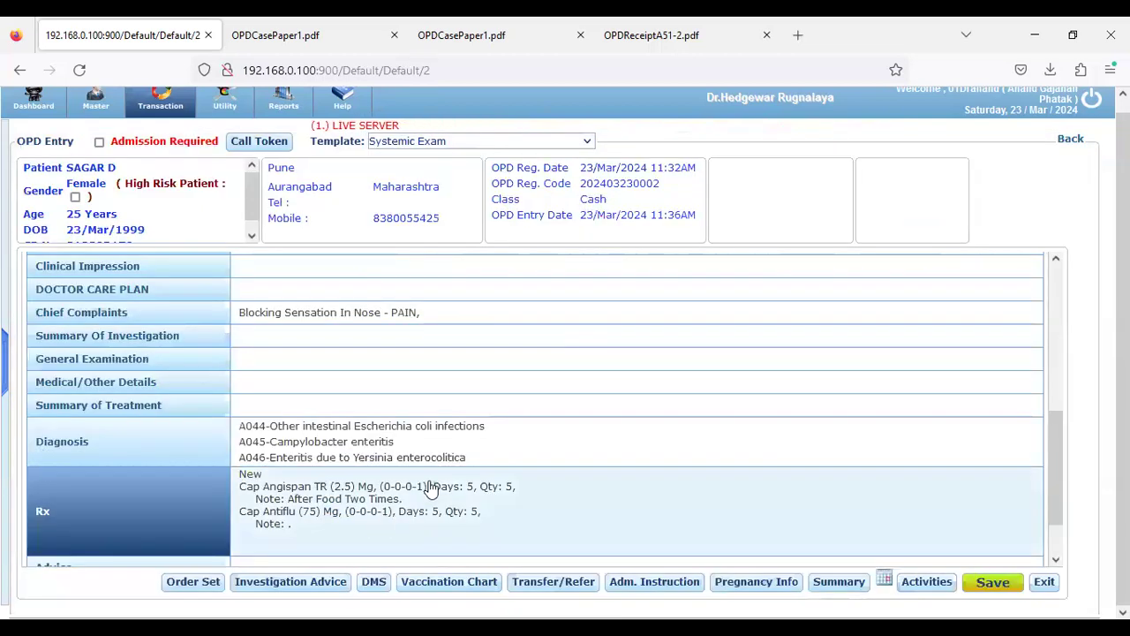
{"action": "scroll", "coordinate": [434, 442], "scroll_direction": "down", "scroll_amount": 2}
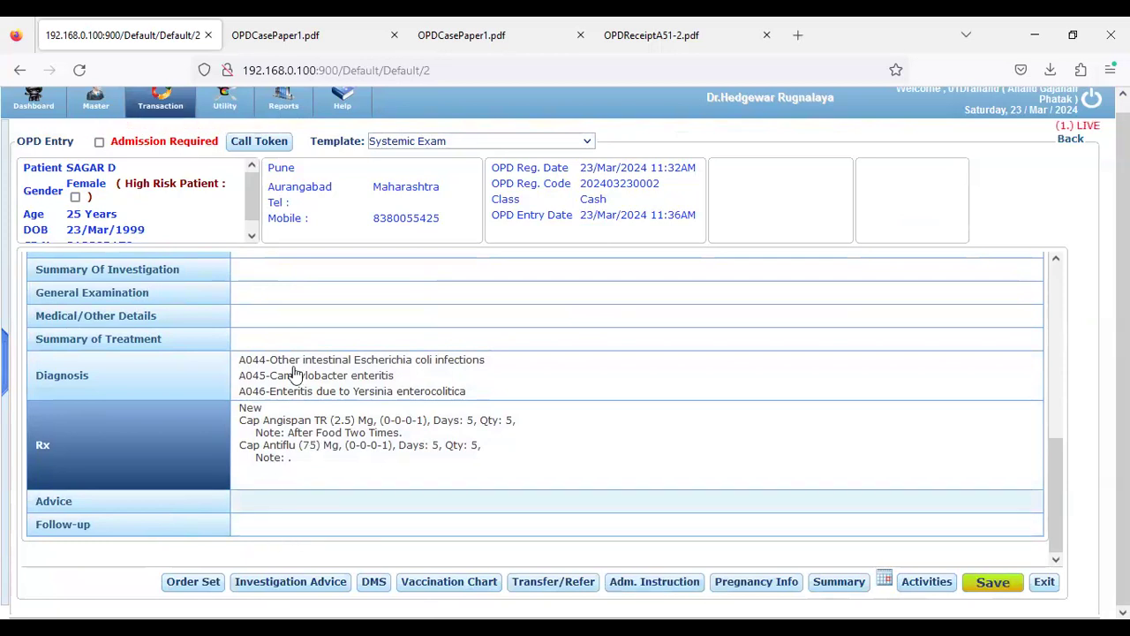
{"action": "scroll", "coordinate": [221, 397], "scroll_direction": "up", "scroll_amount": 4}
{"action": "left_click", "coordinate": [99, 142]}
{"action": "left_click", "coordinate": [99, 142]}
{"action": "left_click", "coordinate": [99, 142]}
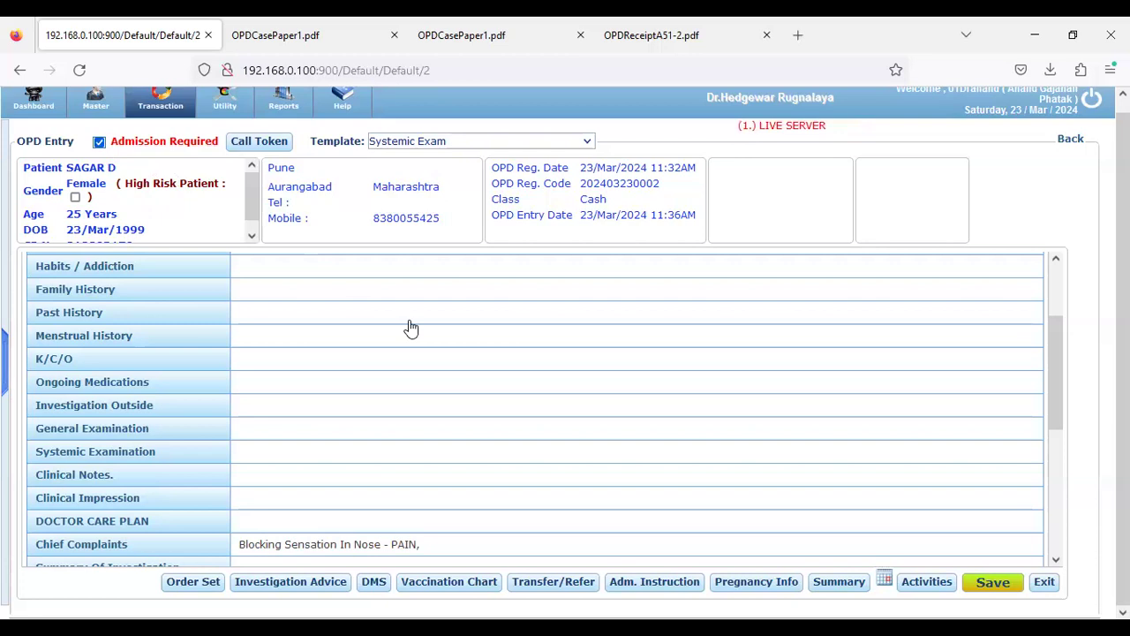
{"action": "scroll", "coordinate": [409, 327], "scroll_direction": "down", "scroll_amount": 5}
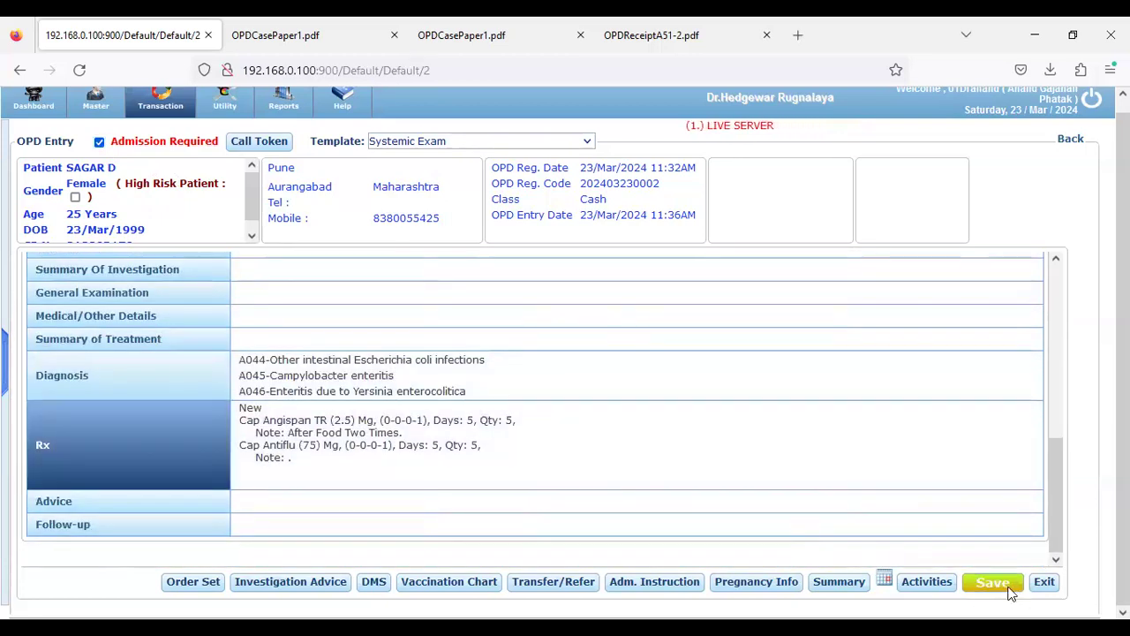
{"action": "left_click", "coordinate": [1010, 596]}
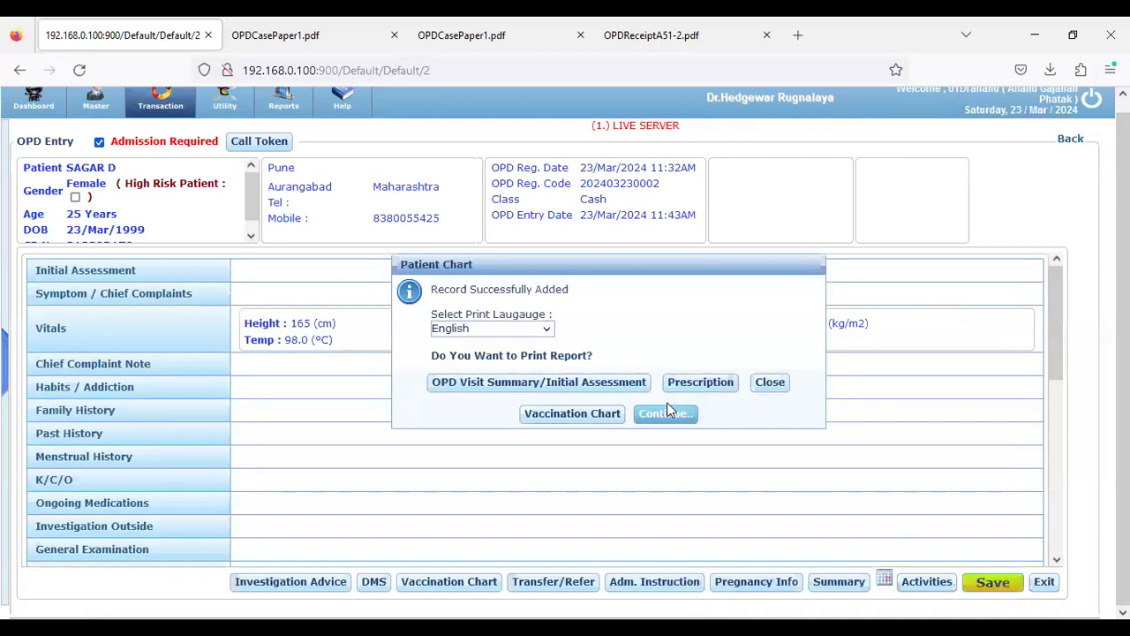
{"action": "left_click", "coordinate": [687, 394]}
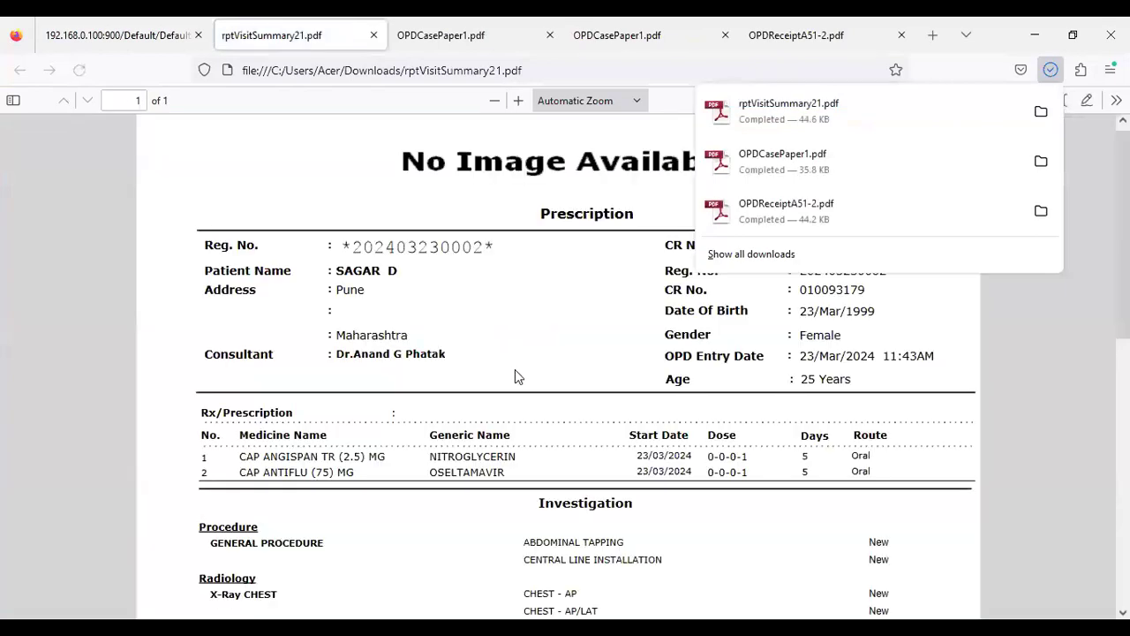
{"action": "left_click", "coordinate": [517, 380]}
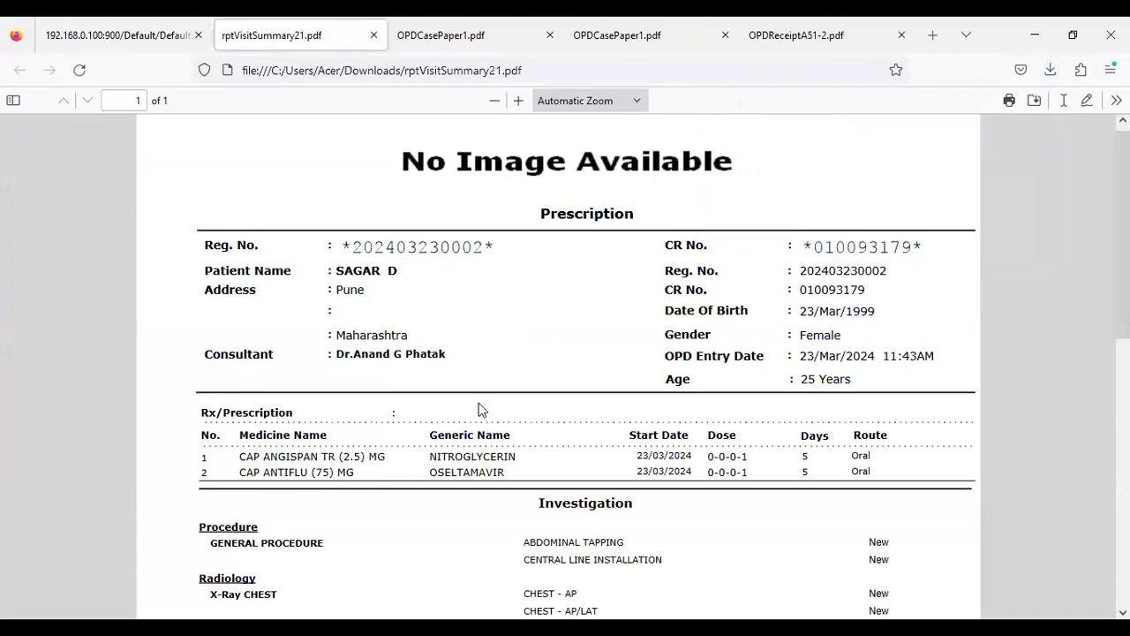
Review the prescription PDF listing both capsules, then return to the hospital system tab
{"action": "scroll", "coordinate": [478, 402], "scroll_direction": "down", "scroll_amount": 3}
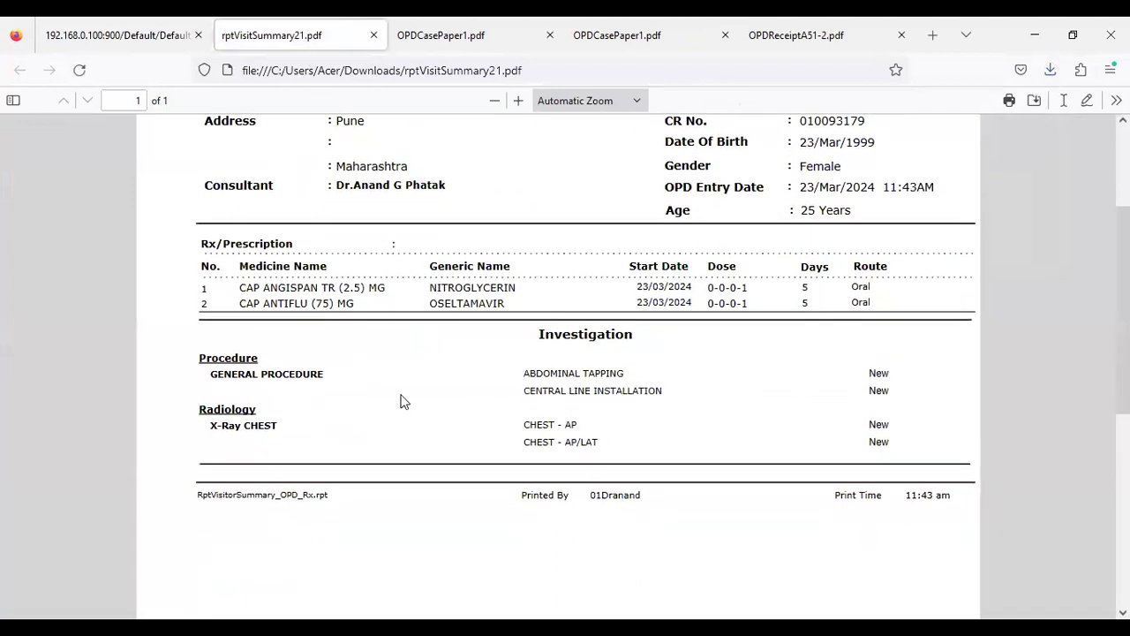
{"action": "scroll", "coordinate": [439, 396], "scroll_direction": "up", "scroll_amount": 2}
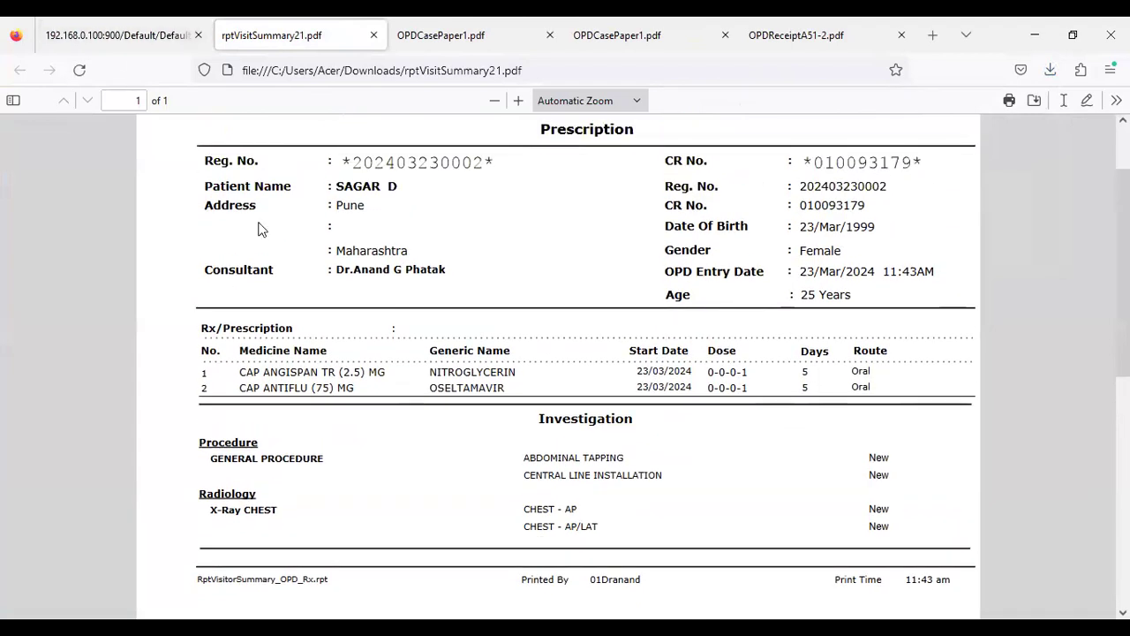
{"action": "left_click", "coordinate": [128, 43]}
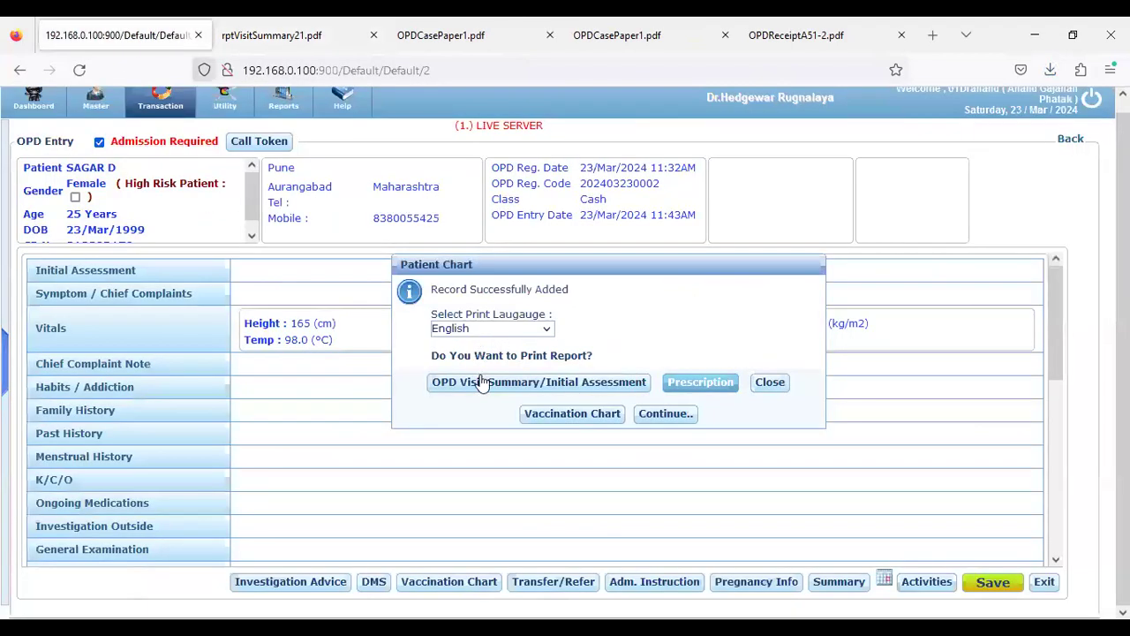
Print the OPD Visit Summary report to PDF and return to the hospital system tab
{"action": "left_click", "coordinate": [481, 391]}
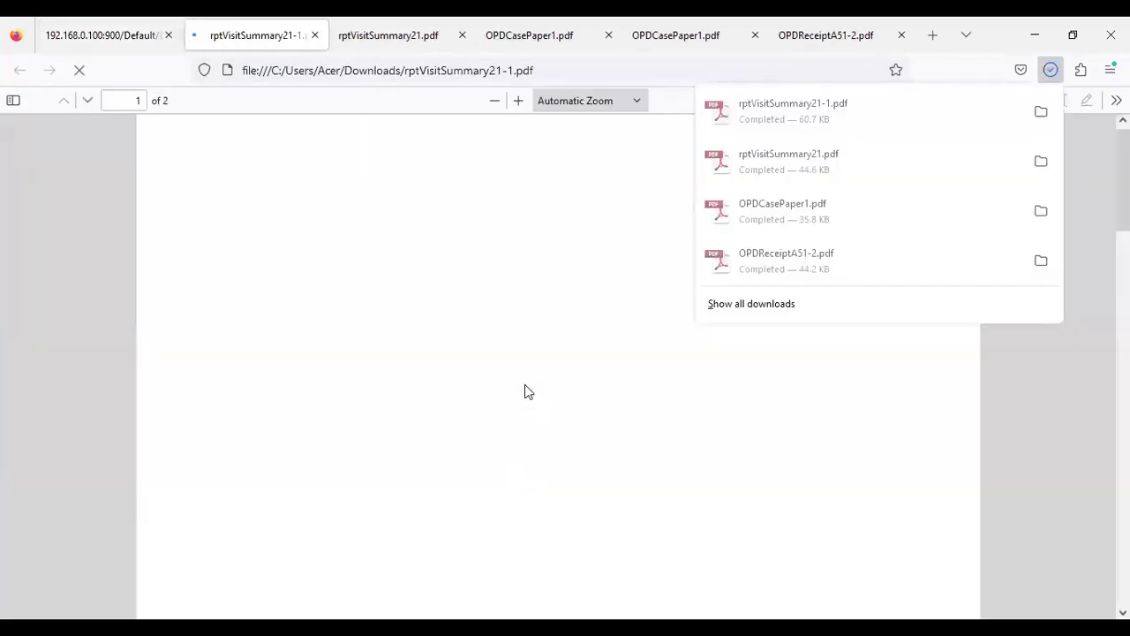
{"action": "left_click", "coordinate": [543, 397]}
{"action": "scroll", "coordinate": [543, 397], "scroll_direction": "down", "scroll_amount": 2}
{"action": "left_click", "coordinate": [124, 35]}
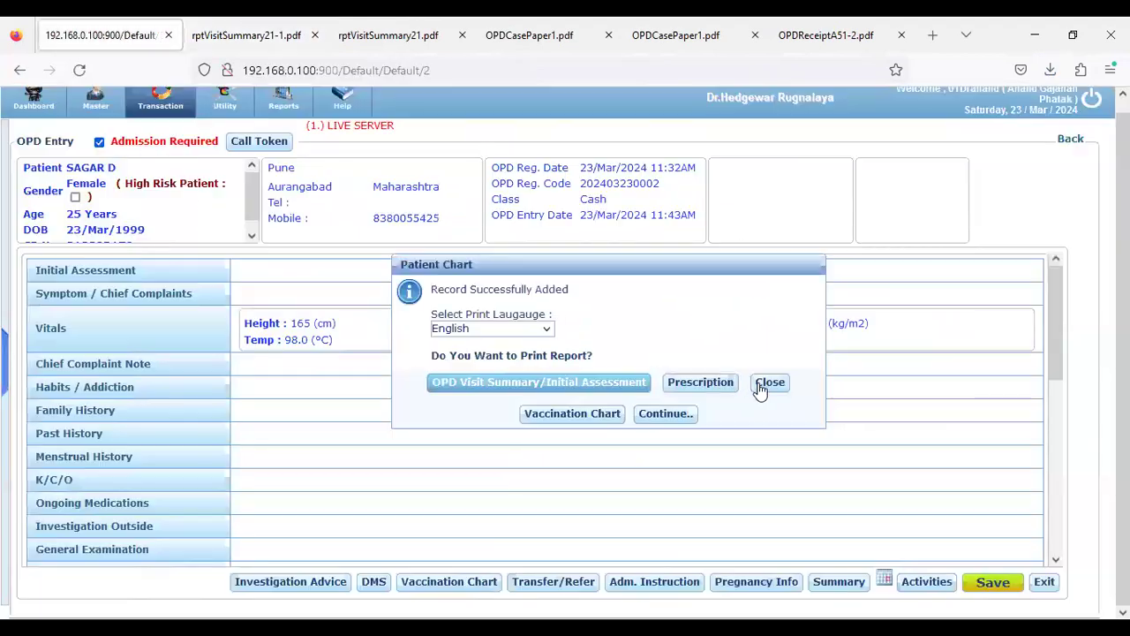
Keep English as the Patient Chart print language, checking the generated PDF in between
{"action": "left_click", "coordinate": [525, 330]}
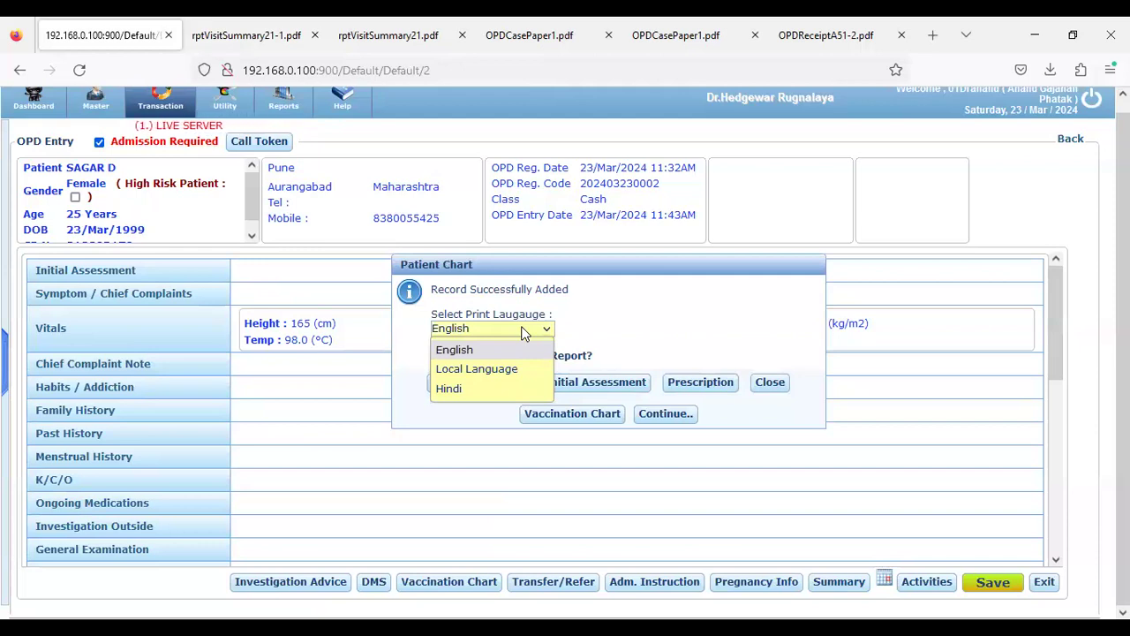
{"action": "left_click", "coordinate": [525, 331]}
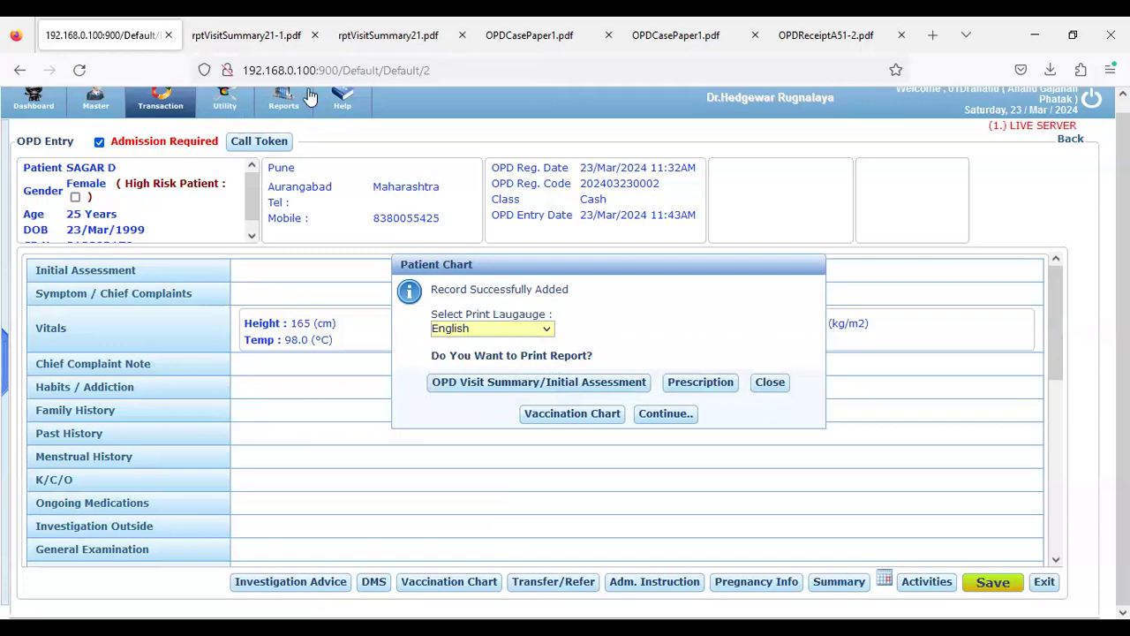
{"action": "left_click", "coordinate": [197, 41]}
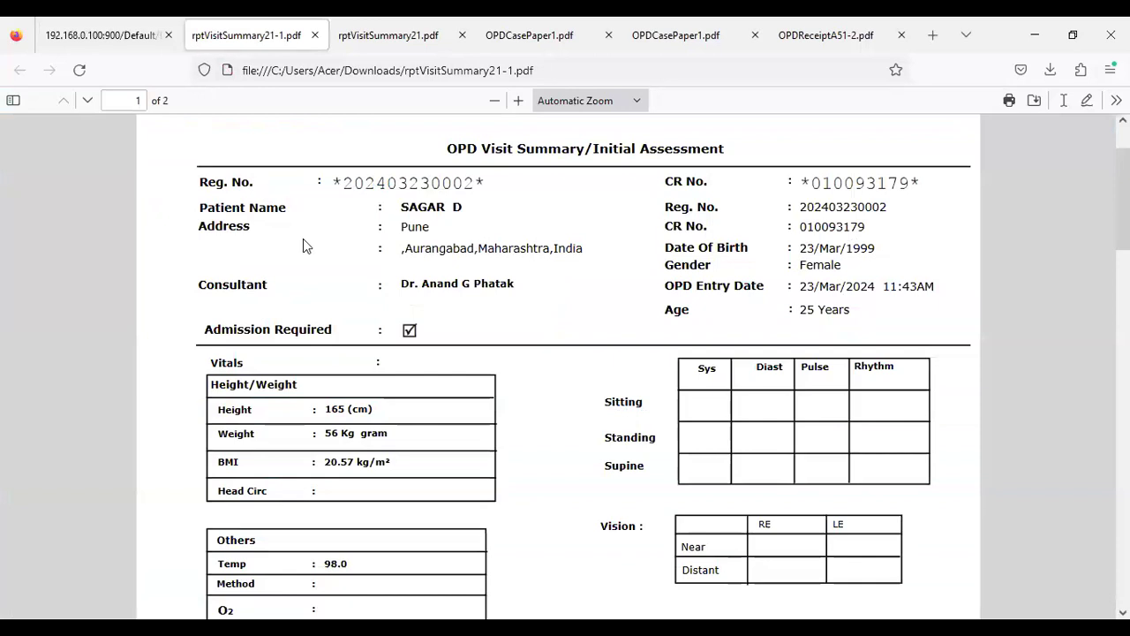
{"action": "left_click", "coordinate": [108, 45]}
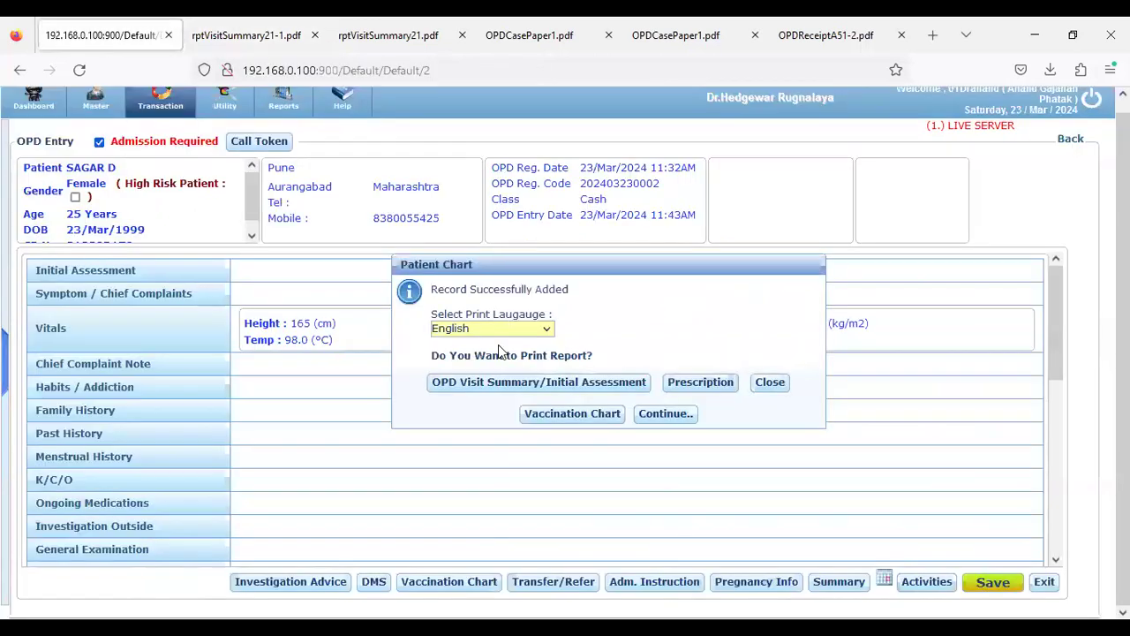
{"action": "left_click", "coordinate": [497, 331]}
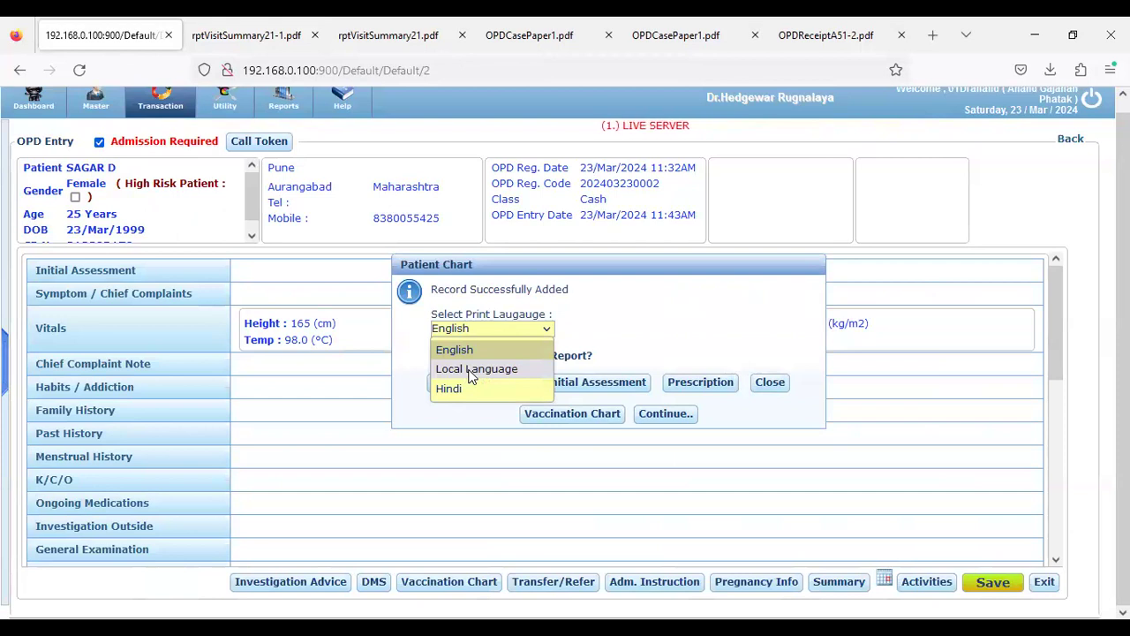
Review the two-page rptVisitSummary21-1.pdf with its vitals, procedures and chest X-rays
{"action": "left_click", "coordinate": [199, 40]}
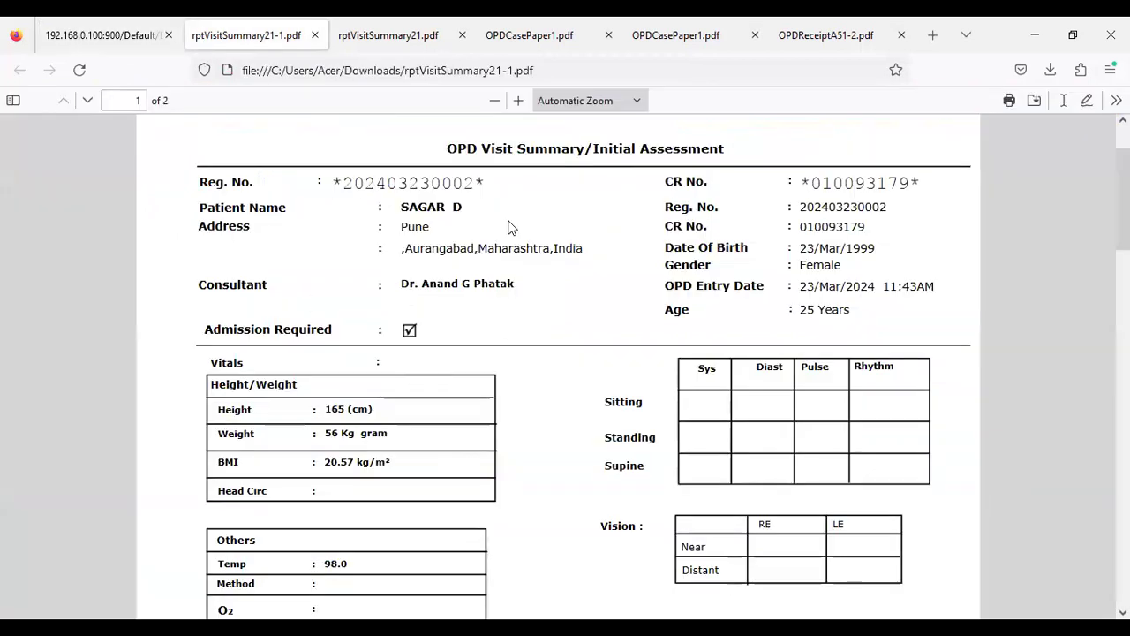
{"action": "left_click_drag", "start_coordinate": [484, 150], "coordinate": [574, 146]}
{"action": "left_click", "coordinate": [556, 283]}
{"action": "scroll", "coordinate": [519, 371], "scroll_direction": "down", "scroll_amount": 10}
{"action": "scroll", "coordinate": [517, 363], "scroll_direction": "down", "scroll_amount": 8}
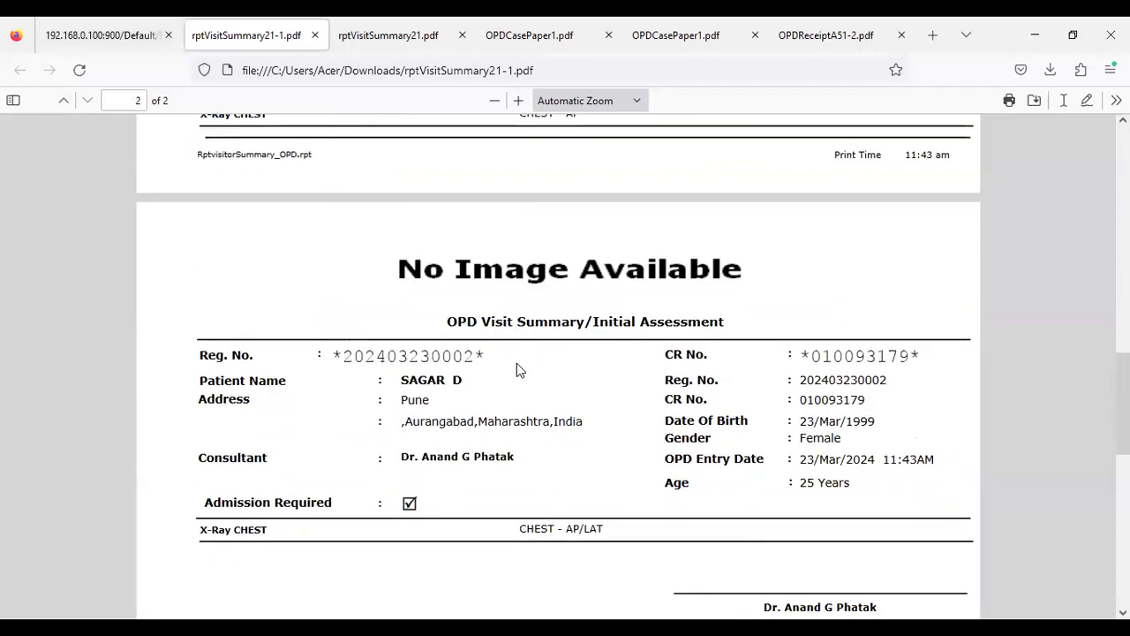
{"action": "scroll", "coordinate": [517, 363], "scroll_direction": "up", "scroll_amount": 3}
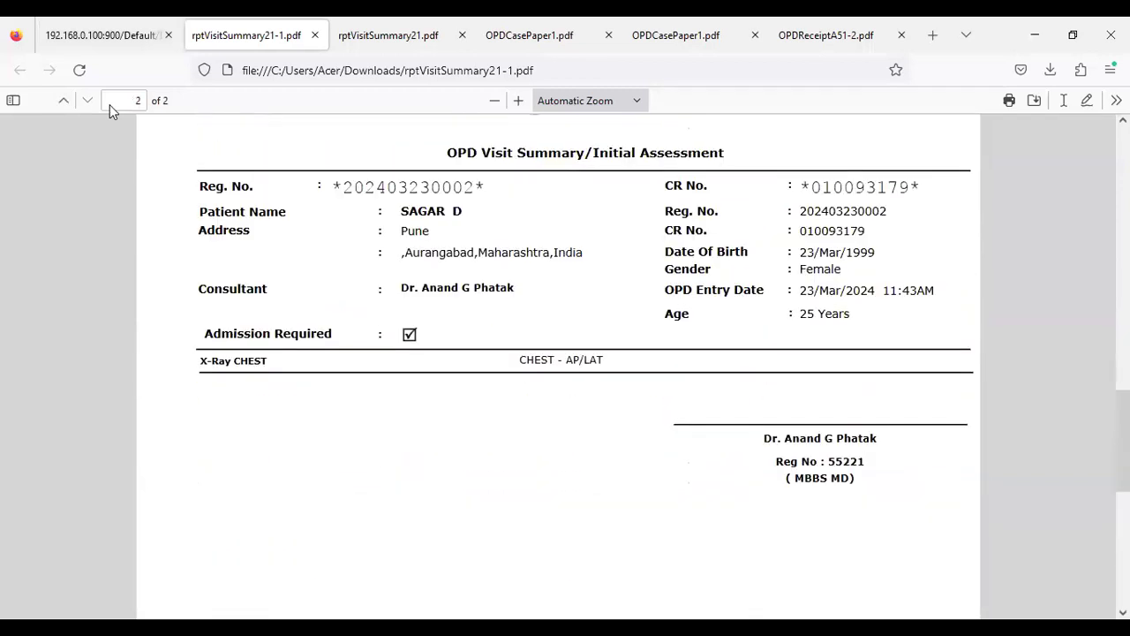
{"action": "left_click", "coordinate": [73, 28]}
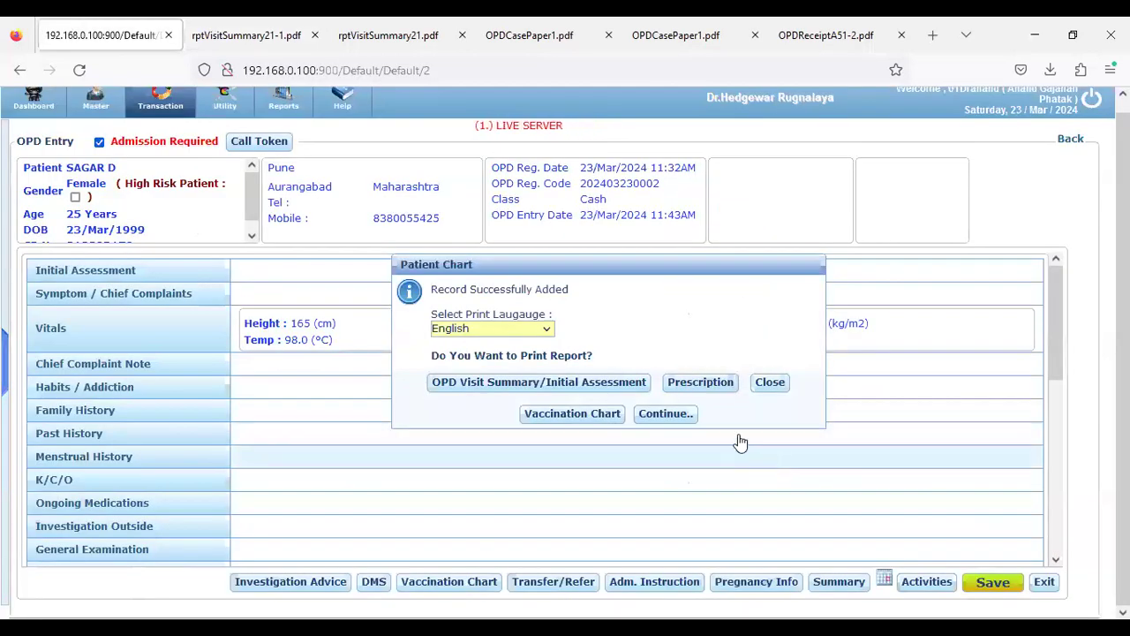
{"action": "left_click", "coordinate": [202, 35]}
{"action": "scroll", "coordinate": [496, 393], "scroll_direction": "up", "scroll_amount": 10}
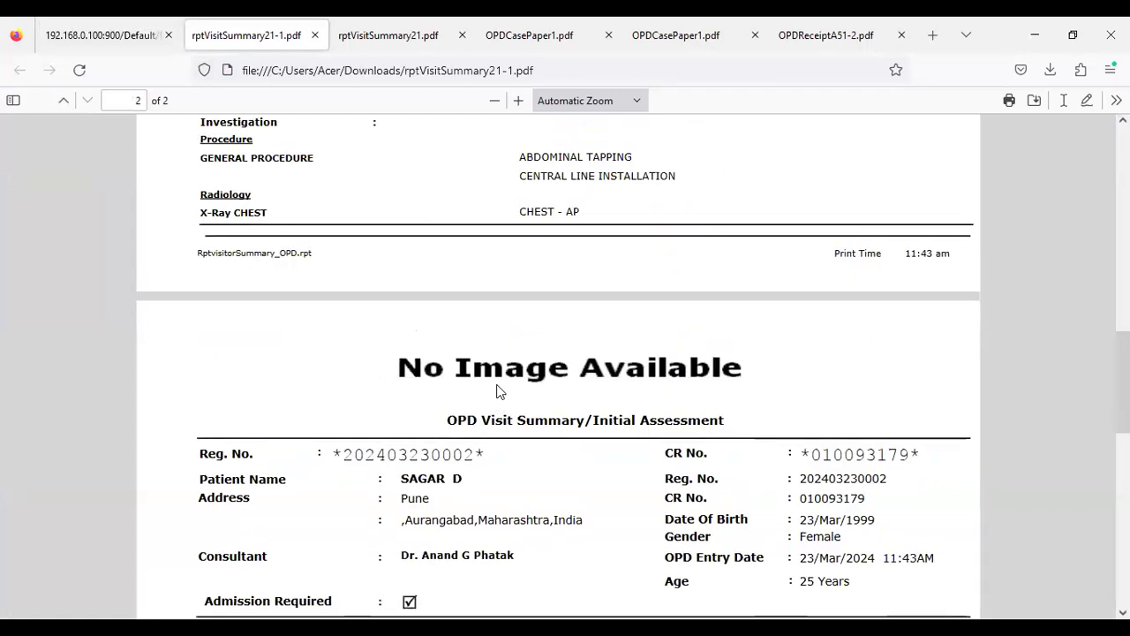
{"action": "scroll", "coordinate": [496, 395], "scroll_direction": "up", "scroll_amount": 4}
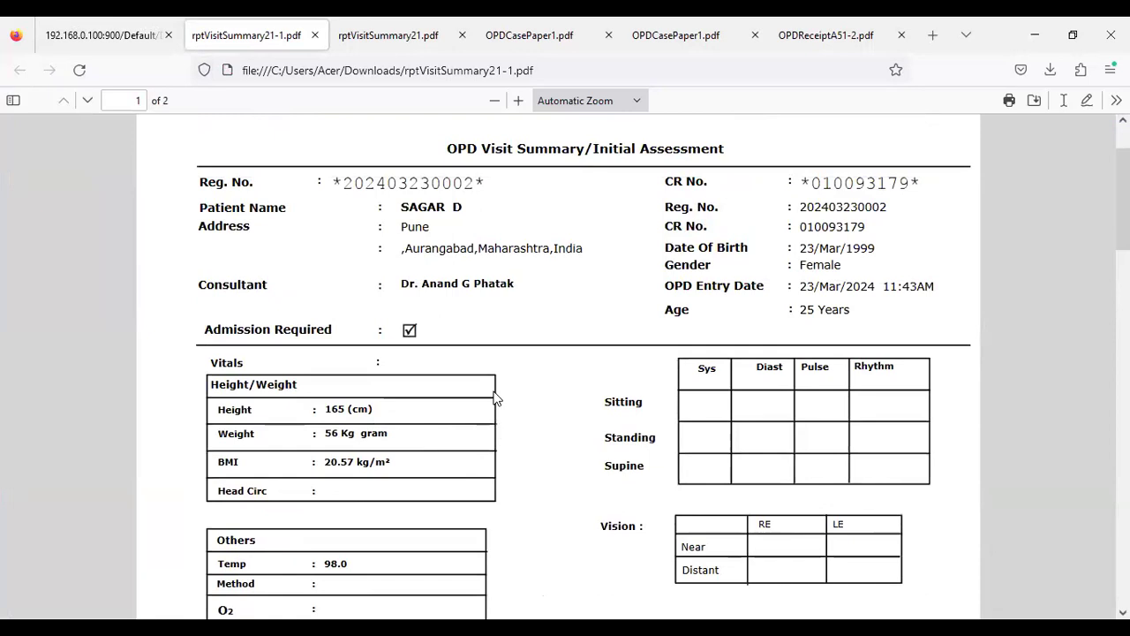
{"action": "scroll", "coordinate": [492, 404], "scroll_direction": "down", "scroll_amount": 5}
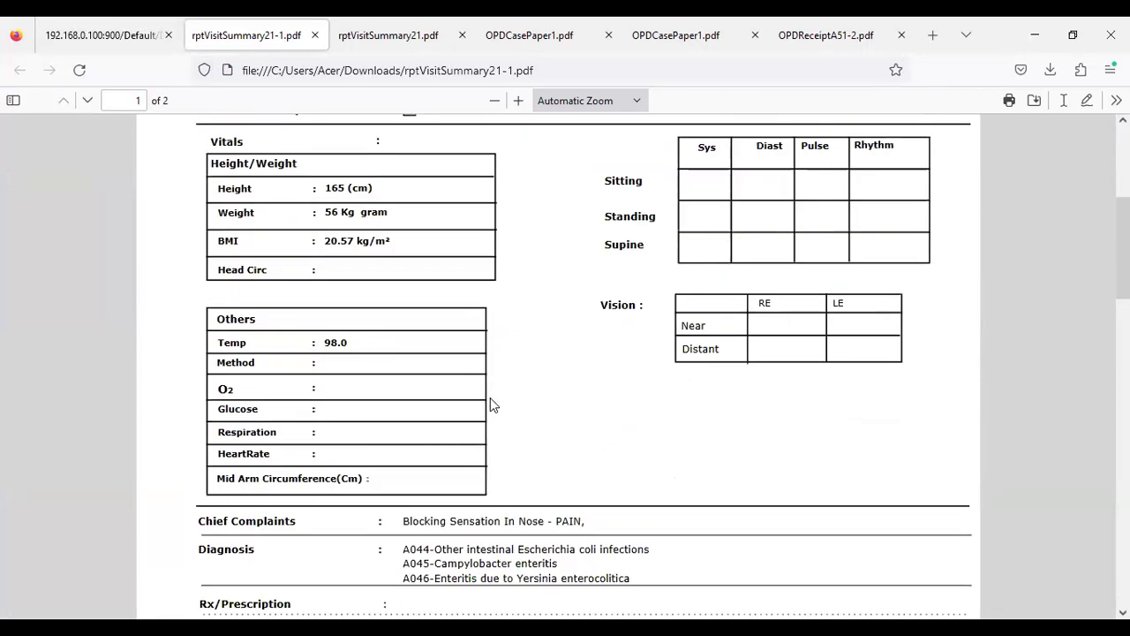
{"action": "scroll", "coordinate": [490, 400], "scroll_direction": "down", "scroll_amount": 2}
{"action": "left_click_drag", "start_coordinate": [403, 412], "coordinate": [456, 406]}
{"action": "left_click", "coordinate": [496, 412]}
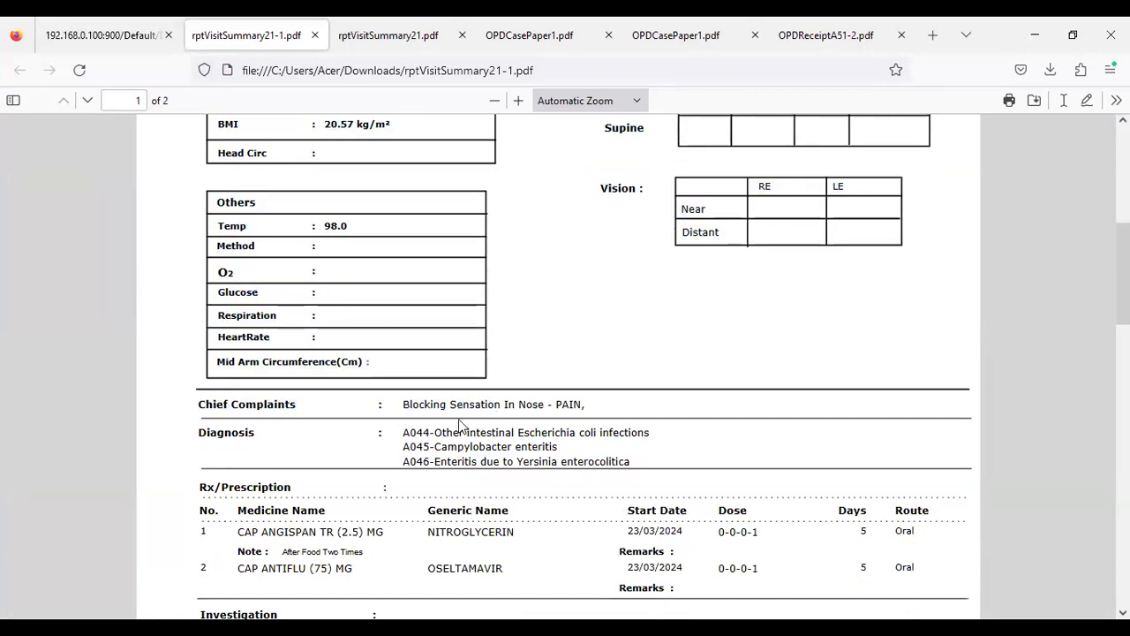
{"action": "scroll", "coordinate": [454, 425], "scroll_direction": "down", "scroll_amount": 2}
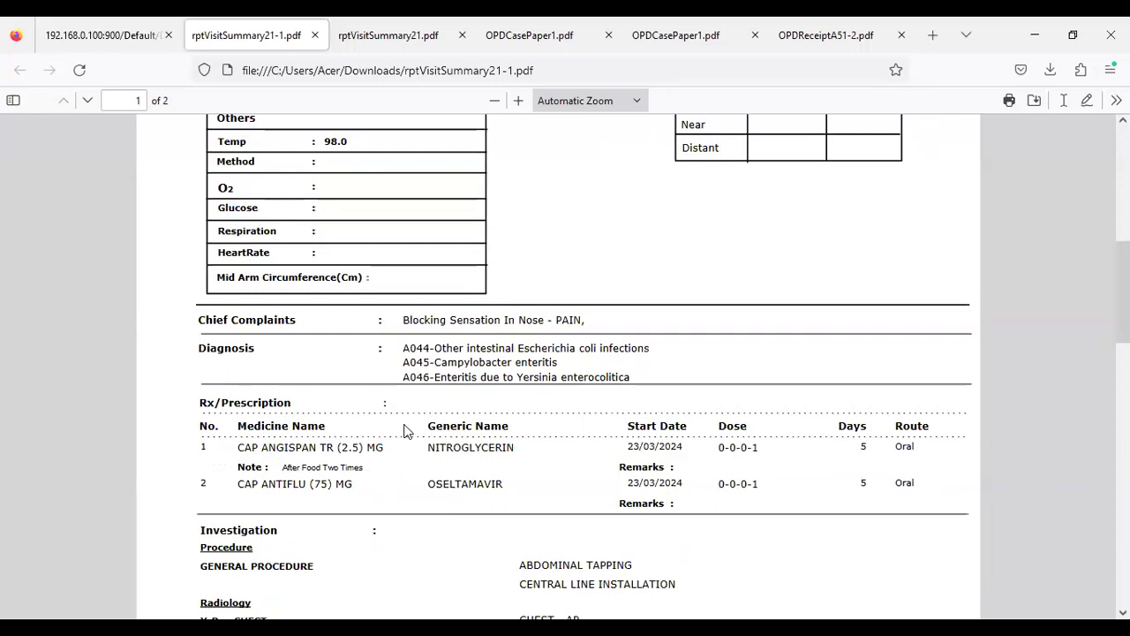
{"action": "scroll", "coordinate": [405, 430], "scroll_direction": "down", "scroll_amount": 6}
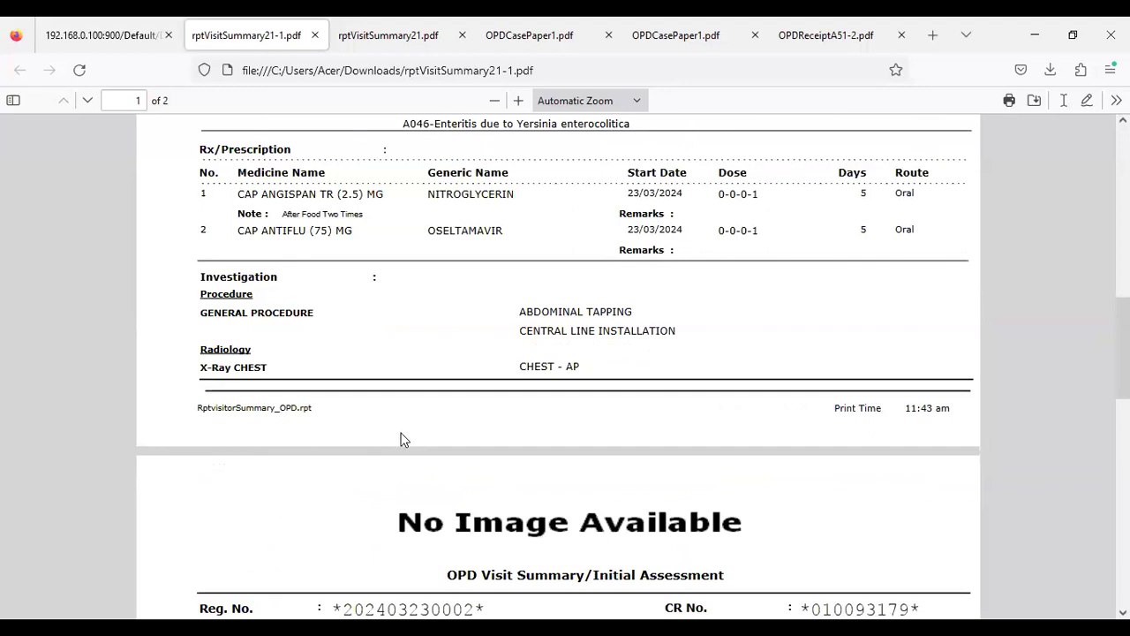
{"action": "scroll", "coordinate": [393, 439], "scroll_direction": "down", "scroll_amount": 4}
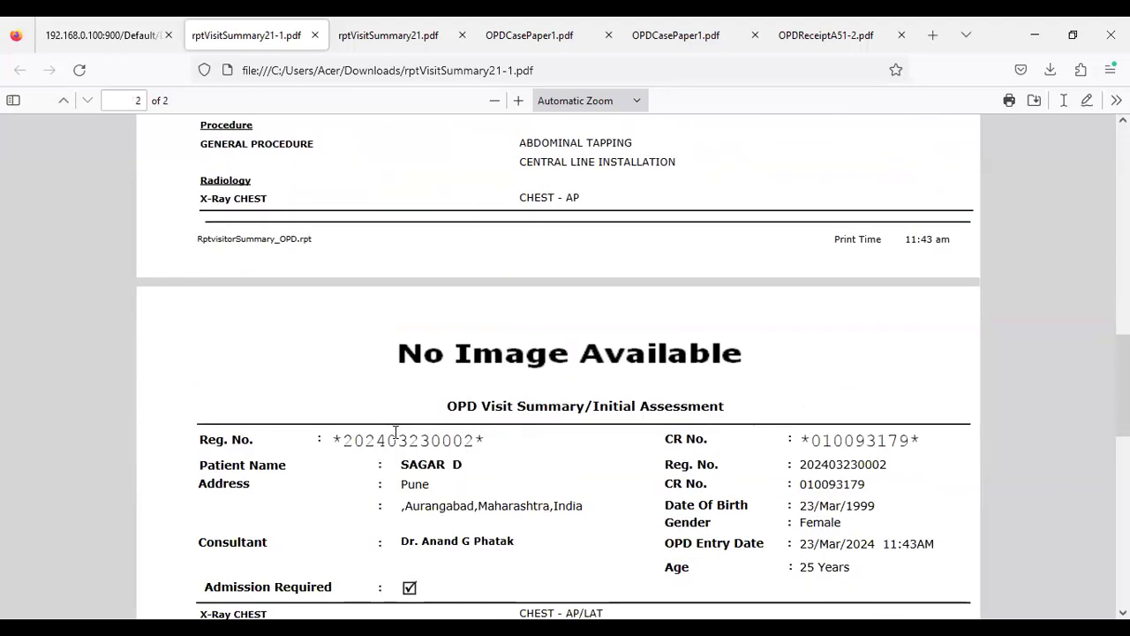
{"action": "scroll", "coordinate": [396, 432], "scroll_direction": "down", "scroll_amount": 6}
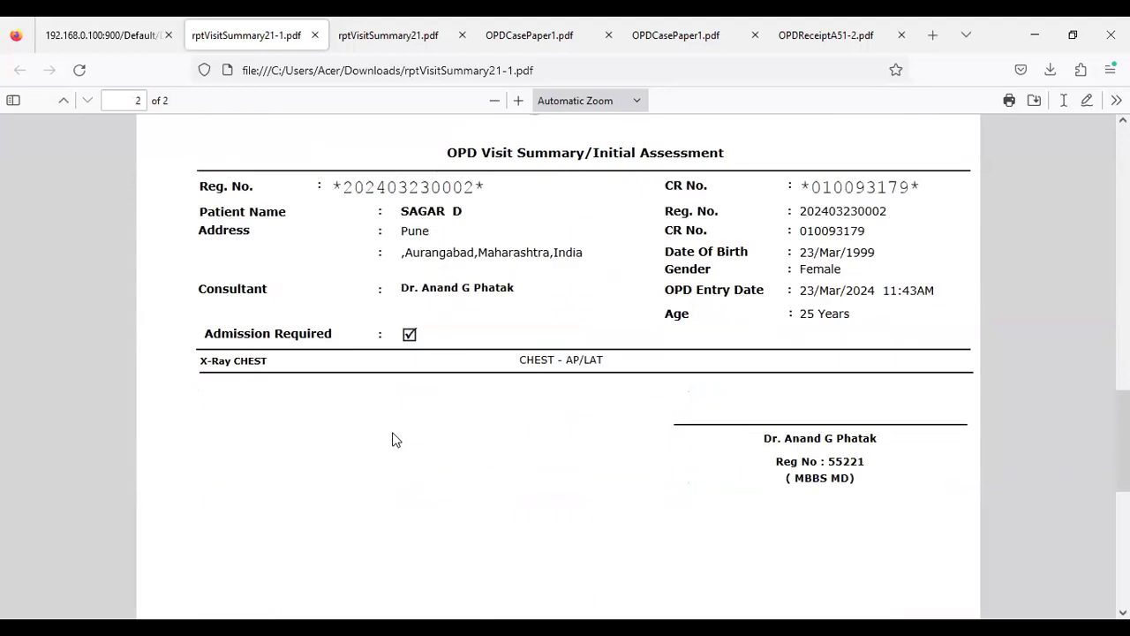
{"action": "left_click_drag", "start_coordinate": [505, 362], "coordinate": [593, 366]}
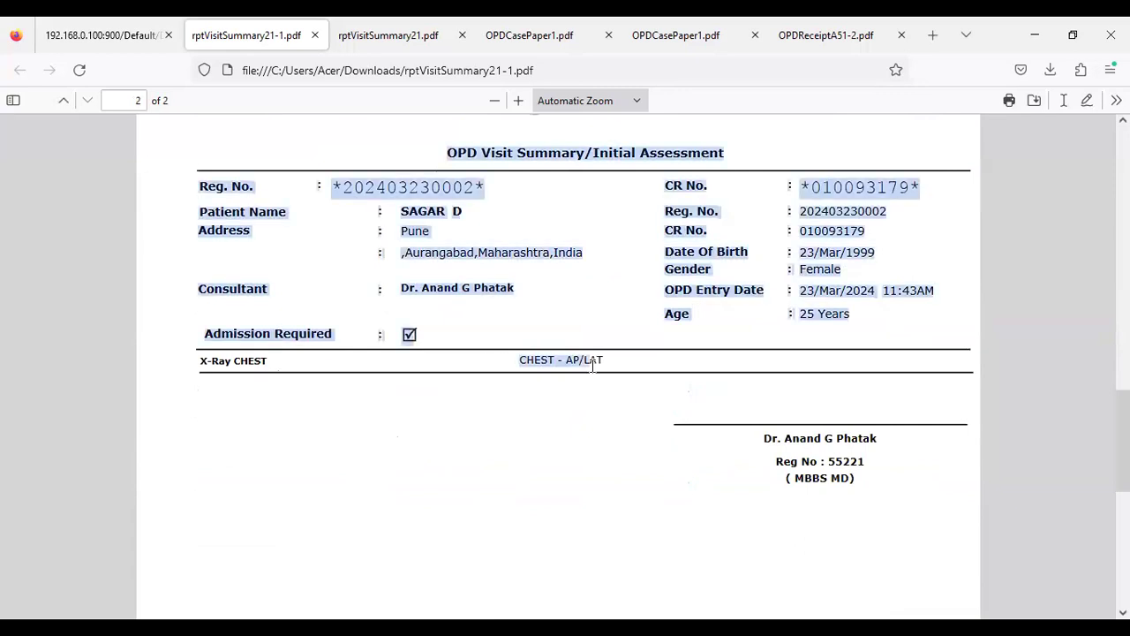
{"action": "left_click", "coordinate": [486, 397]}
{"action": "scroll", "coordinate": [483, 398], "scroll_direction": "up", "scroll_amount": 2}
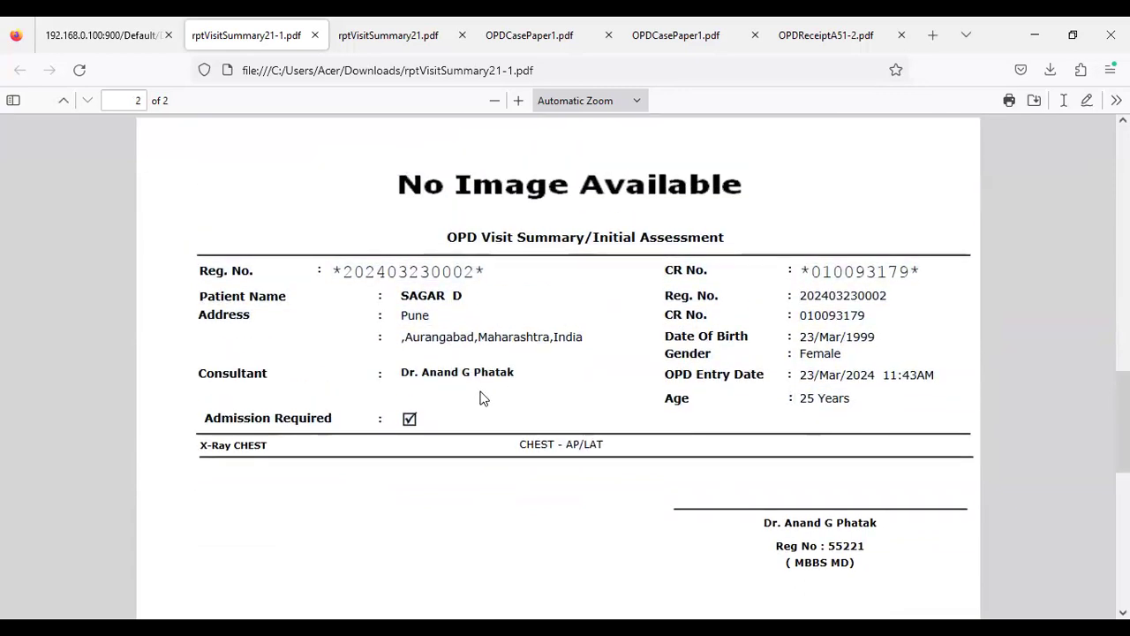
{"action": "scroll", "coordinate": [483, 398], "scroll_direction": "up", "scroll_amount": 4}
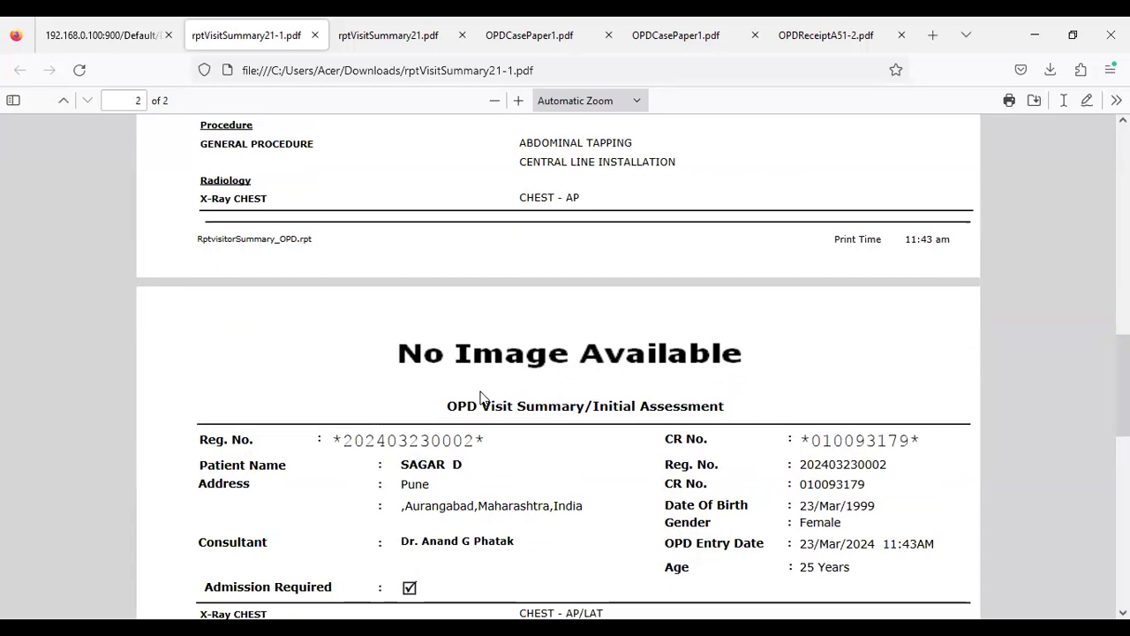
{"action": "scroll", "coordinate": [480, 397], "scroll_direction": "up", "scroll_amount": 2}
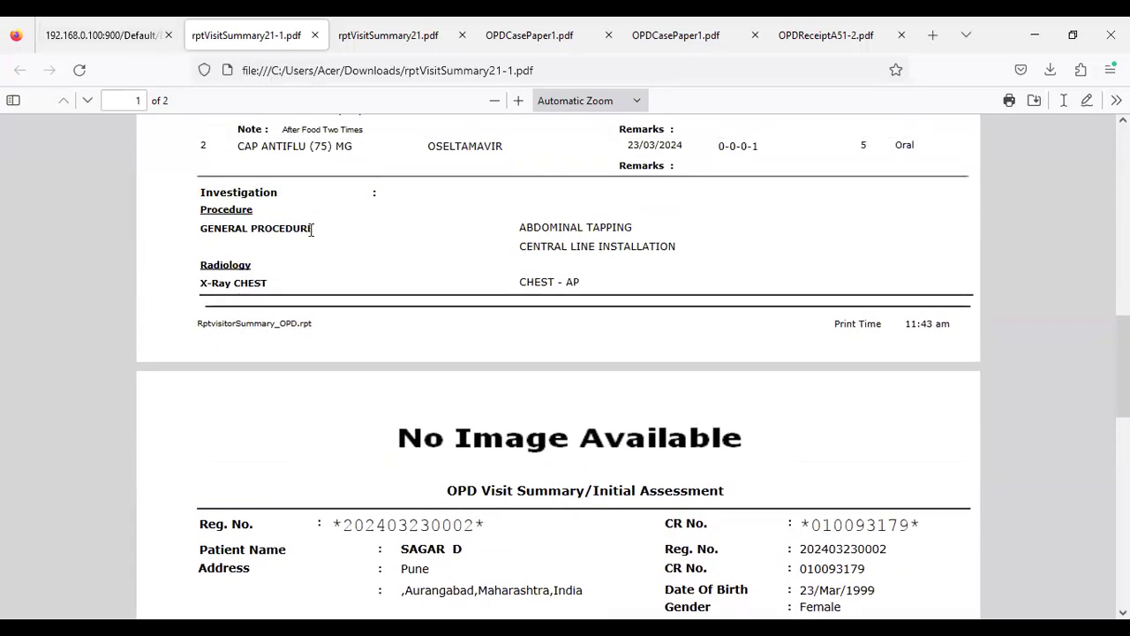
{"action": "scroll", "coordinate": [315, 237], "scroll_direction": "up", "scroll_amount": 2}
{"action": "scroll", "coordinate": [356, 257], "scroll_direction": "up", "scroll_amount": 2}
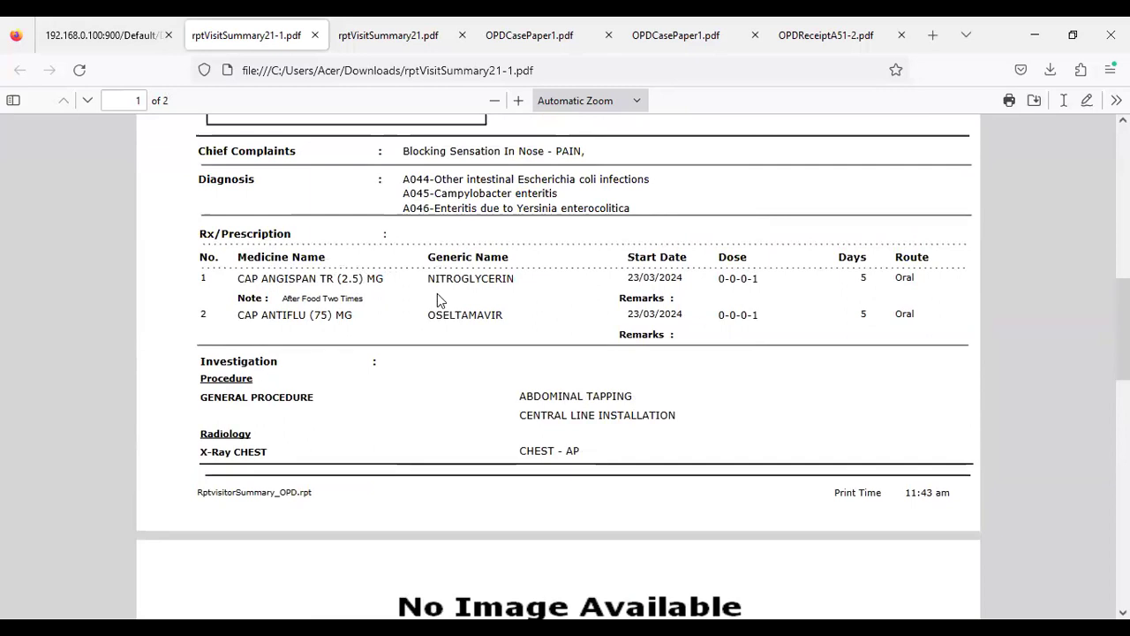
{"action": "scroll", "coordinate": [437, 294], "scroll_direction": "up", "scroll_amount": 4}
{"action": "scroll", "coordinate": [439, 300], "scroll_direction": "up", "scroll_amount": 2}
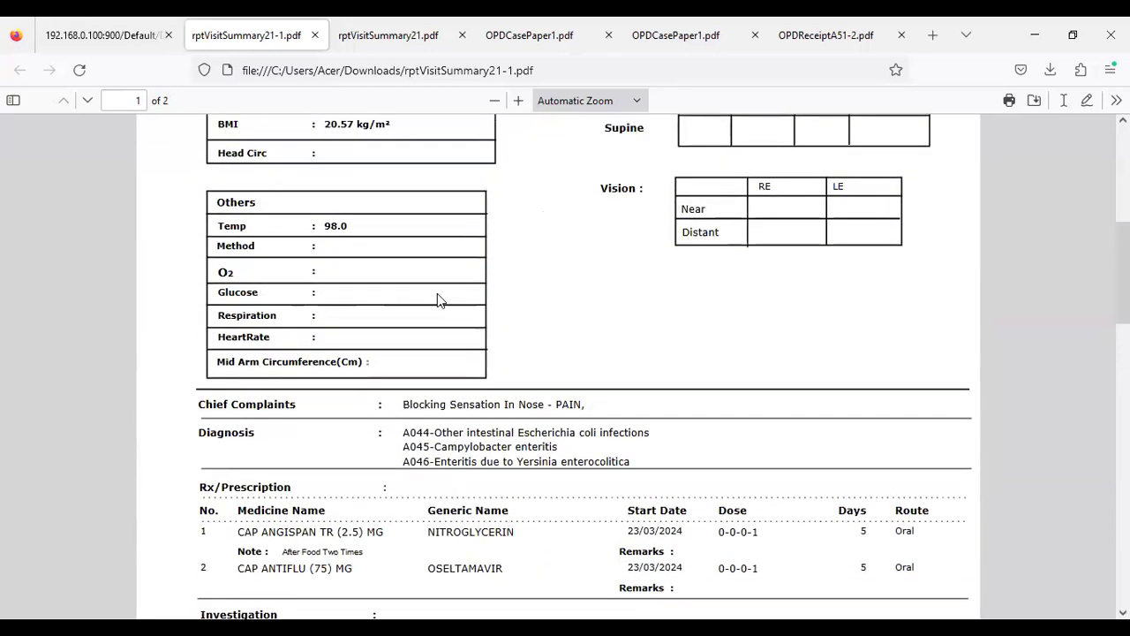
{"action": "scroll", "coordinate": [437, 295], "scroll_direction": "up", "scroll_amount": 2}
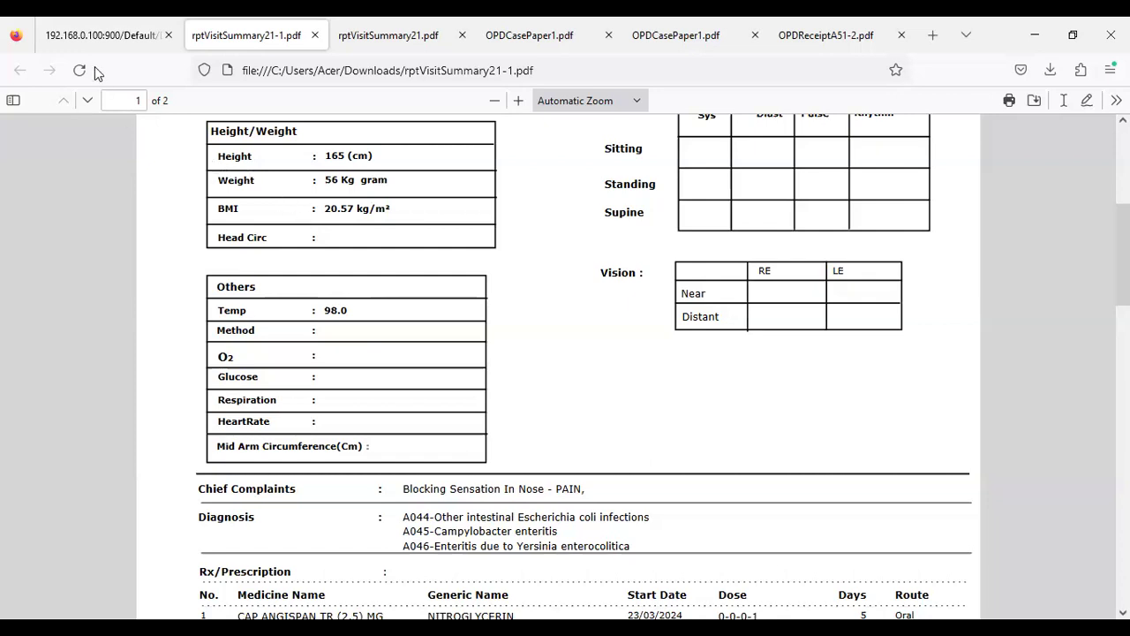
Continue past the Patient Chart, log out, and log back in with a saved login
{"action": "left_click", "coordinate": [102, 36]}
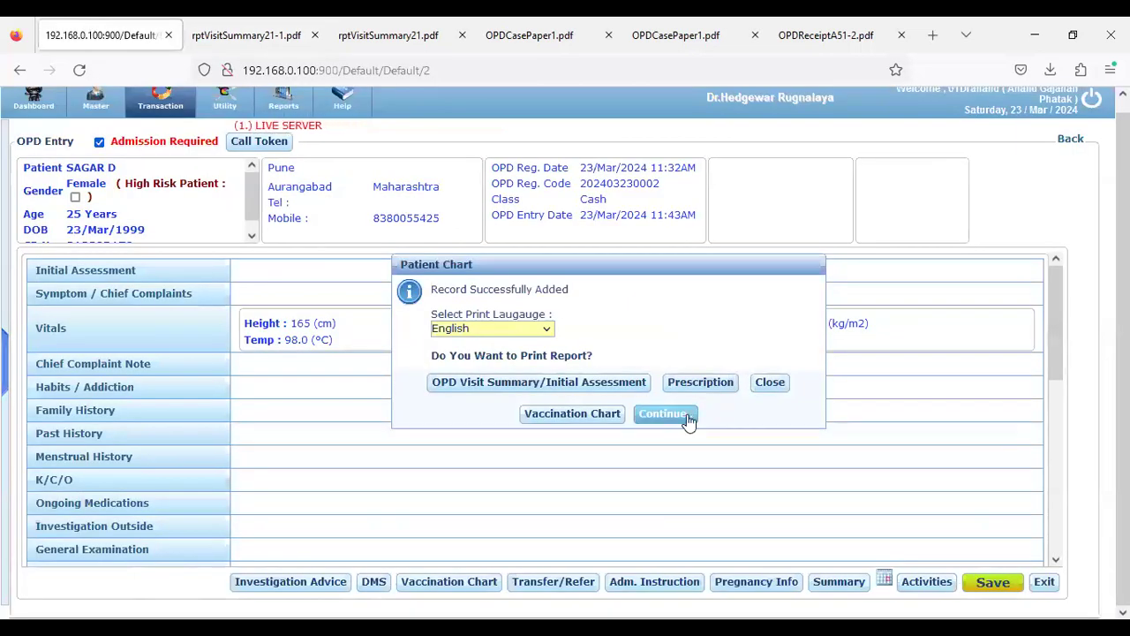
{"action": "left_click", "coordinate": [761, 394]}
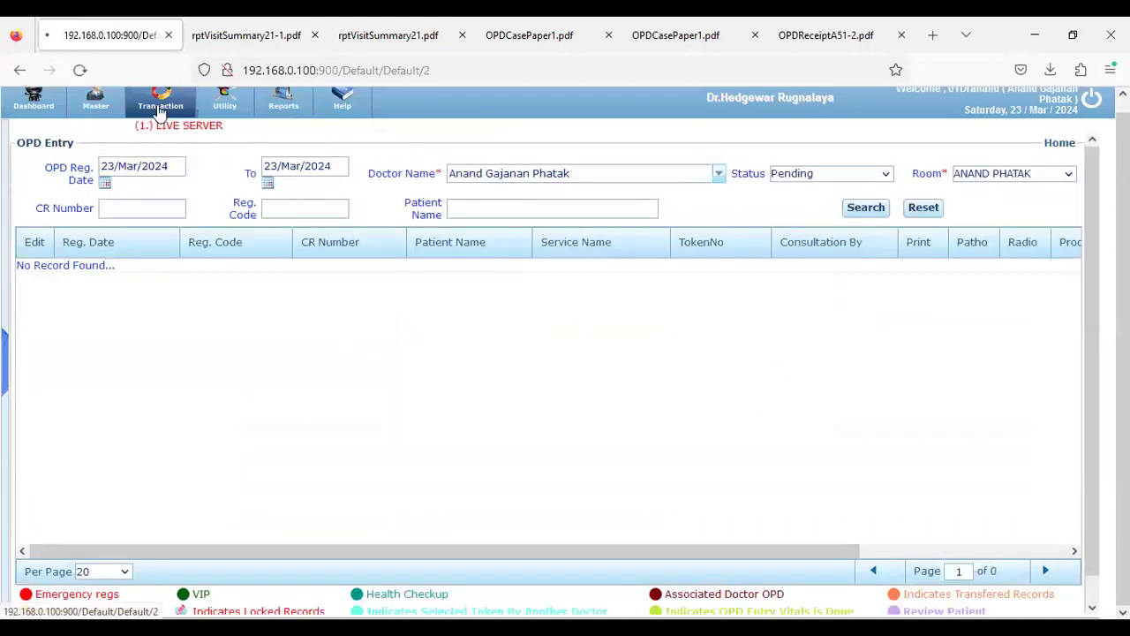
{"action": "left_click", "coordinate": [160, 106]}
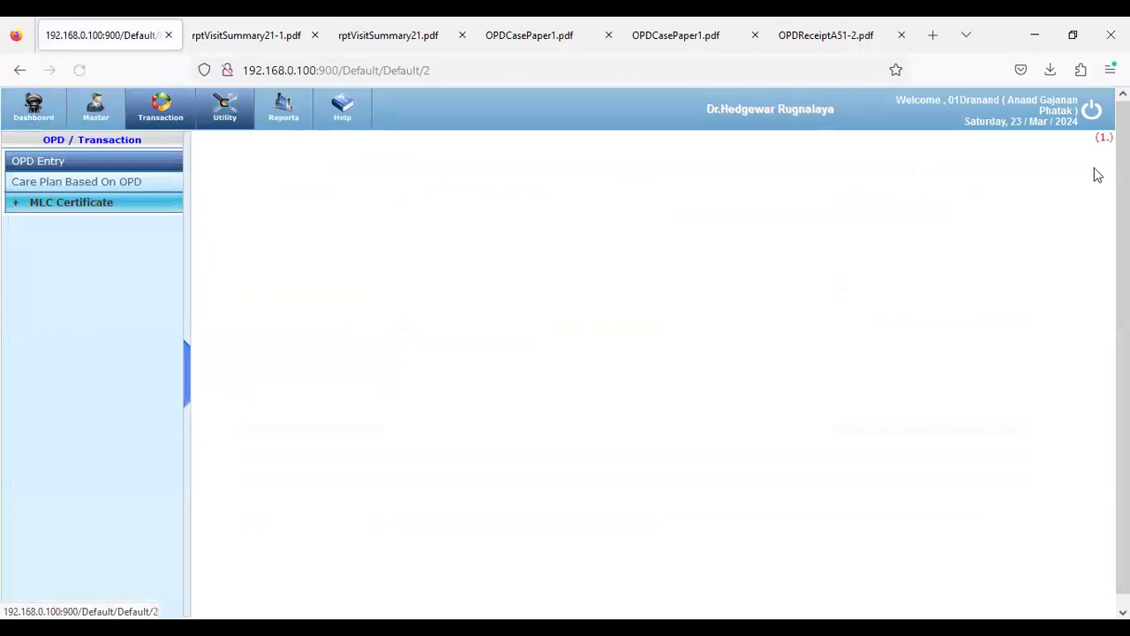
{"action": "left_click", "coordinate": [1099, 119]}
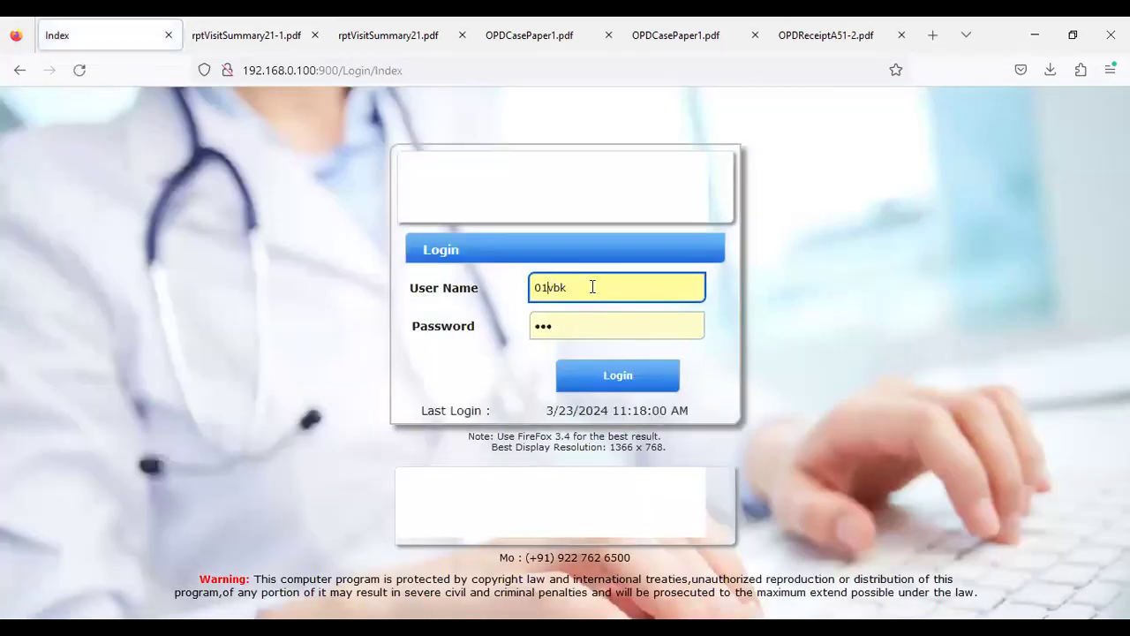
{"action": "left_click", "coordinate": [590, 291]}
{"action": "key", "text": "Tab"}
{"action": "left_click", "coordinate": [598, 374]}
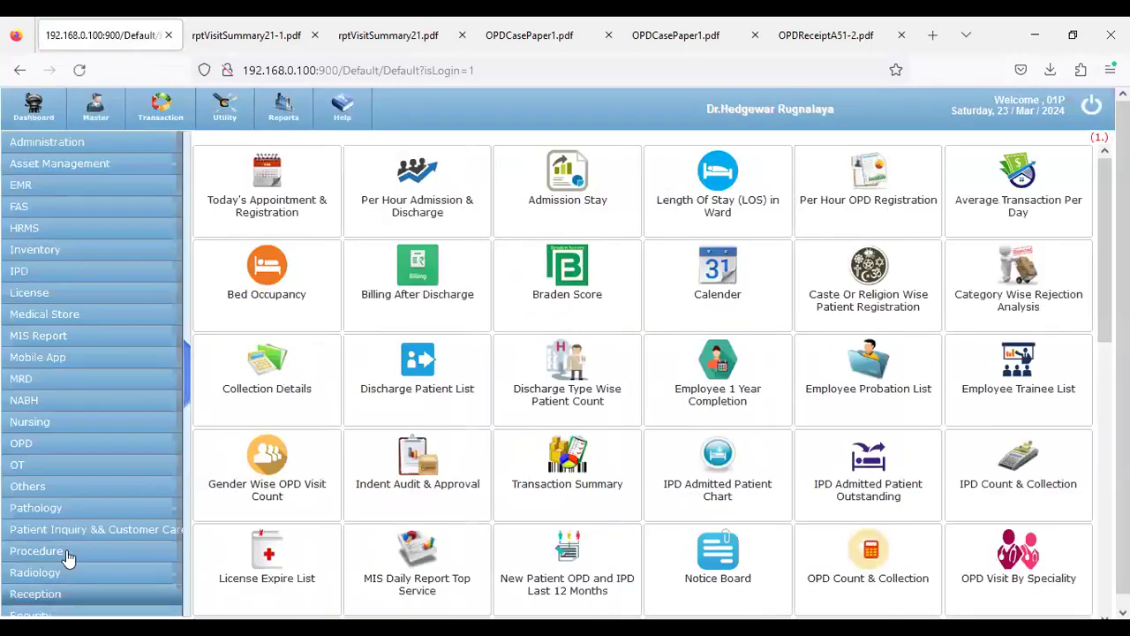
Search Transaction > Admission for OPD Entry Patients (Admission Required) and select the first patient
{"action": "left_click", "coordinate": [161, 109]}
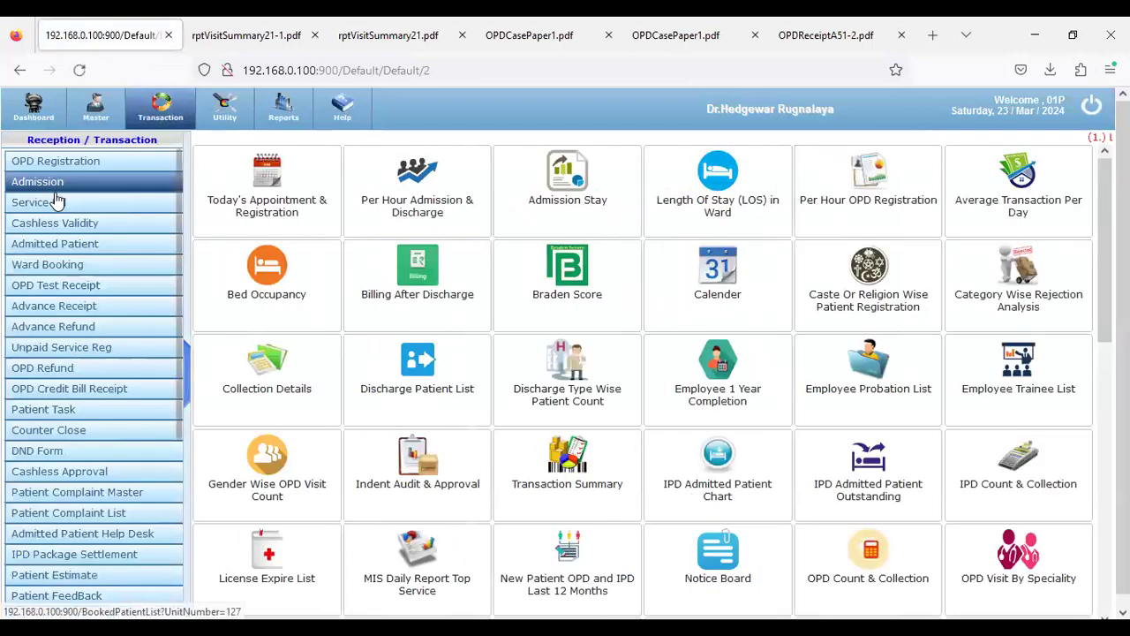
{"action": "left_click", "coordinate": [53, 190]}
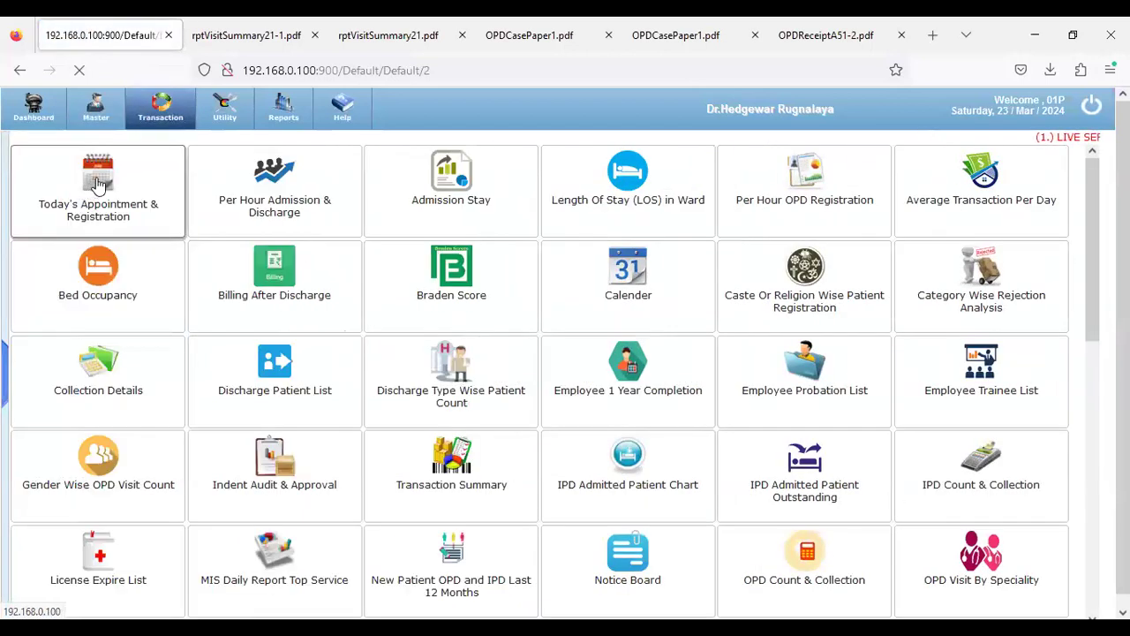
{"action": "left_click", "coordinate": [456, 171]}
{"action": "left_click", "coordinate": [151, 215]}
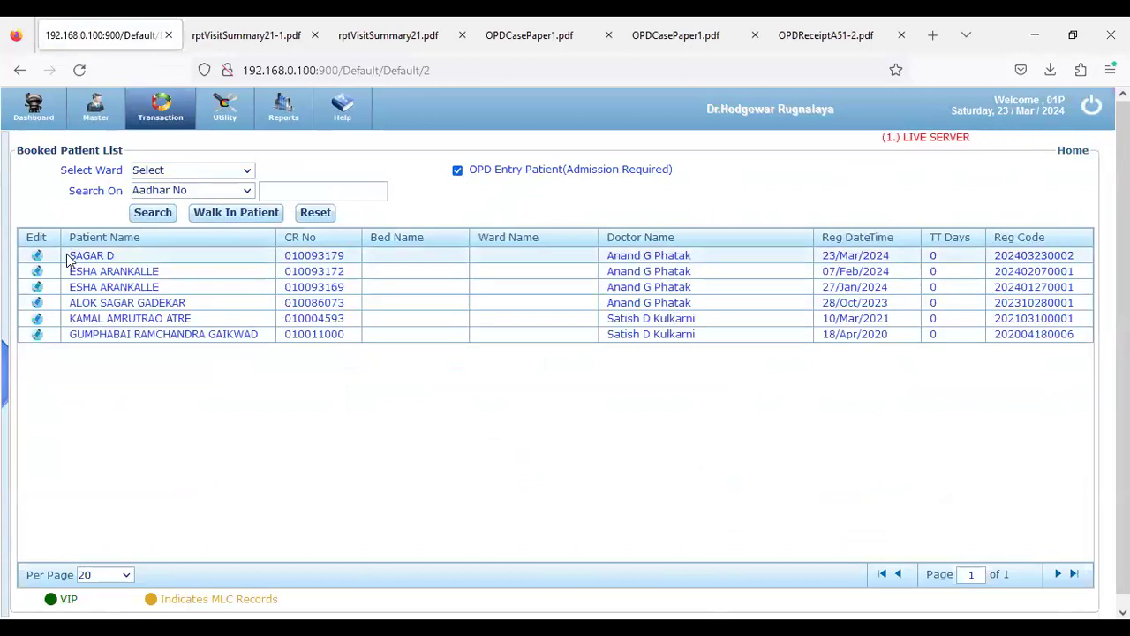
{"action": "triple_click", "coordinate": [86, 254]}
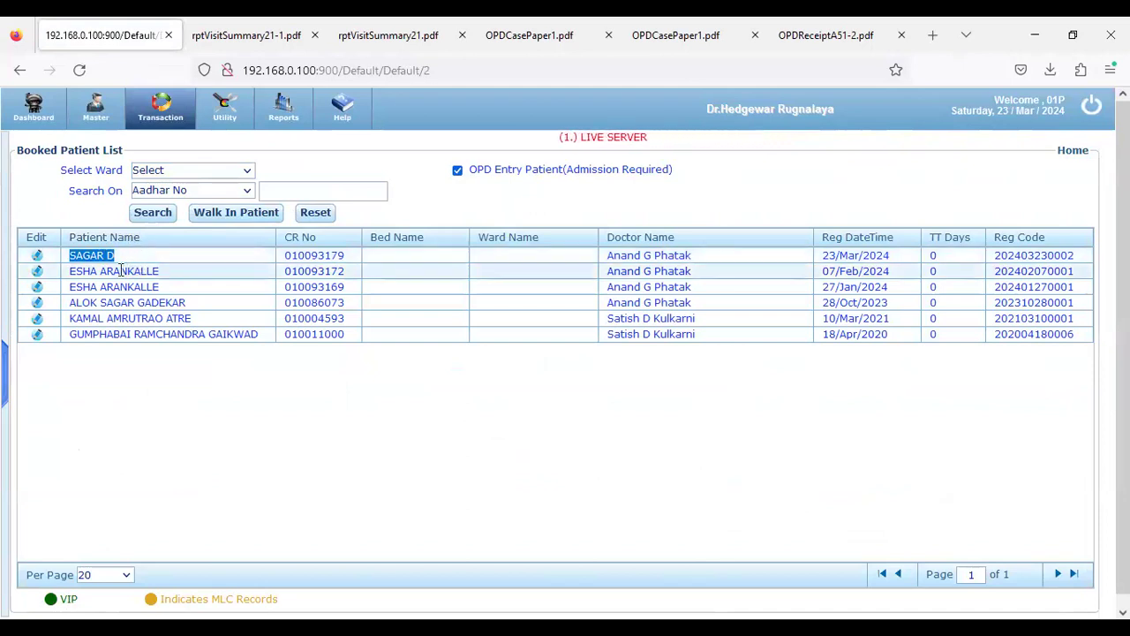
{"action": "left_click", "coordinate": [38, 258]}
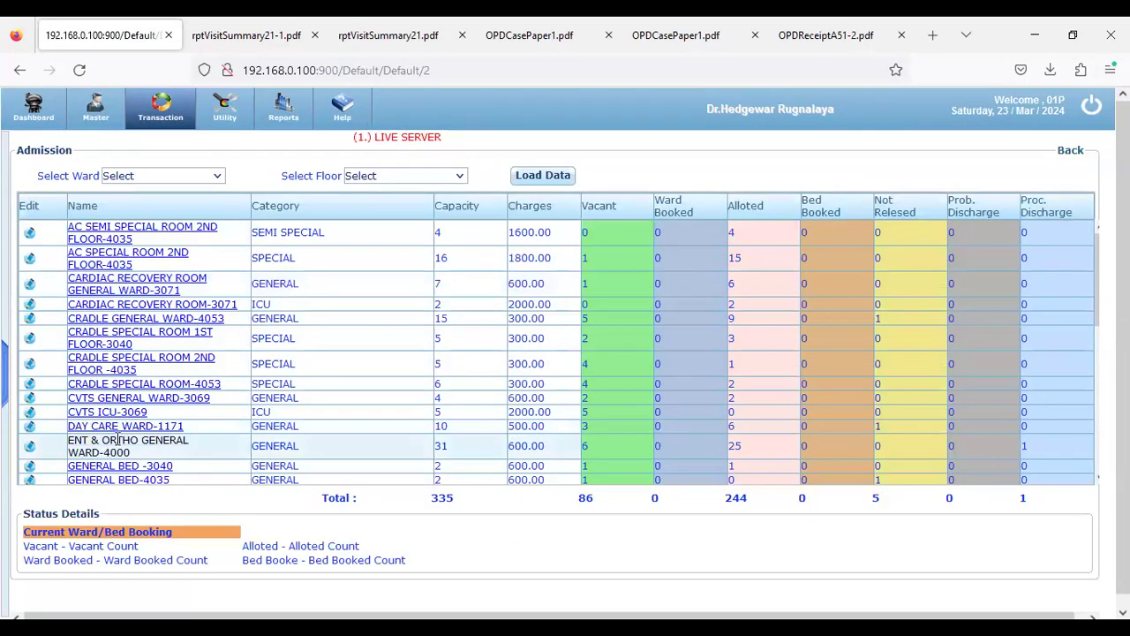
{"action": "scroll", "coordinate": [154, 393], "scroll_direction": "down", "scroll_amount": 2}
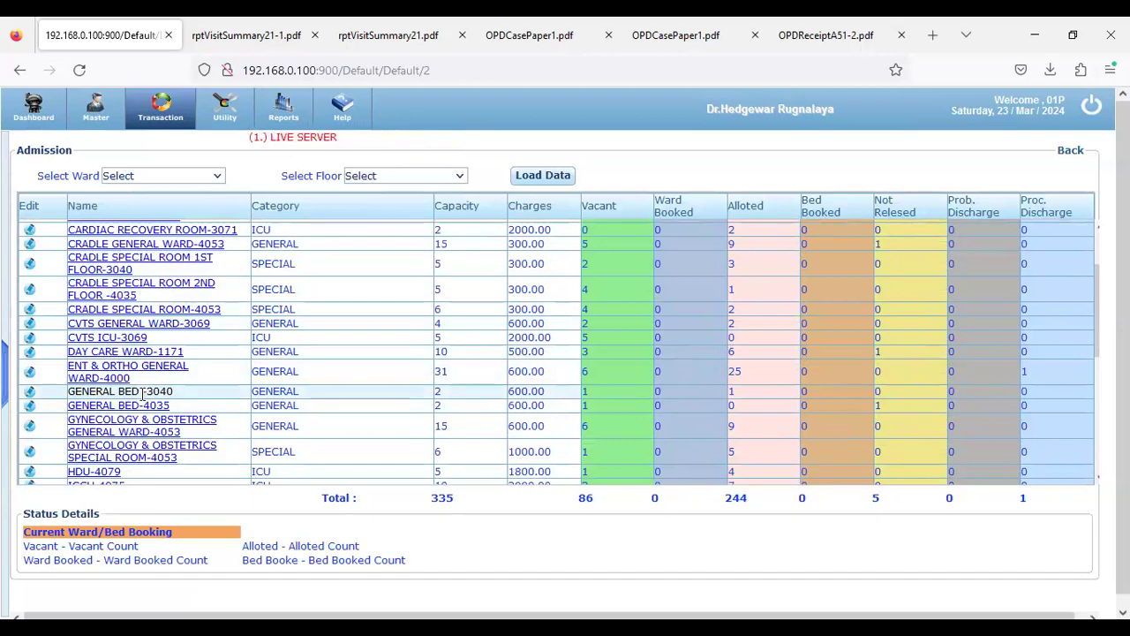
{"action": "left_click_drag", "start_coordinate": [69, 391], "coordinate": [174, 391]}
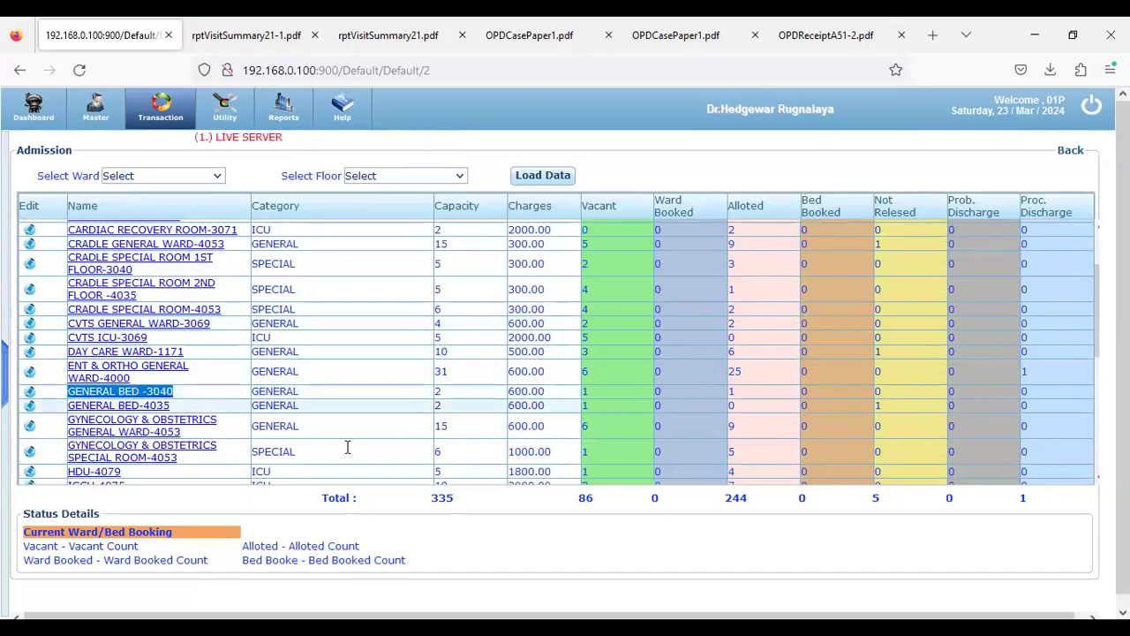
{"action": "double_click", "coordinate": [439, 498]}
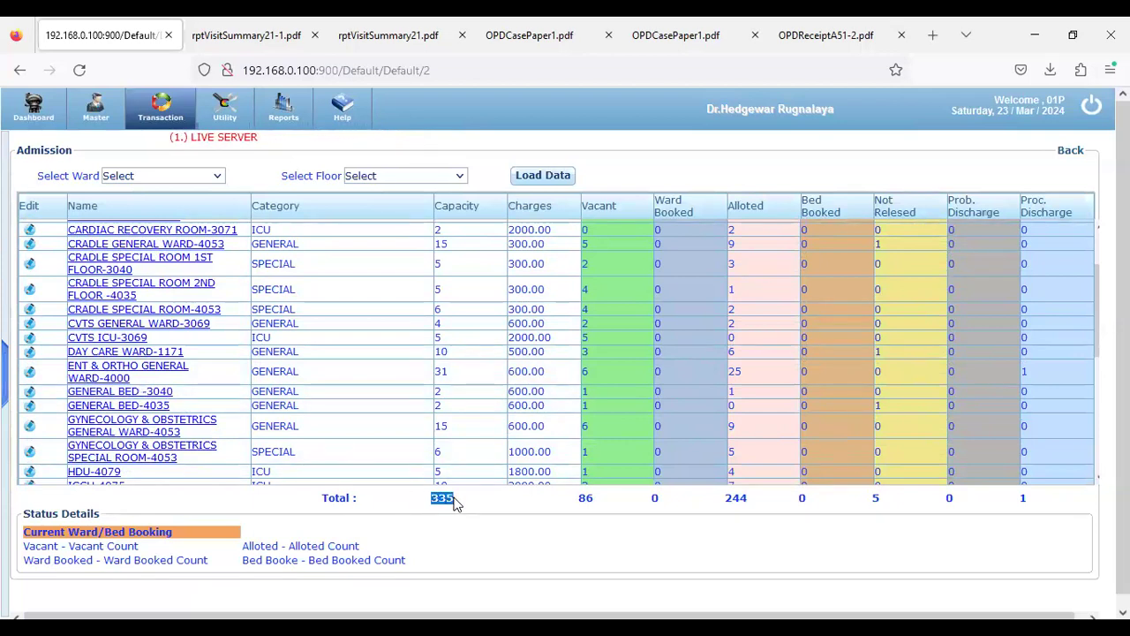
{"action": "double_click", "coordinate": [585, 498]}
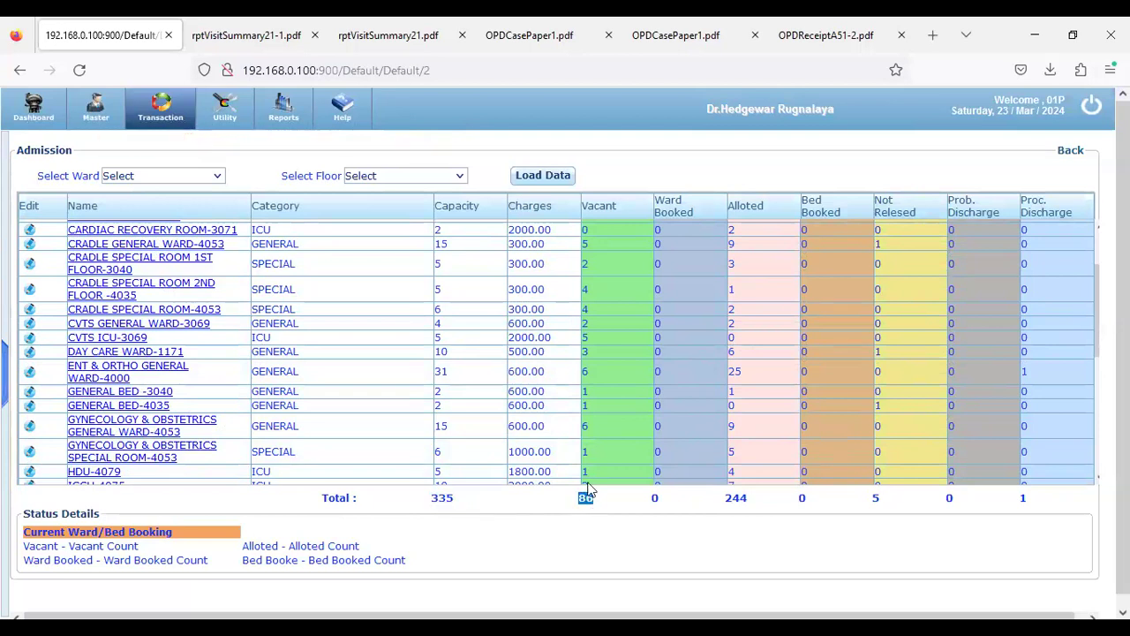
{"action": "left_click_drag", "start_coordinate": [431, 498], "coordinate": [439, 498]}
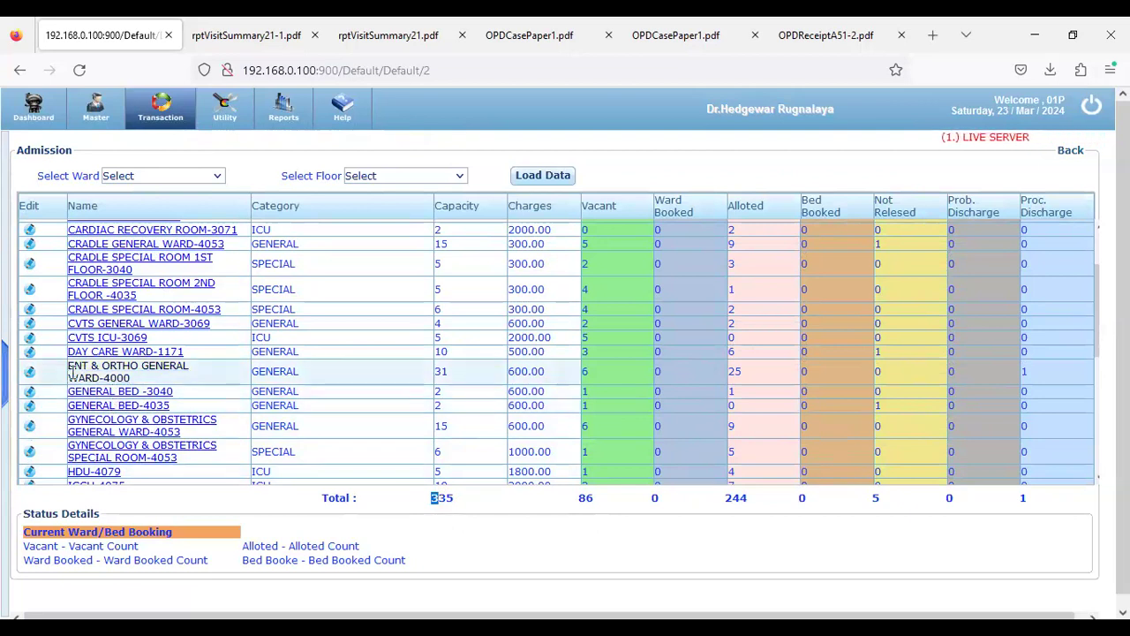
Open the ENT & ORTHO GENERAL WARD-4000 bed layout and book vacant bed B-ENTORTGW-08
{"action": "left_click", "coordinate": [30, 371]}
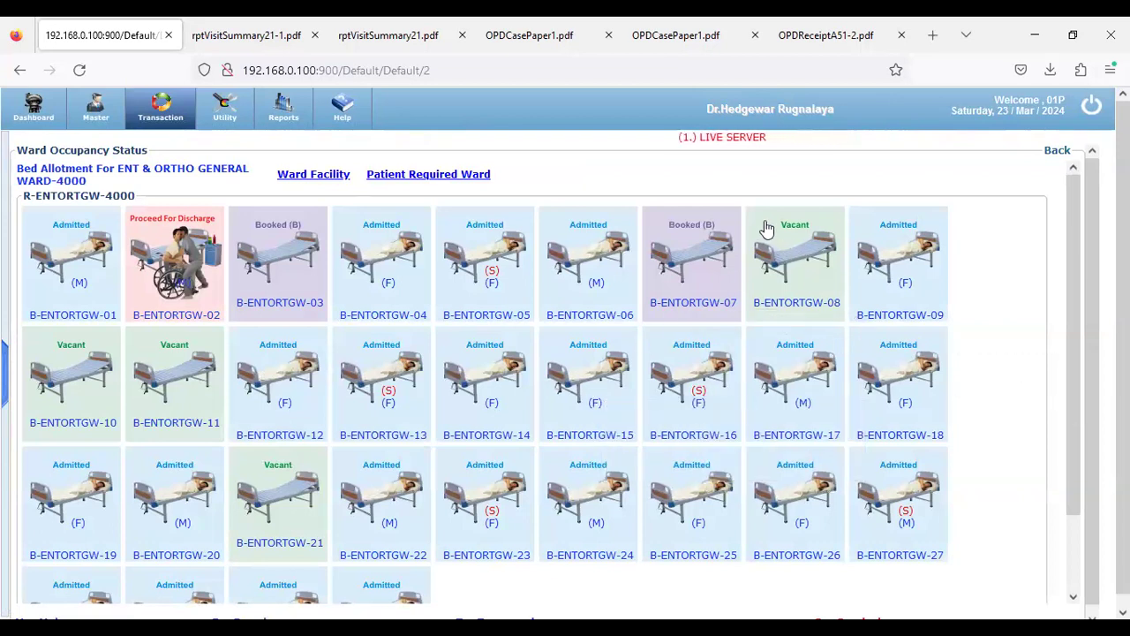
{"action": "mouse_move", "coordinate": [737, 302]}
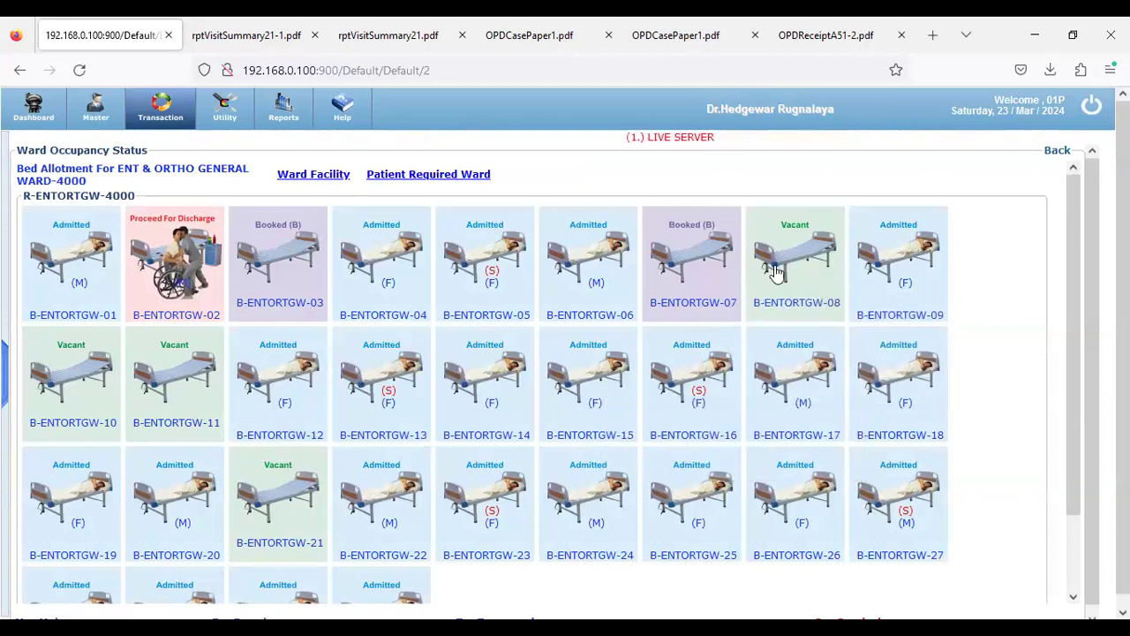
{"action": "mouse_move", "coordinate": [80, 280]}
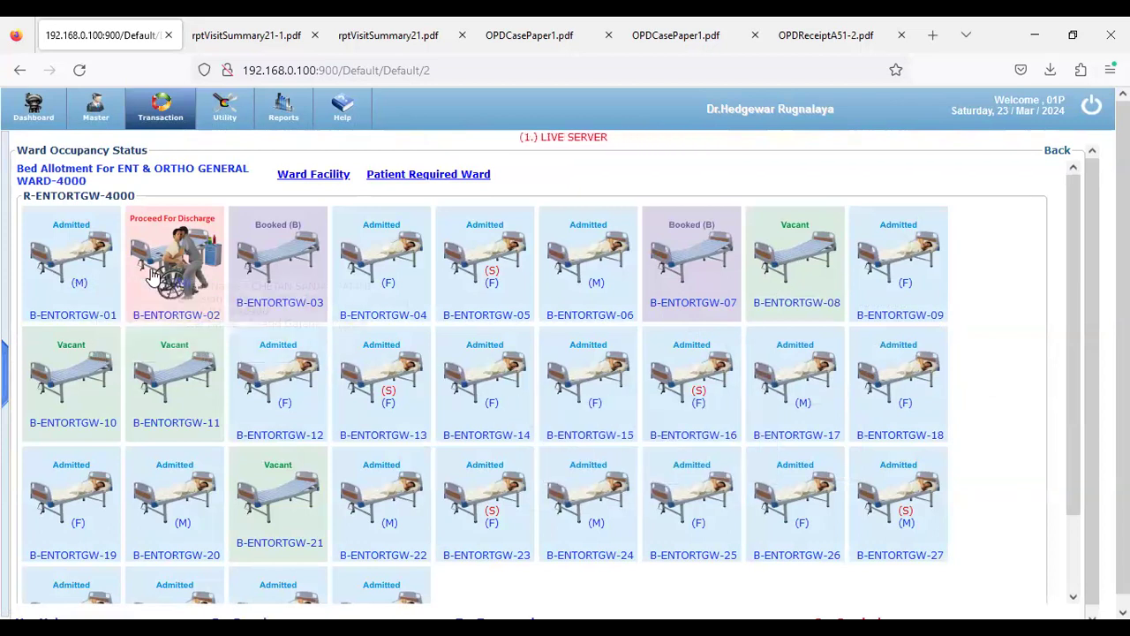
{"action": "mouse_move", "coordinate": [163, 271]}
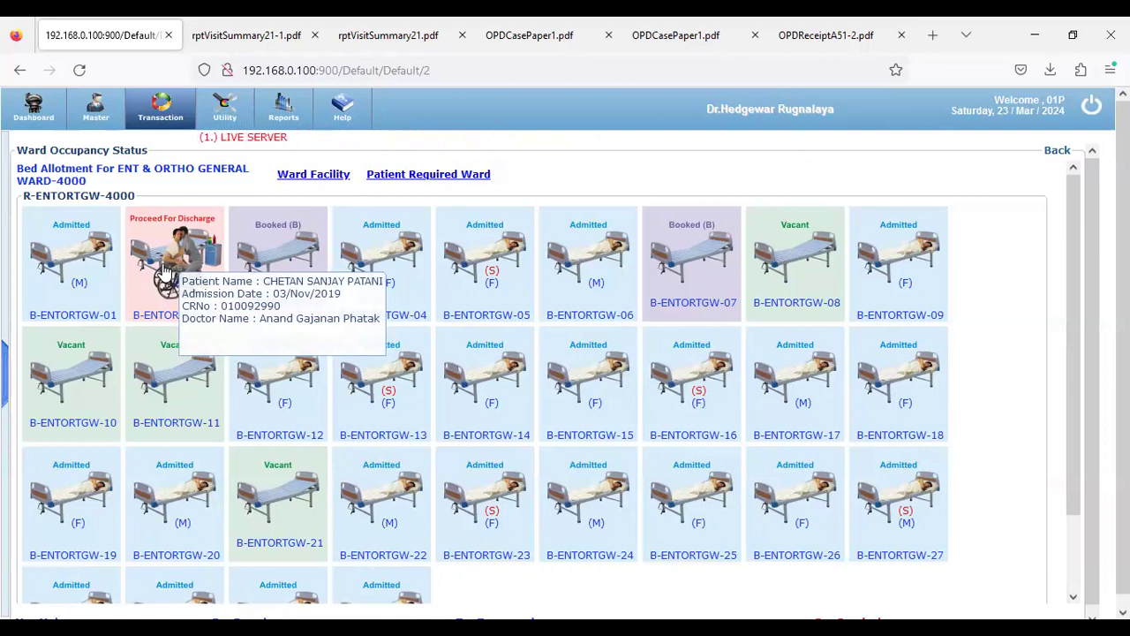
{"action": "mouse_move", "coordinate": [347, 276]}
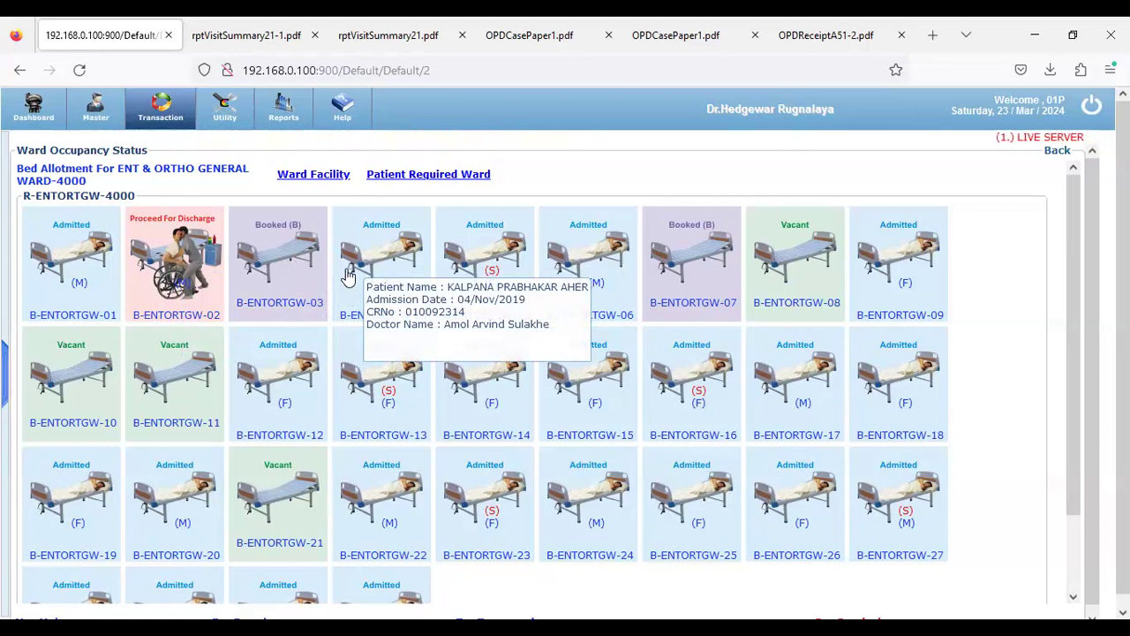
{"action": "left_click", "coordinate": [783, 269]}
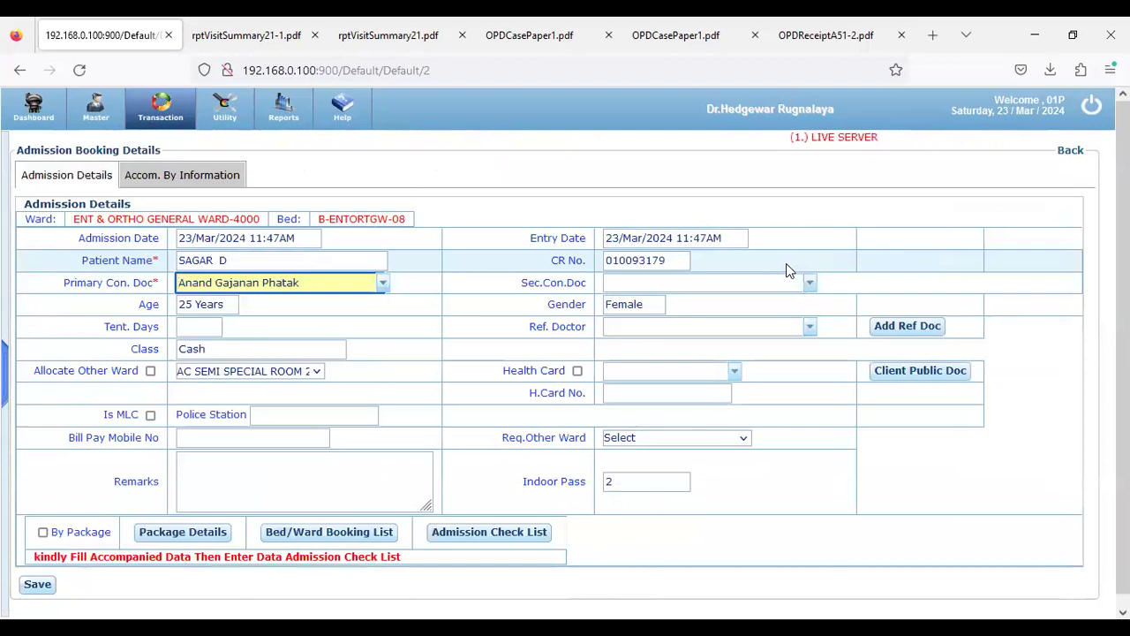
Keep the current consulting doctor and enter the accompanying relative's name, address and relation Sis
{"action": "left_click", "coordinate": [384, 284]}
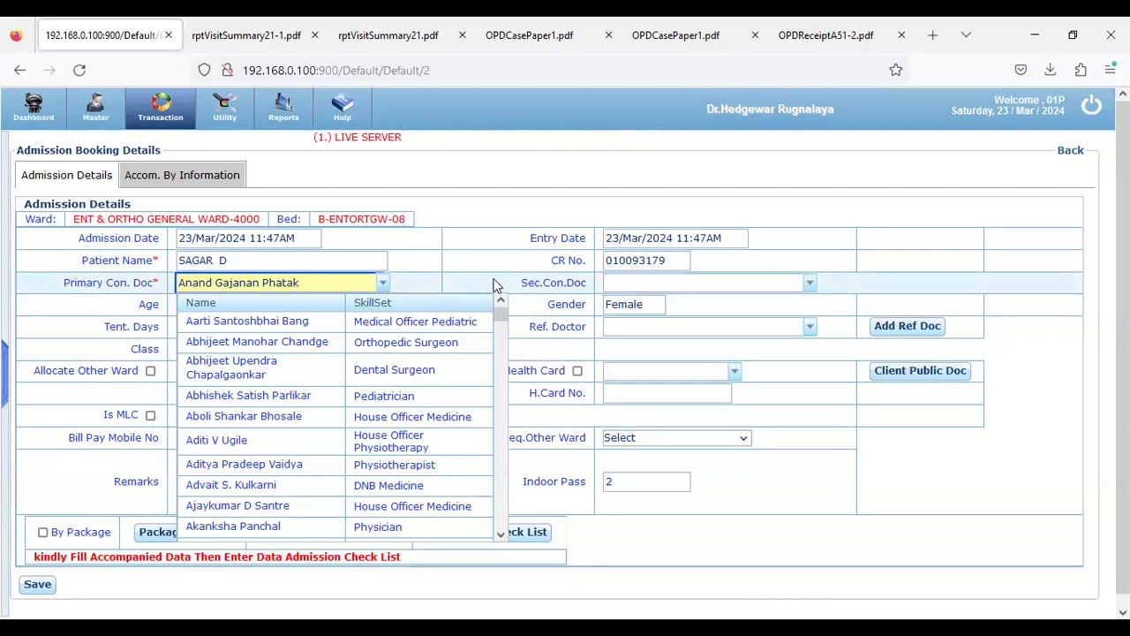
{"action": "left_click", "coordinate": [382, 284]}
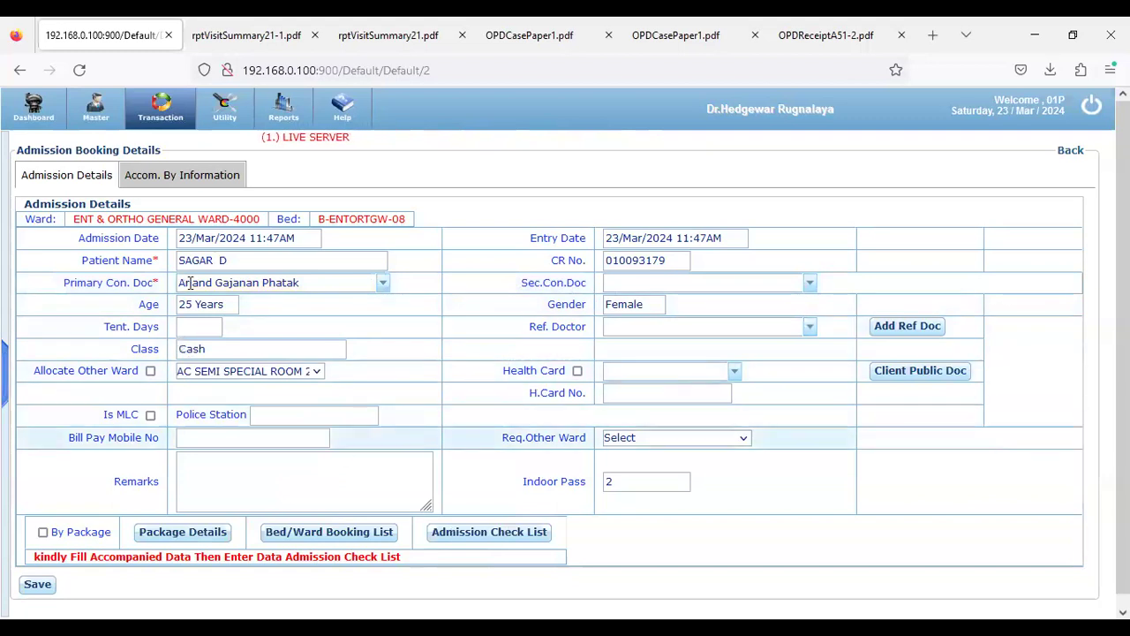
{"action": "left_click", "coordinate": [148, 180]}
{"action": "left_click", "coordinate": [150, 224]}
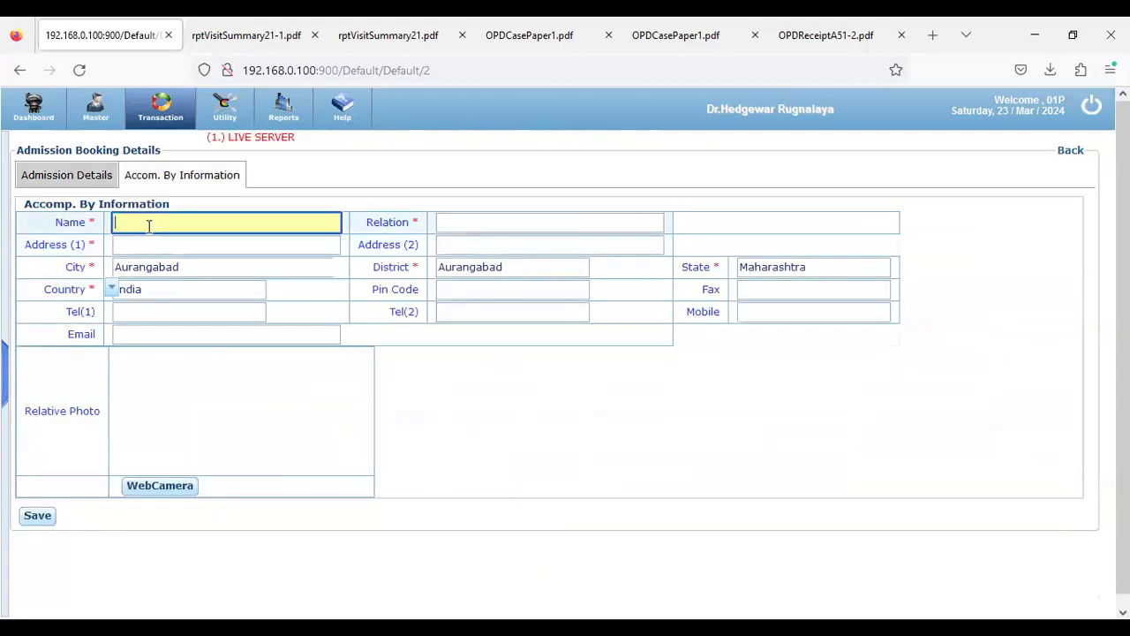
{"action": "type", "text": "Esha"}
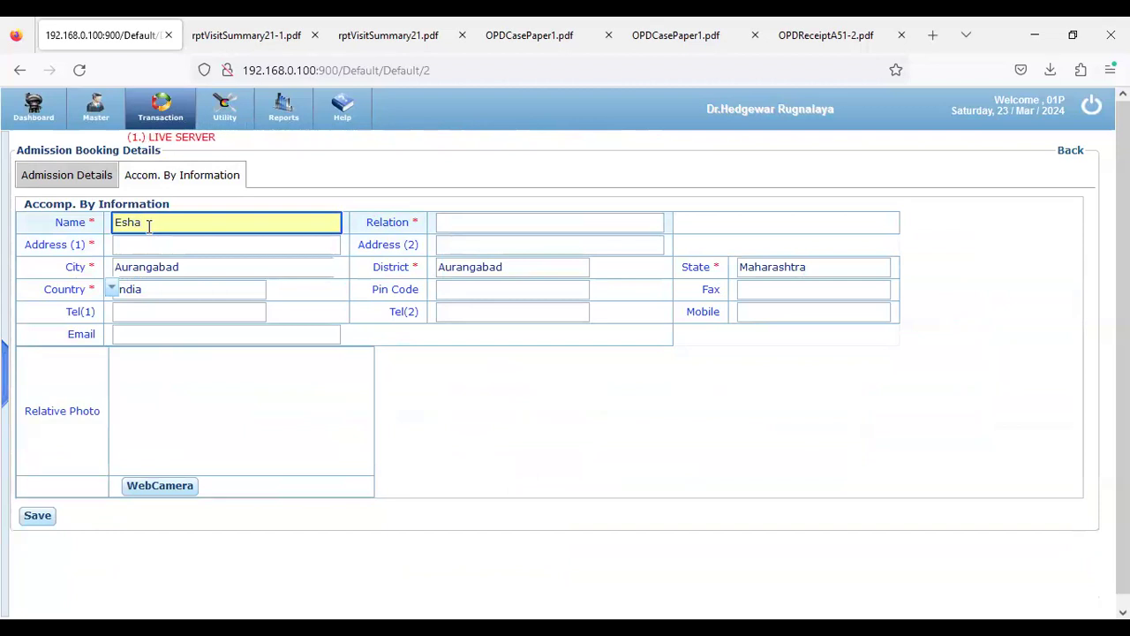
{"action": "left_click", "coordinate": [156, 245]}
{"action": "type", "text": "Pune"}
{"action": "left_click", "coordinate": [524, 220]}
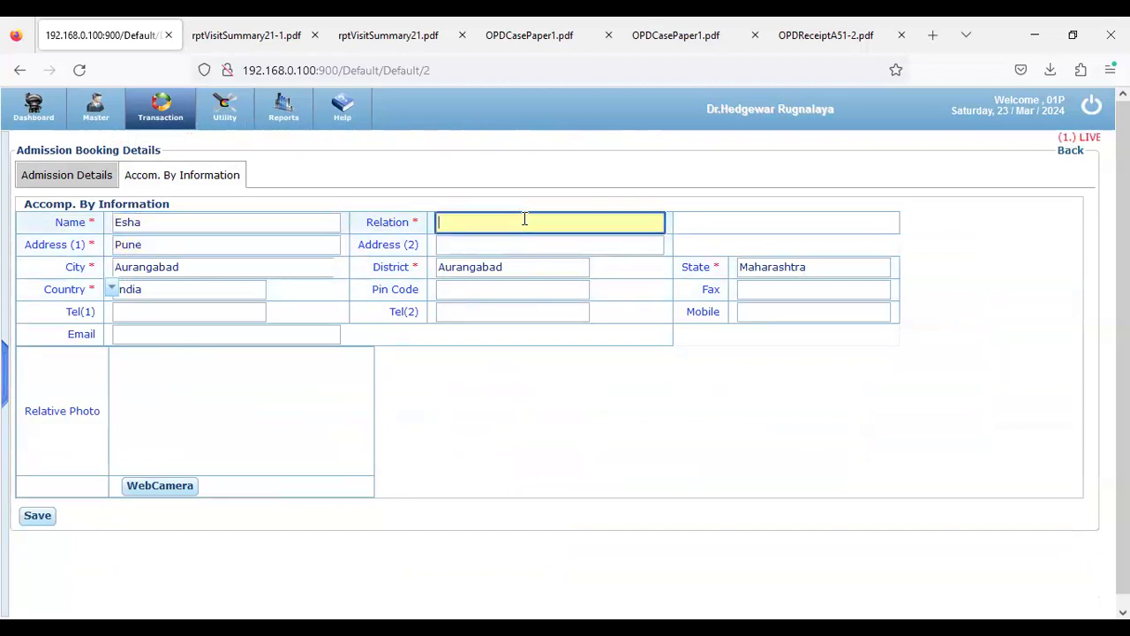
{"action": "type", "text": "Sis"}
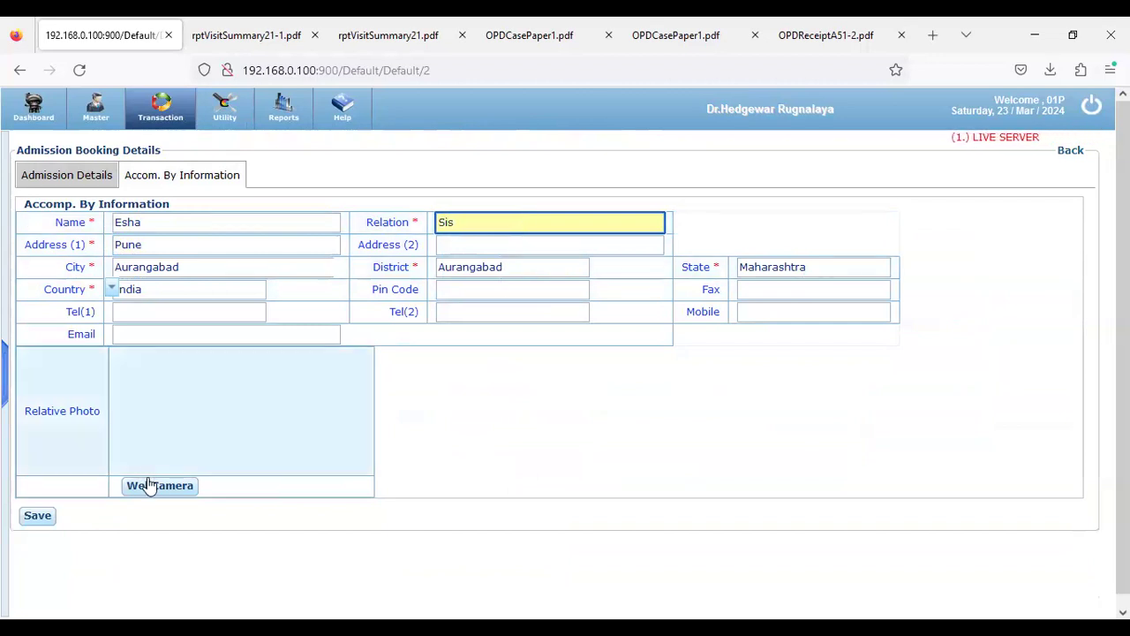
Tick the estimated-charges item in the Admission Check List and save the admission booking
{"action": "left_click", "coordinate": [76, 176]}
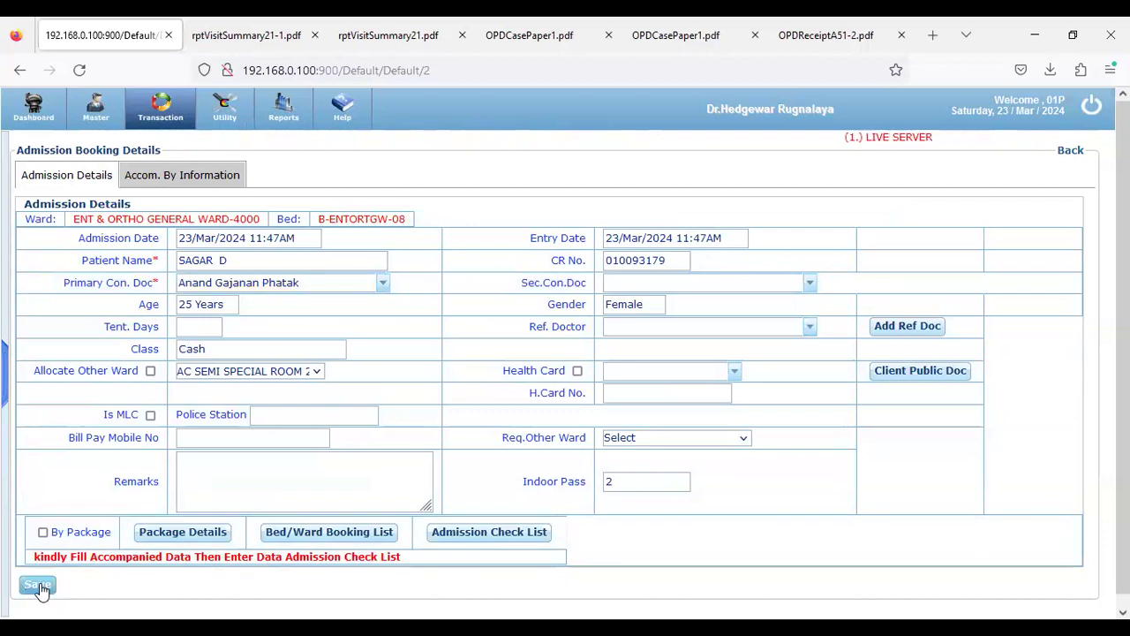
{"action": "left_click", "coordinate": [439, 537]}
{"action": "left_click", "coordinate": [94, 255]}
{"action": "left_click", "coordinate": [554, 485]}
{"action": "left_click", "coordinate": [40, 590]}
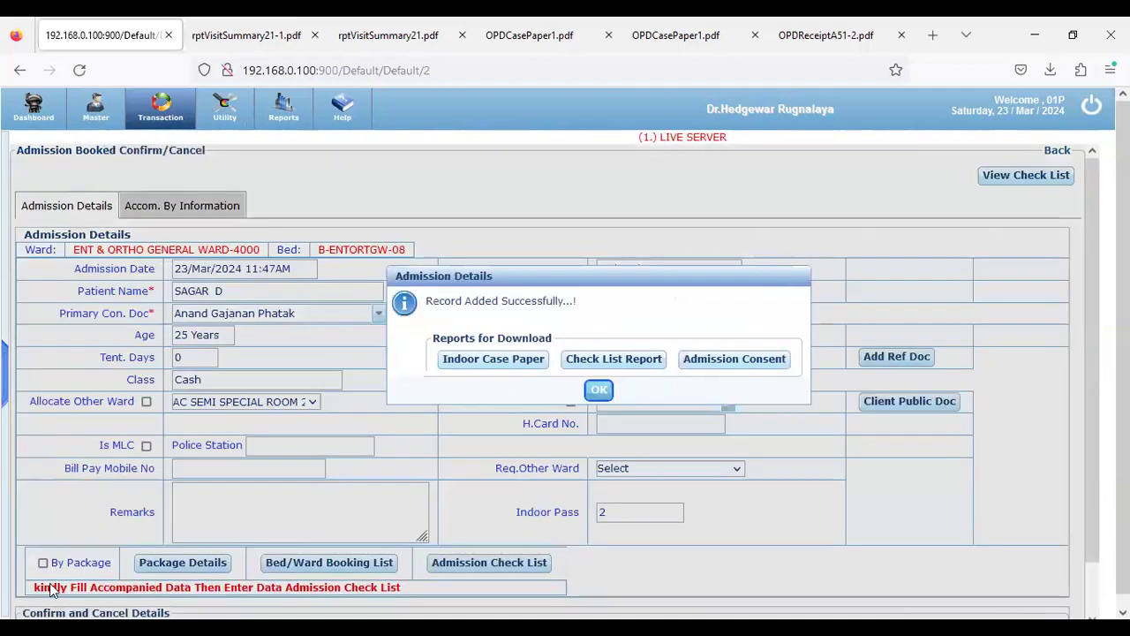
Generate IndoorCasePaper1-1.pdf for bed B-ENTORTGW-08, booked 23/Mar/2024, and read through it
{"action": "left_click", "coordinate": [521, 366]}
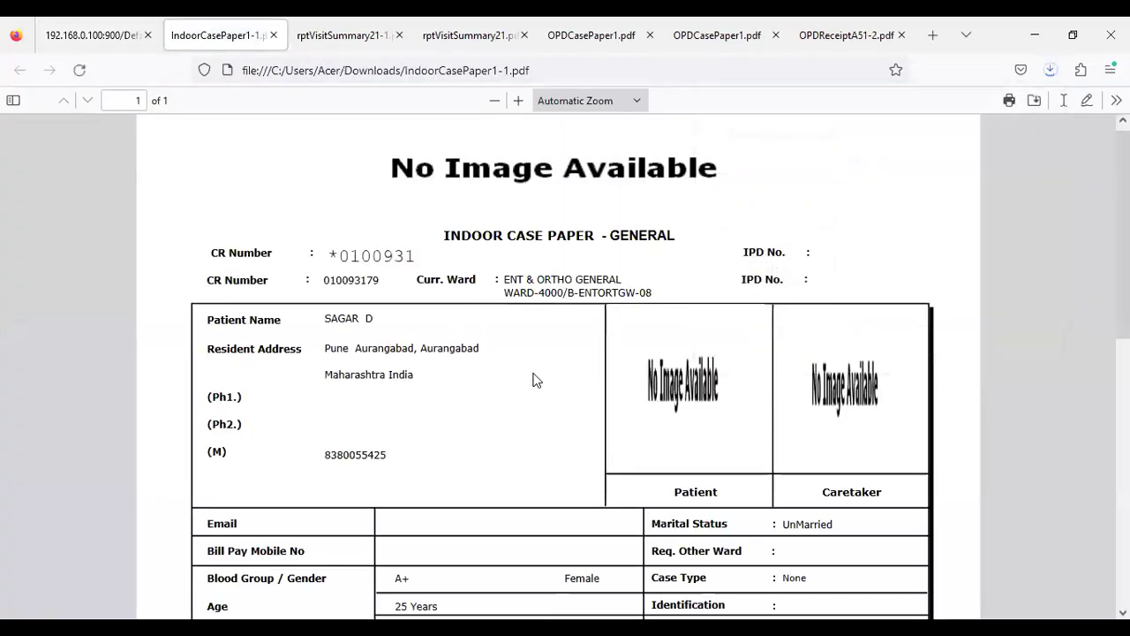
{"action": "scroll", "coordinate": [533, 380], "scroll_direction": "down", "scroll_amount": 2}
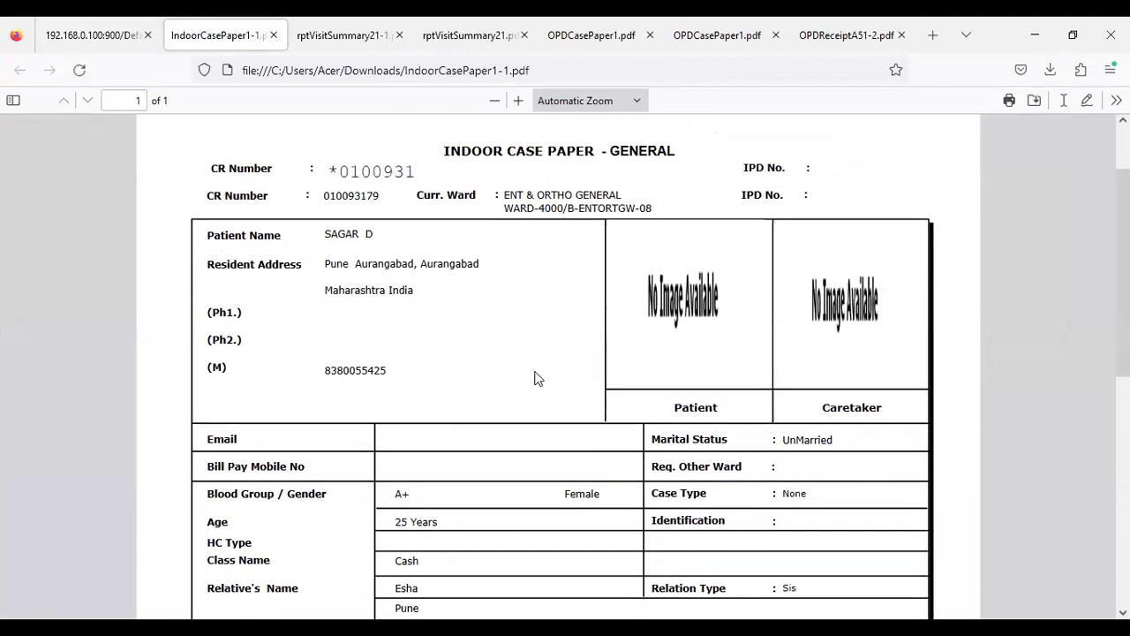
{"action": "scroll", "coordinate": [558, 375], "scroll_direction": "down", "scroll_amount": 2}
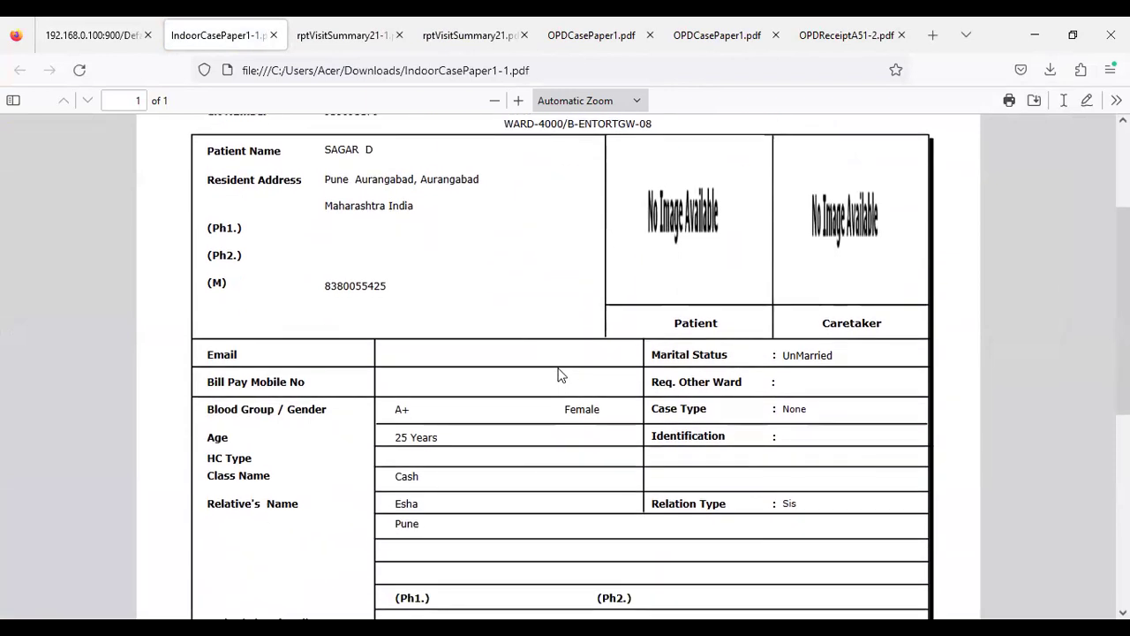
{"action": "scroll", "coordinate": [558, 375], "scroll_direction": "up", "scroll_amount": 2}
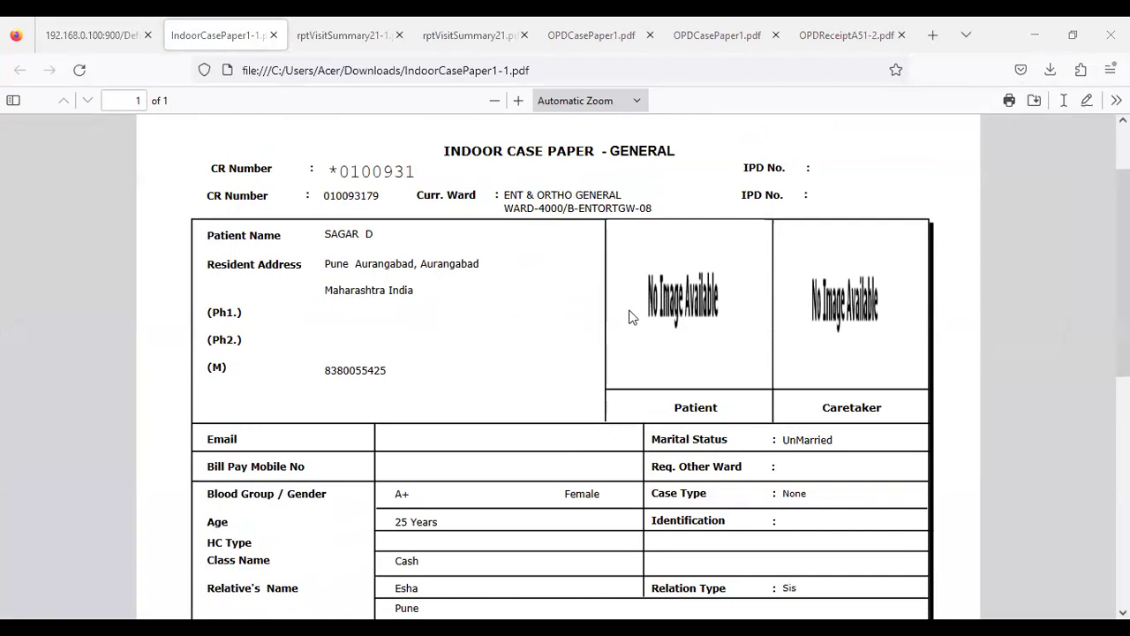
{"action": "scroll", "coordinate": [631, 397], "scroll_direction": "down", "scroll_amount": 5}
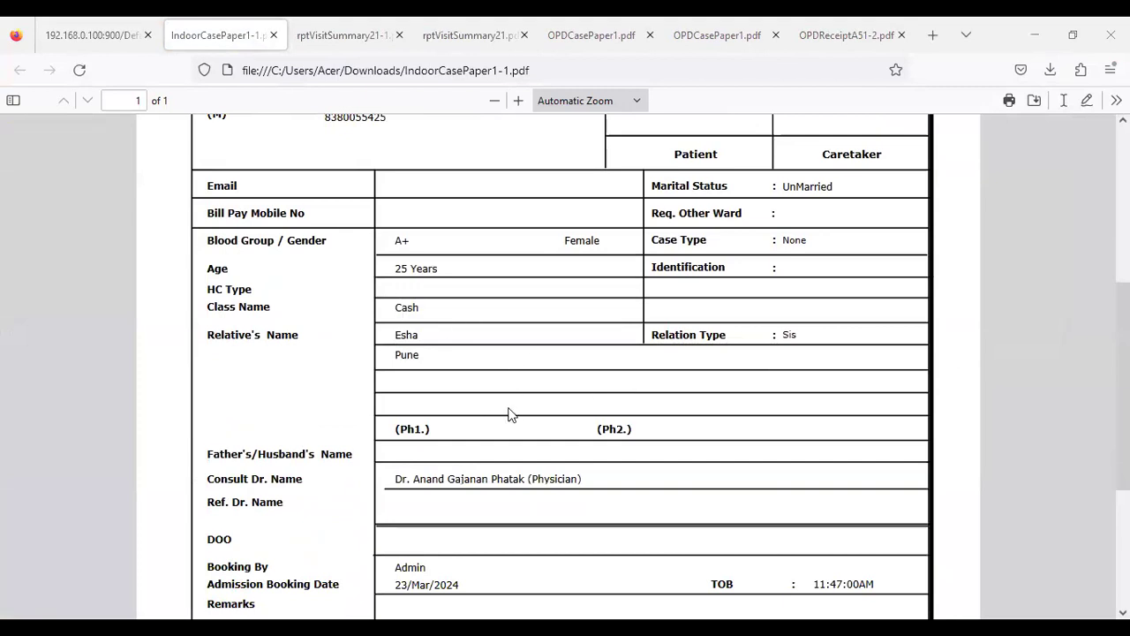
{"action": "scroll", "coordinate": [511, 414], "scroll_direction": "down", "scroll_amount": 2}
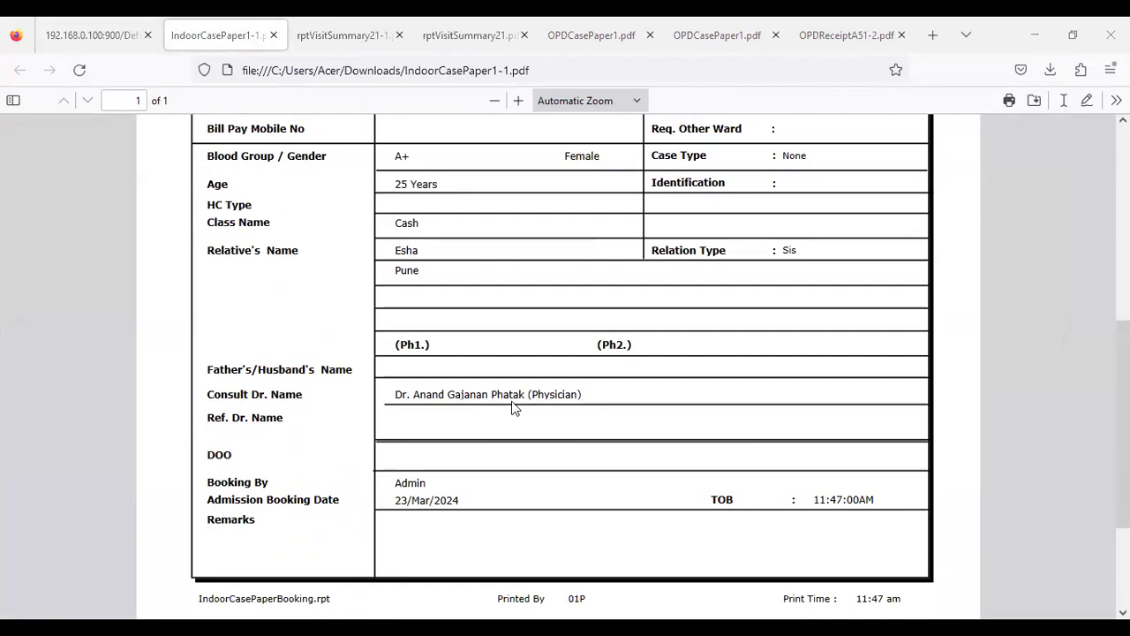
{"action": "scroll", "coordinate": [511, 408], "scroll_direction": "down", "scroll_amount": 3}
{"action": "scroll", "coordinate": [511, 408], "scroll_direction": "up", "scroll_amount": 2}
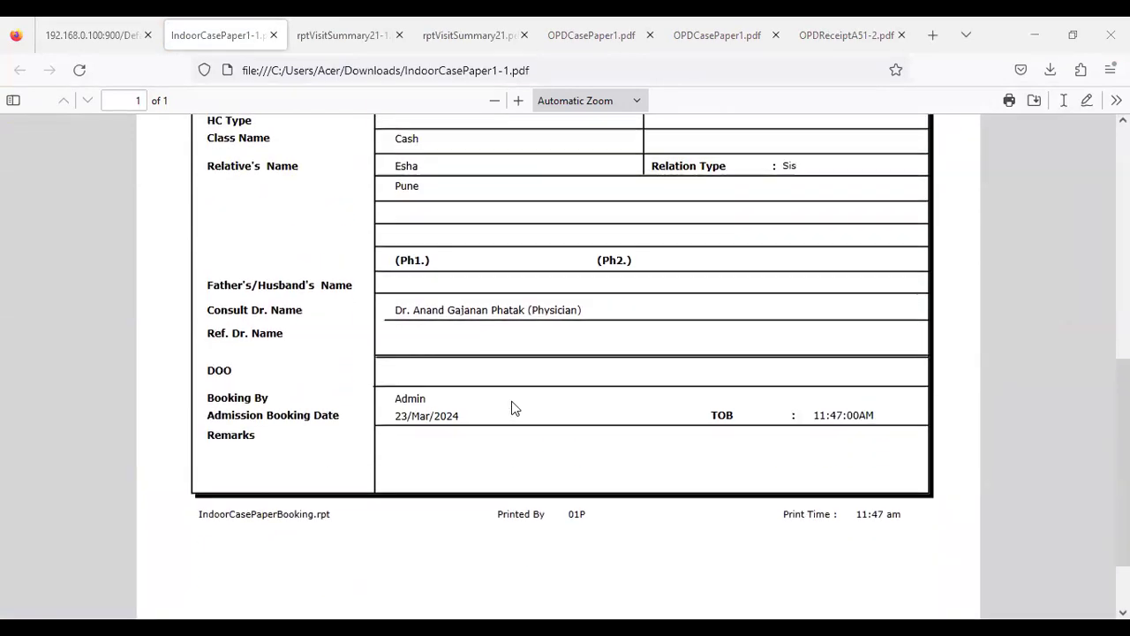
{"action": "scroll", "coordinate": [511, 407], "scroll_direction": "up", "scroll_amount": 2}
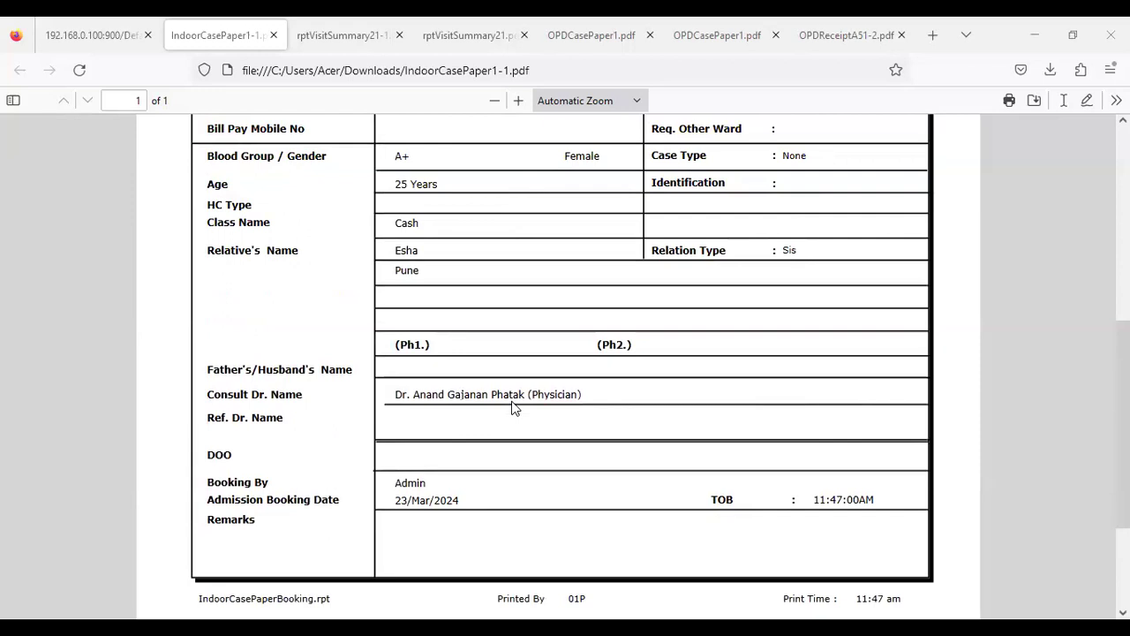
{"action": "scroll", "coordinate": [514, 408], "scroll_direction": "up", "scroll_amount": 2}
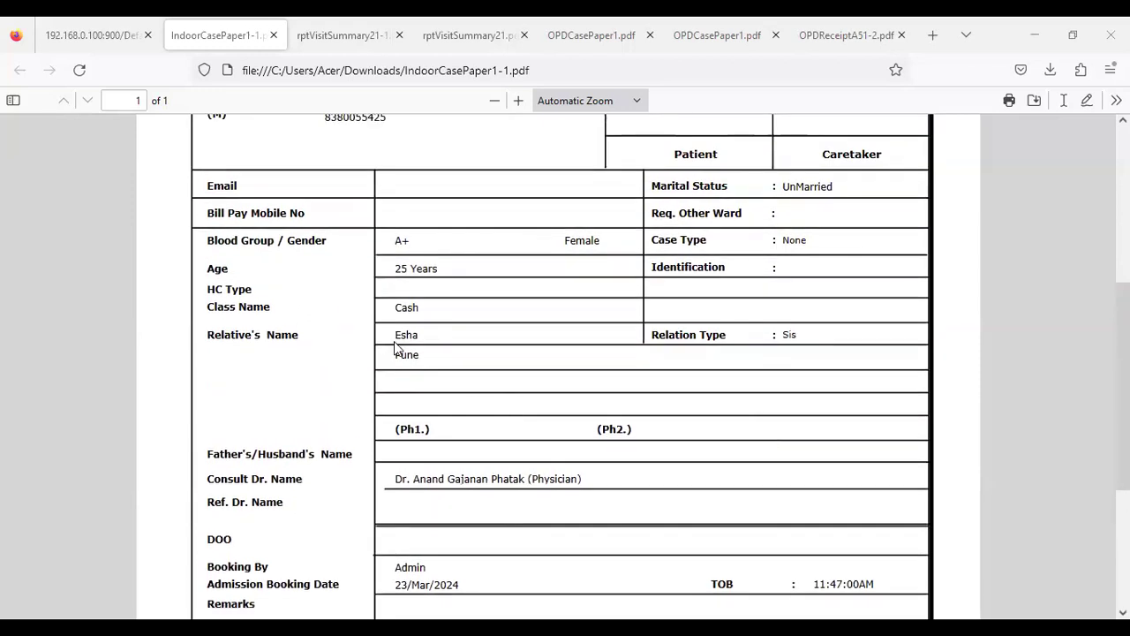
{"action": "scroll", "coordinate": [404, 353], "scroll_direction": "up", "scroll_amount": 4}
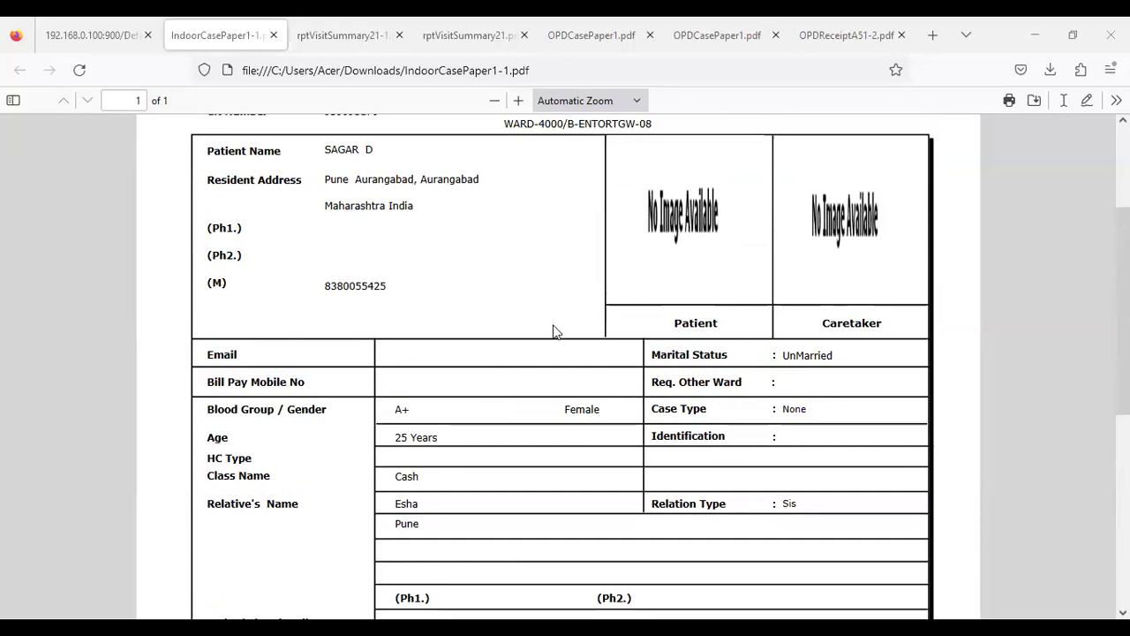
{"action": "scroll", "coordinate": [600, 344], "scroll_direction": "up", "scroll_amount": 2}
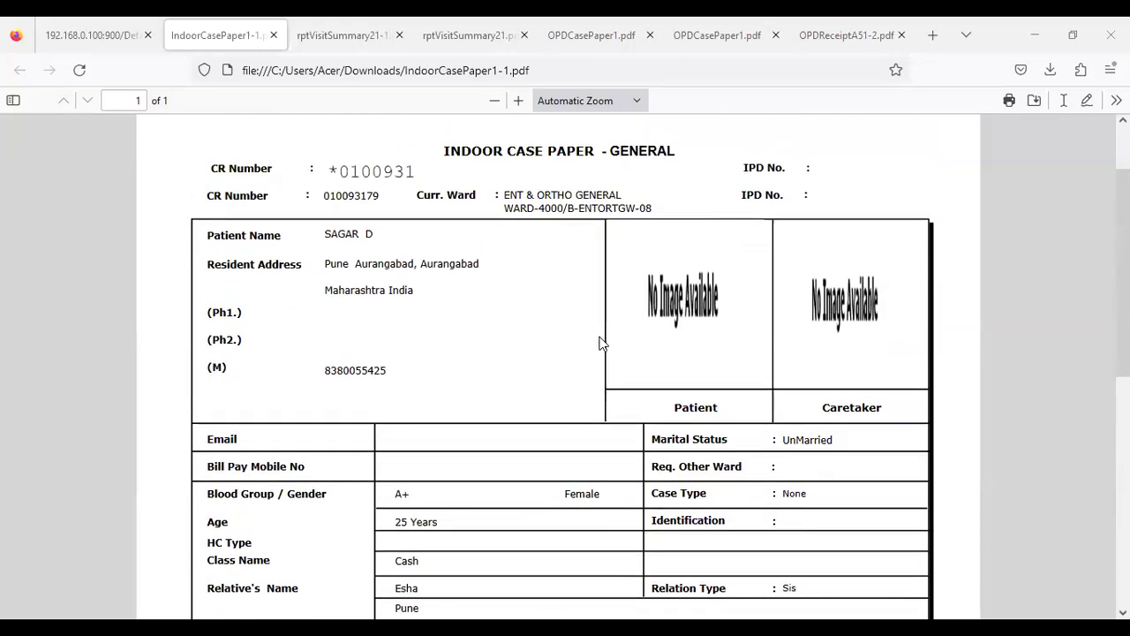
{"action": "scroll", "coordinate": [599, 348], "scroll_direction": "down", "scroll_amount": 2}
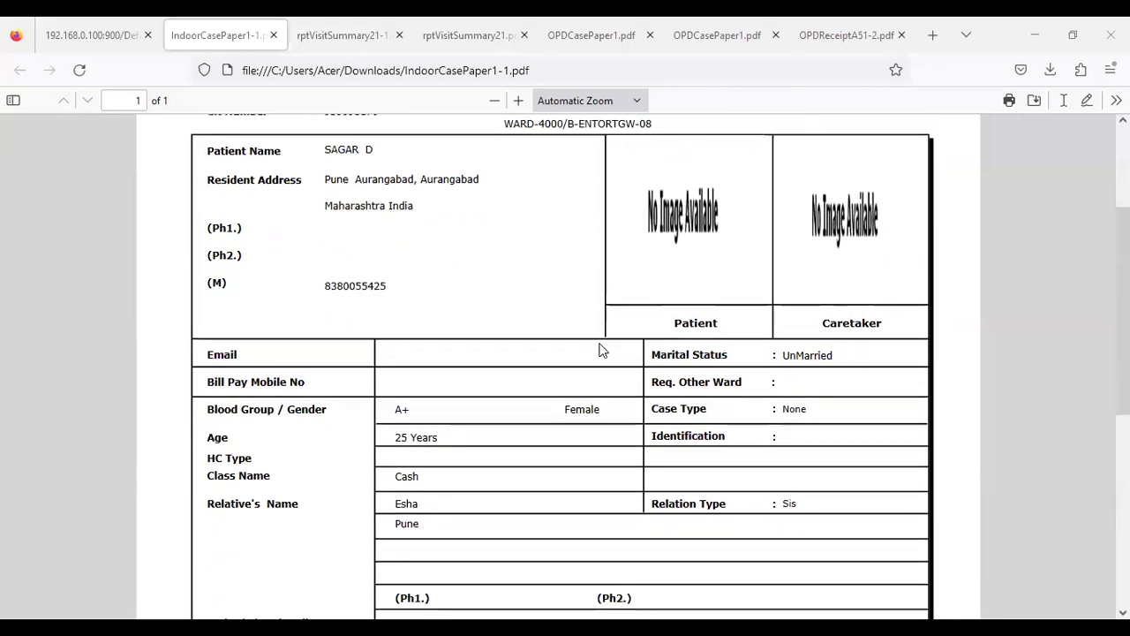
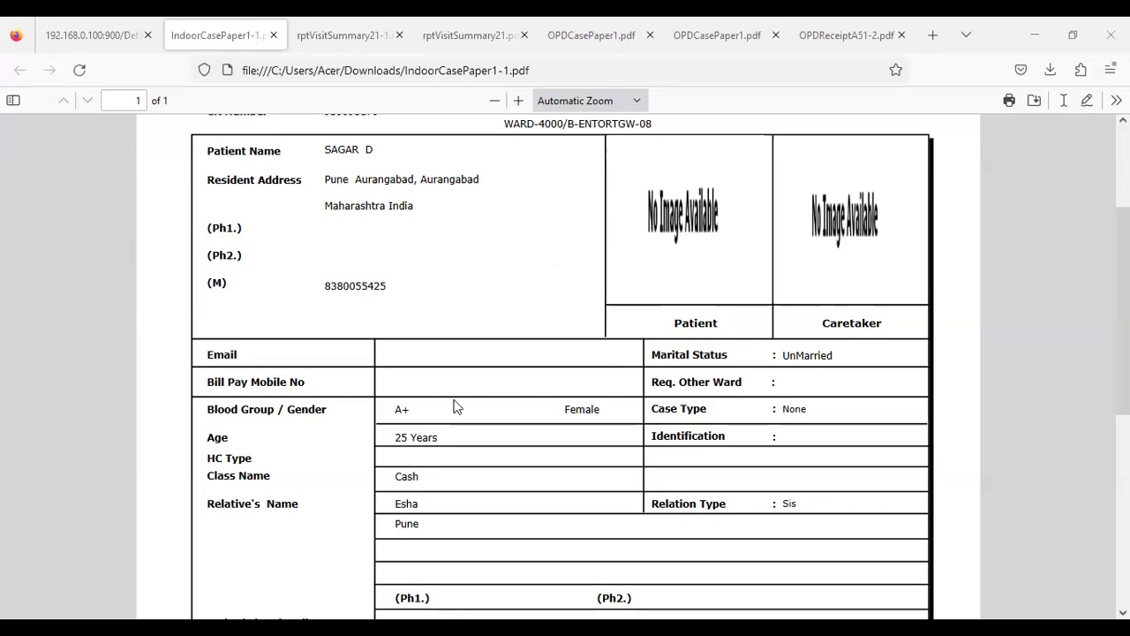
Review the Indoor Case Paper PDF down to the Ref. Dr. Name row, then return to the admission dialog
{"action": "scroll", "coordinate": [456, 405], "scroll_direction": "down", "scroll_amount": 2}
{"action": "scroll", "coordinate": [456, 405], "scroll_direction": "down", "scroll_amount": 2}
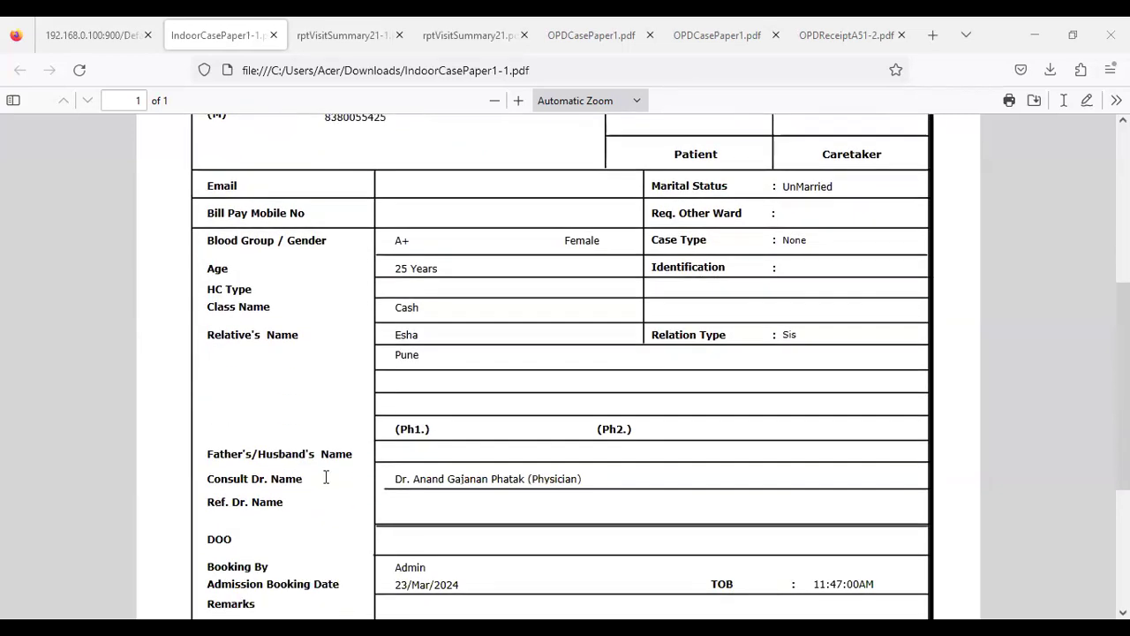
{"action": "left_click_drag", "start_coordinate": [205, 505], "coordinate": [235, 507]}
{"action": "left_click", "coordinate": [235, 507]}
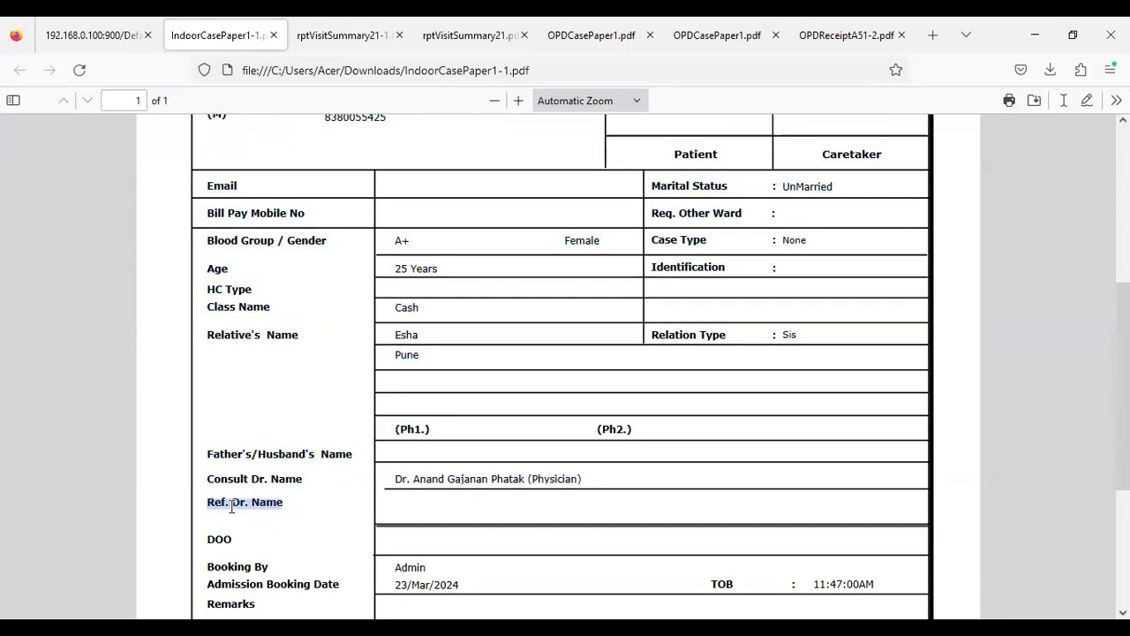
{"action": "left_click", "coordinate": [120, 37]}
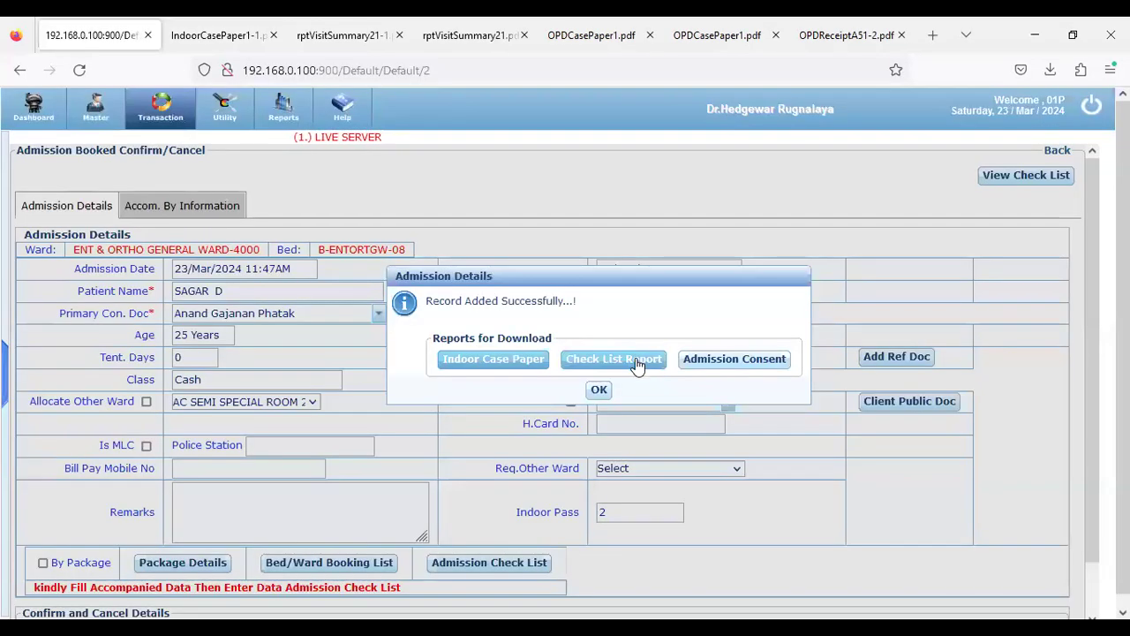
Download the Admission Consent PDF and inspect its title and the patient's CR Number
{"action": "left_click", "coordinate": [696, 369]}
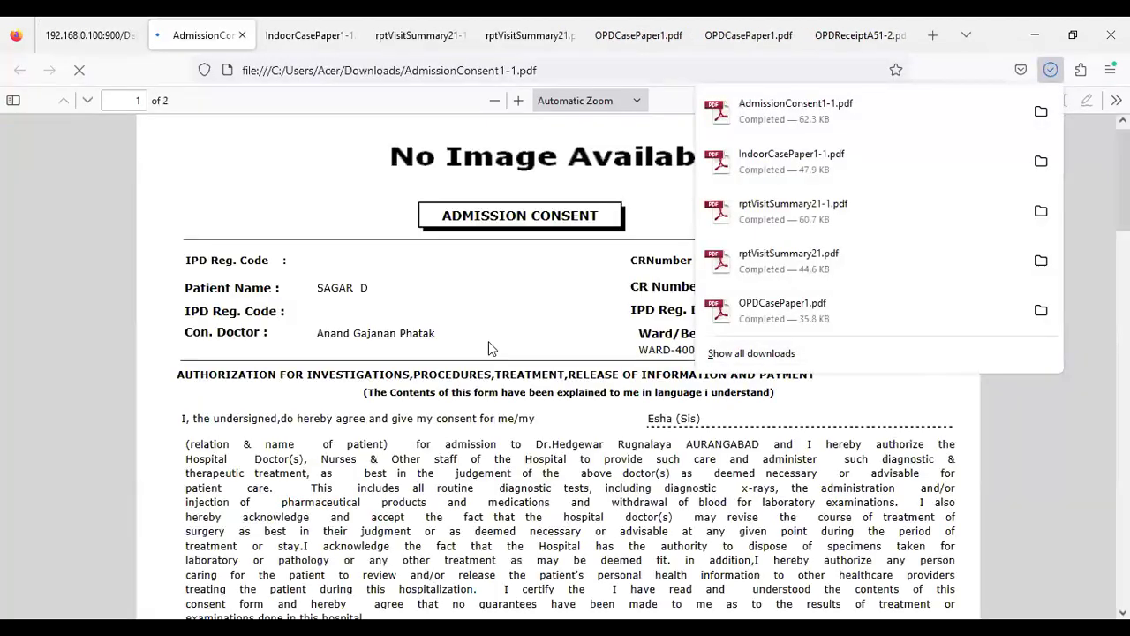
{"action": "left_click", "coordinate": [488, 340]}
{"action": "left_click_drag", "start_coordinate": [447, 218], "coordinate": [590, 218]}
{"action": "left_click", "coordinate": [793, 285]}
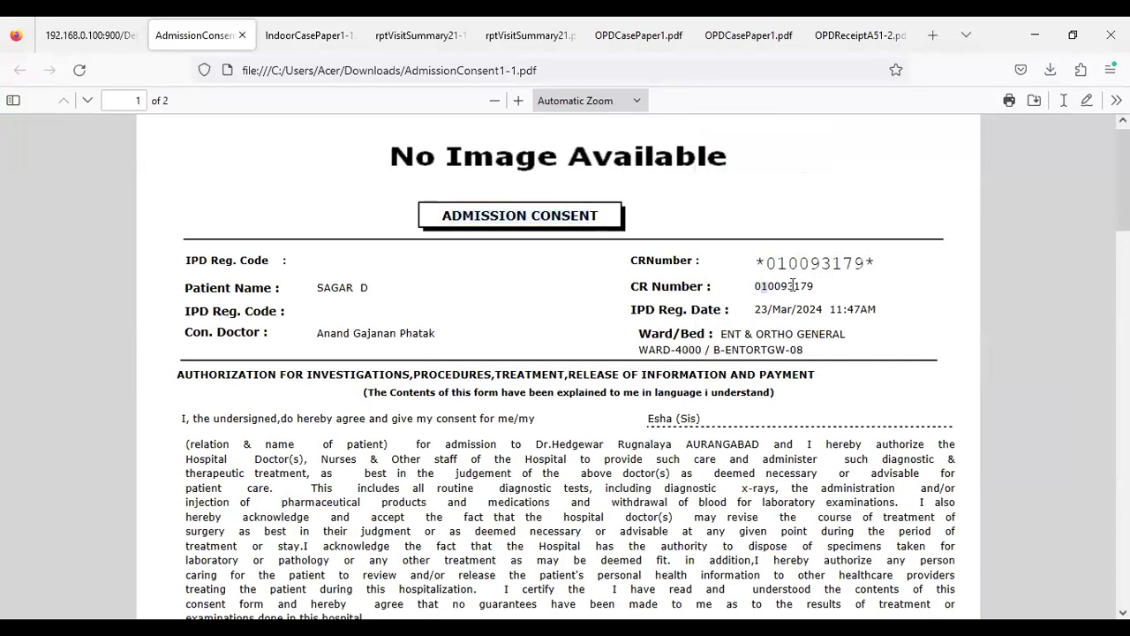
{"action": "double_click", "coordinate": [789, 286]}
{"action": "left_click", "coordinate": [563, 309]}
Read through page 2 of the consent form and return to the hospital app
{"action": "scroll", "coordinate": [532, 419], "scroll_direction": "down", "scroll_amount": 8}
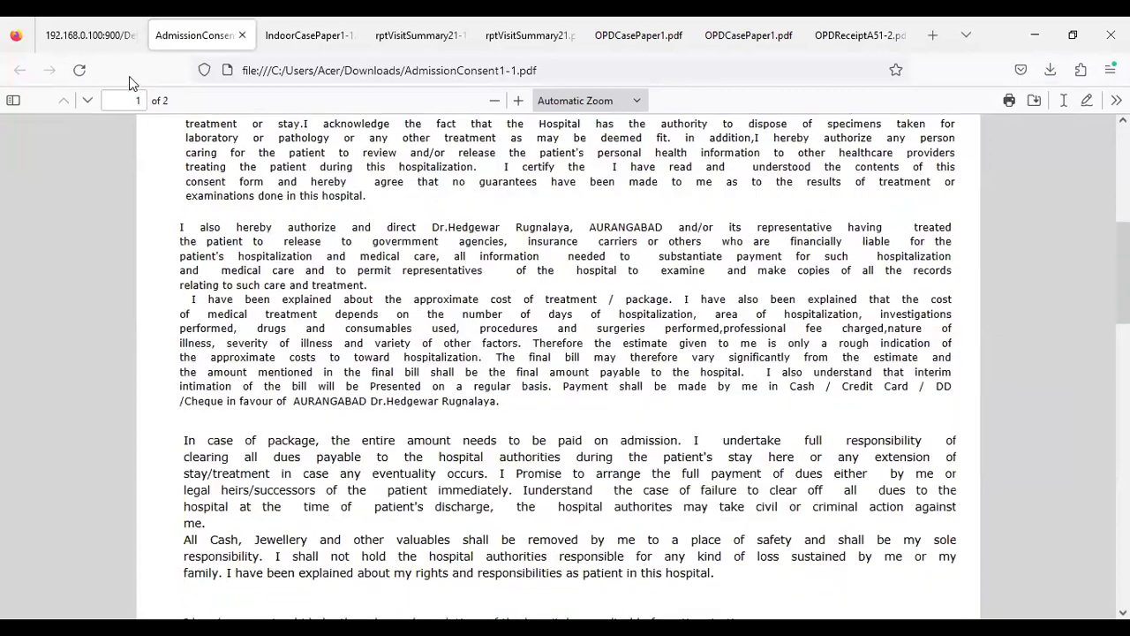
{"action": "scroll", "coordinate": [523, 348], "scroll_direction": "down", "scroll_amount": 5}
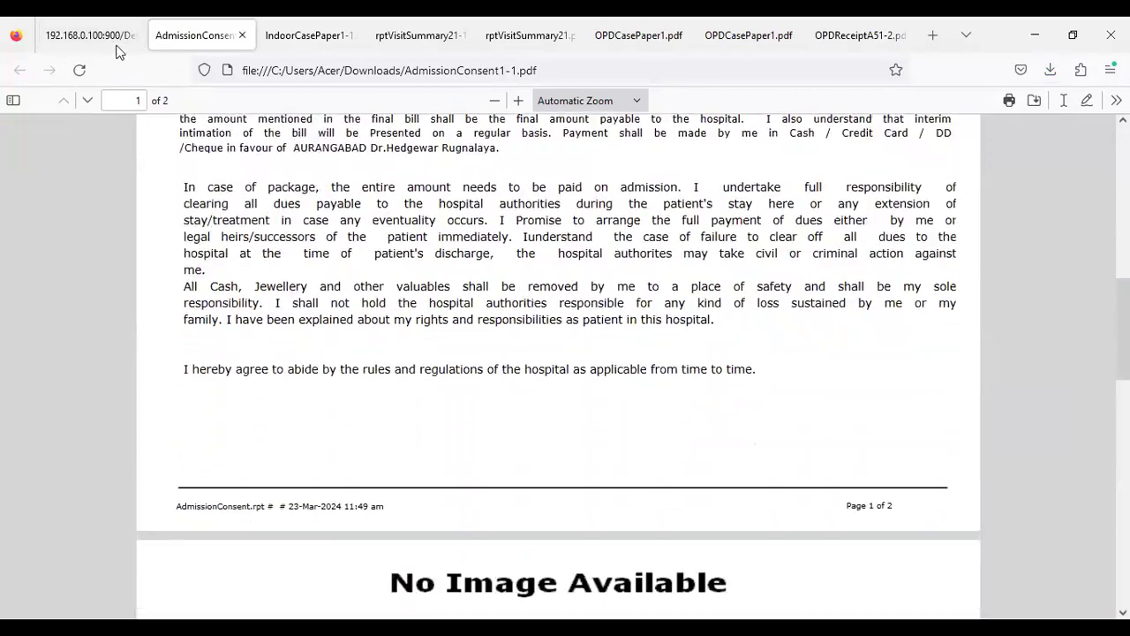
{"action": "left_click", "coordinate": [113, 40]}
{"action": "scroll", "coordinate": [615, 446], "scroll_direction": "down", "scroll_amount": 5}
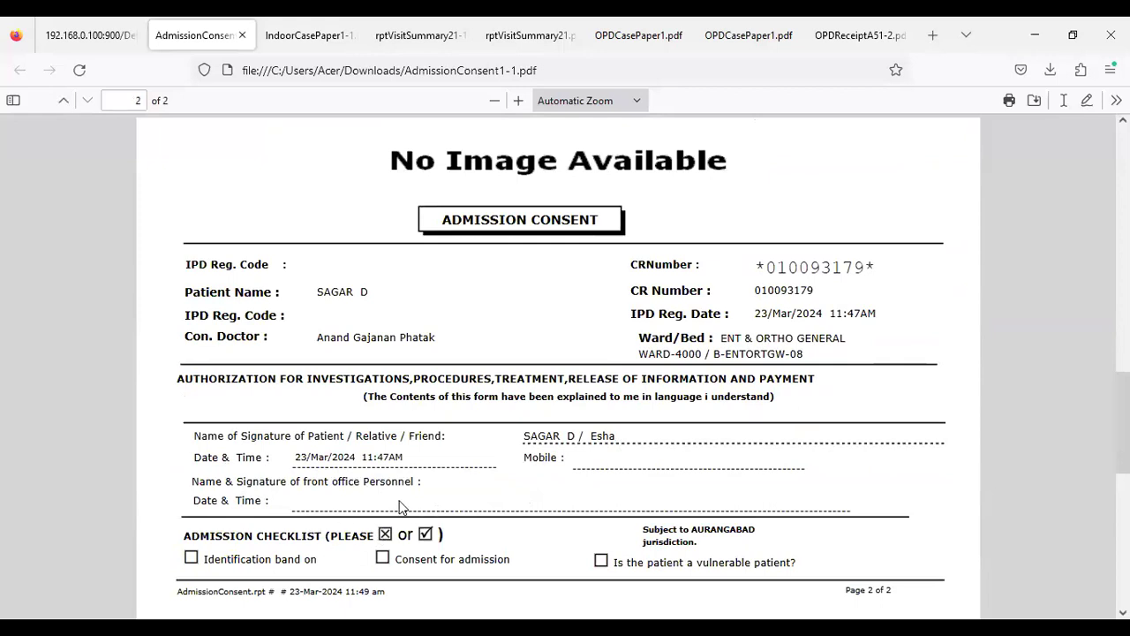
{"action": "left_click", "coordinate": [103, 40]}
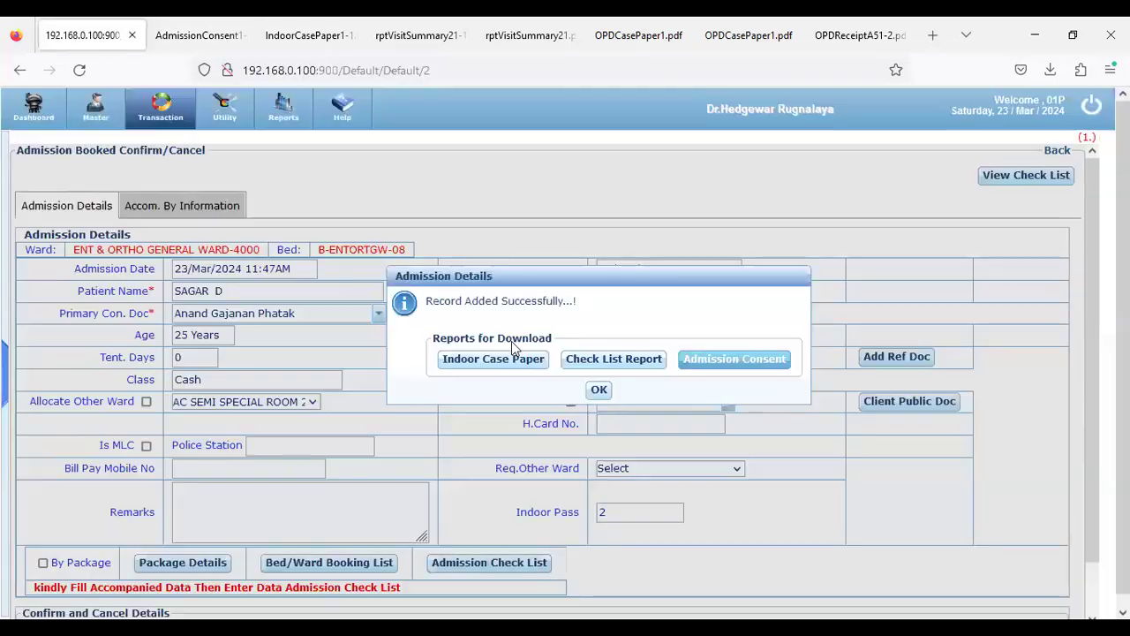
Dismiss the Record Added confirmation and browse the Reception transaction dashboard tiles
{"action": "left_click", "coordinate": [599, 391]}
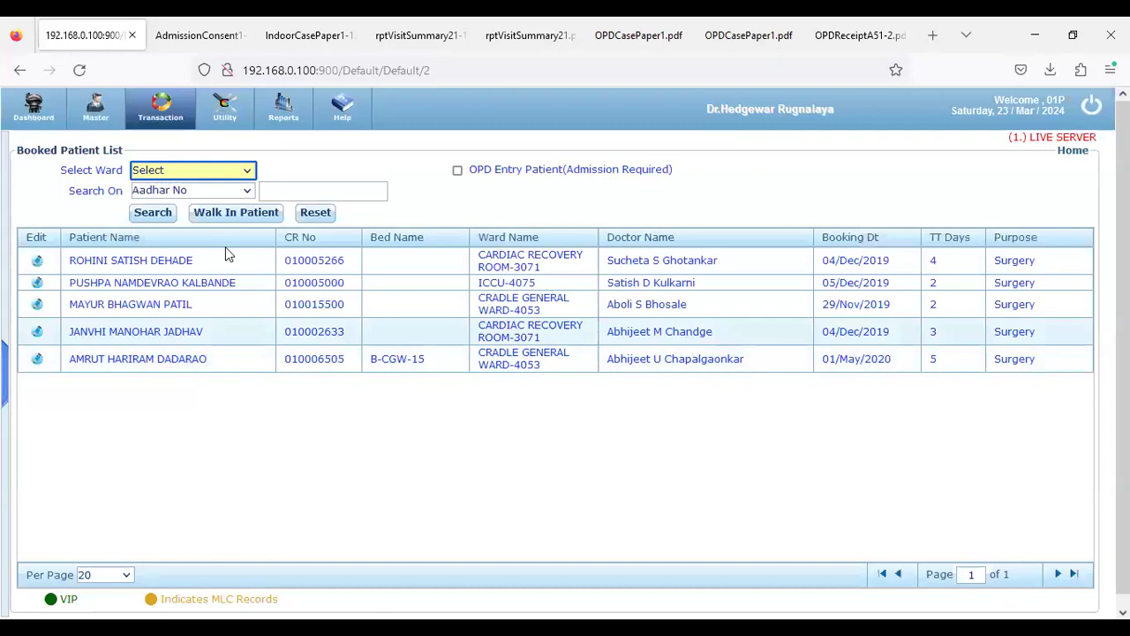
{"action": "left_click", "coordinate": [162, 115]}
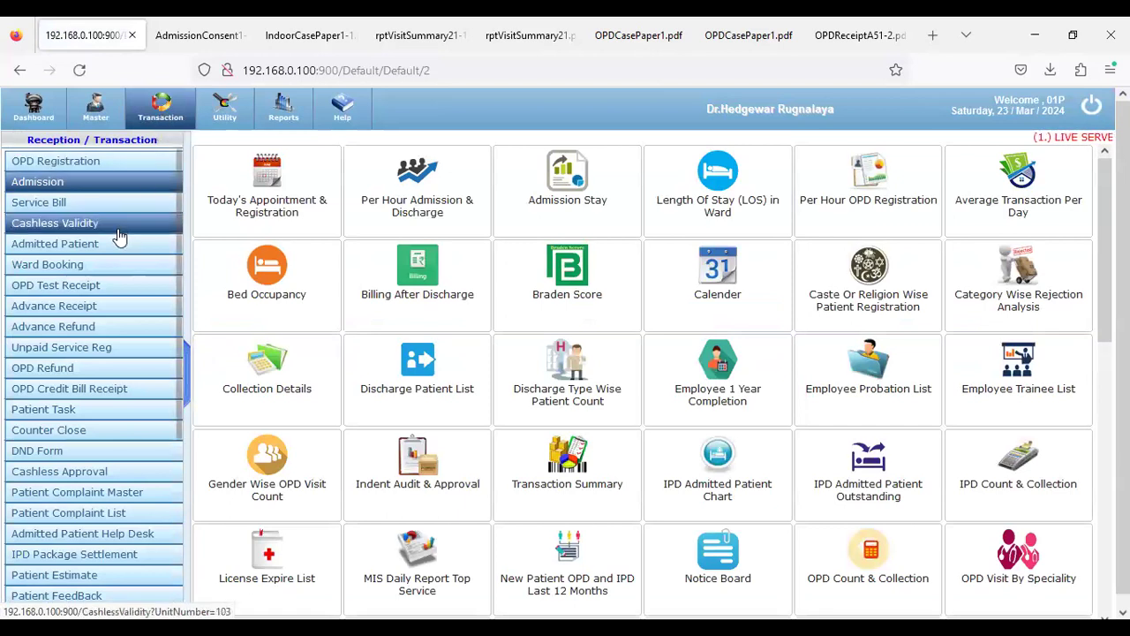
{"action": "scroll", "coordinate": [124, 240], "scroll_direction": "down", "scroll_amount": 5}
{"action": "scroll", "coordinate": [124, 243], "scroll_direction": "down", "scroll_amount": 1}
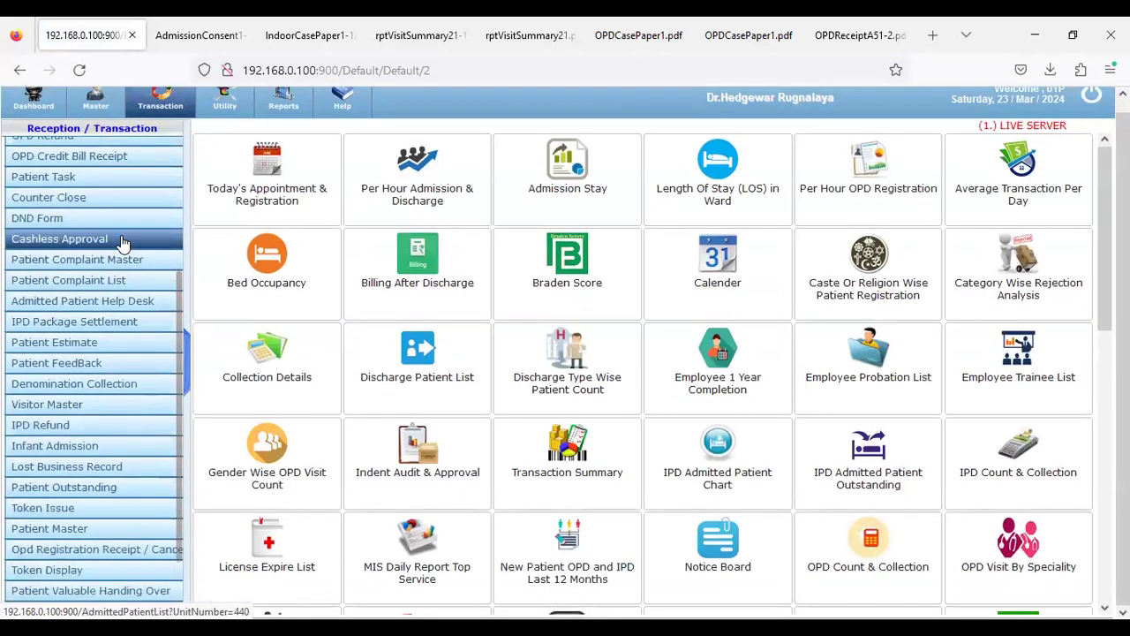
{"action": "scroll", "coordinate": [124, 243], "scroll_direction": "up", "scroll_amount": 4}
{"action": "scroll", "coordinate": [124, 243], "scroll_direction": "up", "scroll_amount": 2}
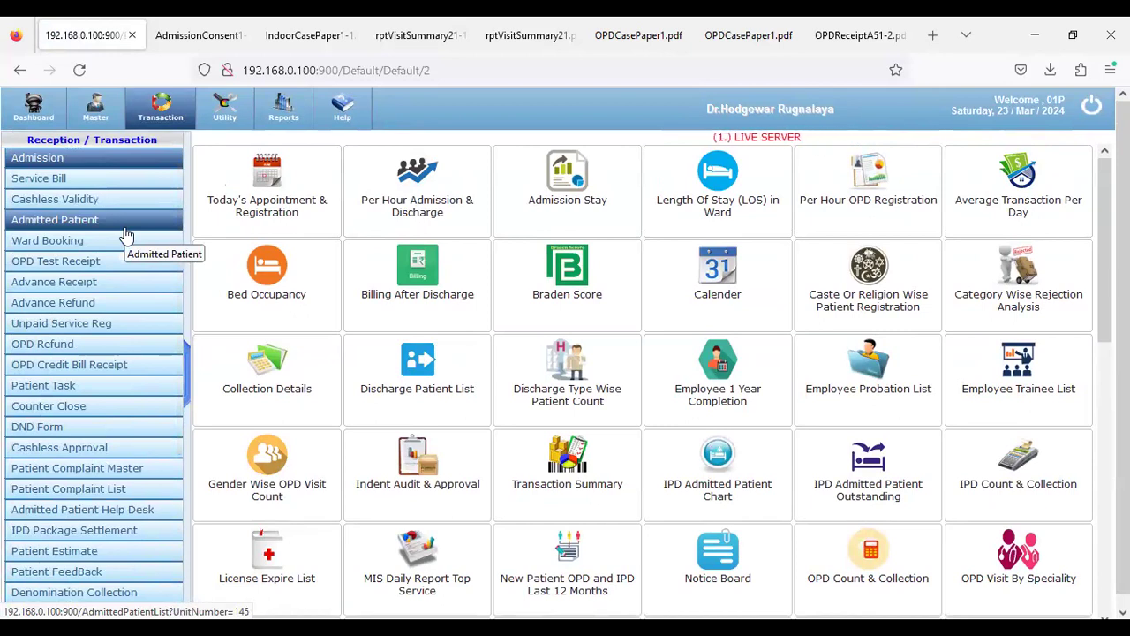
{"action": "scroll", "coordinate": [124, 237], "scroll_direction": "down", "scroll_amount": 3}
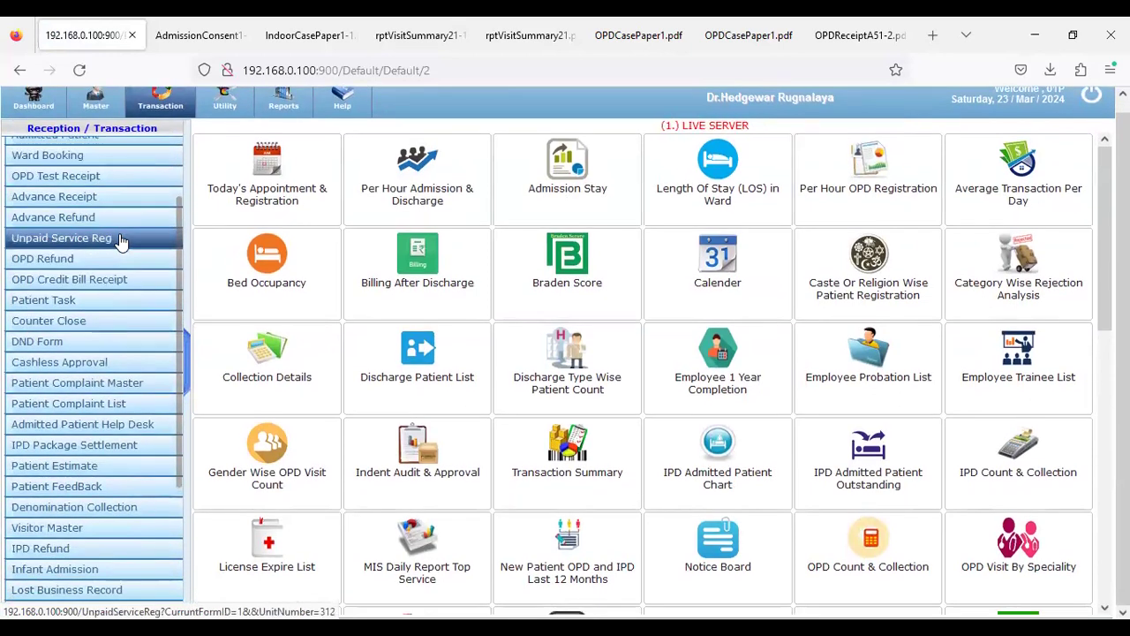
Log out and sign in under the doctor's account, correcting the user name after a failed attempt
{"action": "left_click", "coordinate": [1092, 95]}
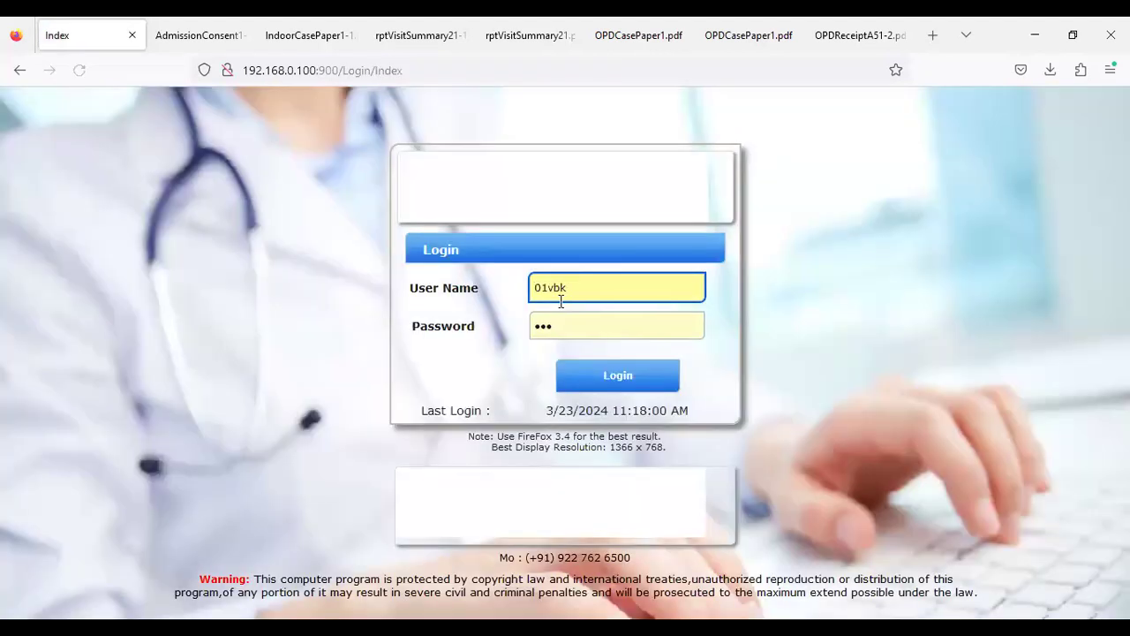
{"action": "left_click_drag", "start_coordinate": [549, 290], "coordinate": [627, 284]}
{"action": "type", "text": "dranad"}
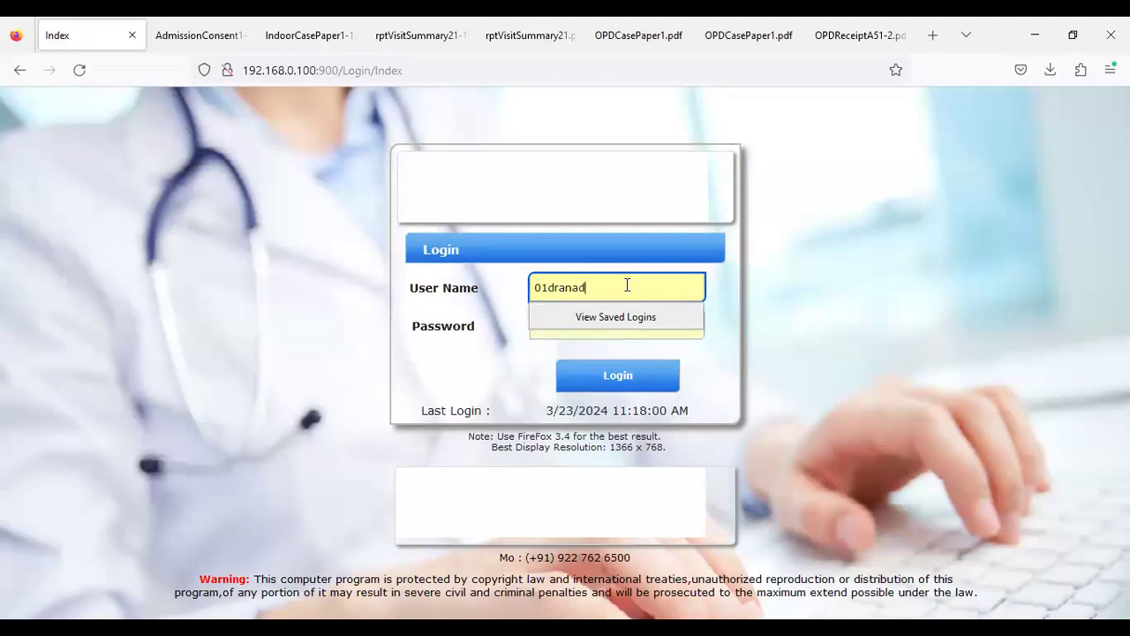
{"action": "key", "text": "Escape"}
{"action": "key", "text": "Tab"}
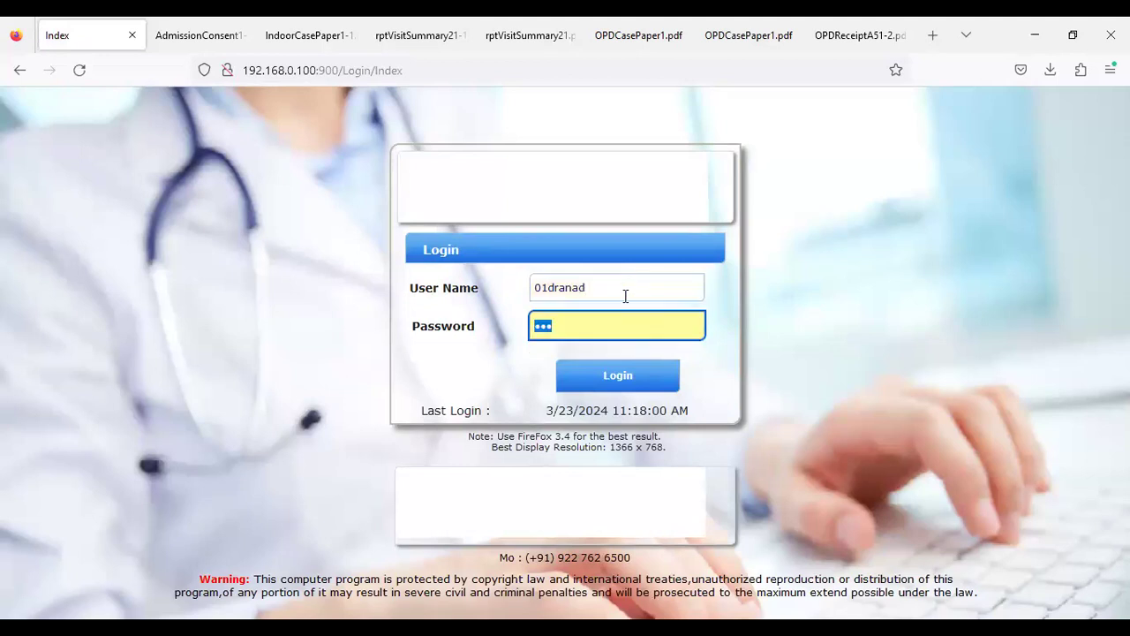
{"action": "key", "text": "Return"}
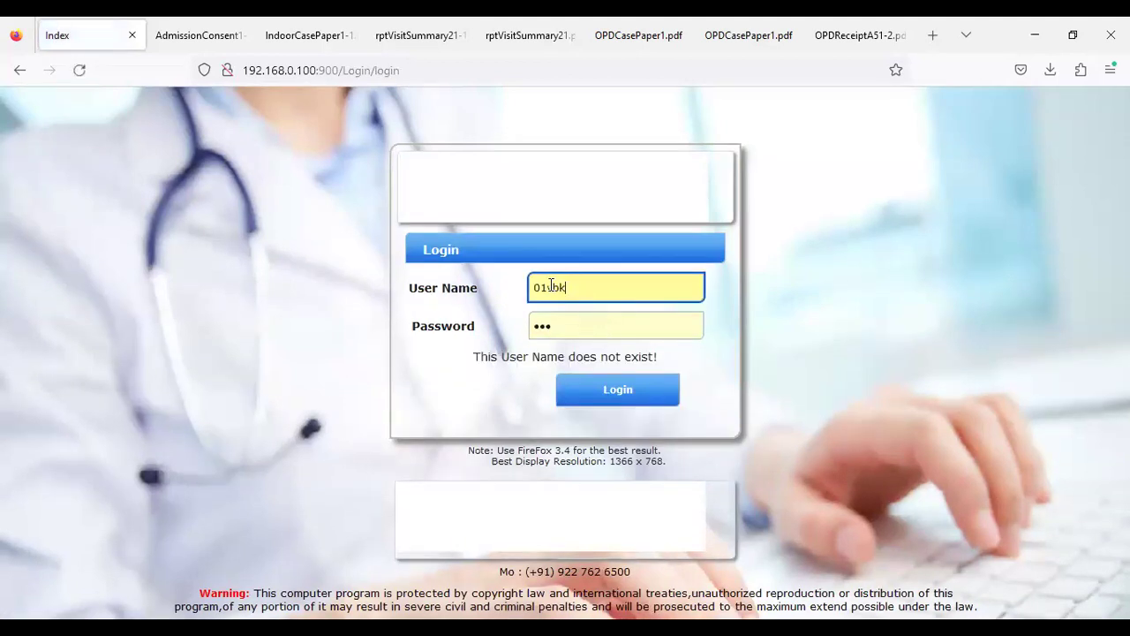
{"action": "key", "text": "Delete"}
{"action": "key", "text": "Delete"}
{"action": "key", "text": "Delete"}
{"action": "type", "text": "deanan"}
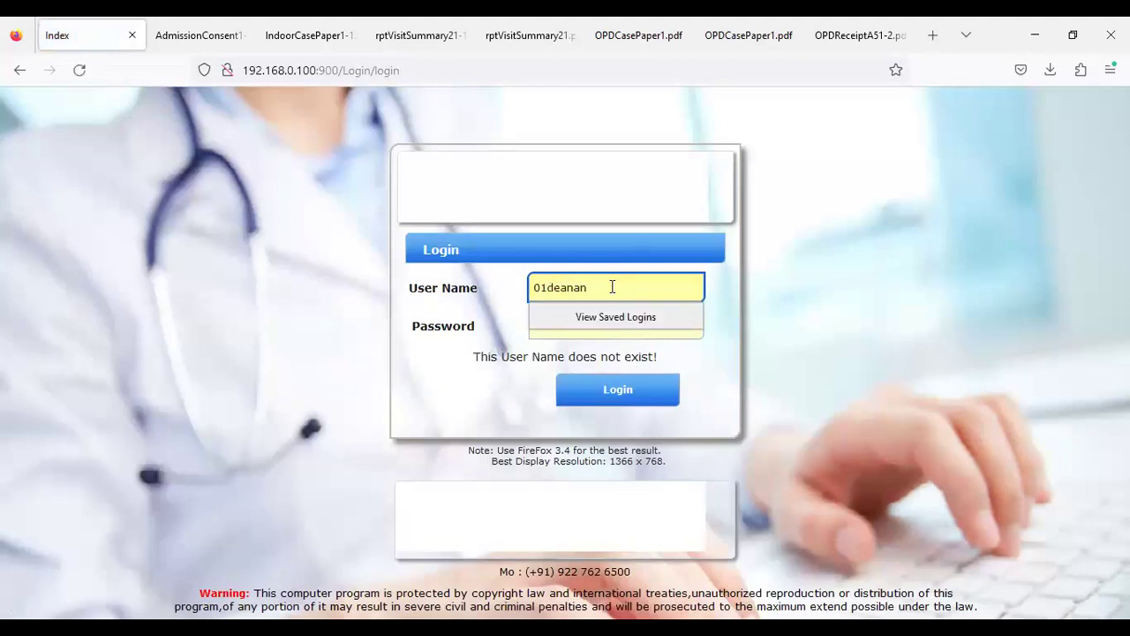
{"action": "key", "text": "Escape"}
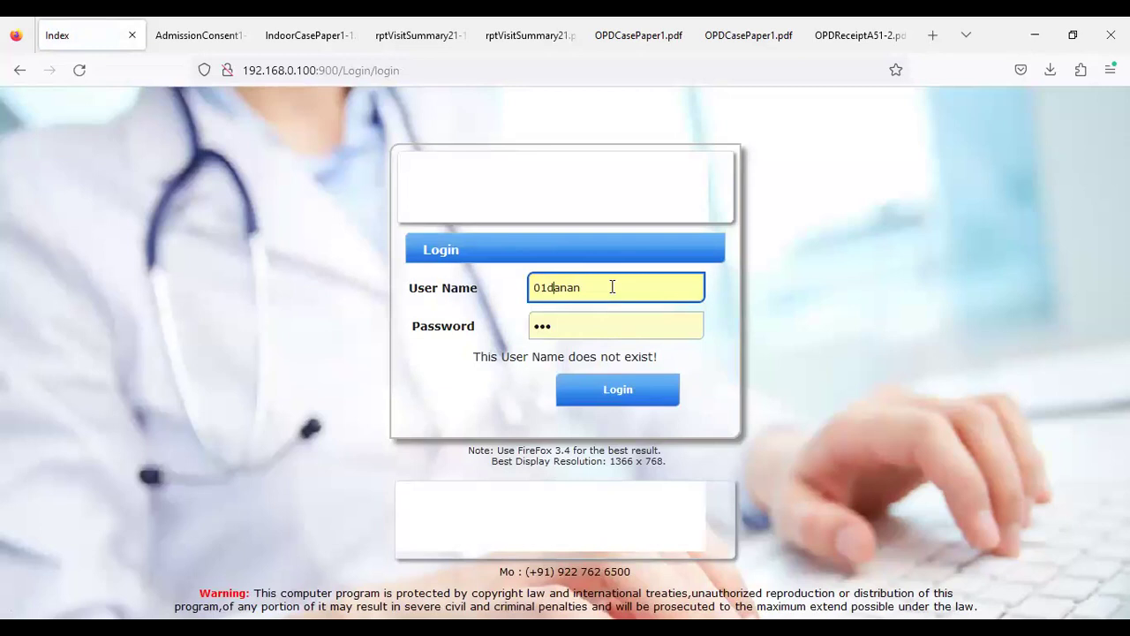
{"action": "left_click", "coordinate": [592, 393]}
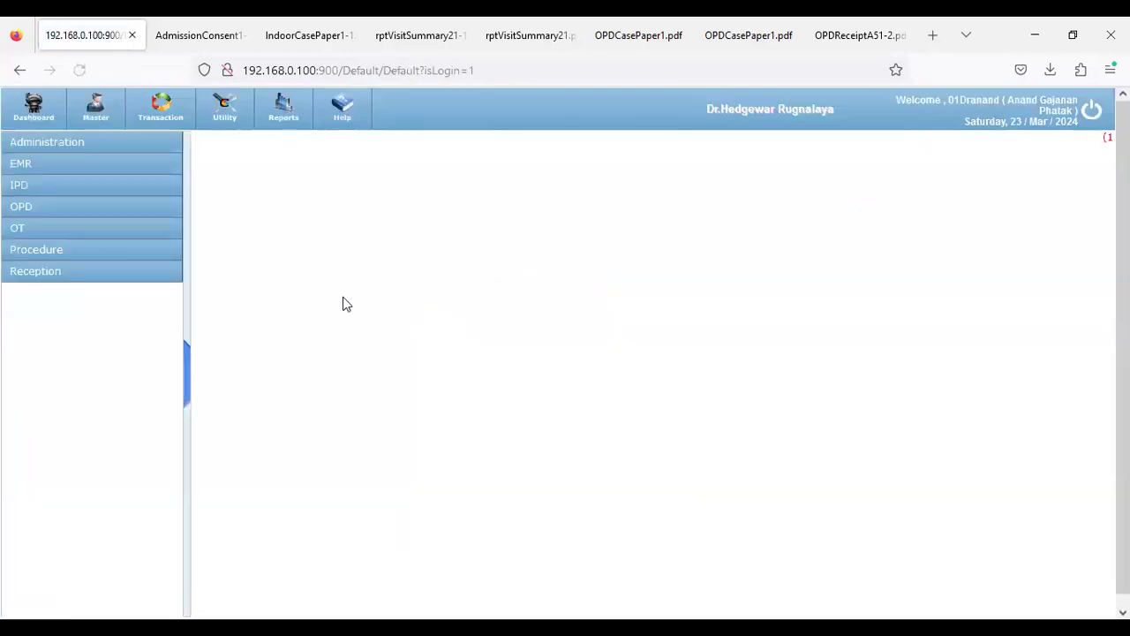
Open the Doctor First Visit page under IPD Doctor's Entry
{"action": "left_click", "coordinate": [82, 199]}
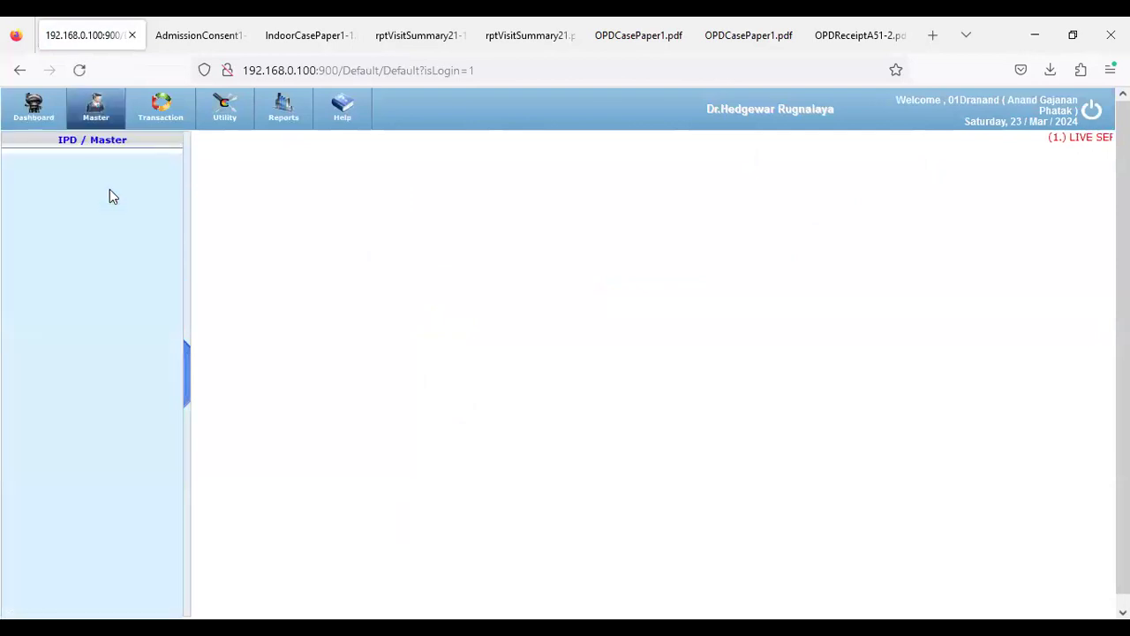
{"action": "left_click", "coordinate": [156, 117]}
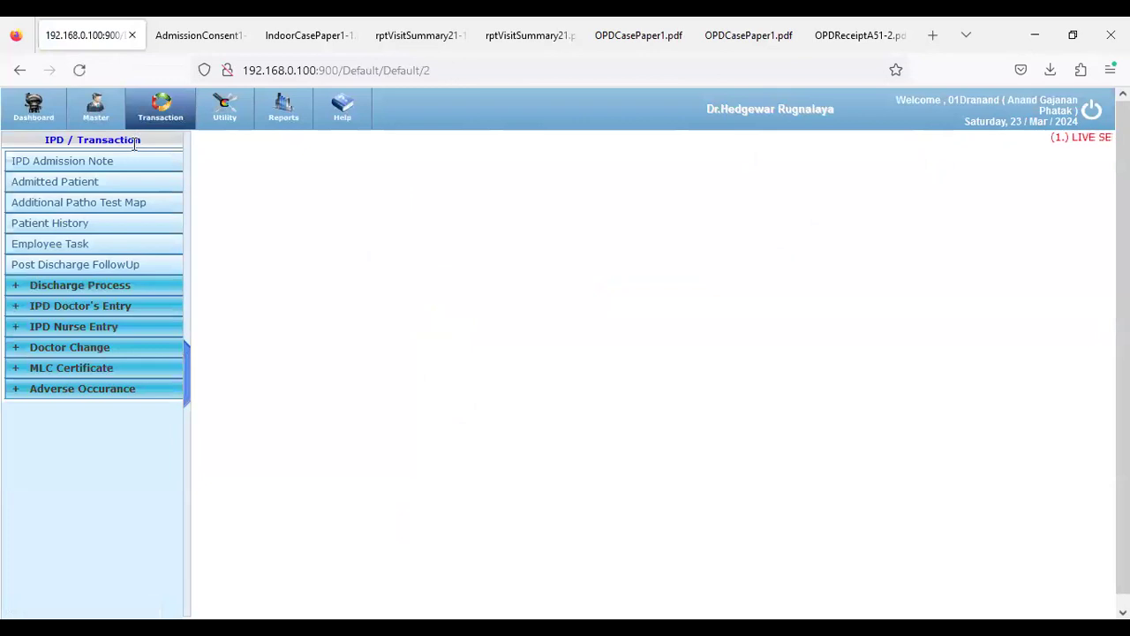
{"action": "left_click", "coordinate": [104, 305]}
{"action": "left_click", "coordinate": [109, 326]}
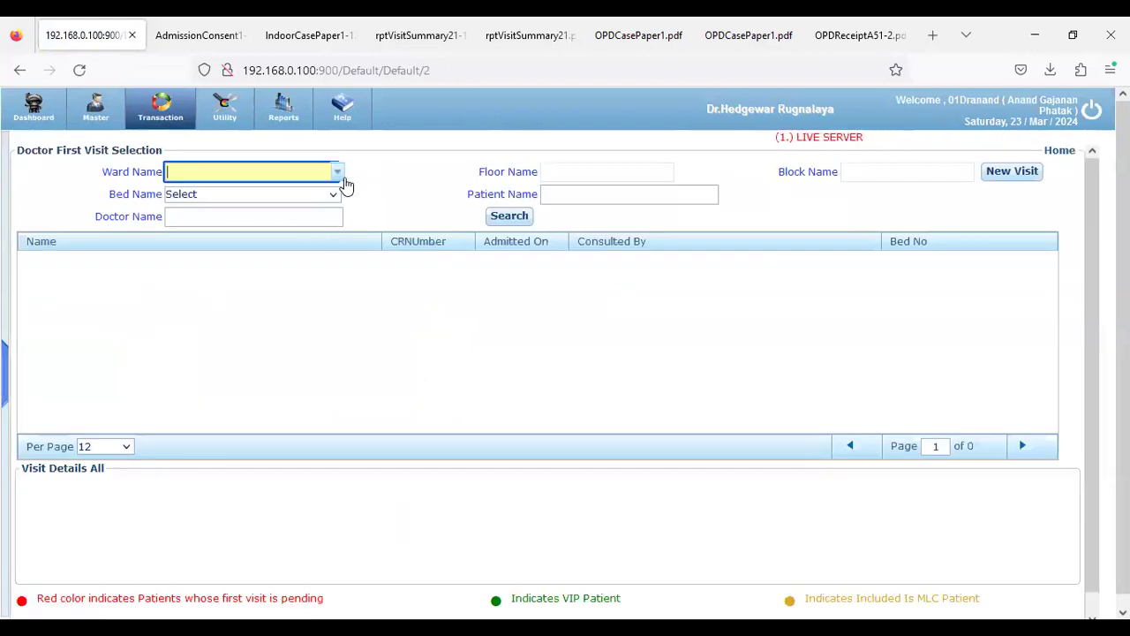
List first-visit patients for ENT & ORTHO GENERAL WARD-4000, then sign out
{"action": "left_click", "coordinate": [339, 177]}
{"action": "scroll", "coordinate": [292, 311], "scroll_direction": "down", "scroll_amount": 2}
{"action": "scroll", "coordinate": [292, 311], "scroll_direction": "down", "scroll_amount": 5}
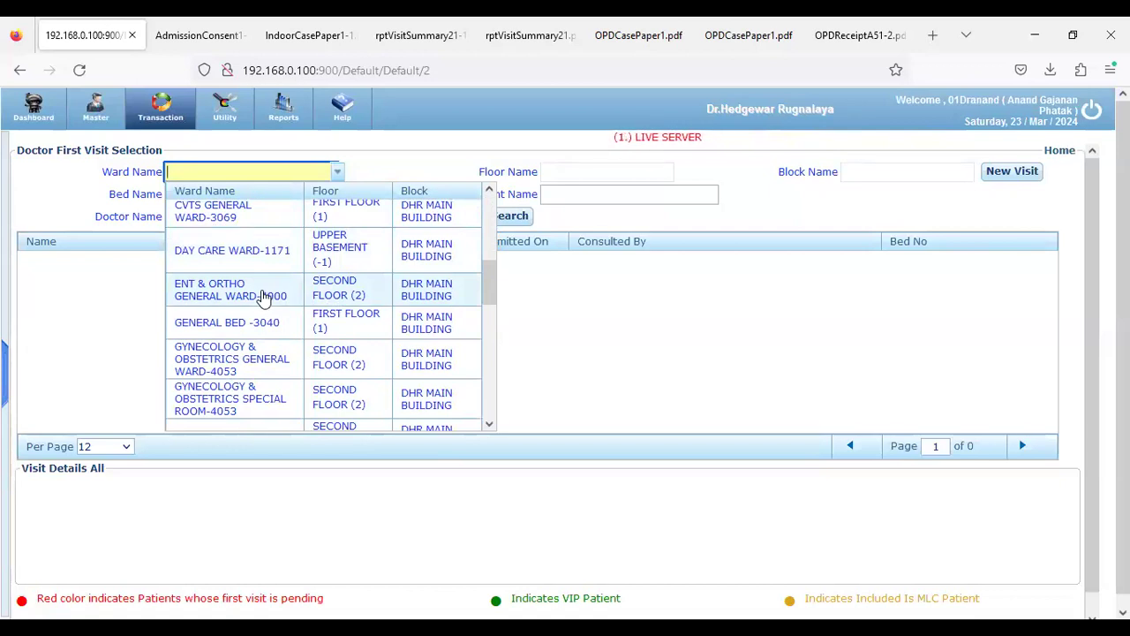
{"action": "left_click", "coordinate": [265, 299]}
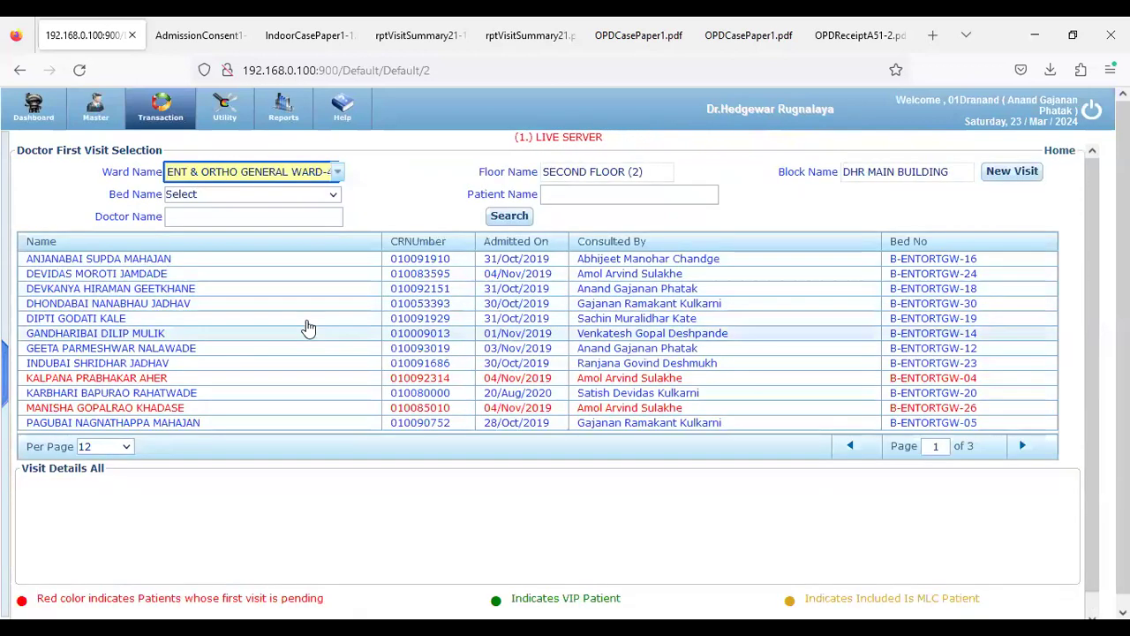
{"action": "scroll", "coordinate": [162, 341], "scroll_direction": "down", "scroll_amount": 1}
{"action": "scroll", "coordinate": [161, 342], "scroll_direction": "up", "scroll_amount": 1}
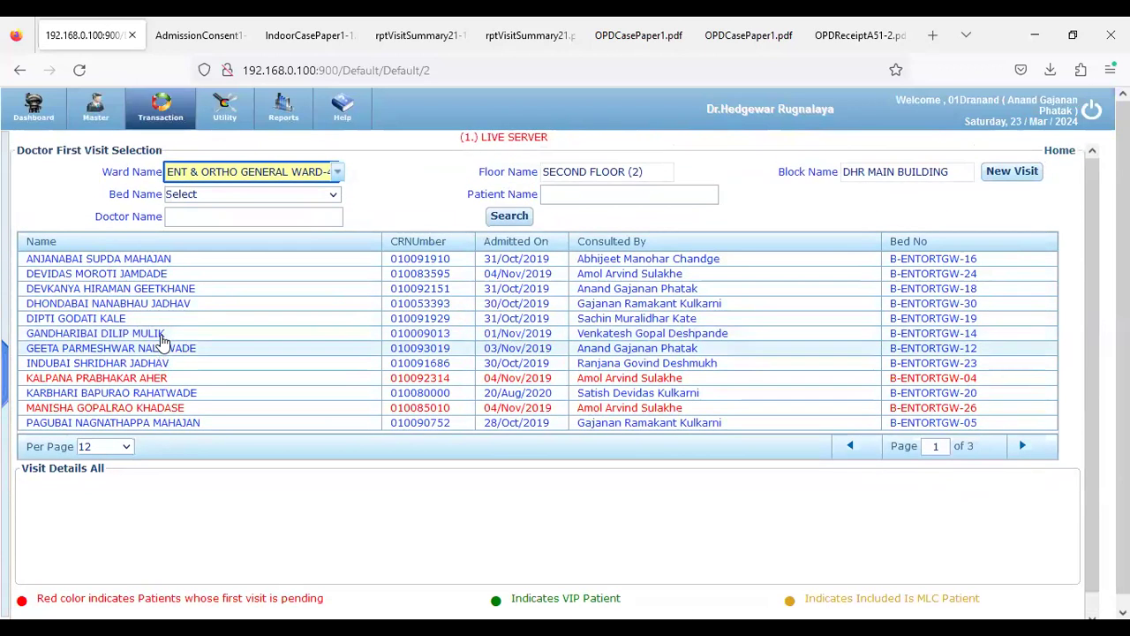
{"action": "scroll", "coordinate": [163, 375], "scroll_direction": "down", "scroll_amount": 1}
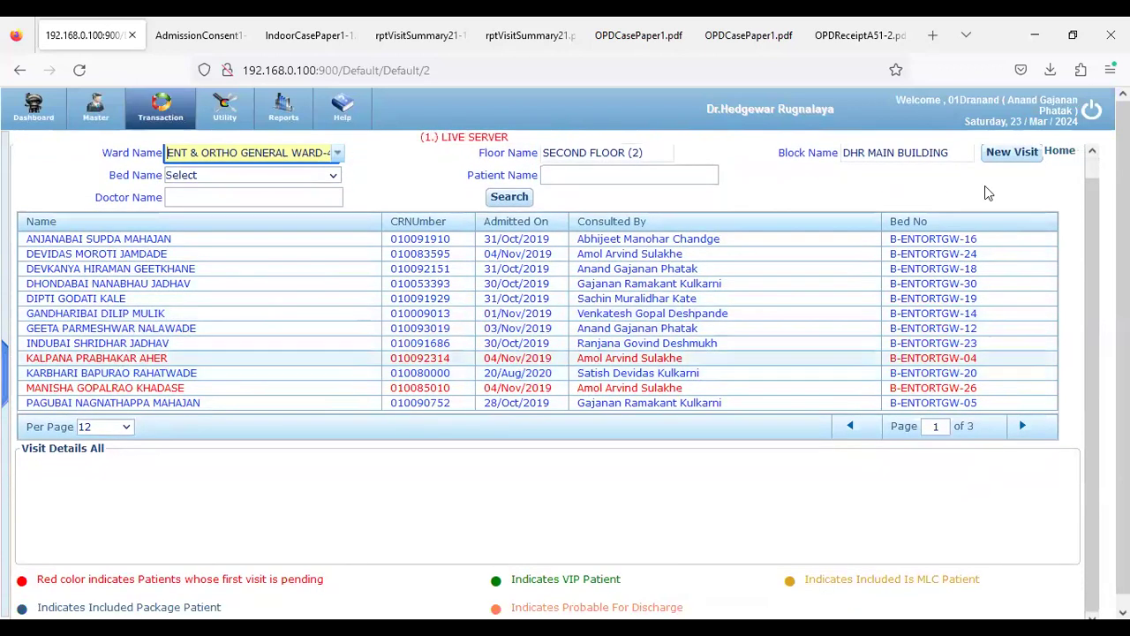
{"action": "left_click", "coordinate": [1092, 109]}
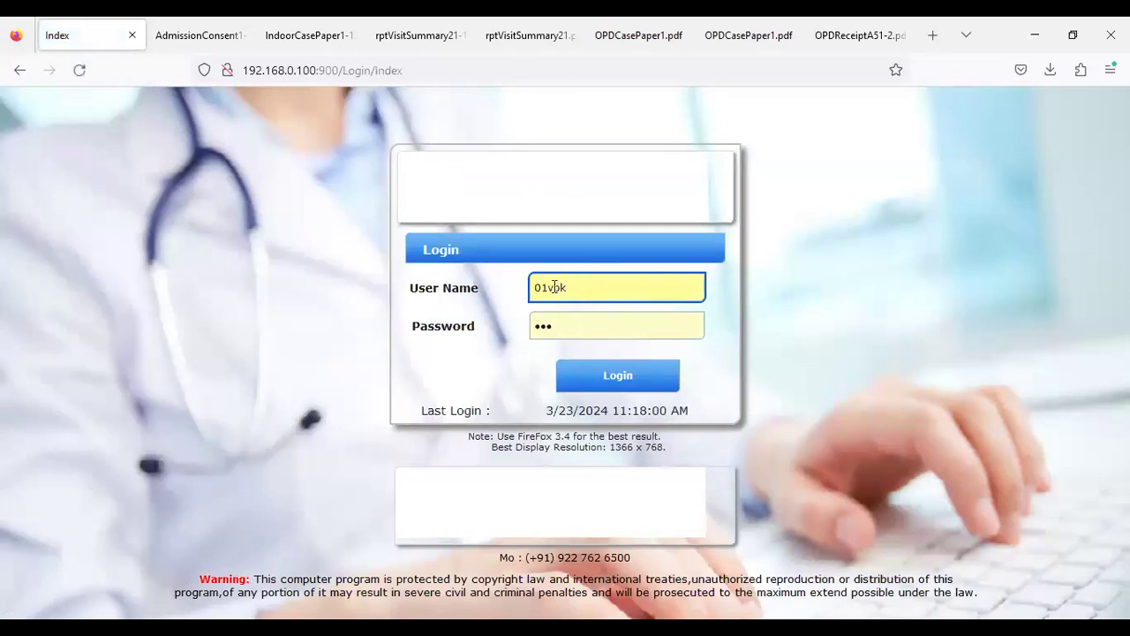
Sign back in under the other account and return to the main dashboard tiles
{"action": "left_click_drag", "start_coordinate": [549, 288], "coordinate": [606, 285]}
{"action": "key", "text": "Tab"}
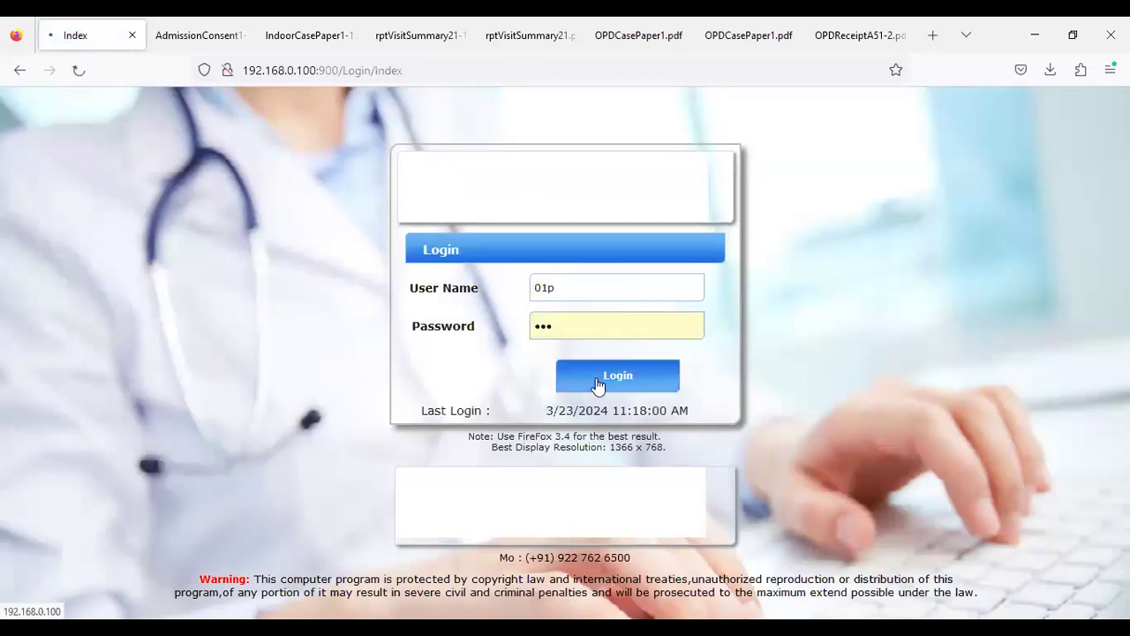
{"action": "left_click", "coordinate": [609, 378]}
{"action": "left_click", "coordinate": [615, 393]}
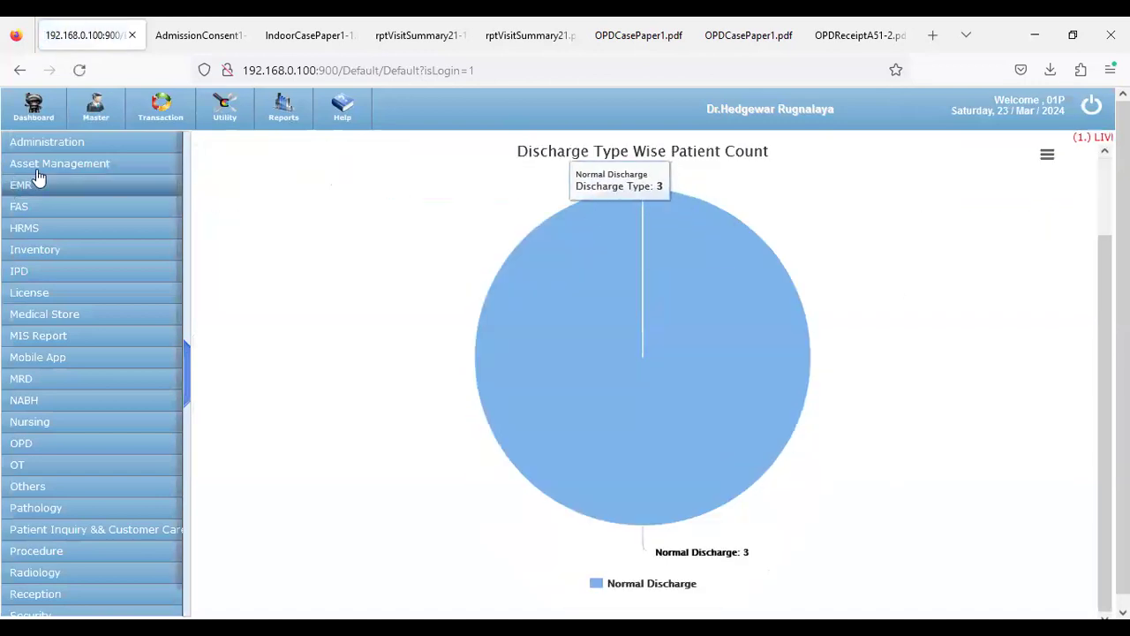
{"action": "left_click", "coordinate": [25, 122]}
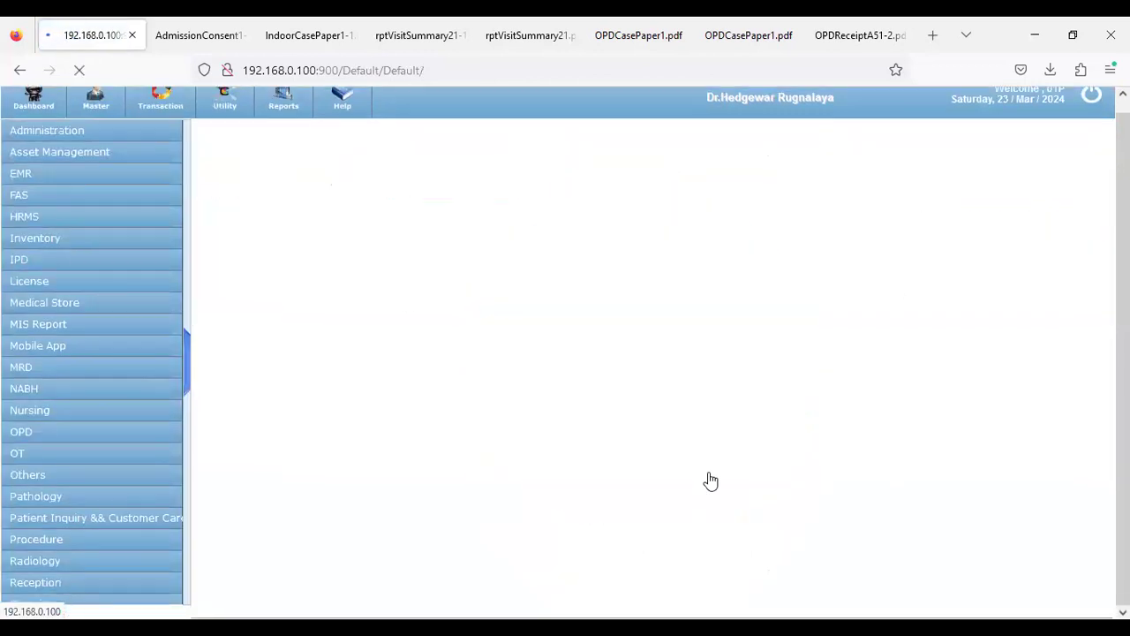
{"action": "scroll", "coordinate": [798, 565], "scroll_direction": "down", "scroll_amount": 5}
{"action": "scroll", "coordinate": [798, 570], "scroll_direction": "down", "scroll_amount": 4}
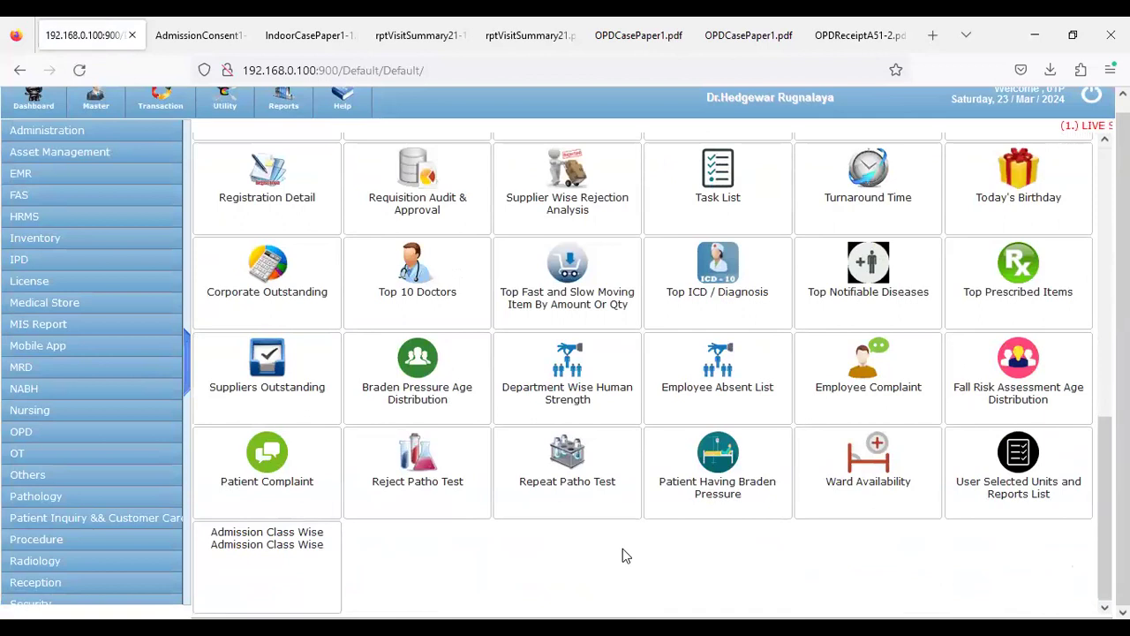
Search units and reports for 'Conf', then close the search dialog
{"action": "key", "text": "ctrl+f"}
{"action": "type", "text": "Con"}
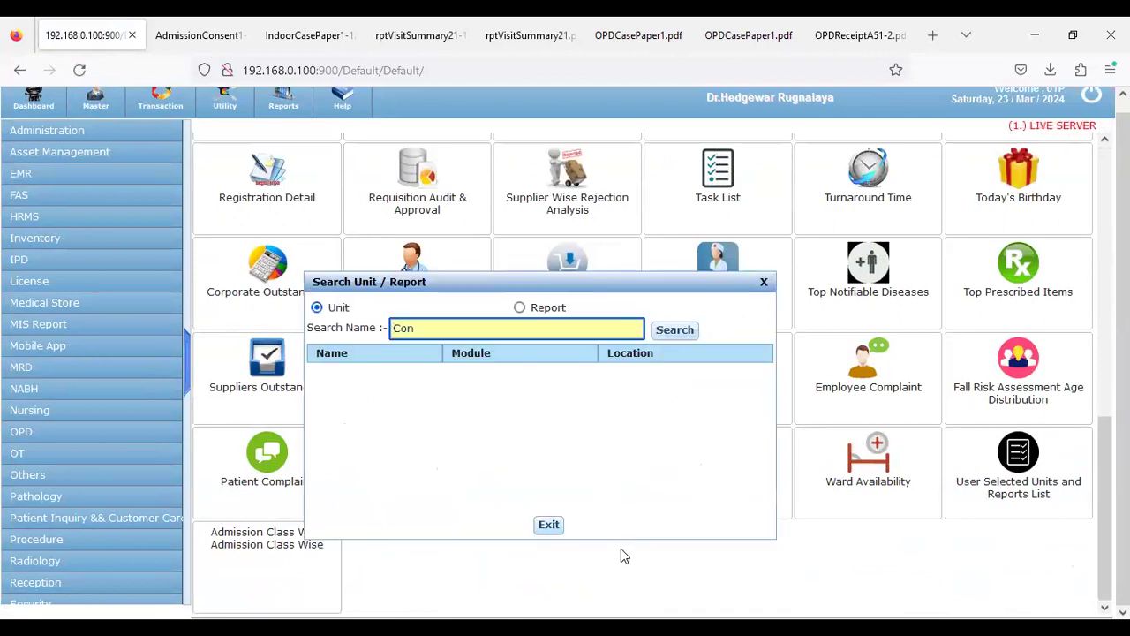
{"action": "left_click", "coordinate": [676, 334]}
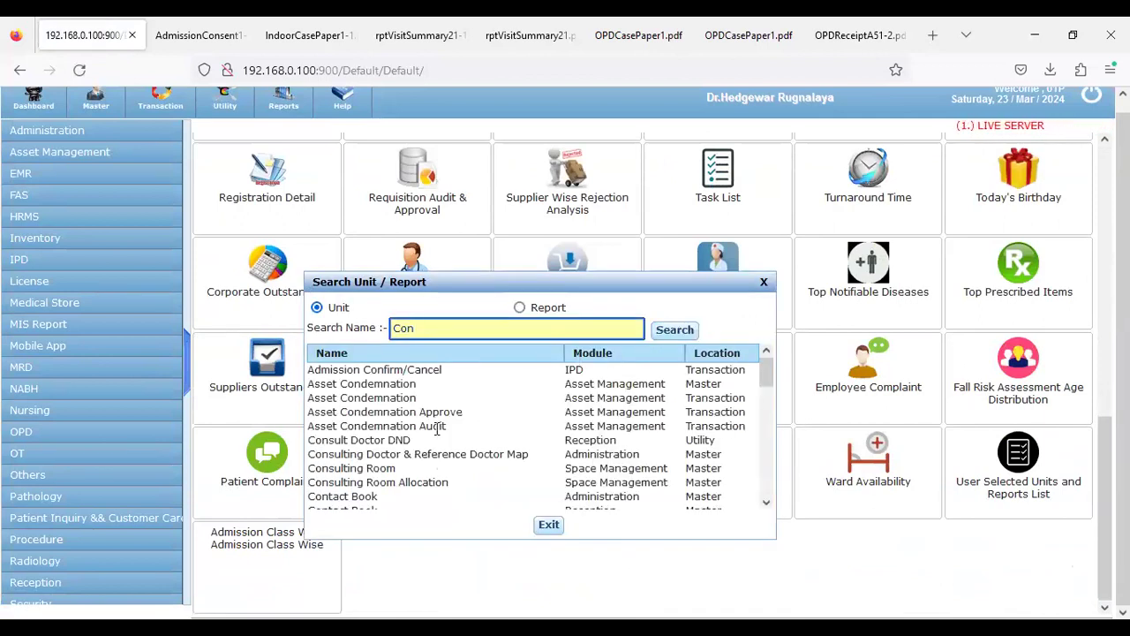
{"action": "scroll", "coordinate": [412, 477], "scroll_direction": "down", "scroll_amount": 2}
{"action": "scroll", "coordinate": [411, 468], "scroll_direction": "down", "scroll_amount": 1}
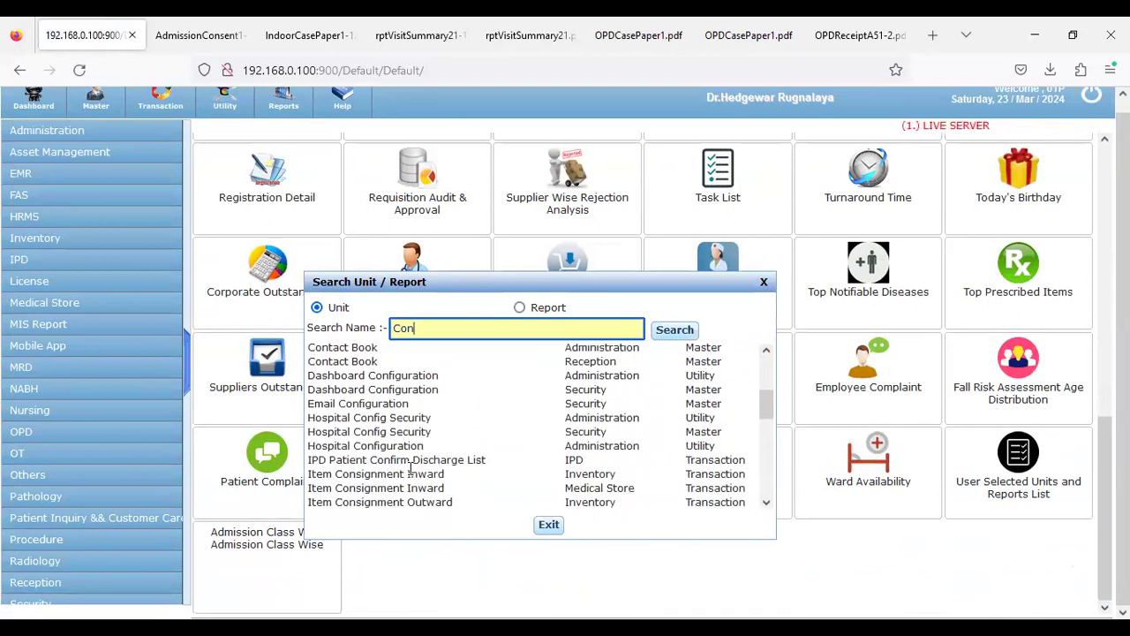
{"action": "type", "text": "f"}
{"action": "left_click", "coordinate": [671, 329]}
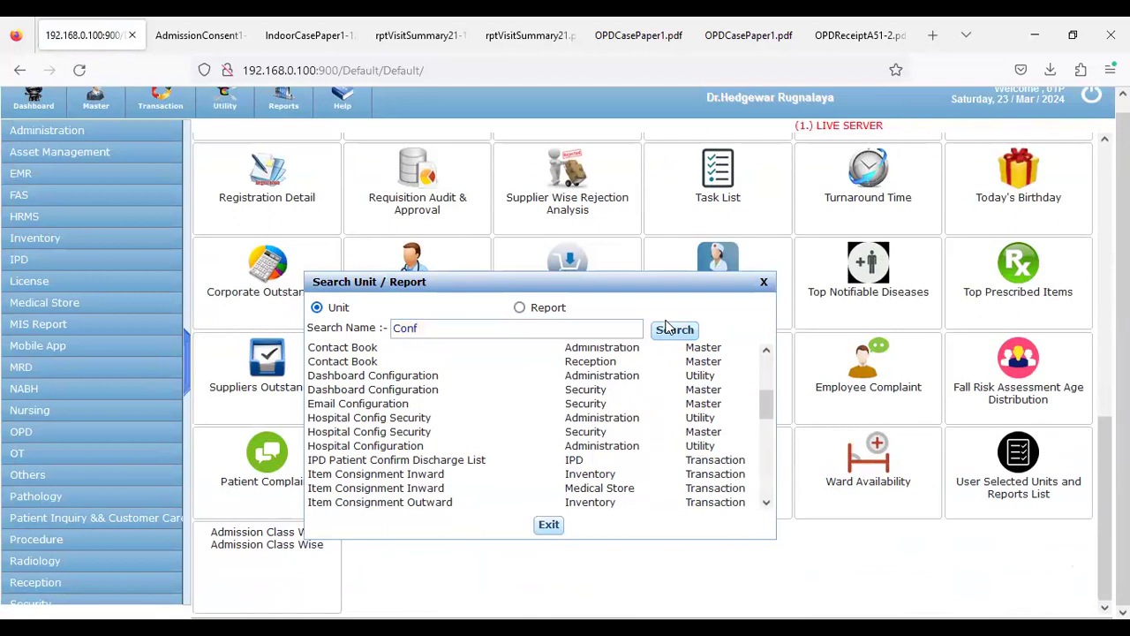
{"action": "scroll", "coordinate": [512, 432], "scroll_direction": "down", "scroll_amount": 1}
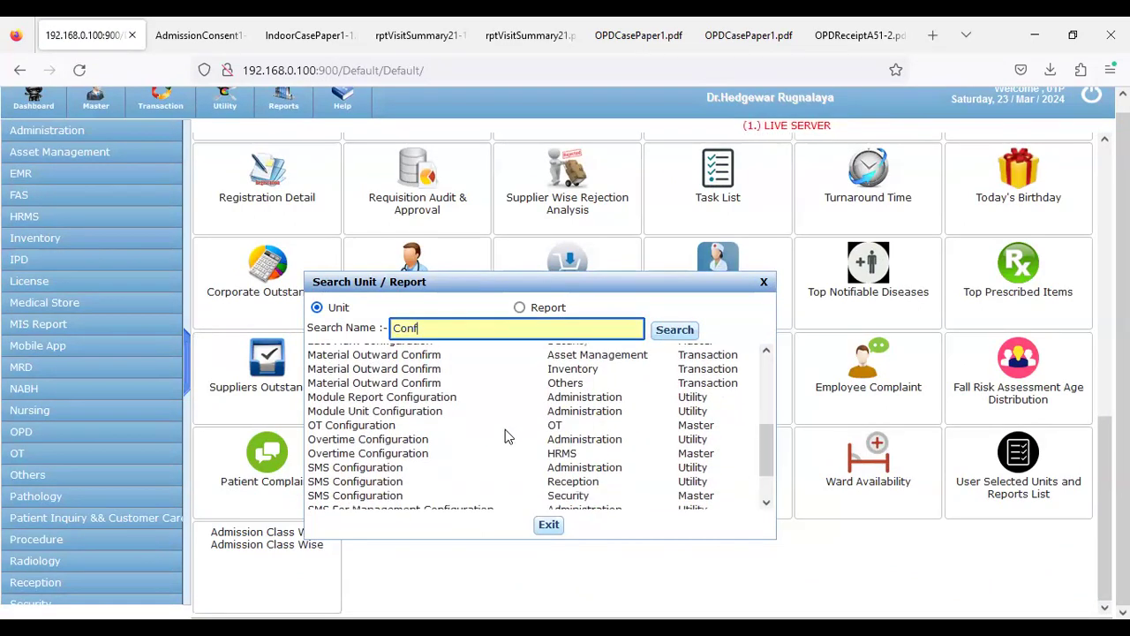
{"action": "scroll", "coordinate": [508, 435], "scroll_direction": "down", "scroll_amount": 2}
{"action": "scroll", "coordinate": [500, 439], "scroll_direction": "up", "scroll_amount": 3}
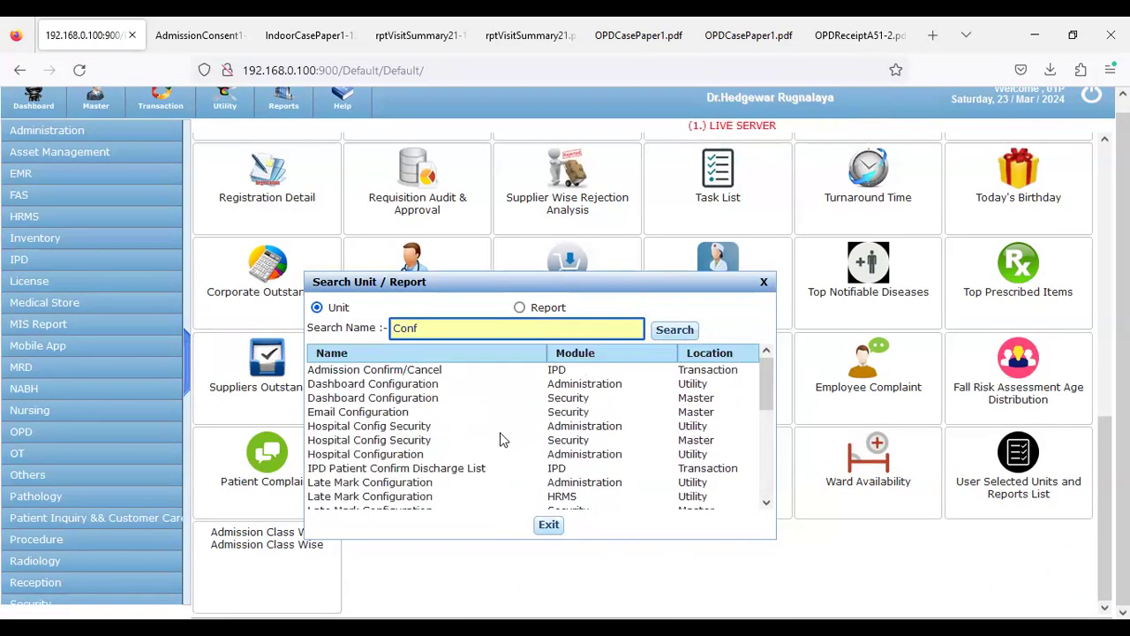
{"action": "left_click", "coordinate": [764, 284]}
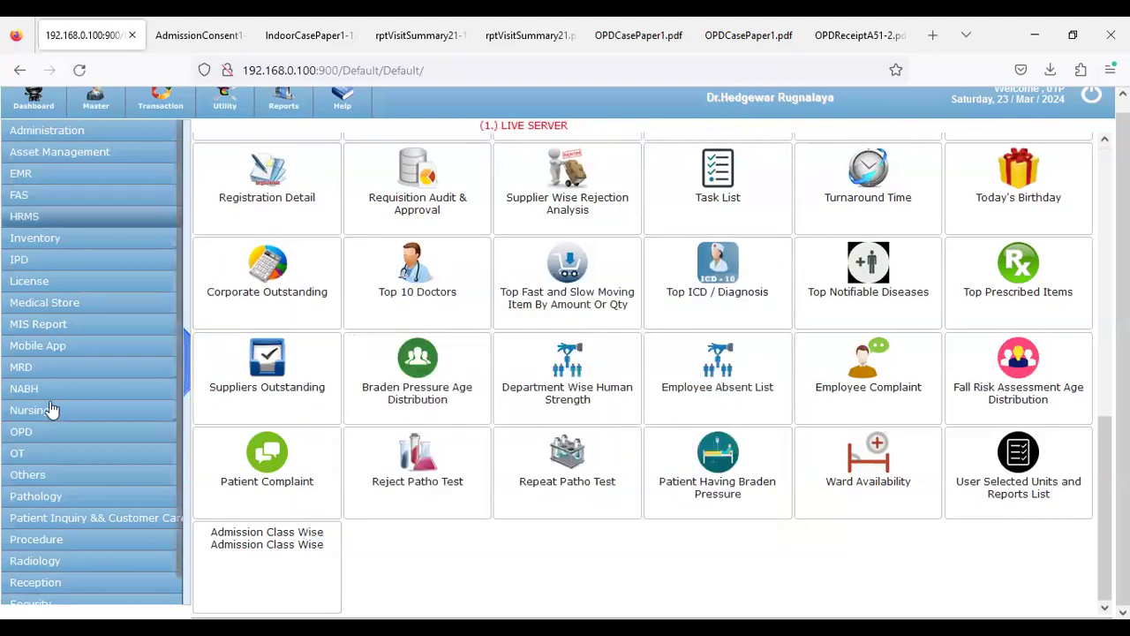
Go to Admission Confirm/Cancel from the IPD Transaction list
{"action": "left_click", "coordinate": [35, 261]}
{"action": "left_click", "coordinate": [86, 175]}
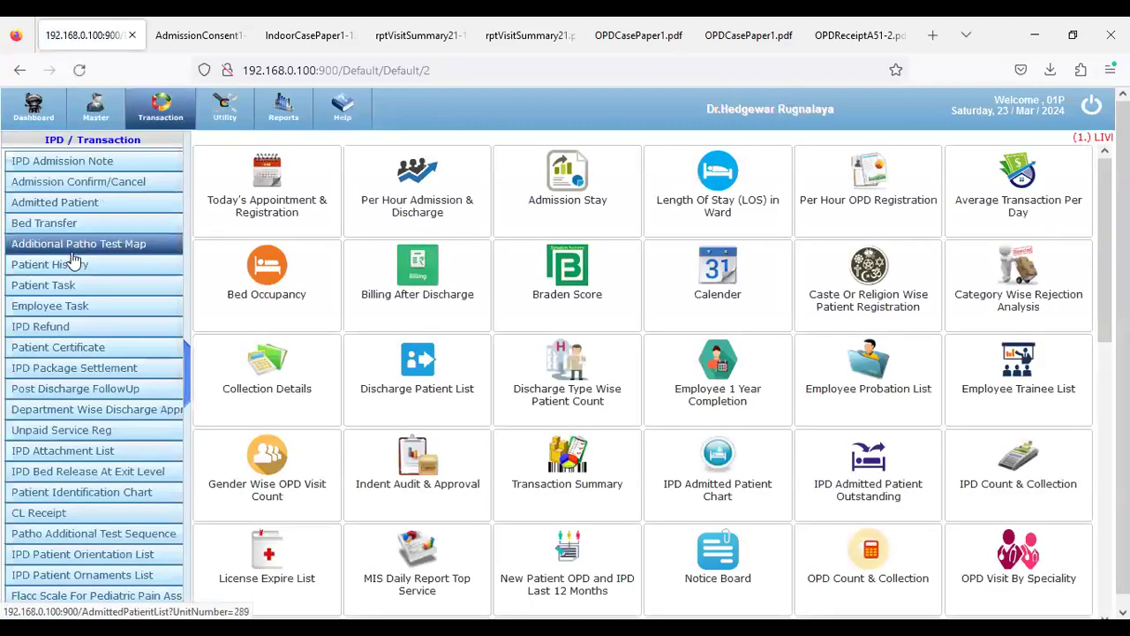
{"action": "scroll", "coordinate": [84, 306], "scroll_direction": "down", "scroll_amount": 3}
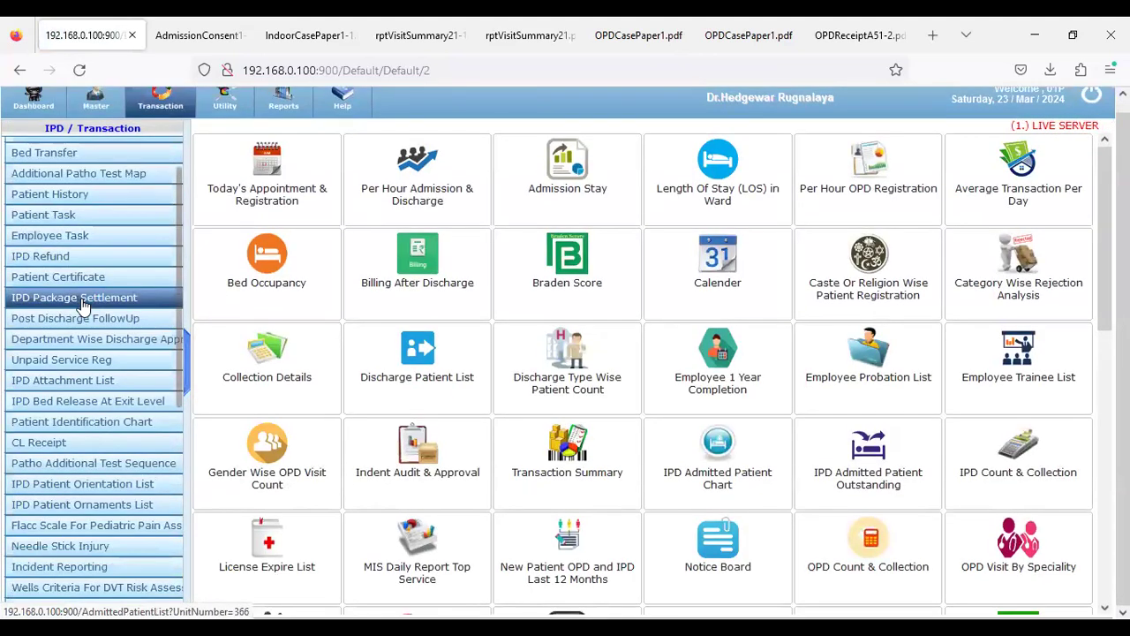
{"action": "scroll", "coordinate": [84, 306], "scroll_direction": "up", "scroll_amount": 3}
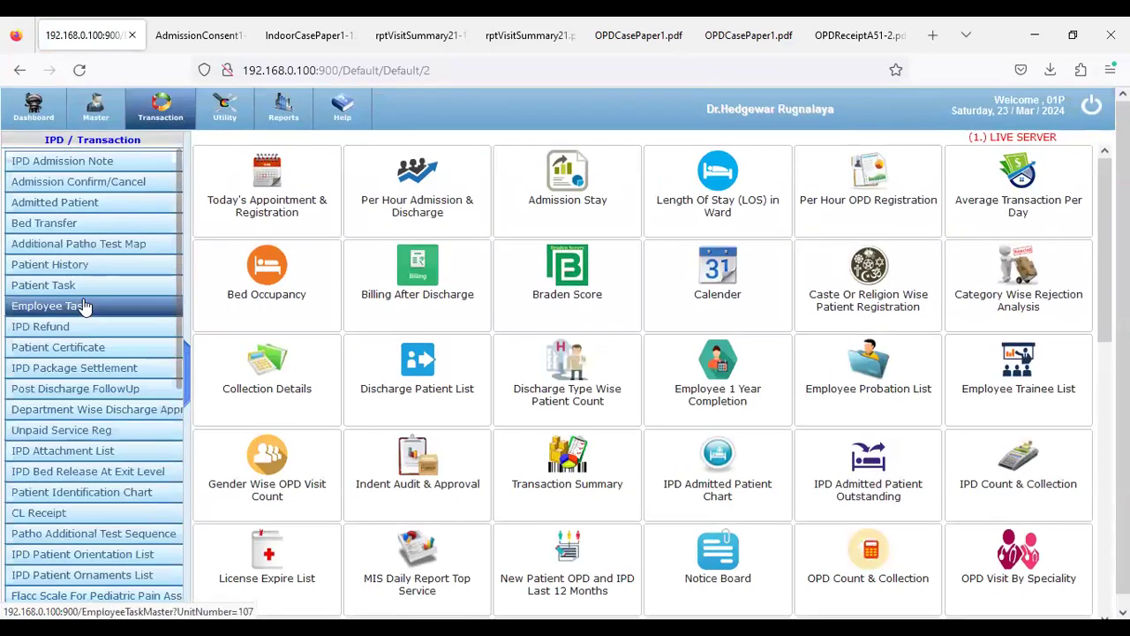
{"action": "left_click", "coordinate": [106, 181]}
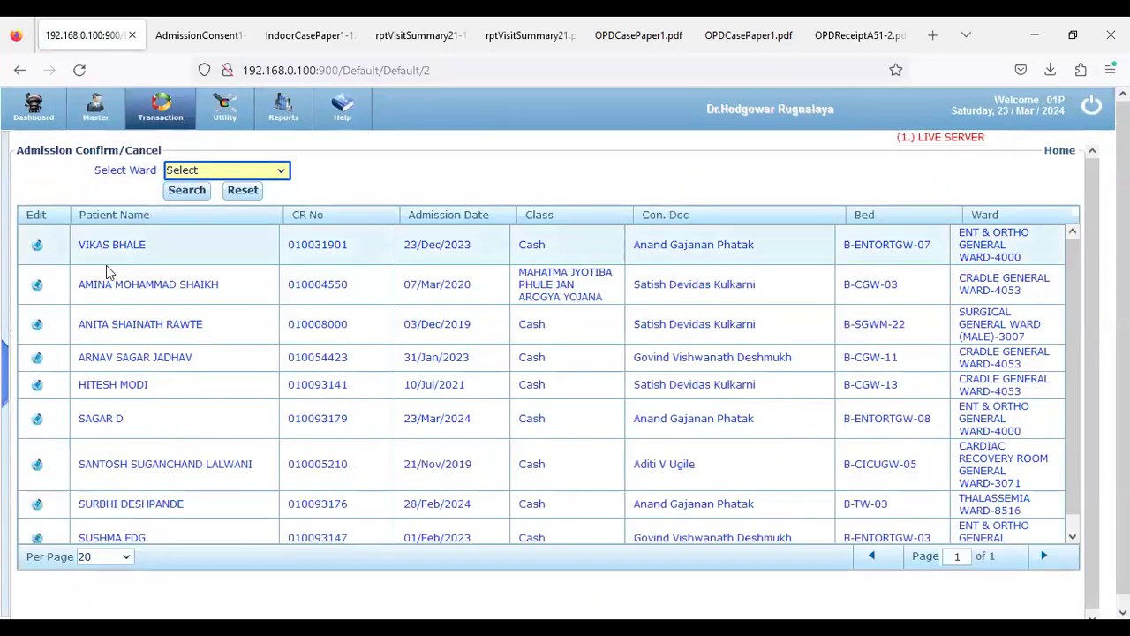
Filter admissions to ENT & ORTHO GENERAL WARD-4000 and open the bed B-ENTORTGW-08 patient's booking
{"action": "left_click", "coordinate": [208, 170]}
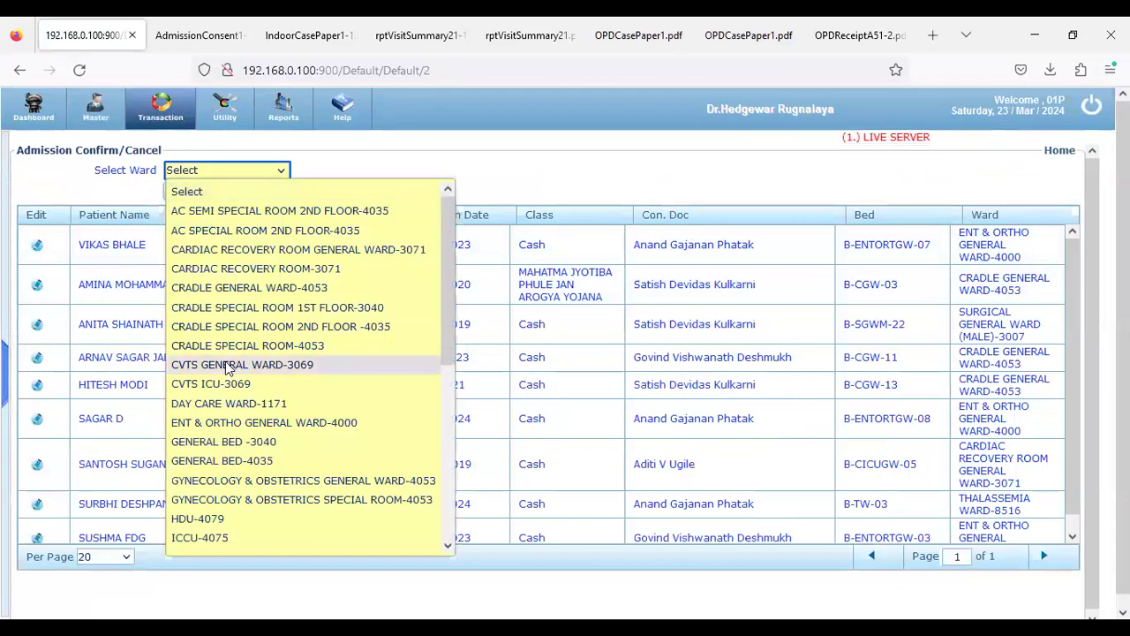
{"action": "left_click", "coordinate": [217, 423]}
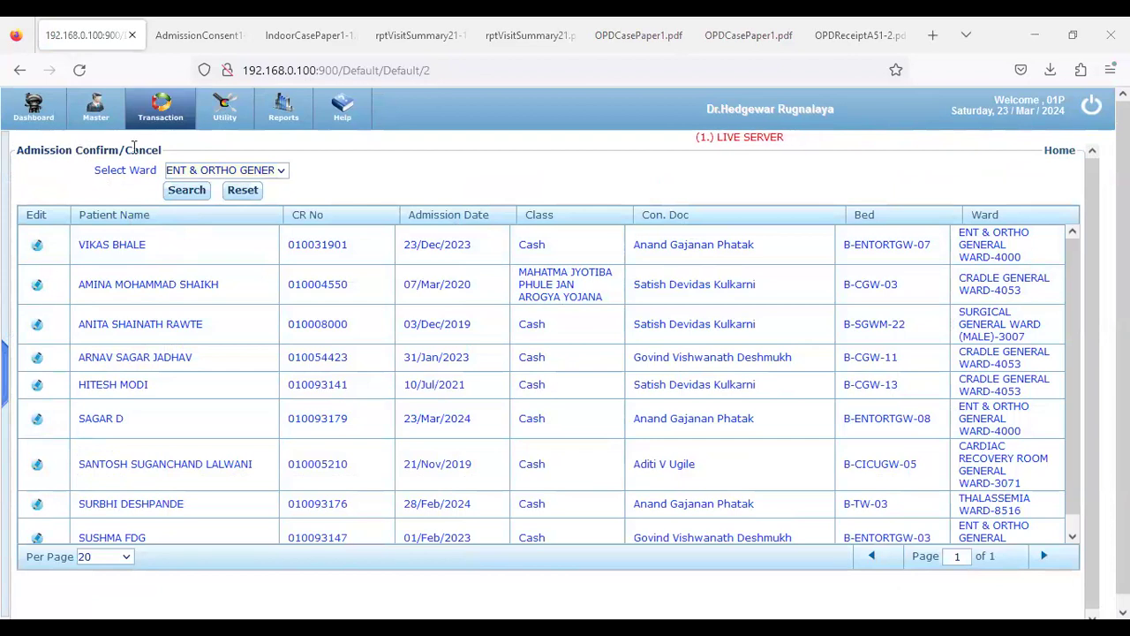
{"action": "left_click_drag", "start_coordinate": [134, 148], "coordinate": [76, 151]}
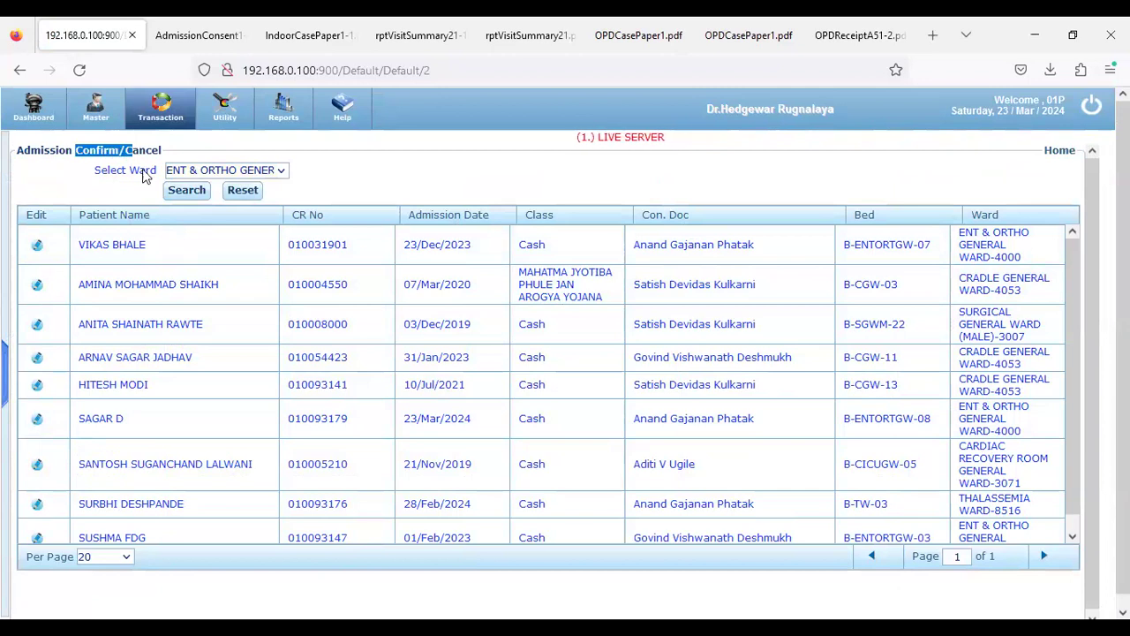
{"action": "left_click", "coordinate": [186, 191]}
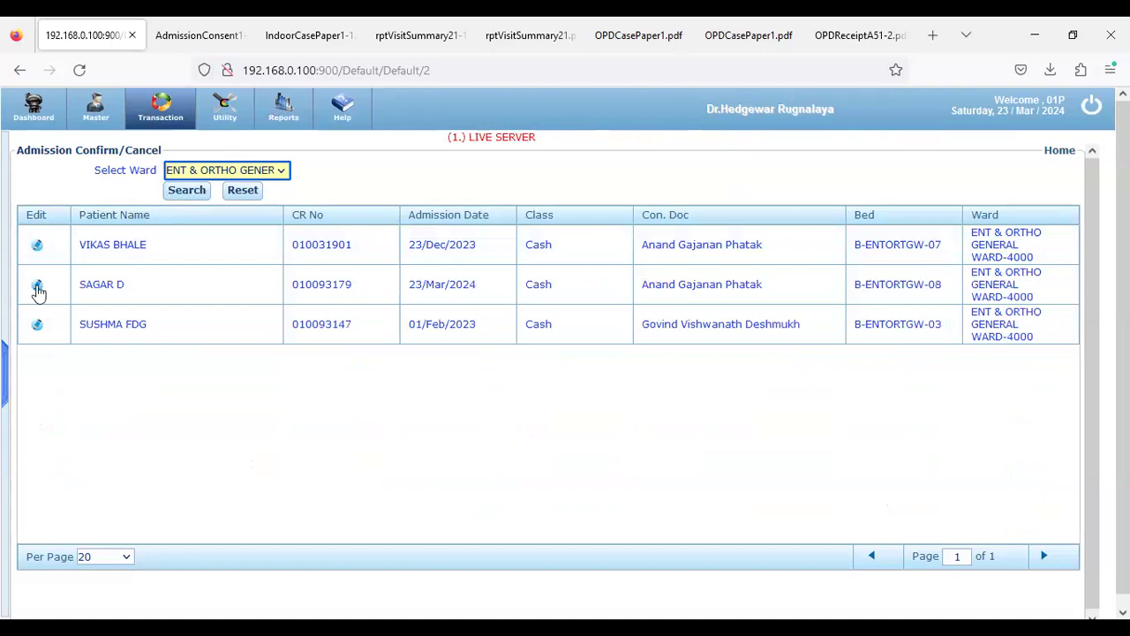
{"action": "left_click", "coordinate": [37, 287]}
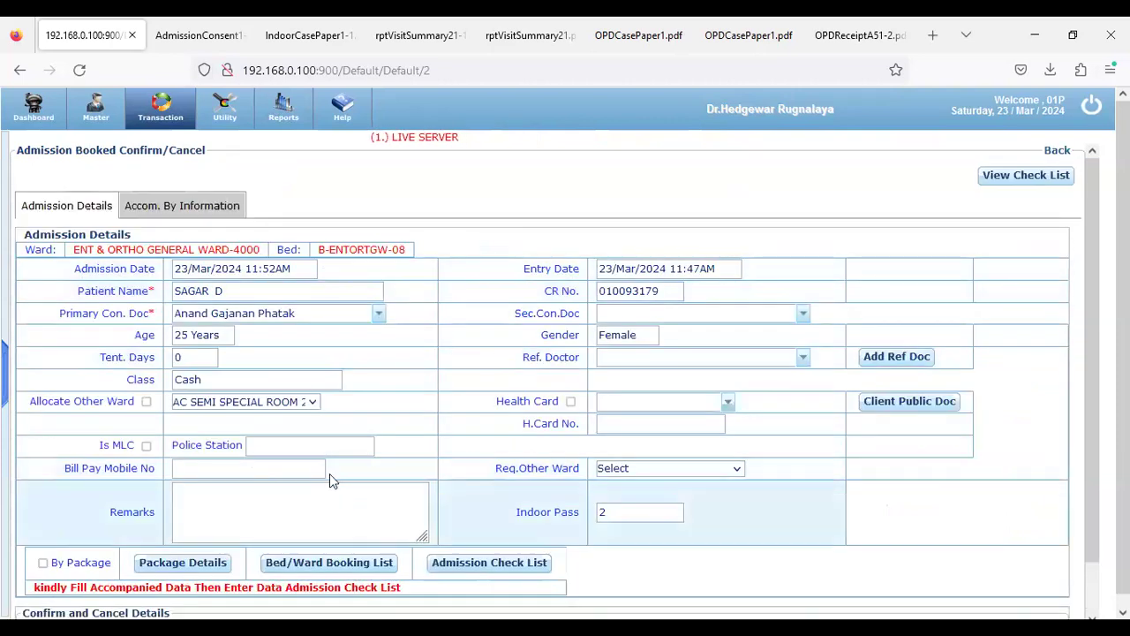
Save the confirmed ENT & Ortho admission and download its Indoor Case Paper PDF
{"action": "scroll", "coordinate": [39, 579], "scroll_direction": "down", "scroll_amount": 1}
{"action": "left_click", "coordinate": [36, 600]}
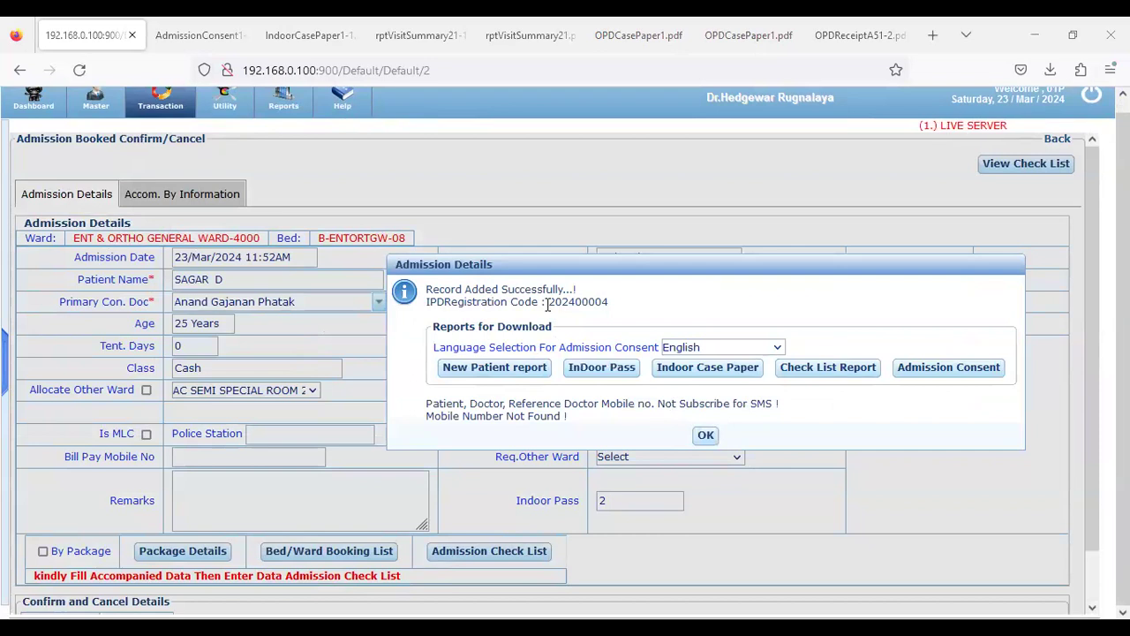
{"action": "left_click_drag", "start_coordinate": [547, 303], "coordinate": [624, 307]}
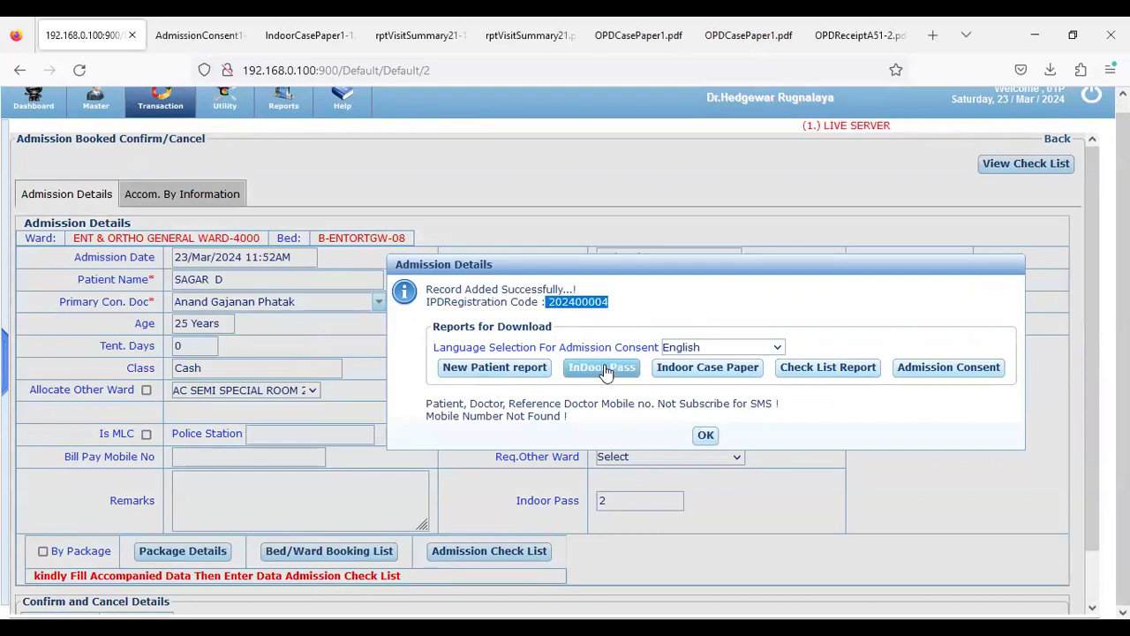
{"action": "left_click", "coordinate": [678, 375]}
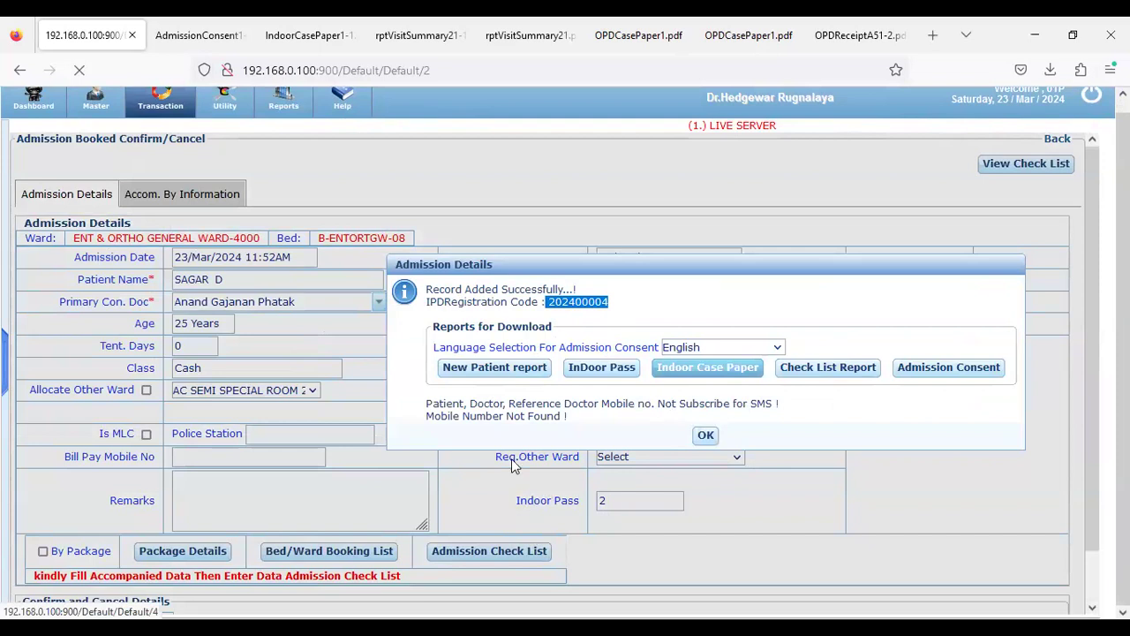
{"action": "scroll", "coordinate": [556, 414], "scroll_direction": "down", "scroll_amount": 2}
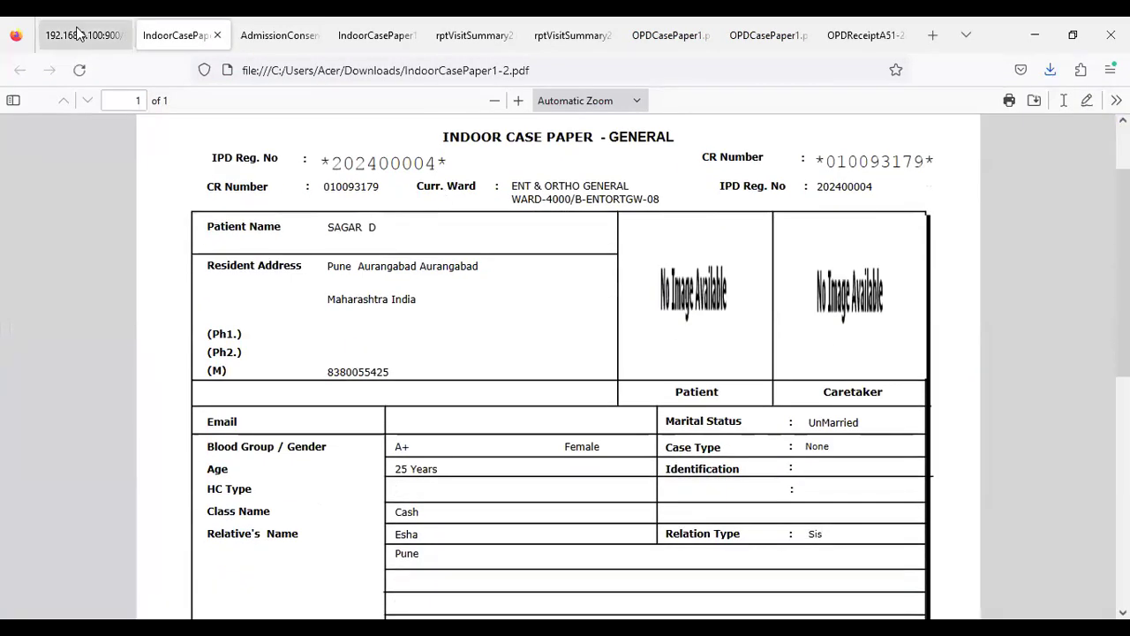
Review Indoorpass1.pdf with its two visitor passes and return to the hospital system
{"action": "key", "text": "ctrl+shift+Tab"}
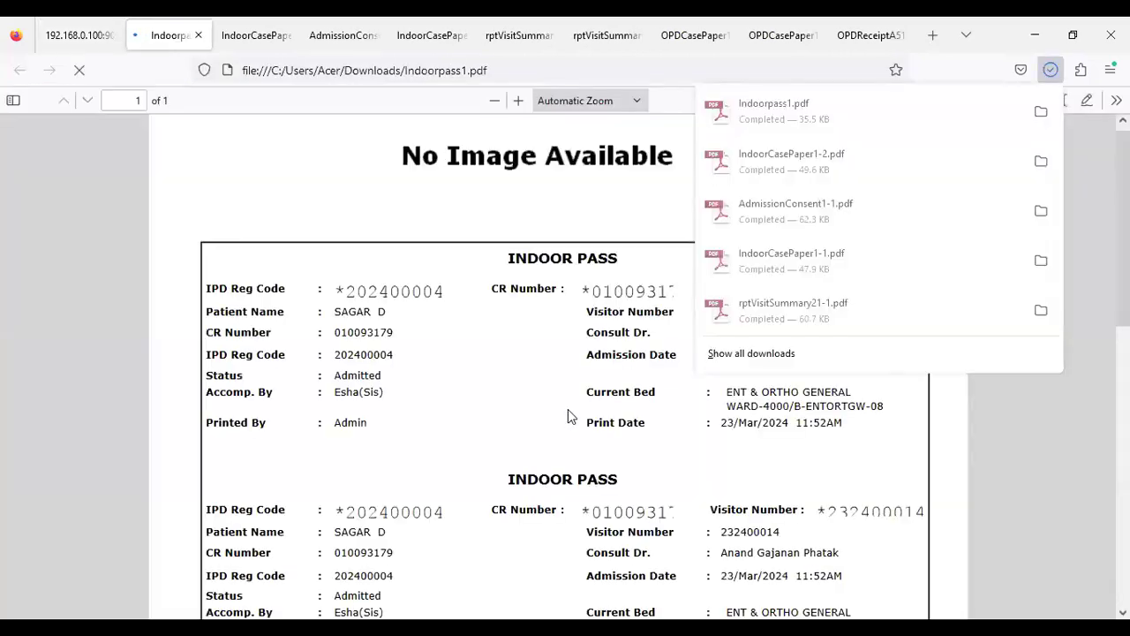
{"action": "left_click", "coordinate": [540, 414]}
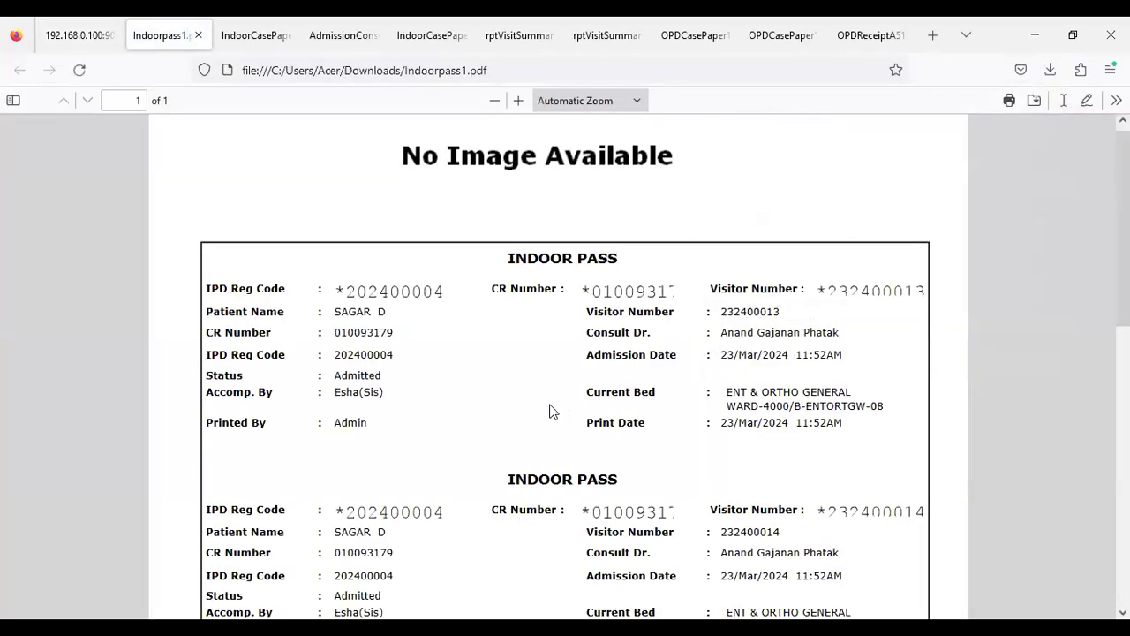
{"action": "scroll", "coordinate": [565, 406], "scroll_direction": "down", "scroll_amount": 2}
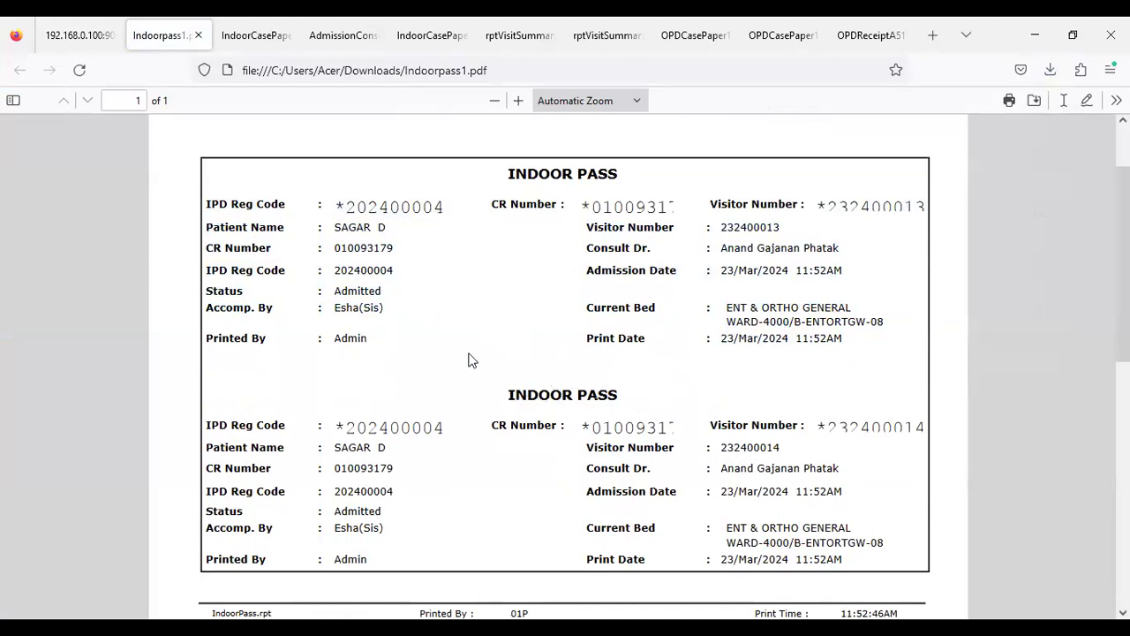
{"action": "left_click", "coordinate": [76, 35]}
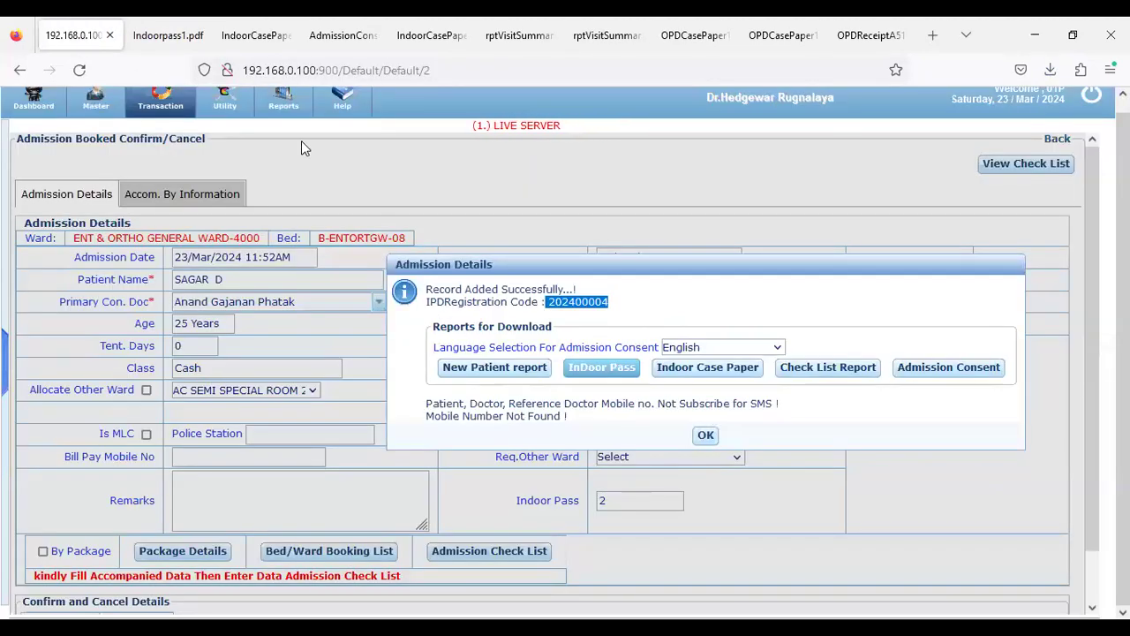
Dismiss the admission message, log out, and try signing in with the doctor's user name
{"action": "left_click", "coordinate": [703, 438]}
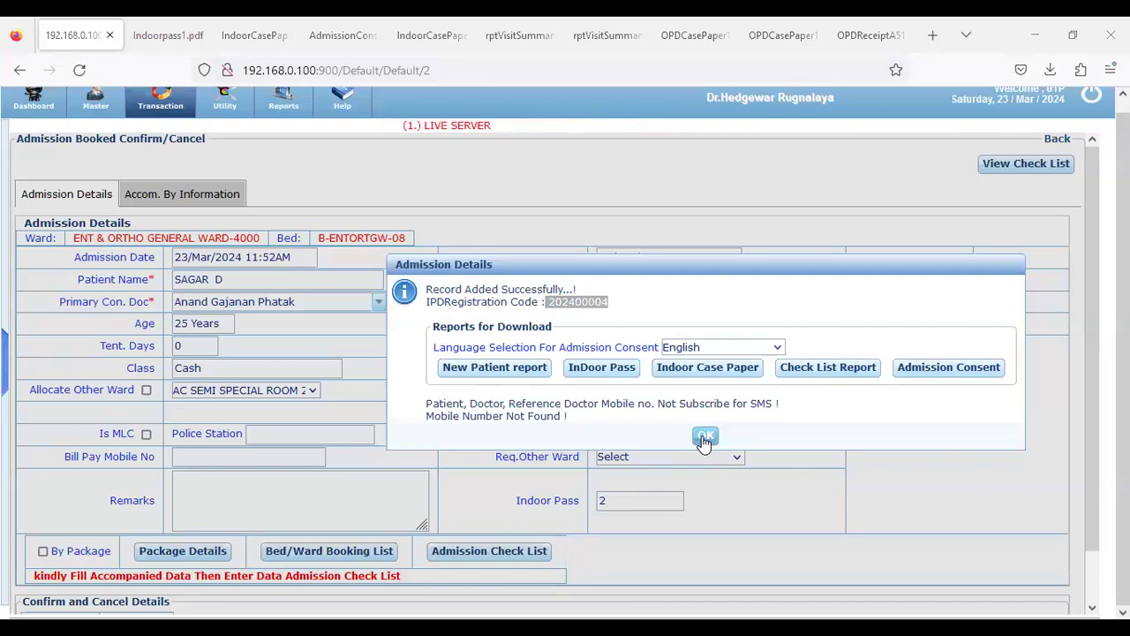
{"action": "left_click", "coordinate": [1095, 99]}
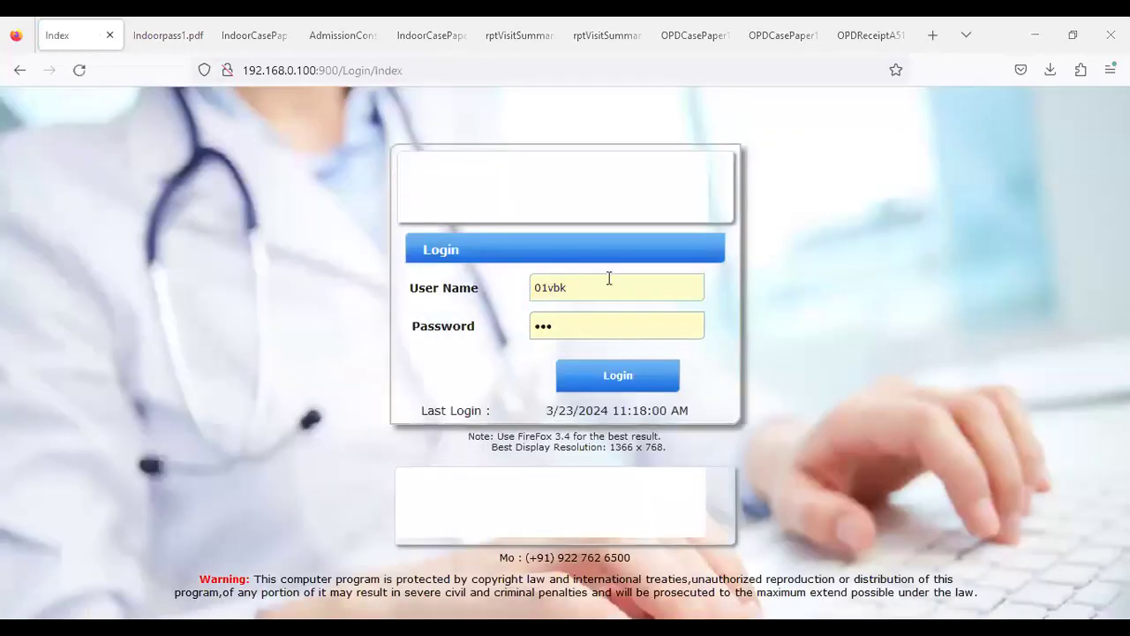
{"action": "double_click", "coordinate": [609, 279]}
{"action": "type", "text": "01drana"}
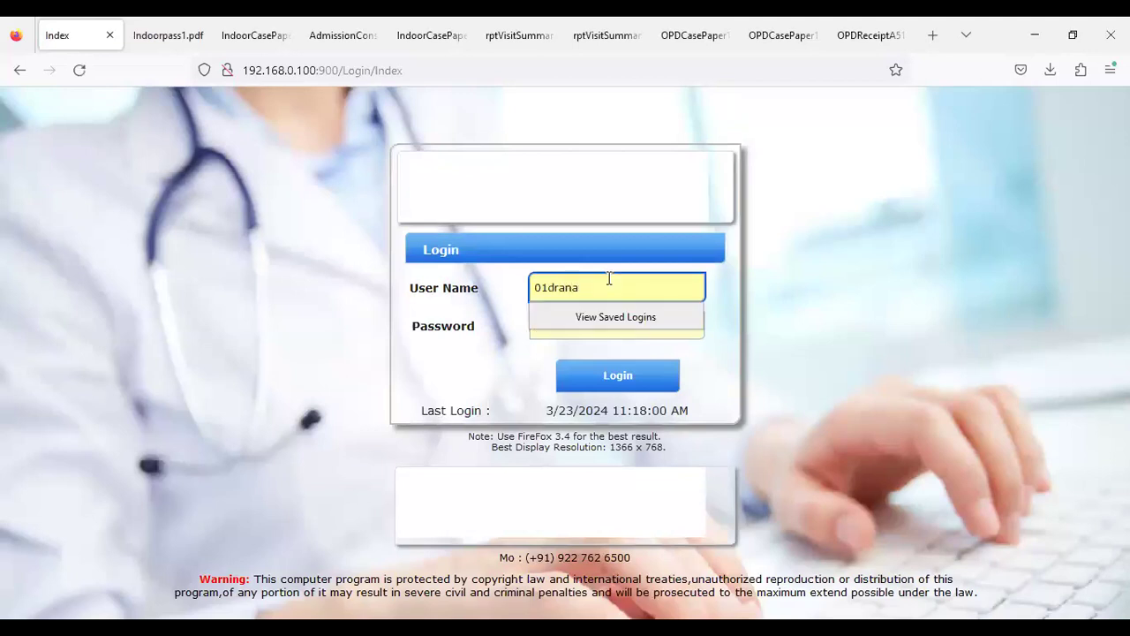
{"action": "type", "text": "d"}
{"action": "key", "text": "Tab"}
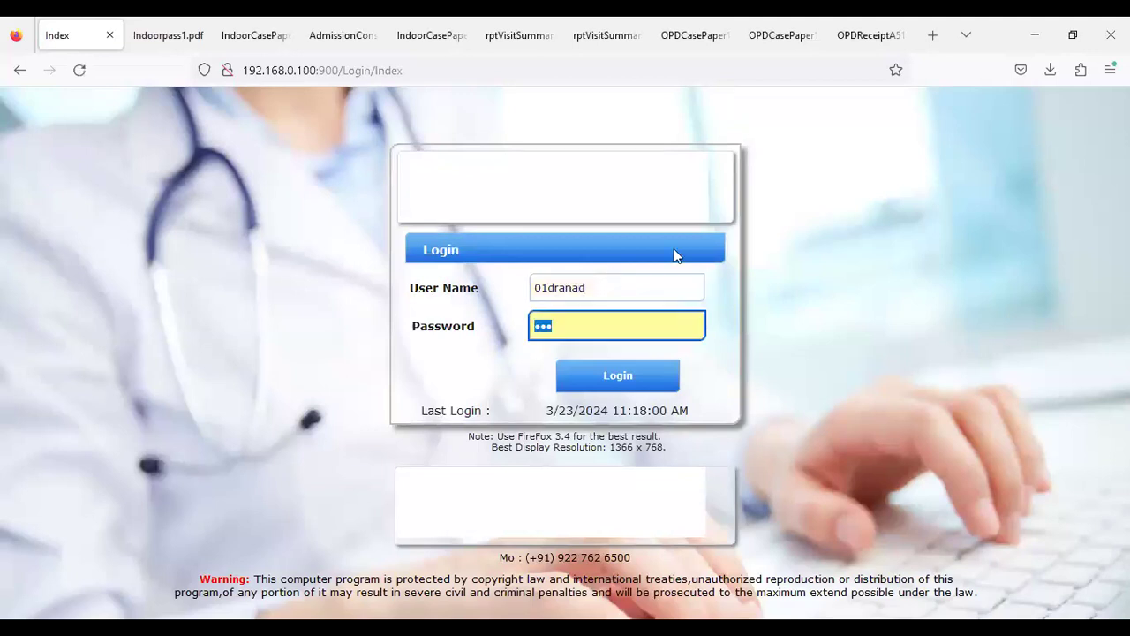
{"action": "left_click", "coordinate": [590, 376]}
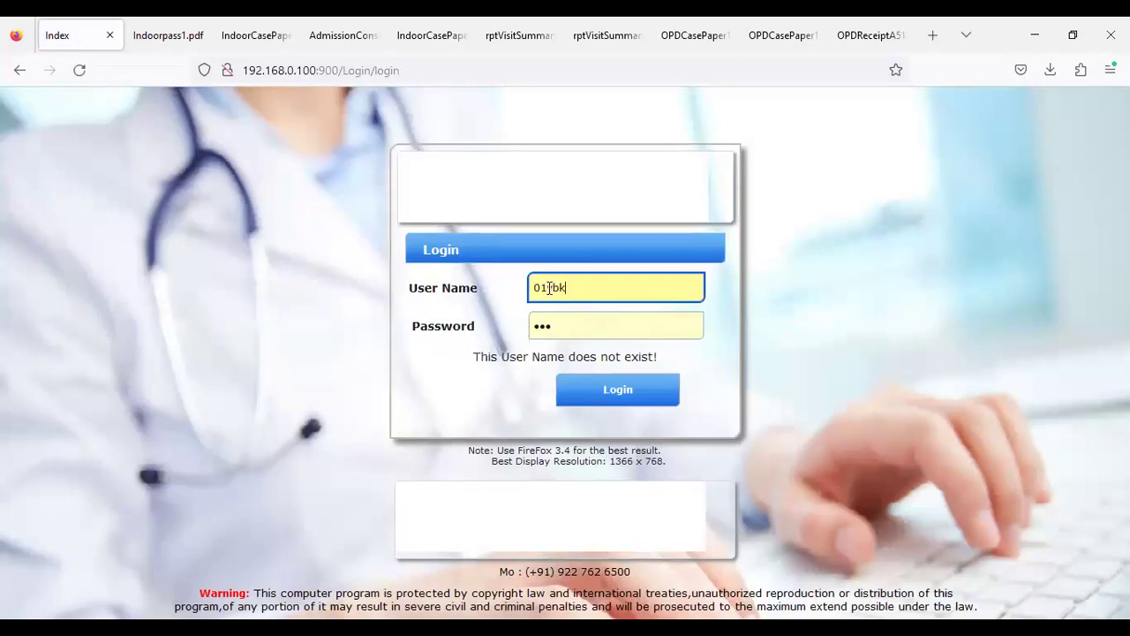
Correct the doctor's user name and log in with the saved password
{"action": "left_click_drag", "start_coordinate": [549, 287], "coordinate": [601, 288]}
{"action": "type", "text": "dranand"}
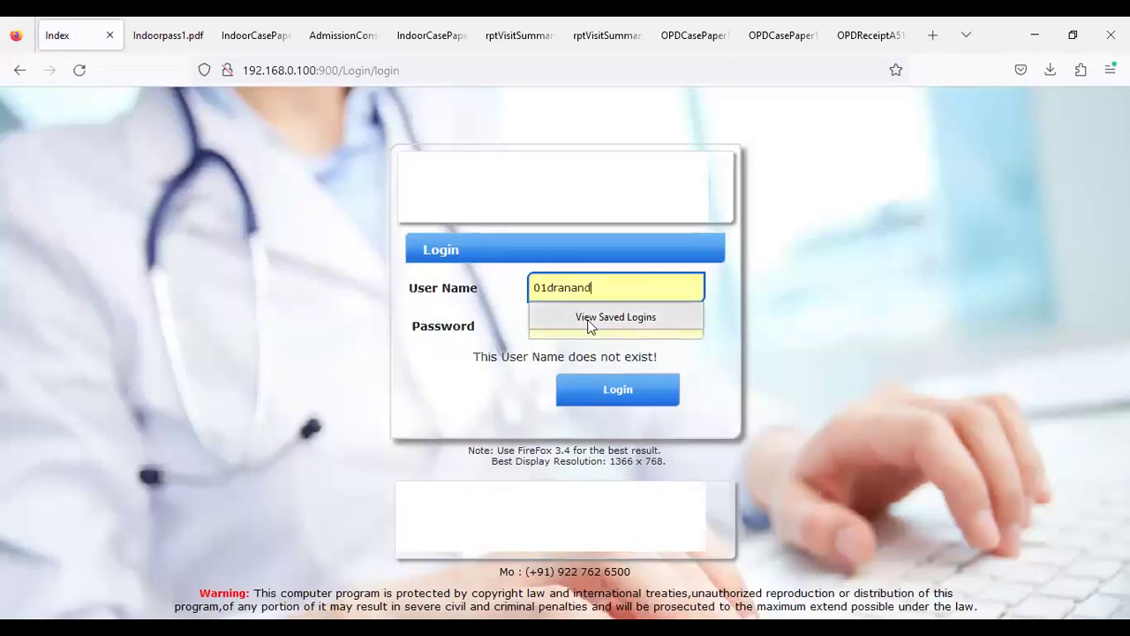
{"action": "key", "text": "Tab"}
{"action": "left_click", "coordinate": [608, 399]}
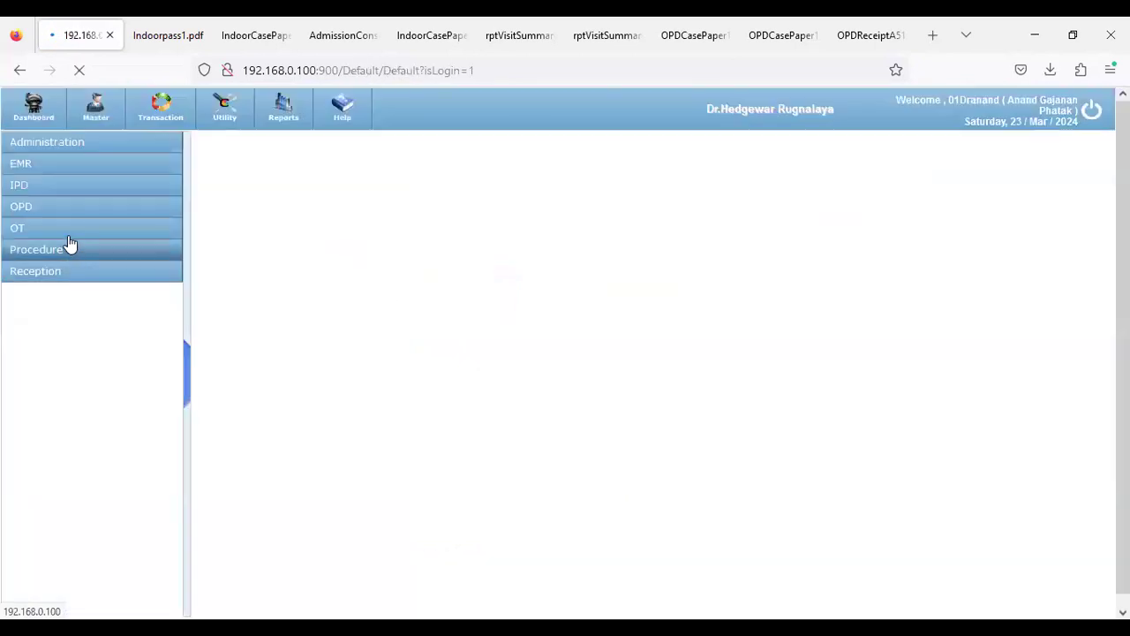
Open the Doctor First Visit Selection page under IPD Doctor's Entry
{"action": "left_click", "coordinate": [58, 187]}
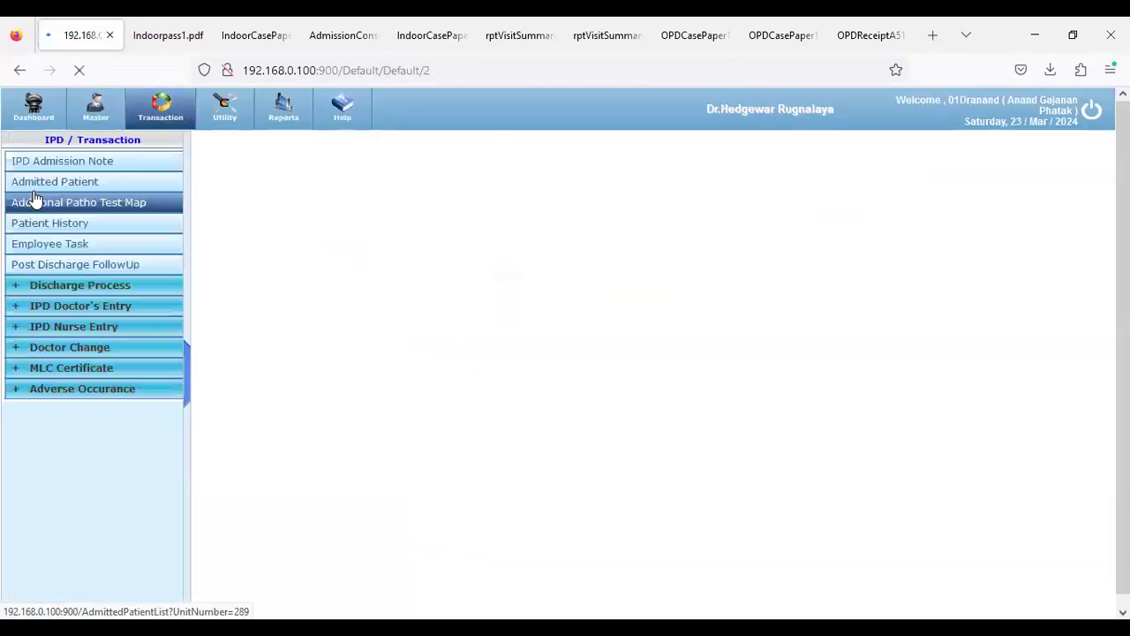
{"action": "left_click", "coordinate": [44, 285]}
{"action": "left_click", "coordinate": [60, 320]}
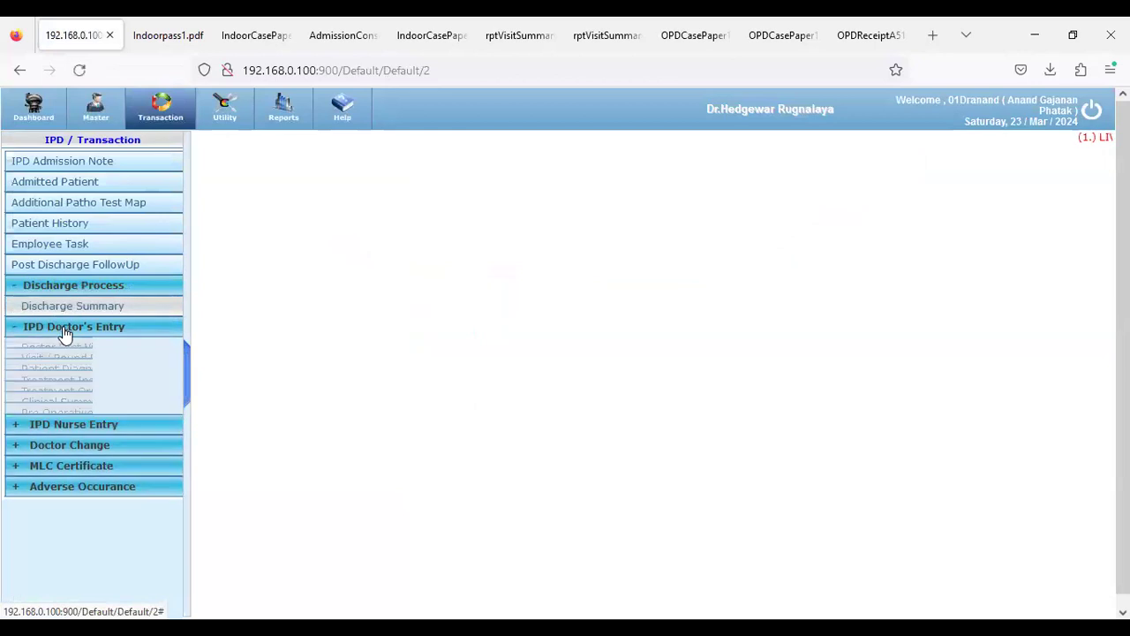
{"action": "left_click", "coordinate": [64, 353]}
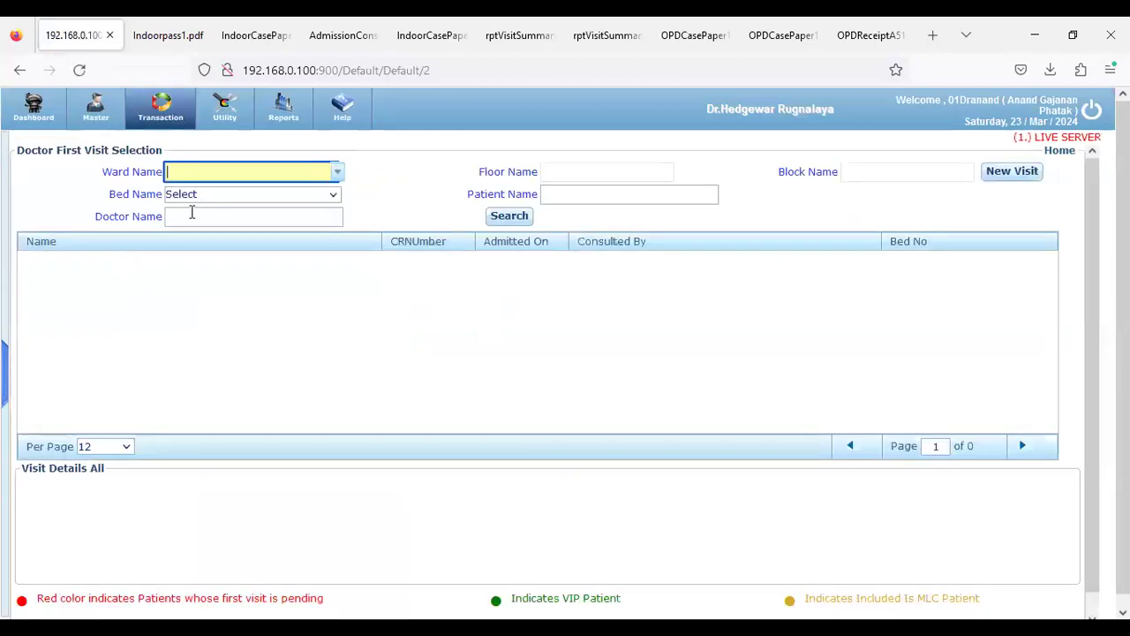
Search admitted patients in ENT & ORTHO GENERAL WARD
{"action": "left_click", "coordinate": [337, 173]}
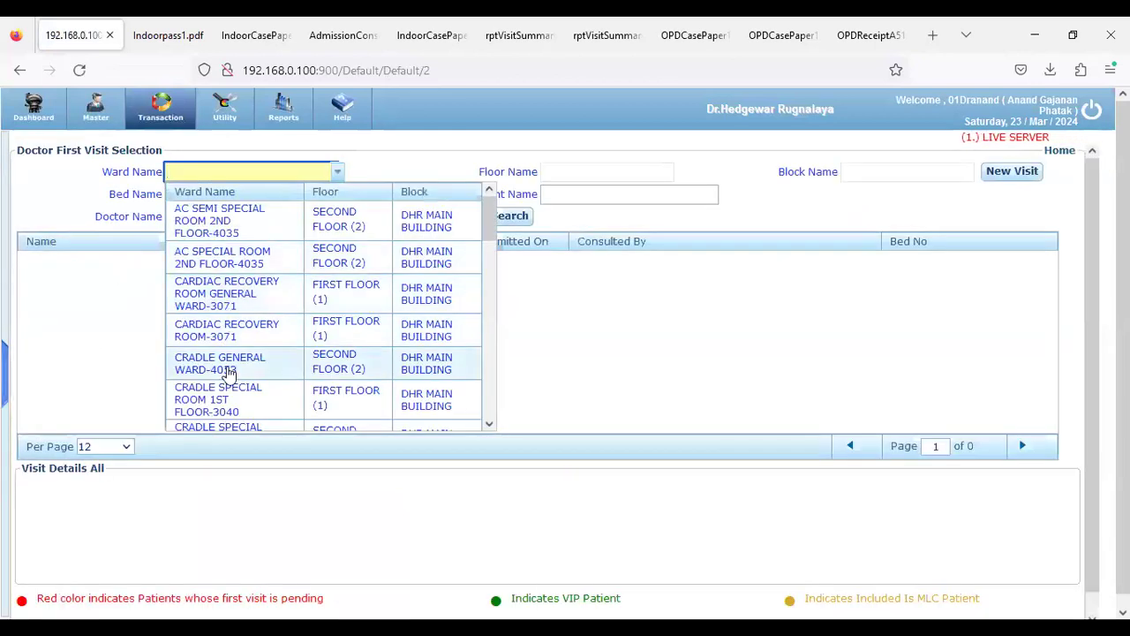
{"action": "scroll", "coordinate": [228, 393], "scroll_direction": "down", "scroll_amount": 3}
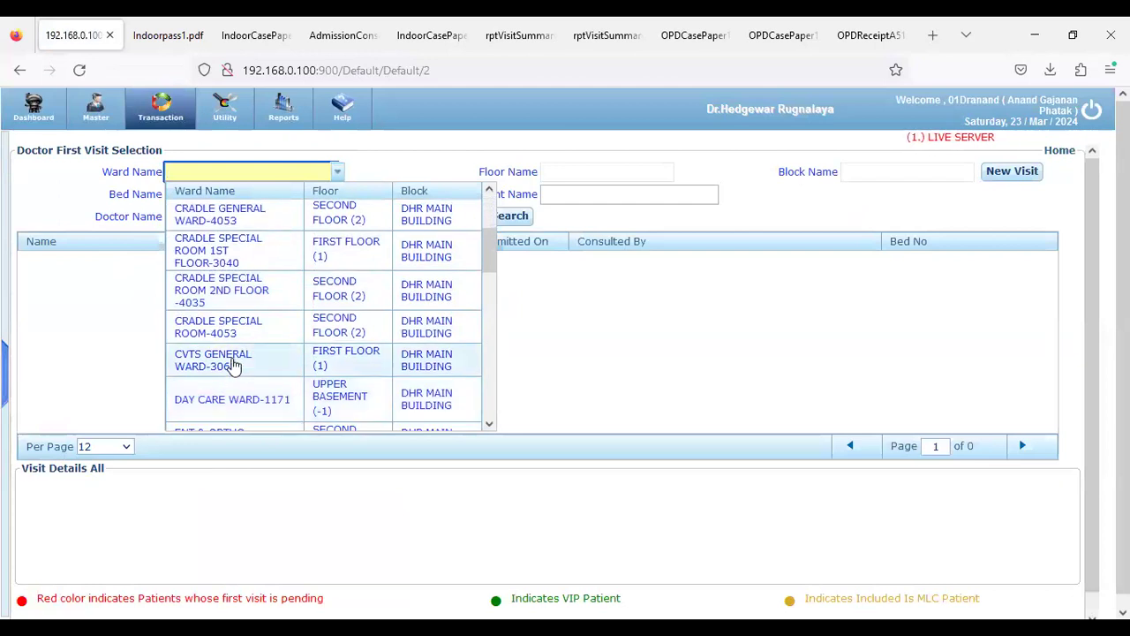
{"action": "scroll", "coordinate": [232, 365], "scroll_direction": "down", "scroll_amount": 2}
{"action": "left_click", "coordinate": [235, 368]}
{"action": "left_click", "coordinate": [496, 221]}
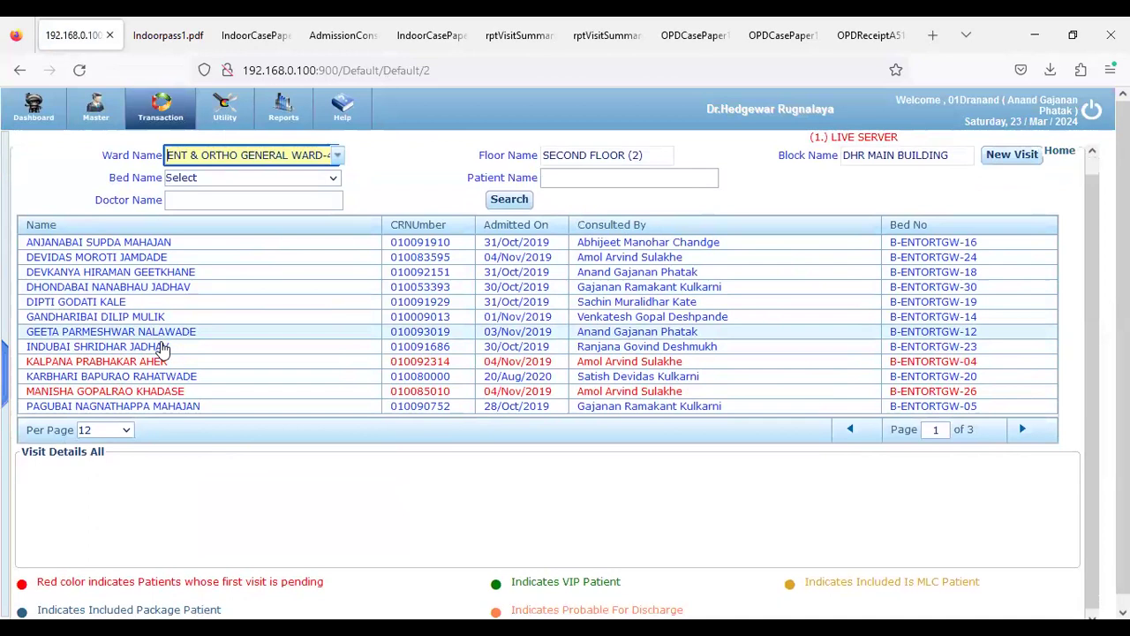
Reselect ENT & ORTHO GENERAL WARD, then bring up the Indoor Pass PDF
{"action": "left_click", "coordinate": [338, 155]}
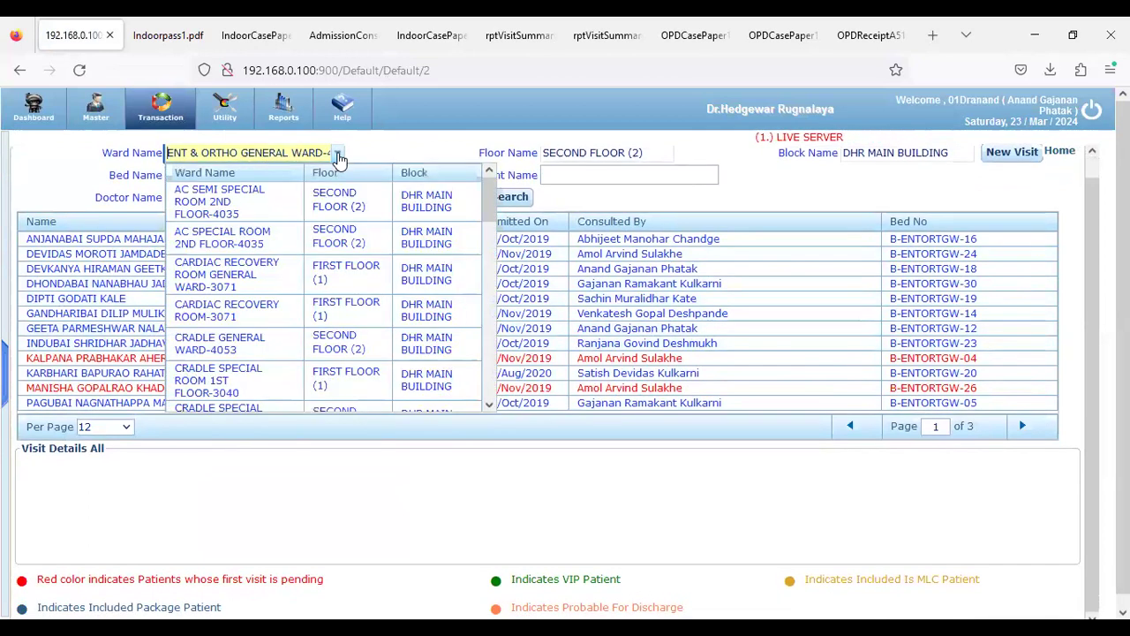
{"action": "scroll", "coordinate": [295, 264], "scroll_direction": "down", "scroll_amount": 3}
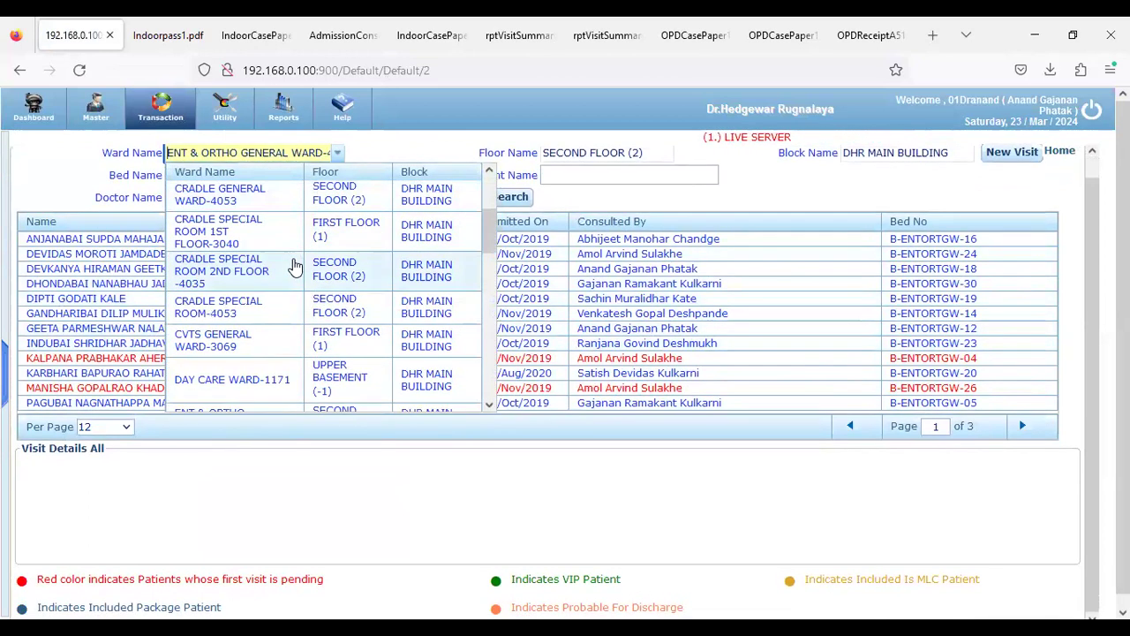
{"action": "scroll", "coordinate": [294, 266], "scroll_direction": "down", "scroll_amount": 4}
{"action": "left_click", "coordinate": [287, 269]}
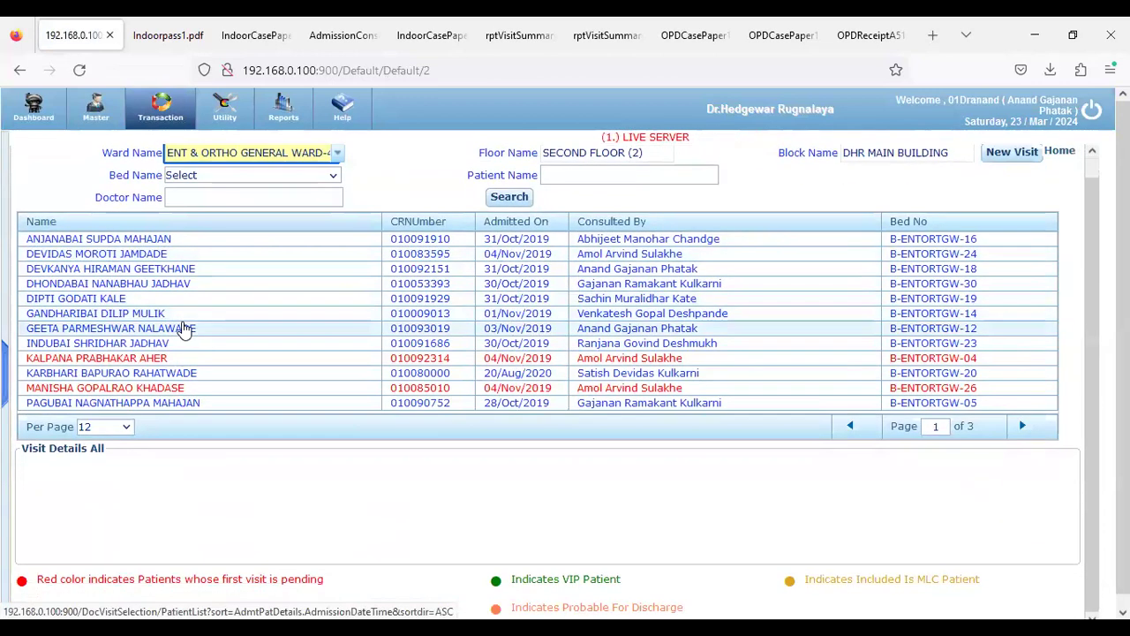
{"action": "scroll", "coordinate": [183, 329], "scroll_direction": "down", "scroll_amount": 2}
{"action": "mouse_move", "coordinate": [1093, 290]}
{"action": "left_mouse_down"}
{"action": "mouse_move", "coordinate": [1093, 307]}
{"action": "mouse_move", "coordinate": [1093, 288]}
{"action": "left_mouse_up"}
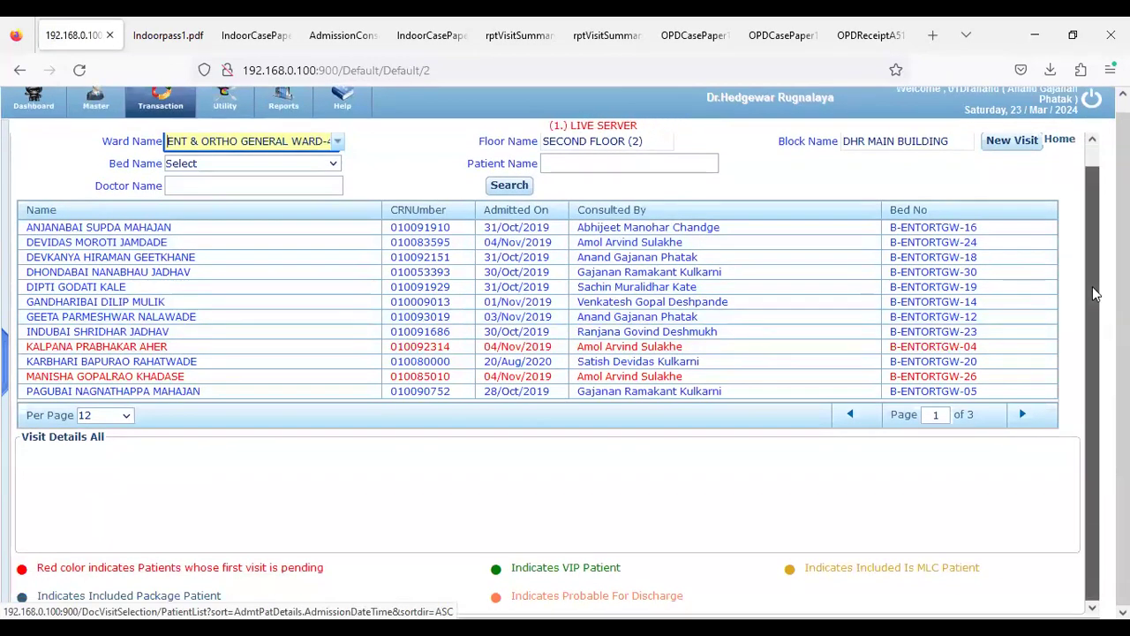
{"action": "key", "text": "ctrl+Tab"}
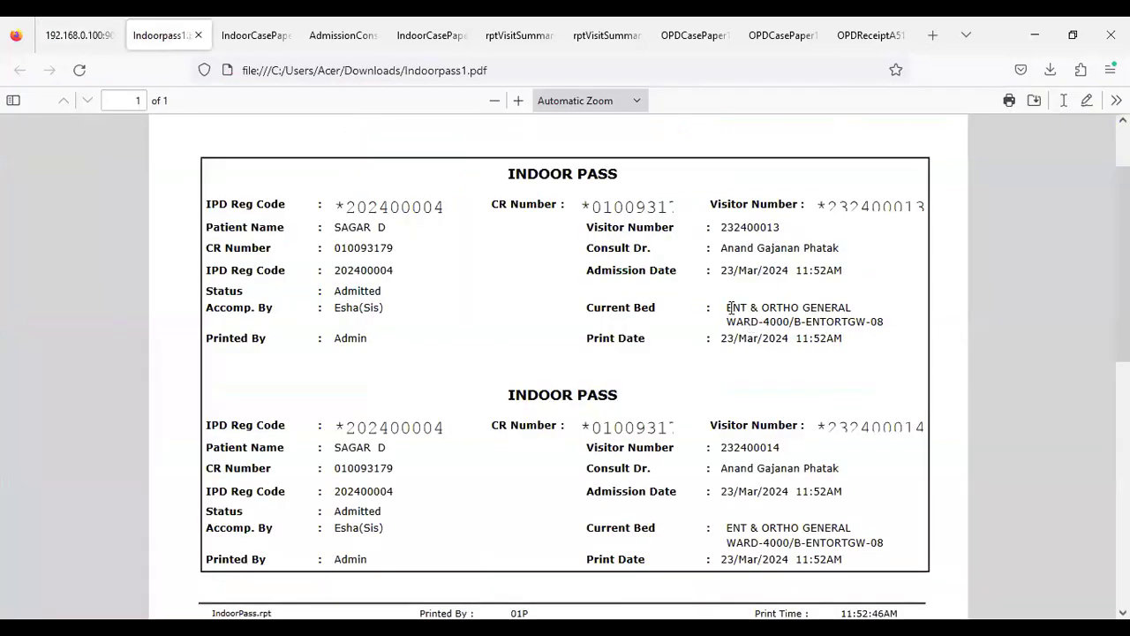
Copy the patient's bed text from the indoor pass into the Ward Name field
{"action": "left_click_drag", "start_coordinate": [725, 308], "coordinate": [878, 318]}
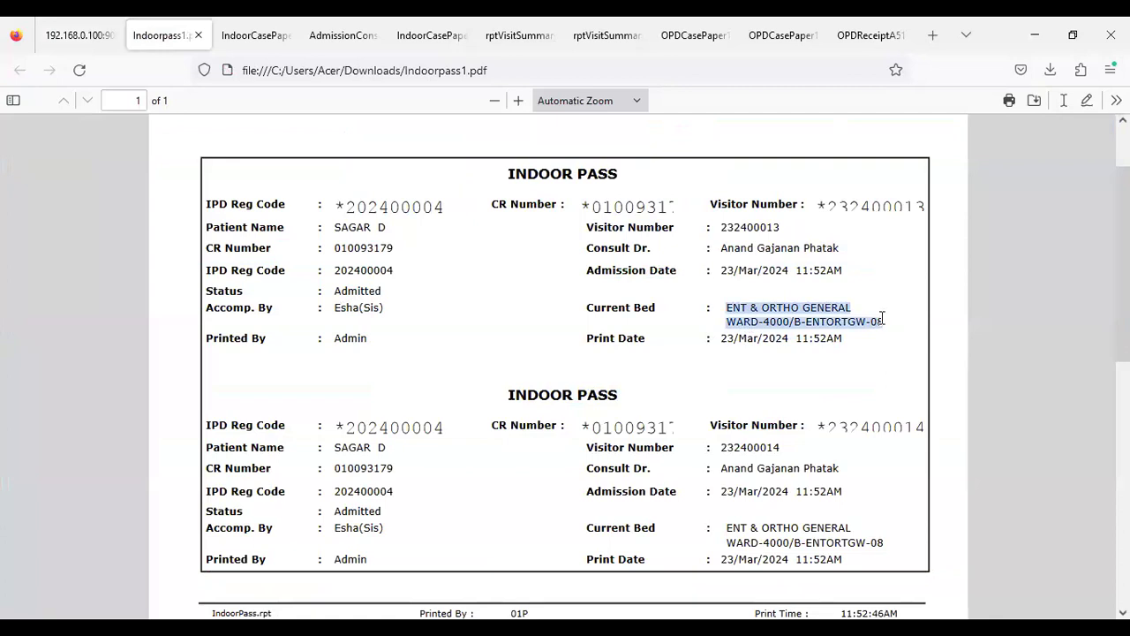
{"action": "left_click", "coordinate": [83, 35]}
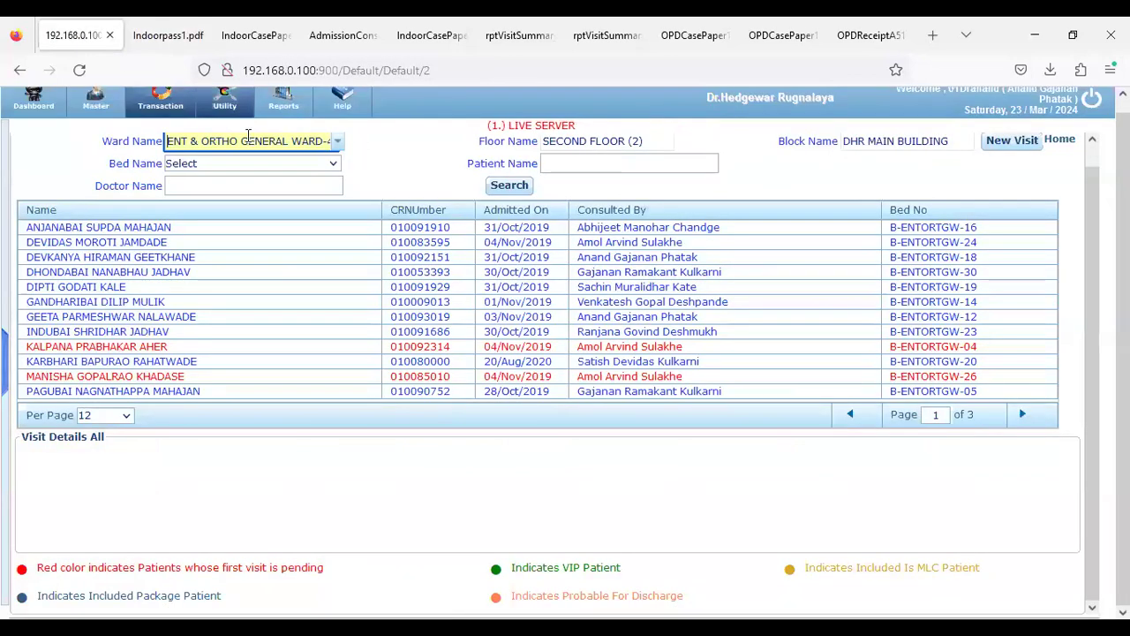
{"action": "left_click", "coordinate": [338, 144]}
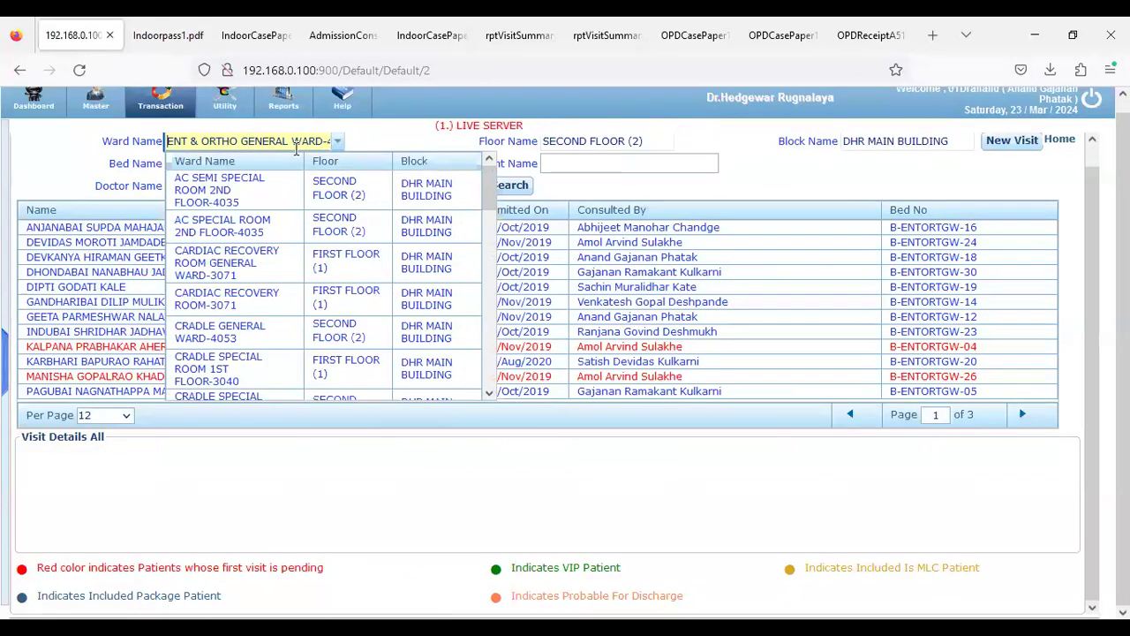
{"action": "left_click", "coordinate": [295, 148]}
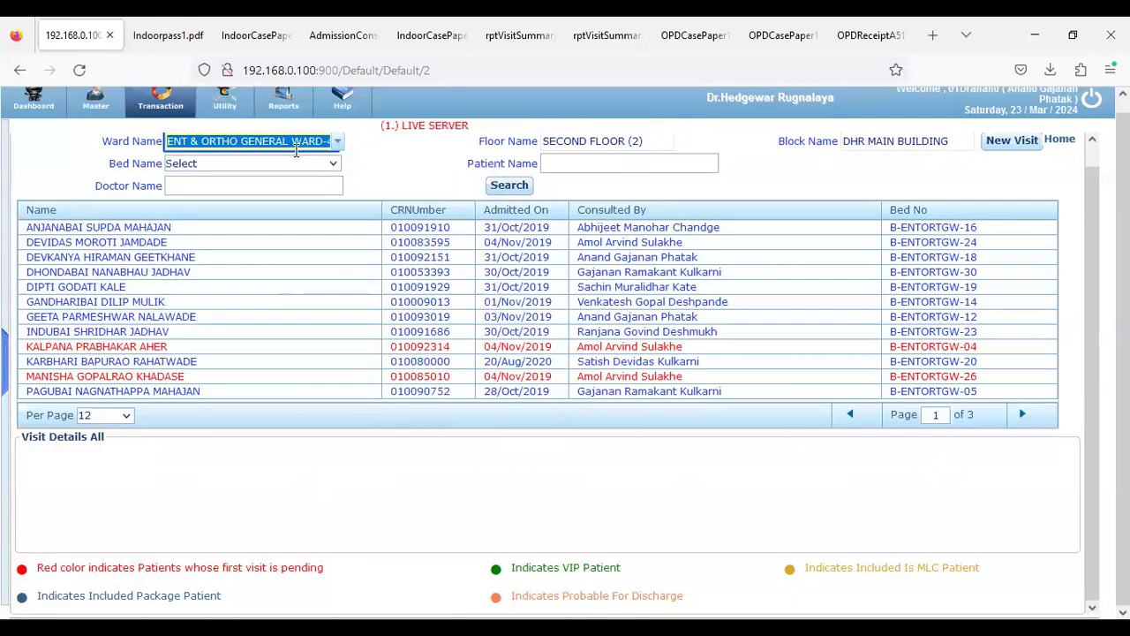
{"action": "key", "text": "ctrl+v"}
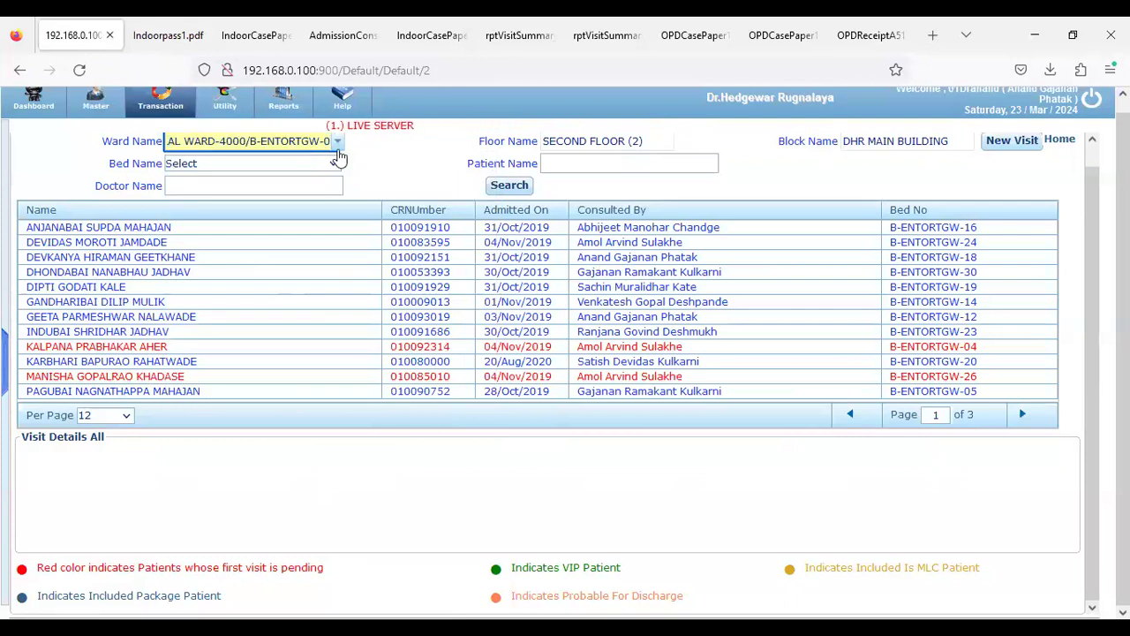
Scroll through the ward list looking for the patient's ward
{"action": "left_click", "coordinate": [344, 151]}
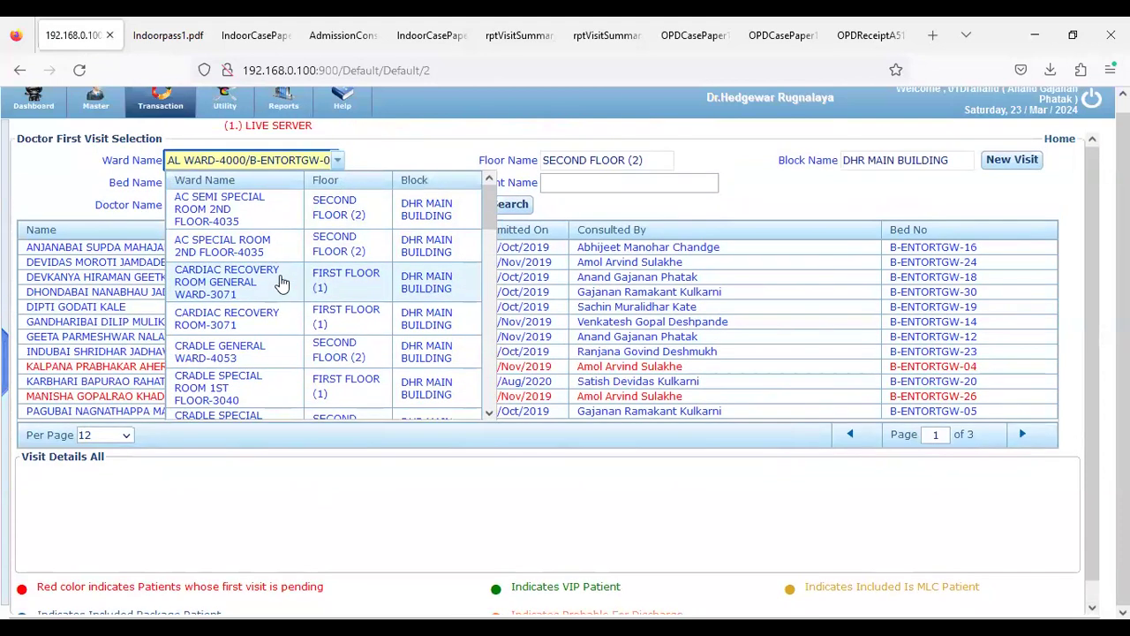
{"action": "scroll", "coordinate": [256, 318], "scroll_direction": "down", "scroll_amount": 3}
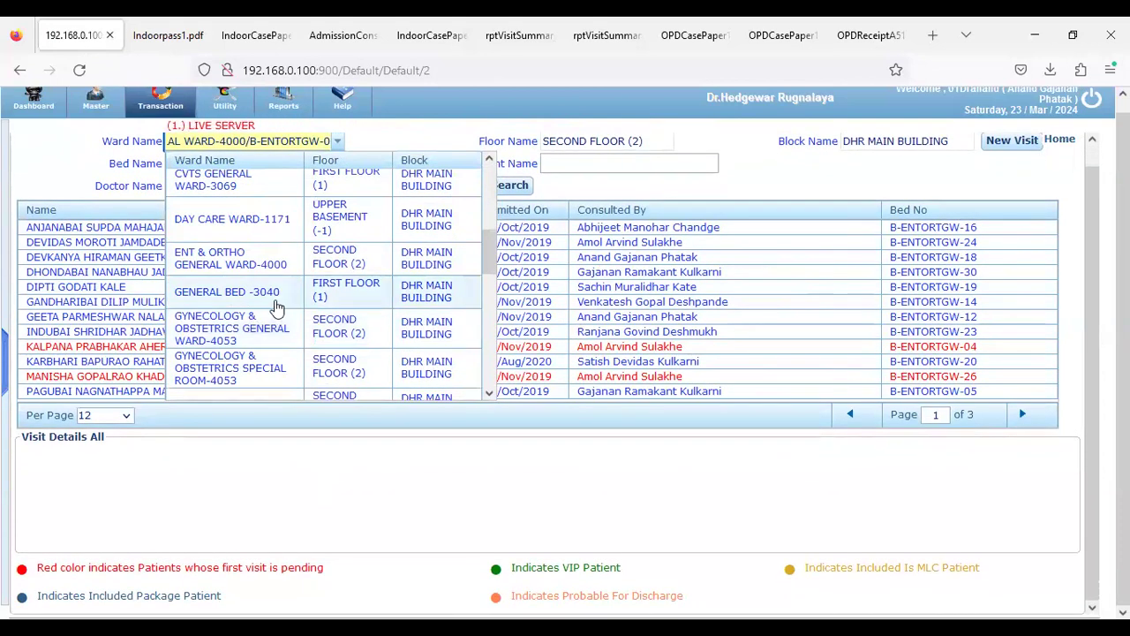
{"action": "scroll", "coordinate": [276, 306], "scroll_direction": "down", "scroll_amount": 3}
{"action": "scroll", "coordinate": [277, 306], "scroll_direction": "down", "scroll_amount": 2}
{"action": "scroll", "coordinate": [276, 307], "scroll_direction": "down", "scroll_amount": 6}
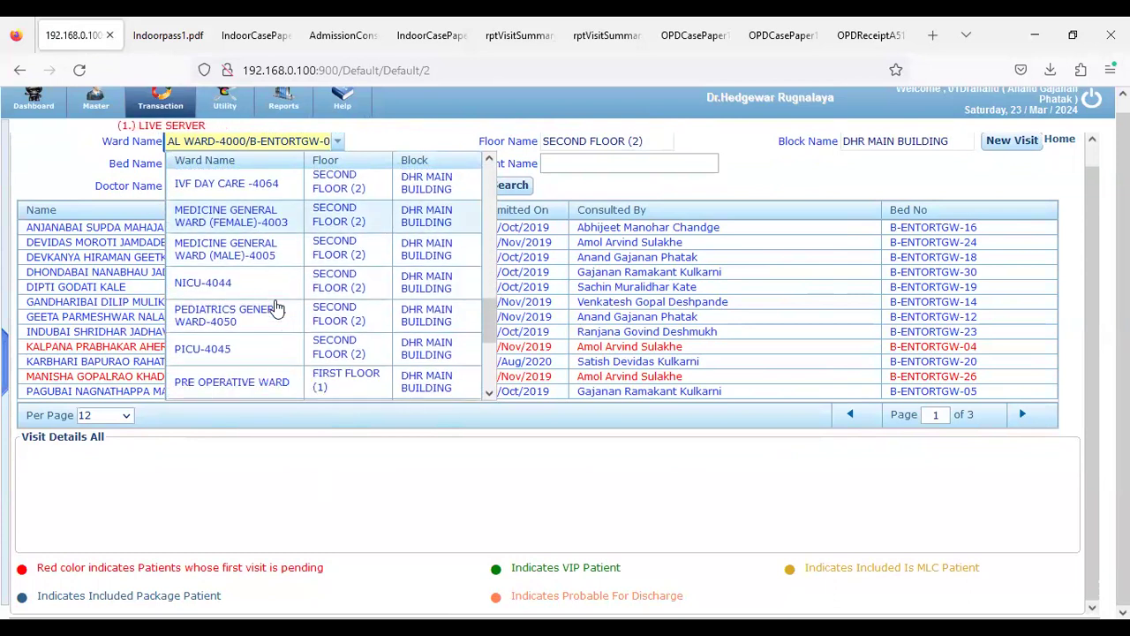
{"action": "scroll", "coordinate": [276, 306], "scroll_direction": "up", "scroll_amount": 10}
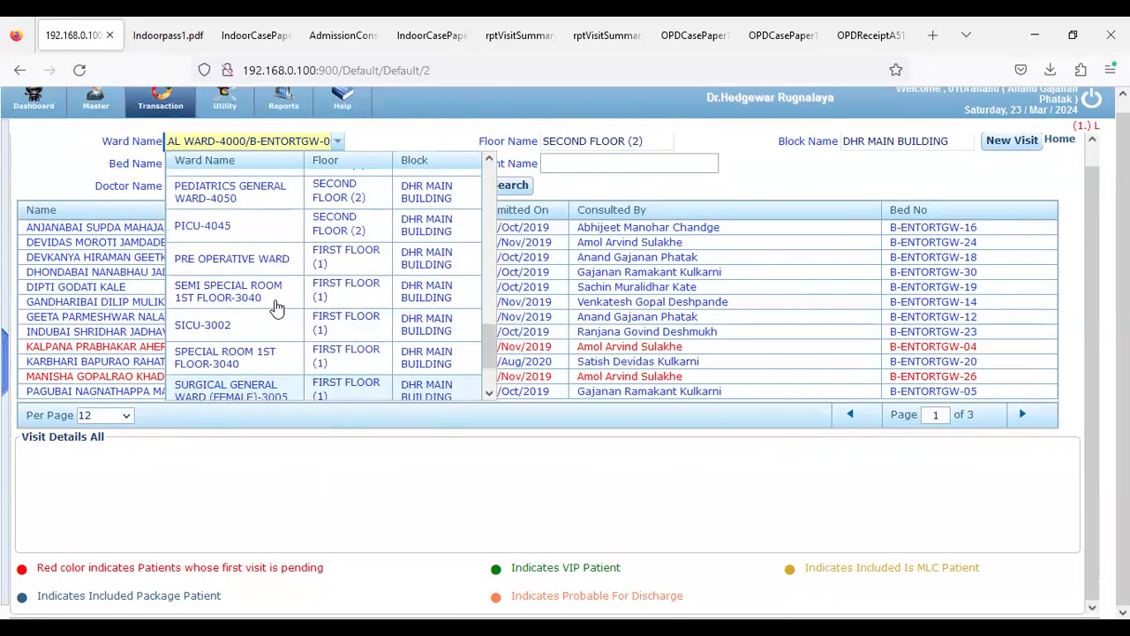
{"action": "scroll", "coordinate": [277, 306], "scroll_direction": "up", "scroll_amount": 2}
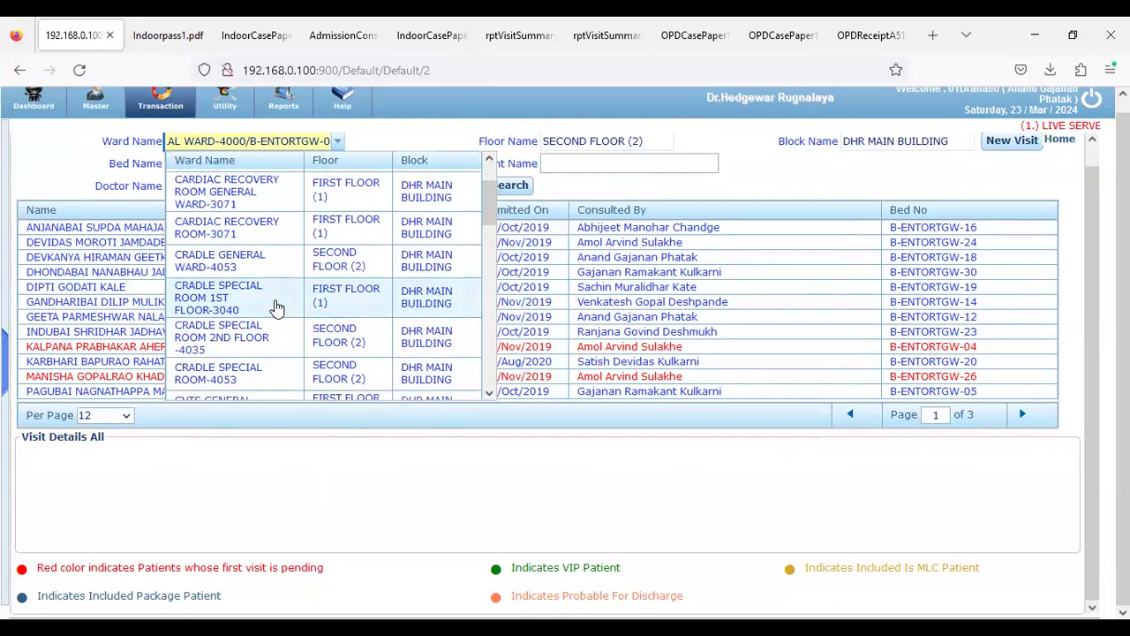
{"action": "scroll", "coordinate": [277, 306], "scroll_direction": "down", "scroll_amount": 2}
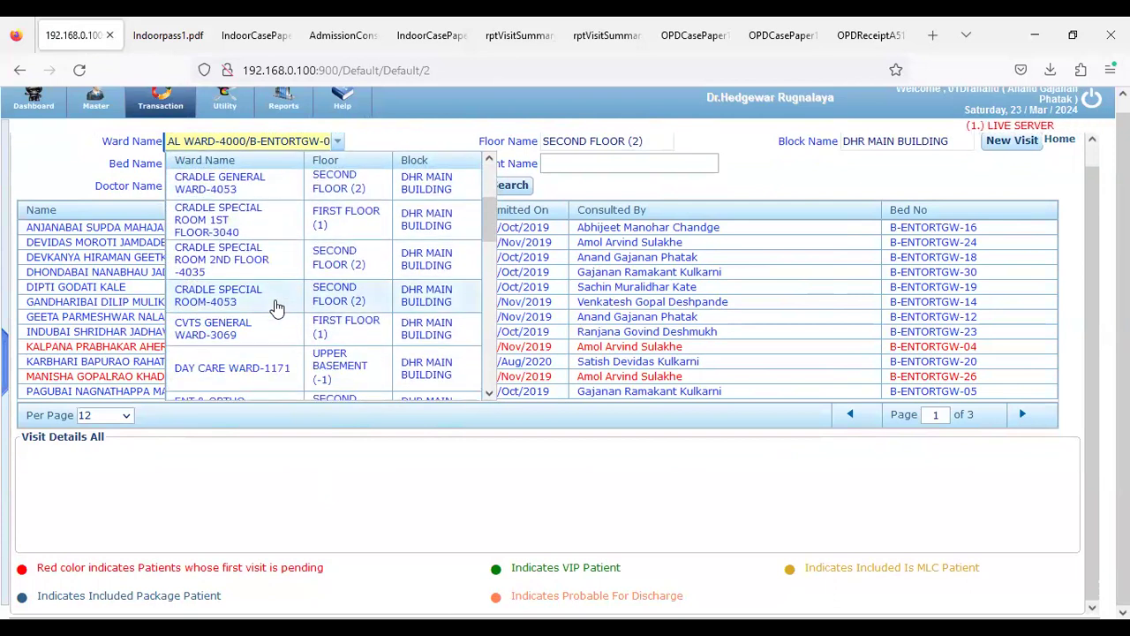
{"action": "scroll", "coordinate": [277, 306], "scroll_direction": "down", "scroll_amount": 3}
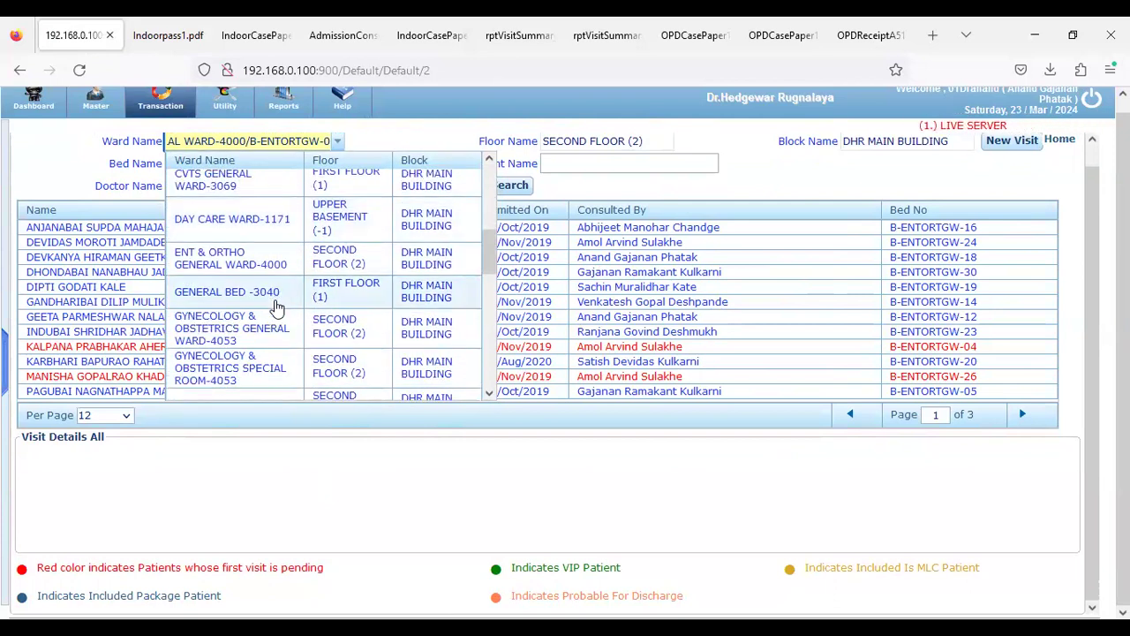
{"action": "scroll", "coordinate": [265, 294], "scroll_direction": "down", "scroll_amount": 3}
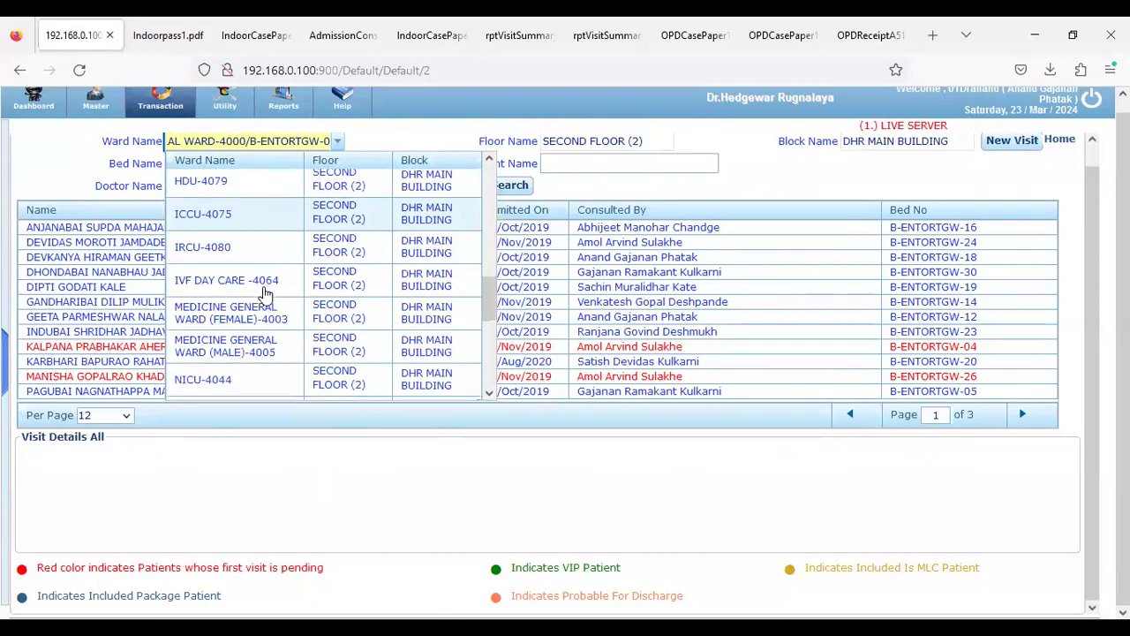
{"action": "scroll", "coordinate": [265, 295], "scroll_direction": "down", "scroll_amount": 1}
{"action": "scroll", "coordinate": [264, 294], "scroll_direction": "down", "scroll_amount": 1}
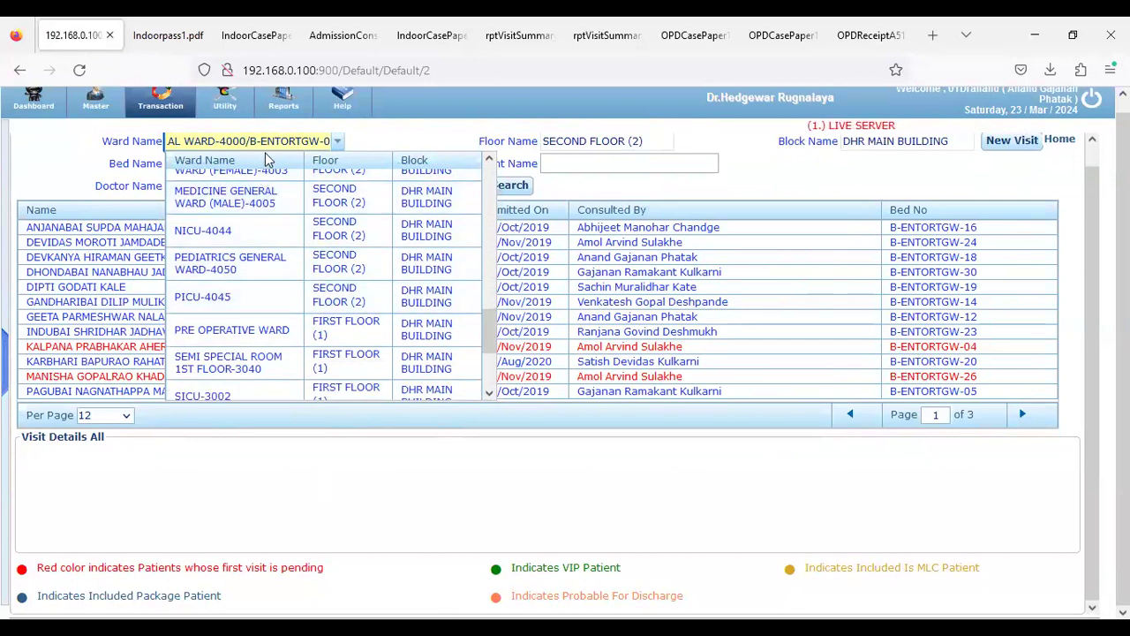
{"action": "scroll", "coordinate": [1121, 353], "scroll_direction": "up", "scroll_amount": 1}
{"action": "scroll", "coordinate": [1095, 353], "scroll_direction": "up", "scroll_amount": 1}
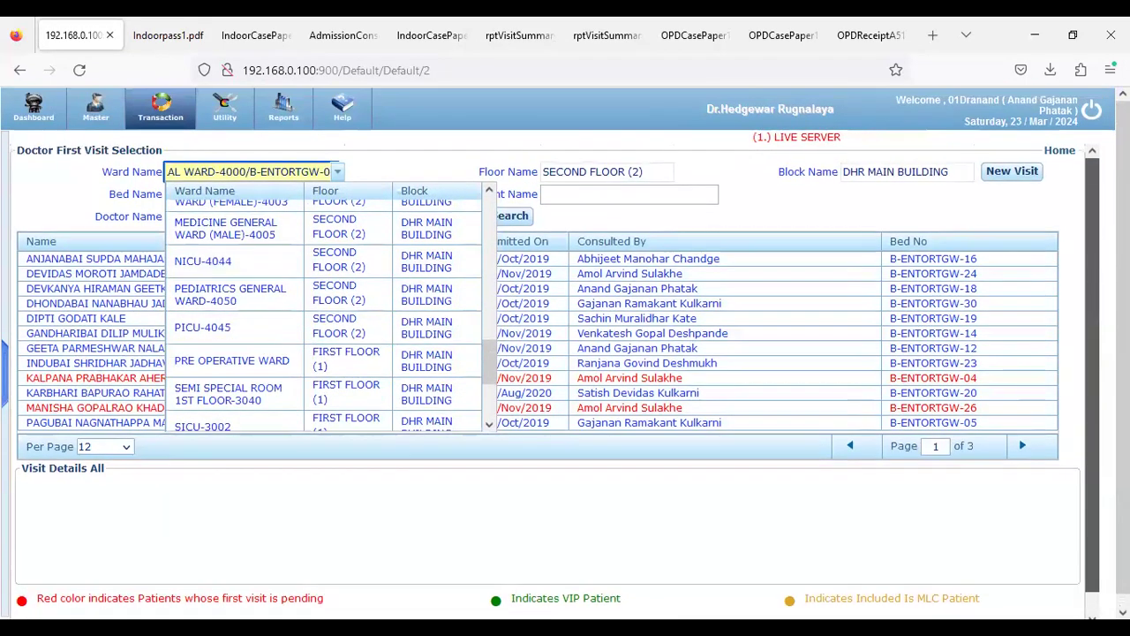
Clear Ward Name, check the ward on the indoor pass, and type 'Ent'
{"action": "left_click", "coordinate": [270, 173]}
{"action": "key", "text": "ctrl+a"}
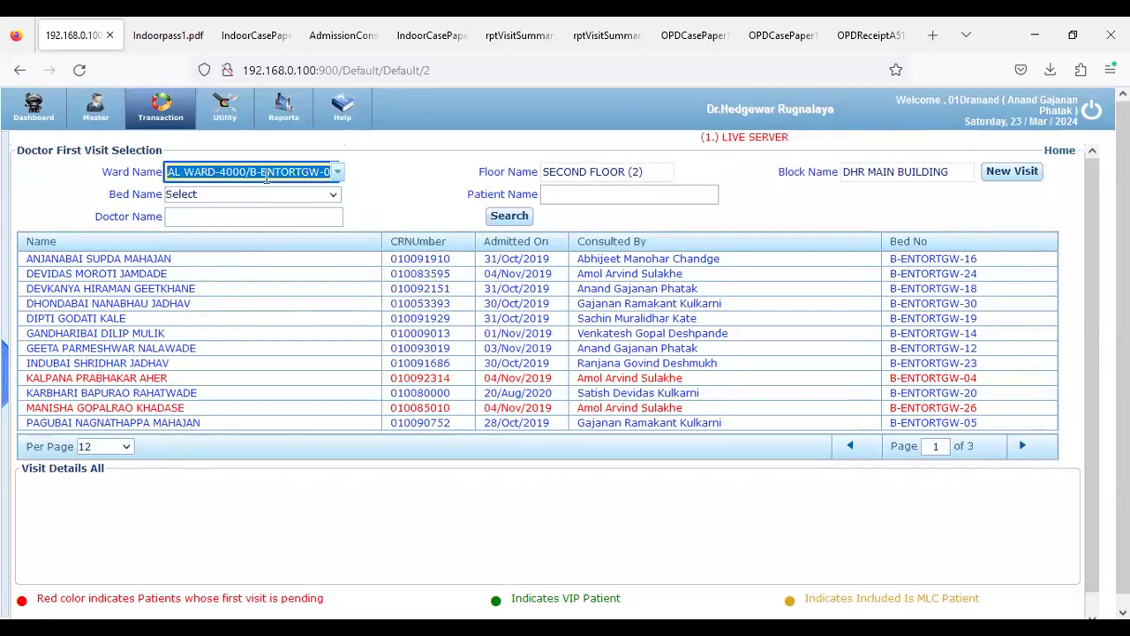
{"action": "key", "text": "BackSpace"}
{"action": "scroll", "coordinate": [247, 305], "scroll_direction": "up", "scroll_amount": 1}
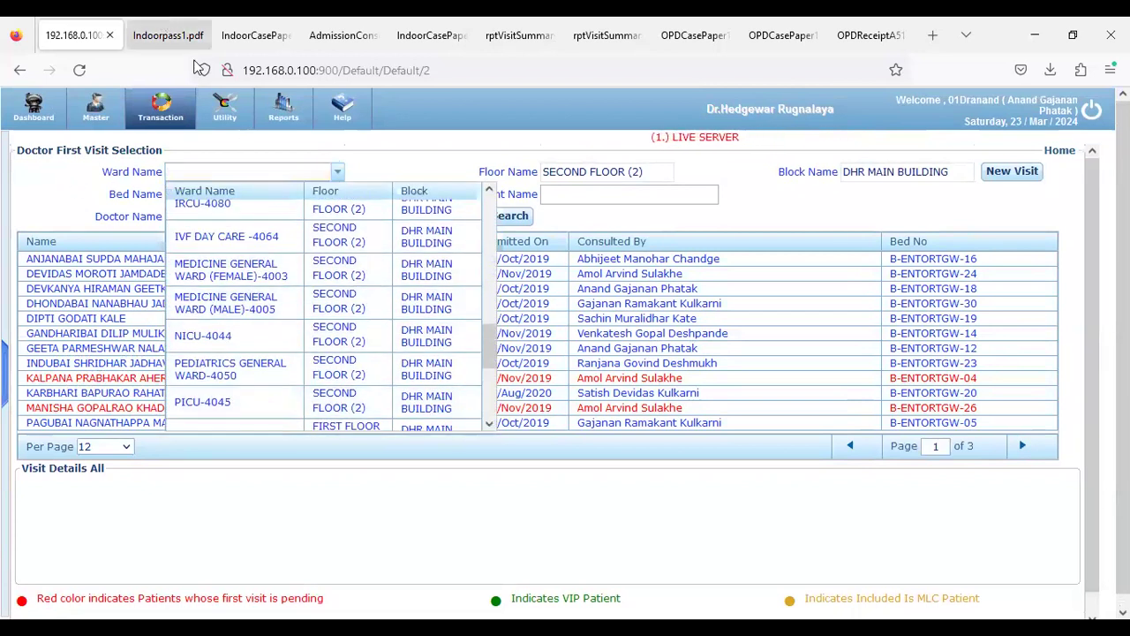
{"action": "left_click", "coordinate": [163, 35]}
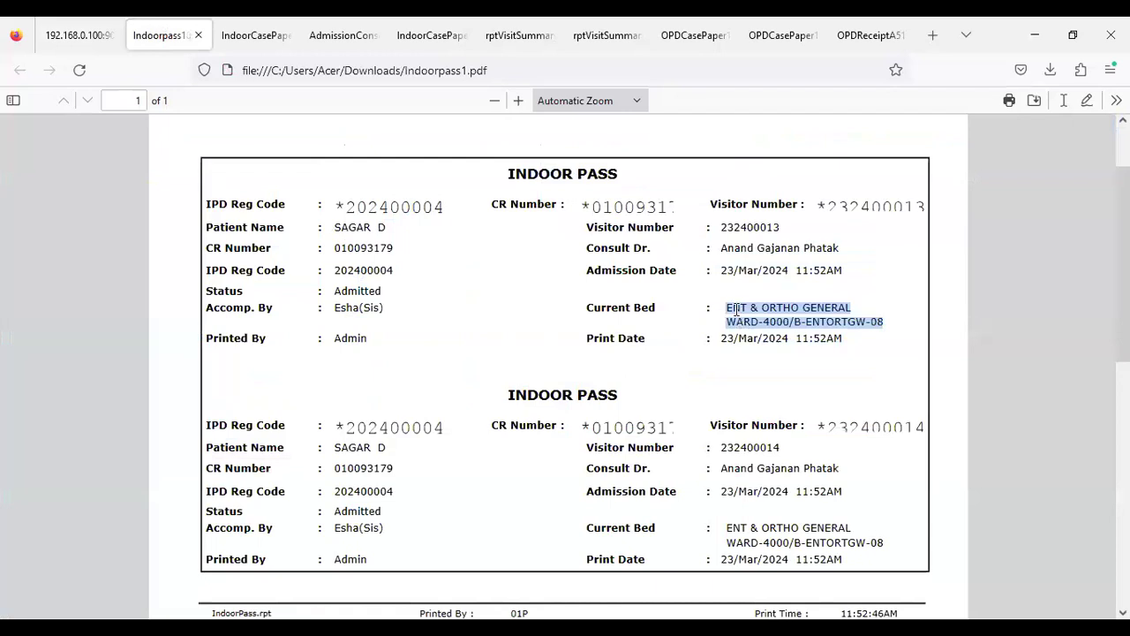
{"action": "left_click", "coordinate": [79, 35]}
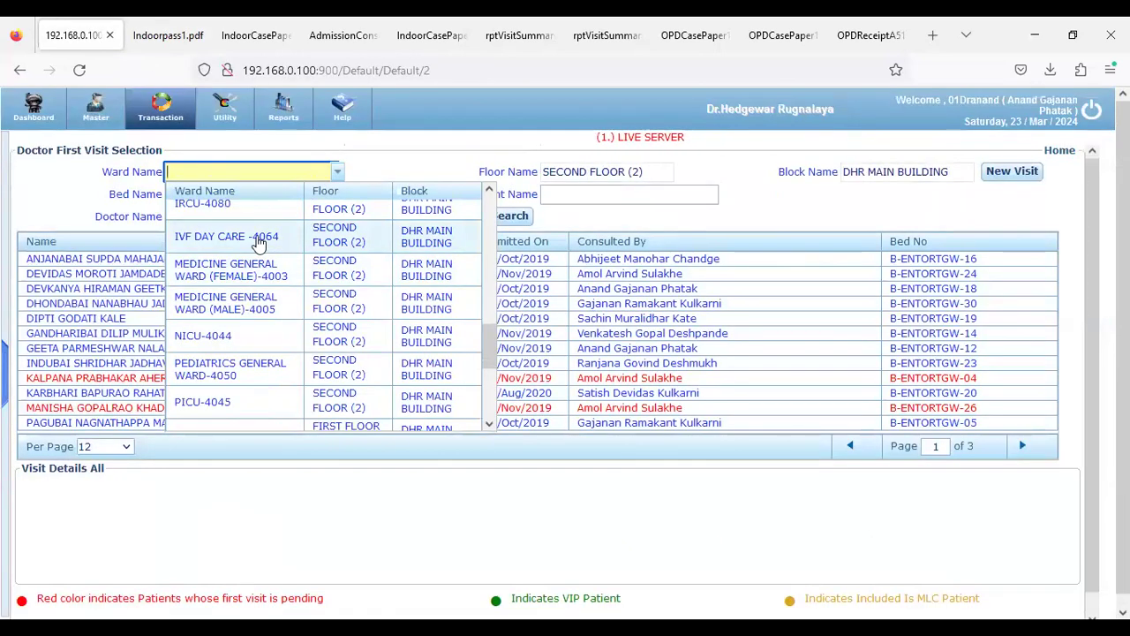
{"action": "type", "text": "Ent"}
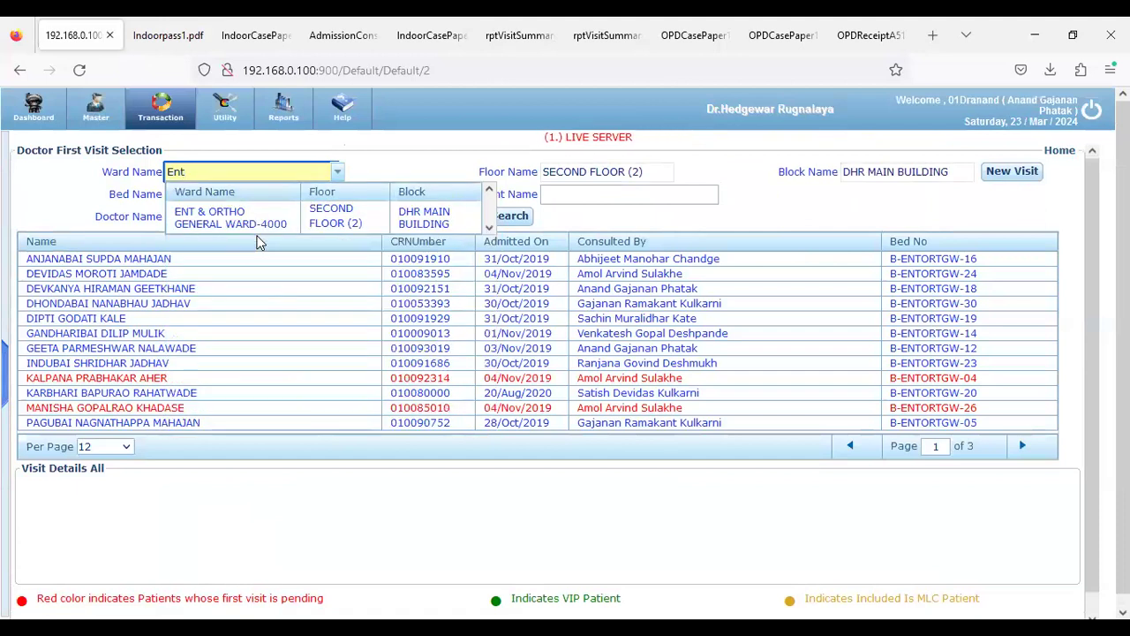
Choose ENT & ORTHO GENERAL WARD-4000, go to page 2, and select bed B-ENTORTGW-08's admission
{"action": "left_click", "coordinate": [254, 232]}
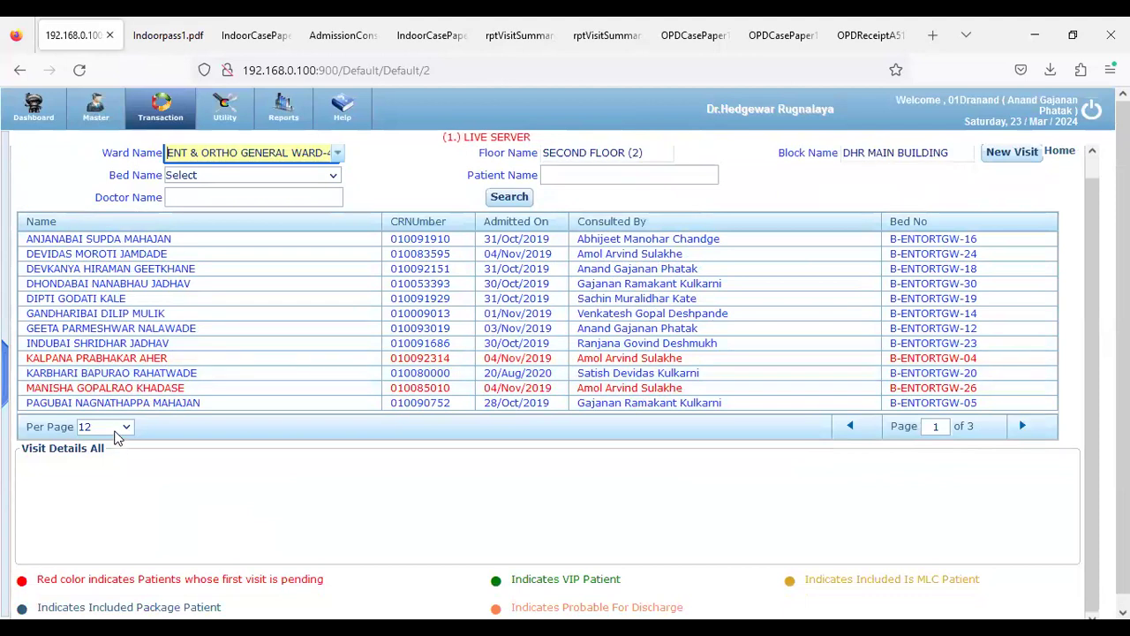
{"action": "left_click", "coordinate": [1023, 426]}
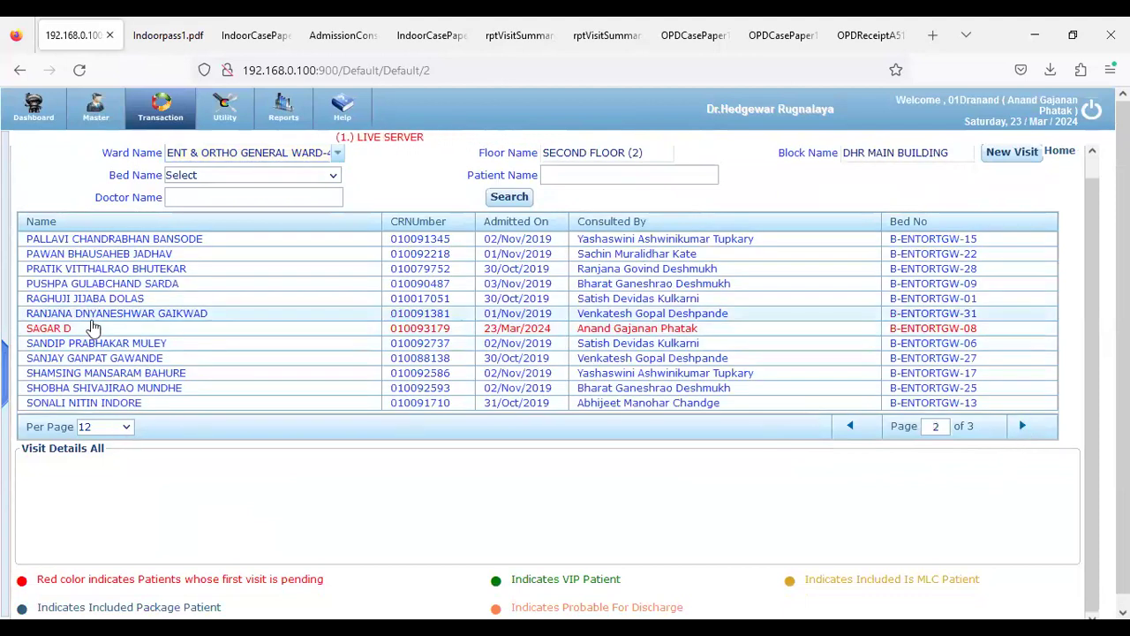
{"action": "left_click", "coordinate": [76, 313]}
{"action": "left_click", "coordinate": [78, 331]}
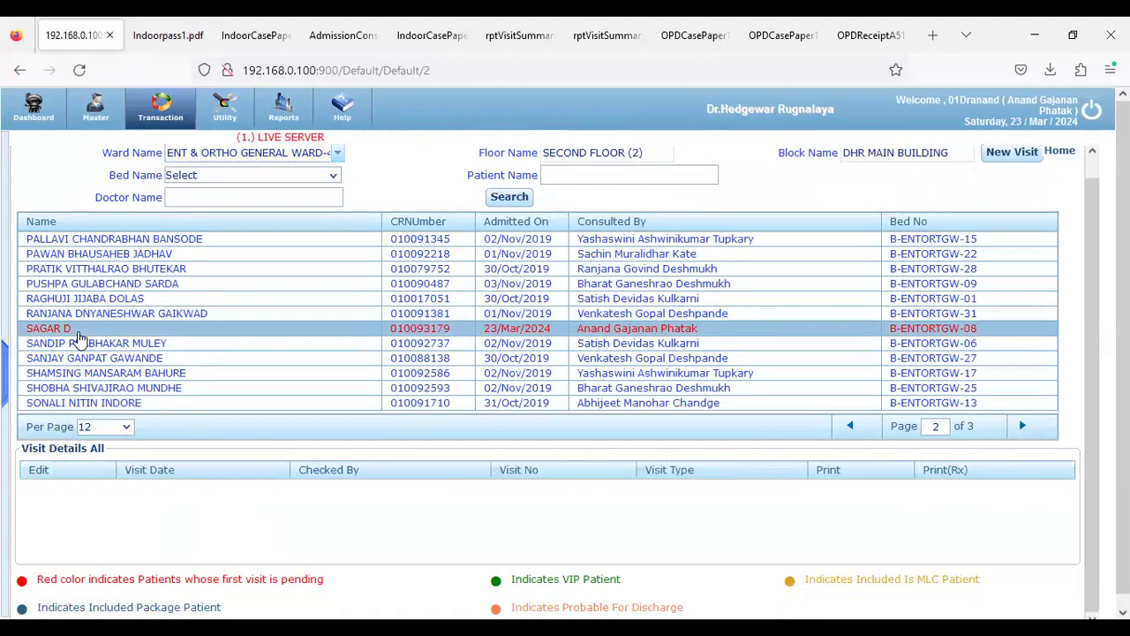
Highlight the legend entries: pending first visit, VIP, MLC and package patient
{"action": "left_click_drag", "start_coordinate": [37, 583], "coordinate": [328, 587]}
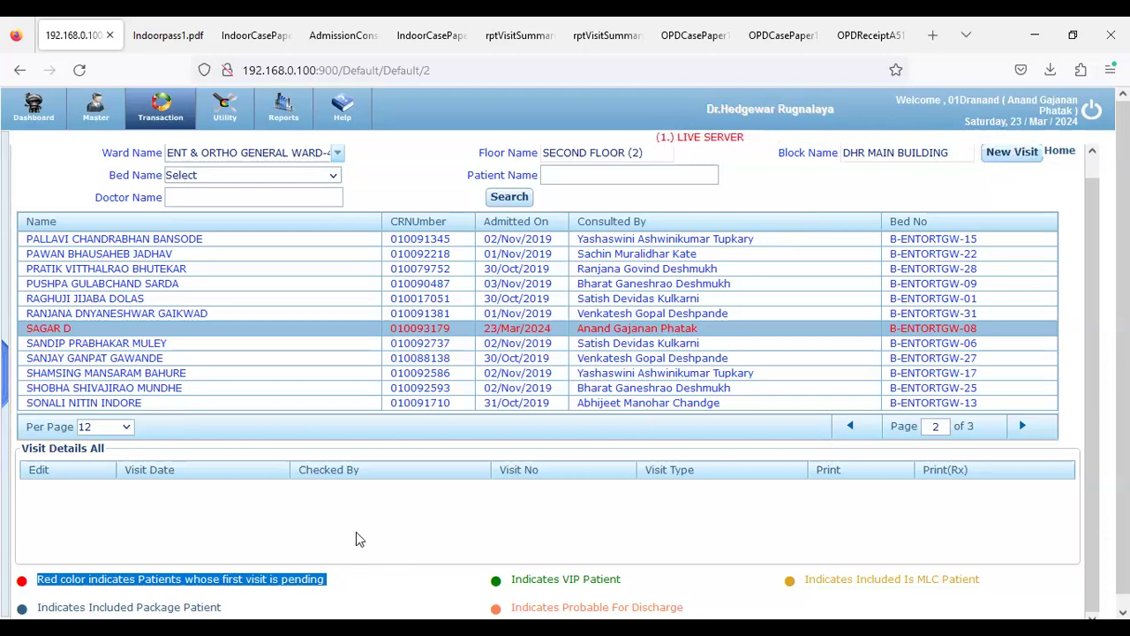
{"action": "left_click_drag", "start_coordinate": [510, 579], "coordinate": [616, 593]}
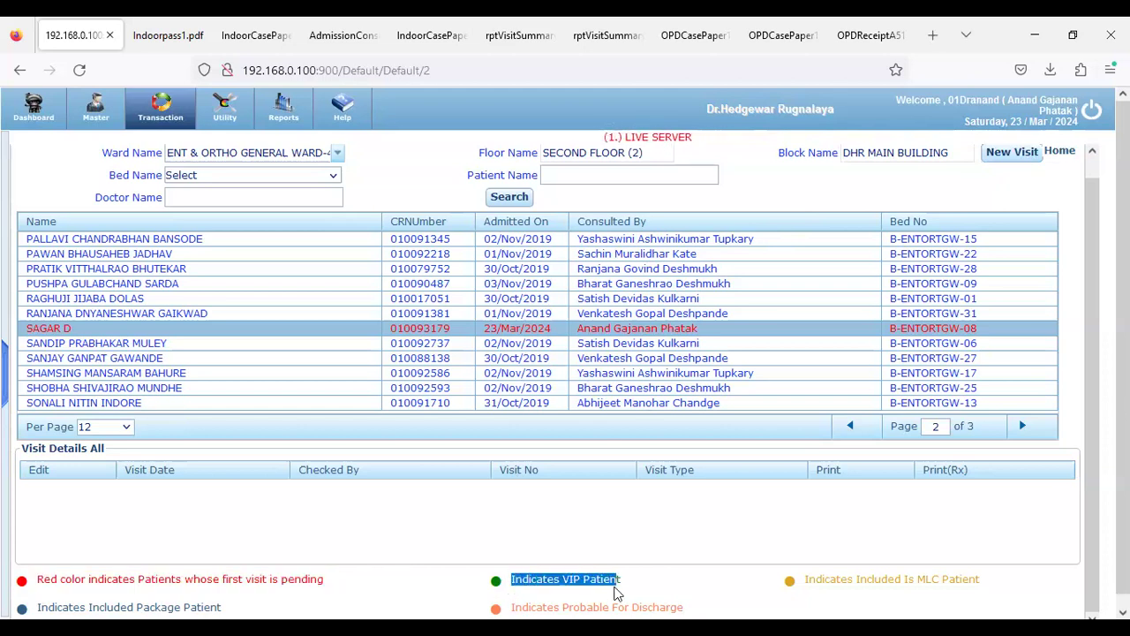
{"action": "scroll", "coordinate": [636, 574], "scroll_direction": "down", "scroll_amount": 1}
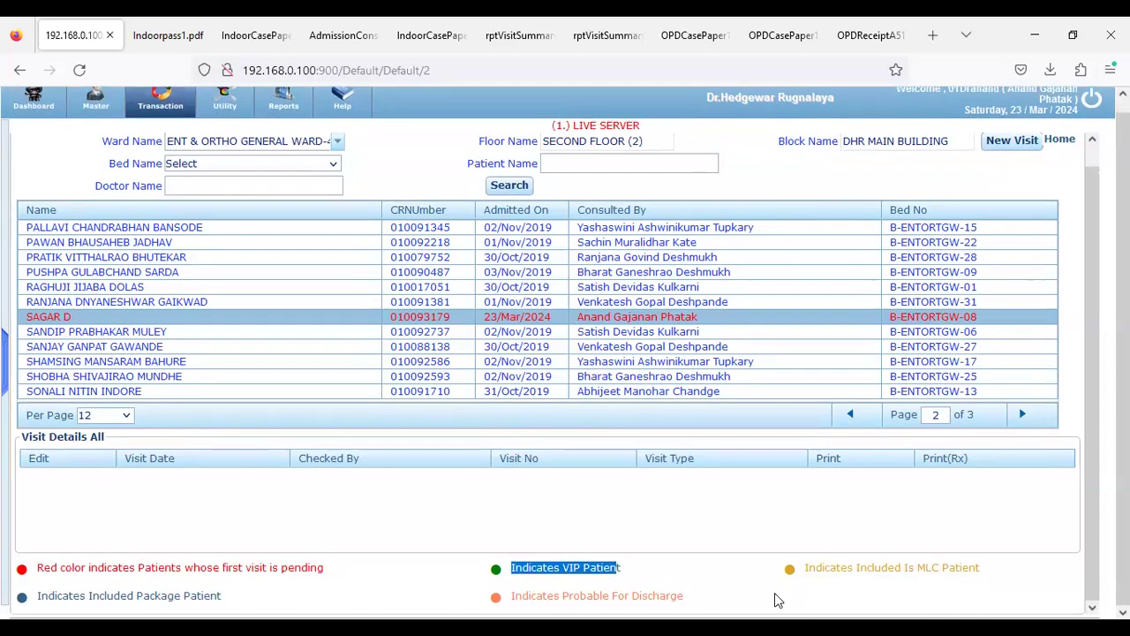
{"action": "left_click", "coordinate": [823, 569]}
{"action": "left_click_drag", "start_coordinate": [823, 569], "coordinate": [978, 570]}
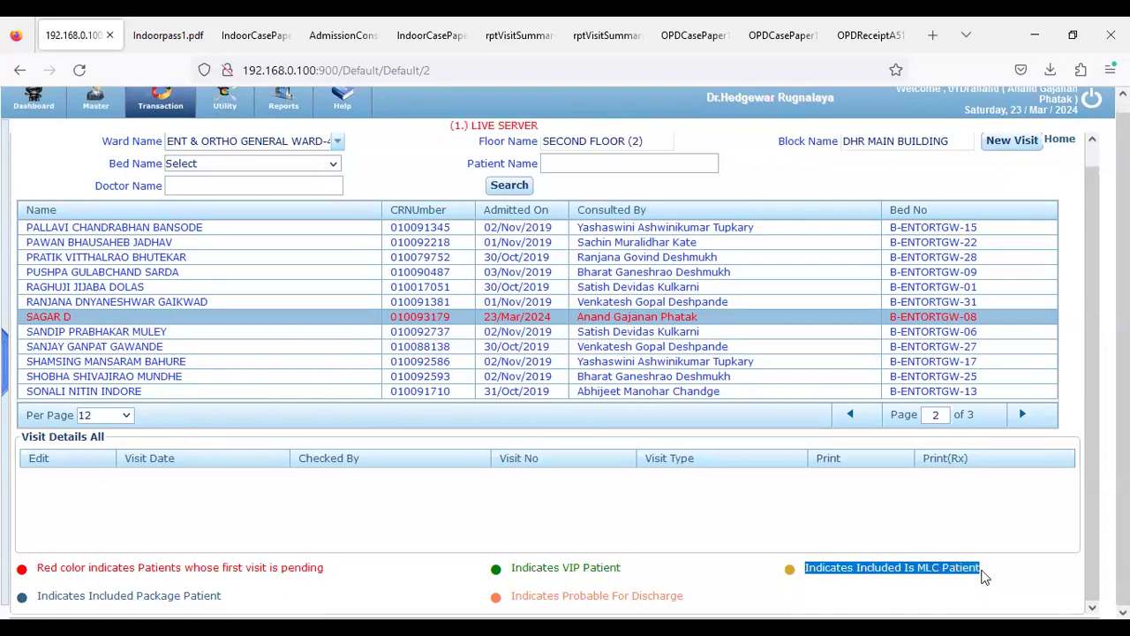
{"action": "left_click", "coordinate": [985, 569]}
{"action": "left_click_drag", "start_coordinate": [914, 568], "coordinate": [981, 570]}
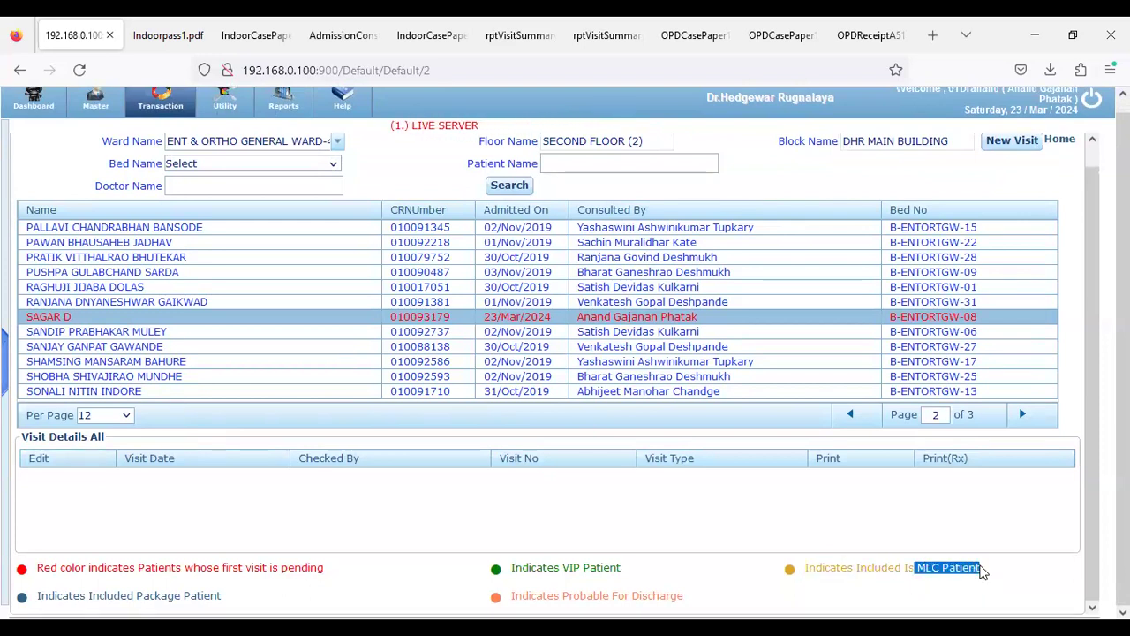
{"action": "left_click", "coordinate": [912, 586]}
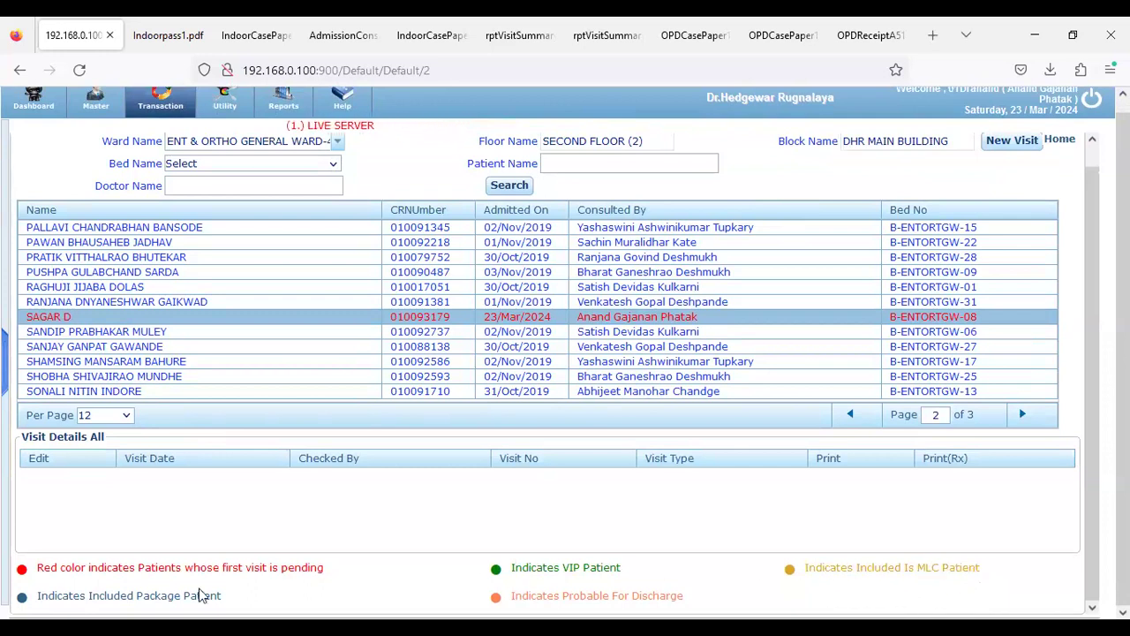
{"action": "left_click_drag", "start_coordinate": [115, 595], "coordinate": [147, 589]}
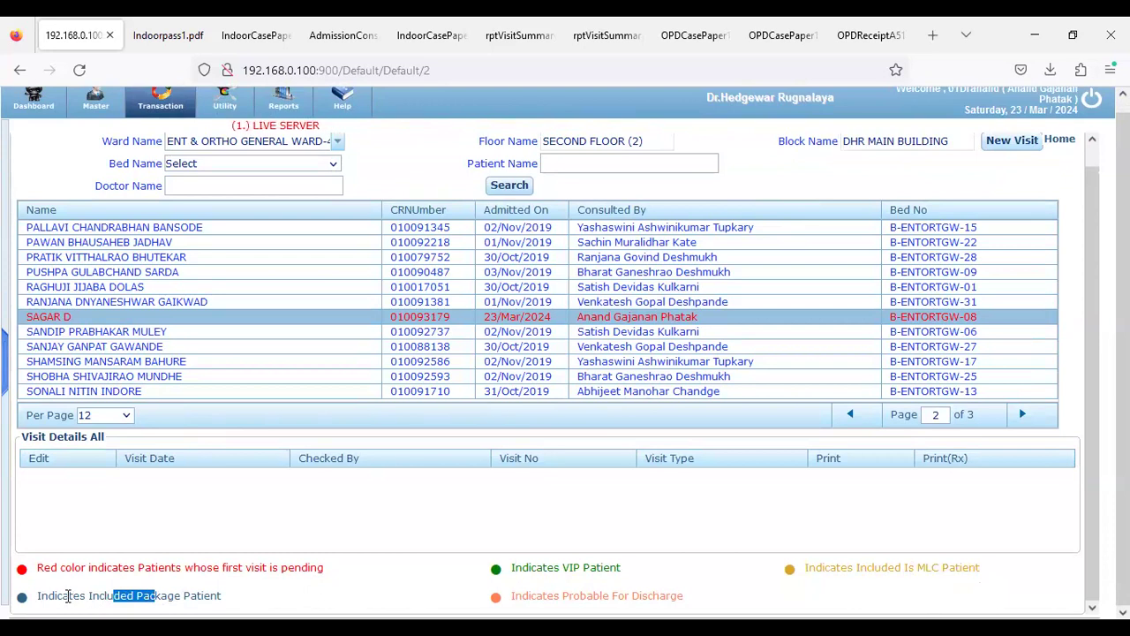
{"action": "left_click", "coordinate": [150, 592]}
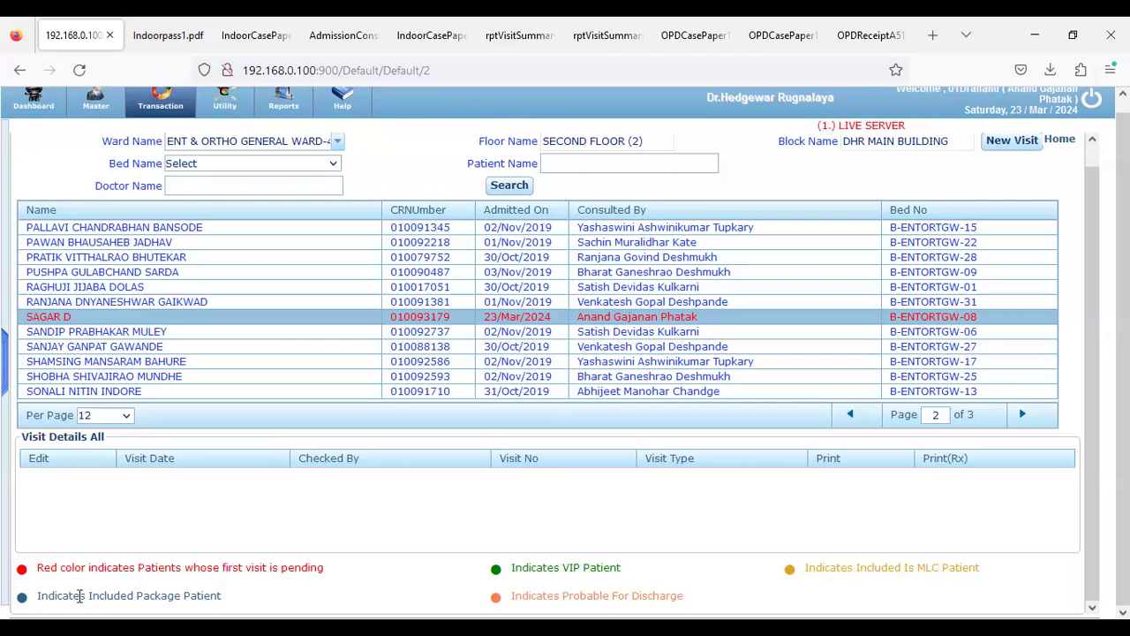
Start a new visit of type General Specialist Visit with its 200 charge
{"action": "left_click", "coordinate": [1006, 152]}
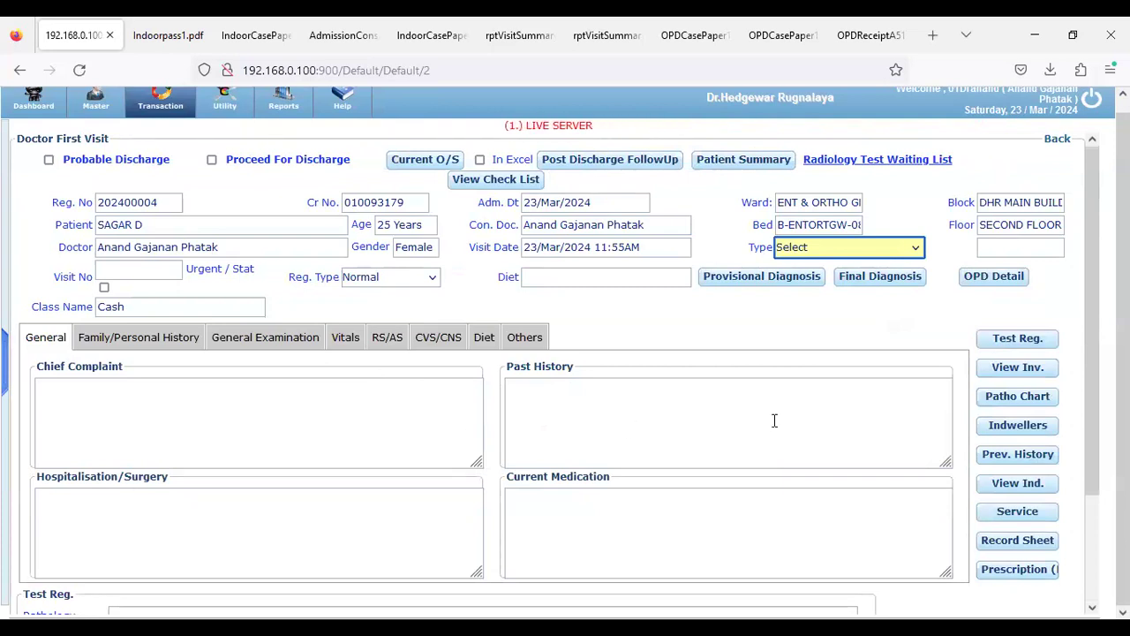
{"action": "left_click", "coordinate": [849, 256]}
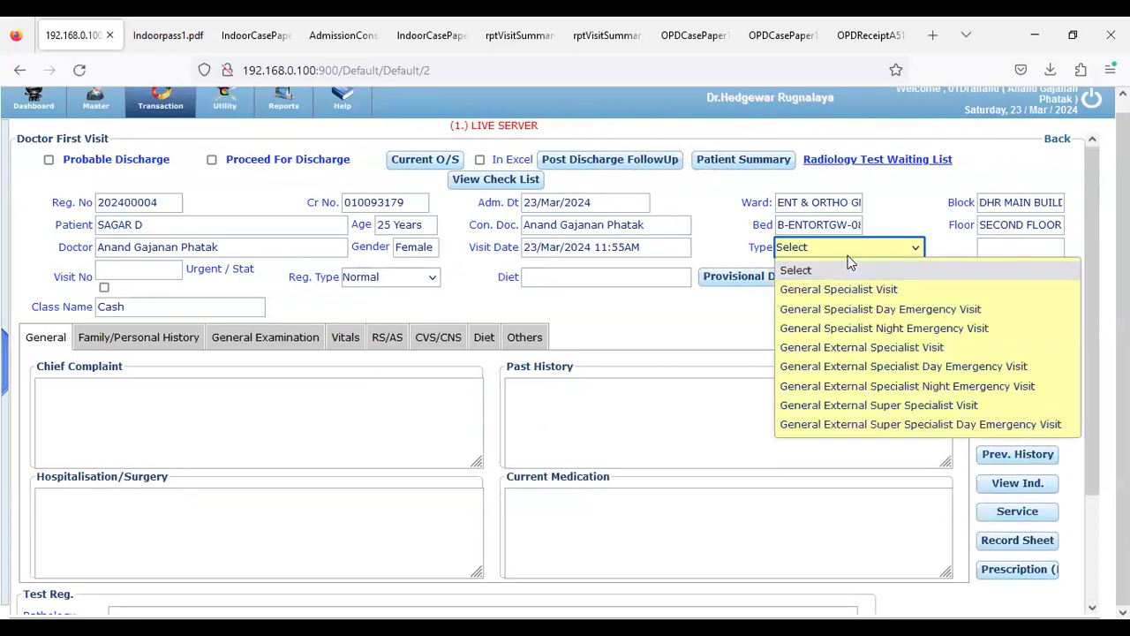
{"action": "left_click", "coordinate": [835, 298]}
{"action": "key", "text": "Tab"}
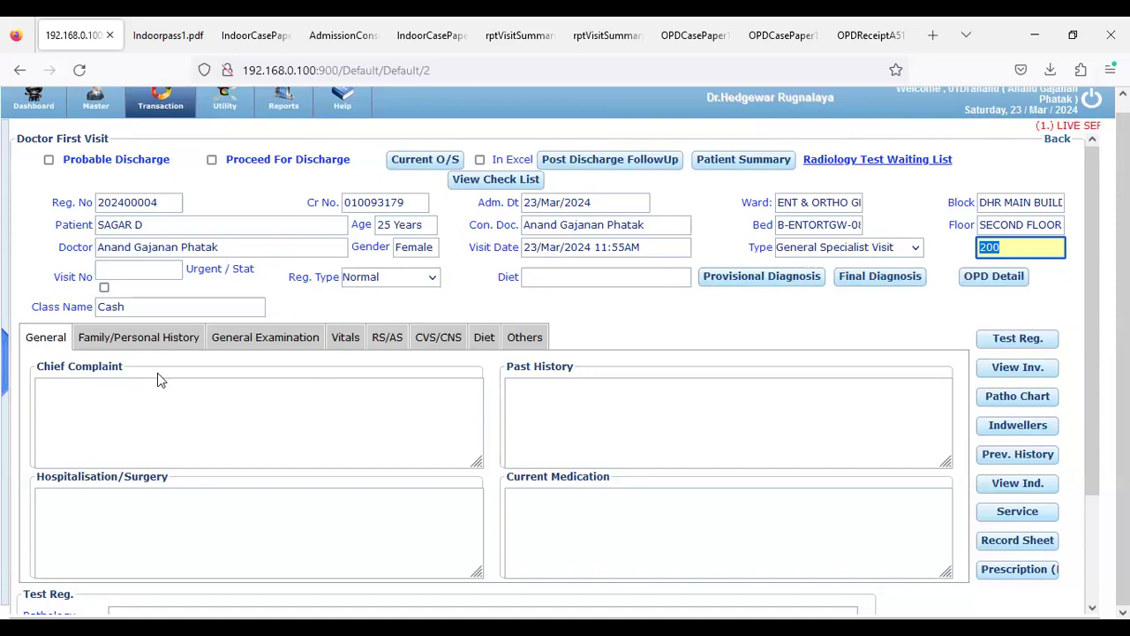
Enter chief complaint 'Abc' and past history 'Test'
{"action": "left_click", "coordinate": [173, 415]}
{"action": "type", "text": "Abc"}
{"action": "left_click", "coordinate": [597, 421]}
{"action": "type", "text": "Test"}
{"action": "scroll", "coordinate": [200, 521], "scroll_direction": "down", "scroll_amount": 3}
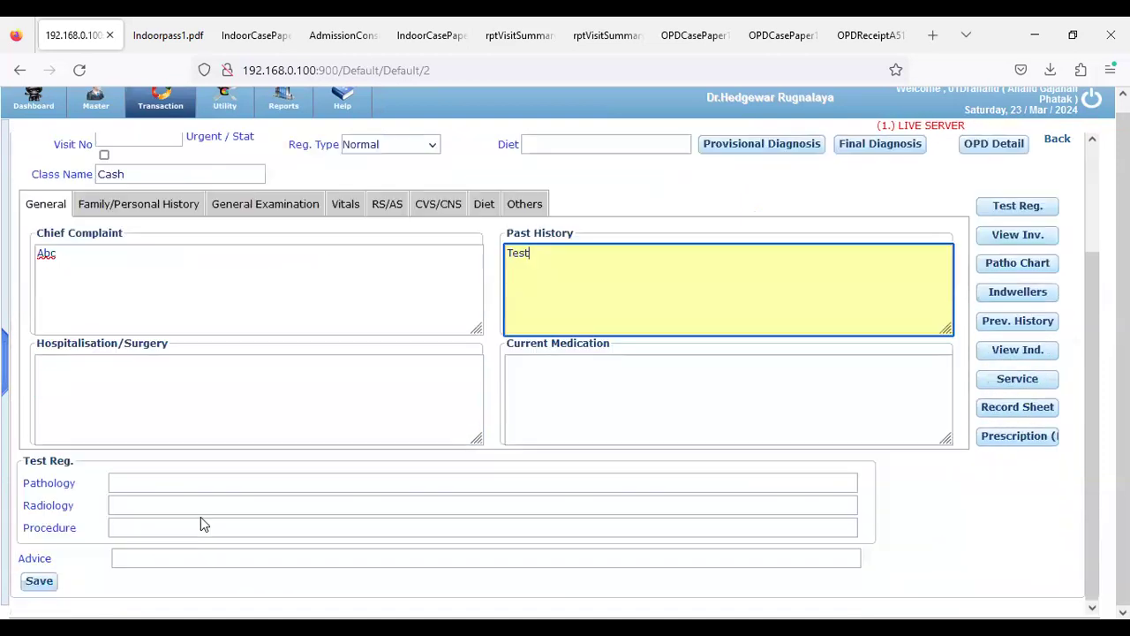
{"action": "scroll", "coordinate": [201, 520], "scroll_direction": "up", "scroll_amount": 2}
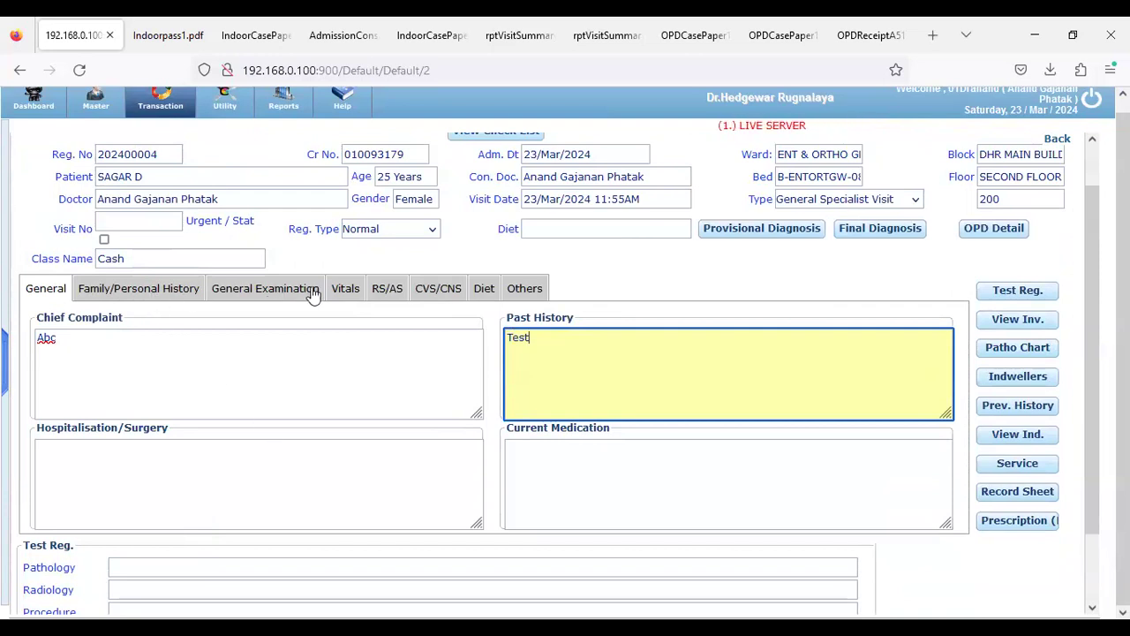
{"action": "left_click", "coordinate": [340, 297]}
Enter height 165 cm and weight 62 kg so BMI calculates to 22.77
{"action": "left_click", "coordinate": [185, 342]}
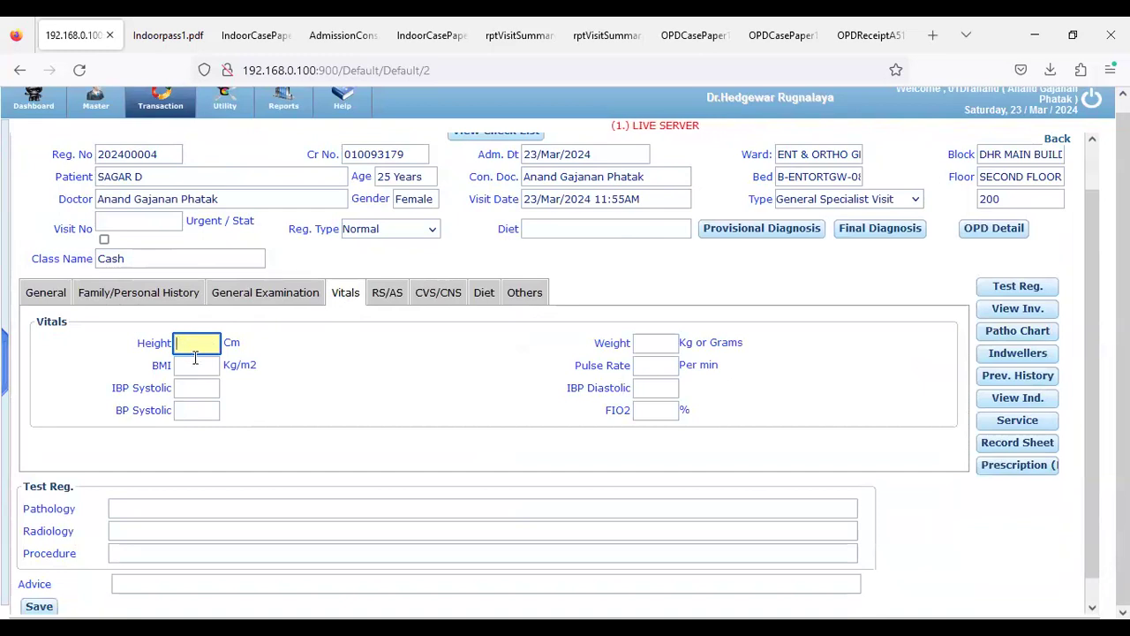
{"action": "type", "text": "465"}
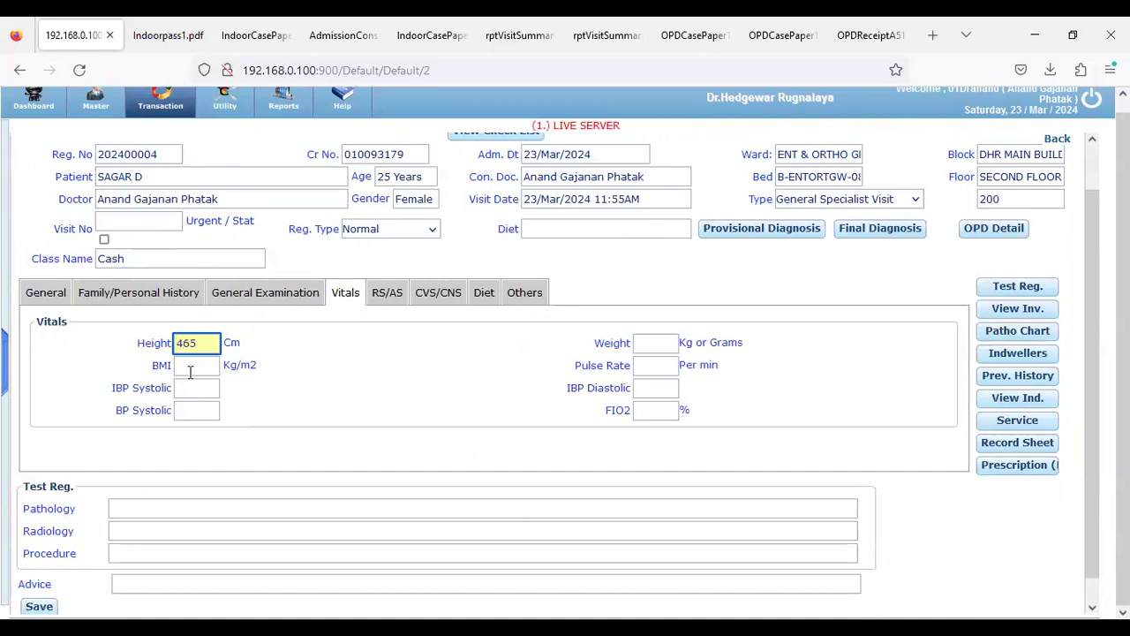
{"action": "left_click", "coordinate": [190, 367]}
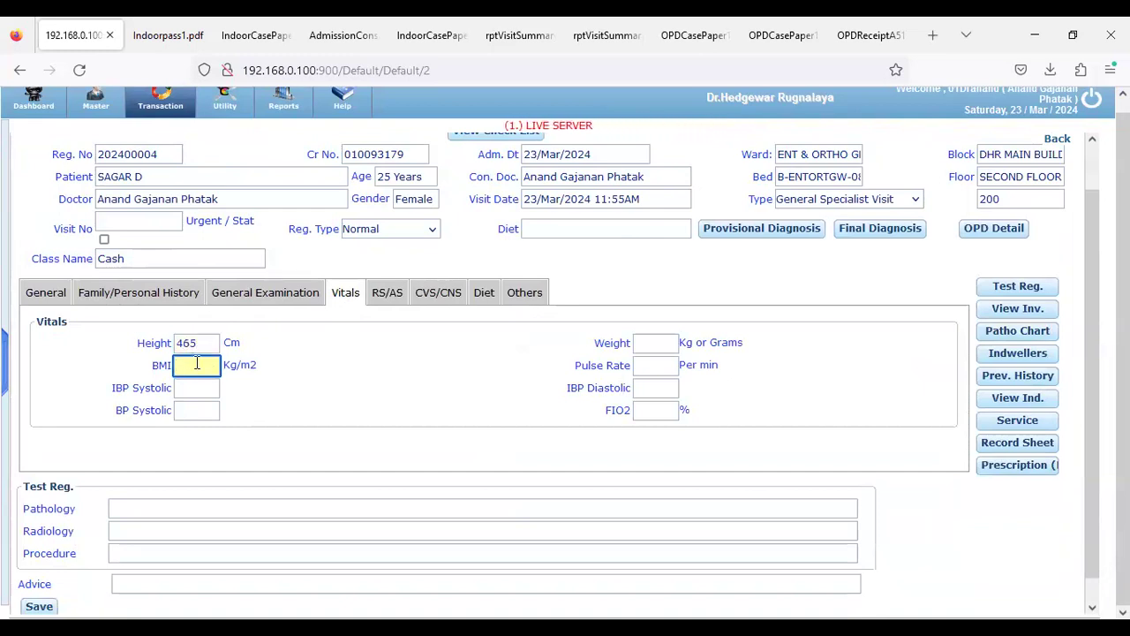
{"action": "double_click", "coordinate": [195, 343]}
{"action": "type", "text": "165"}
{"action": "key", "text": "Tab"}
{"action": "type", "text": "6"}
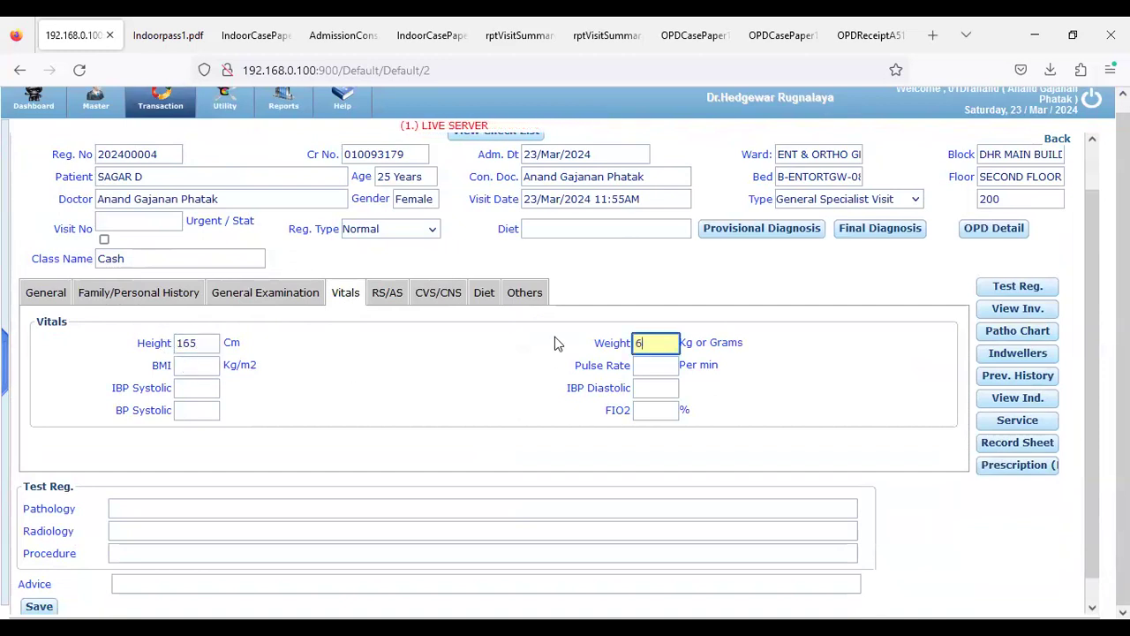
{"action": "type", "text": "2"}
{"action": "key", "text": "Tab"}
{"action": "scroll", "coordinate": [333, 464], "scroll_direction": "down", "scroll_amount": 1}
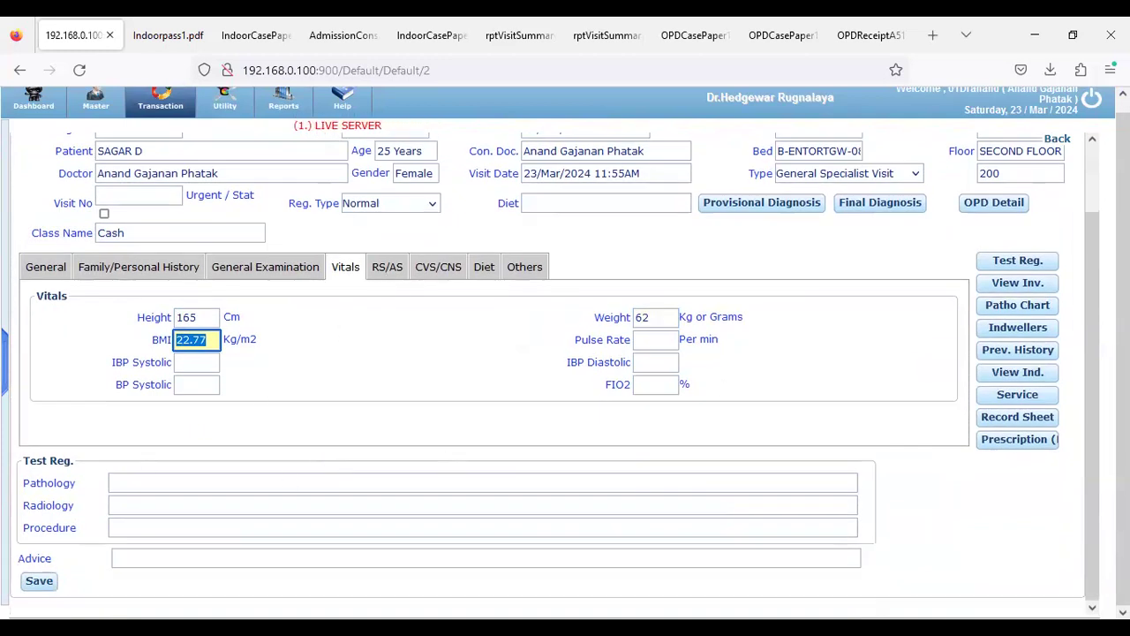
Add the acne scar surgery service (2000) to the patient
{"action": "left_click", "coordinate": [999, 396]}
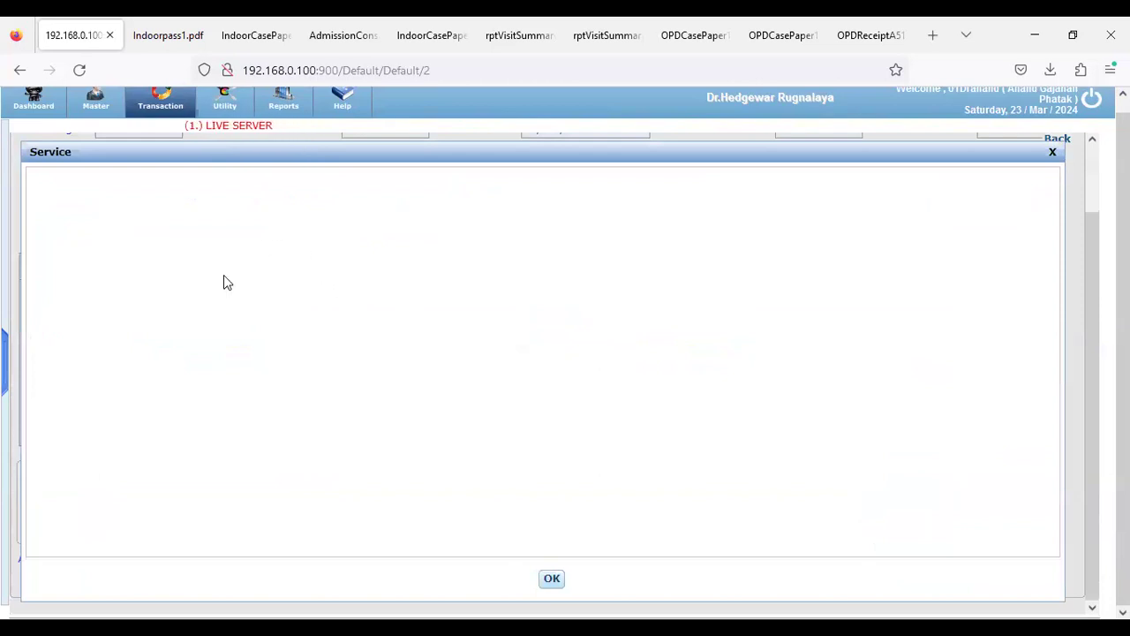
{"action": "left_click", "coordinate": [408, 302]}
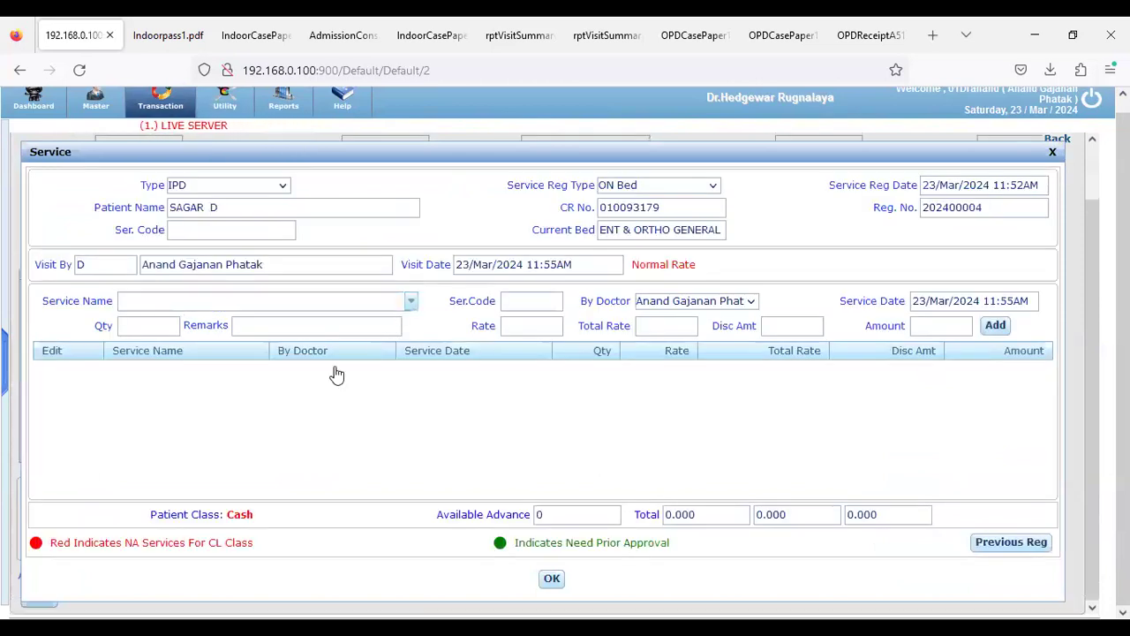
{"action": "left_click", "coordinate": [221, 408]}
{"action": "left_click", "coordinate": [995, 326]}
{"action": "left_click", "coordinate": [552, 579]}
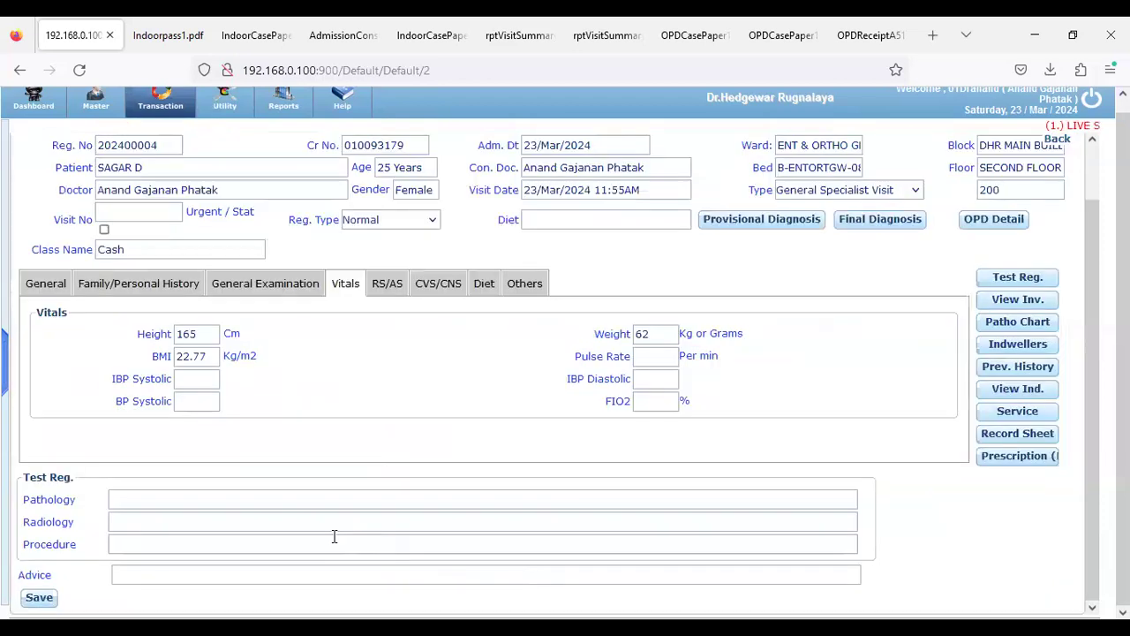
Add Liver/Kidney Biopsy Gun Charges (1500), bringing the services total to 3500
{"action": "left_click", "coordinate": [1017, 410]}
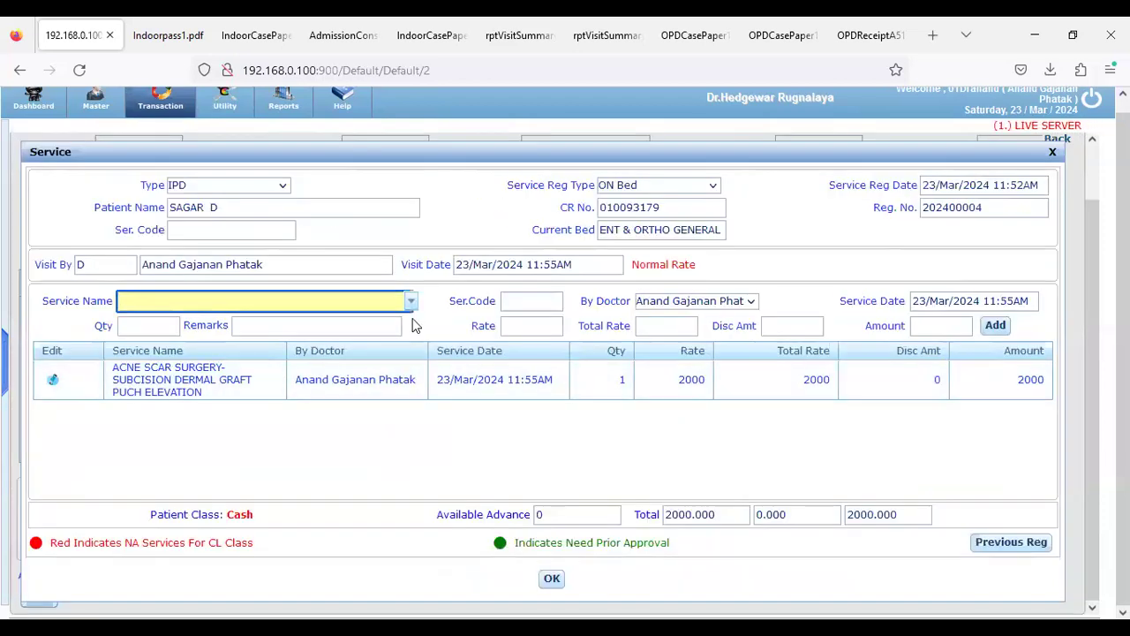
{"action": "left_click", "coordinate": [408, 302]}
{"action": "scroll", "coordinate": [186, 450], "scroll_direction": "down", "scroll_amount": 5}
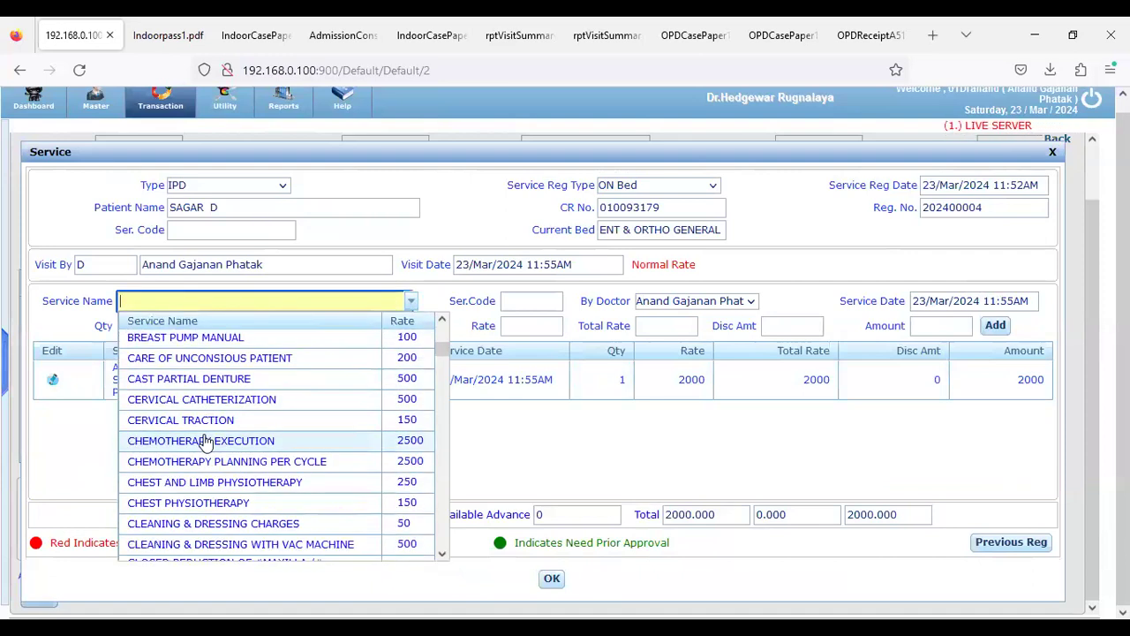
{"action": "scroll", "coordinate": [204, 424], "scroll_direction": "down", "scroll_amount": 2}
{"action": "type", "text": "iv"}
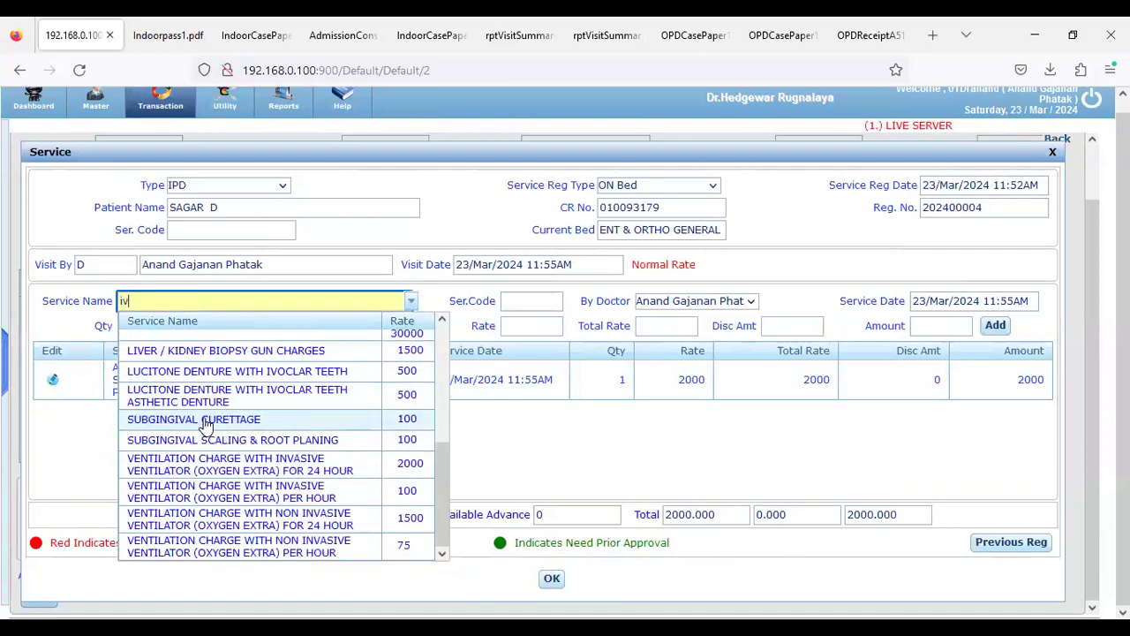
{"action": "left_click", "coordinate": [198, 353]}
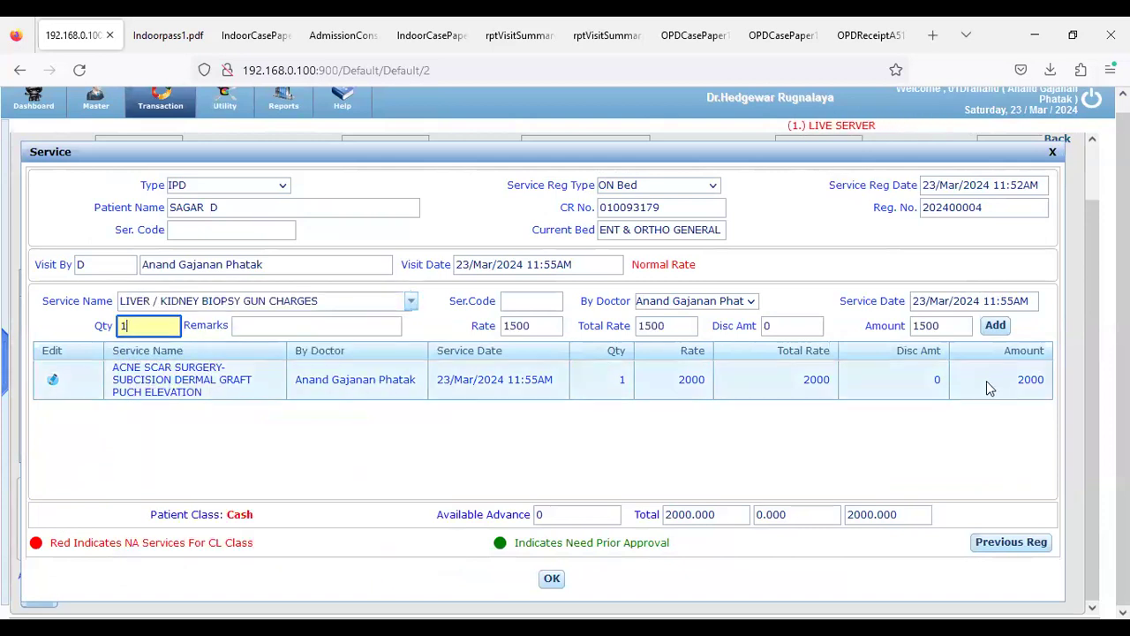
{"action": "left_click", "coordinate": [995, 325]}
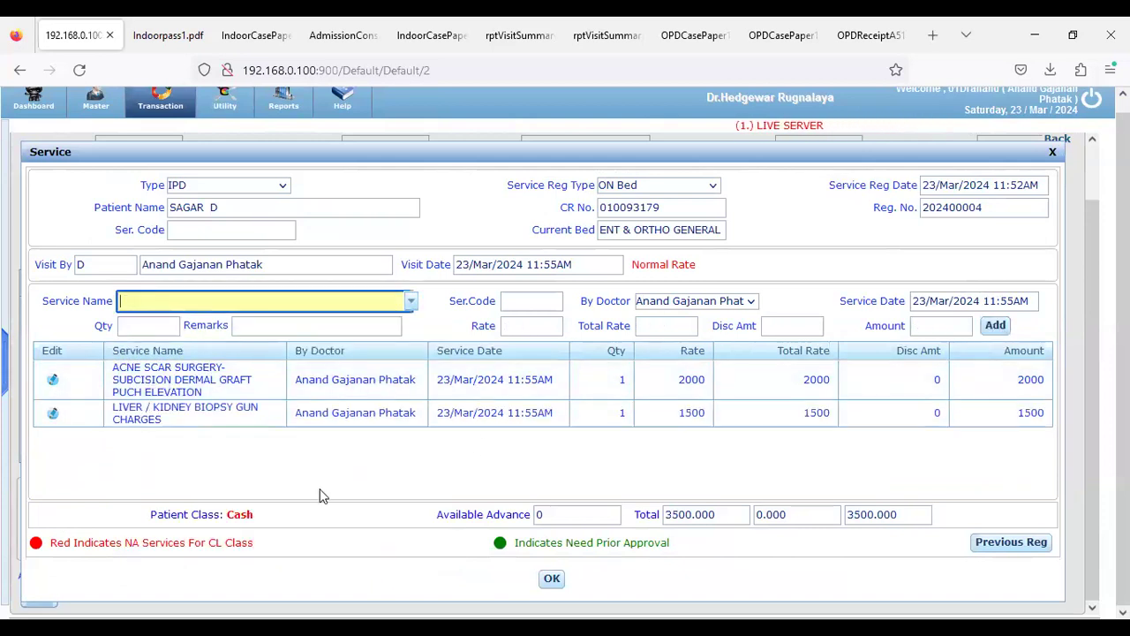
{"action": "left_click", "coordinate": [549, 585]}
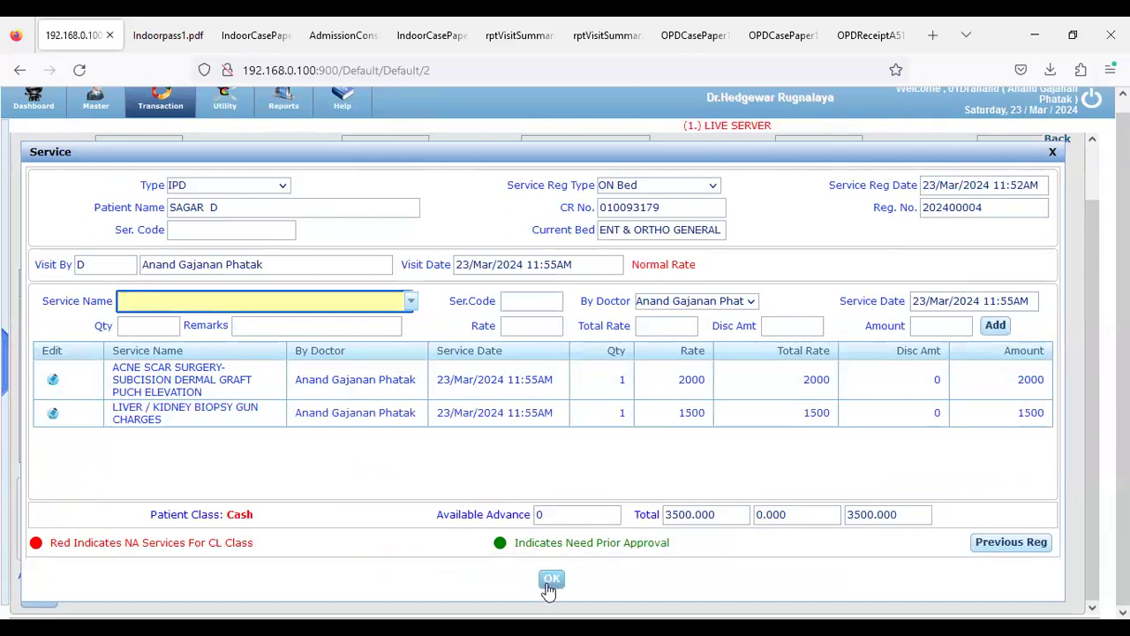
{"action": "left_click", "coordinate": [549, 584]}
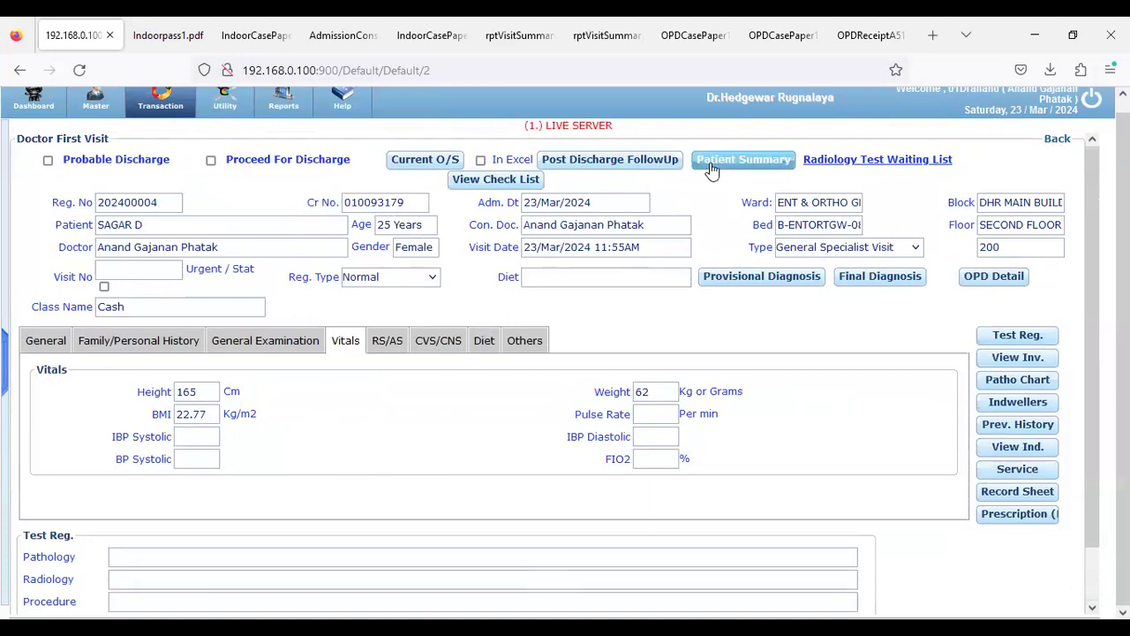
Save the first visit as visit 15 and download the DoctorFirstVisit130.pdf report
{"action": "scroll", "coordinate": [133, 557], "scroll_direction": "down", "scroll_amount": 1}
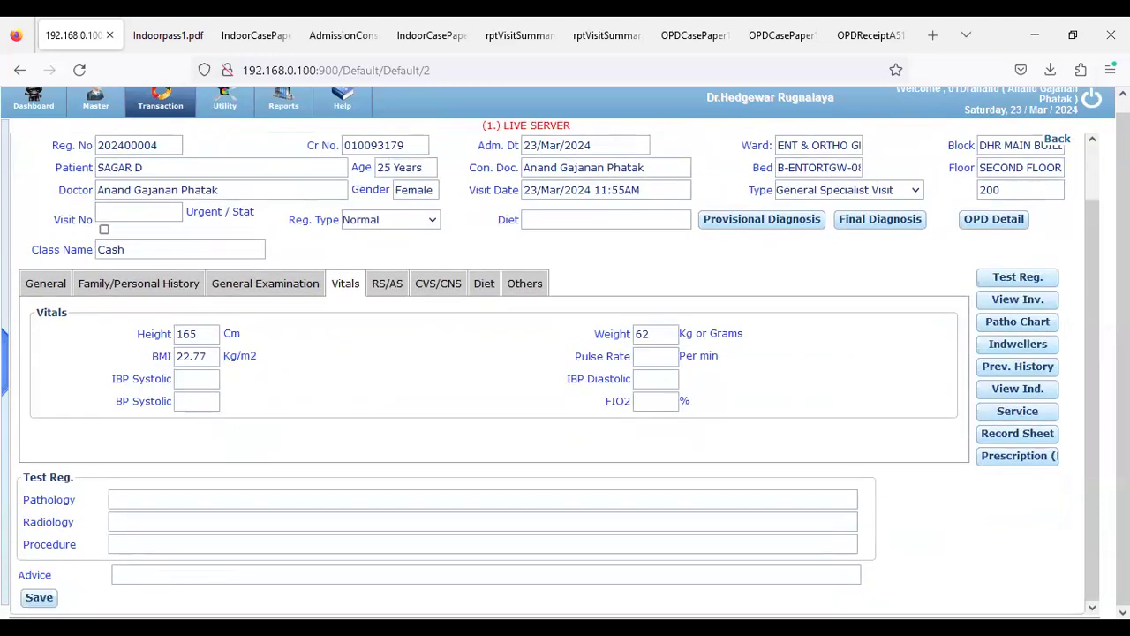
{"action": "left_click", "coordinate": [36, 600]}
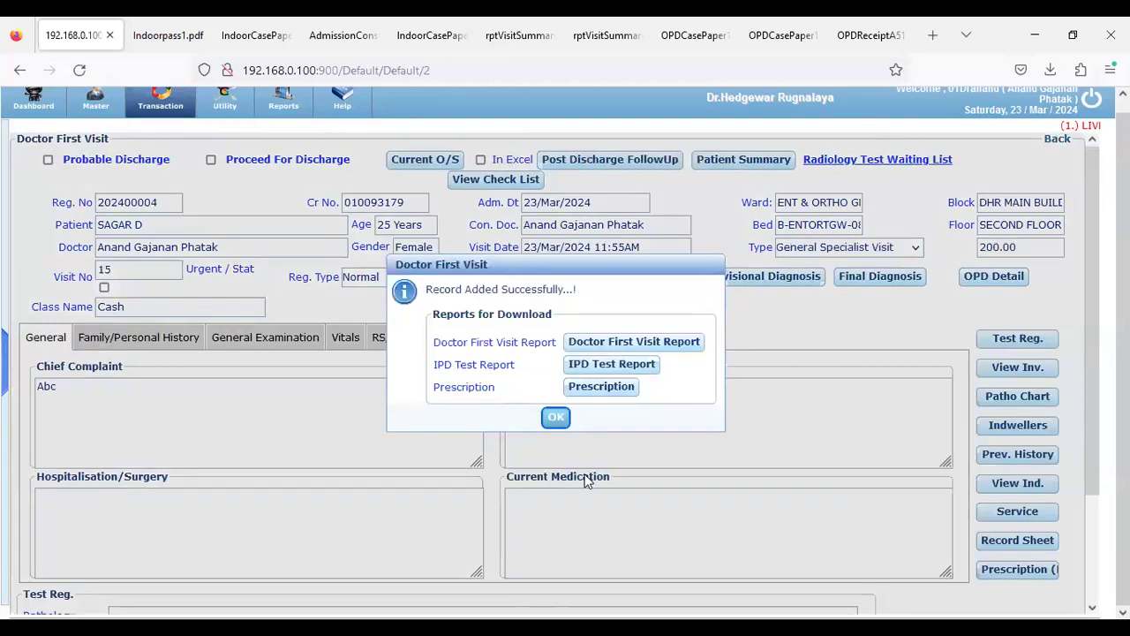
{"action": "left_click", "coordinate": [611, 346]}
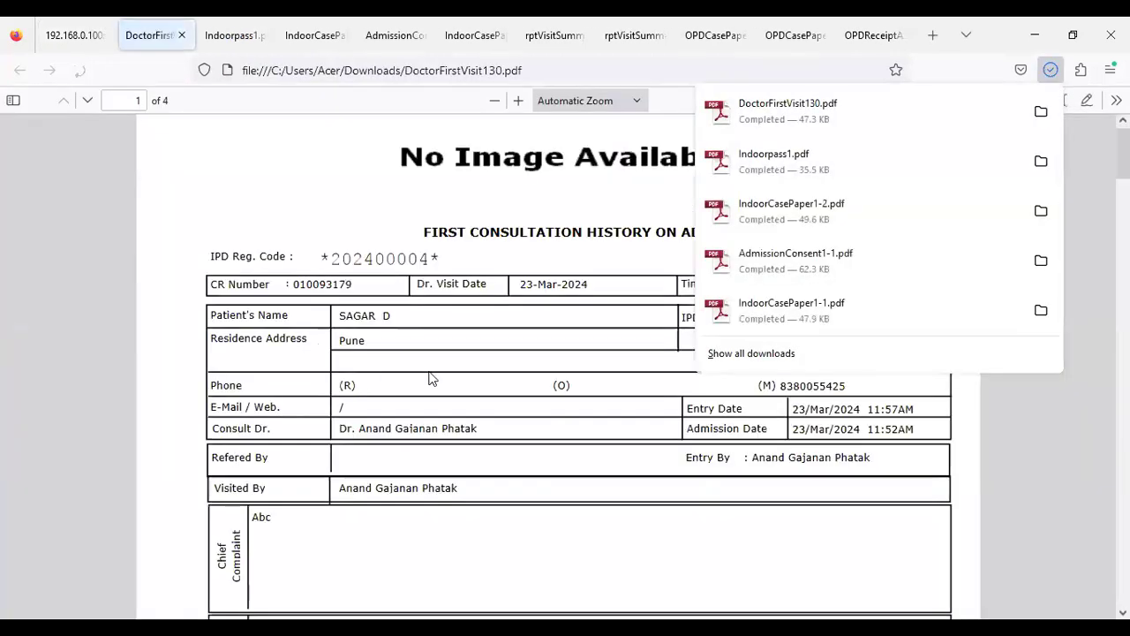
Scroll through DoctorFirstVisit130.pdf, then return to the hospital system tab
{"action": "left_click", "coordinate": [494, 365]}
{"action": "scroll", "coordinate": [497, 365], "scroll_direction": "down", "scroll_amount": 5}
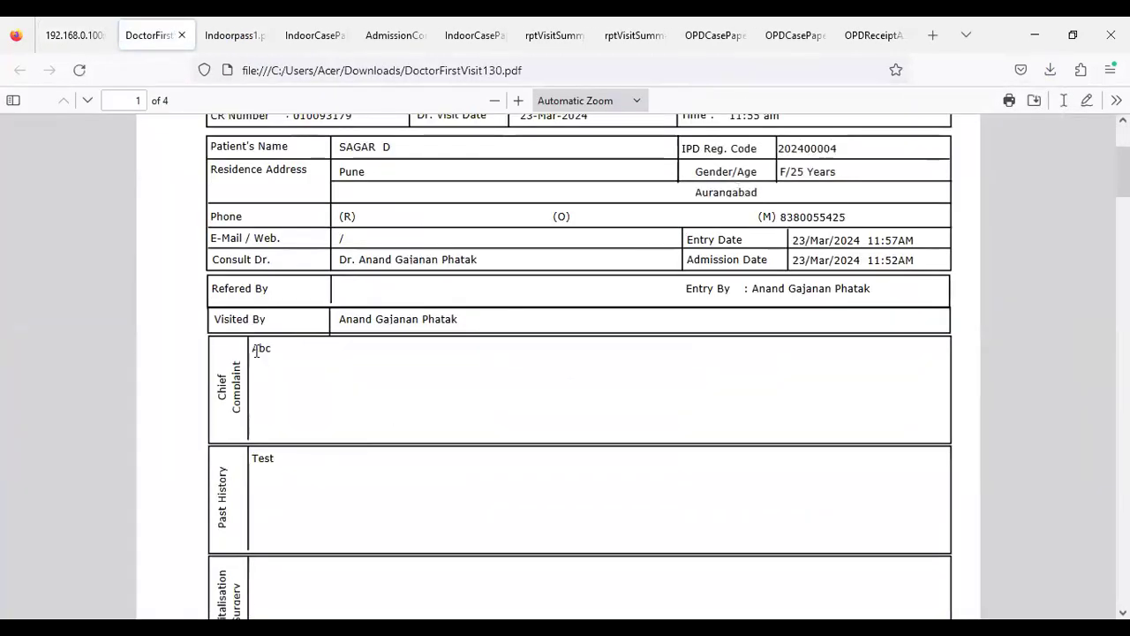
{"action": "scroll", "coordinate": [482, 372], "scroll_direction": "up", "scroll_amount": 2}
{"action": "scroll", "coordinate": [482, 373], "scroll_direction": "down", "scroll_amount": 7}
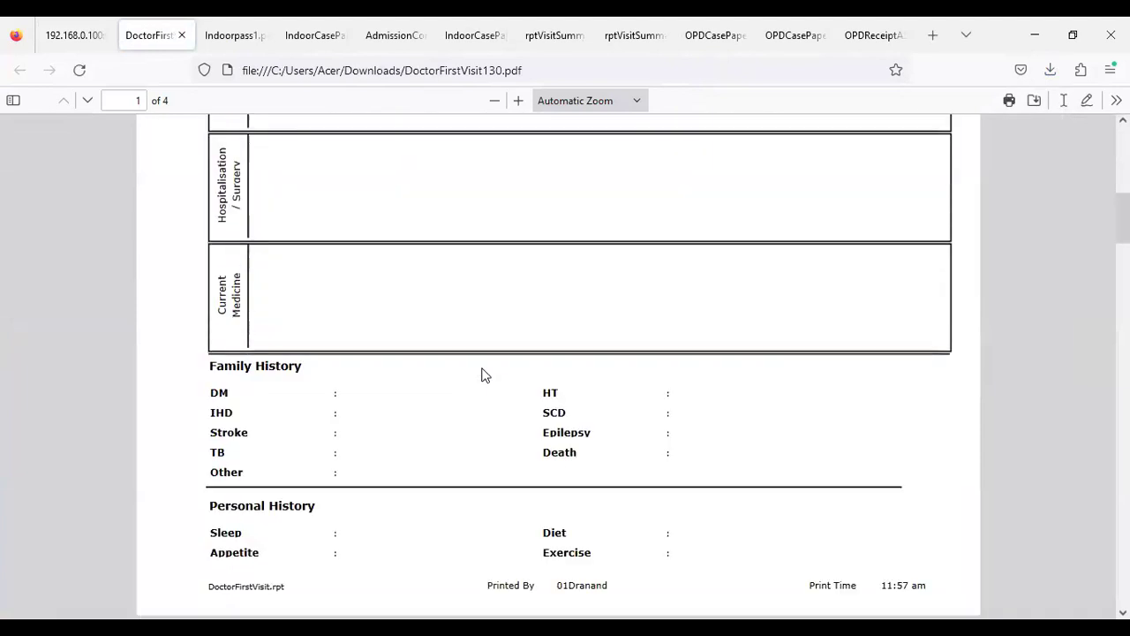
{"action": "scroll", "coordinate": [482, 375], "scroll_direction": "up", "scroll_amount": 5}
{"action": "scroll", "coordinate": [482, 374], "scroll_direction": "down", "scroll_amount": 2}
{"action": "scroll", "coordinate": [482, 374], "scroll_direction": "down", "scroll_amount": 20}
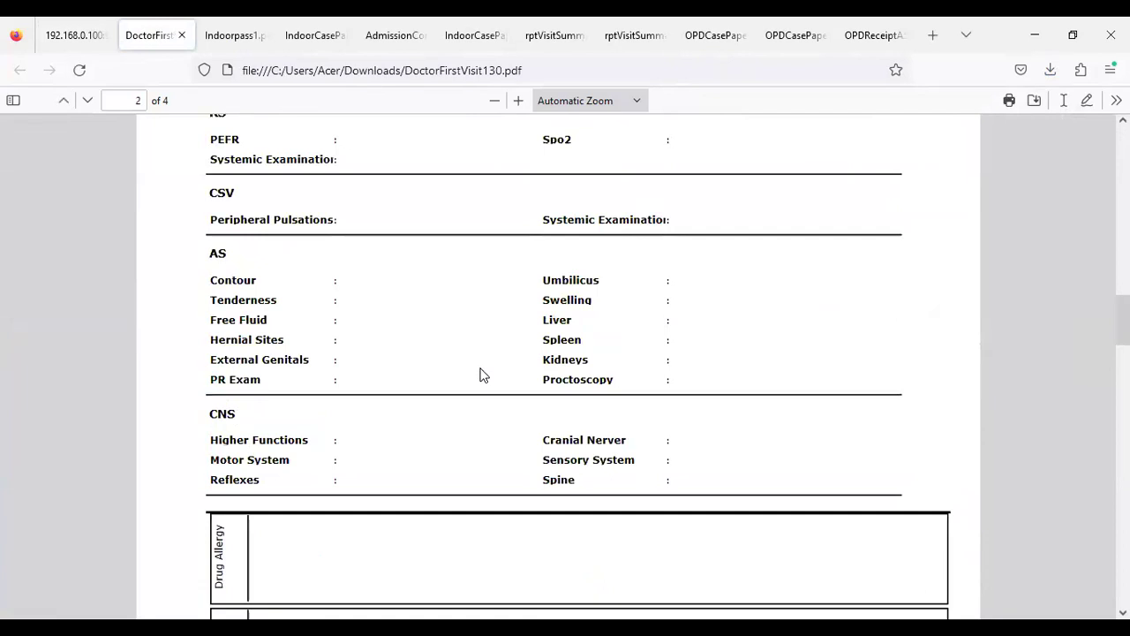
{"action": "scroll", "coordinate": [482, 374], "scroll_direction": "up", "scroll_amount": 20}
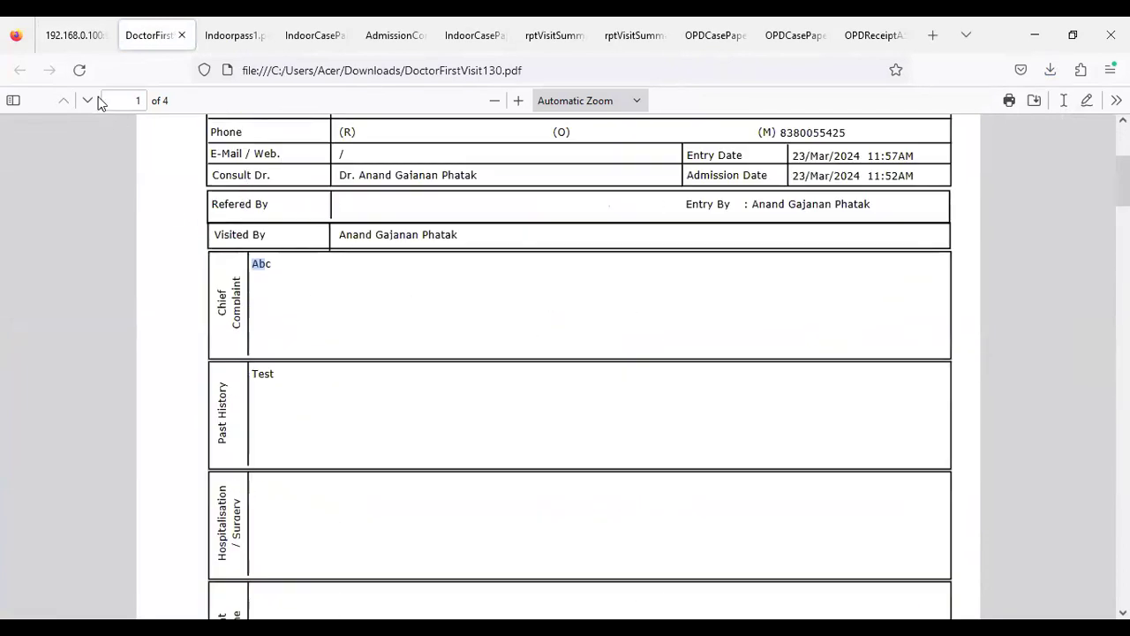
{"action": "left_click", "coordinate": [70, 40]}
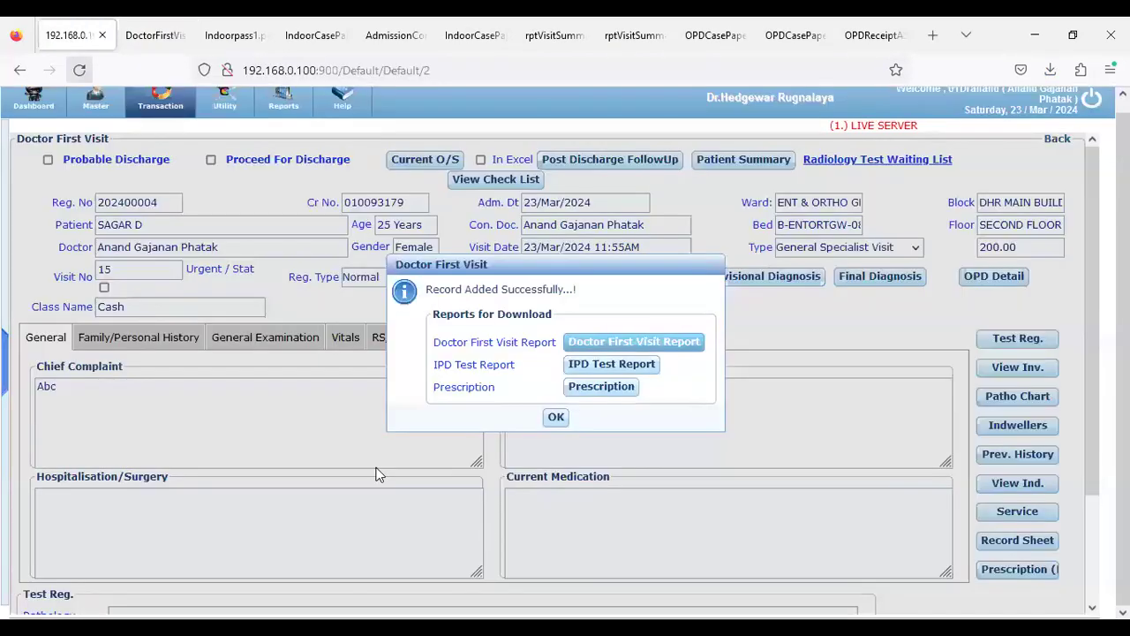
Acknowledge the record-saved message and log out to the login page
{"action": "left_click", "coordinate": [557, 423]}
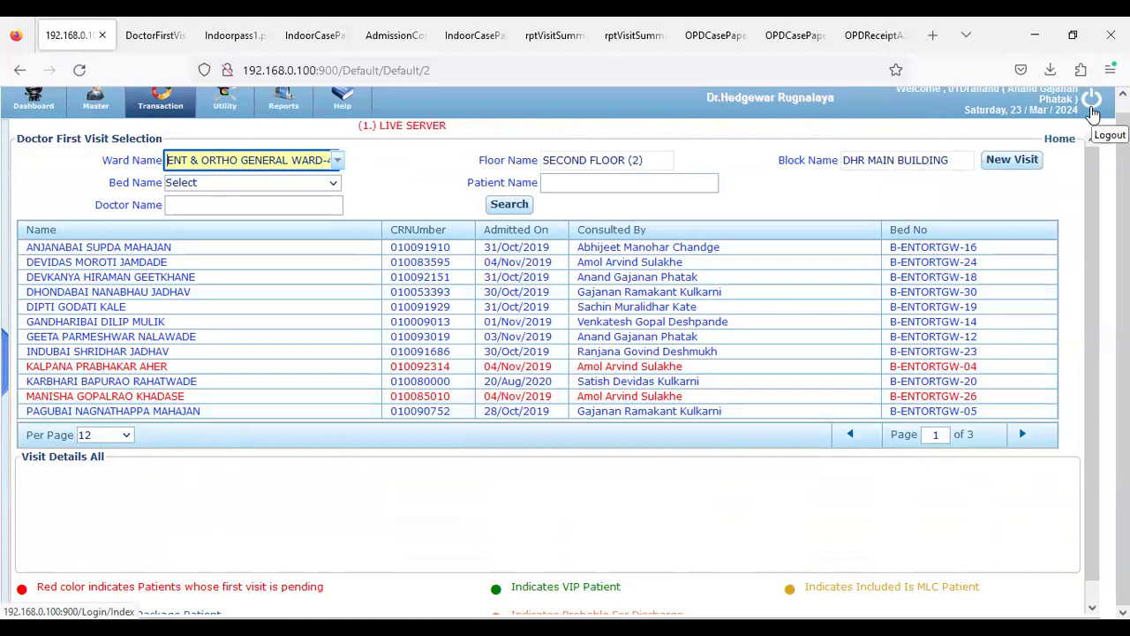
{"action": "left_click", "coordinate": [1093, 113]}
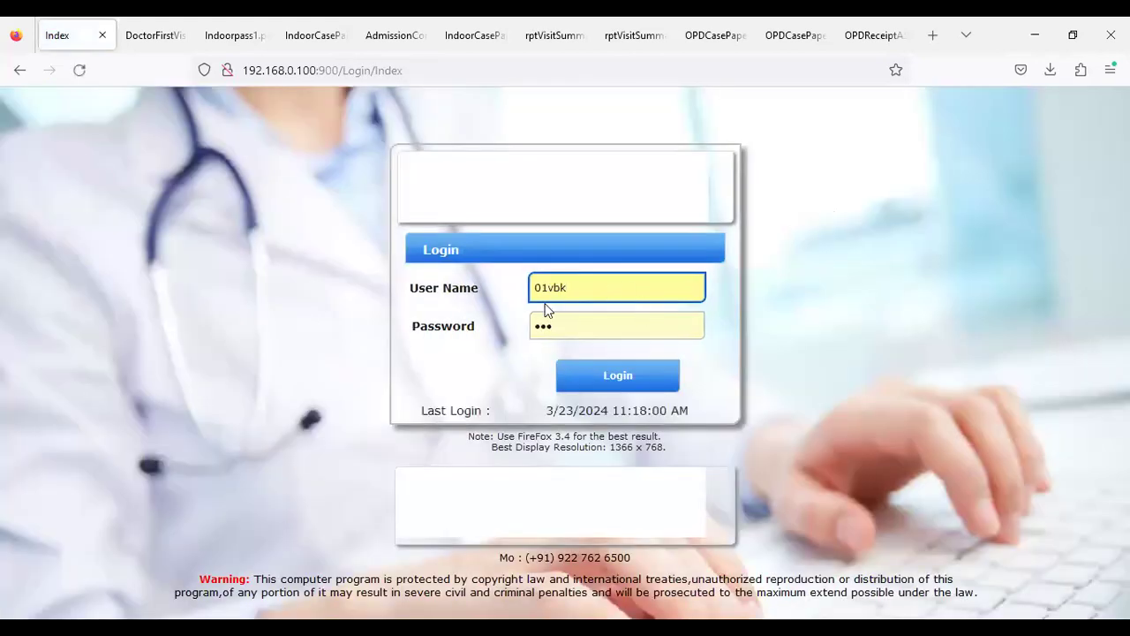
Sign back in under the 01P account with its user name and password
{"action": "left_click_drag", "start_coordinate": [548, 288], "coordinate": [598, 285]}
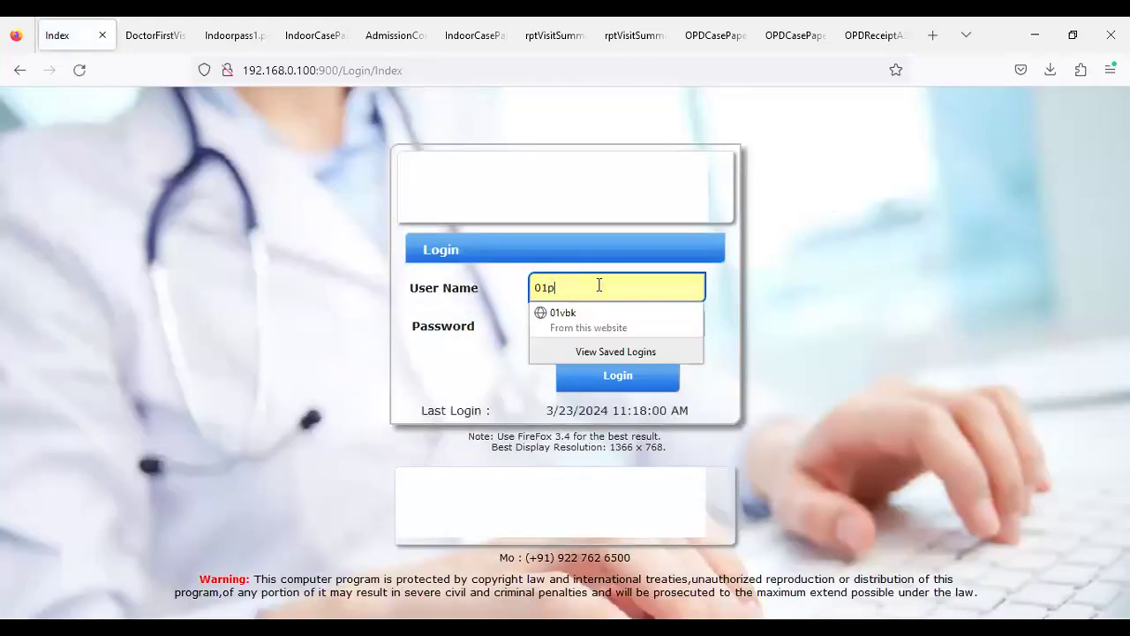
{"action": "key", "text": "Tab"}
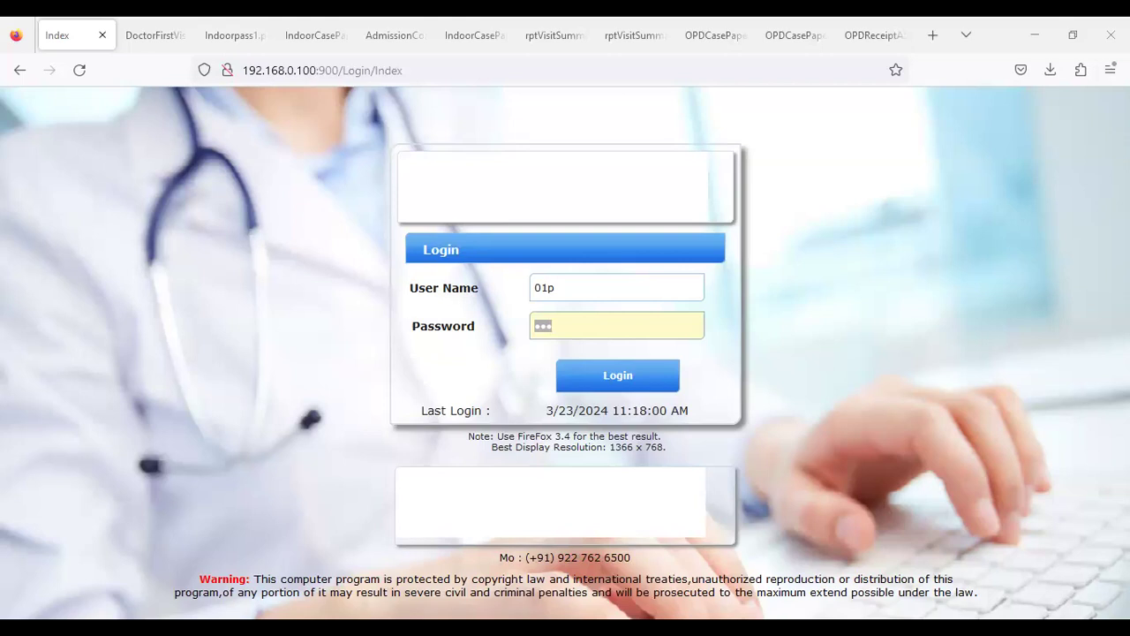
{"action": "left_click", "coordinate": [588, 385]}
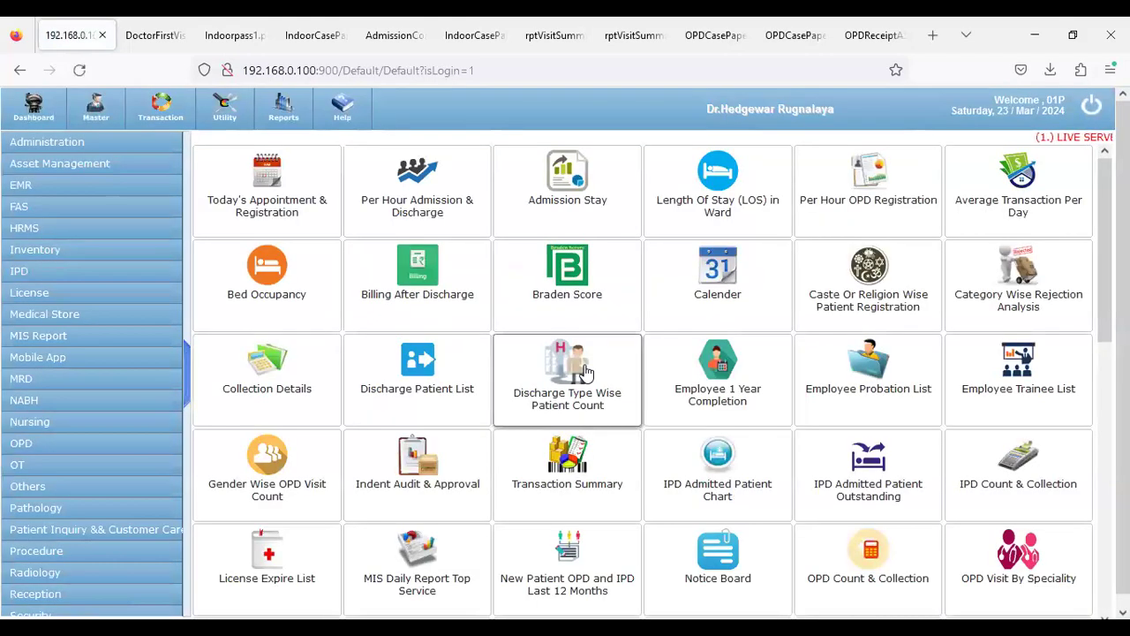
Start a new blank IPD OT Registration from the OT transaction menu
{"action": "left_click", "coordinate": [132, 465]}
{"action": "left_click", "coordinate": [155, 120]}
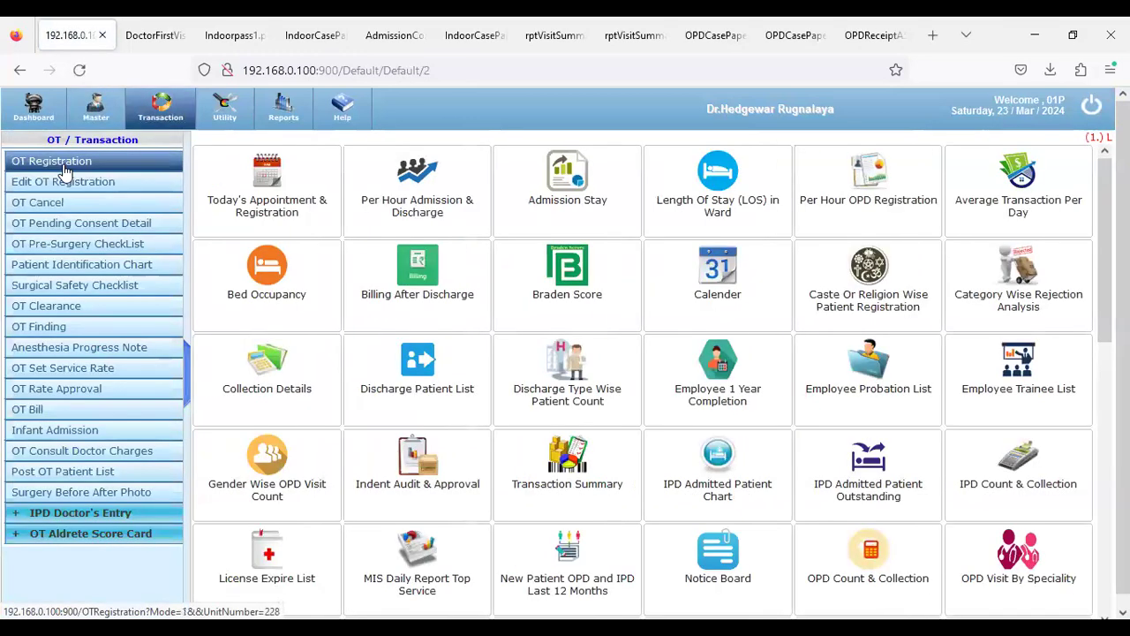
{"action": "left_click", "coordinate": [64, 169]}
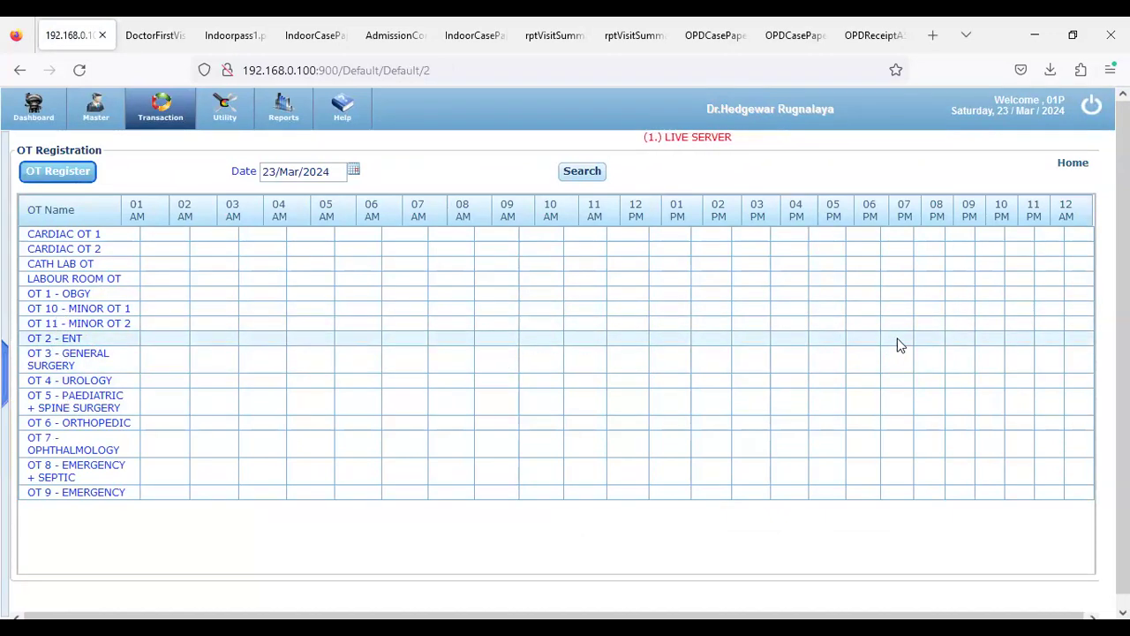
{"action": "left_click", "coordinate": [828, 346]}
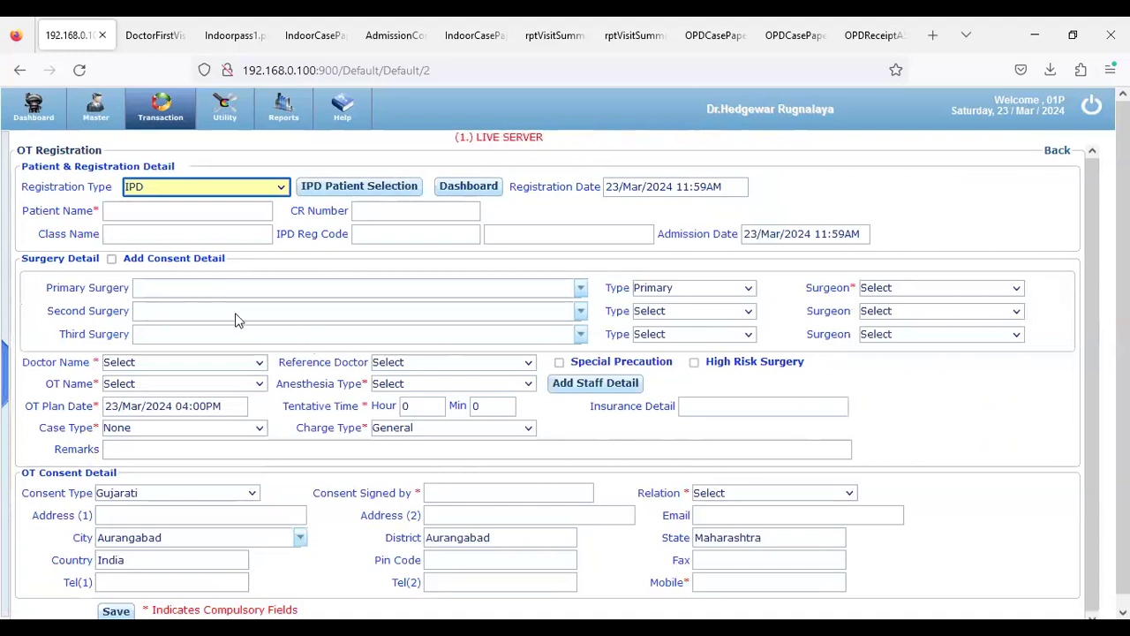
Set the admitted-patient search to CR Number and find the patient's CR number in the DoctorFirstVisit report
{"action": "left_click", "coordinate": [310, 196]}
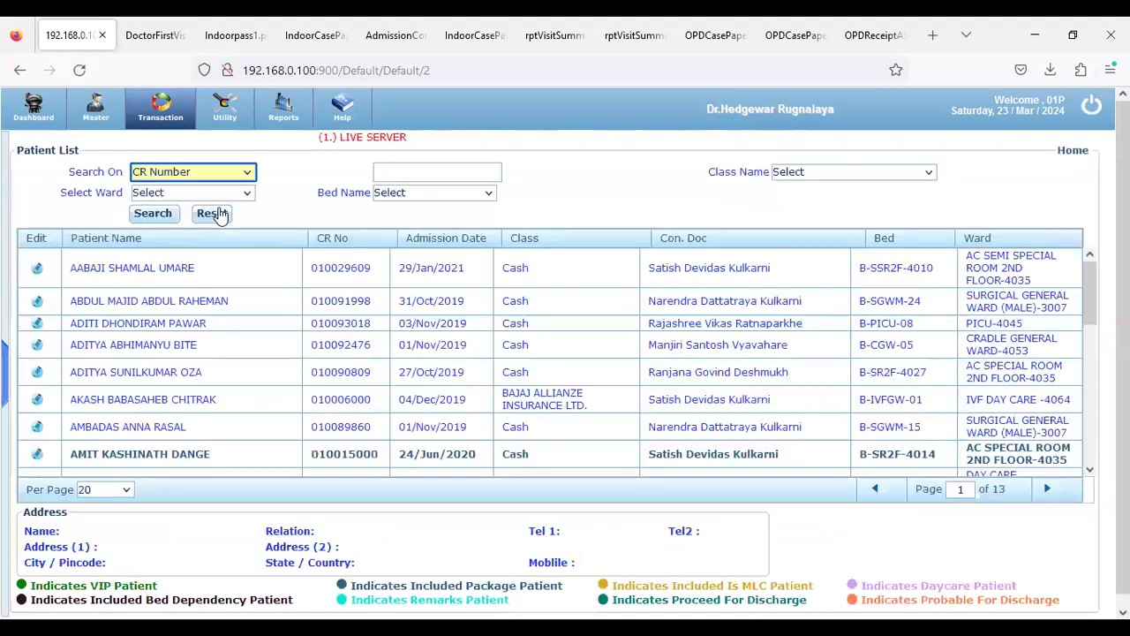
{"action": "left_click", "coordinate": [164, 194]}
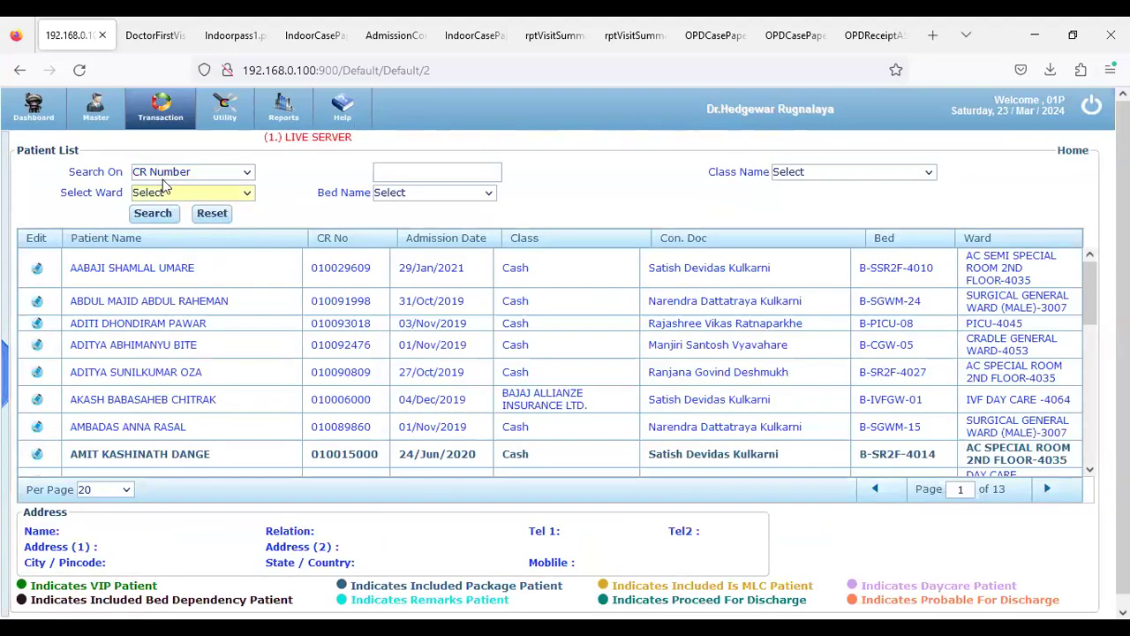
{"action": "left_click", "coordinate": [164, 174]}
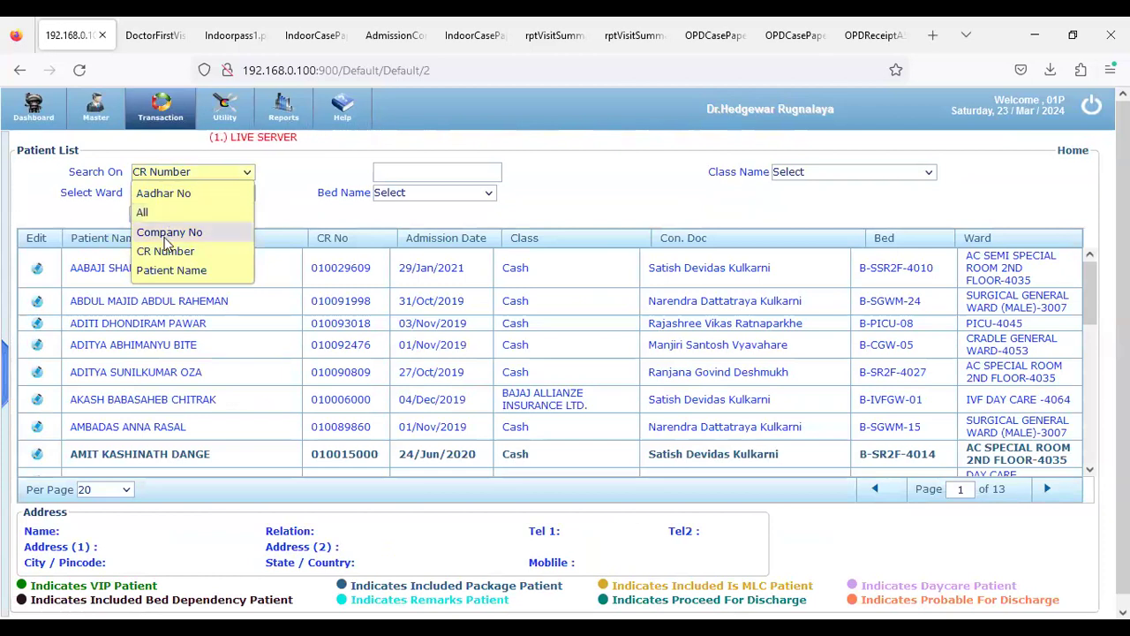
{"action": "left_click", "coordinate": [166, 251]}
{"action": "left_click", "coordinate": [162, 41]}
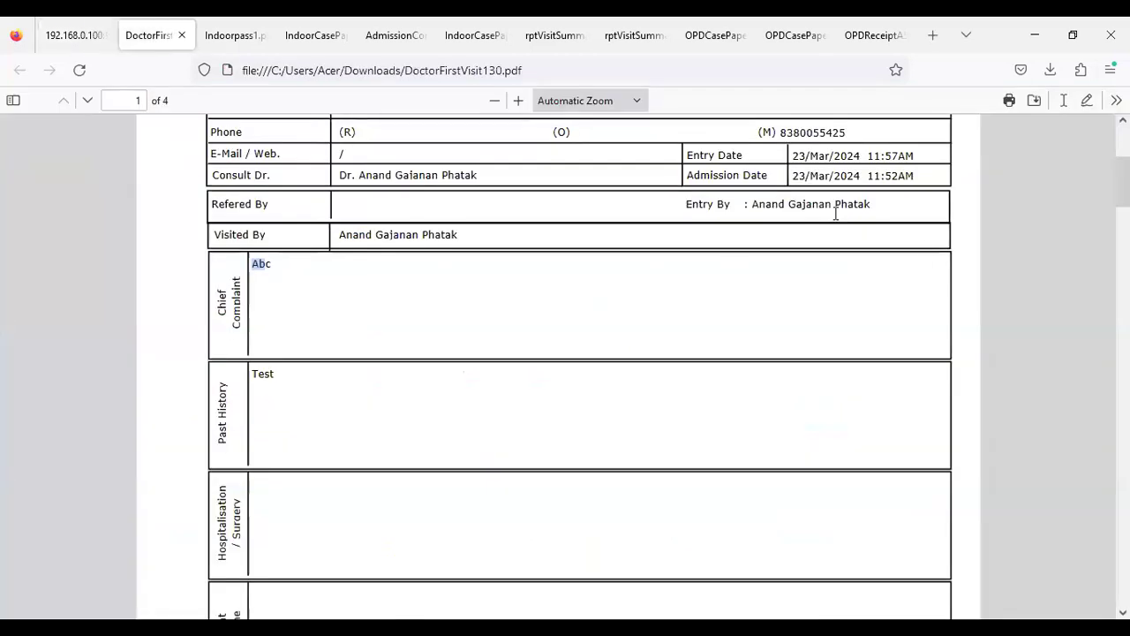
{"action": "scroll", "coordinate": [835, 213], "scroll_direction": "up", "scroll_amount": 4}
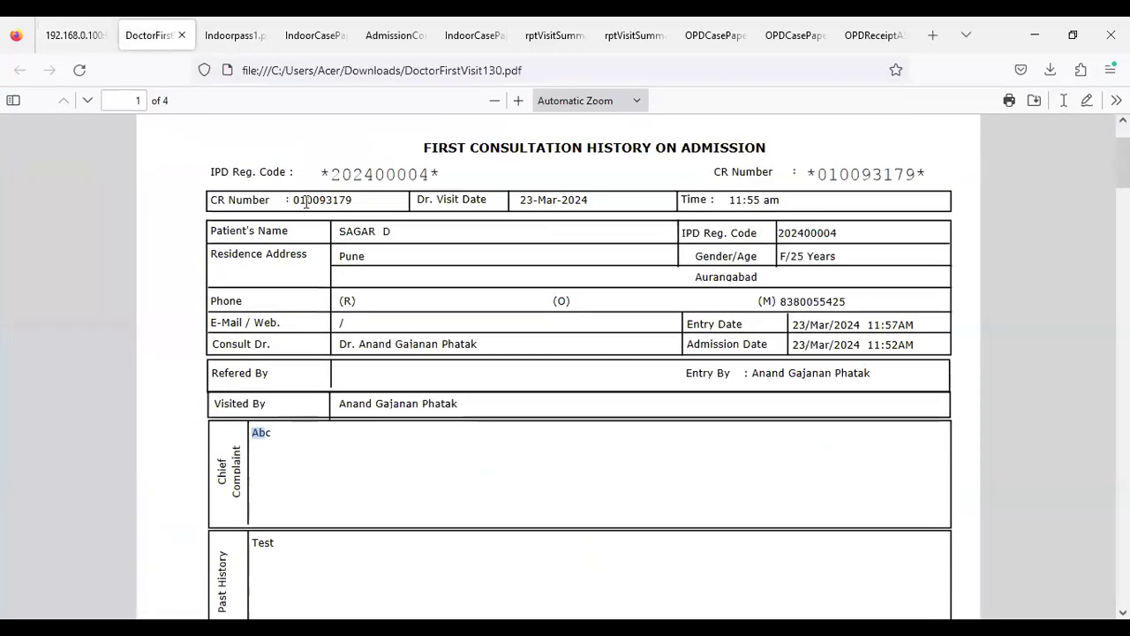
{"action": "left_click", "coordinate": [360, 205]}
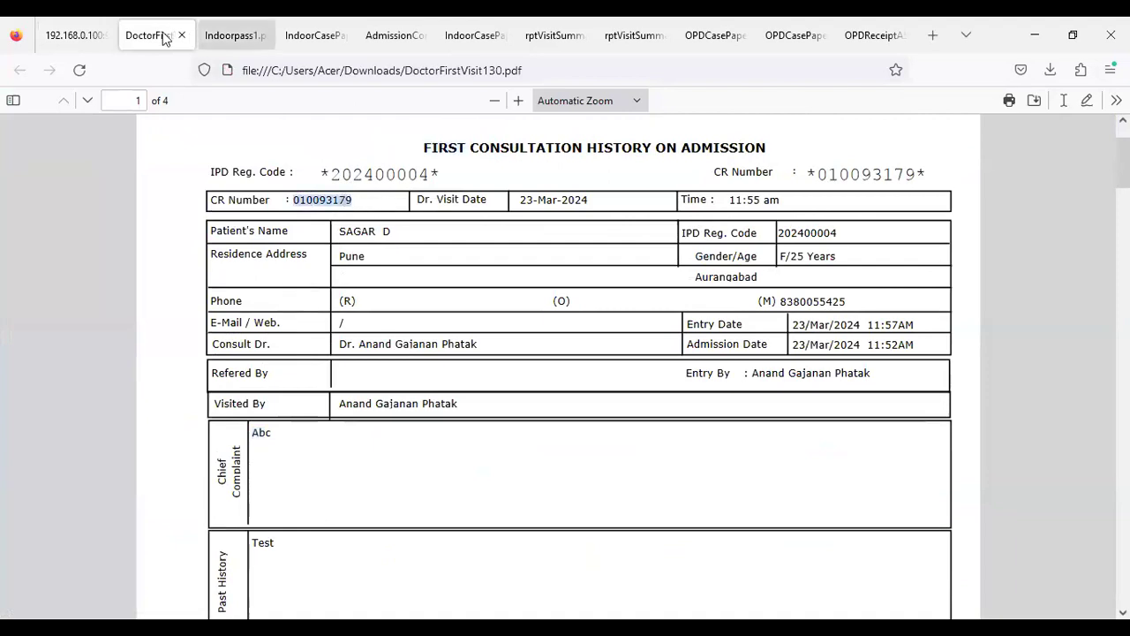
Search the patient list by that CR number and open the patient's OT registration form
{"action": "left_click", "coordinate": [63, 27]}
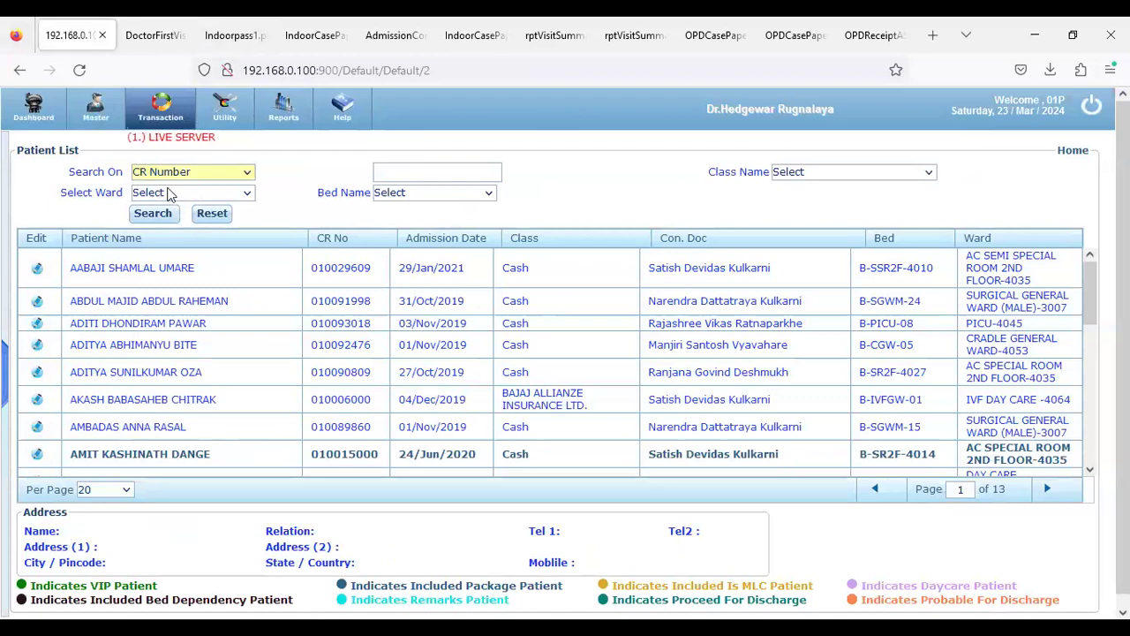
{"action": "left_click", "coordinate": [419, 175]}
{"action": "left_click", "coordinate": [141, 217]}
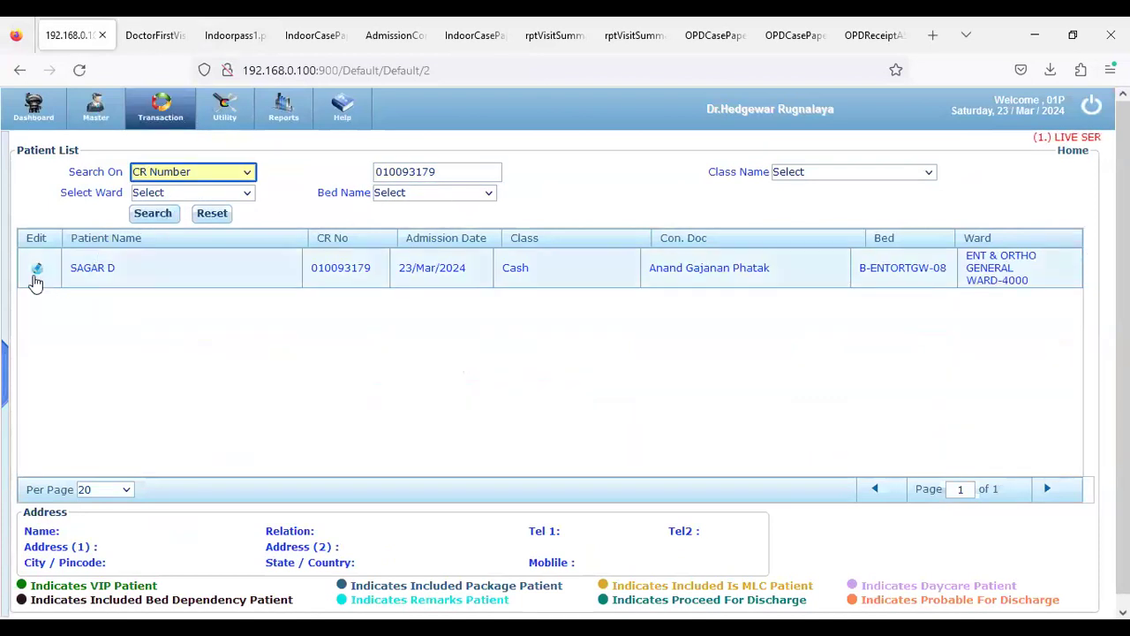
{"action": "left_click", "coordinate": [35, 281]}
{"action": "left_click", "coordinate": [38, 279]}
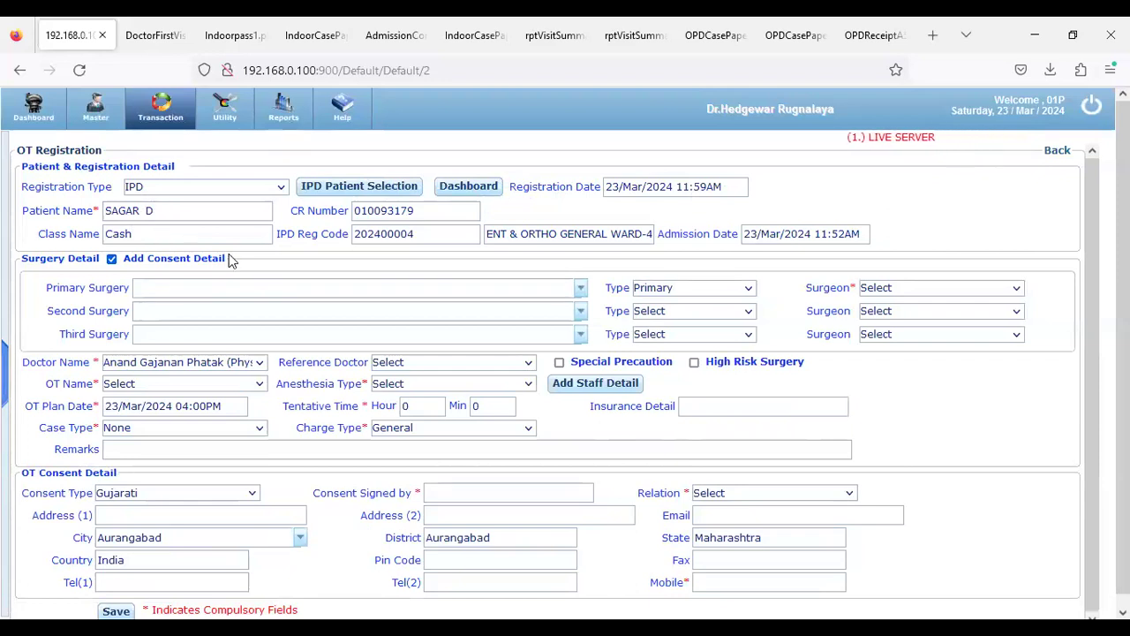
{"action": "left_click", "coordinate": [580, 290]}
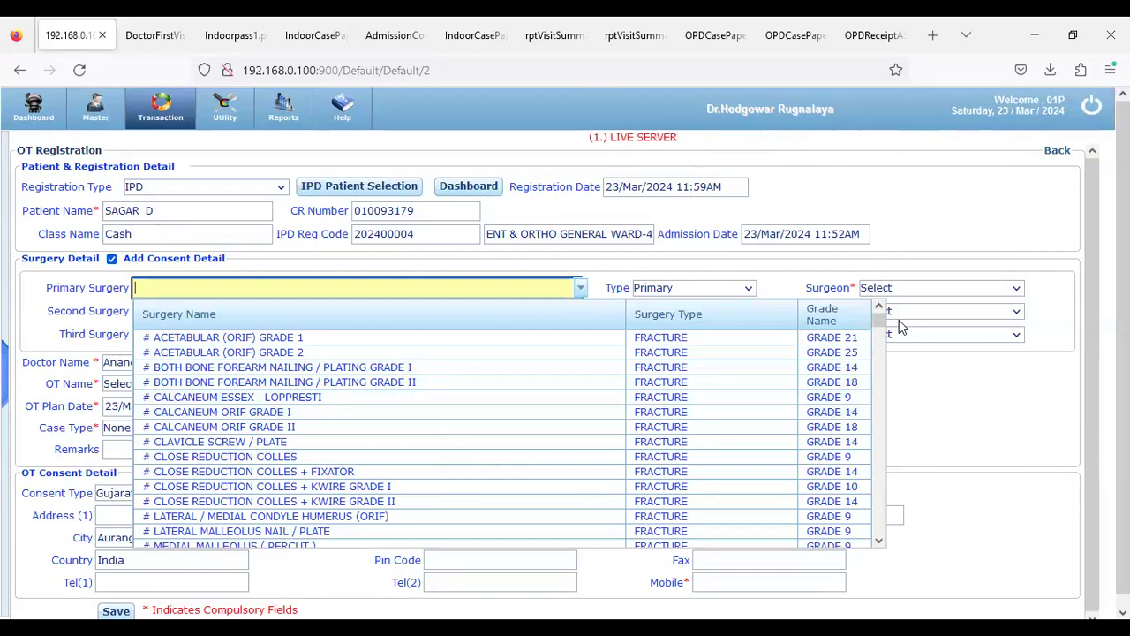
Filter the Primary Surgery list with 'Sur', browse the results, and close it without choosing
{"action": "left_click_drag", "start_coordinate": [879, 319], "coordinate": [886, 354]}
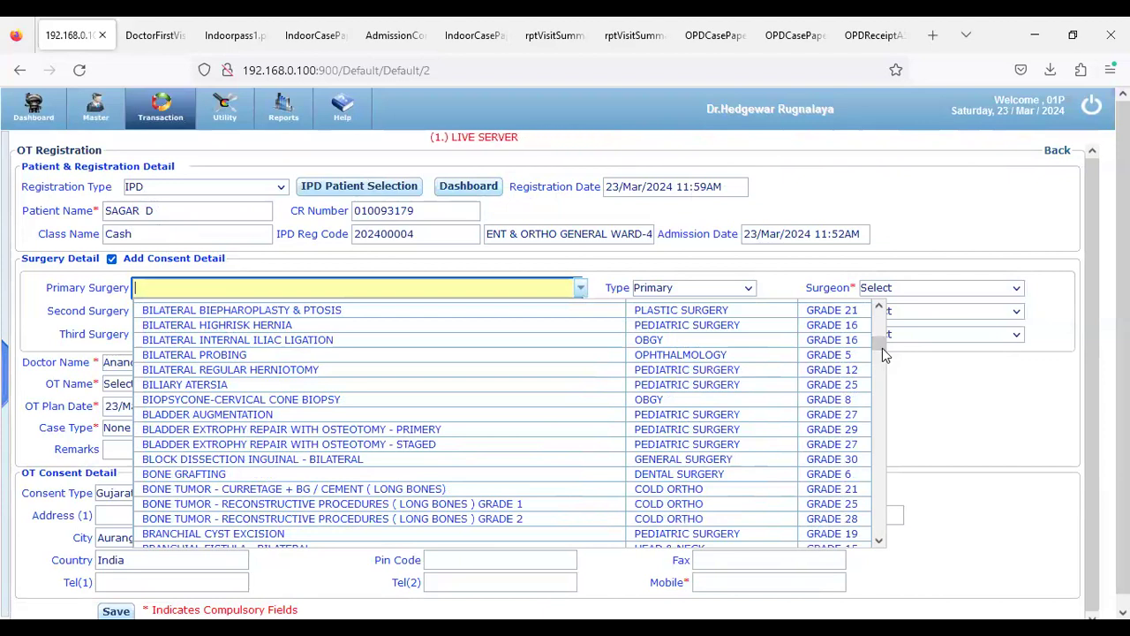
{"action": "type", "text": "S"}
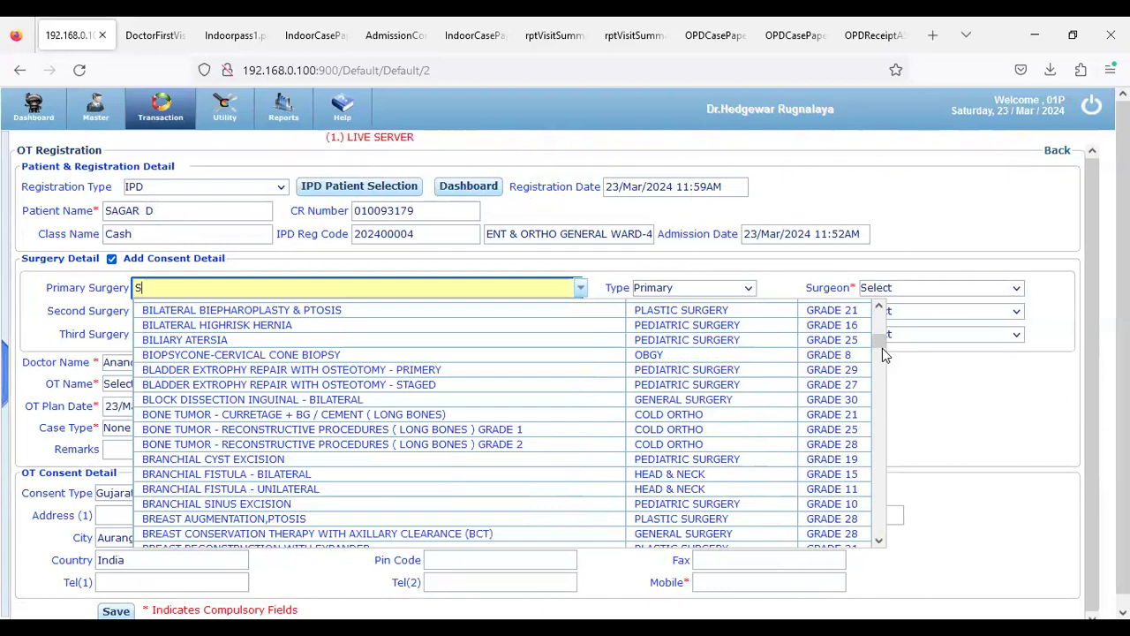
{"action": "type", "text": "ur"}
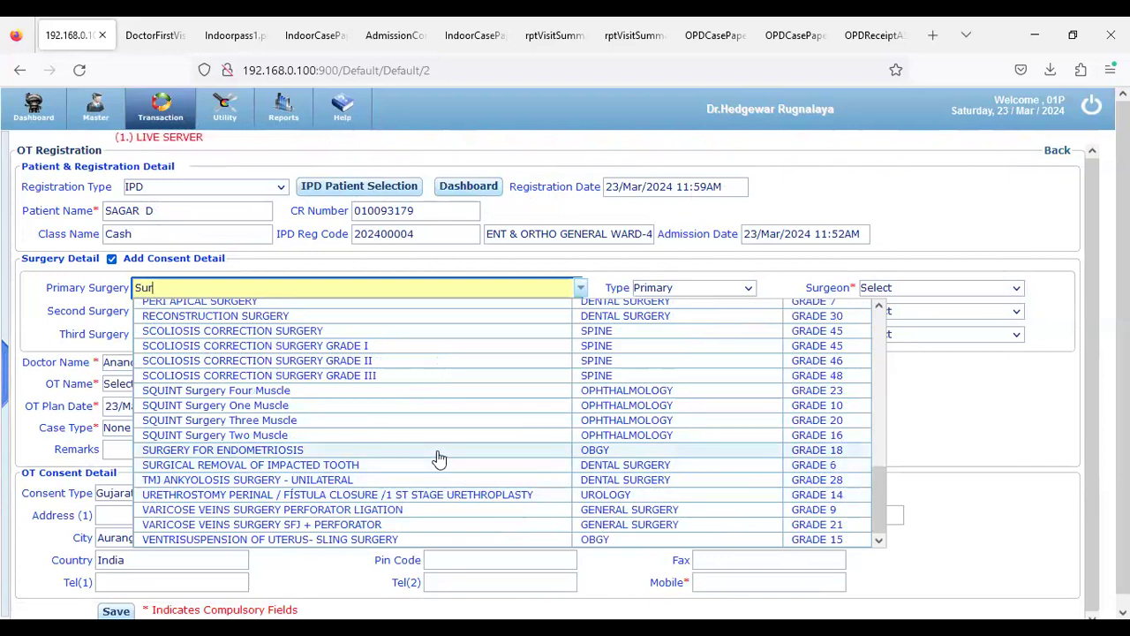
{"action": "scroll", "coordinate": [365, 446], "scroll_direction": "up", "scroll_amount": 5}
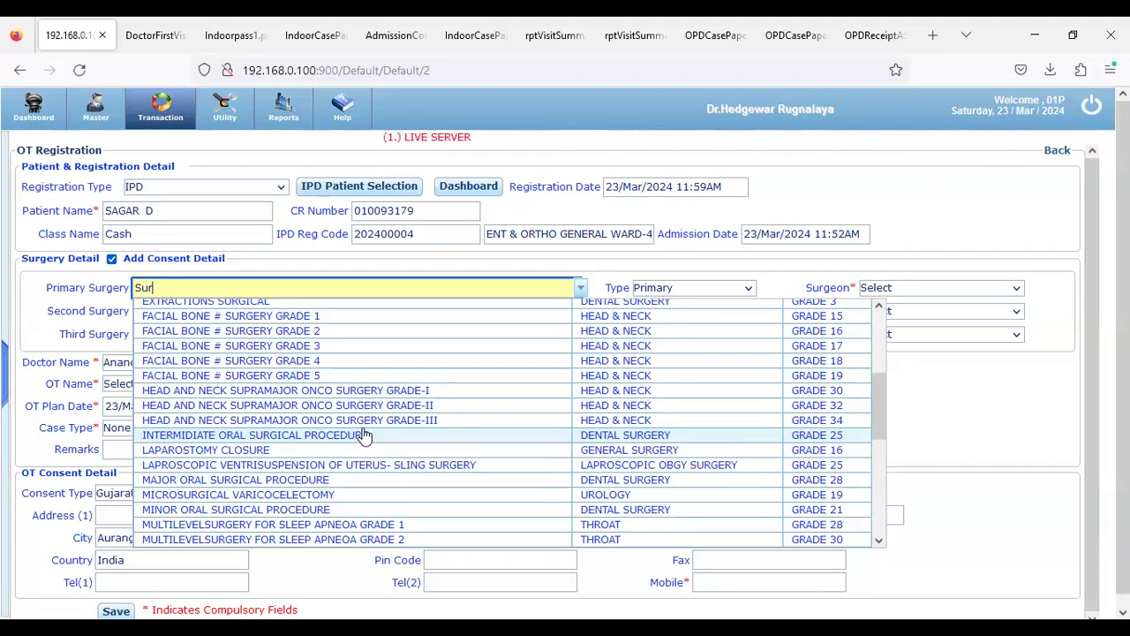
{"action": "scroll", "coordinate": [338, 455], "scroll_direction": "up", "scroll_amount": 4}
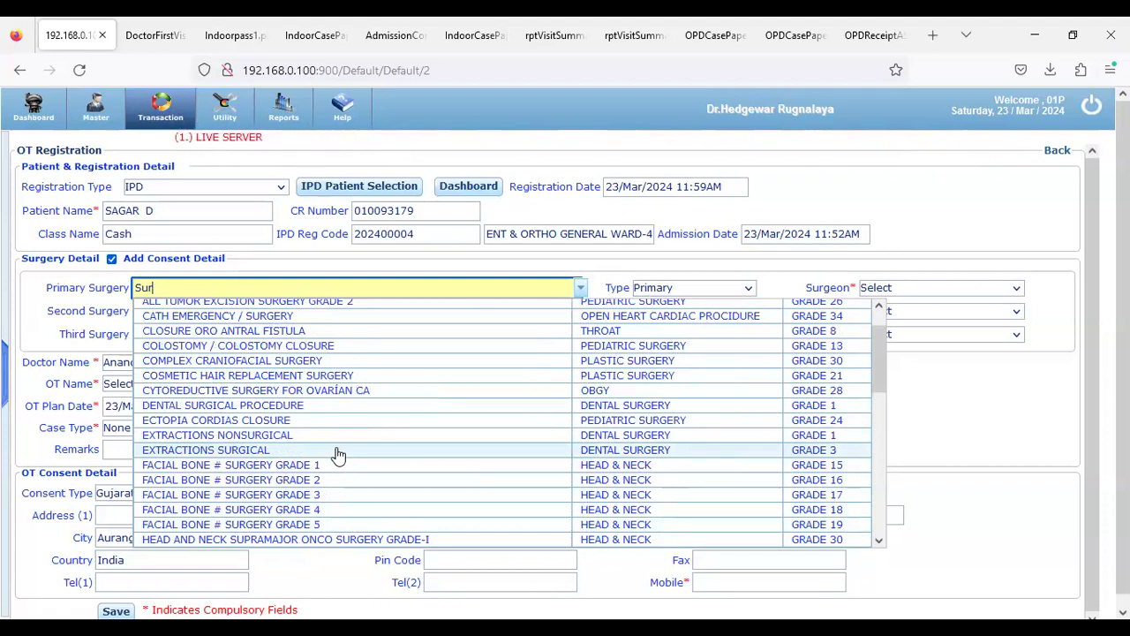
{"action": "scroll", "coordinate": [338, 455], "scroll_direction": "up", "scroll_amount": 1}
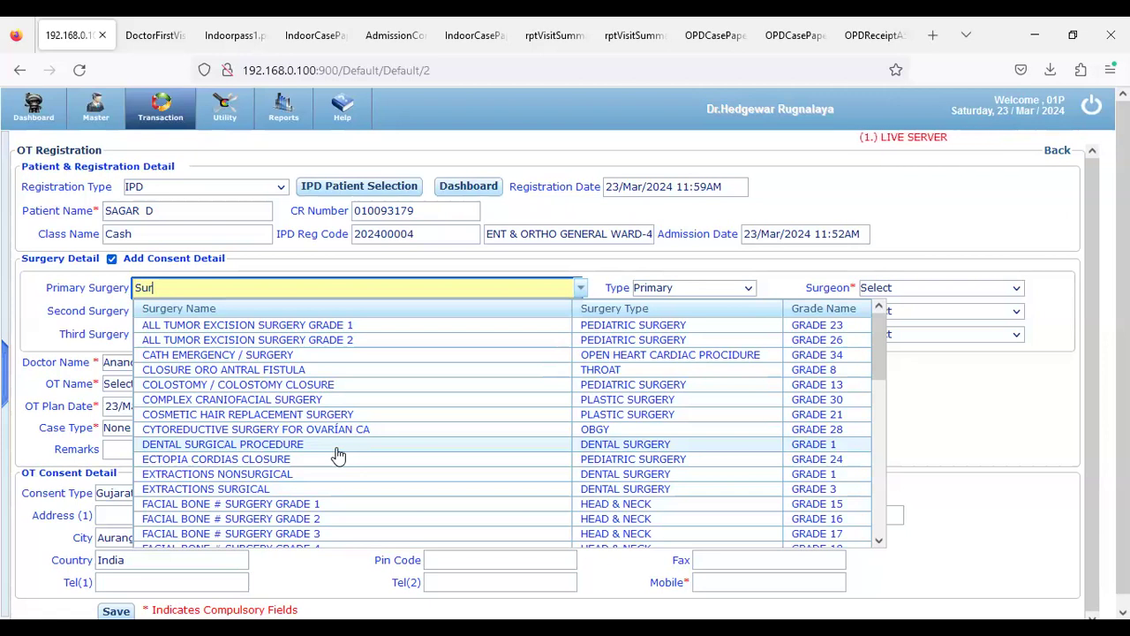
{"action": "scroll", "coordinate": [245, 432], "scroll_direction": "down", "scroll_amount": 3}
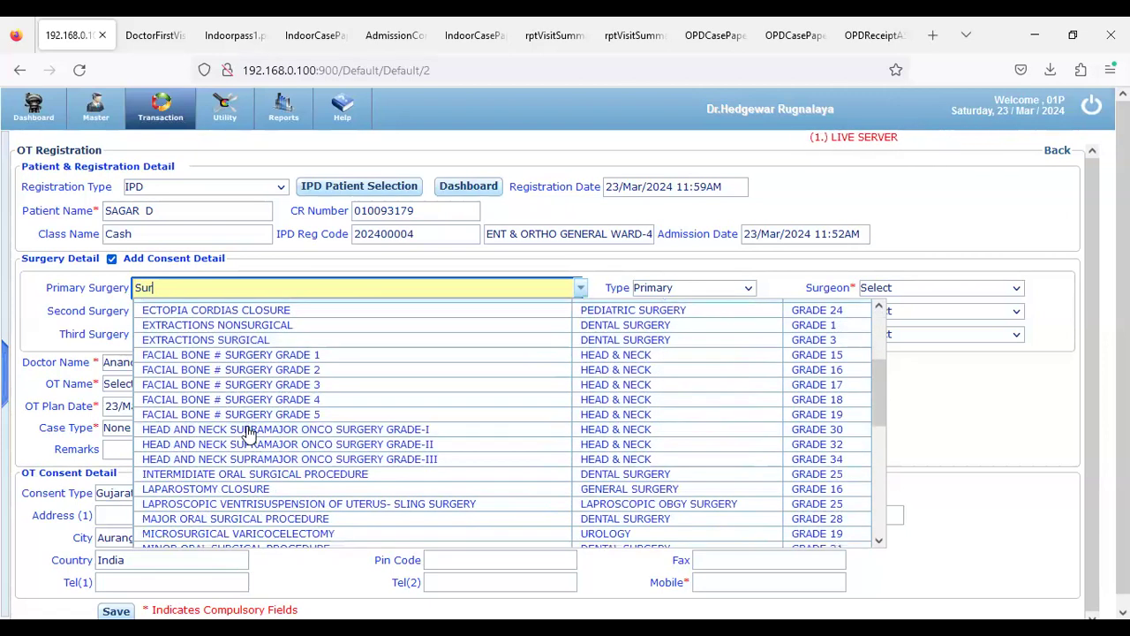
{"action": "left_click", "coordinate": [60, 336]}
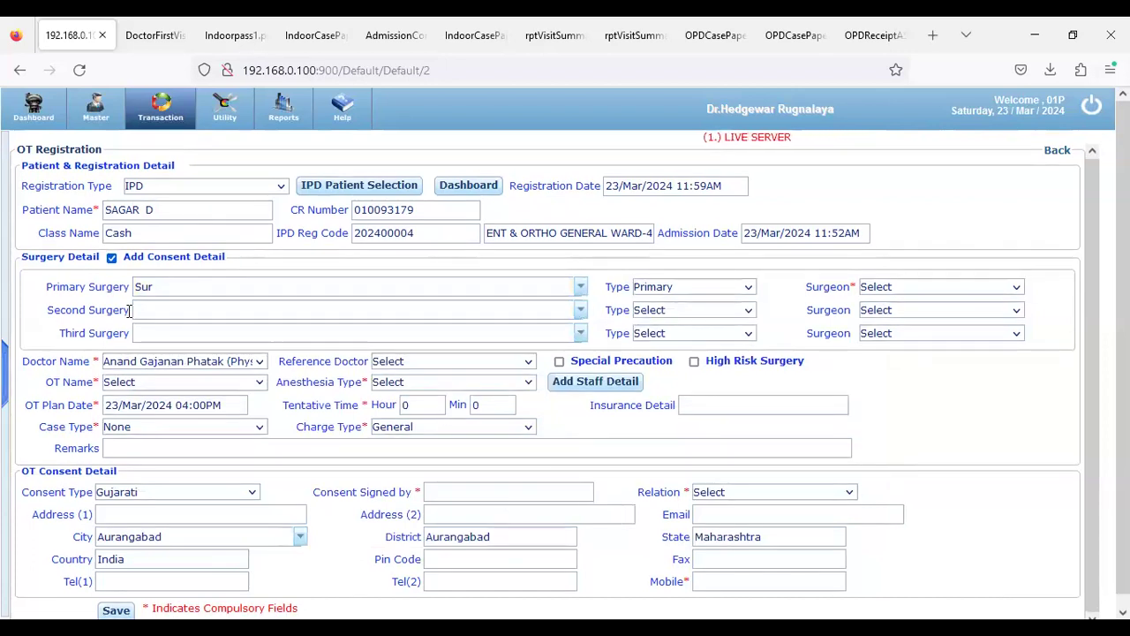
{"action": "left_click_drag", "start_coordinate": [46, 287], "coordinate": [128, 290]}
{"action": "left_click_drag", "start_coordinate": [47, 309], "coordinate": [121, 314]}
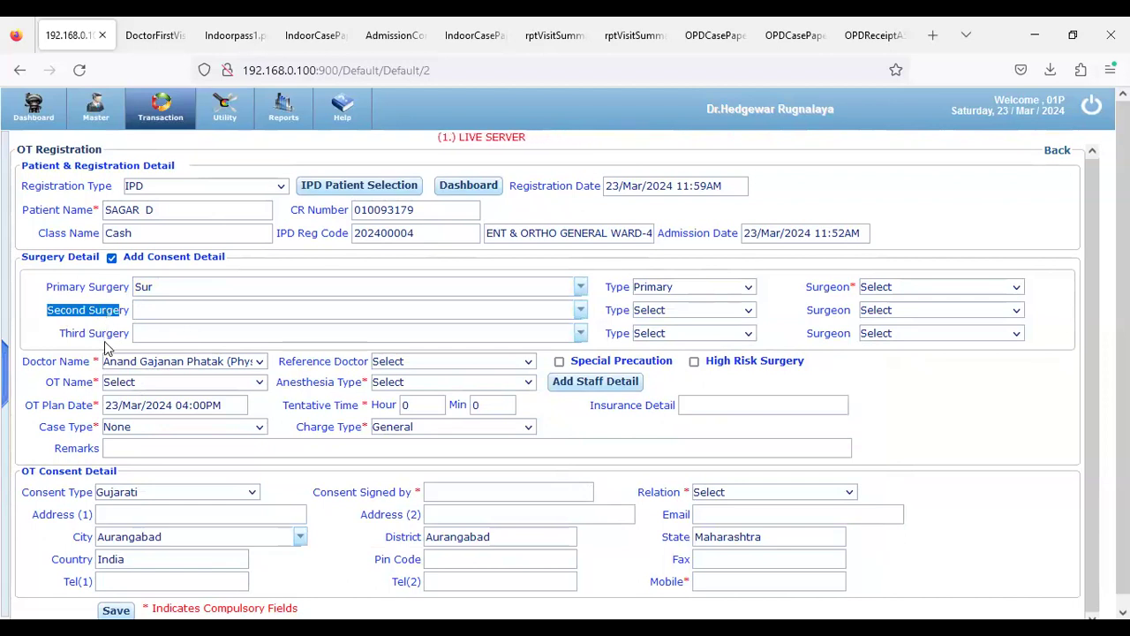
{"action": "left_click", "coordinate": [49, 345]}
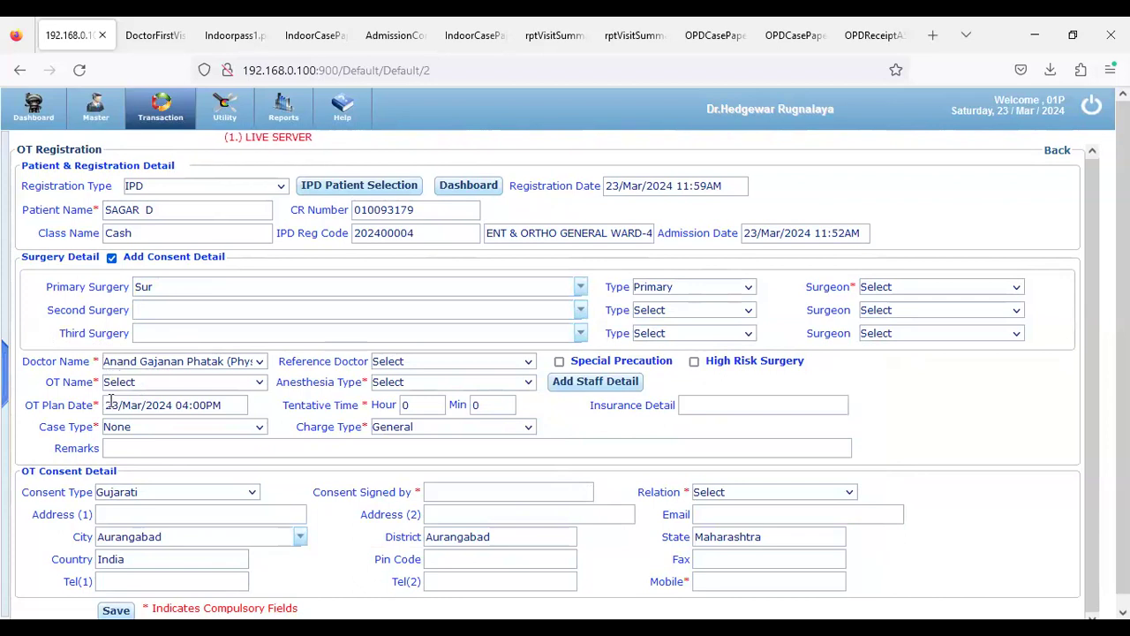
{"action": "left_click", "coordinate": [579, 290]}
{"action": "scroll", "coordinate": [373, 385], "scroll_direction": "down", "scroll_amount": 8}
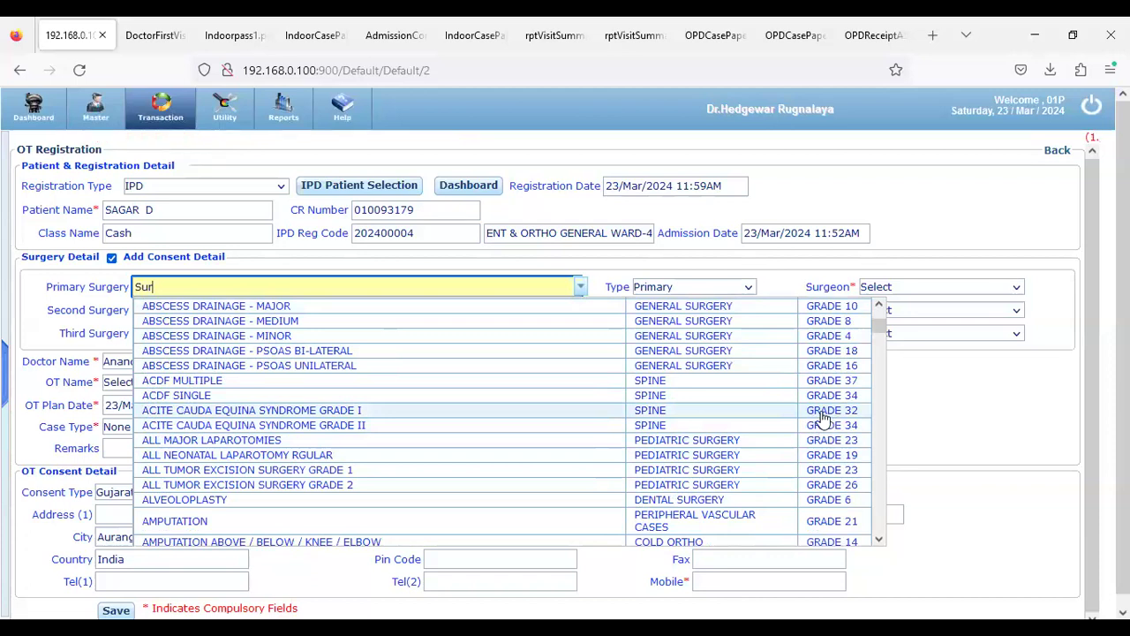
{"action": "scroll", "coordinate": [821, 419], "scroll_direction": "up", "scroll_amount": 7}
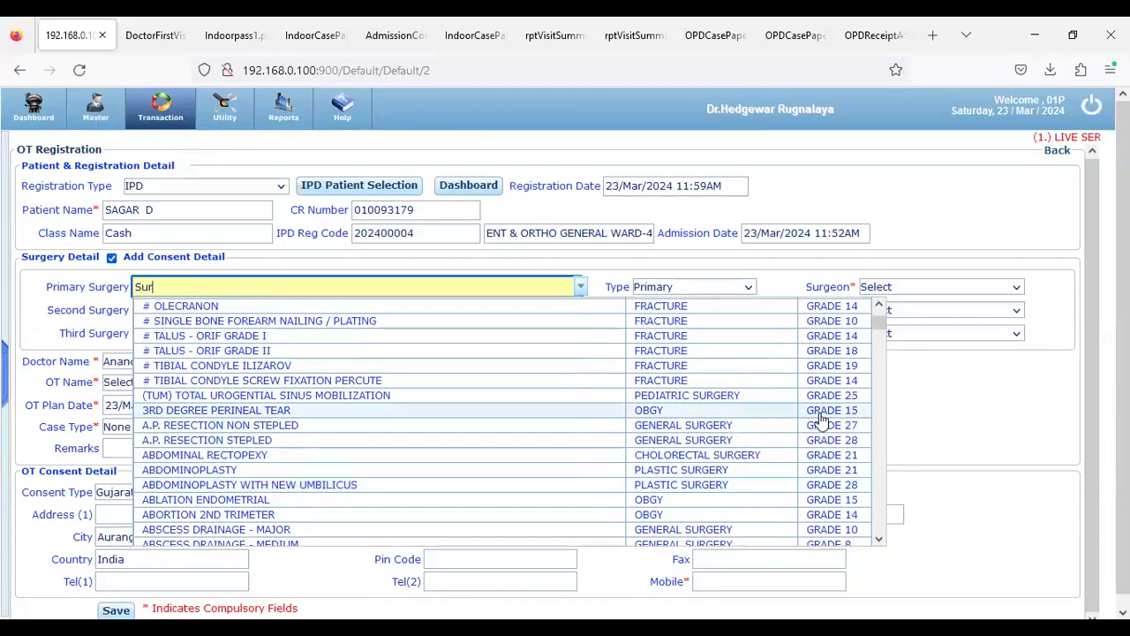
{"action": "scroll", "coordinate": [820, 418], "scroll_direction": "up", "scroll_amount": 2}
{"action": "scroll", "coordinate": [782, 449], "scroll_direction": "down", "scroll_amount": 4}
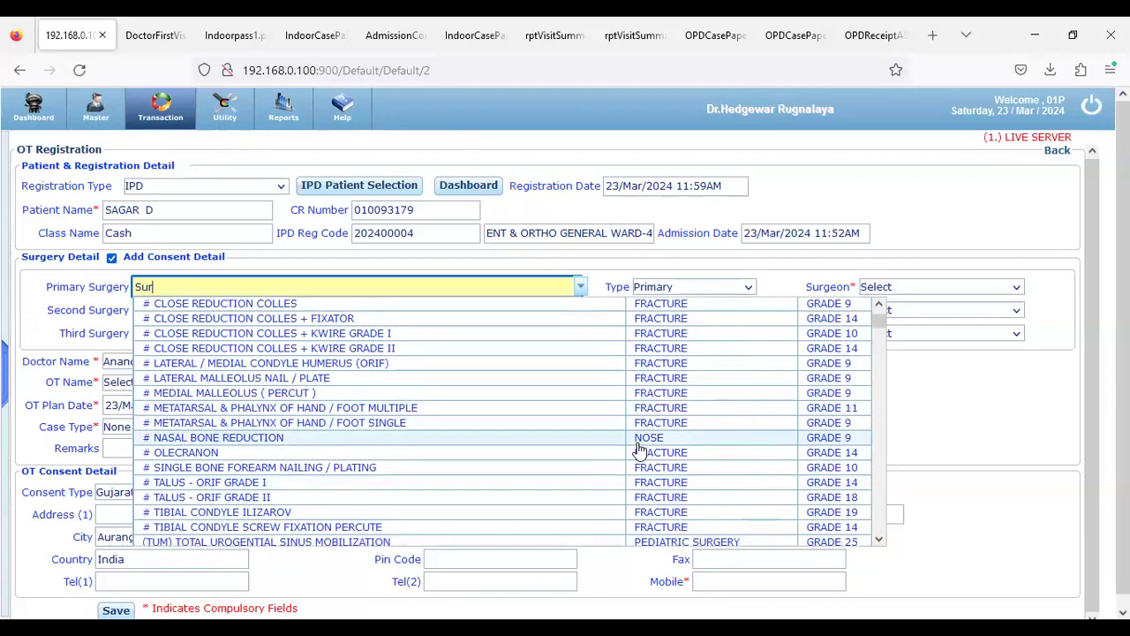
{"action": "scroll", "coordinate": [639, 451], "scroll_direction": "down", "scroll_amount": 4}
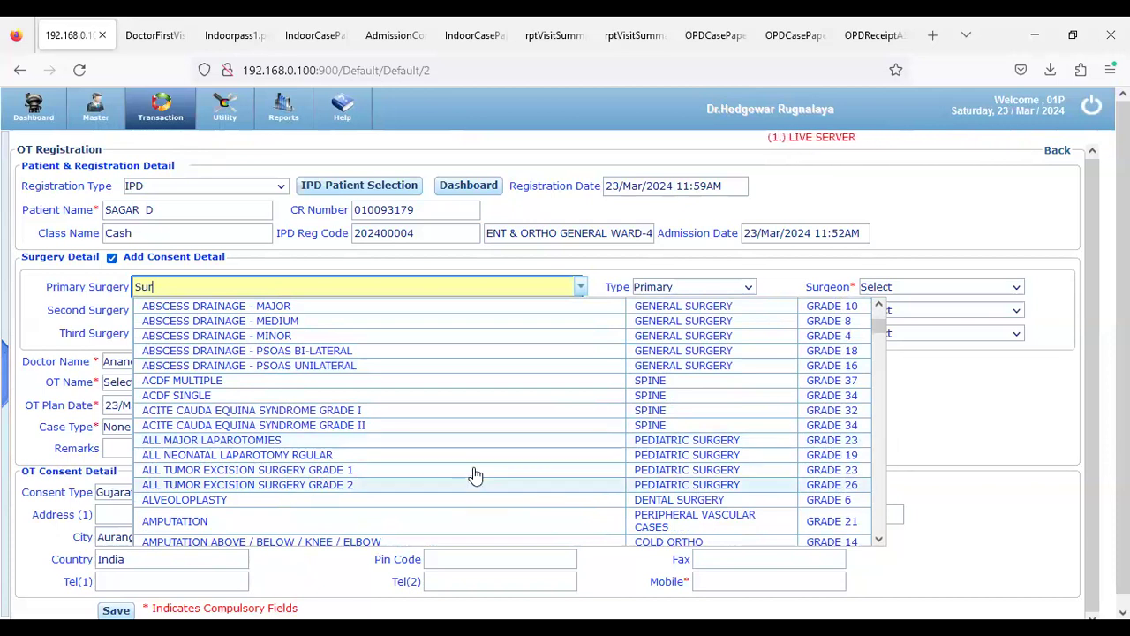
{"action": "scroll", "coordinate": [470, 469], "scroll_direction": "down", "scroll_amount": 1}
{"action": "scroll", "coordinate": [470, 469], "scroll_direction": "down", "scroll_amount": 2}
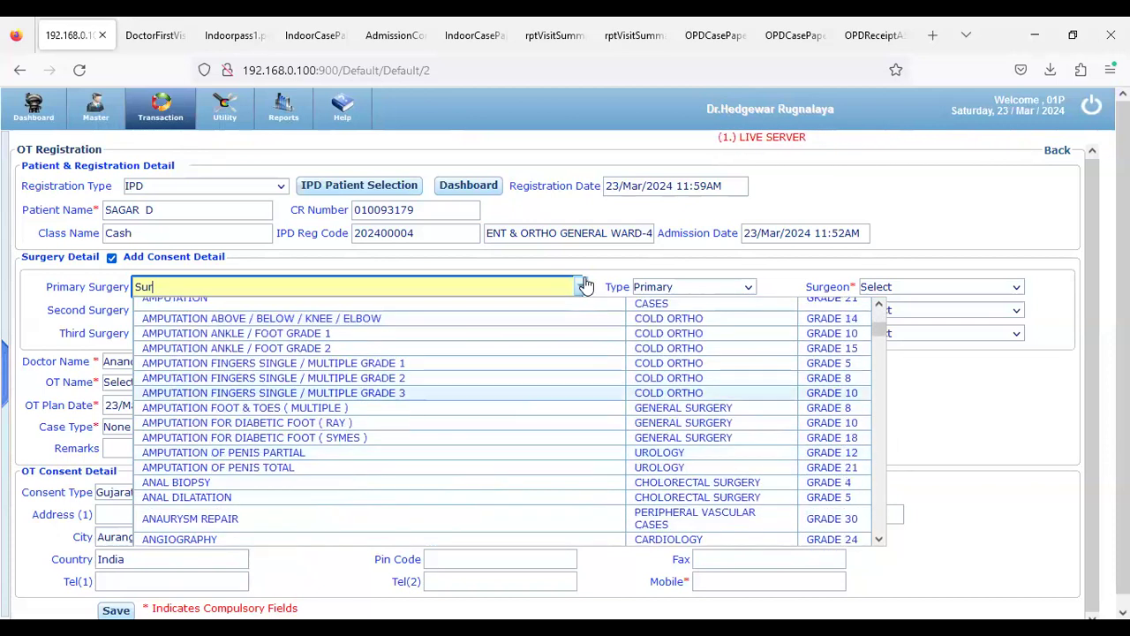
{"action": "left_click", "coordinate": [43, 303]}
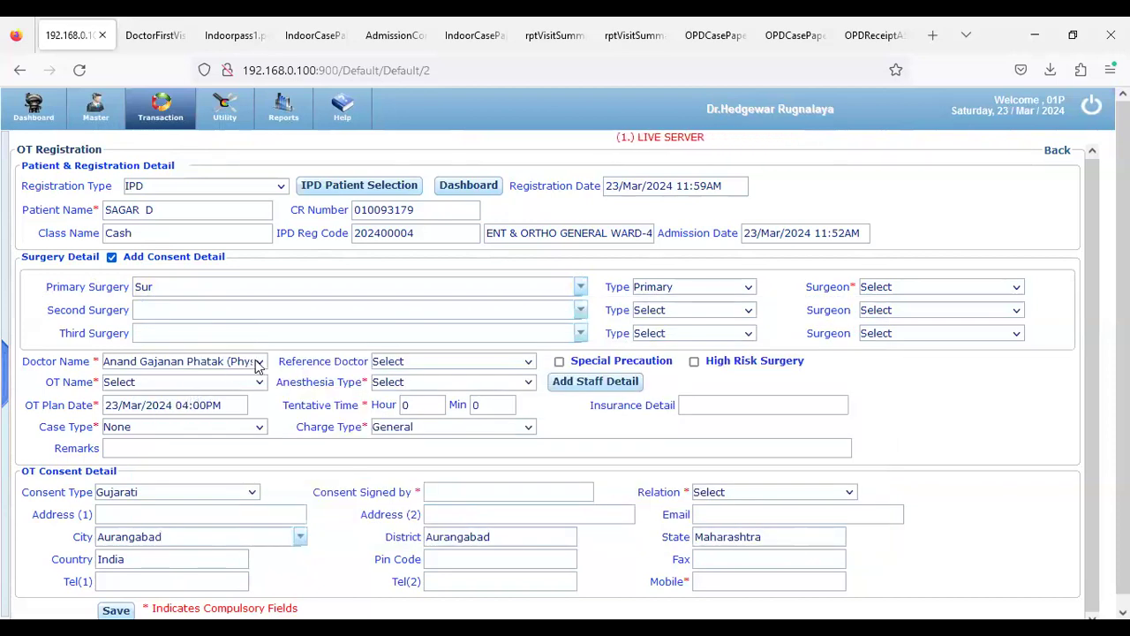
Check the anaesthesia type and reference doctor options on the OT form, leaving them unchanged
{"action": "left_click", "coordinate": [458, 382]}
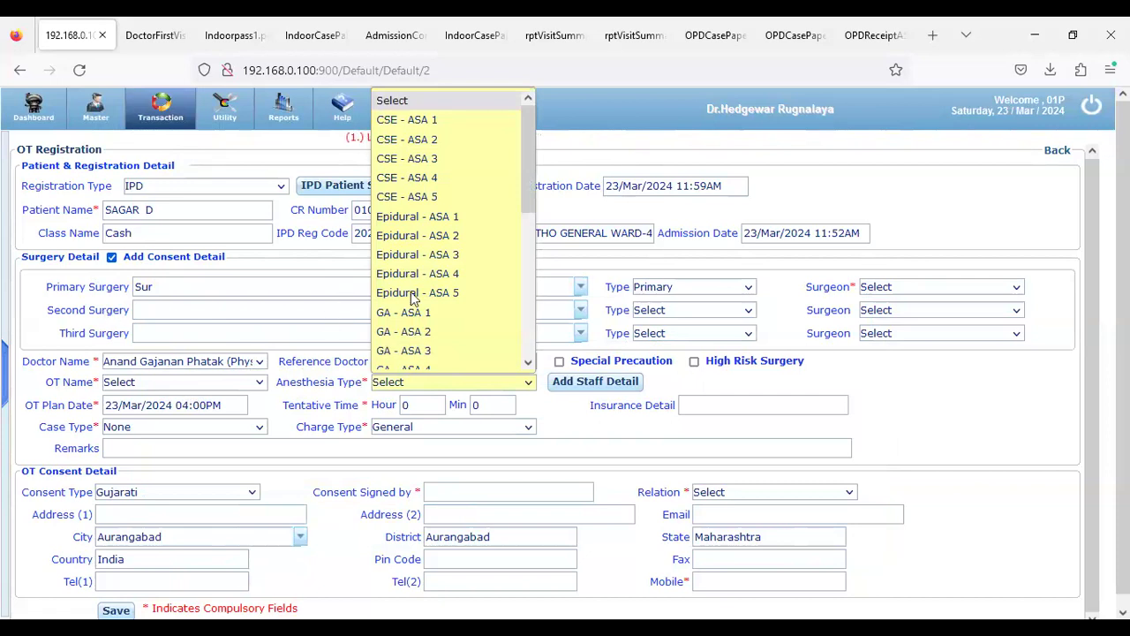
{"action": "left_click", "coordinate": [602, 315]}
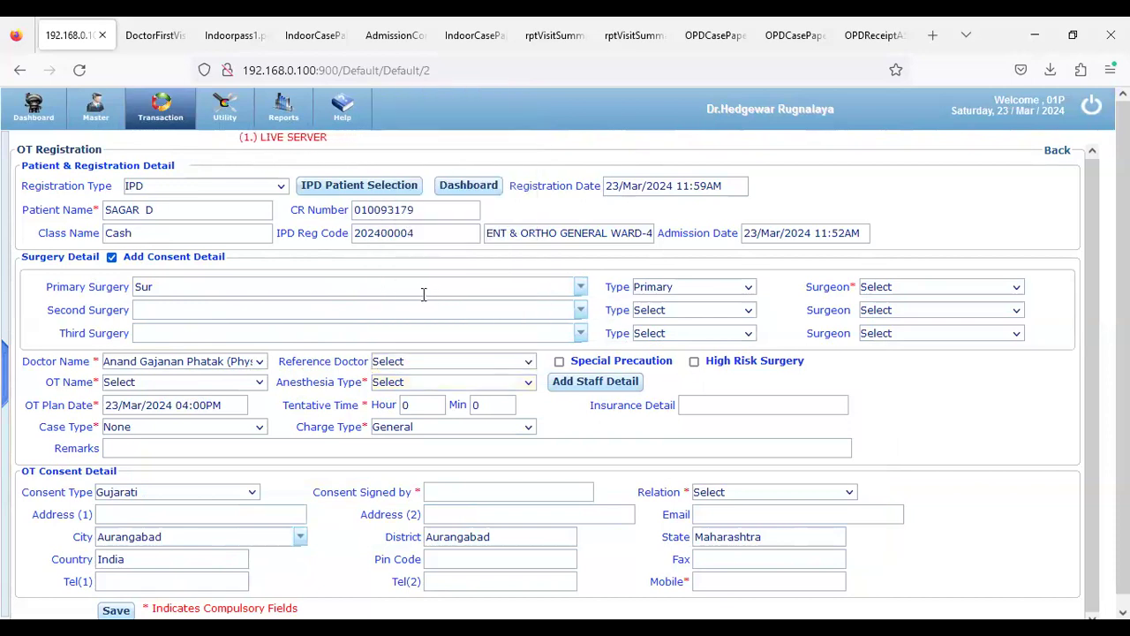
{"action": "left_click", "coordinate": [467, 365]}
{"action": "left_click", "coordinate": [464, 382]}
{"action": "left_click", "coordinate": [465, 385]}
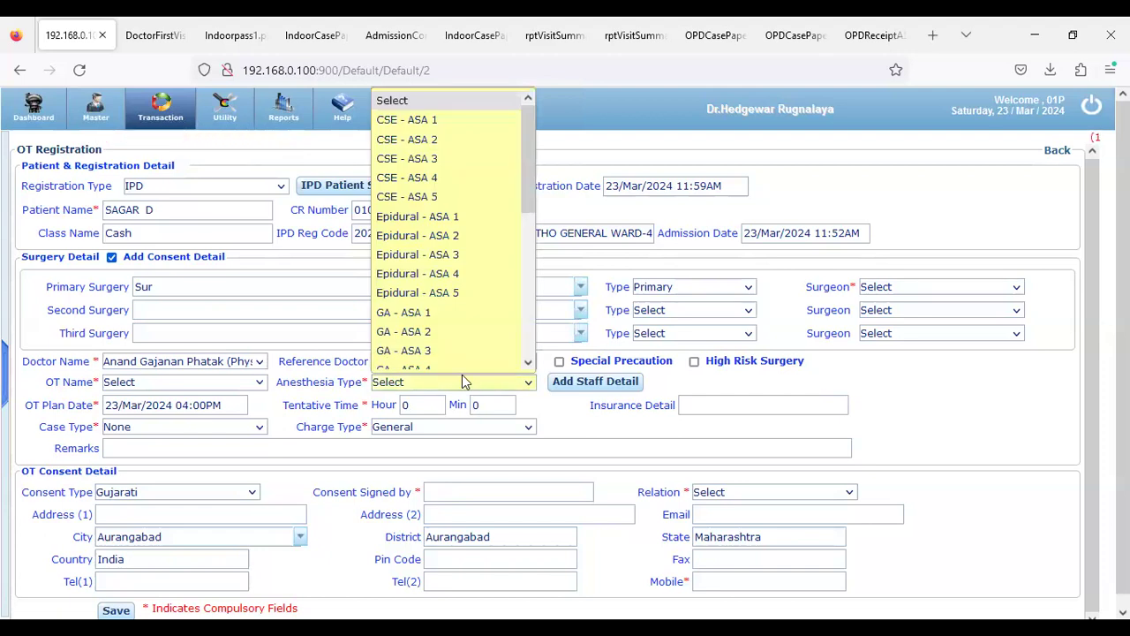
{"action": "left_click", "coordinate": [301, 460]}
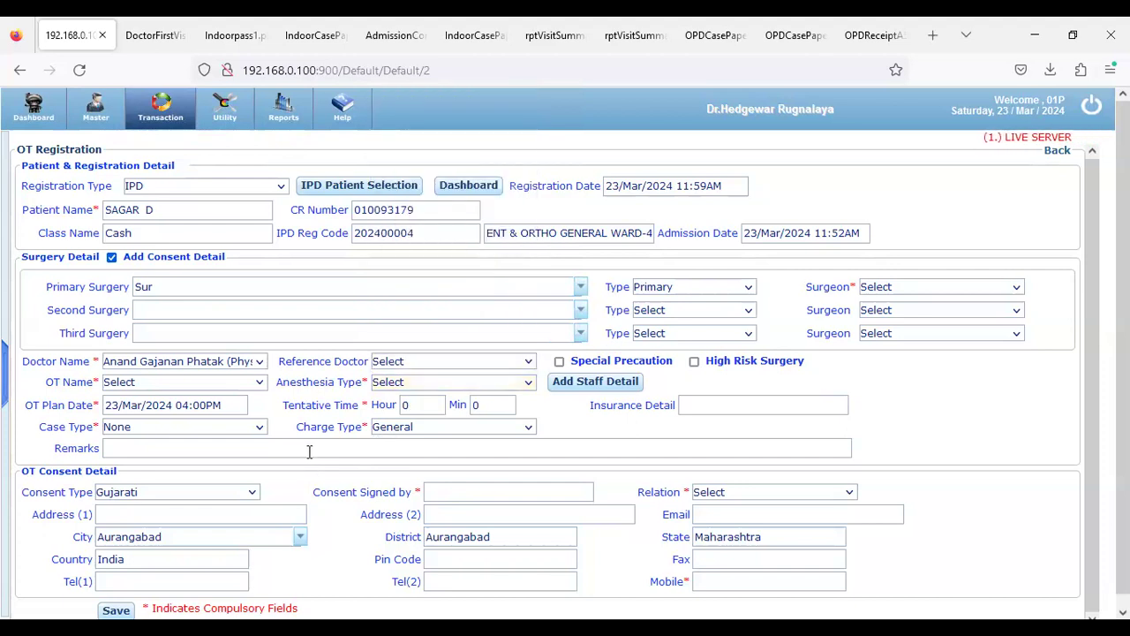
{"action": "scroll", "coordinate": [328, 442], "scroll_direction": "down", "scroll_amount": 1}
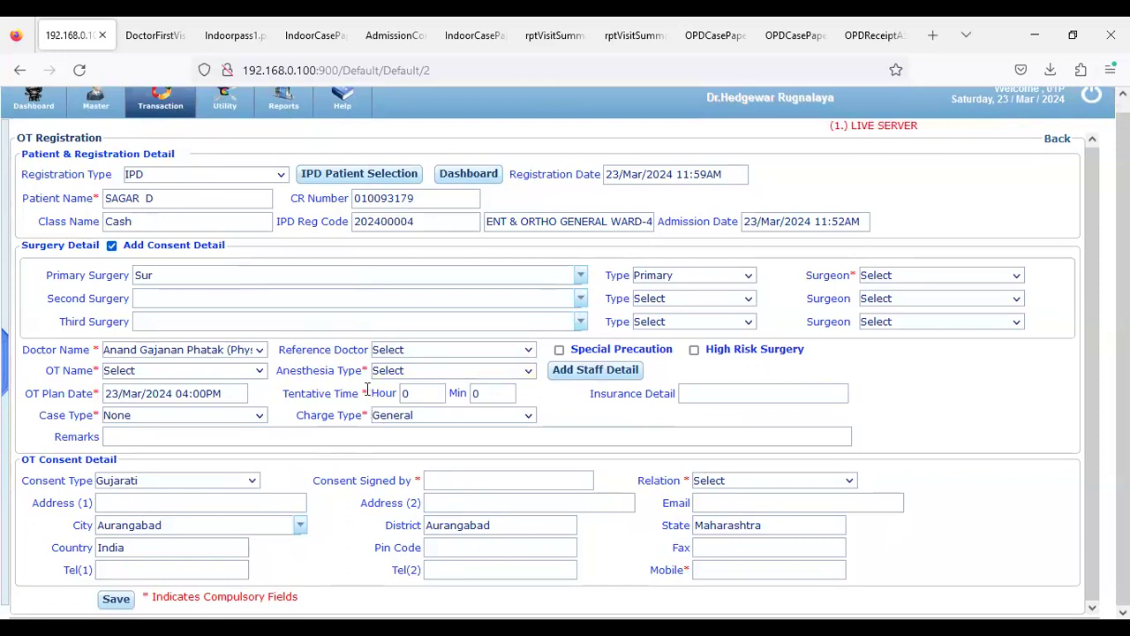
{"action": "left_click", "coordinate": [182, 484]}
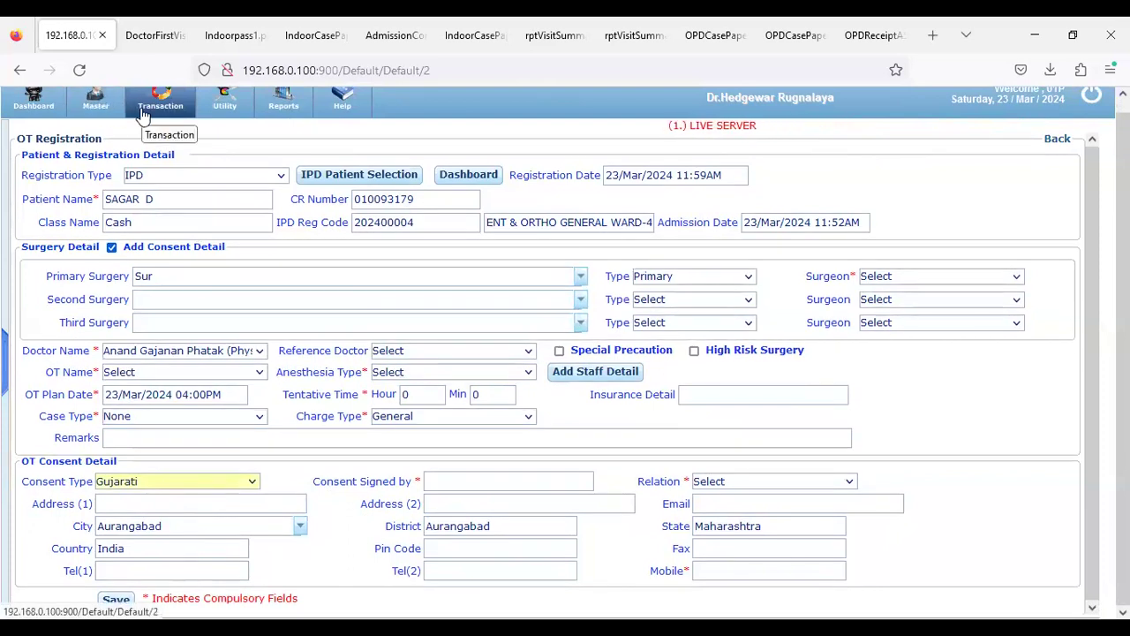
Go to the IPD transaction dashboard and preview the Routine Doctor Visit ward list
{"action": "left_click", "coordinate": [33, 119]}
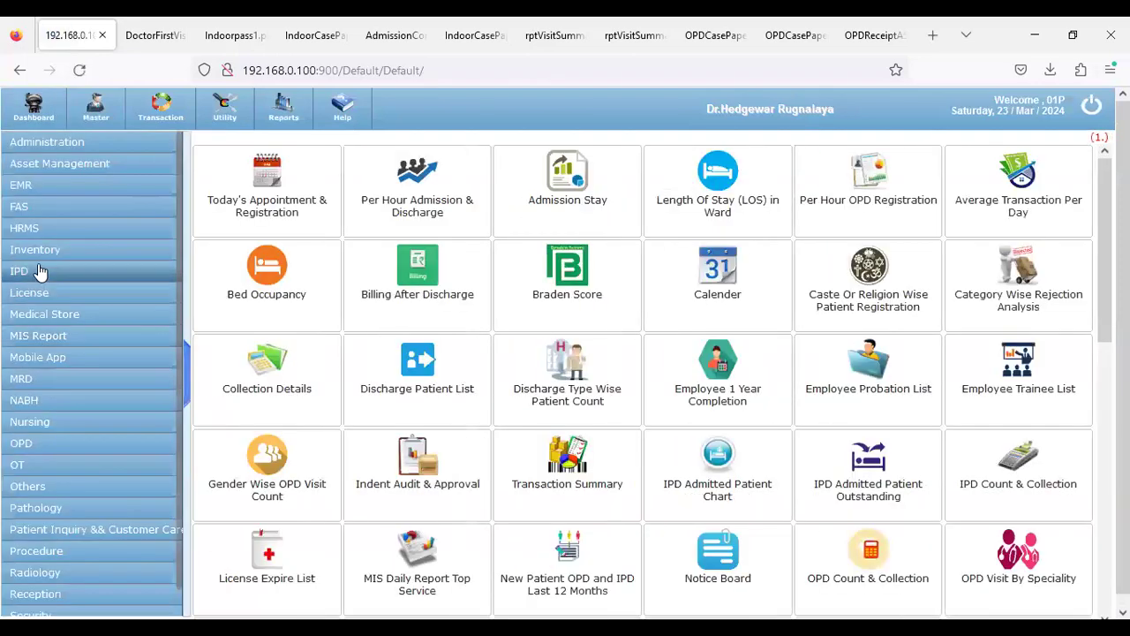
{"action": "left_click", "coordinate": [111, 271]}
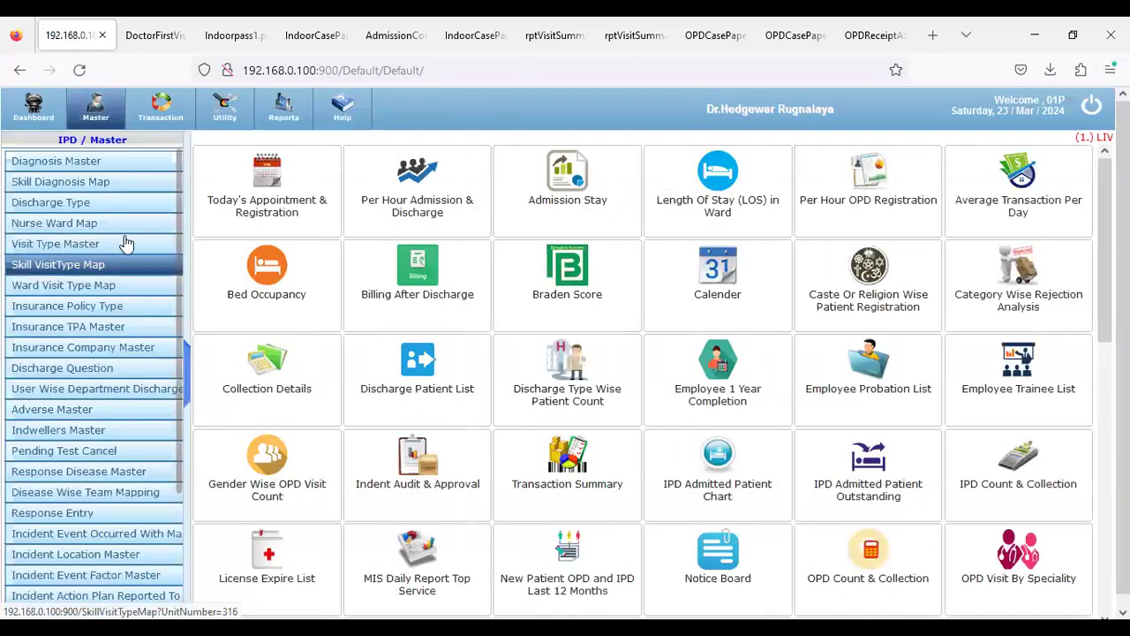
{"action": "left_click", "coordinate": [154, 114]}
{"action": "scroll", "coordinate": [48, 290], "scroll_direction": "down", "scroll_amount": 5}
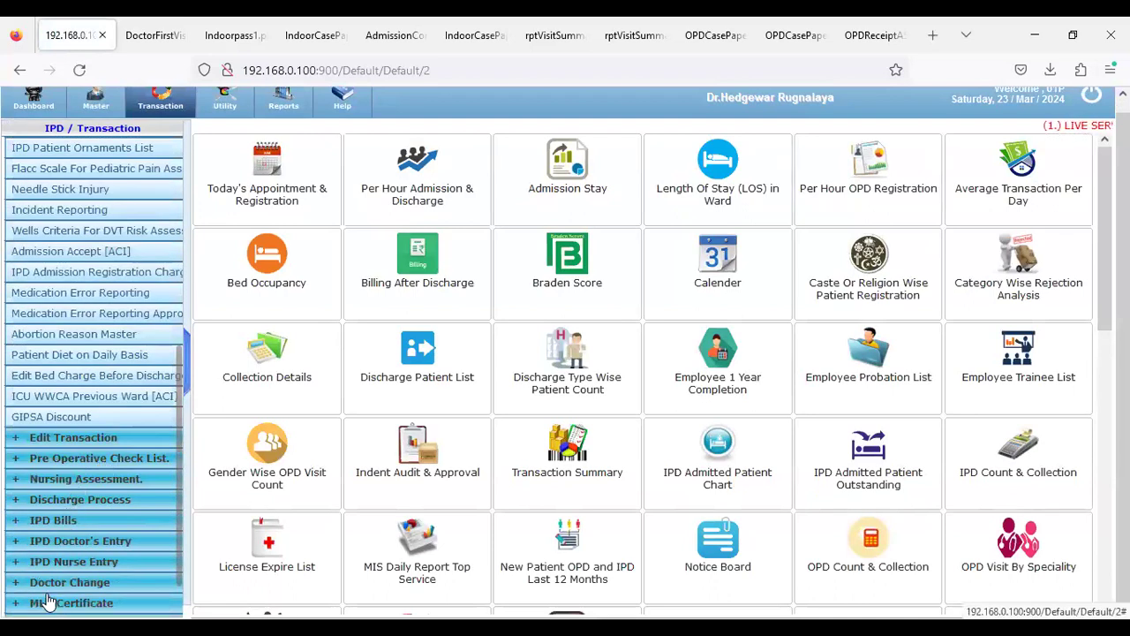
{"action": "left_click", "coordinate": [66, 540]}
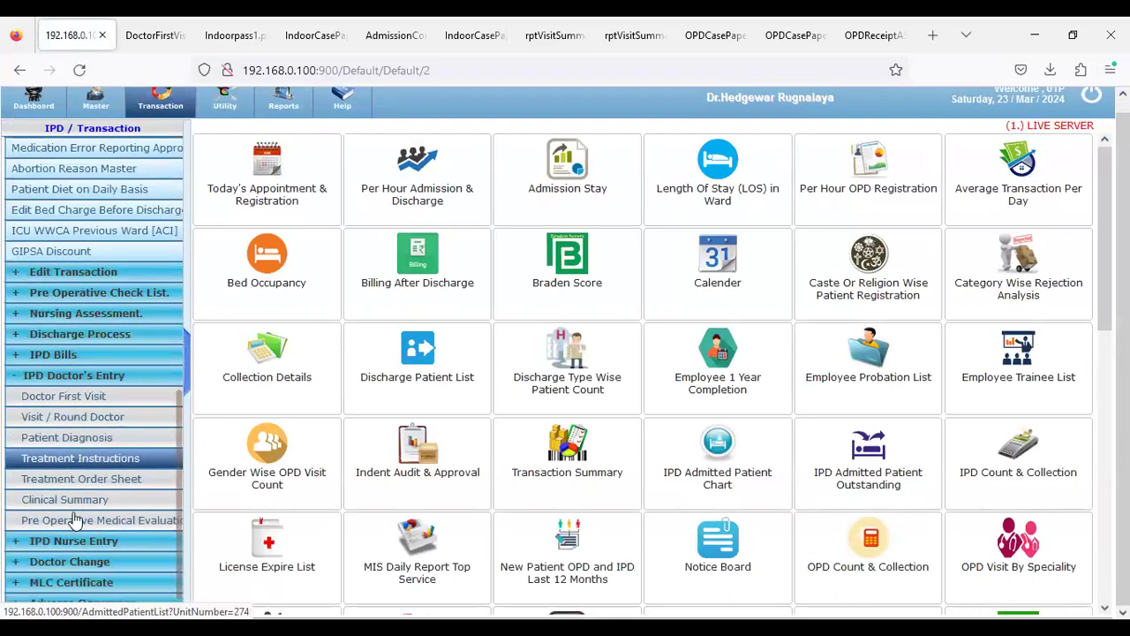
{"action": "left_click", "coordinate": [56, 417]}
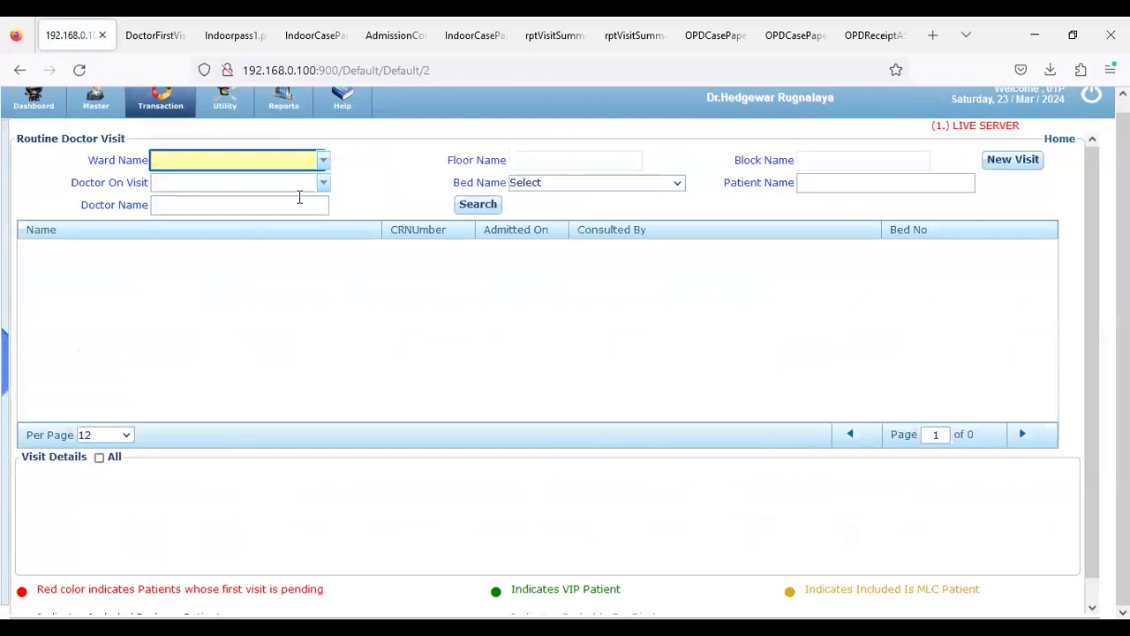
{"action": "left_click", "coordinate": [323, 162]}
{"action": "left_click_drag", "start_coordinate": [19, 140], "coordinate": [113, 137]}
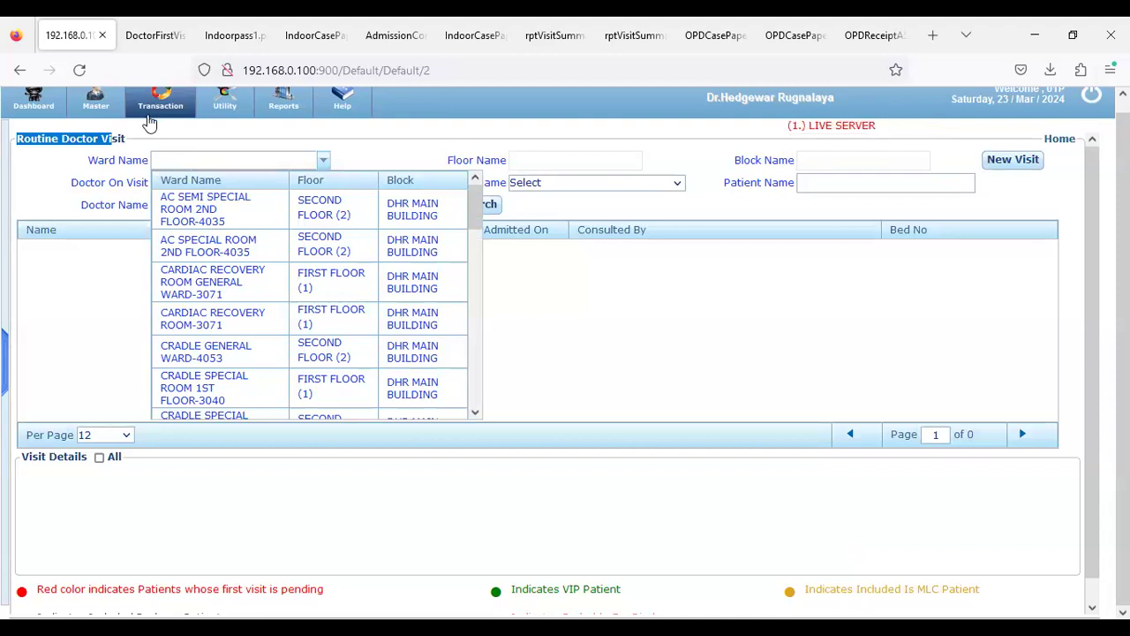
{"action": "left_click", "coordinate": [146, 117]}
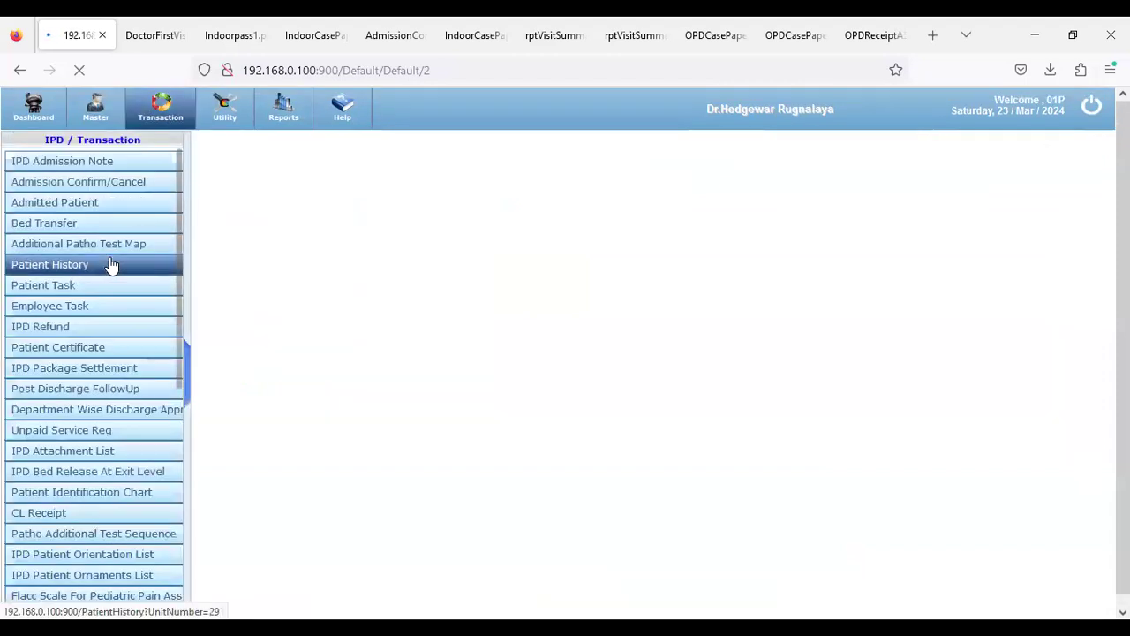
Expand IPD Bills and Discharge Process, then open the Discharge Summary patient list
{"action": "scroll", "coordinate": [120, 448], "scroll_direction": "down", "scroll_amount": 5}
{"action": "scroll", "coordinate": [119, 448], "scroll_direction": "down", "scroll_amount": 5}
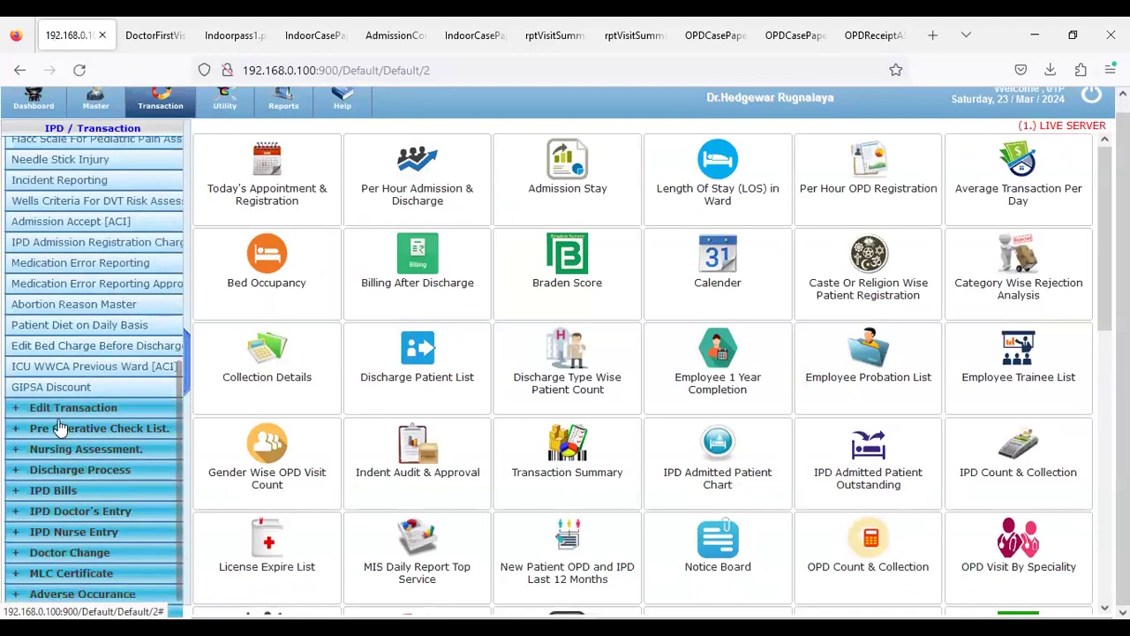
{"action": "scroll", "coordinate": [71, 465], "scroll_direction": "down", "scroll_amount": 1}
{"action": "left_click", "coordinate": [71, 461]}
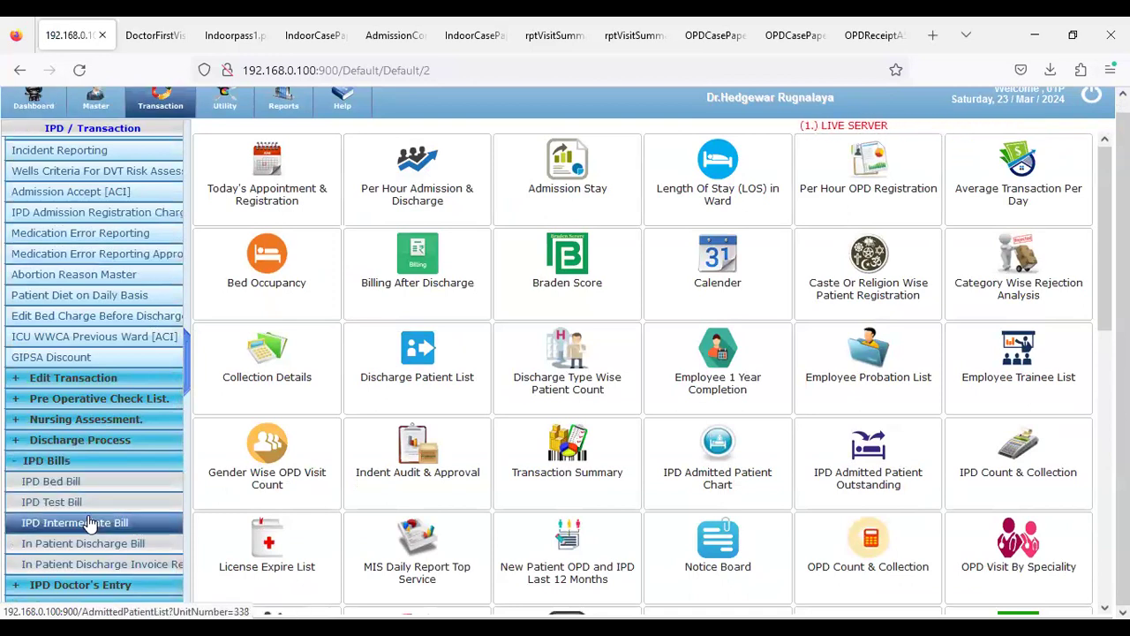
{"action": "scroll", "coordinate": [95, 521], "scroll_direction": "down", "scroll_amount": 2}
{"action": "scroll", "coordinate": [93, 520], "scroll_direction": "down", "scroll_amount": 1}
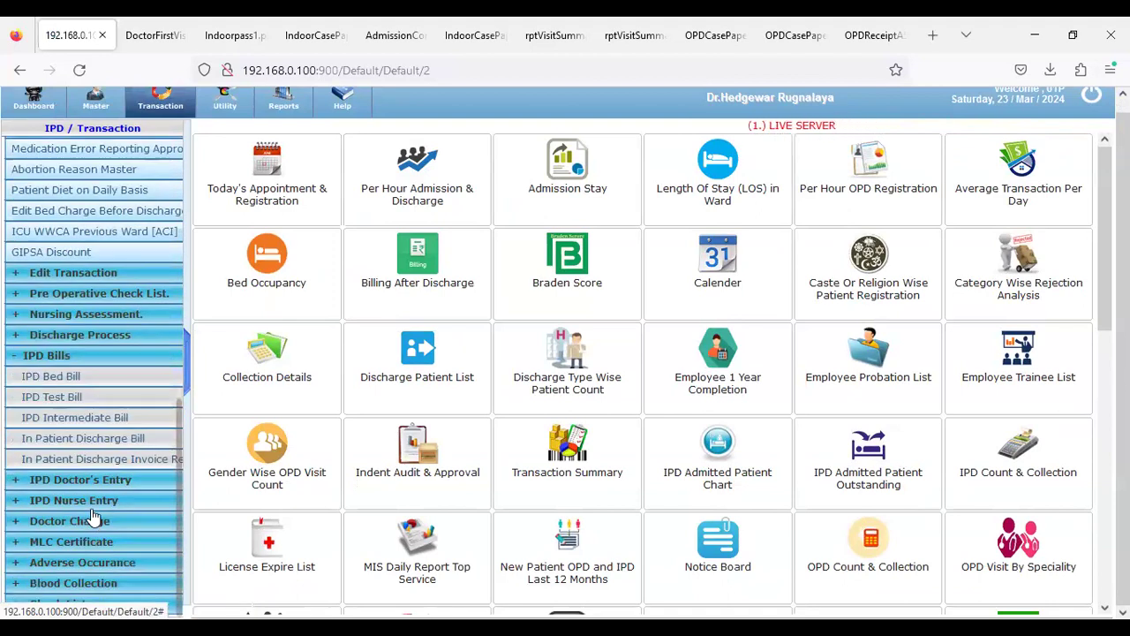
{"action": "left_click", "coordinate": [80, 335]}
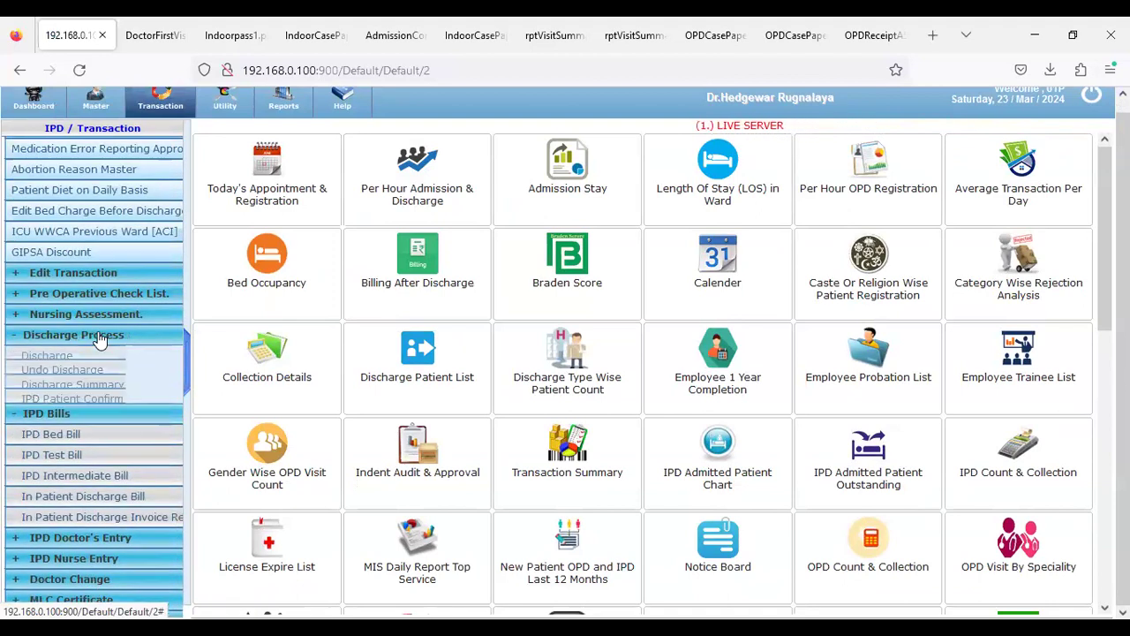
{"action": "left_click", "coordinate": [88, 397]}
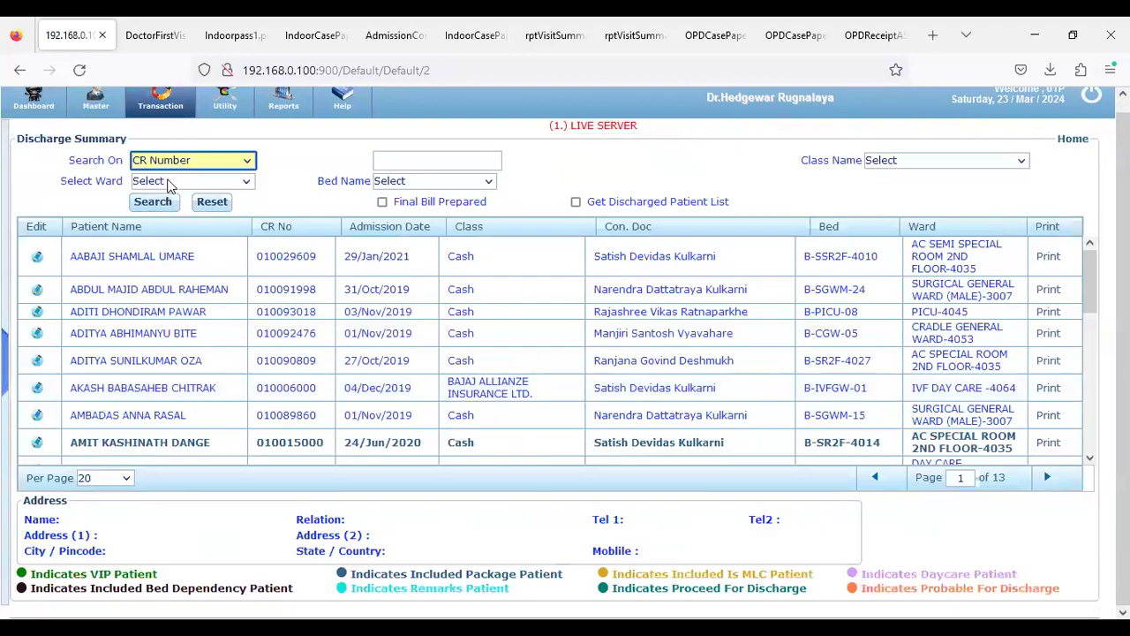
{"action": "left_click", "coordinate": [170, 183]}
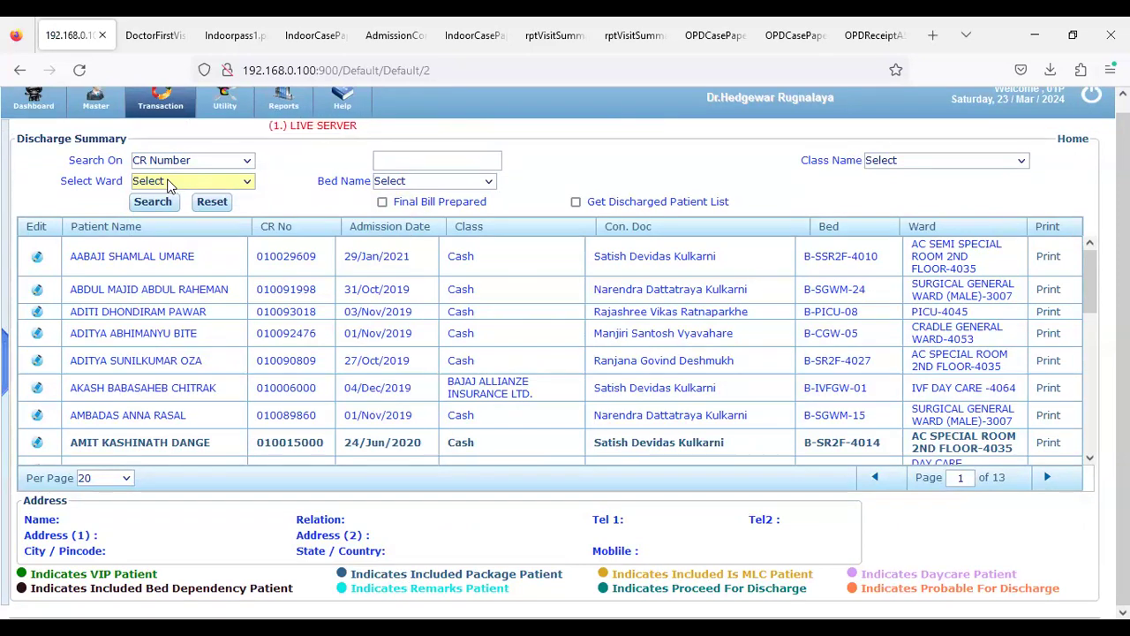
{"action": "left_click", "coordinate": [170, 184]}
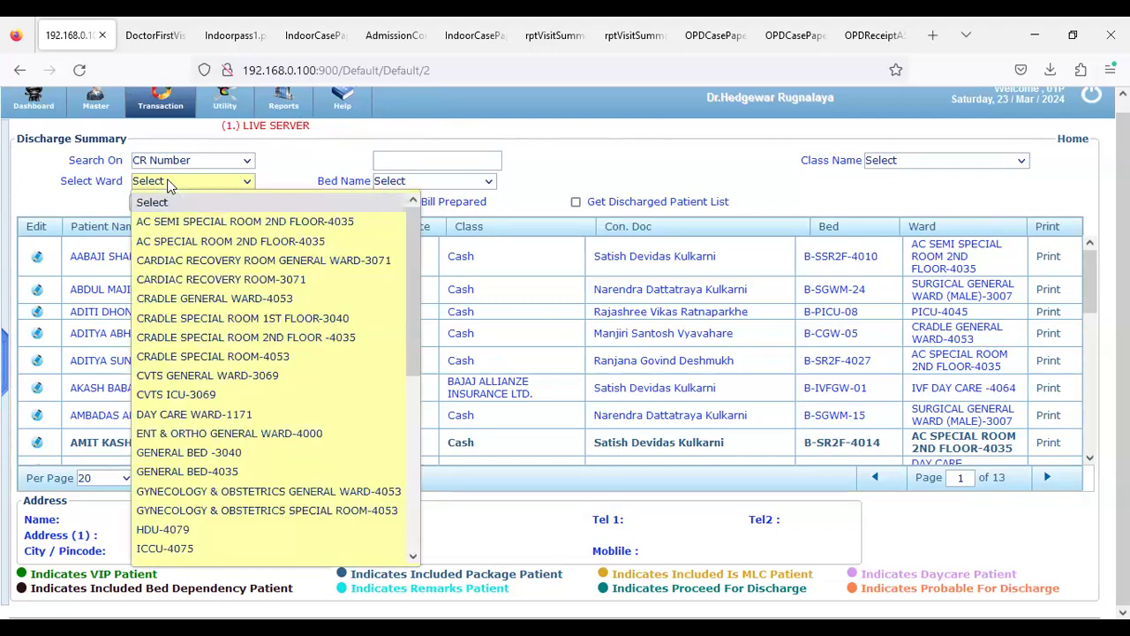
{"action": "left_click", "coordinate": [161, 104]}
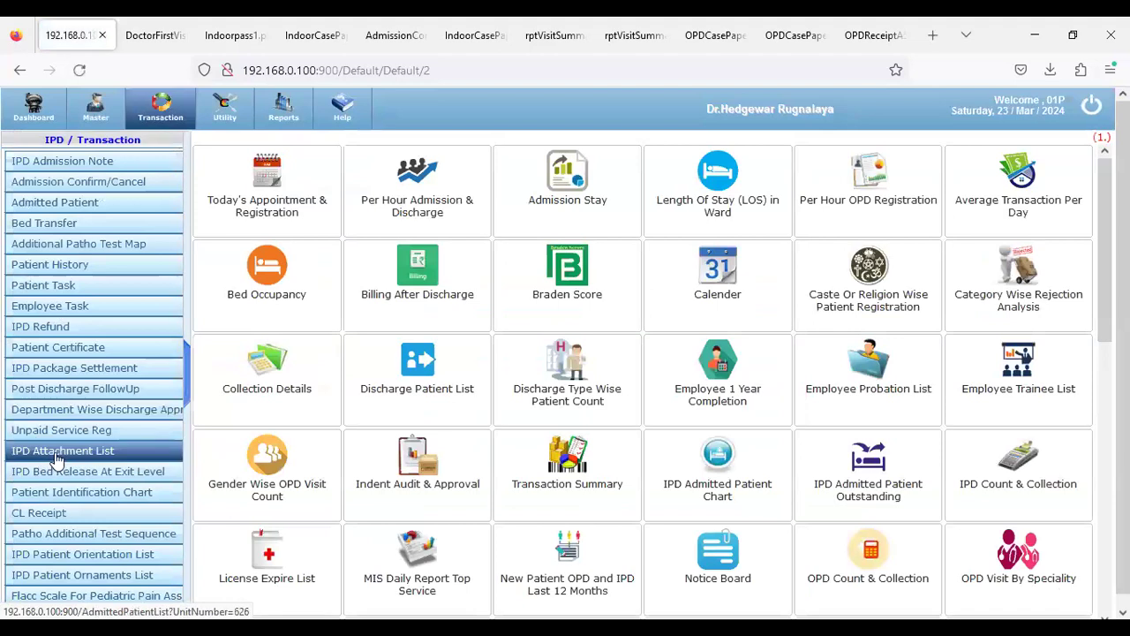
{"action": "scroll", "coordinate": [67, 470], "scroll_direction": "down", "scroll_amount": 2}
{"action": "scroll", "coordinate": [74, 446], "scroll_direction": "down", "scroll_amount": 5}
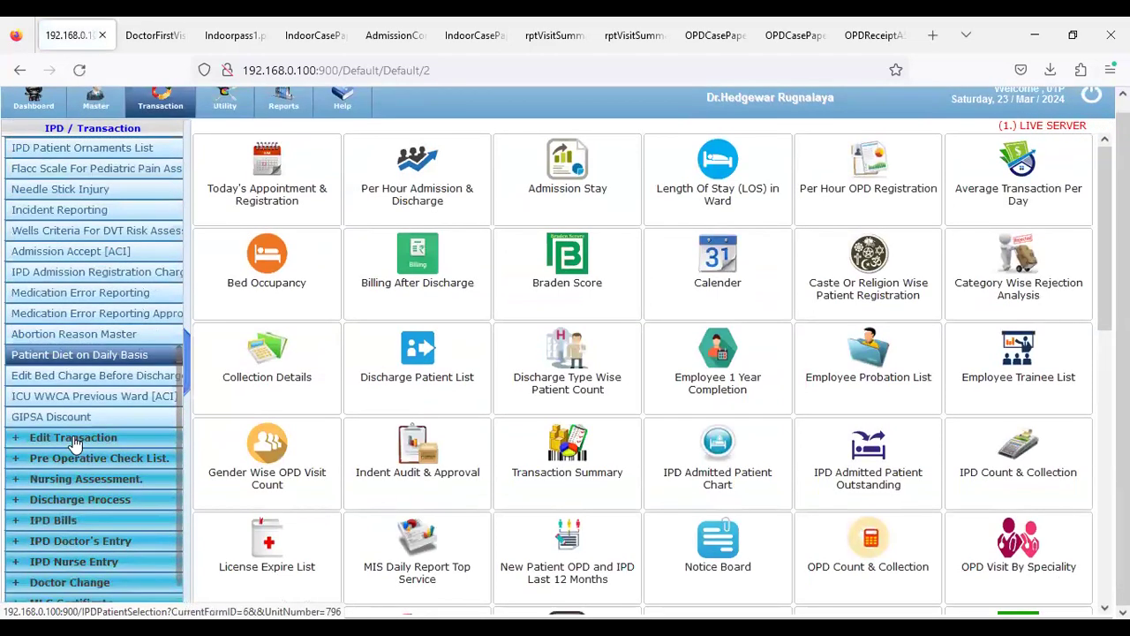
{"action": "left_click", "coordinate": [61, 520]}
Find the patient by CR number in IPD Intermediate Bill and open their bill
{"action": "left_click", "coordinate": [76, 583]}
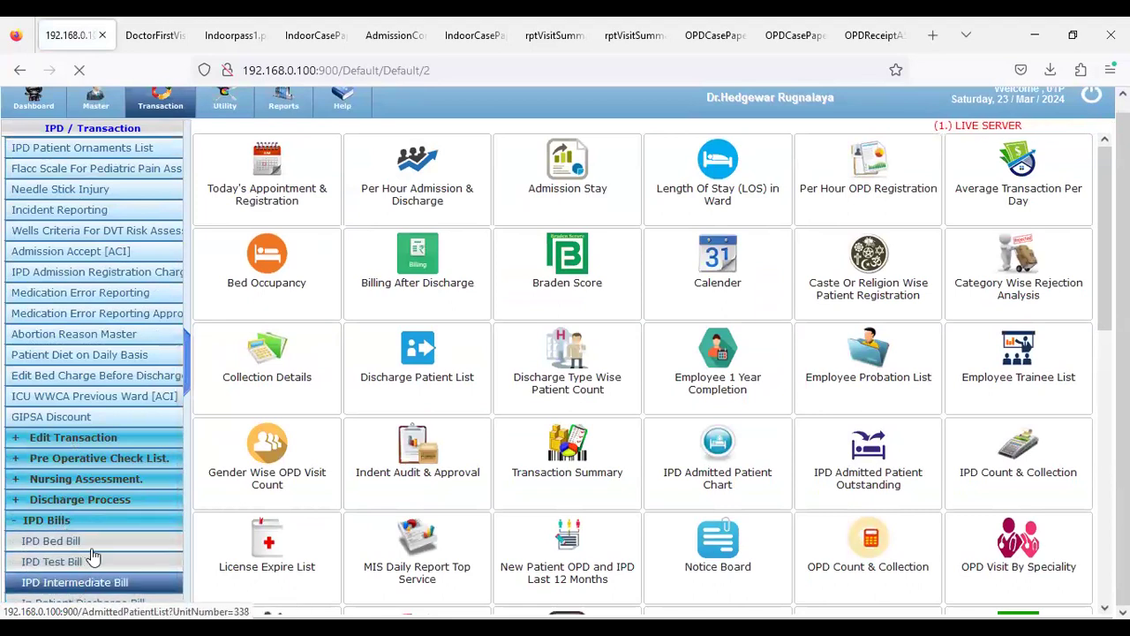
{"action": "scroll", "coordinate": [148, 327], "scroll_direction": "down", "scroll_amount": 2}
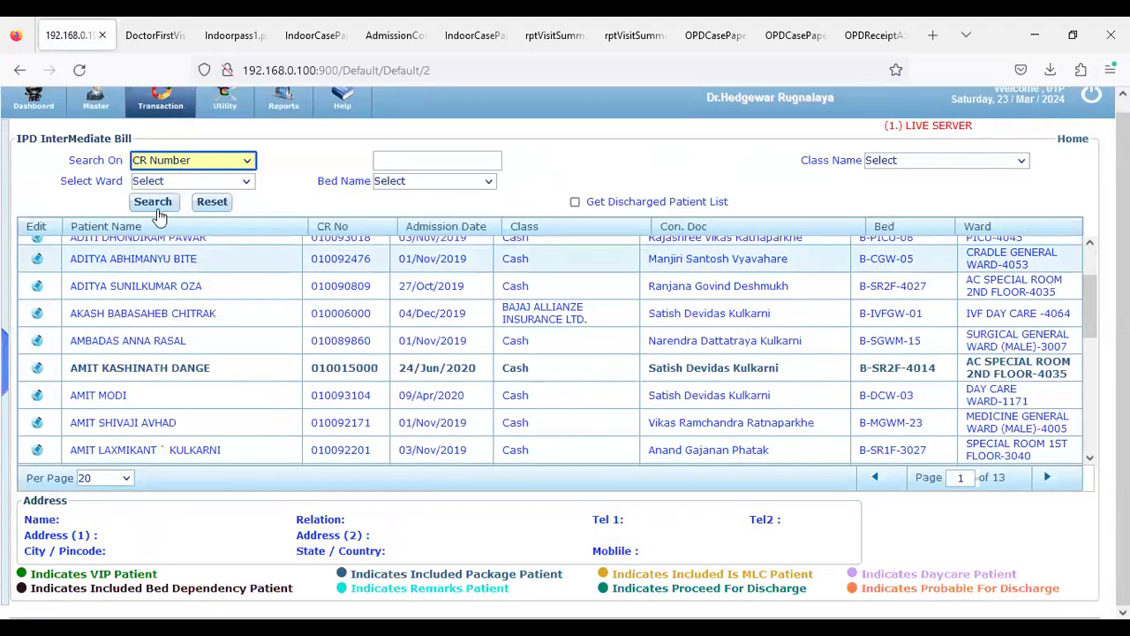
{"action": "left_click", "coordinate": [385, 154]}
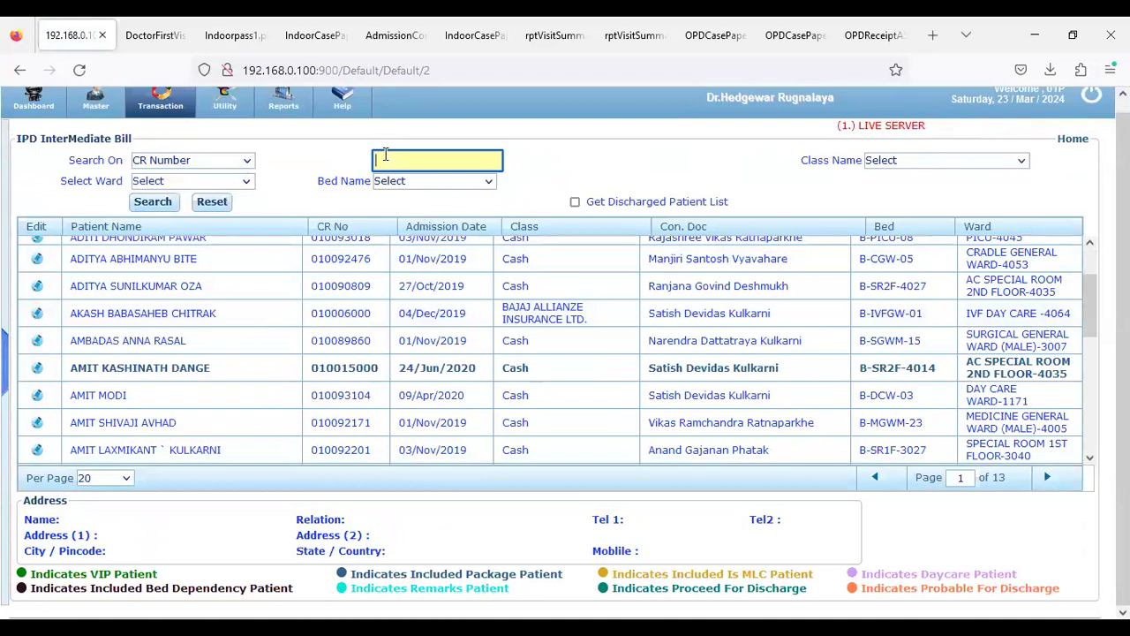
{"action": "left_click", "coordinate": [152, 202]}
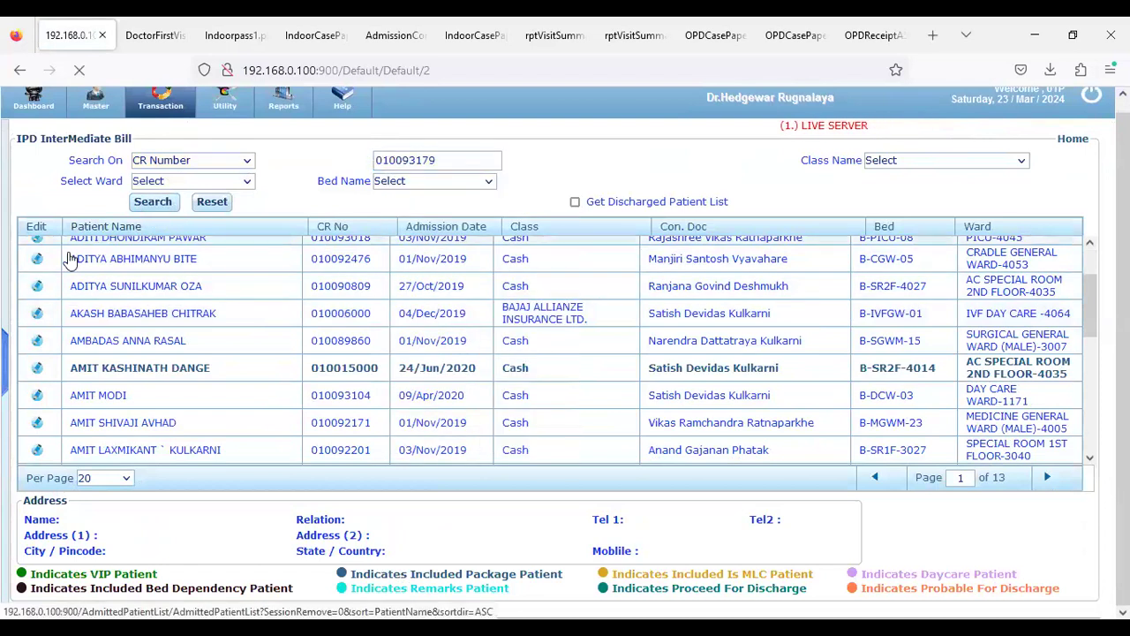
{"action": "left_click", "coordinate": [39, 263]}
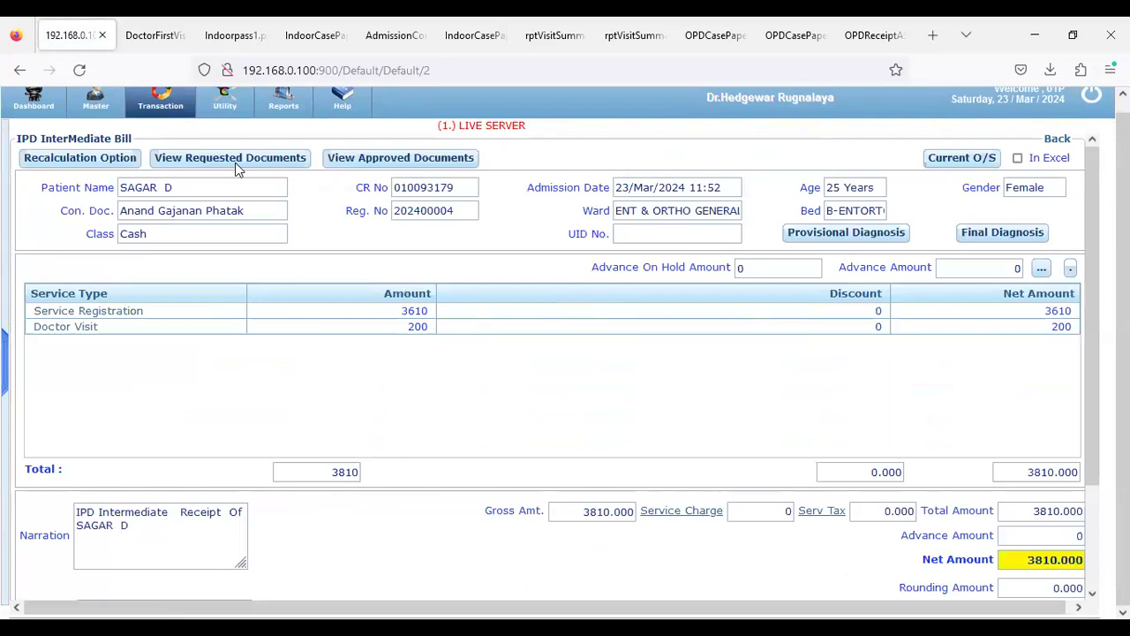
Review the Service Registration charges, then generate the Current Outstanding report With Advance
{"action": "left_click", "coordinate": [73, 317]}
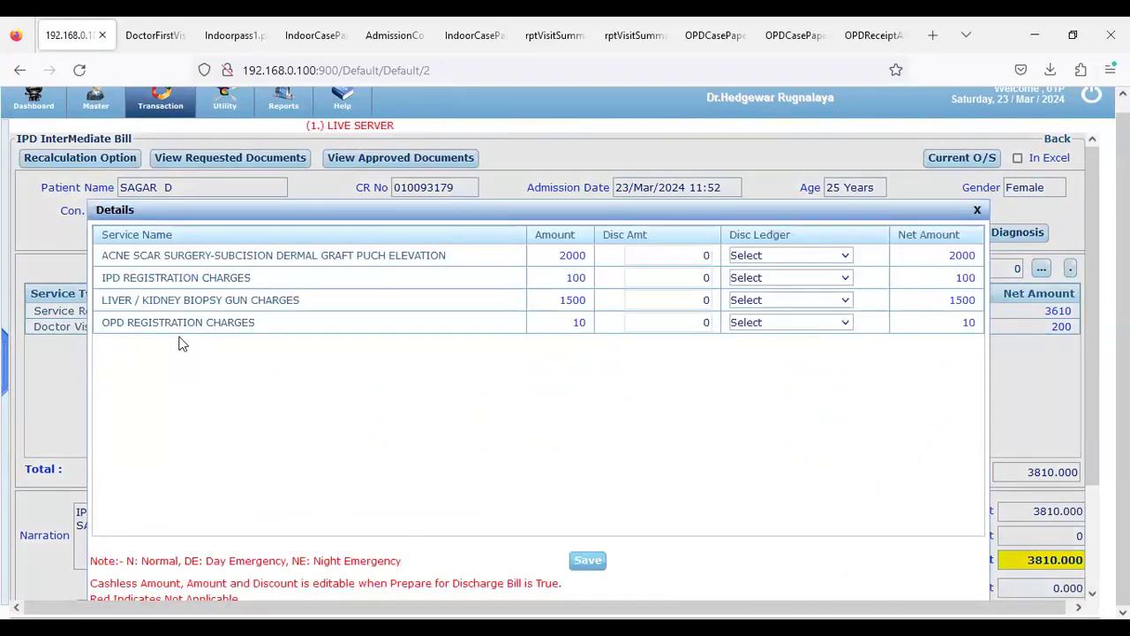
{"action": "left_click", "coordinate": [975, 211]}
{"action": "left_click", "coordinate": [960, 161]}
{"action": "left_click", "coordinate": [537, 305]}
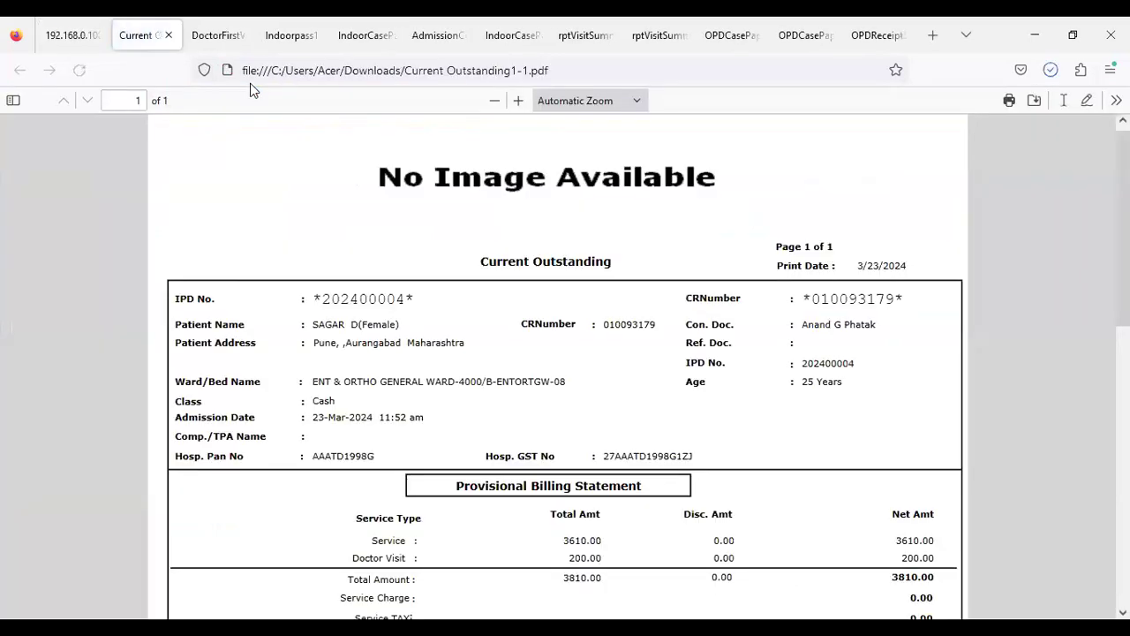
Scroll the Current Outstanding PDF to the 3810.00 billing statement and IPD Service Details
{"action": "scroll", "coordinate": [580, 494], "scroll_direction": "down", "scroll_amount": 2}
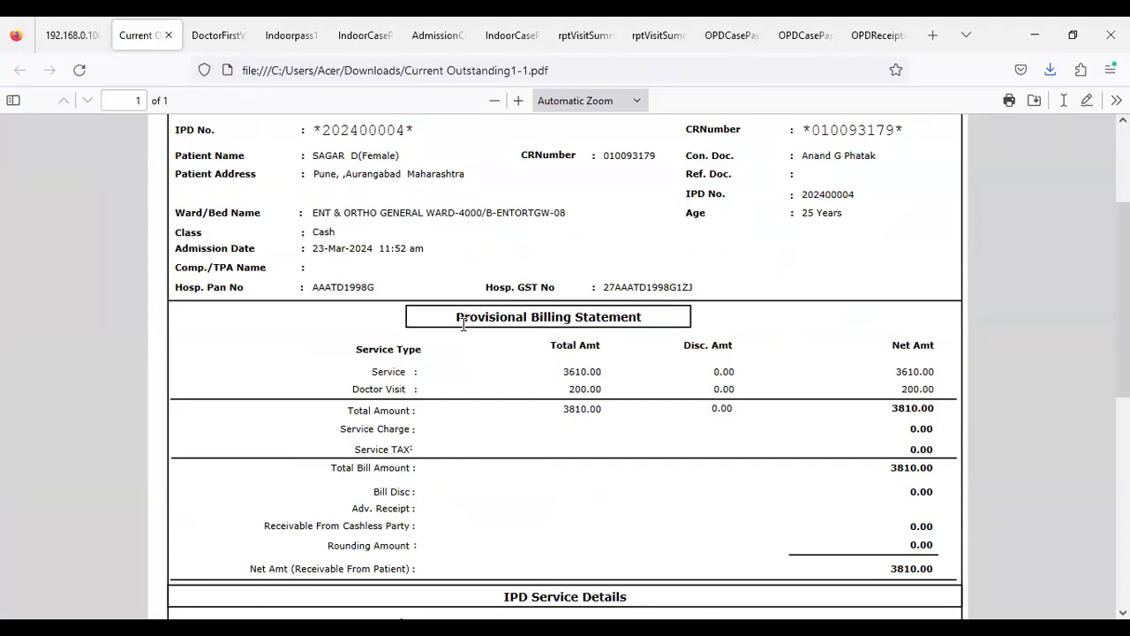
{"action": "scroll", "coordinate": [470, 337], "scroll_direction": "down", "scroll_amount": 3}
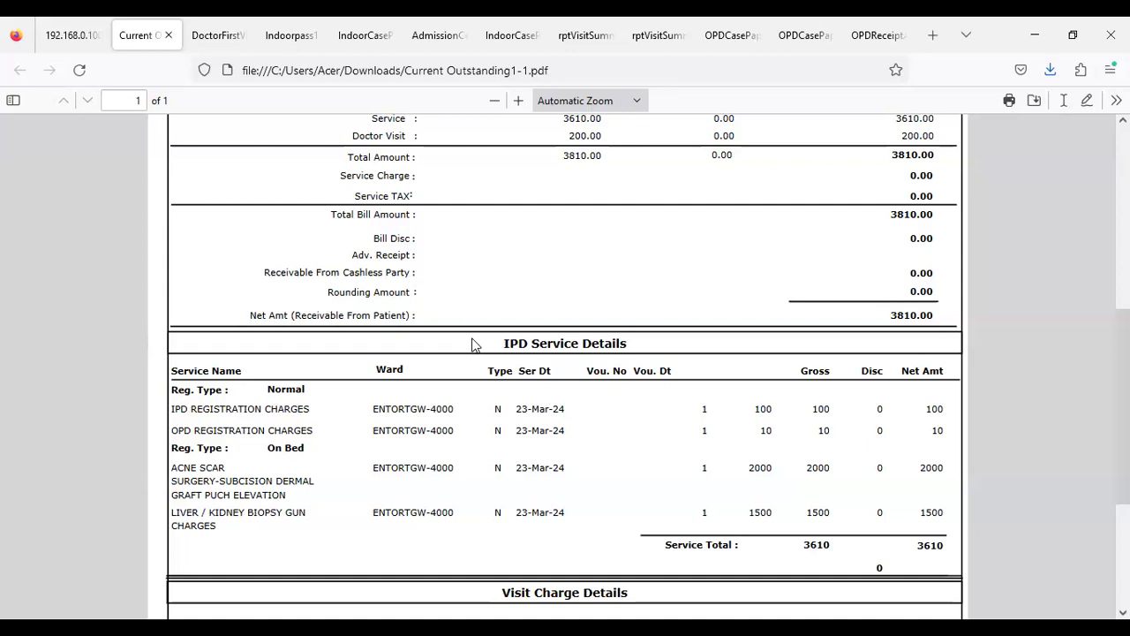
Recheck the ACNE SCAR service charge details on the bill, then return to the Current Outstanding PDF
{"action": "left_click", "coordinate": [74, 35]}
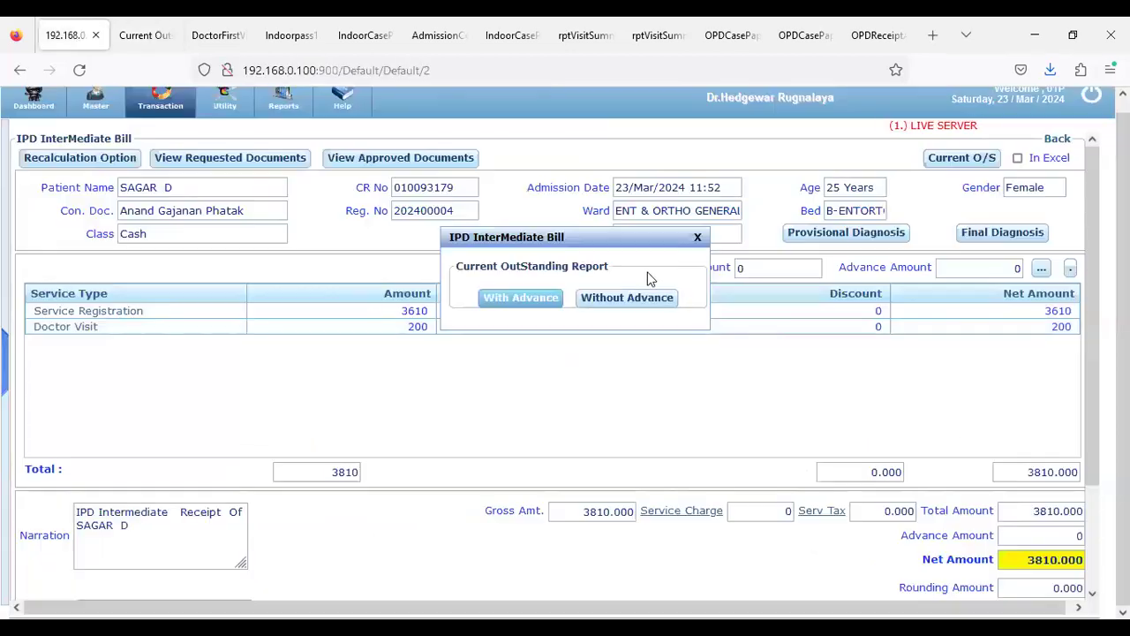
{"action": "left_click", "coordinate": [697, 237]}
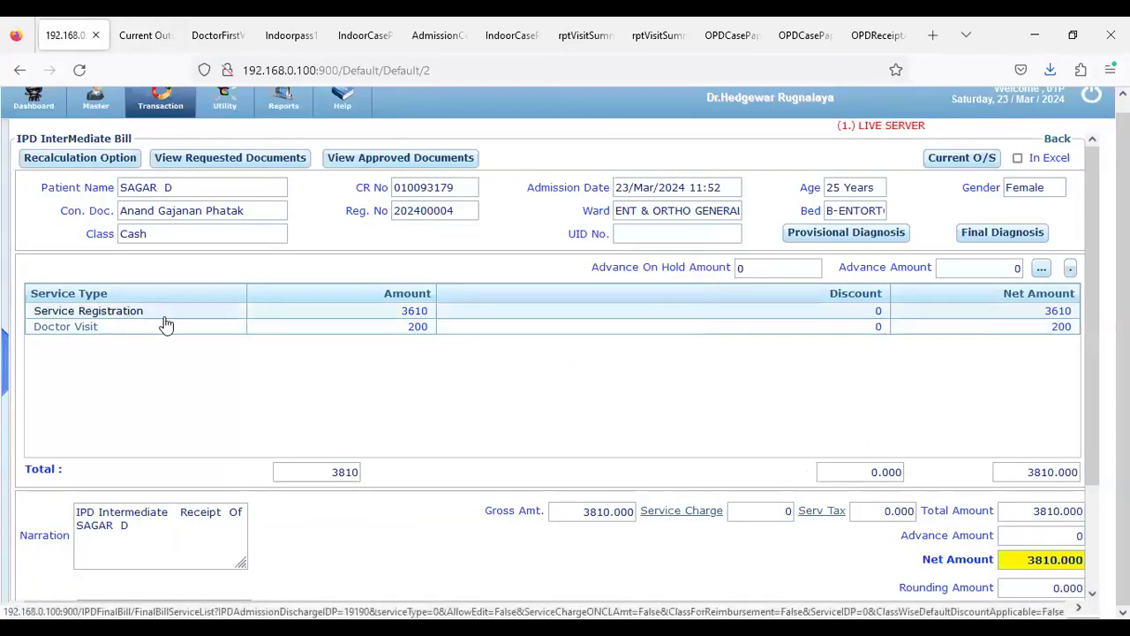
{"action": "left_click", "coordinate": [120, 314]}
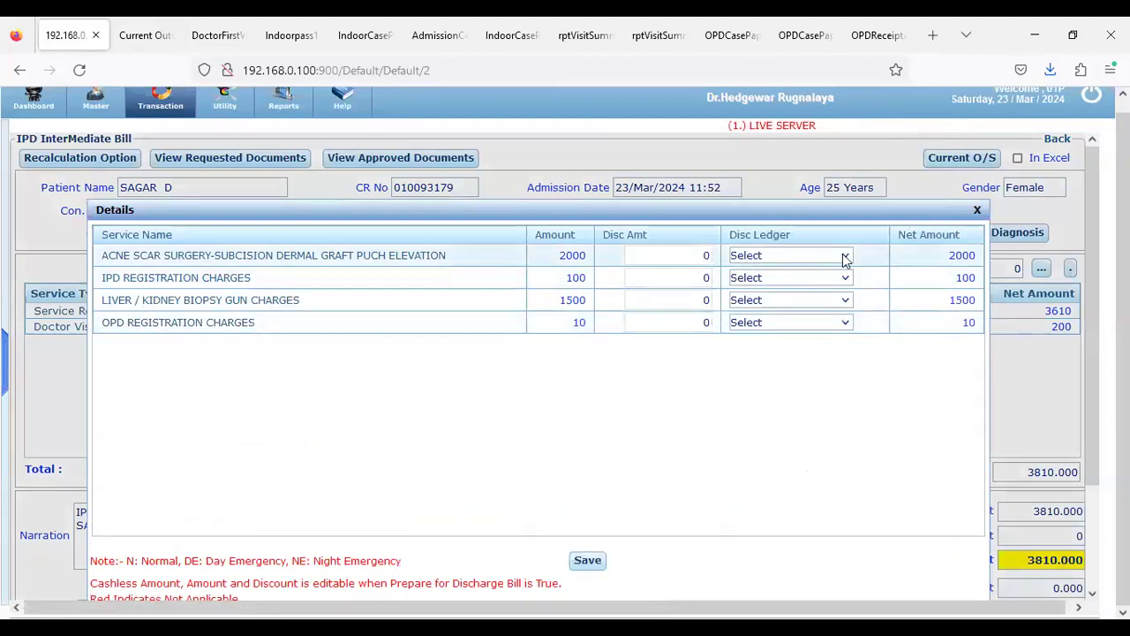
{"action": "left_click", "coordinate": [183, 255]}
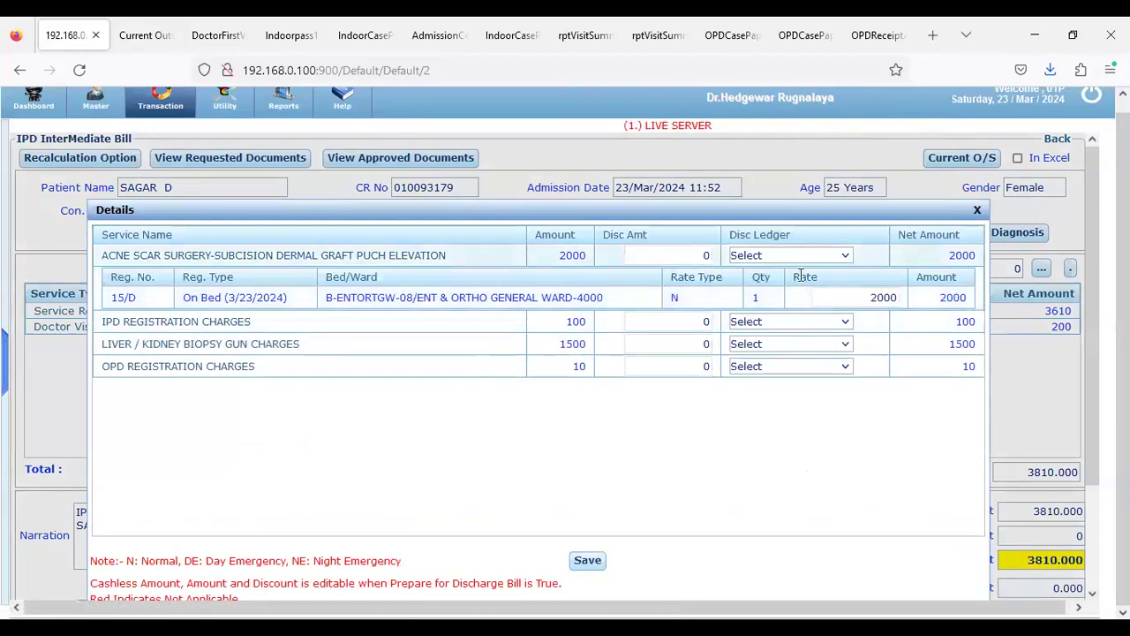
{"action": "left_click", "coordinate": [977, 212]}
{"action": "left_click", "coordinate": [141, 36]}
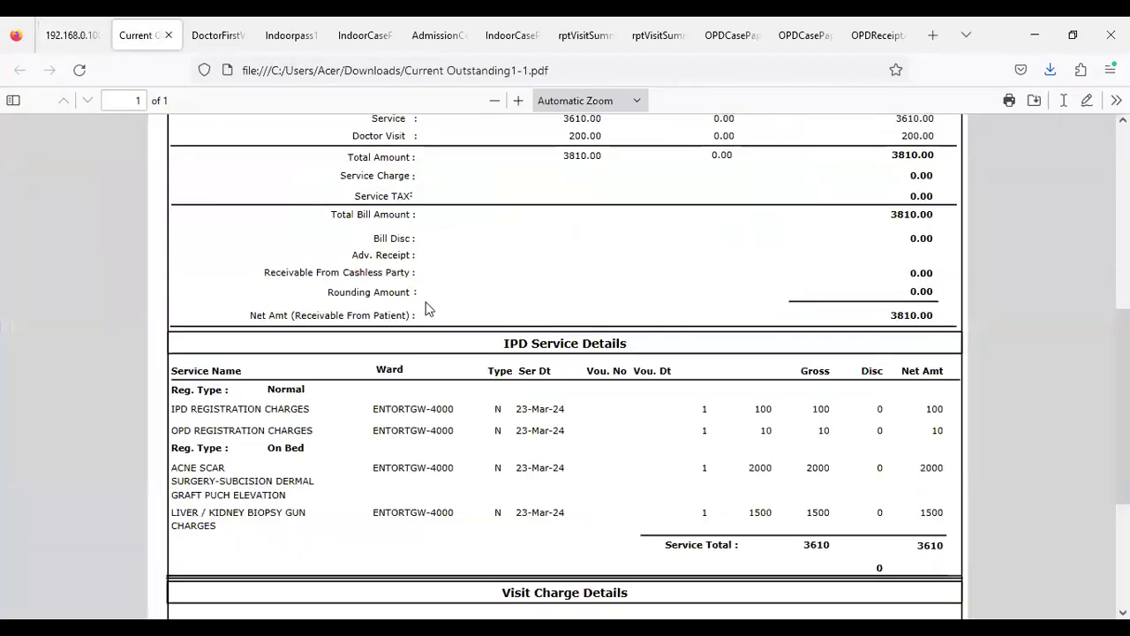
Review the 3810.00 provisional billing statement, then go back to the IPD Intermediate Bill page
{"action": "scroll", "coordinate": [430, 333], "scroll_direction": "down", "scroll_amount": 3}
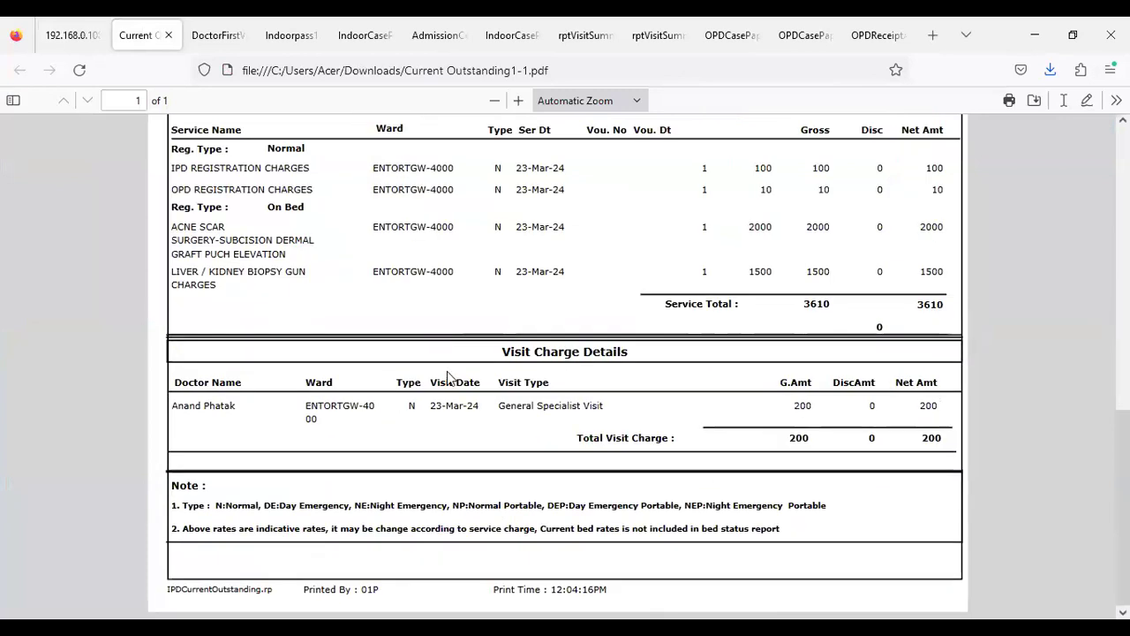
{"action": "scroll", "coordinate": [496, 403], "scroll_direction": "up", "scroll_amount": 5}
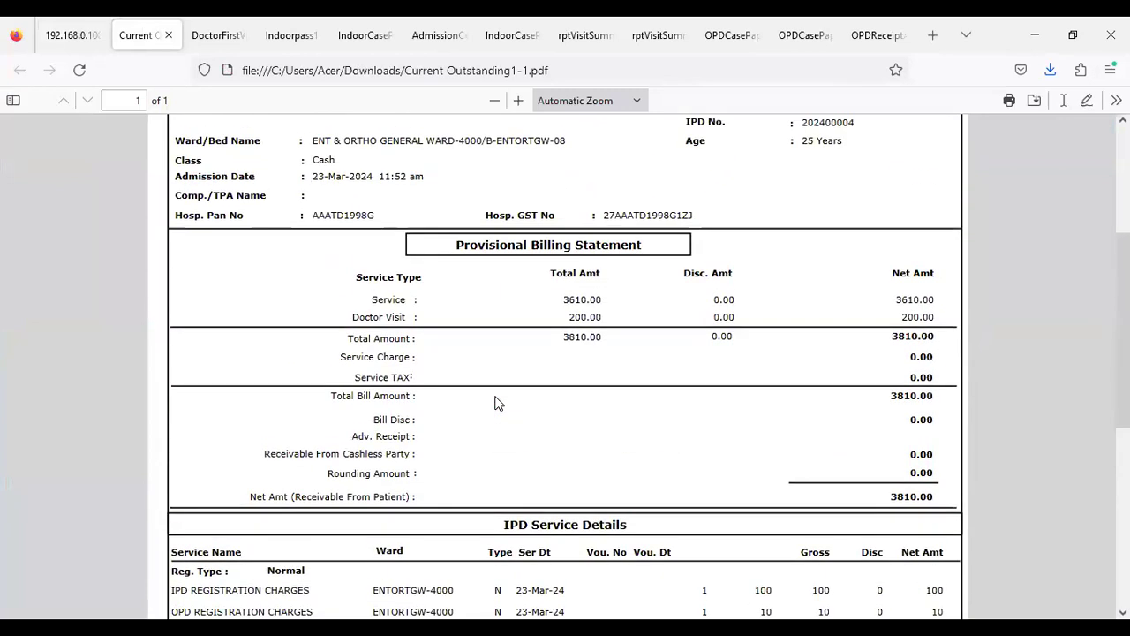
{"action": "scroll", "coordinate": [496, 403], "scroll_direction": "up", "scroll_amount": 2}
{"action": "left_click_drag", "start_coordinate": [455, 329], "coordinate": [651, 342]}
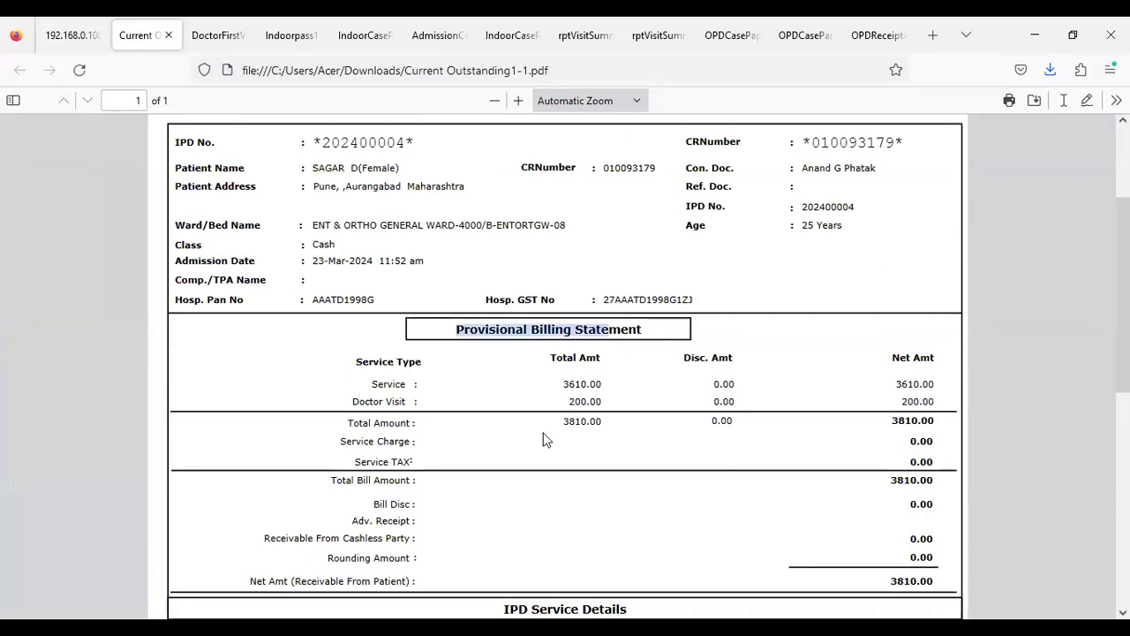
{"action": "scroll", "coordinate": [542, 426], "scroll_direction": "down", "scroll_amount": 2}
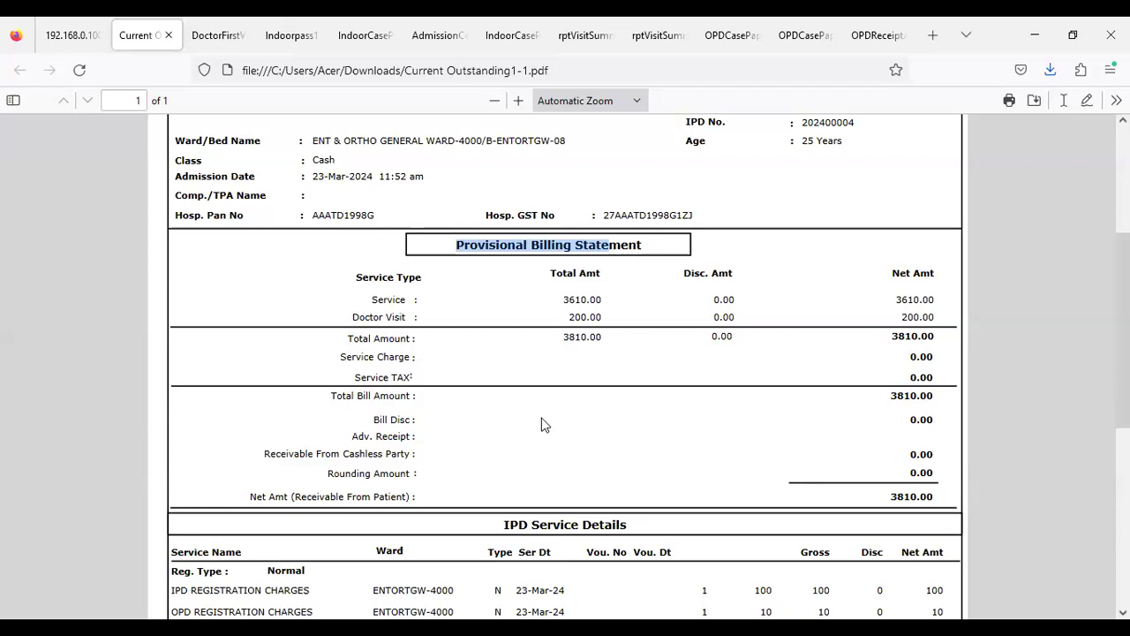
{"action": "scroll", "coordinate": [541, 424], "scroll_direction": "down", "scroll_amount": 2}
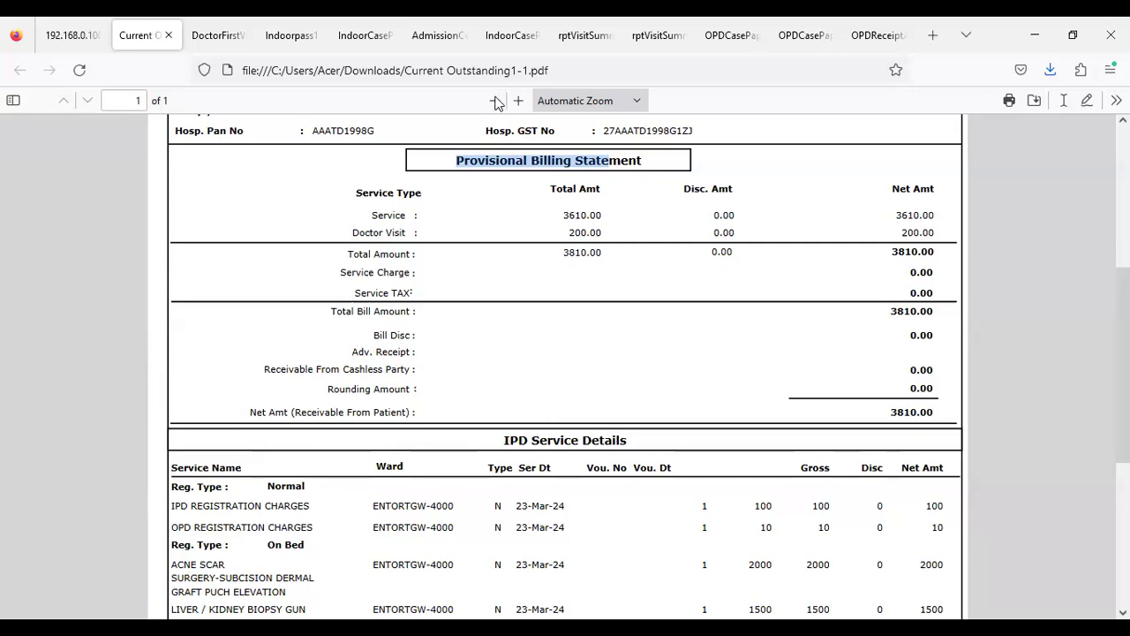
{"action": "left_click", "coordinate": [453, 287]}
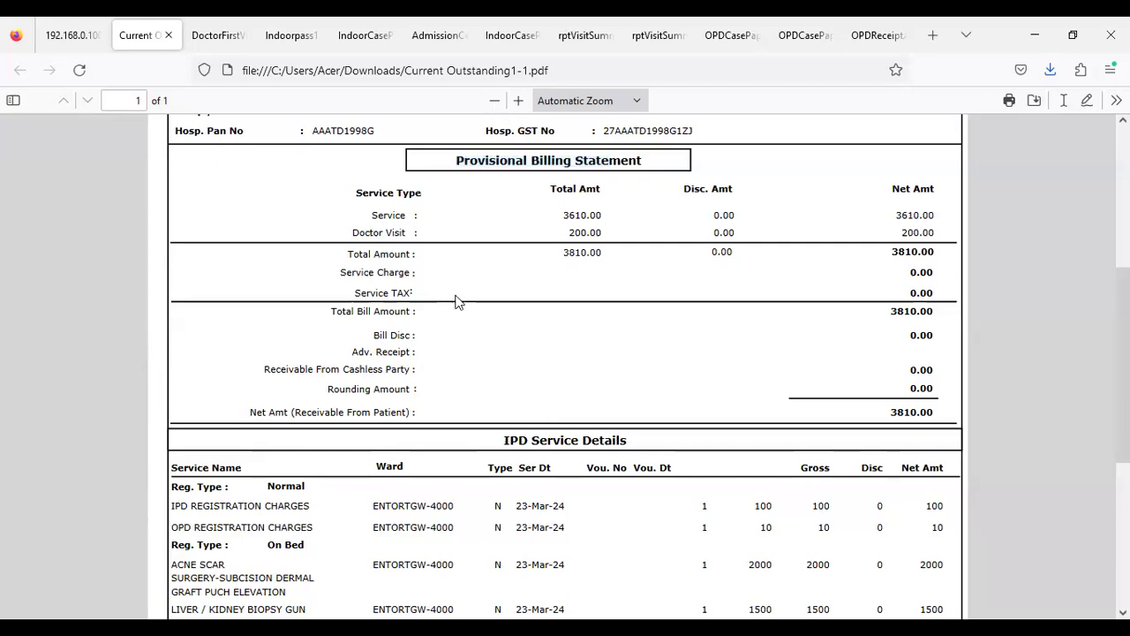
{"action": "scroll", "coordinate": [456, 301], "scroll_direction": "down", "scroll_amount": 2}
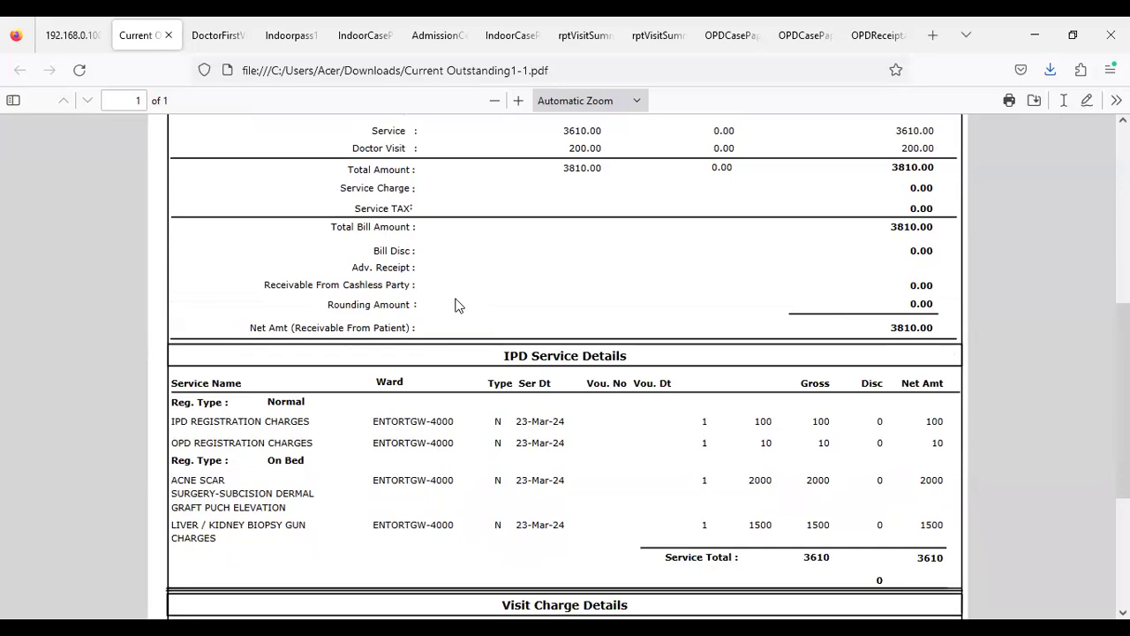
{"action": "left_click", "coordinate": [69, 41]}
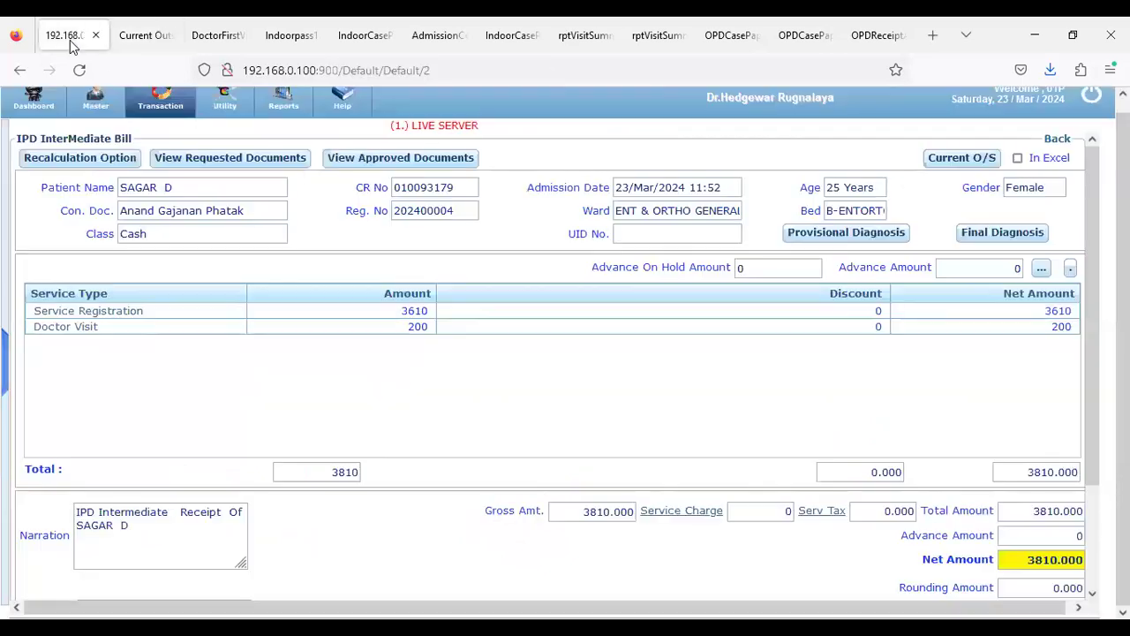
Open Pathology's Patho Sample Collection and search for patients awaiting sample collection
{"action": "left_click", "coordinate": [37, 111]}
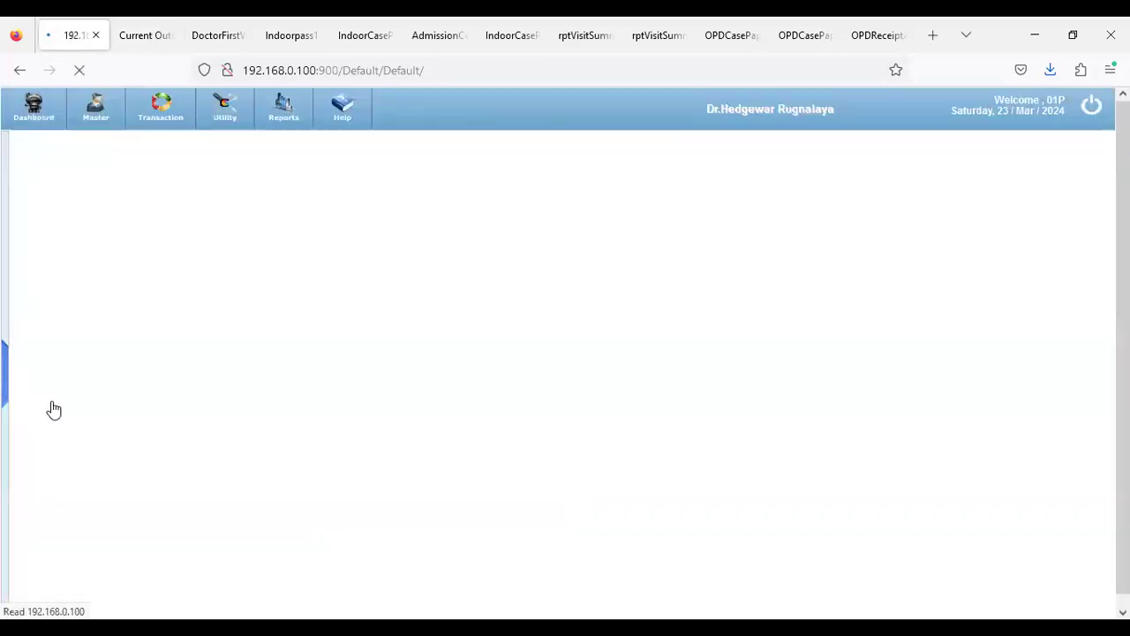
{"action": "left_click", "coordinate": [67, 500]}
{"action": "left_click", "coordinate": [157, 99]}
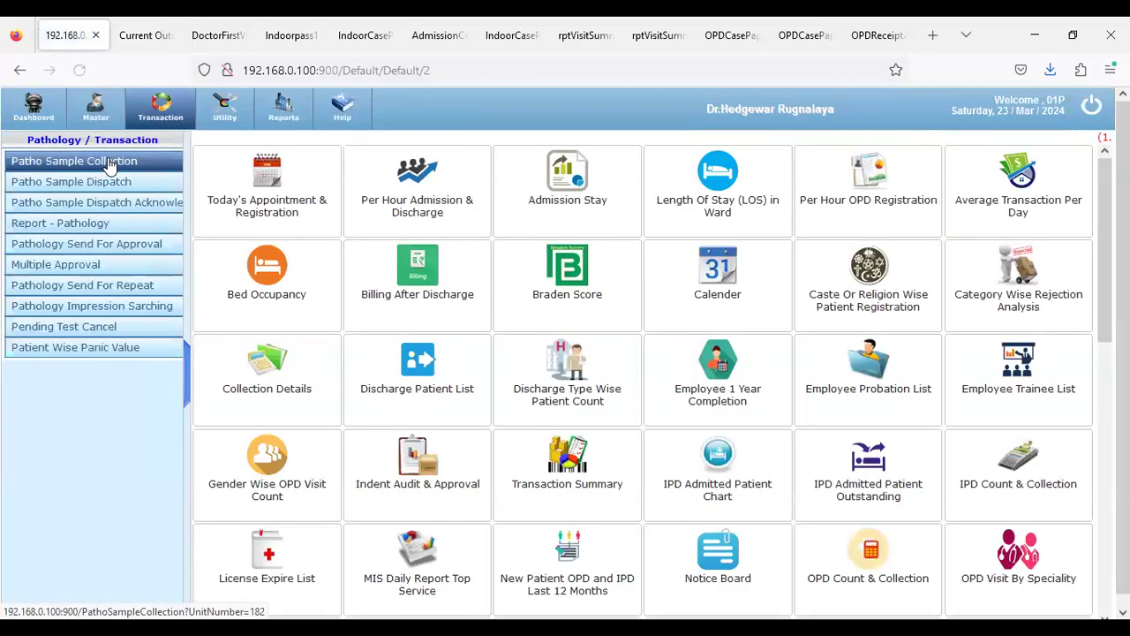
{"action": "left_click", "coordinate": [109, 163]}
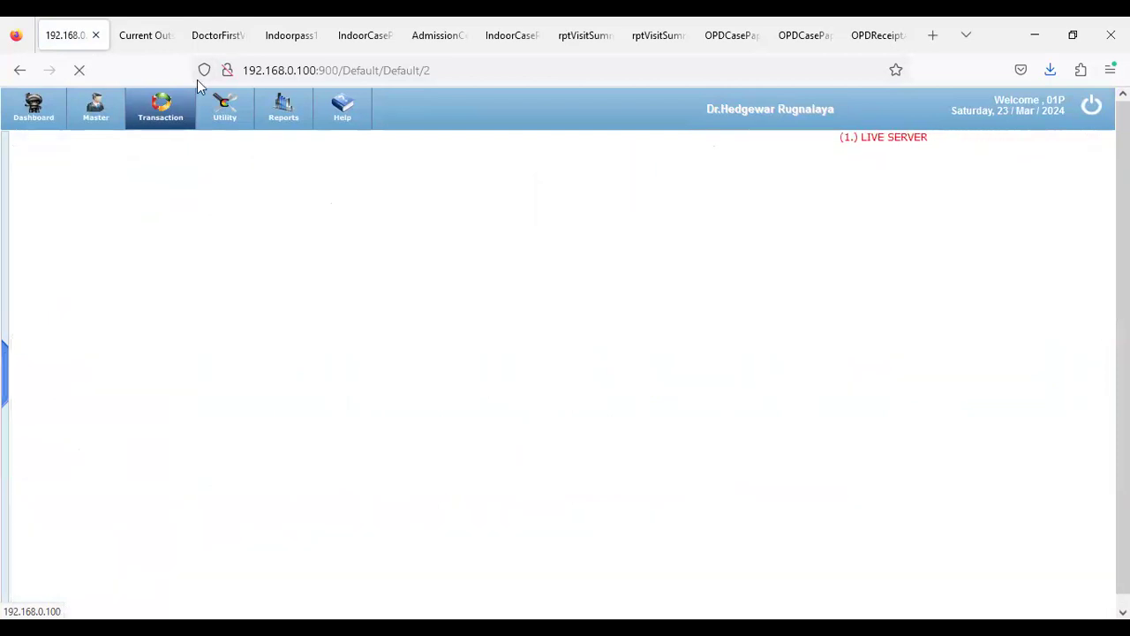
{"action": "left_click", "coordinate": [803, 207]}
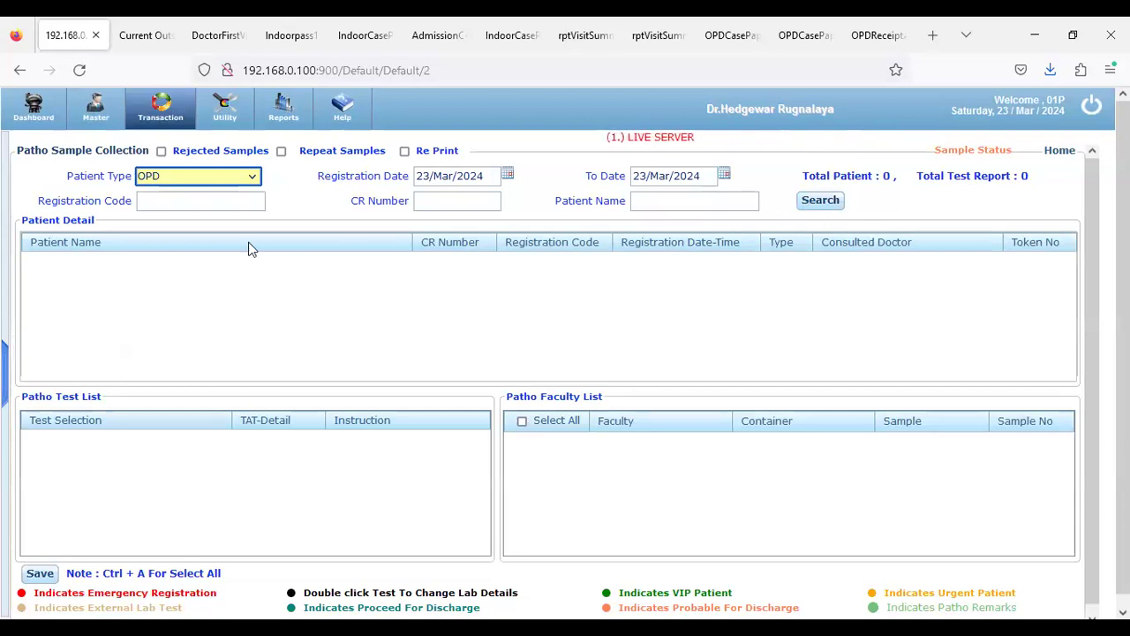
{"action": "left_click", "coordinate": [824, 205]}
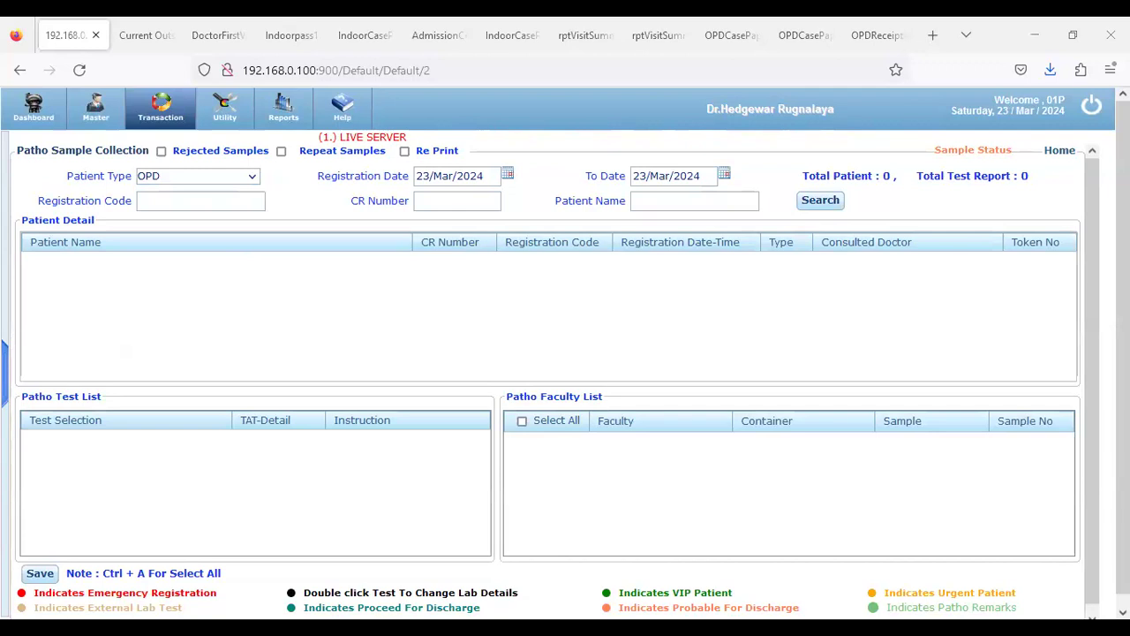
Log out and sign back in with the saved doctor account
{"action": "left_click", "coordinate": [1091, 106]}
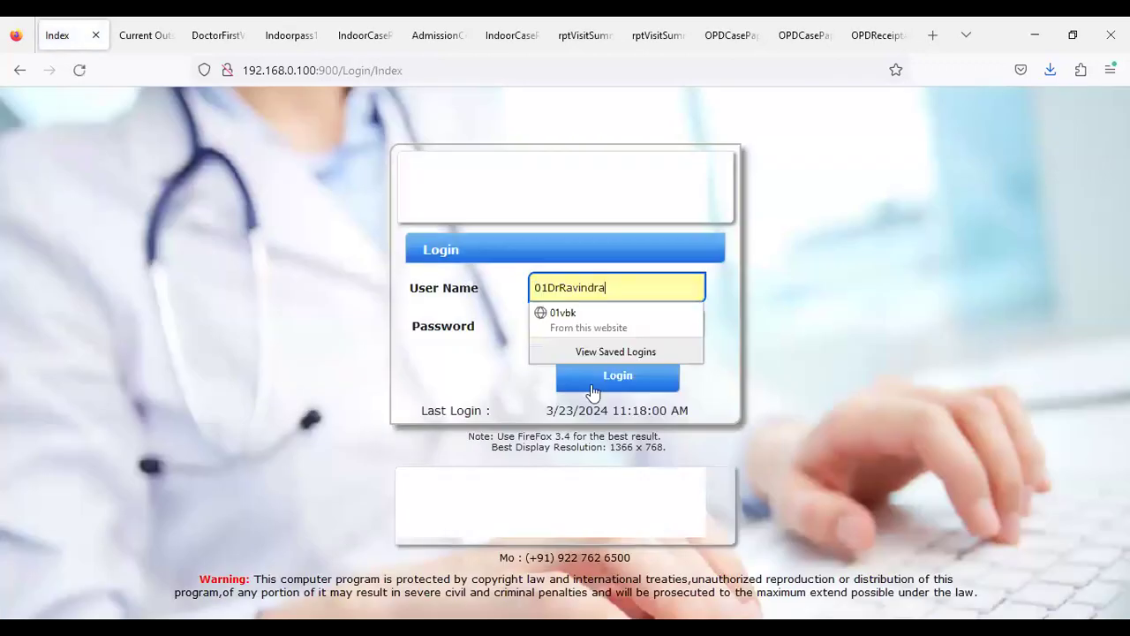
{"action": "left_click", "coordinate": [592, 387]}
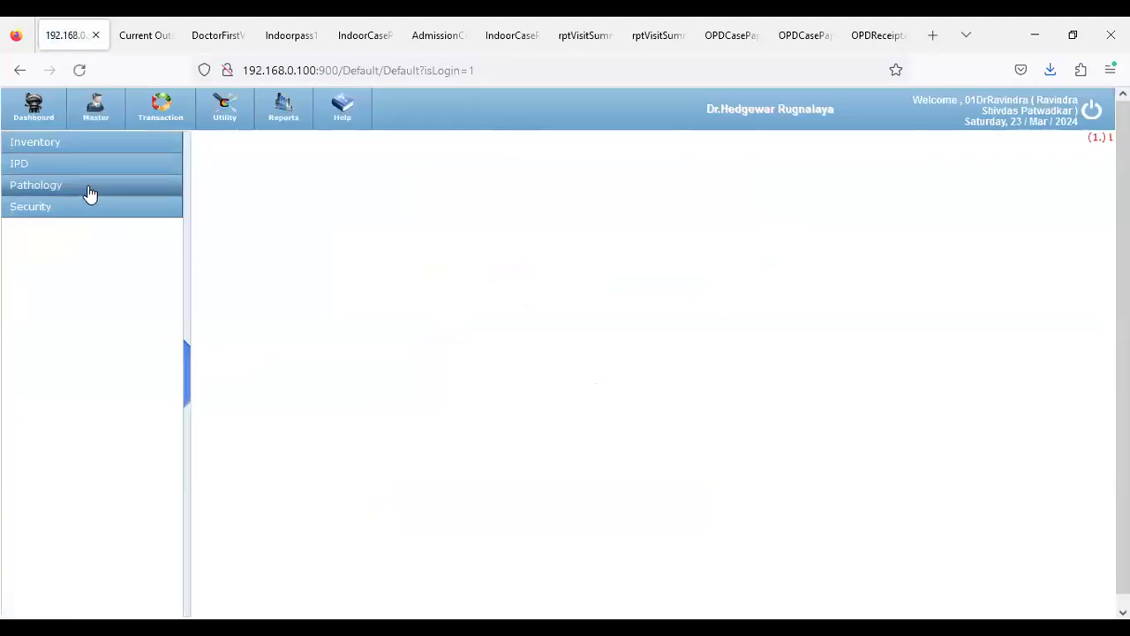
{"action": "left_click", "coordinate": [90, 194]}
Open Patho Sample Collection and search for IPD patients awaiting sample collection
{"action": "left_click", "coordinate": [148, 113]}
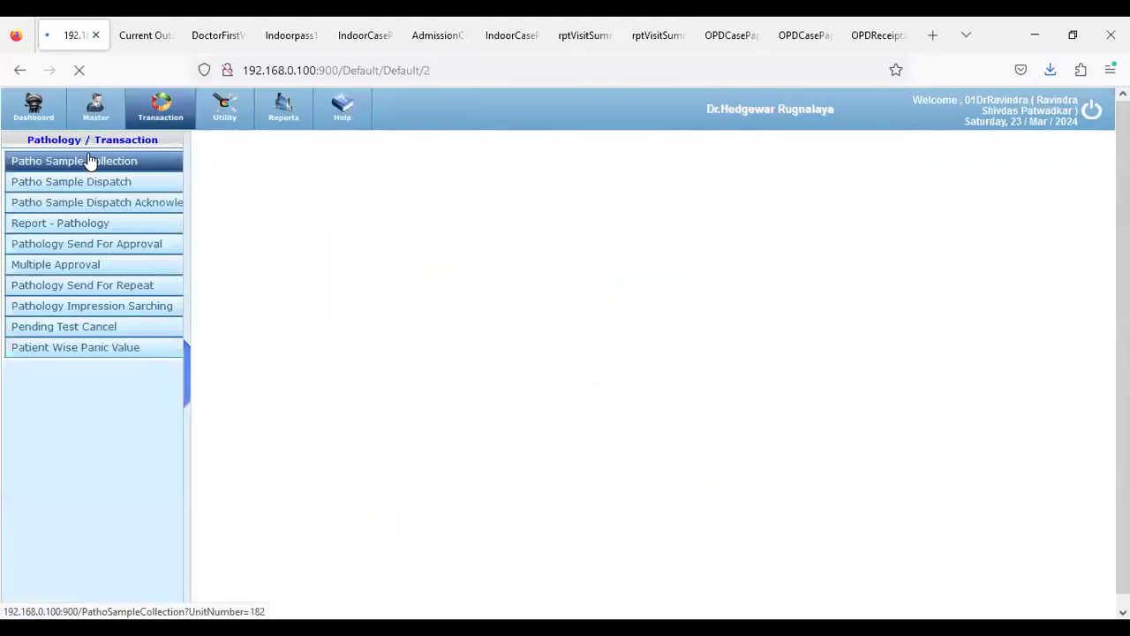
{"action": "left_click", "coordinate": [88, 161]}
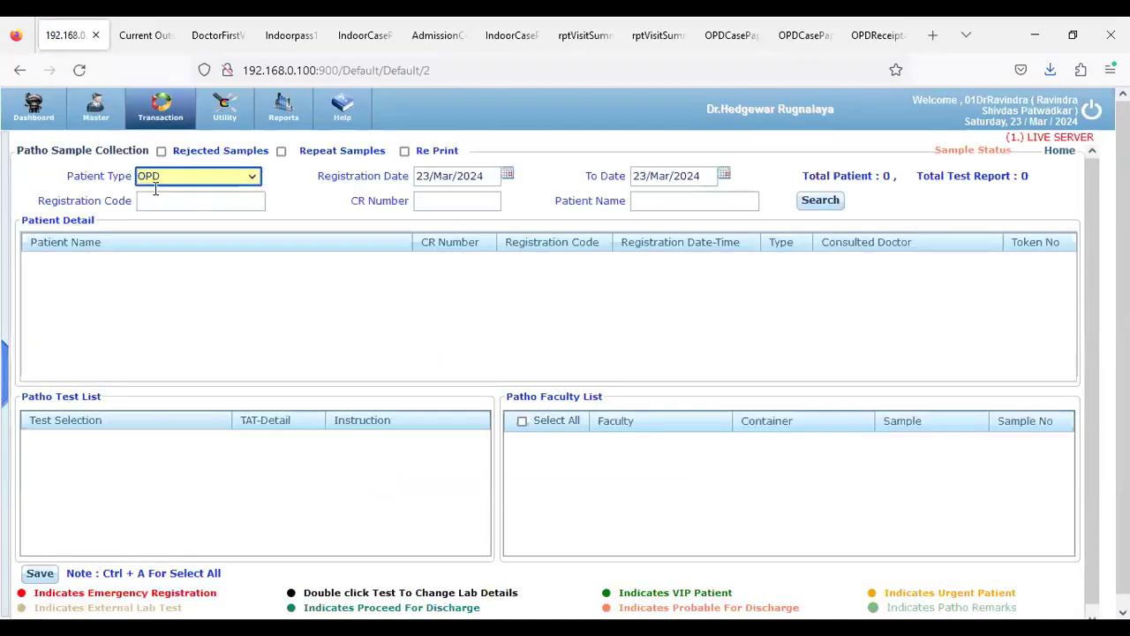
{"action": "left_click", "coordinate": [830, 203]}
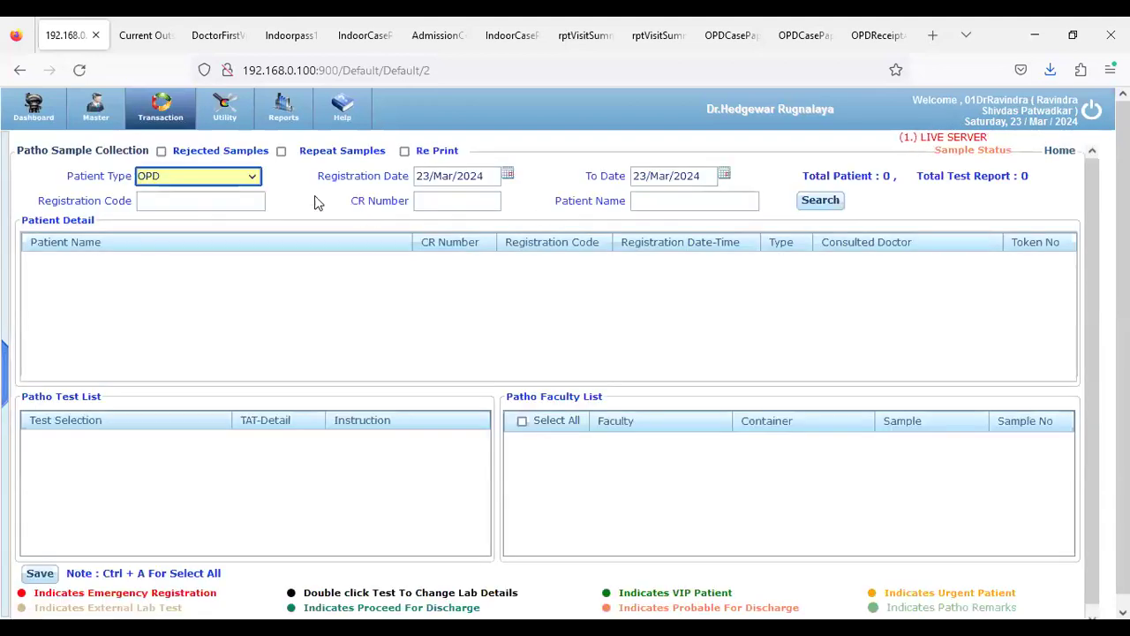
{"action": "left_click", "coordinate": [256, 177]}
{"action": "left_click", "coordinate": [220, 217]}
{"action": "left_click", "coordinate": [822, 199]}
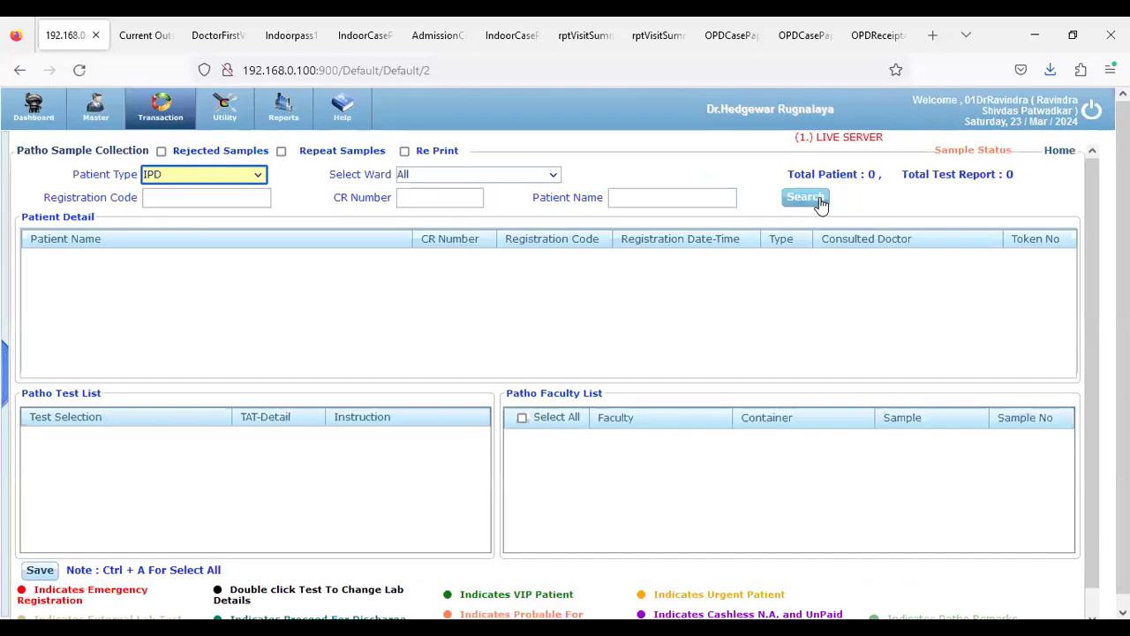
Filter the search to ENT & ORTHO GENERAL WARD-4000, find no patients, then log out
{"action": "left_click", "coordinate": [468, 177]}
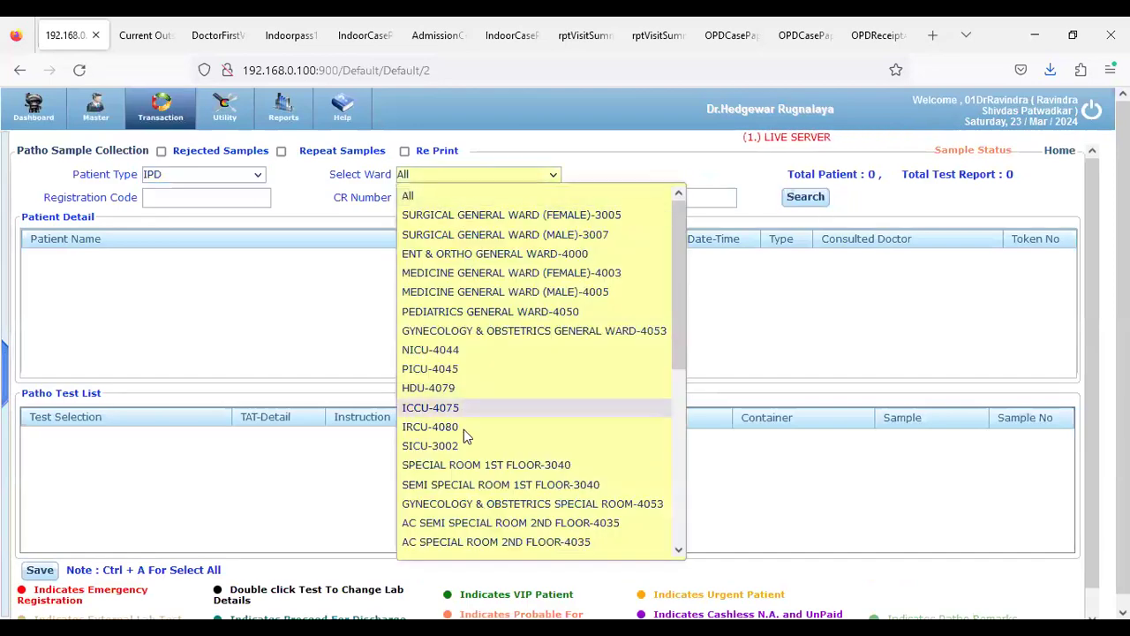
{"action": "scroll", "coordinate": [433, 424], "scroll_direction": "down", "scroll_amount": 3}
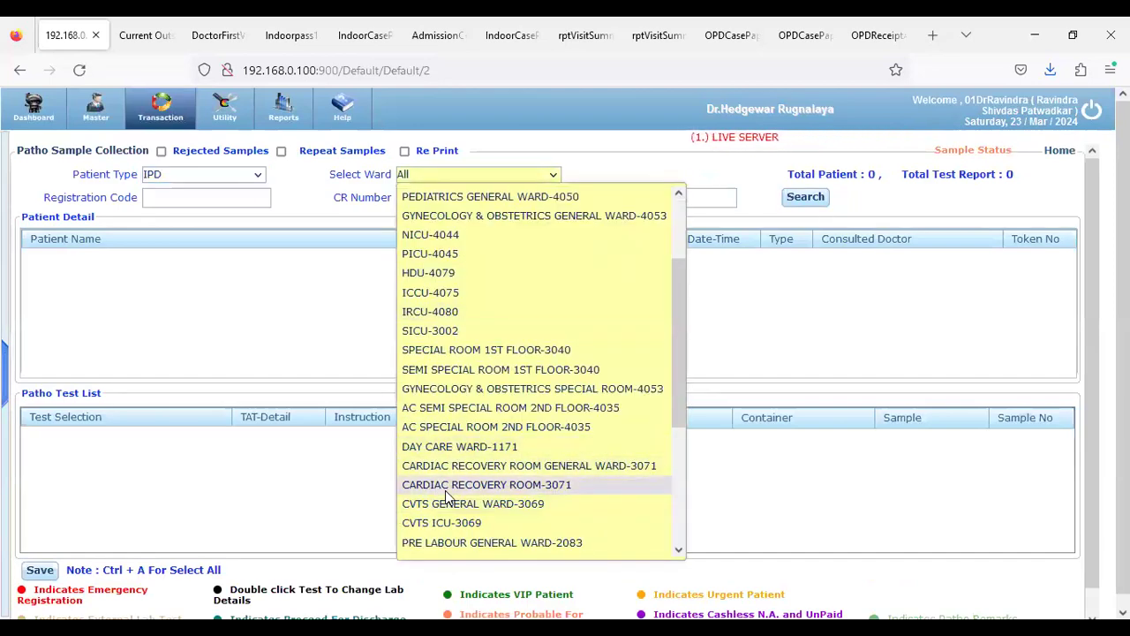
{"action": "key", "text": "e"}
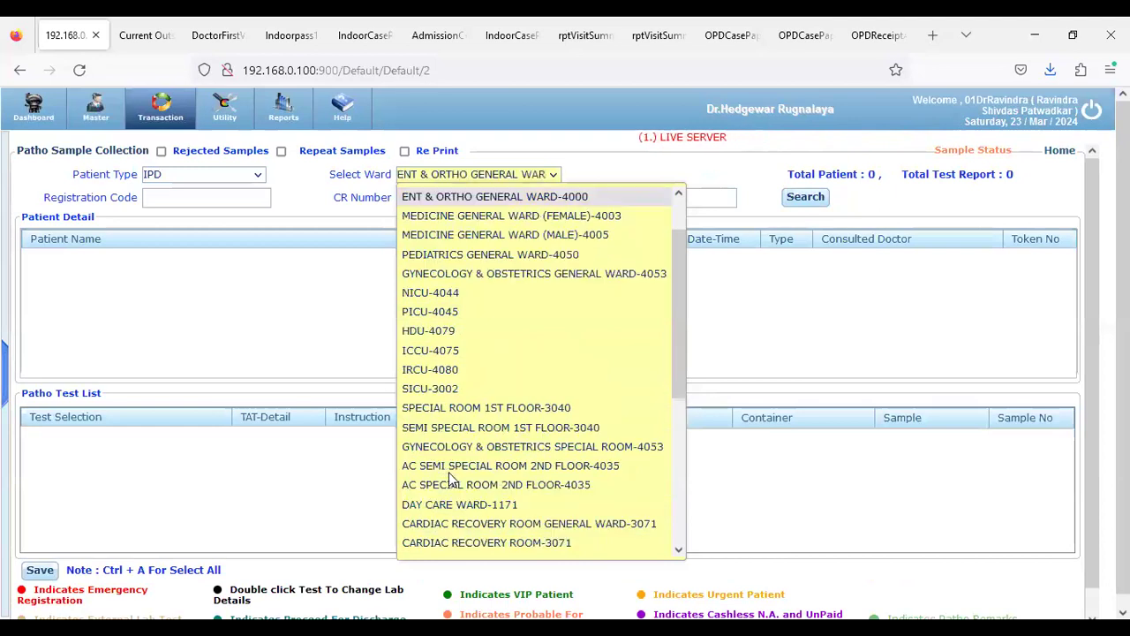
{"action": "key", "text": "Return"}
{"action": "left_click", "coordinate": [817, 208]}
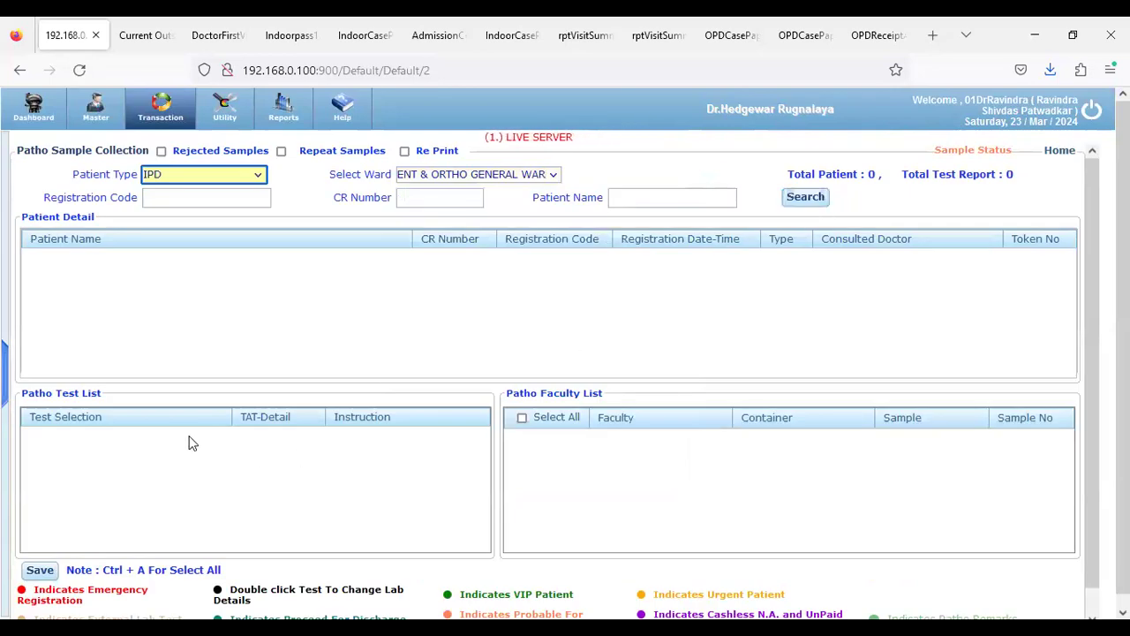
{"action": "left_click", "coordinate": [1091, 110]}
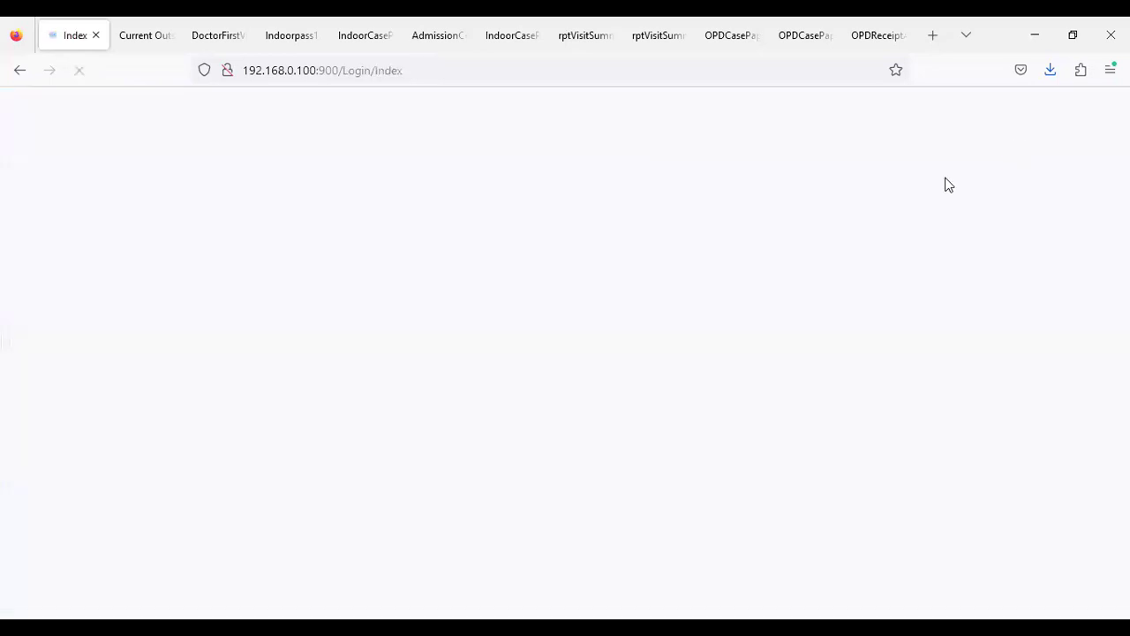
Sign back in after correcting the end of the user name
{"action": "left_click_drag", "start_coordinate": [550, 289], "coordinate": [569, 289]}
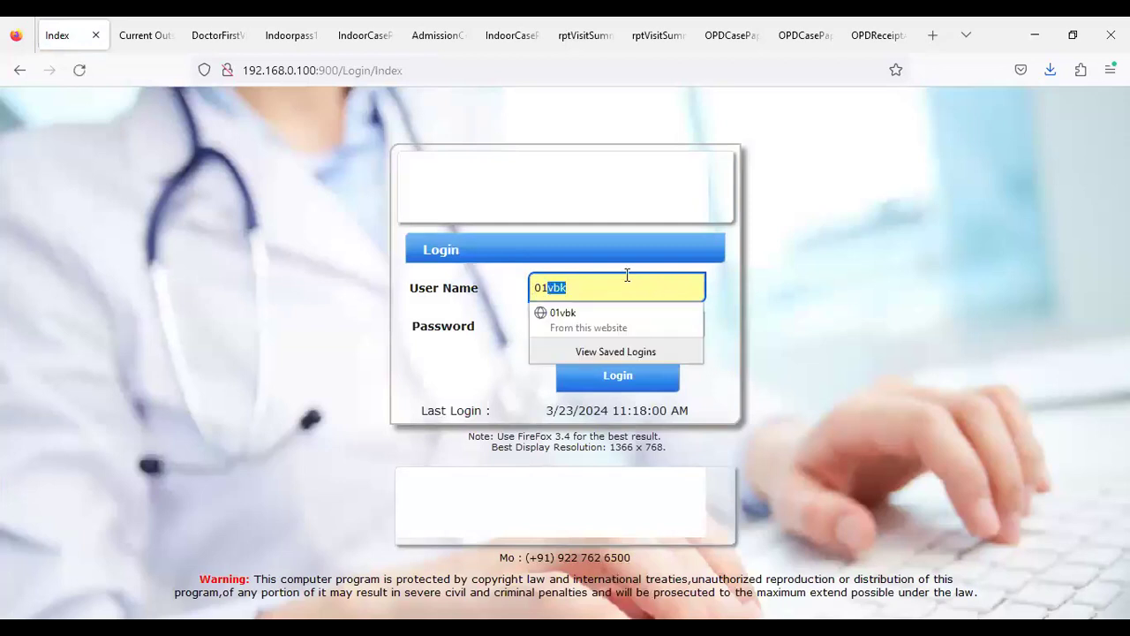
{"action": "type", "text": "p"}
{"action": "key", "text": "Tab"}
{"action": "key", "text": "Return"}
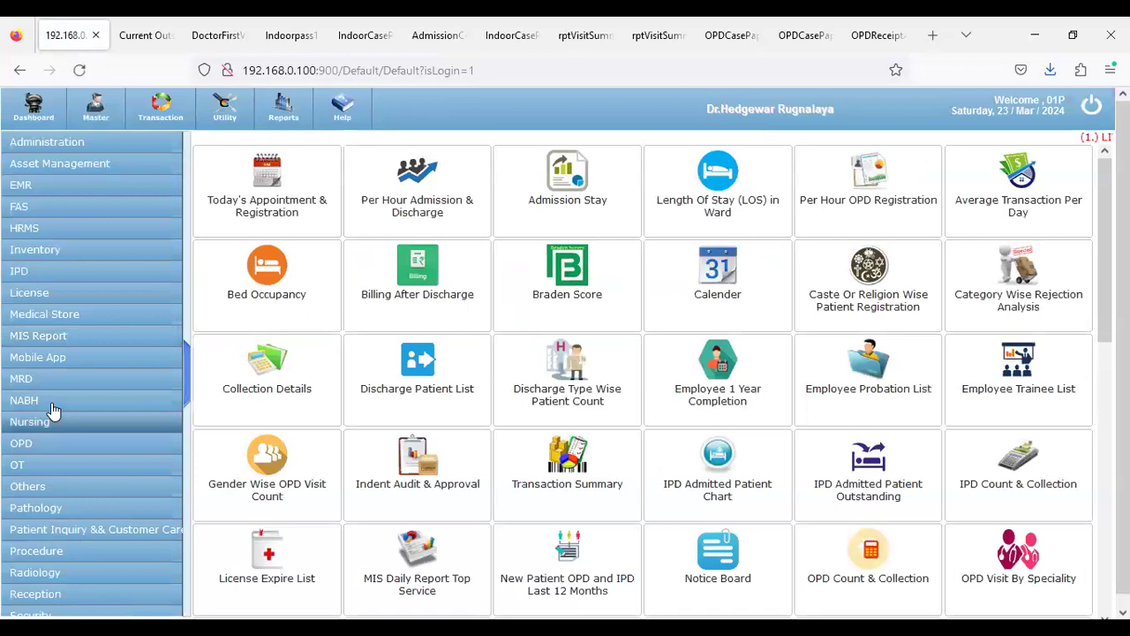
Open IPD Transaction > IPD Doctor's Entry > Doctor First Visit
{"action": "left_click", "coordinate": [47, 271]}
{"action": "left_click", "coordinate": [159, 106]}
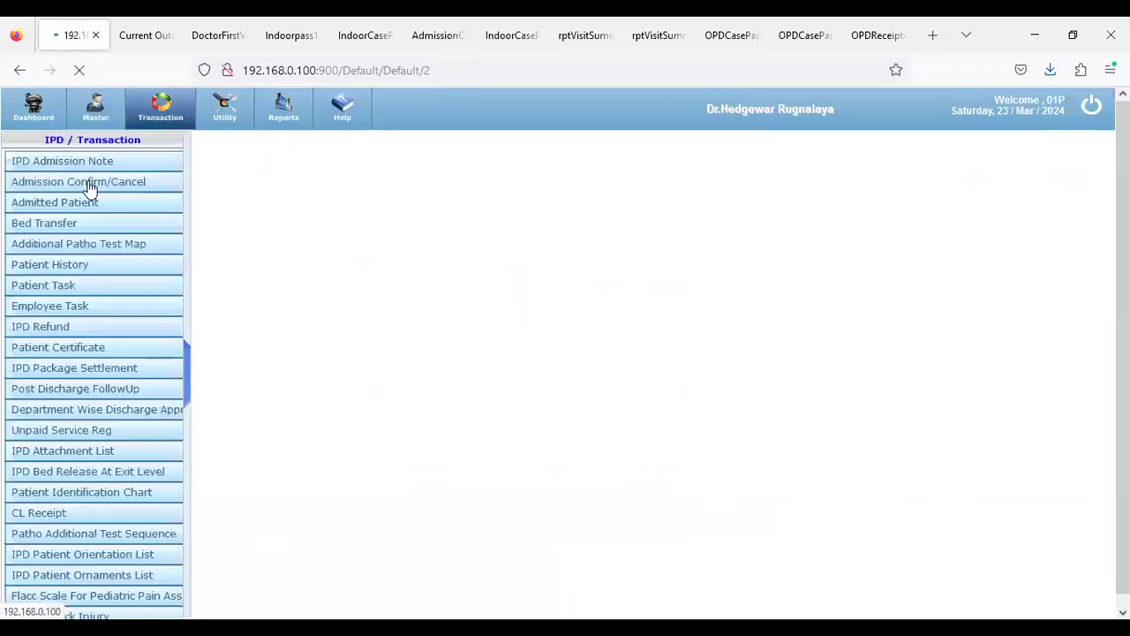
{"action": "scroll", "coordinate": [78, 529], "scroll_direction": "down", "scroll_amount": 5}
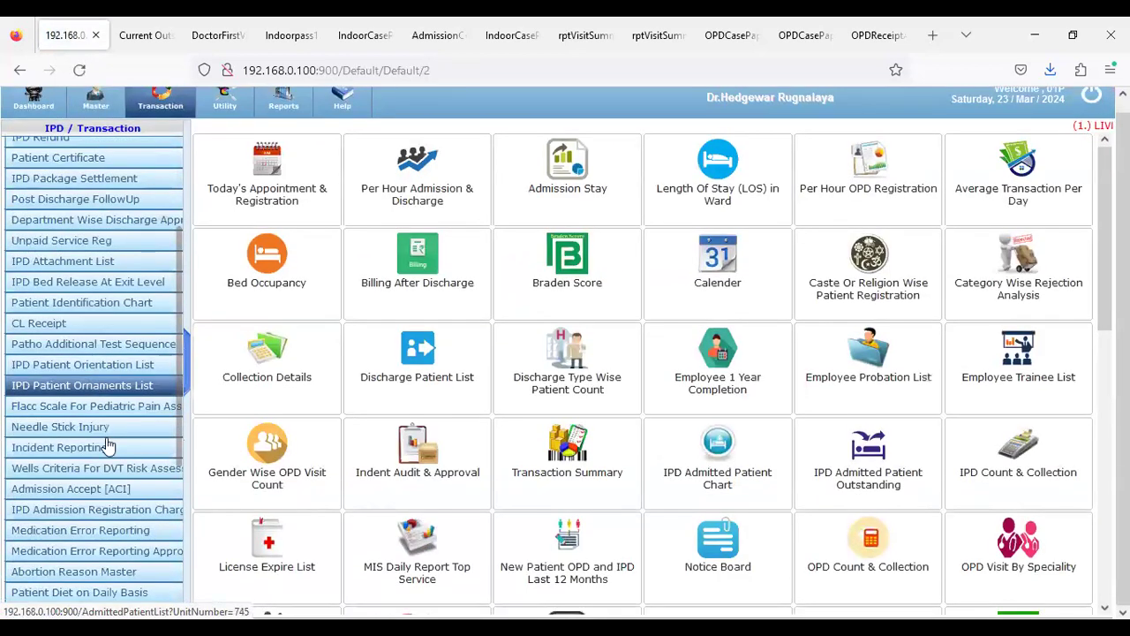
{"action": "scroll", "coordinate": [78, 549], "scroll_direction": "down", "scroll_amount": 3}
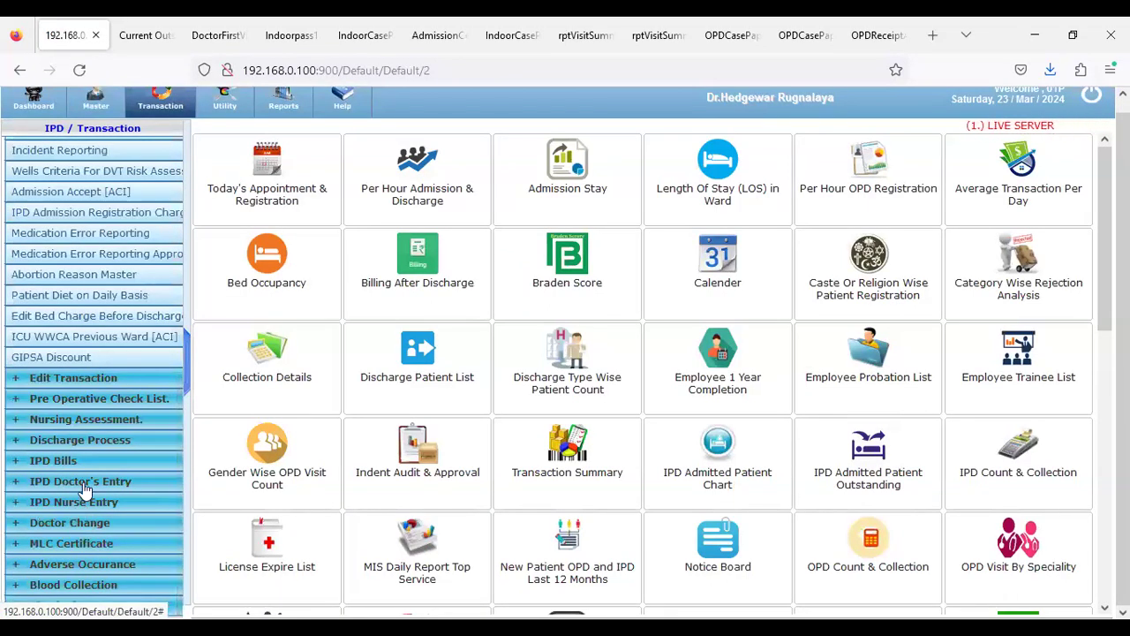
{"action": "left_click", "coordinate": [76, 481]}
{"action": "left_click", "coordinate": [75, 508]}
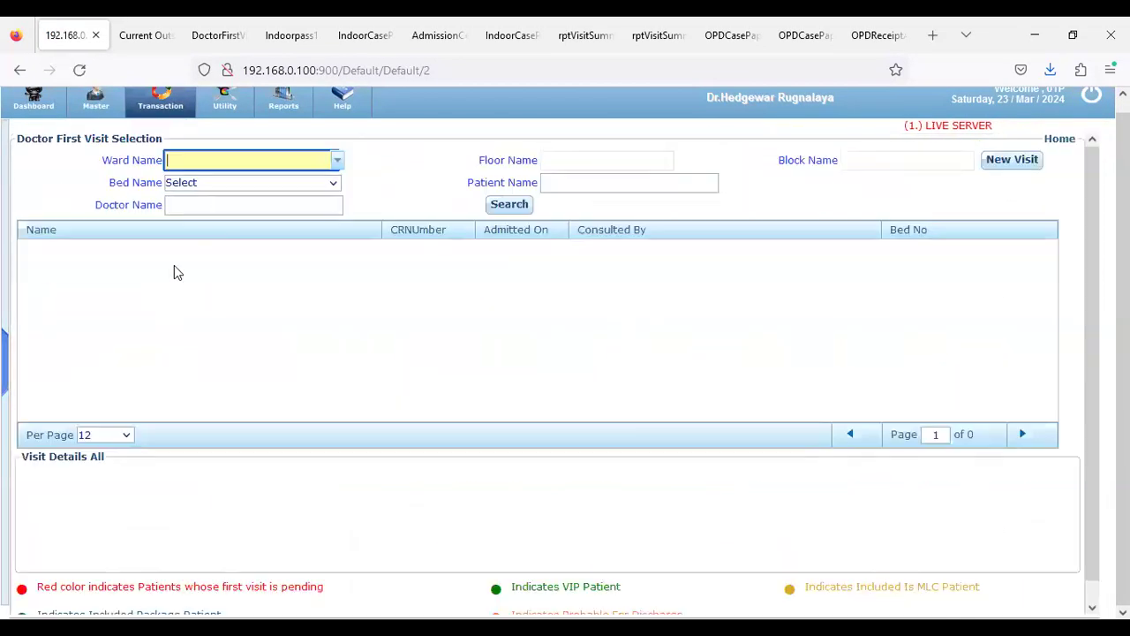
Pick ENT & ORTHO GENERAL WARD-4000 and edit the 23/Mar/2024 patient's visit on page 2
{"action": "type", "text": "Ent"}
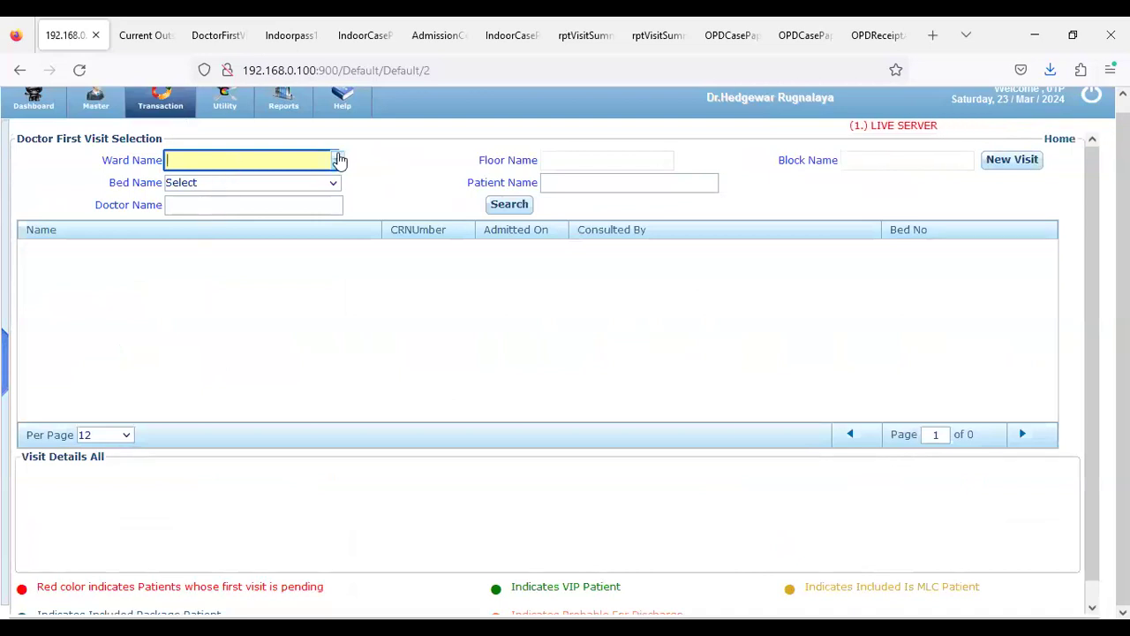
{"action": "key", "text": "Down"}
{"action": "key", "text": "Return"}
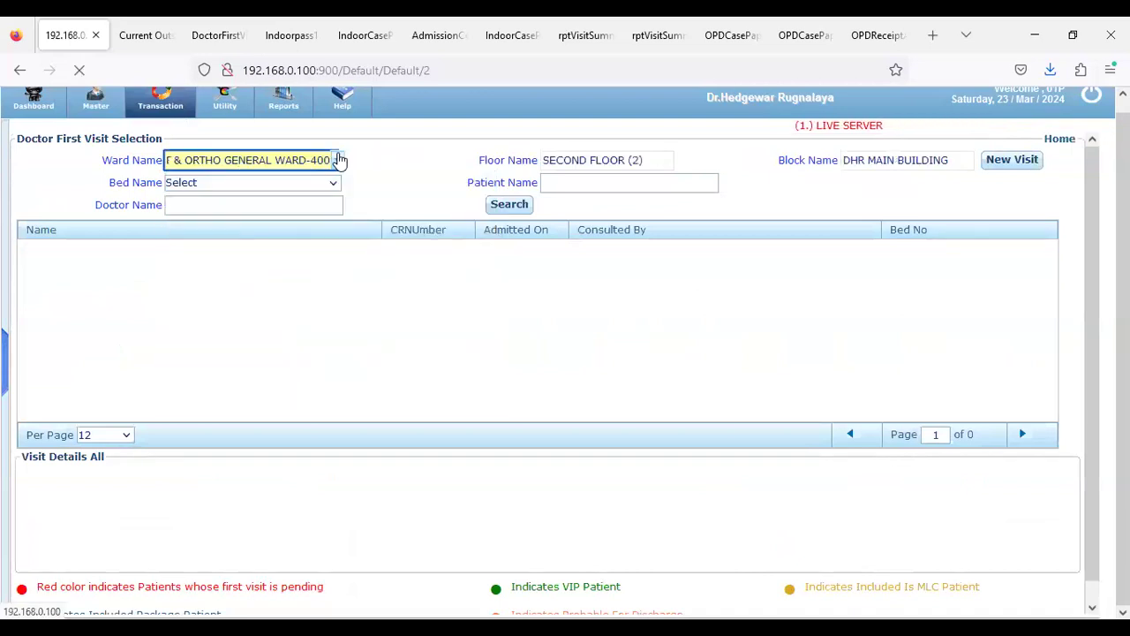
{"action": "scroll", "coordinate": [1038, 437], "scroll_direction": "down", "scroll_amount": 1}
{"action": "left_click", "coordinate": [1022, 415]}
{"action": "left_click", "coordinate": [40, 317]}
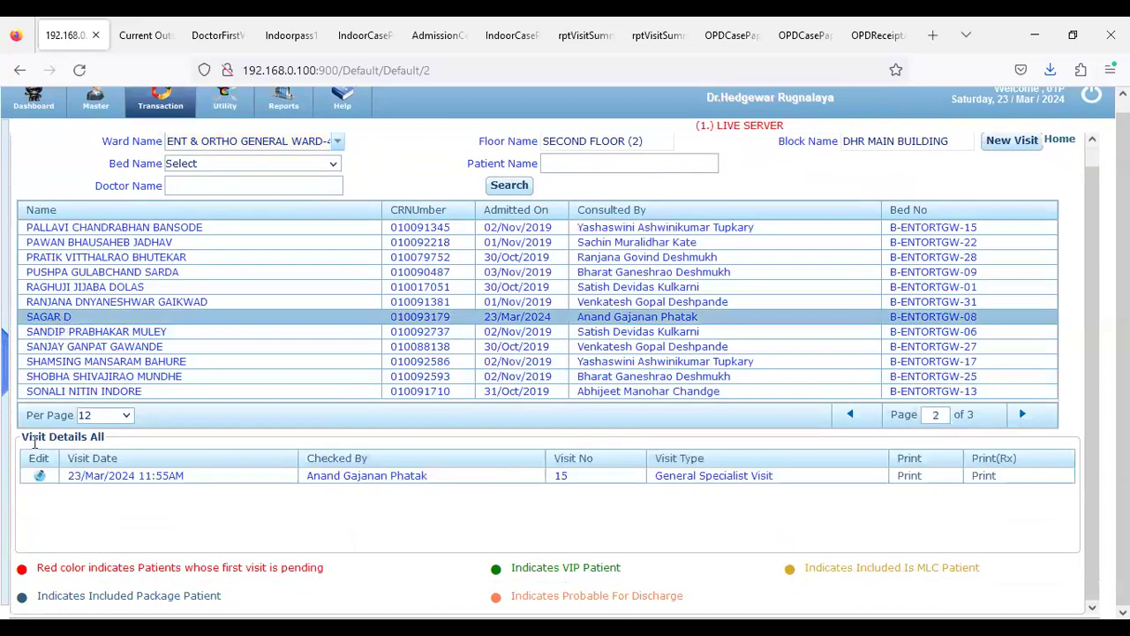
{"action": "left_click", "coordinate": [40, 476]}
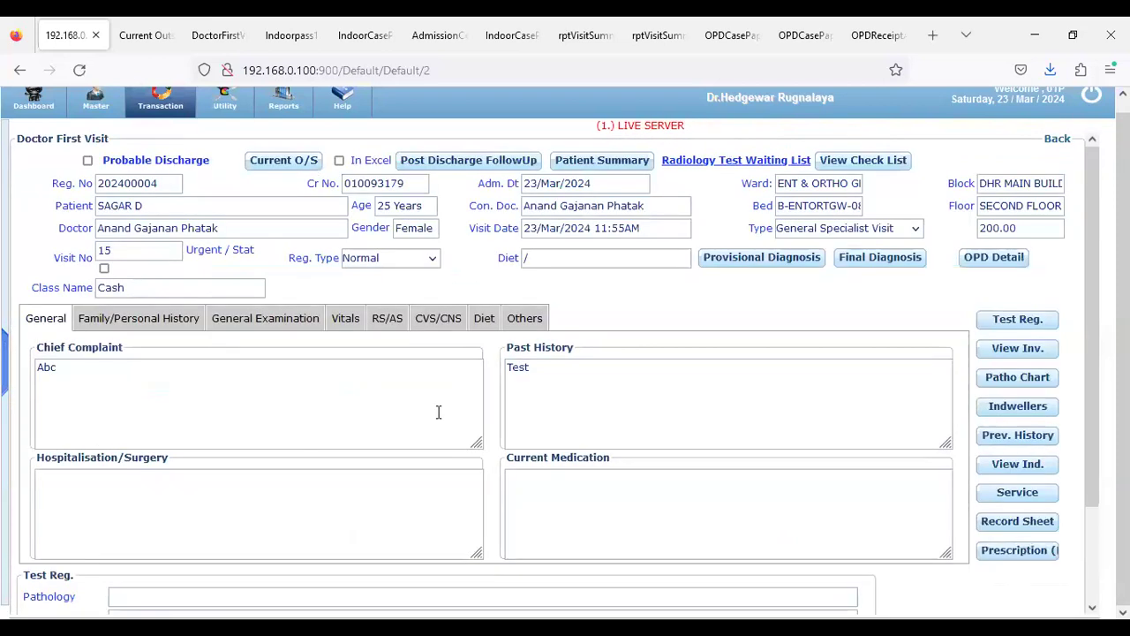
Register the CBC and Hemogram (CBC + ESR) pathology tests on the visit
{"action": "left_click", "coordinate": [1016, 320]}
{"action": "left_click", "coordinate": [132, 223]}
{"action": "type", "text": "Cbc"}
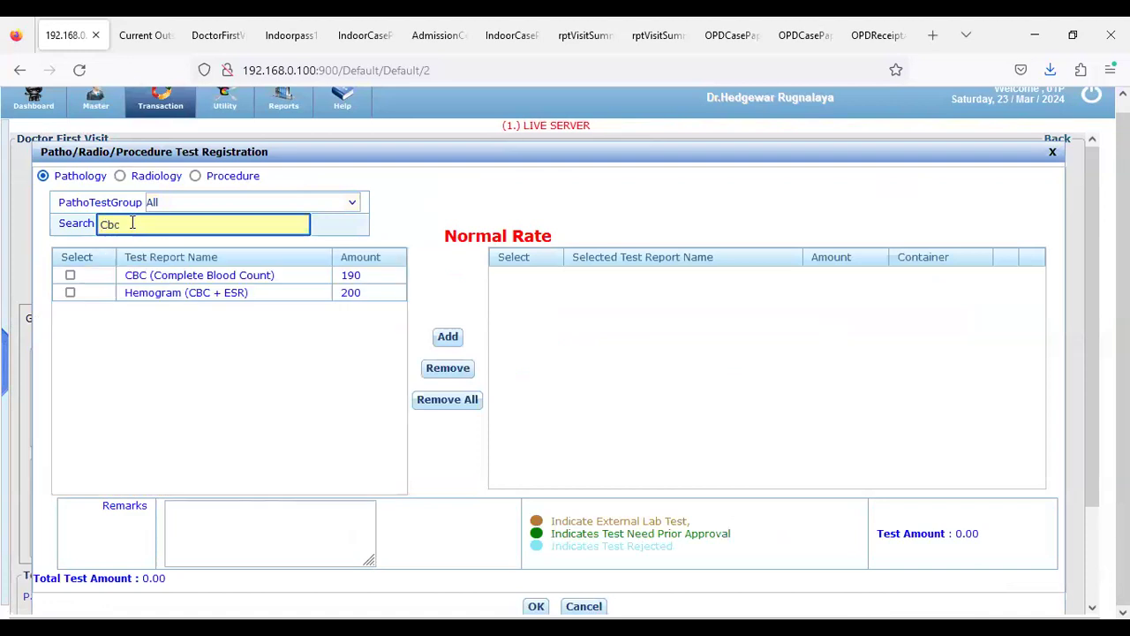
{"action": "left_click", "coordinate": [70, 275]}
{"action": "left_click", "coordinate": [70, 292]}
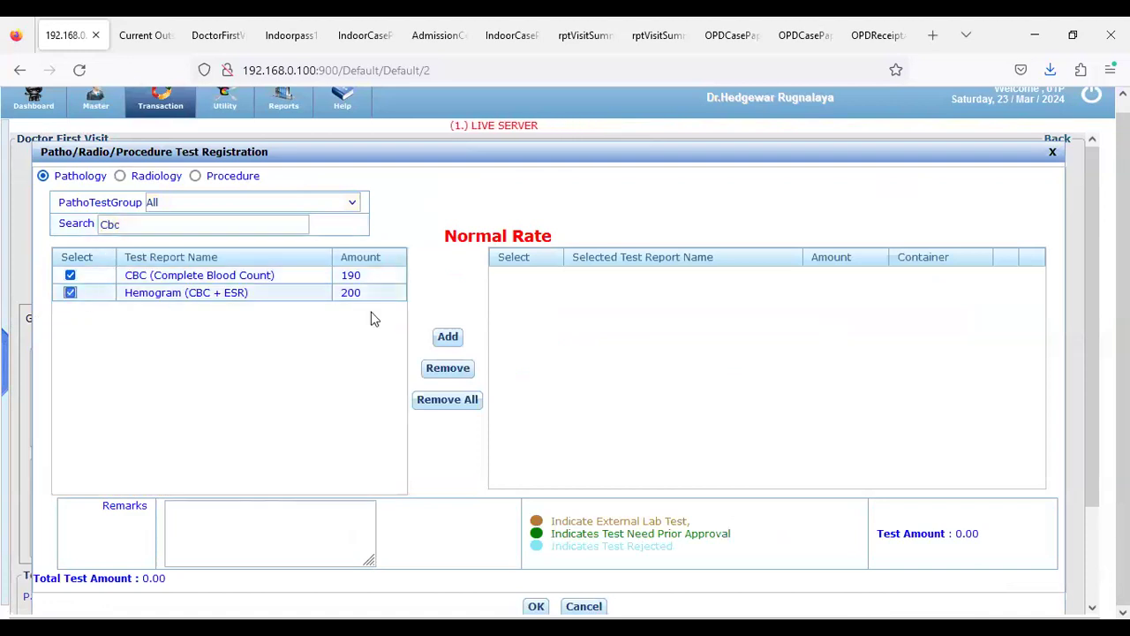
{"action": "left_click", "coordinate": [448, 336]}
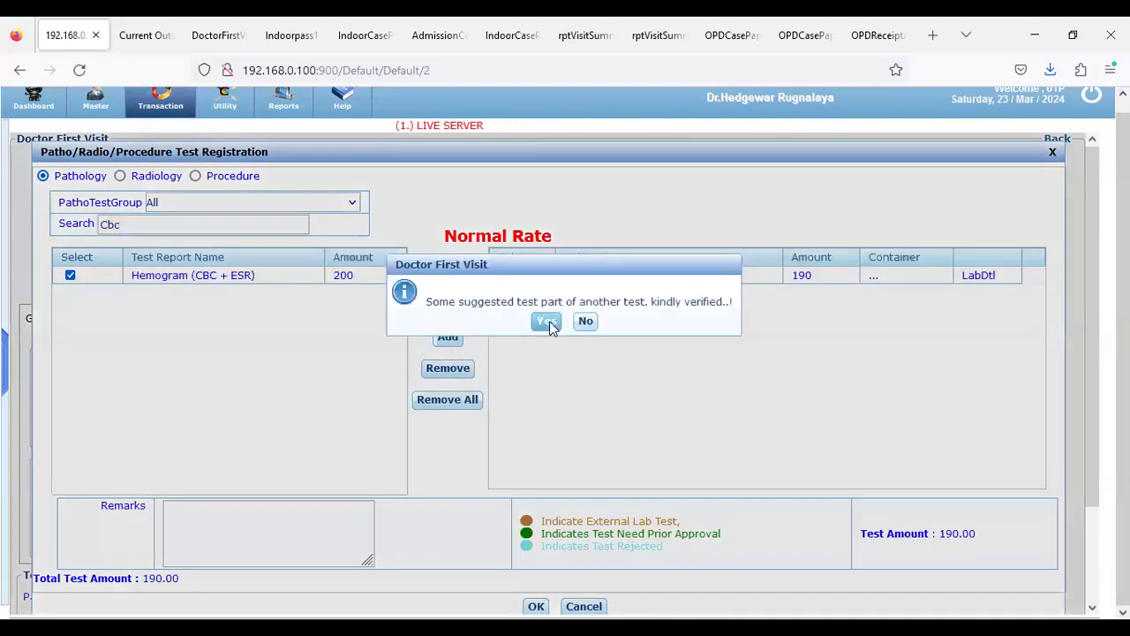
{"action": "left_click", "coordinate": [546, 322]}
{"action": "left_click", "coordinate": [536, 605]}
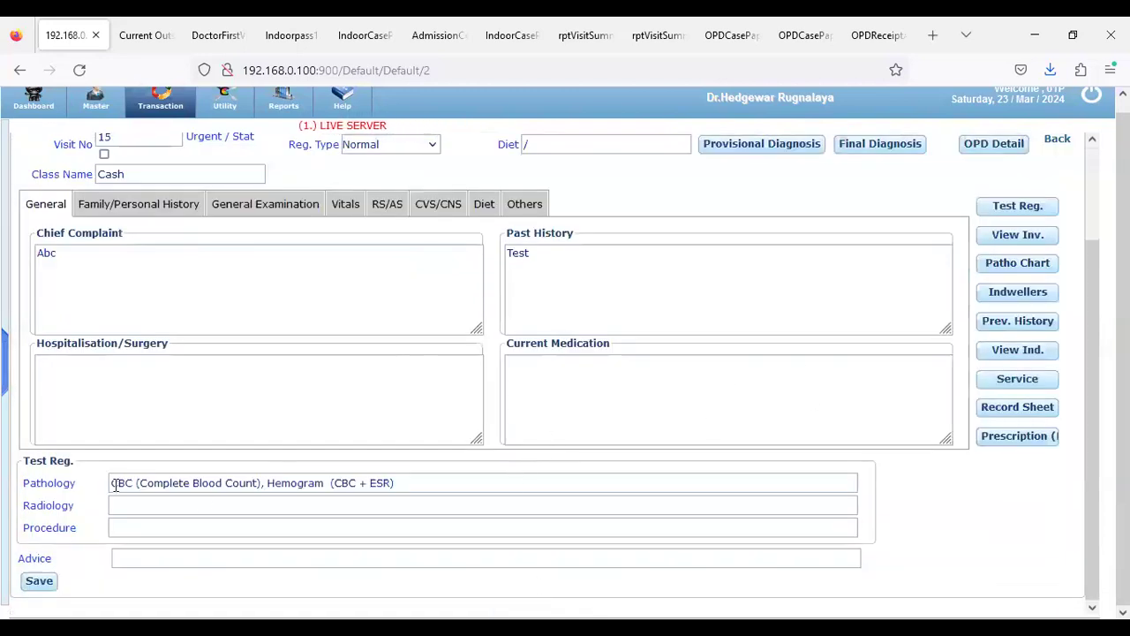
Save visit 15 with its ordered tests and acknowledge the saved-record message
{"action": "left_click_drag", "start_coordinate": [116, 483], "coordinate": [394, 483]}
{"action": "left_click", "coordinate": [32, 585]}
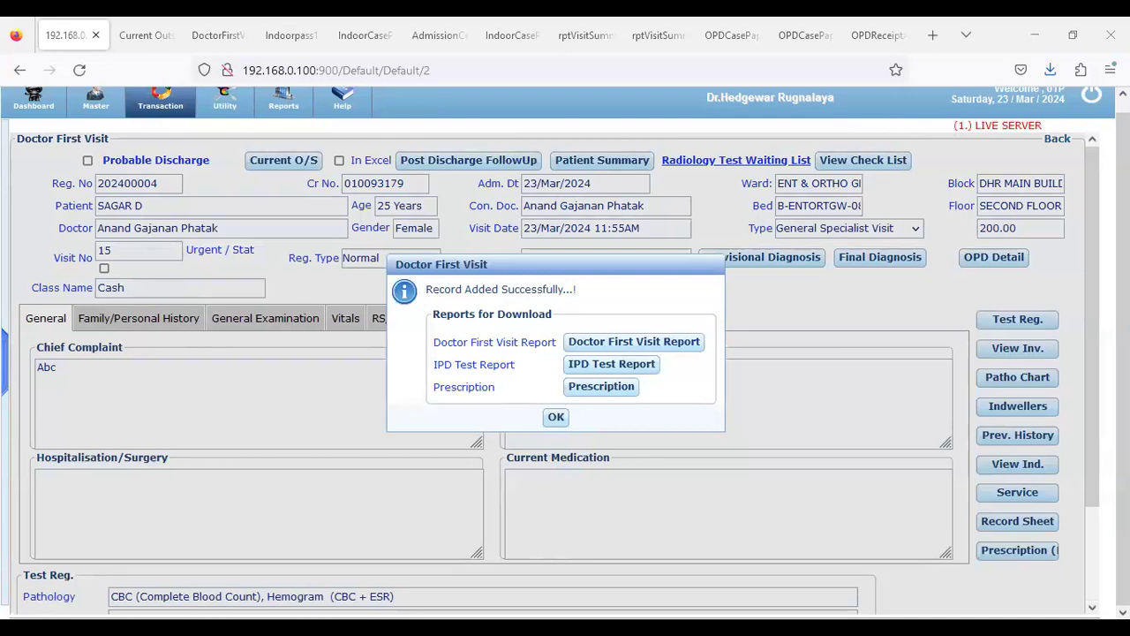
{"action": "left_click", "coordinate": [555, 416]}
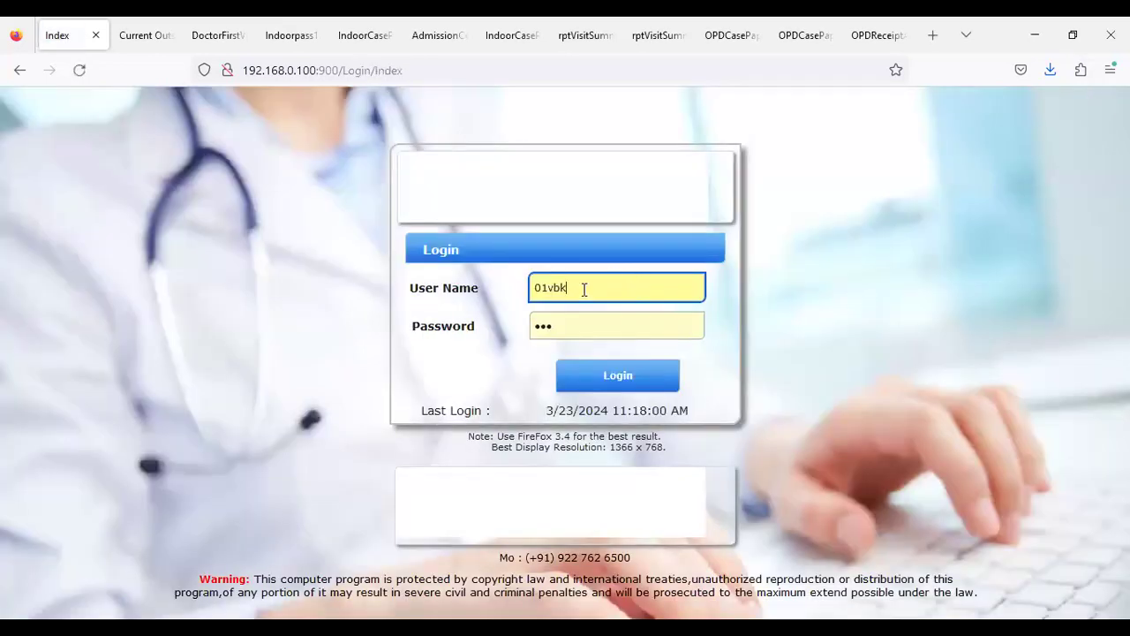
Log in as the other user and search Patho Sample Collection for IPD patients
{"action": "type", "text": "01DrRavindra"}
{"action": "left_click", "coordinate": [589, 377]}
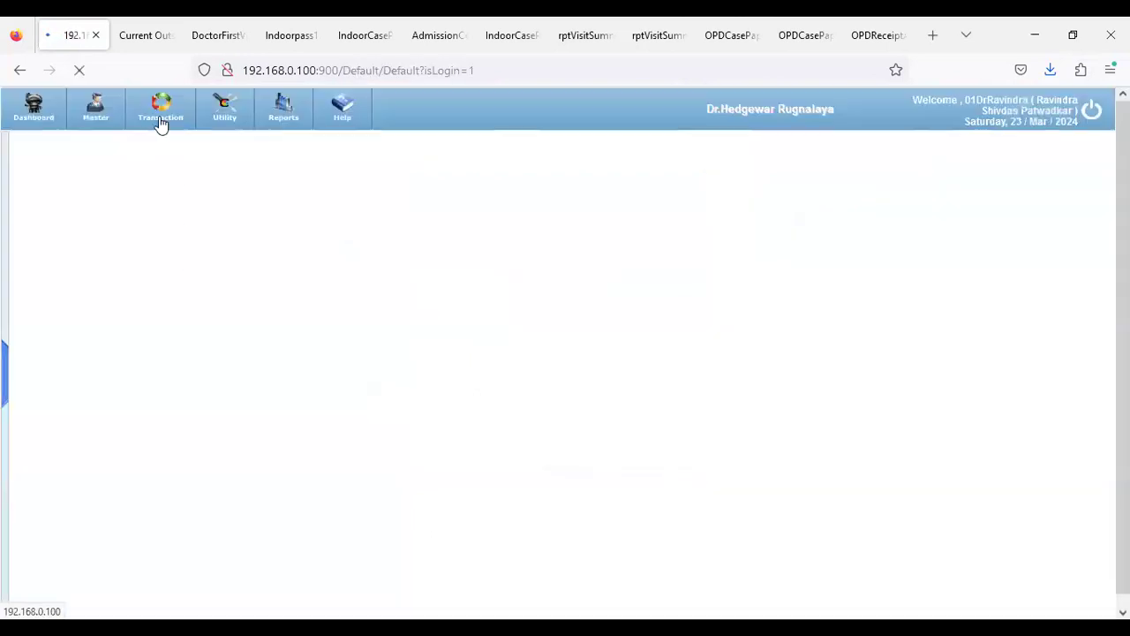
{"action": "left_click", "coordinate": [68, 183]}
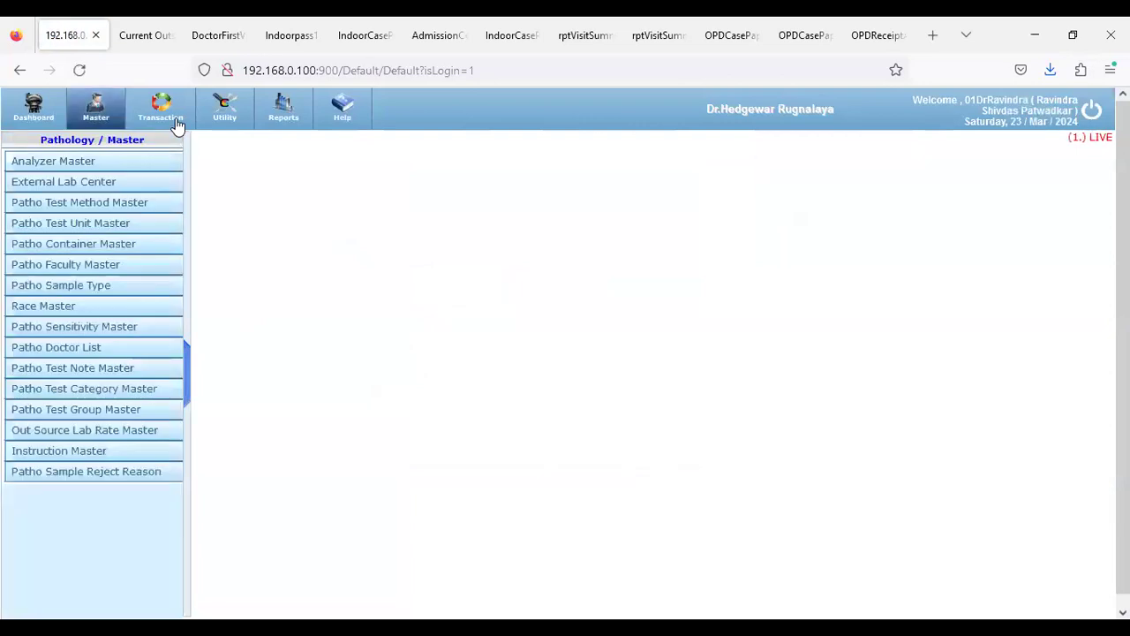
{"action": "left_click", "coordinate": [176, 124]}
{"action": "left_click", "coordinate": [46, 162]}
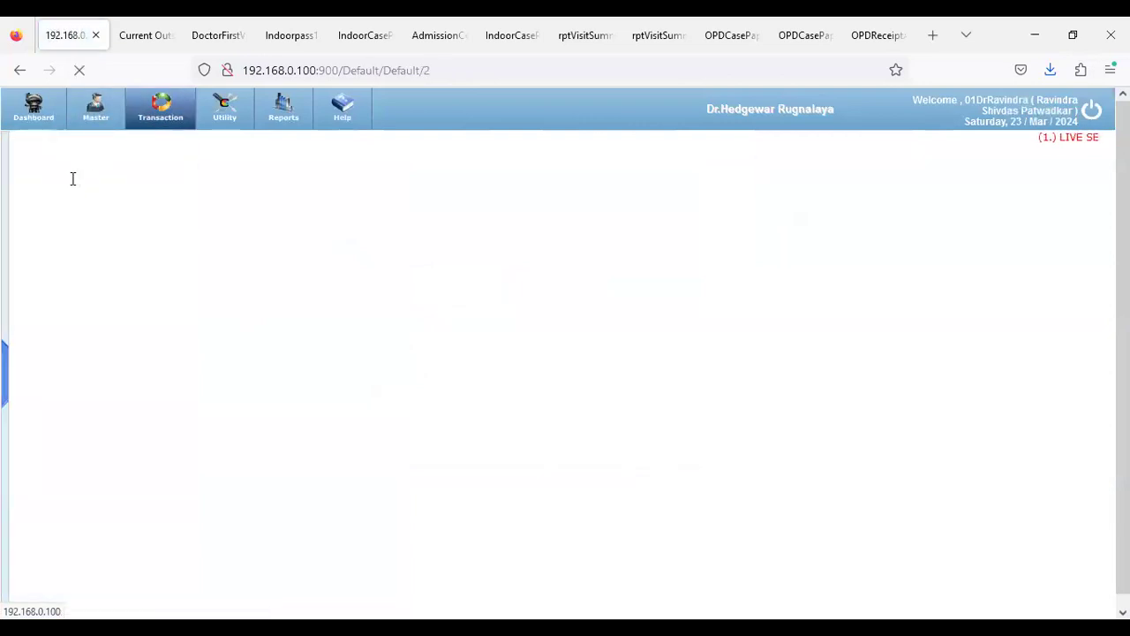
{"action": "key", "text": "Down"}
{"action": "left_click", "coordinate": [802, 197]}
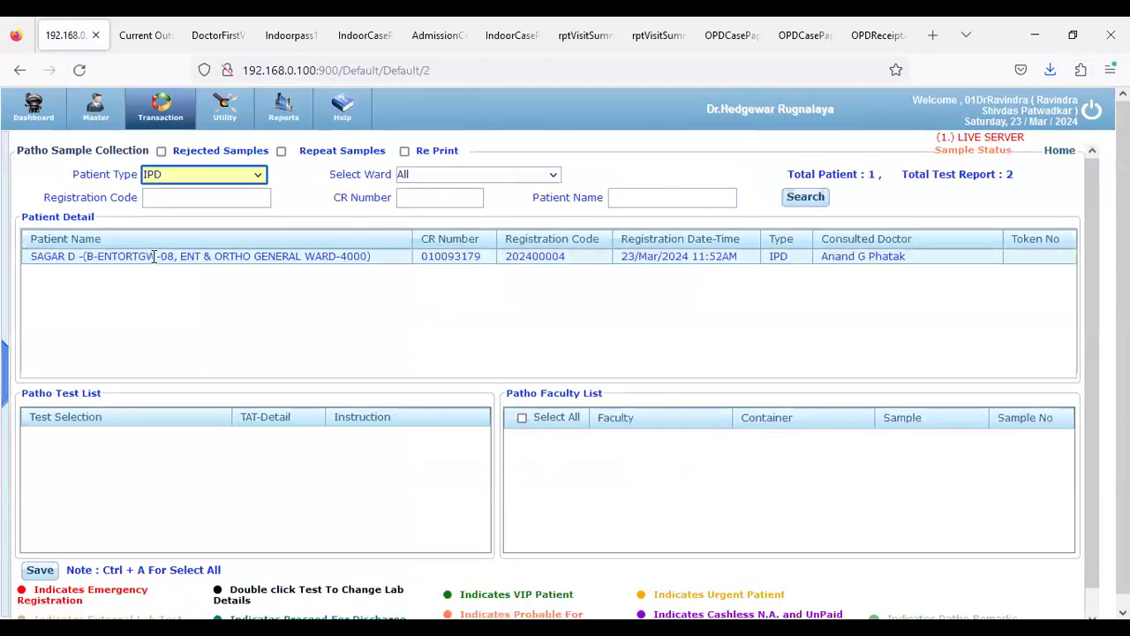
Mark visit 15's EDTA-Lavendar and Plain-Red samples as collected and save them
{"action": "left_click", "coordinate": [108, 256]}
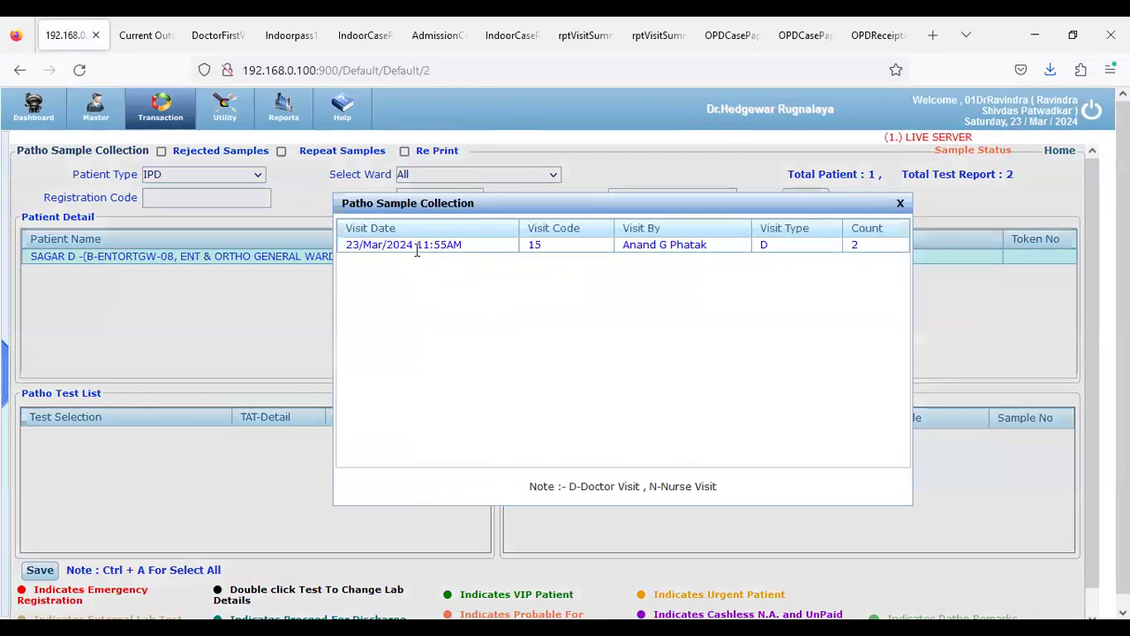
{"action": "double_click", "coordinate": [408, 246]}
{"action": "left_click", "coordinate": [593, 243]}
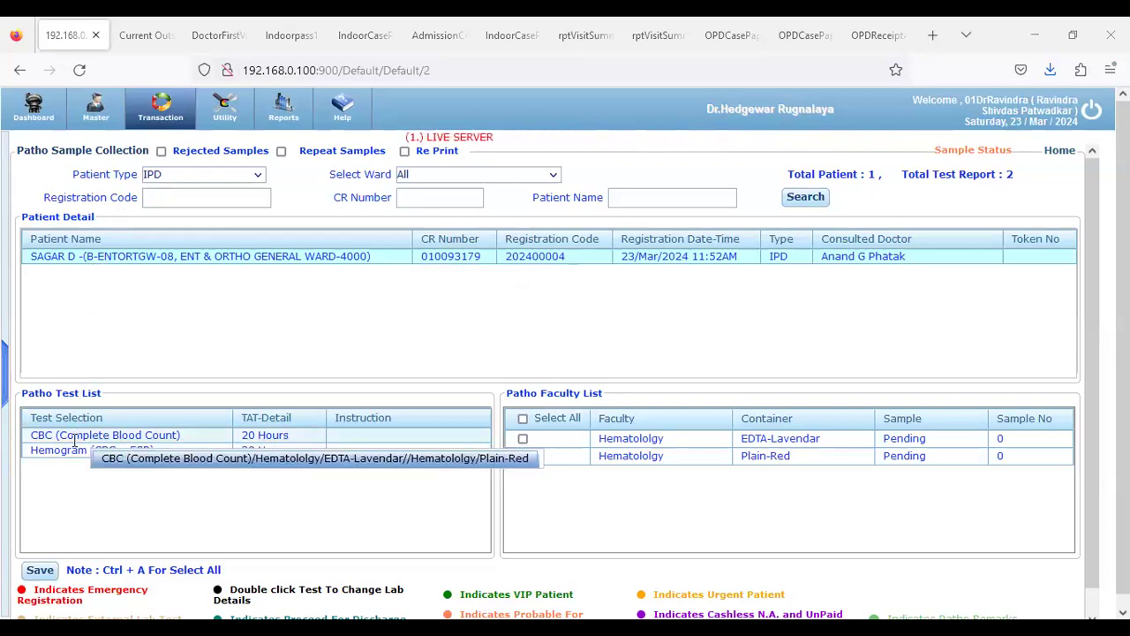
{"action": "left_click", "coordinate": [523, 418]}
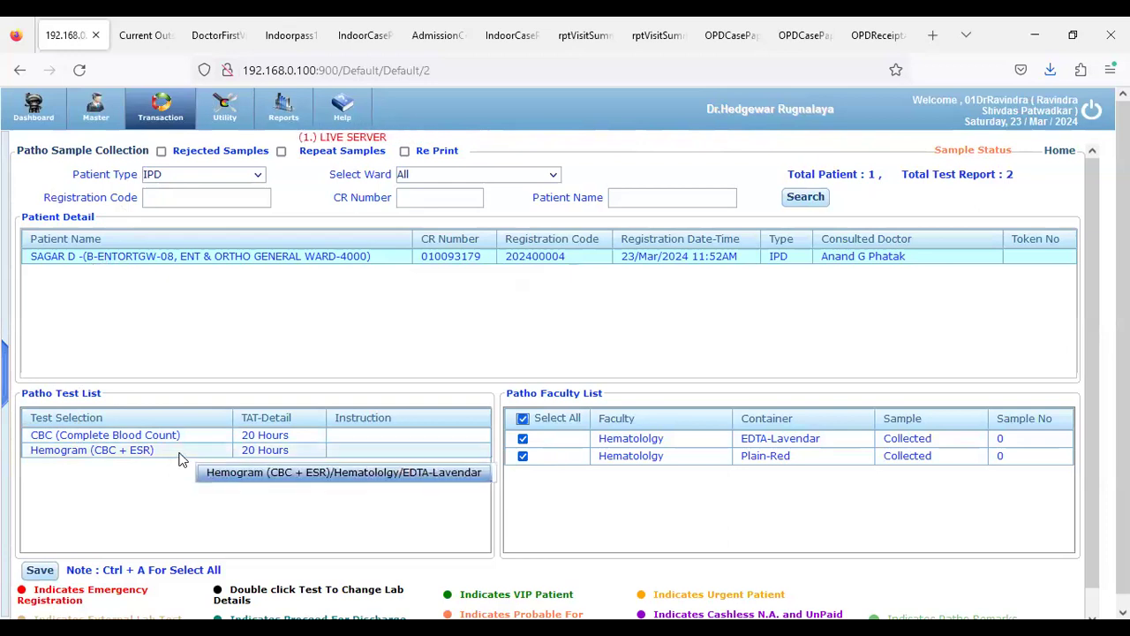
{"action": "left_click", "coordinate": [40, 570]}
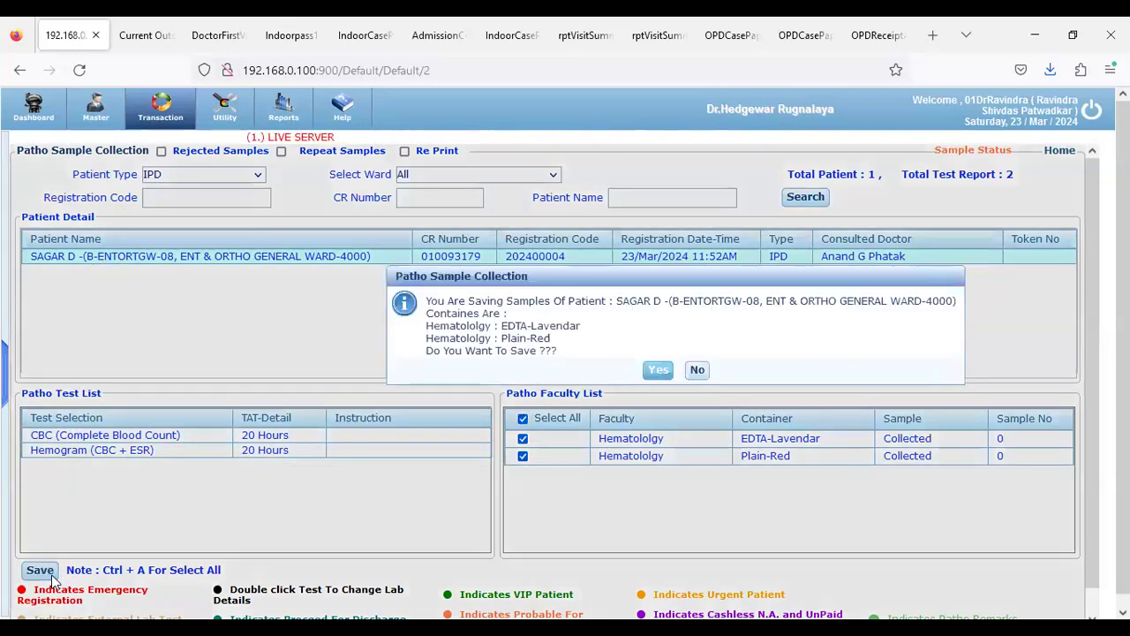
{"action": "left_click", "coordinate": [655, 373]}
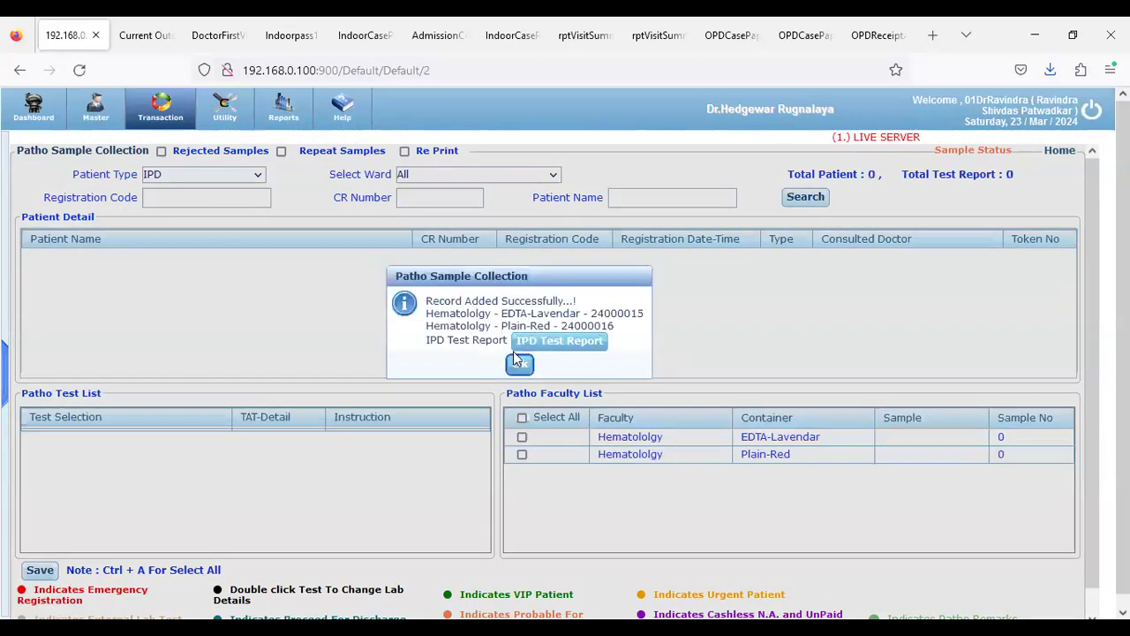
{"action": "left_click", "coordinate": [520, 365]}
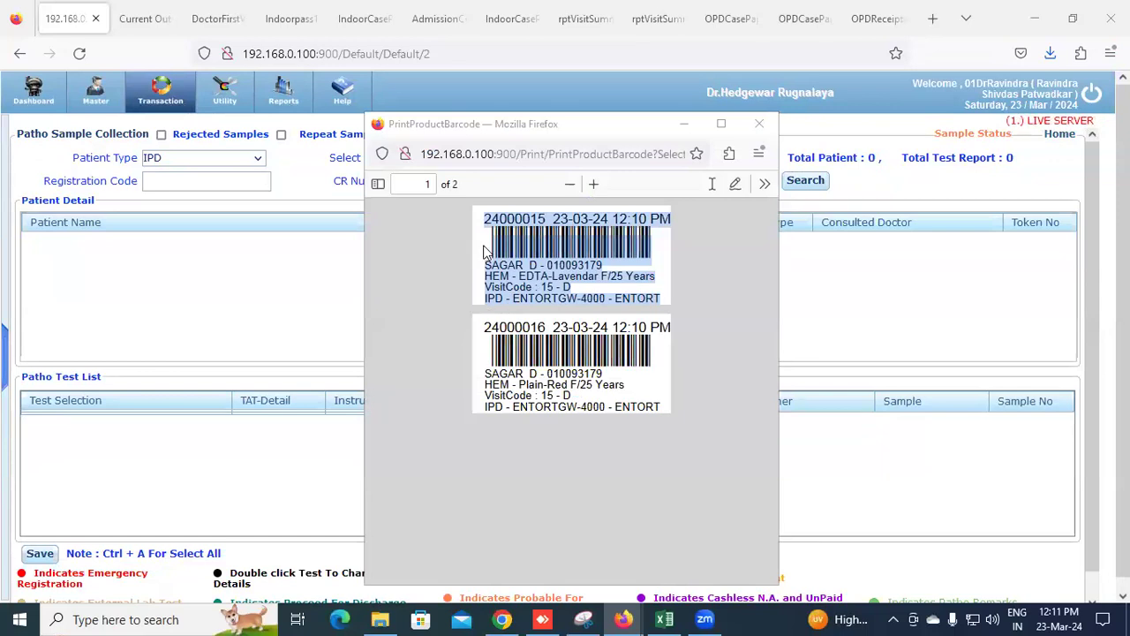
{"action": "mouse_move", "coordinate": [484, 222]}
{"action": "left_mouse_down"}
{"action": "mouse_move", "coordinate": [666, 303]}
{"action": "mouse_move", "coordinate": [496, 259]}
{"action": "mouse_move", "coordinate": [485, 224]}
{"action": "left_mouse_up"}
{"action": "left_click", "coordinate": [665, 302]}
{"action": "left_click", "coordinate": [484, 226]}
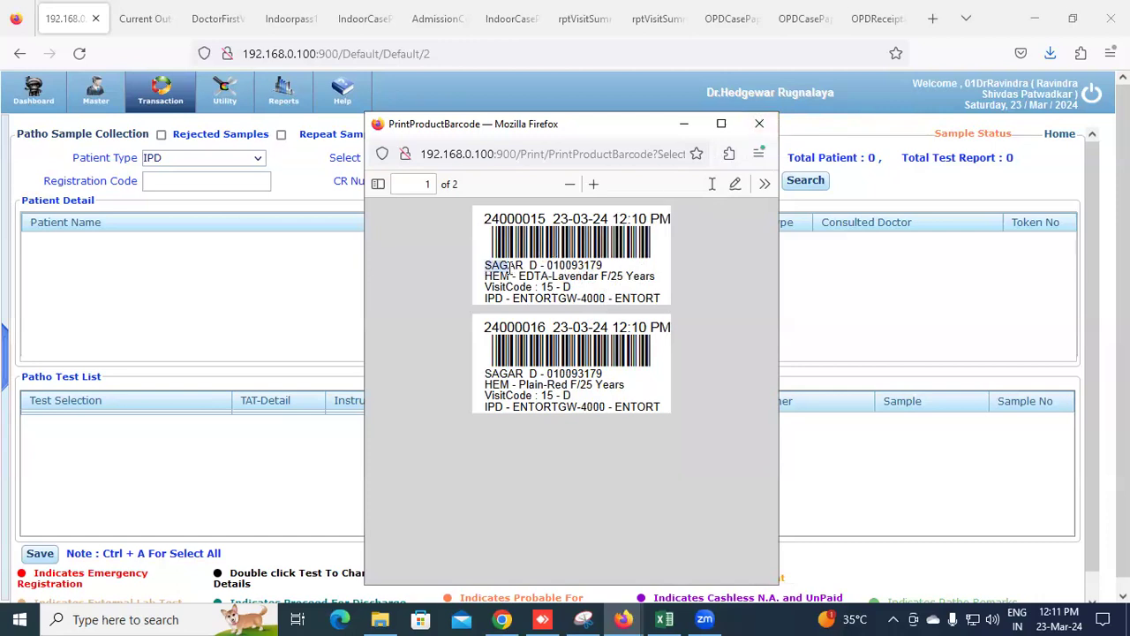
{"action": "left_click_drag", "start_coordinate": [589, 267], "coordinate": [534, 276]}
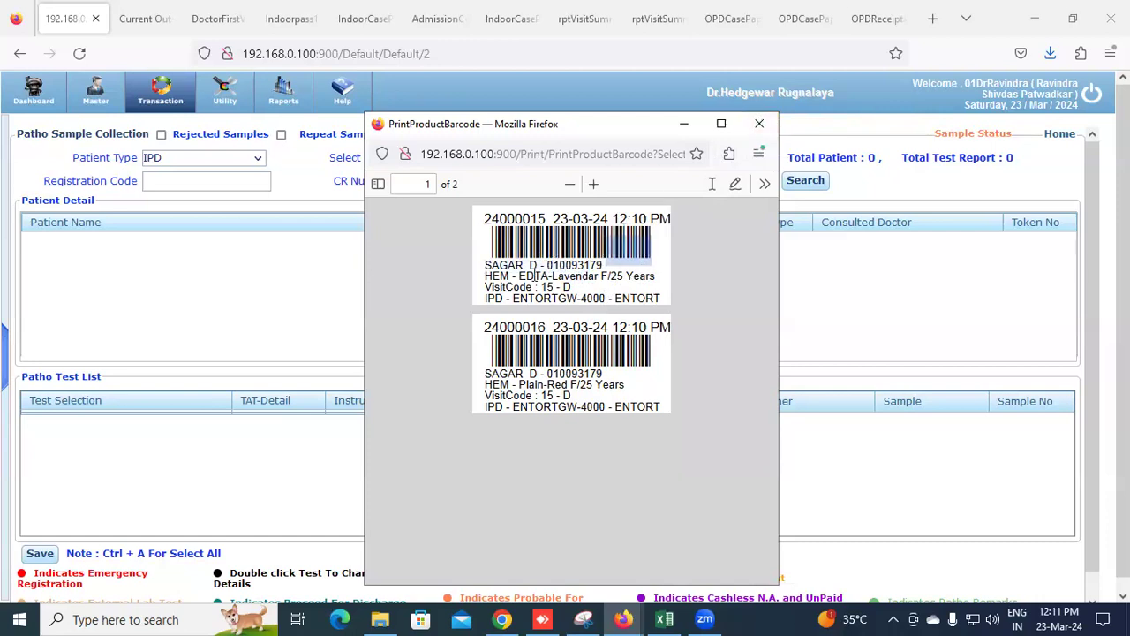
{"action": "left_click", "coordinate": [499, 300]}
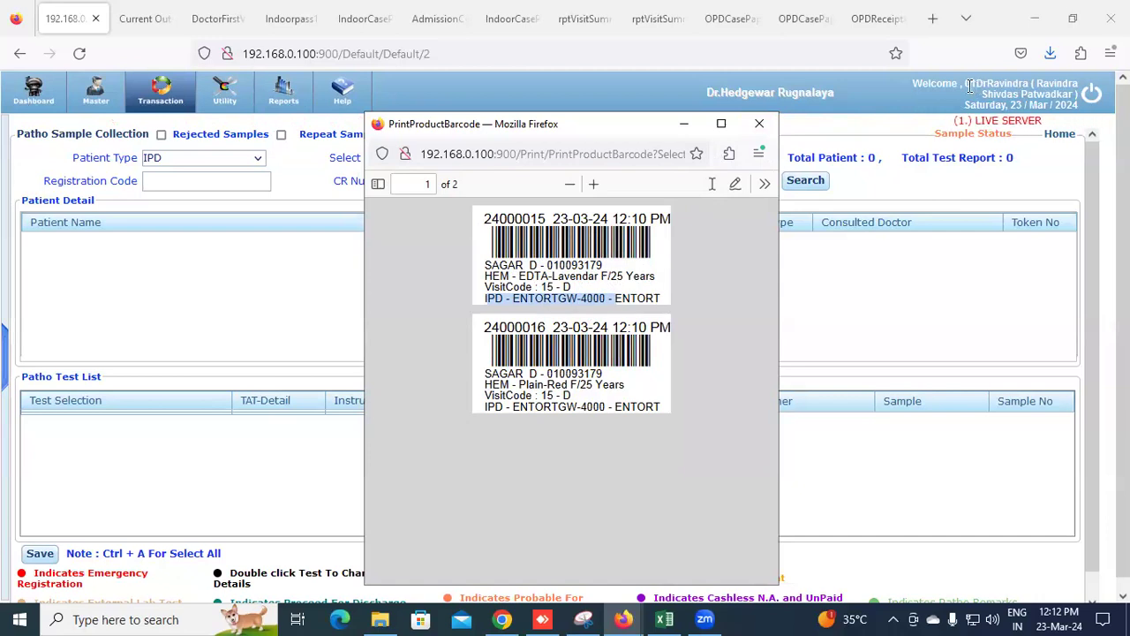
{"action": "left_click_drag", "start_coordinate": [964, 85], "coordinate": [1077, 106]}
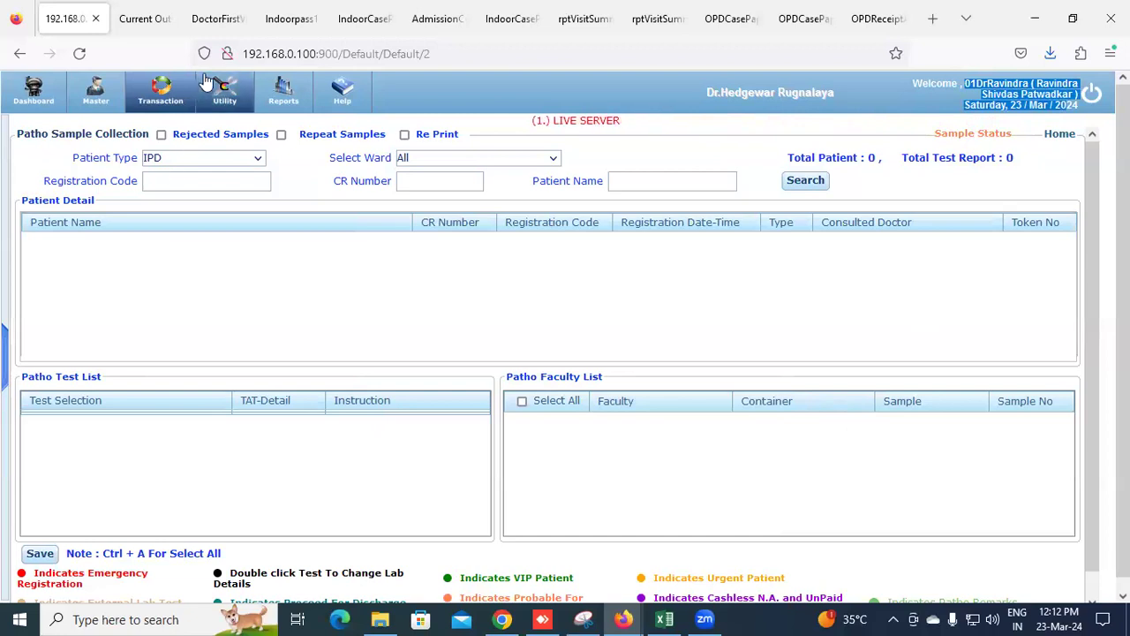
{"action": "left_click", "coordinate": [557, 261]}
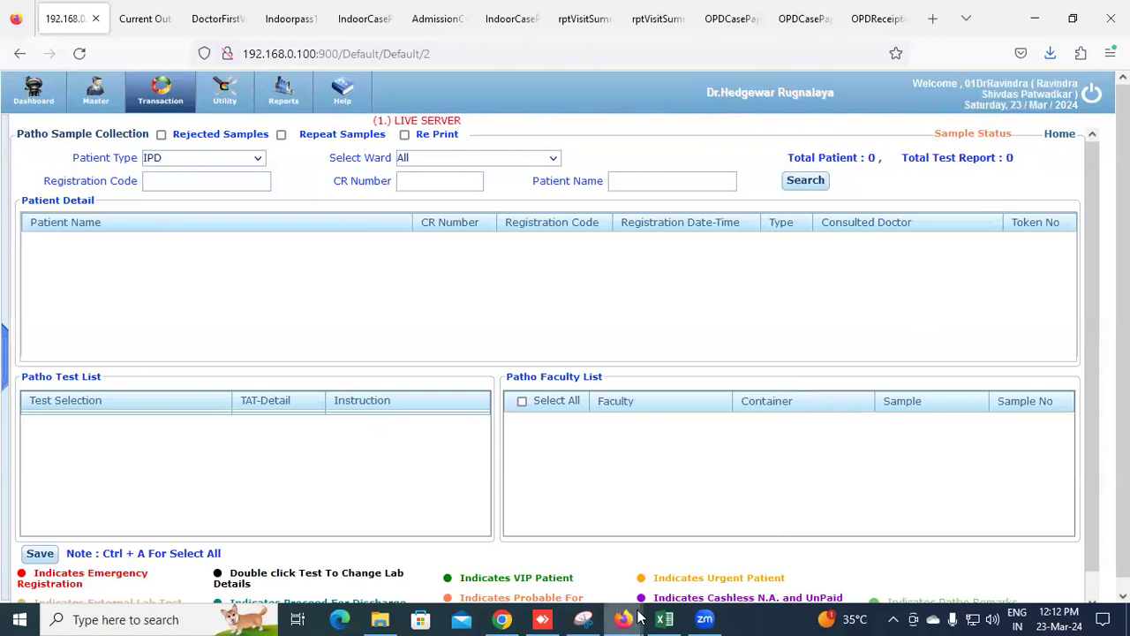
{"action": "mouse_move", "coordinate": [622, 619]}
{"action": "left_click", "coordinate": [688, 566]}
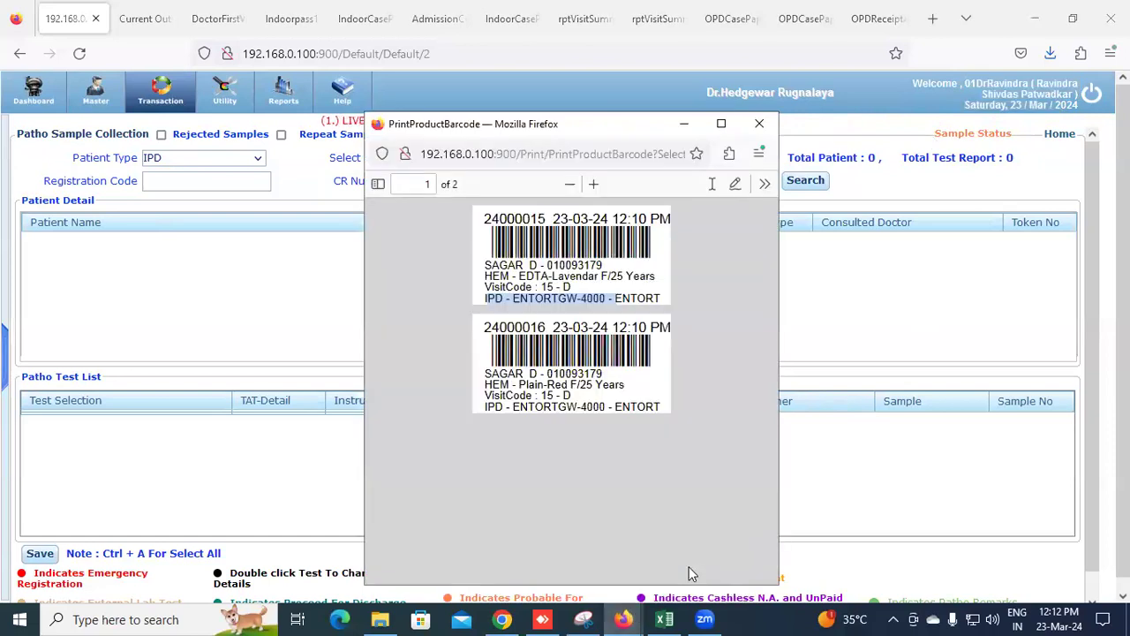
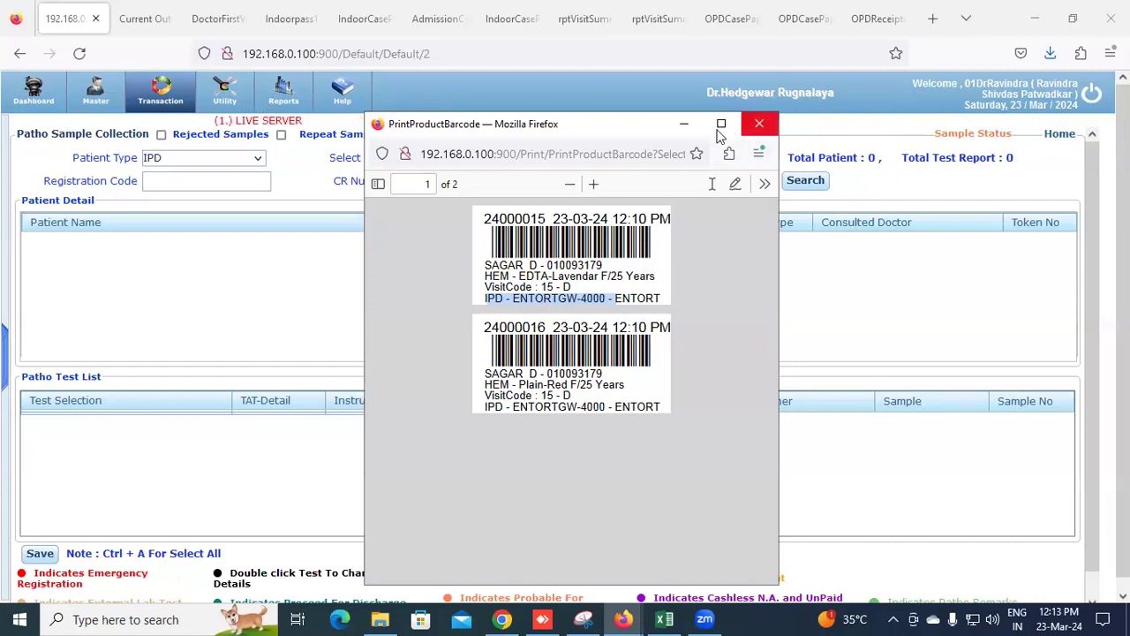
Close the barcode print preview and bring up the Pathology transaction menu
{"action": "left_click", "coordinate": [683, 122]}
{"action": "left_click", "coordinate": [181, 106]}
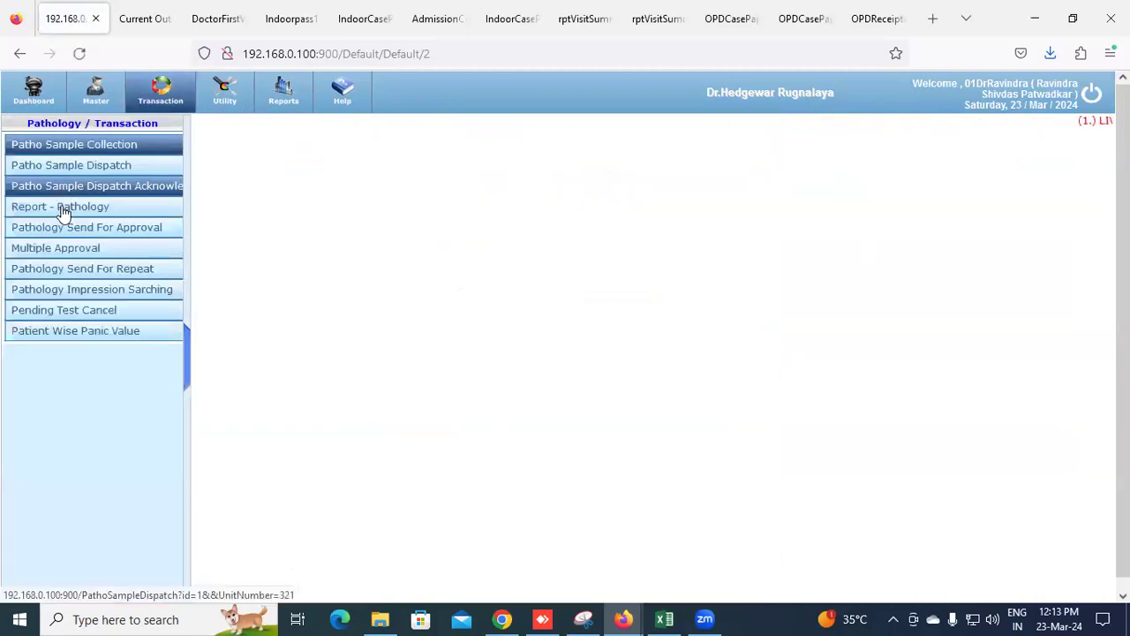
Try to open the IPD patient's CBC report in Report - Pathology and dismiss the dispatch-not-done warning
{"action": "left_click", "coordinate": [62, 208]}
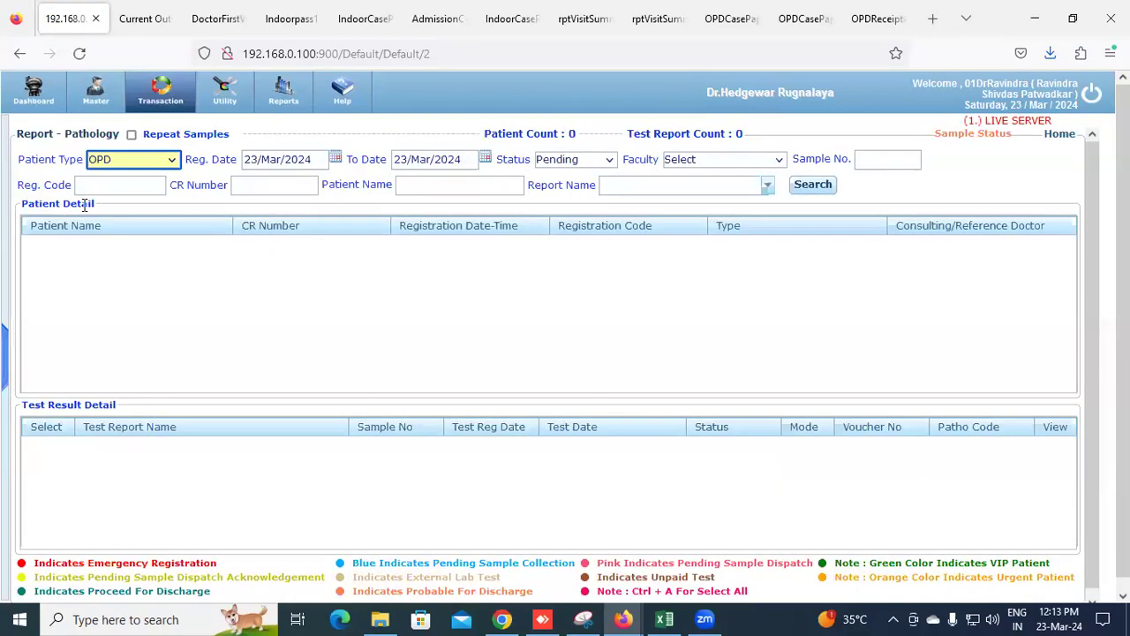
{"action": "left_click", "coordinate": [166, 160]}
{"action": "left_click", "coordinate": [148, 199]}
{"action": "left_click", "coordinate": [1004, 184]}
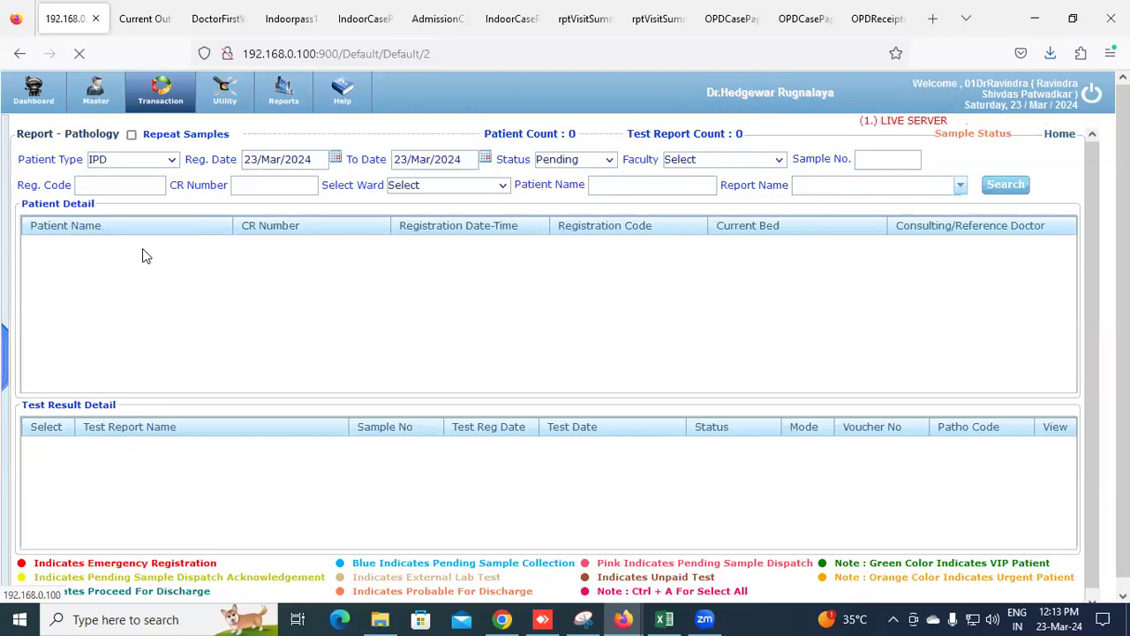
{"action": "left_click", "coordinate": [108, 262]}
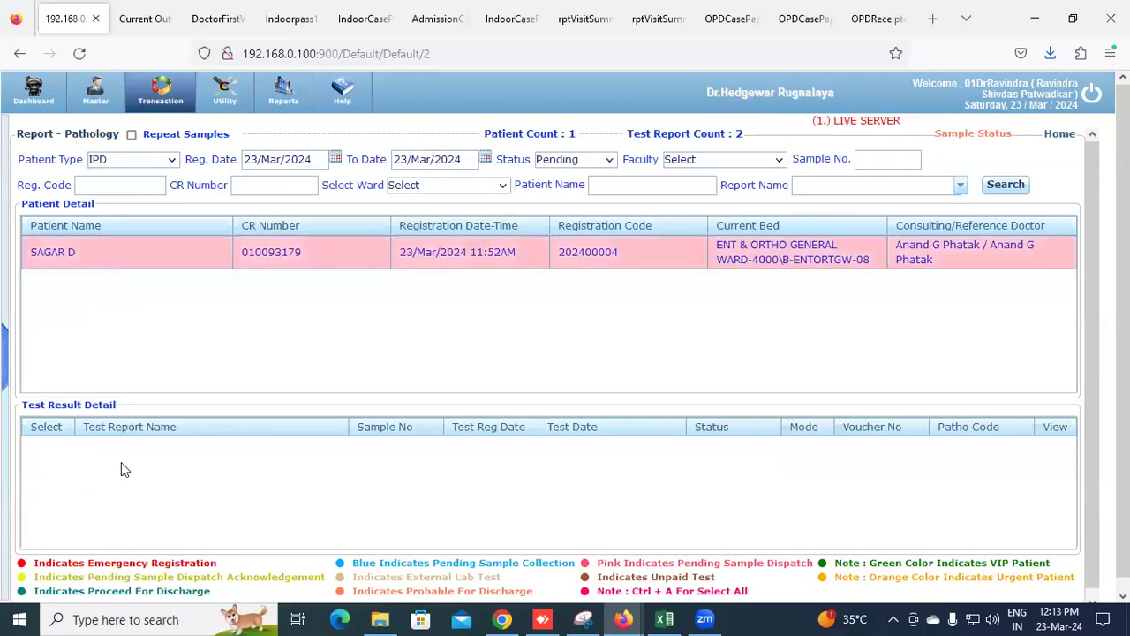
{"action": "left_click", "coordinate": [276, 444]}
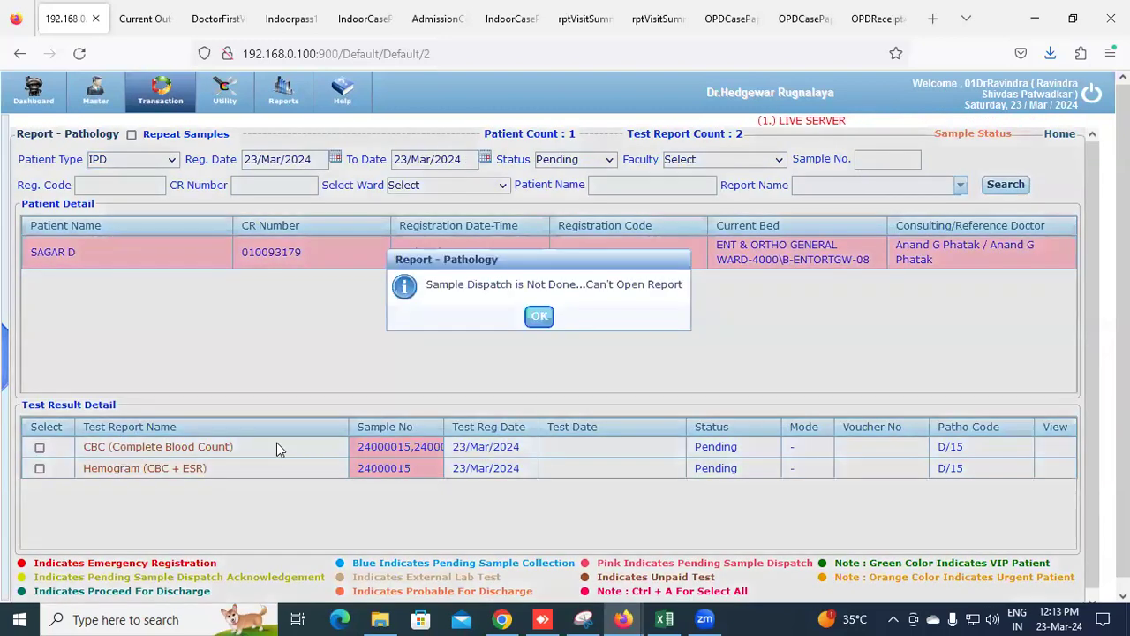
{"action": "left_click", "coordinate": [538, 317]}
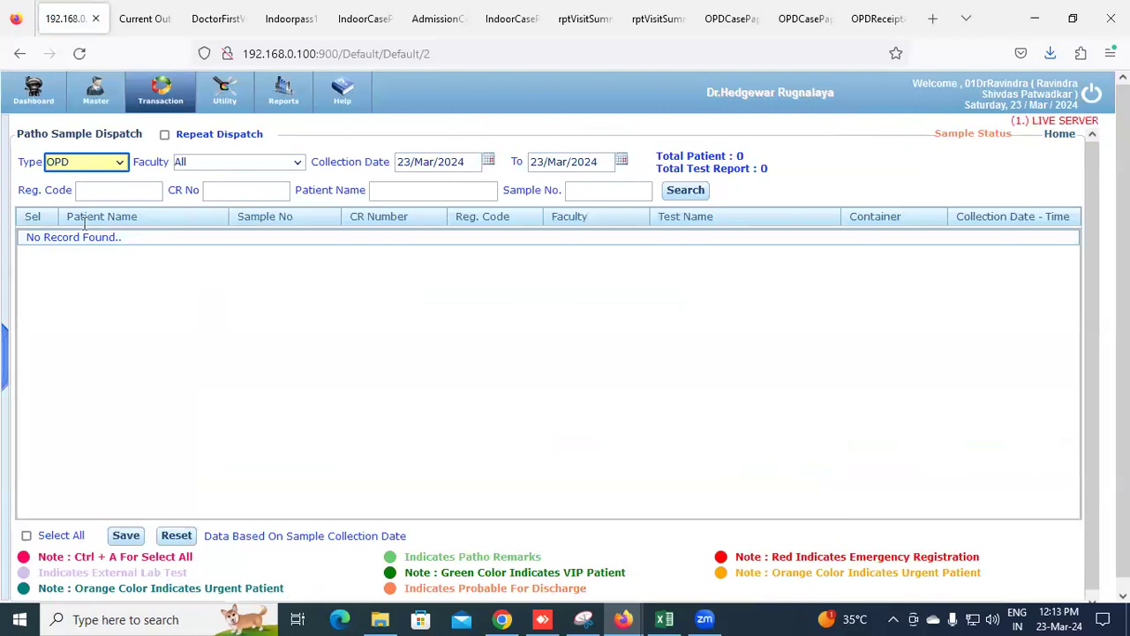
Dispatch all three IPD samples and review the Patho Sample Dispatch - IPD PDF
{"action": "left_click", "coordinate": [111, 163]}
{"action": "left_click", "coordinate": [89, 202]}
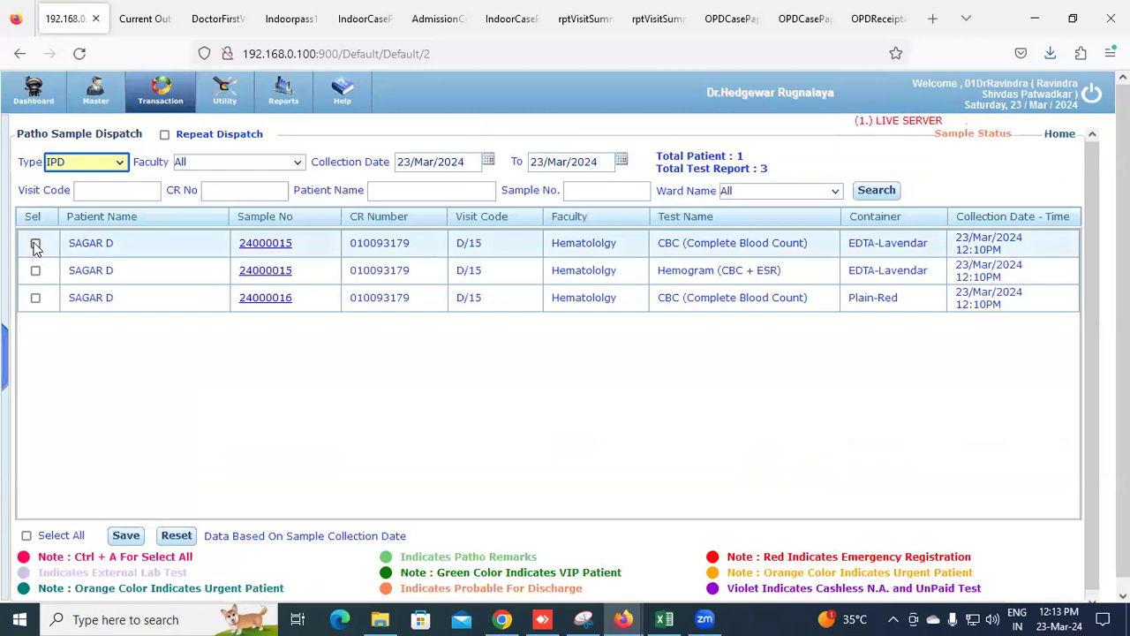
{"action": "left_click", "coordinate": [26, 535]}
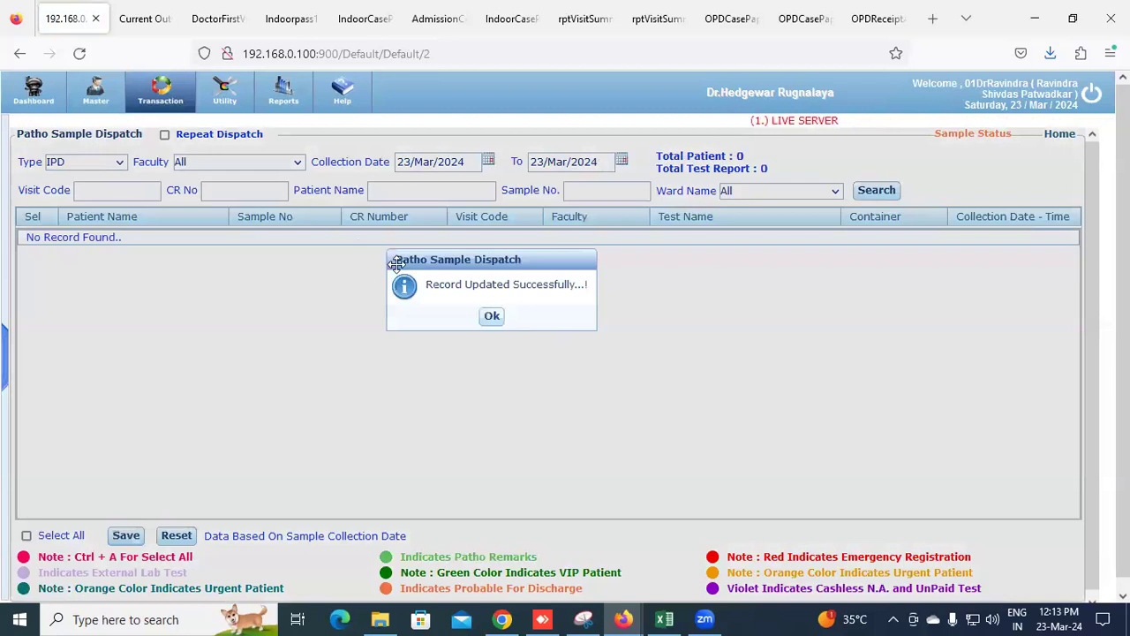
{"action": "left_click", "coordinate": [492, 315]}
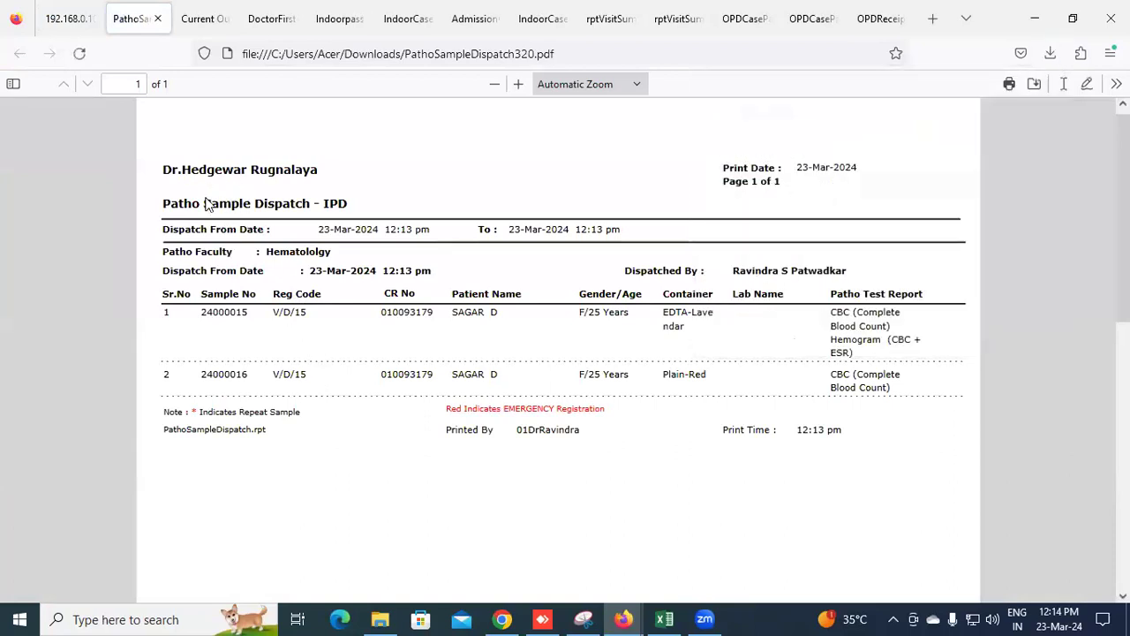
{"action": "left_click_drag", "start_coordinate": [227, 206], "coordinate": [291, 214]}
{"action": "left_click", "coordinate": [71, 19]}
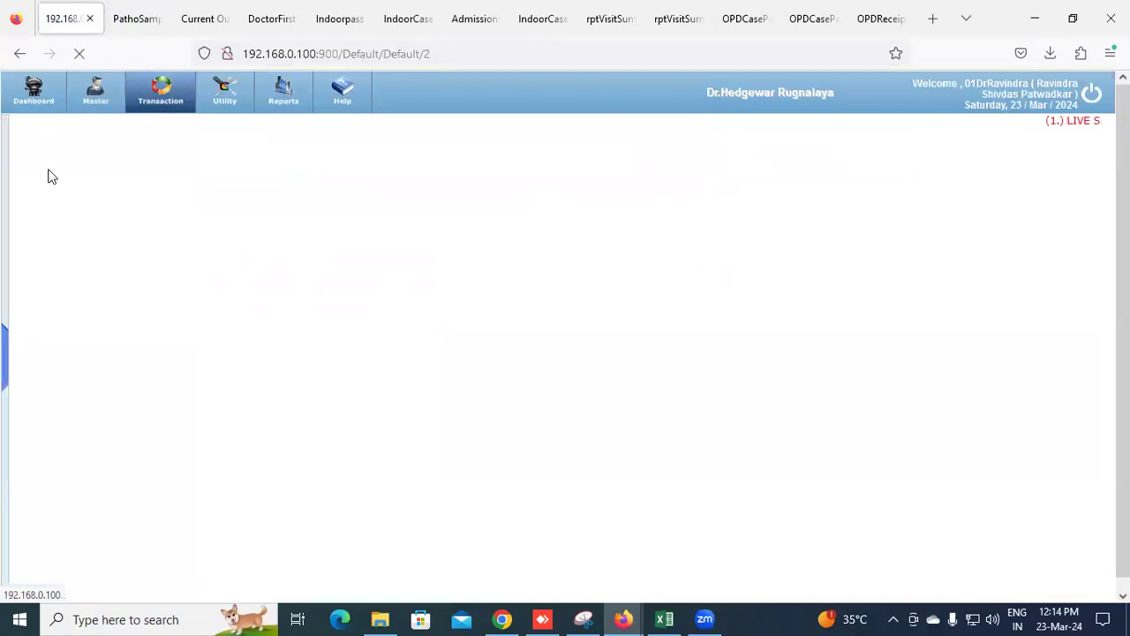
Acknowledge dispatch of all three IPD samples in Patho Sample Dispatch Acknowledgement
{"action": "left_click", "coordinate": [91, 168]}
{"action": "left_click", "coordinate": [79, 201]}
{"action": "left_click", "coordinate": [860, 192]}
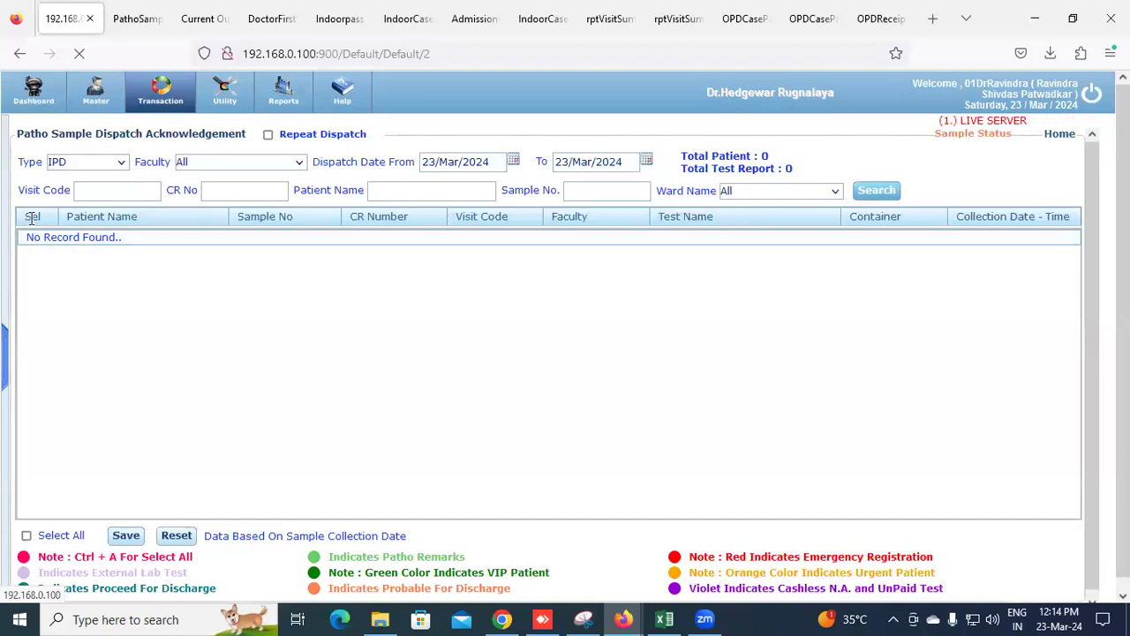
{"action": "left_click", "coordinate": [27, 535]}
{"action": "left_click", "coordinate": [127, 538]}
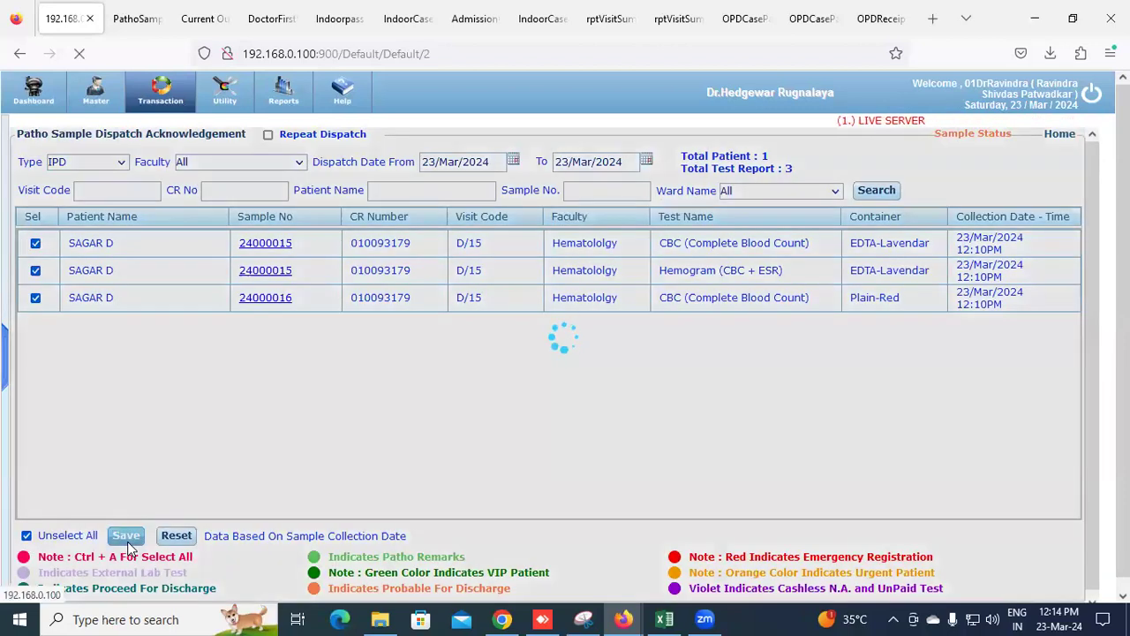
{"action": "left_click", "coordinate": [181, 99]}
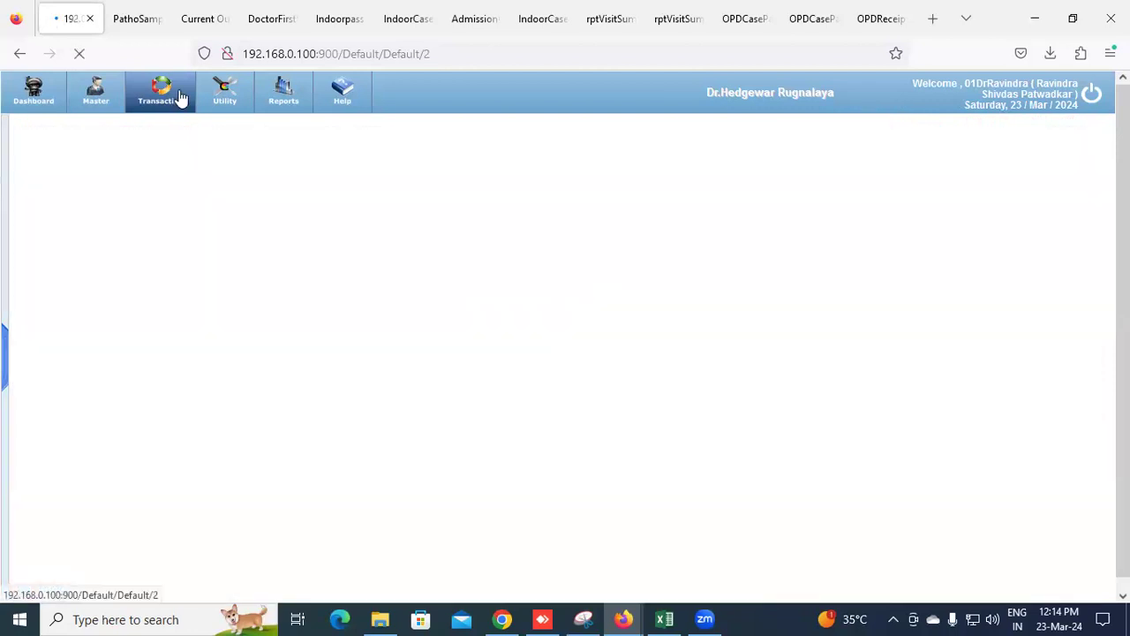
{"action": "left_click", "coordinate": [76, 208]}
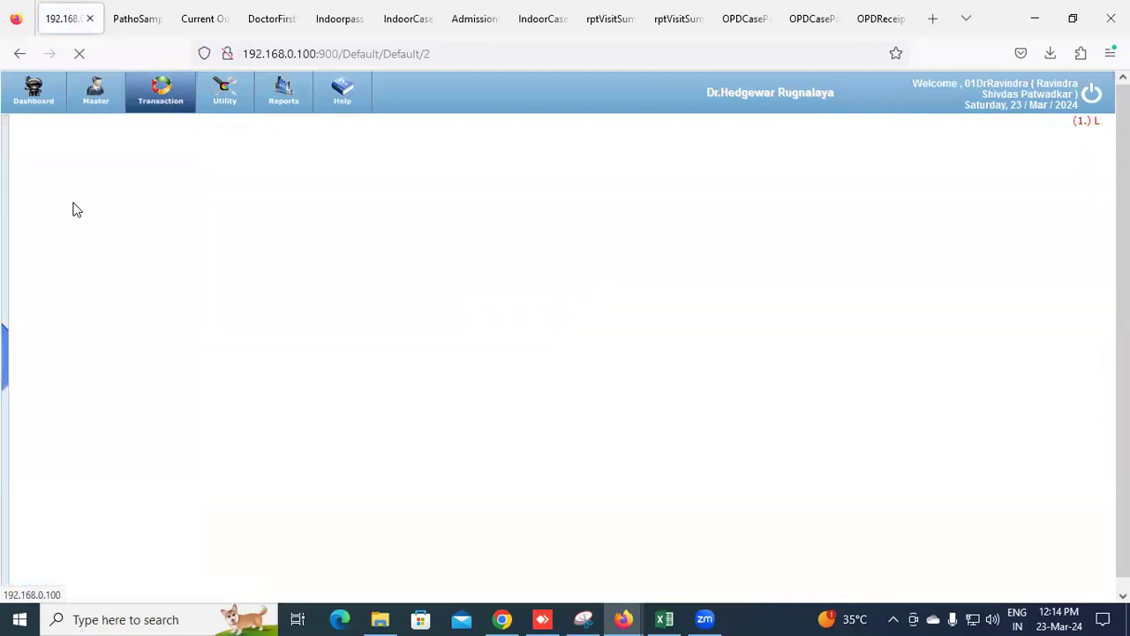
Open the CBC result entry for the IPD patient in Report - Pathology
{"action": "left_click", "coordinate": [134, 164]}
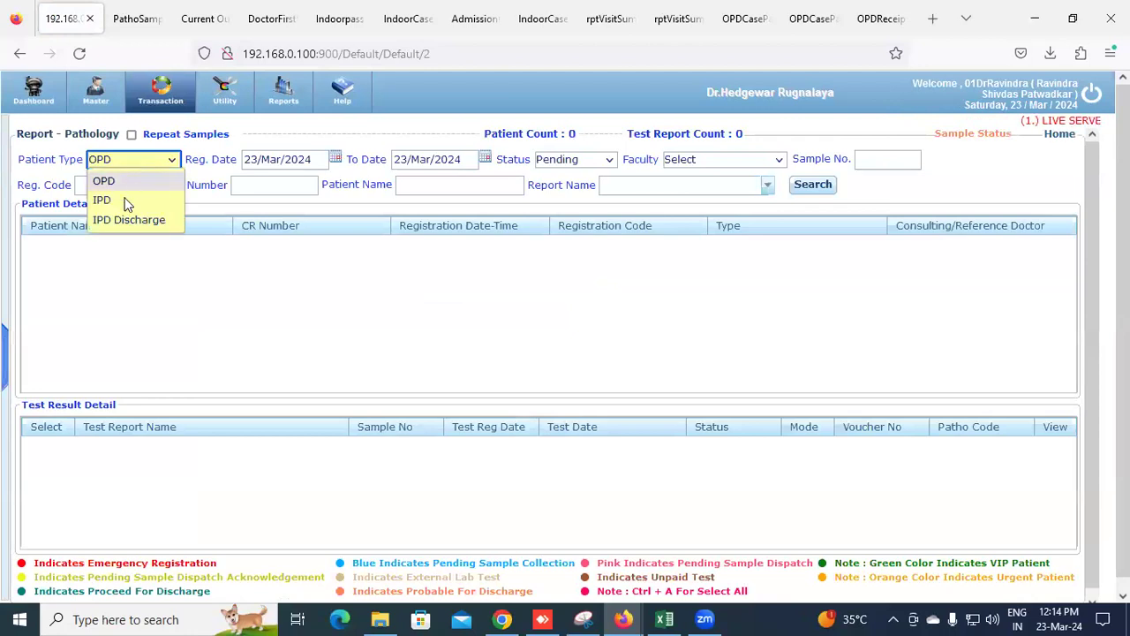
{"action": "left_click", "coordinate": [98, 200]}
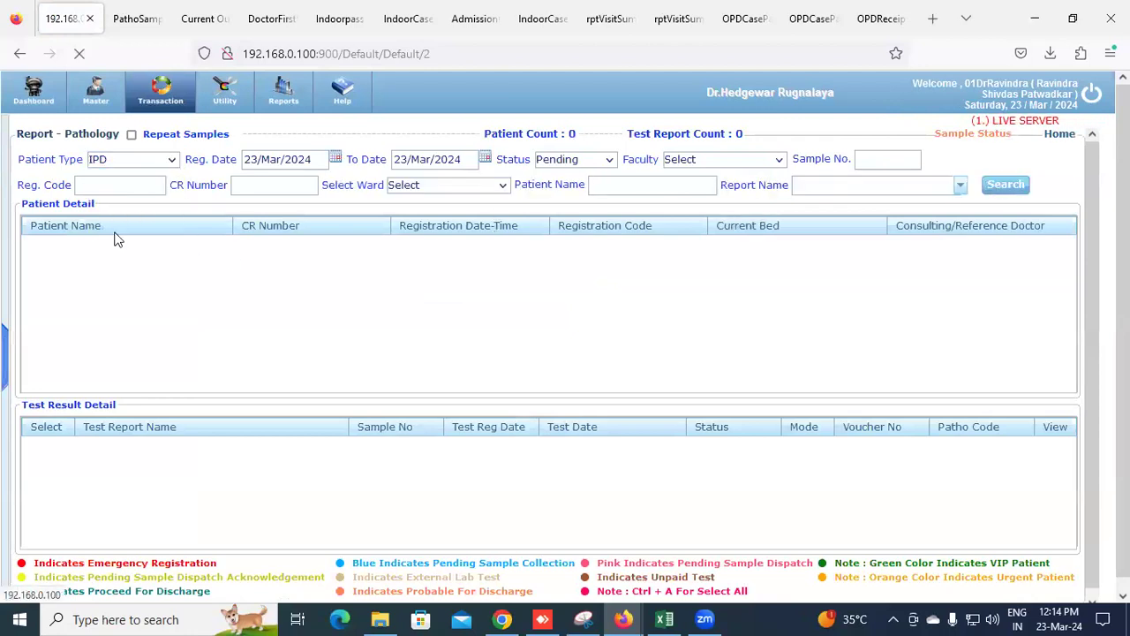
{"action": "left_click", "coordinate": [93, 260]}
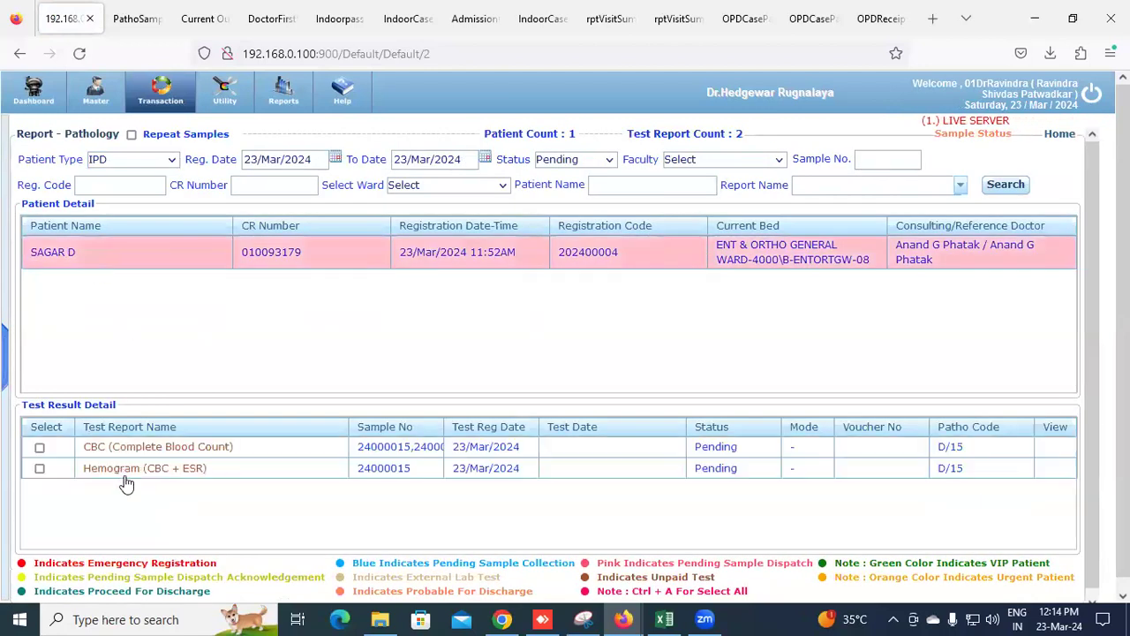
{"action": "left_click", "coordinate": [123, 452]}
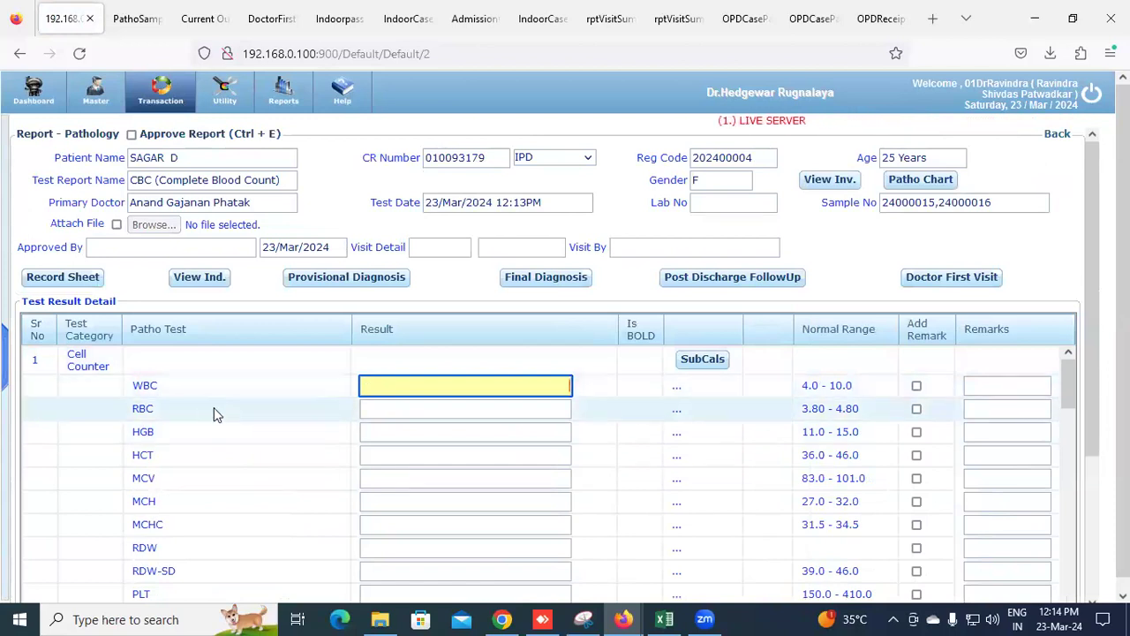
Enter CBC results WBC 5, HGB 10, HCT 44 and MCV 85.5
{"action": "left_click", "coordinate": [825, 385]}
{"action": "left_click_drag", "start_coordinate": [802, 385], "coordinate": [856, 385]}
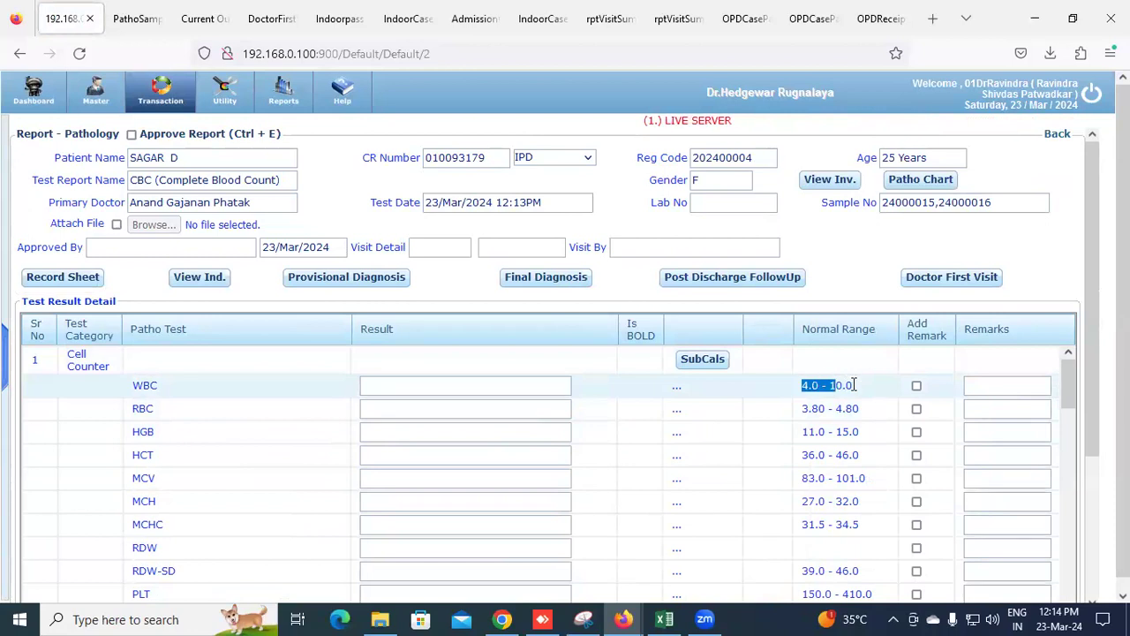
{"action": "left_click", "coordinate": [432, 386]}
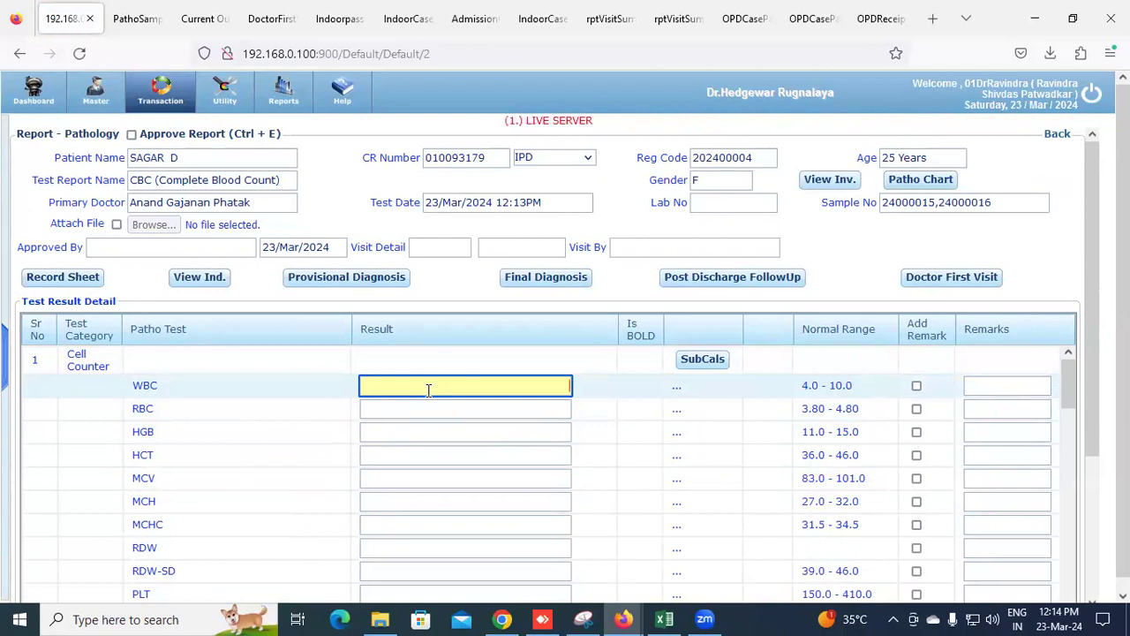
{"action": "type", "text": "5"}
{"action": "key", "text": "Tab"}
{"action": "left_click", "coordinate": [502, 410]}
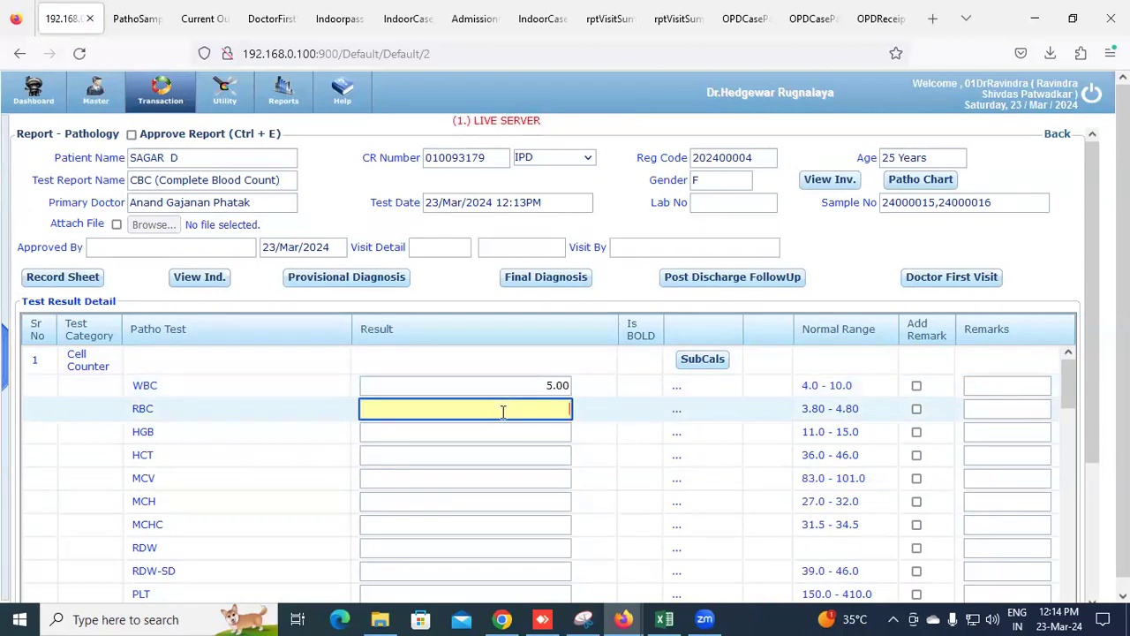
{"action": "key", "text": "Tab"}
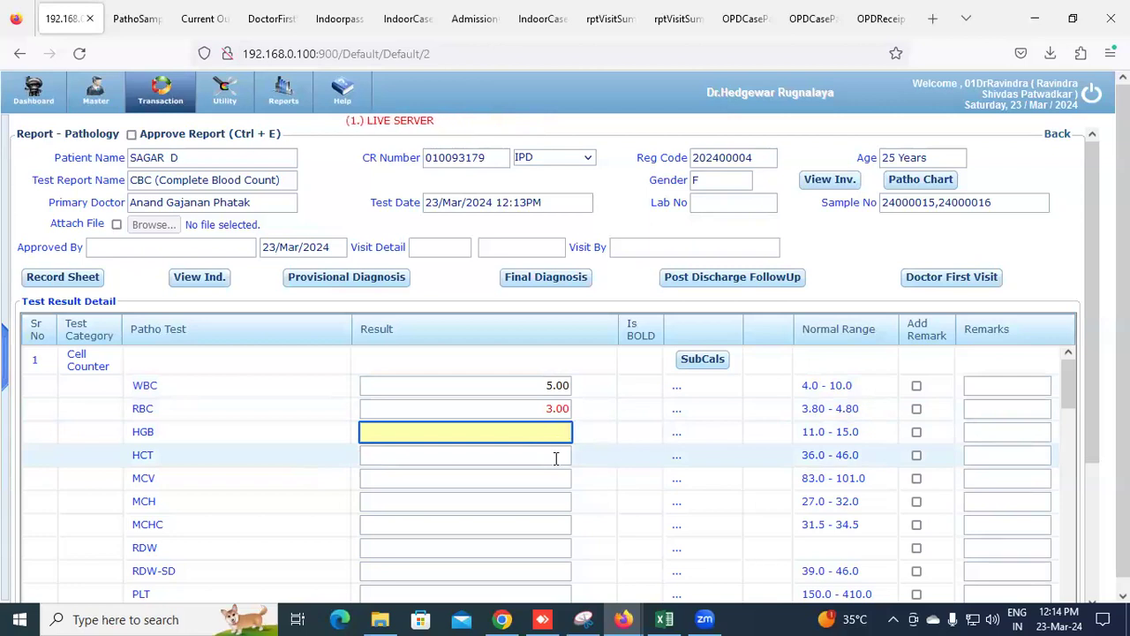
{"action": "type", "text": "10"}
{"action": "key", "text": "Tab"}
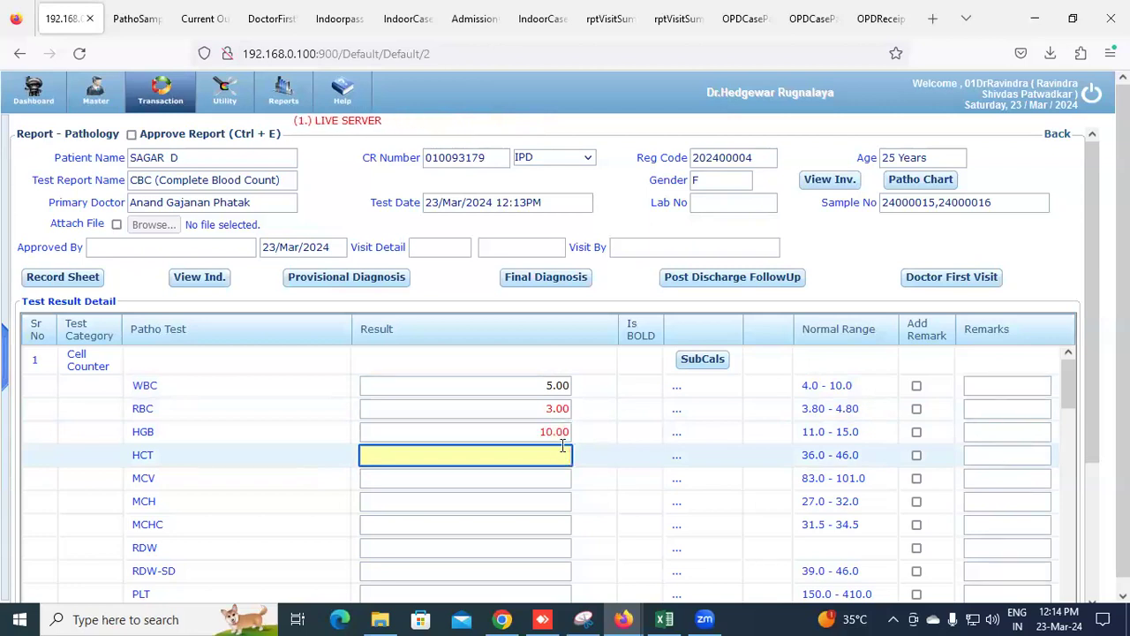
{"action": "type", "text": "44"}
{"action": "left_click", "coordinate": [553, 478]}
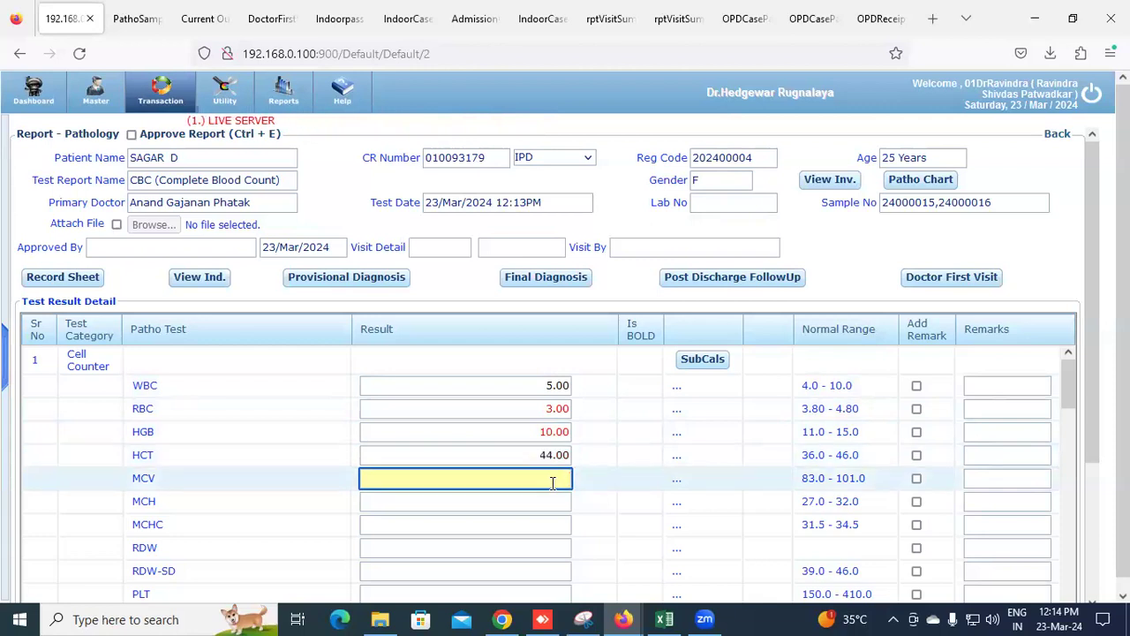
{"action": "type", "text": "85.5"}
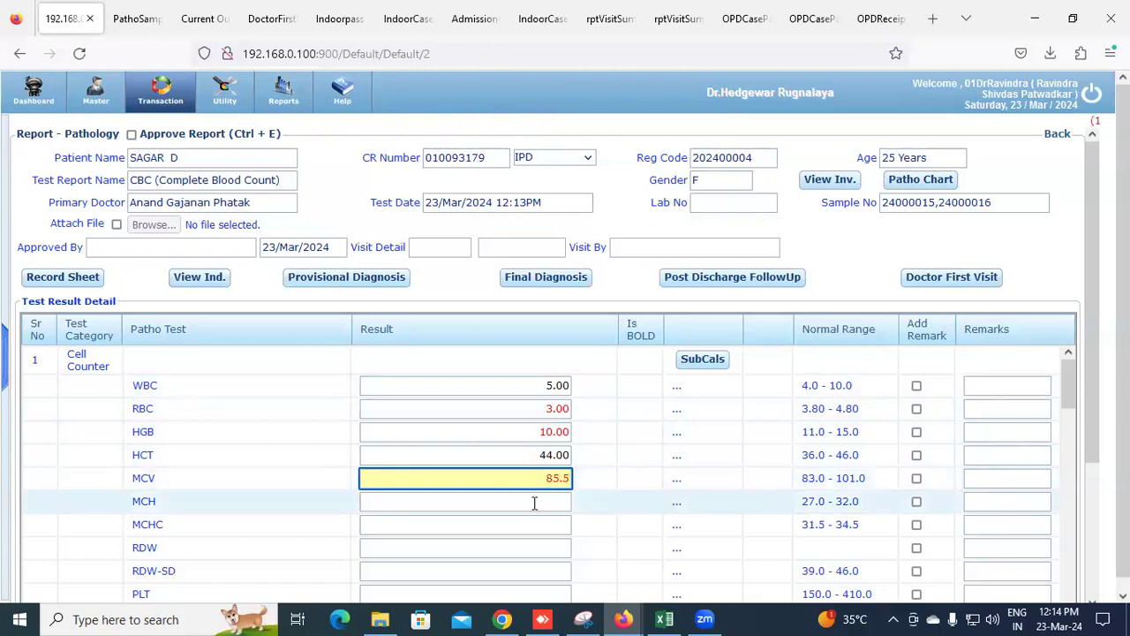
Enter PLT 175, RBC's Morphology '.', and MCH 28, then save the CBC results
{"action": "left_click", "coordinate": [535, 502]}
{"action": "scroll", "coordinate": [492, 524], "scroll_direction": "down", "scroll_amount": 1}
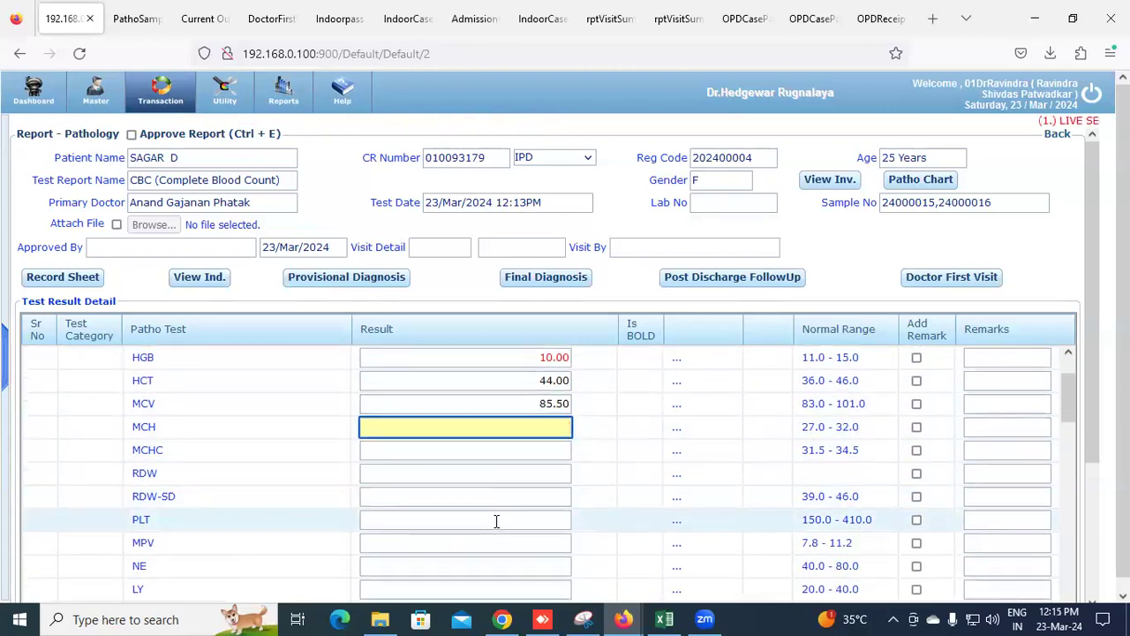
{"action": "scroll", "coordinate": [496, 521], "scroll_direction": "up", "scroll_amount": 1}
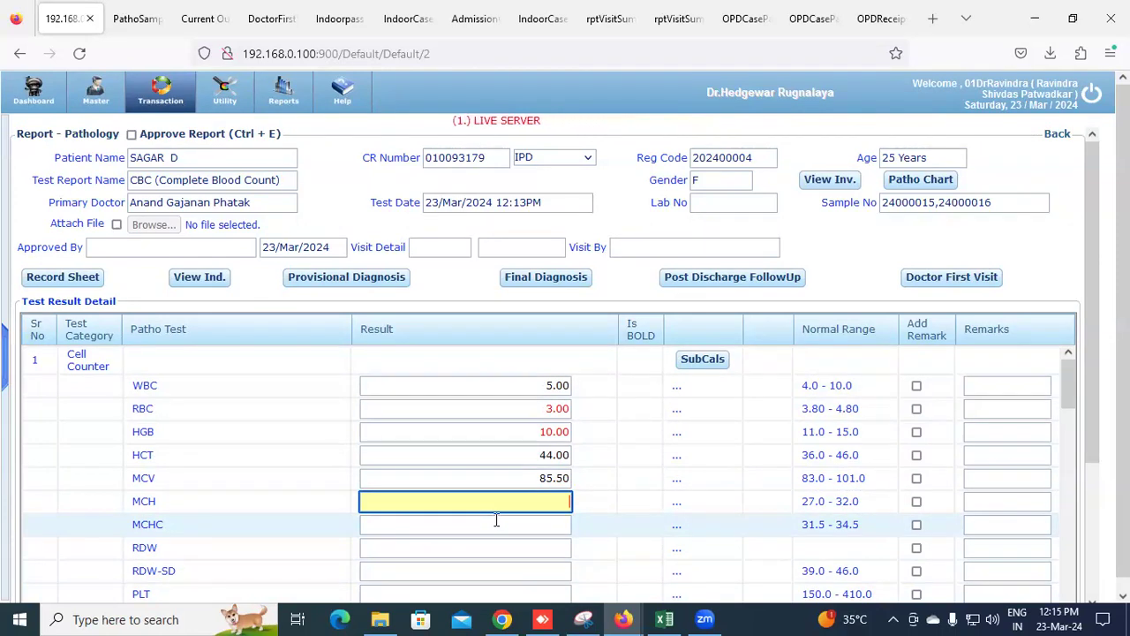
{"action": "scroll", "coordinate": [496, 521], "scroll_direction": "down", "scroll_amount": 1}
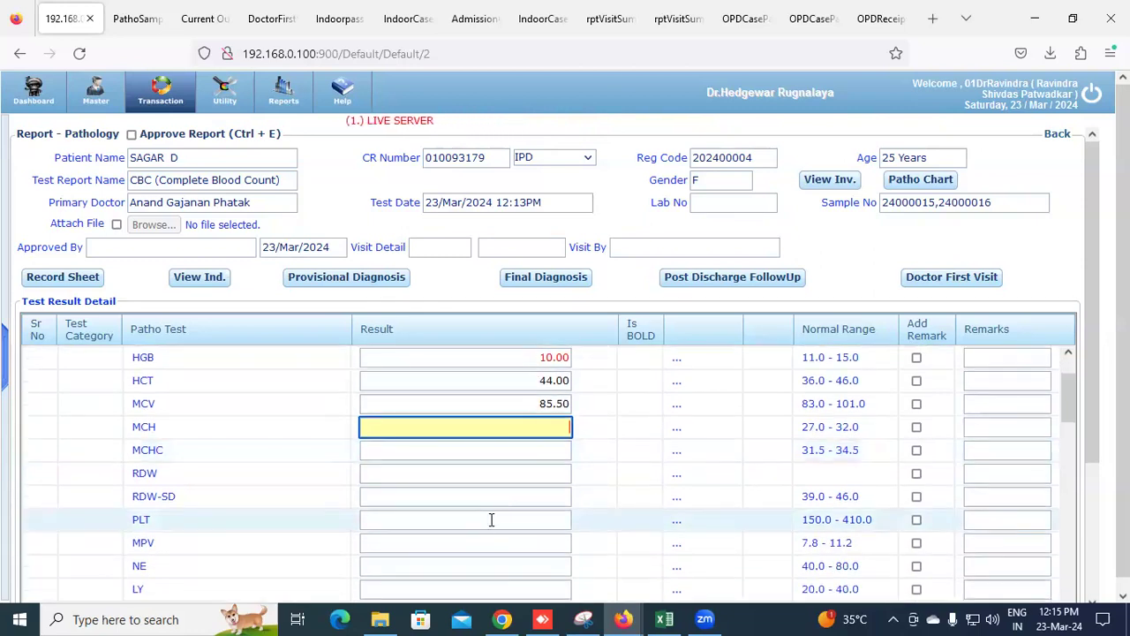
{"action": "left_click", "coordinate": [491, 519]}
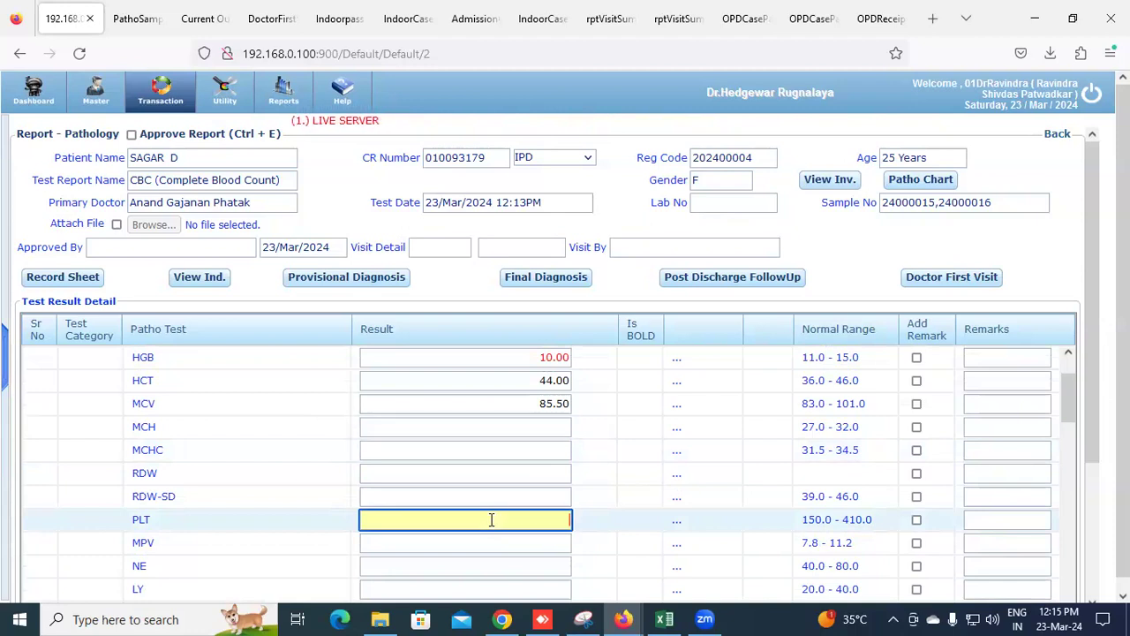
{"action": "type", "text": "175"}
{"action": "key", "text": "Tab"}
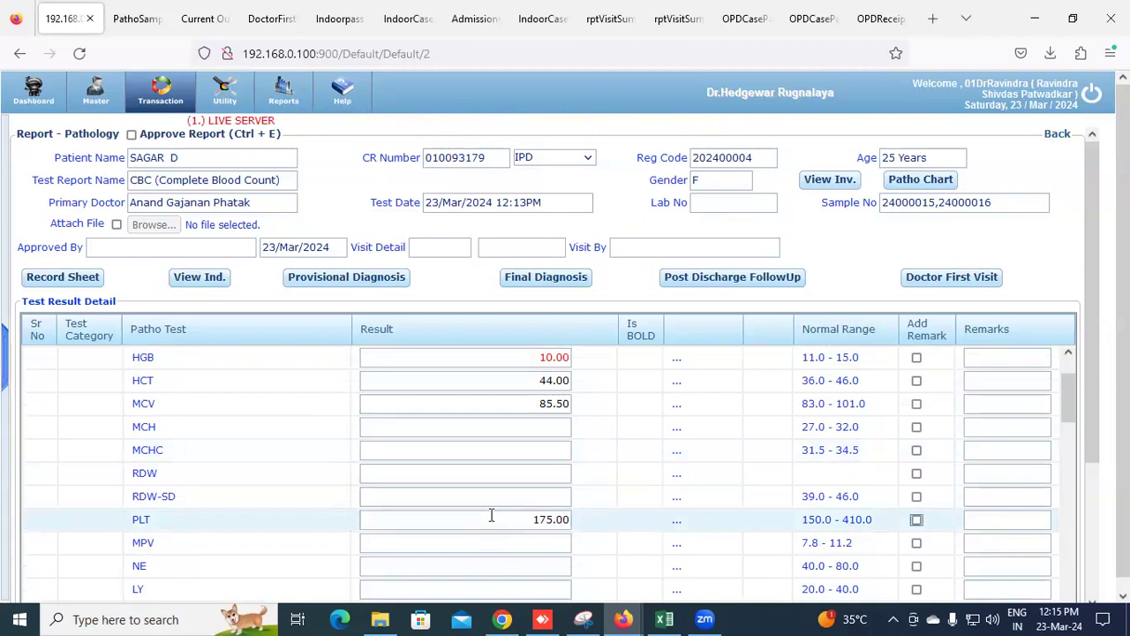
{"action": "scroll", "coordinate": [492, 516], "scroll_direction": "down", "scroll_amount": 3}
{"action": "scroll", "coordinate": [493, 512], "scroll_direction": "down", "scroll_amount": 5}
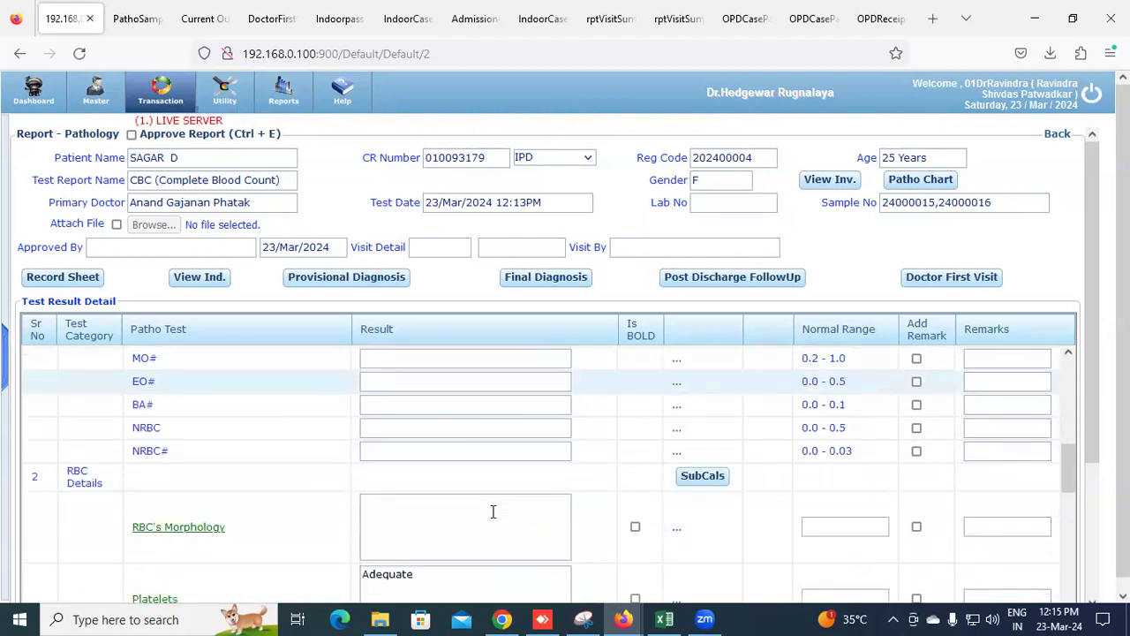
{"action": "scroll", "coordinate": [476, 507], "scroll_direction": "down", "scroll_amount": 1}
{"action": "left_click", "coordinate": [199, 451]}
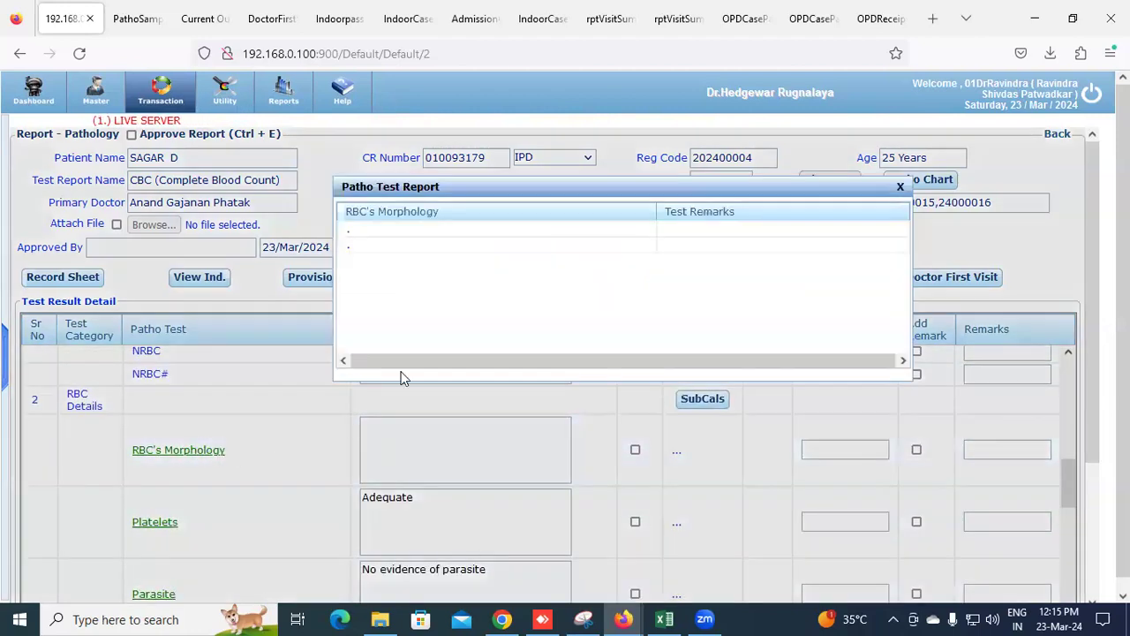
{"action": "left_click", "coordinate": [395, 247]}
{"action": "left_click", "coordinate": [517, 512]}
{"action": "scroll", "coordinate": [530, 501], "scroll_direction": "down", "scroll_amount": 2}
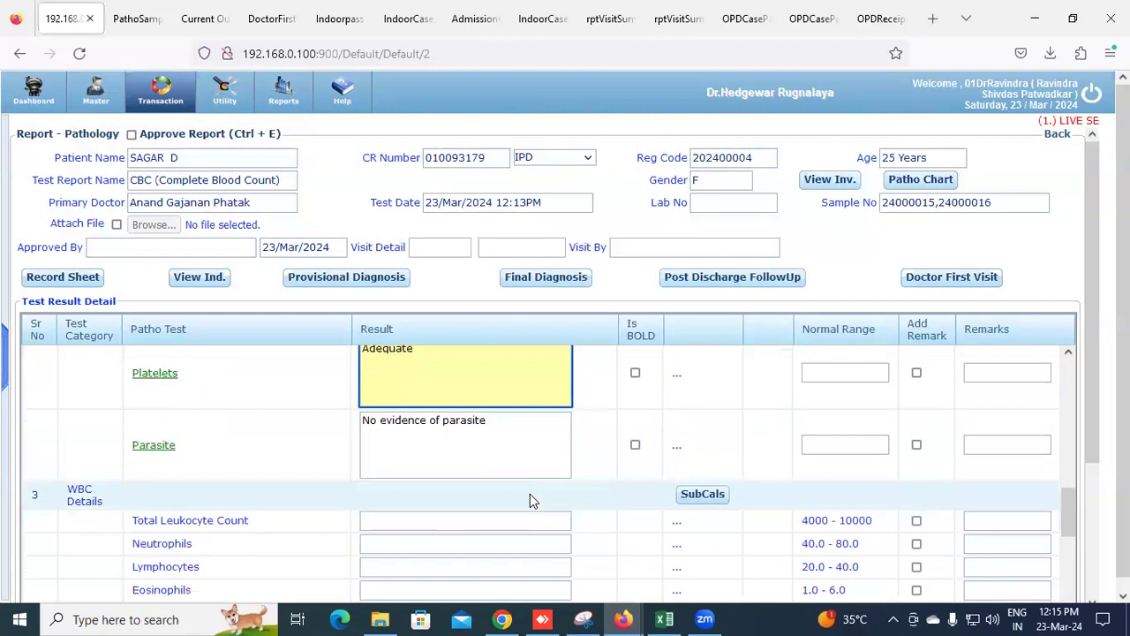
{"action": "scroll", "coordinate": [529, 499], "scroll_direction": "down", "scroll_amount": 2}
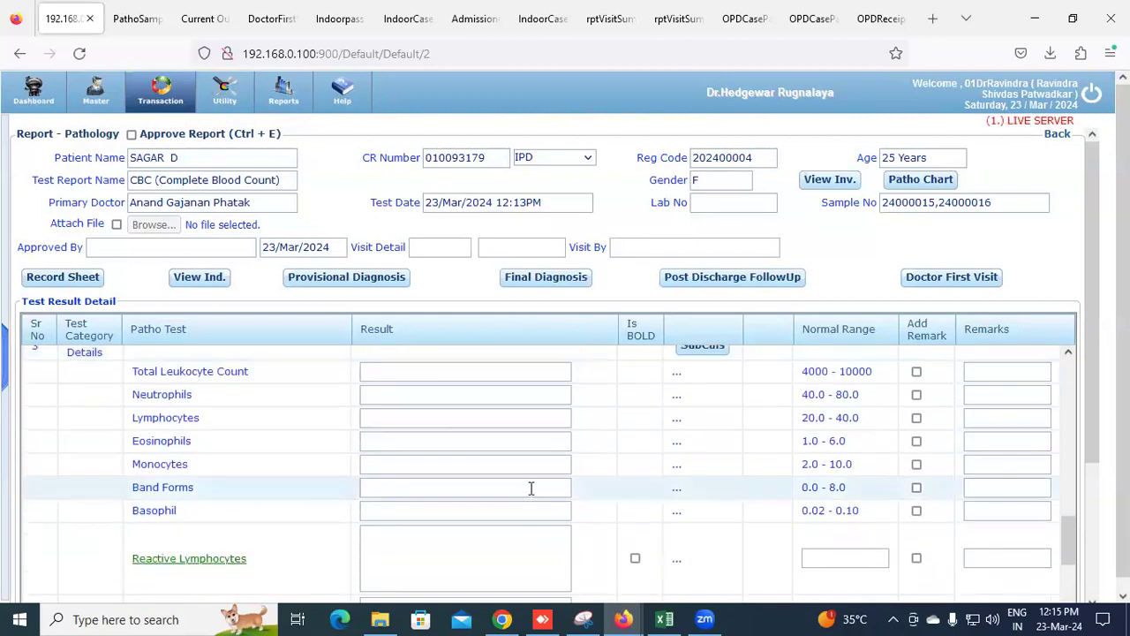
{"action": "scroll", "coordinate": [531, 488], "scroll_direction": "up", "scroll_amount": 10}
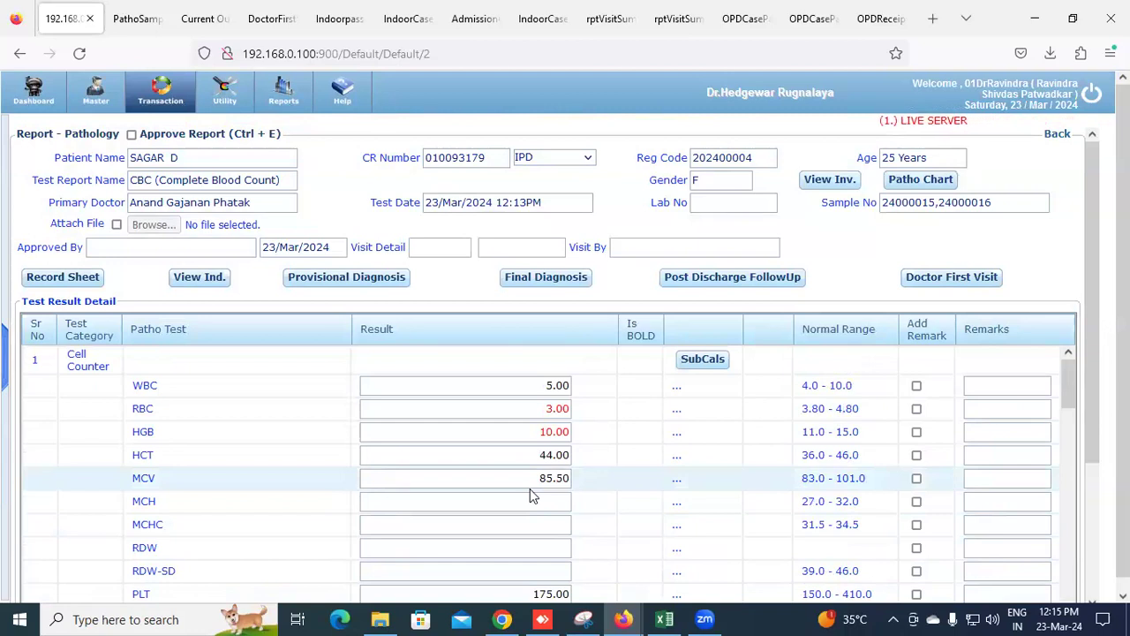
{"action": "left_click", "coordinate": [531, 501]}
{"action": "type", "text": "28"}
{"action": "scroll", "coordinate": [335, 522], "scroll_direction": "down", "scroll_amount": 15}
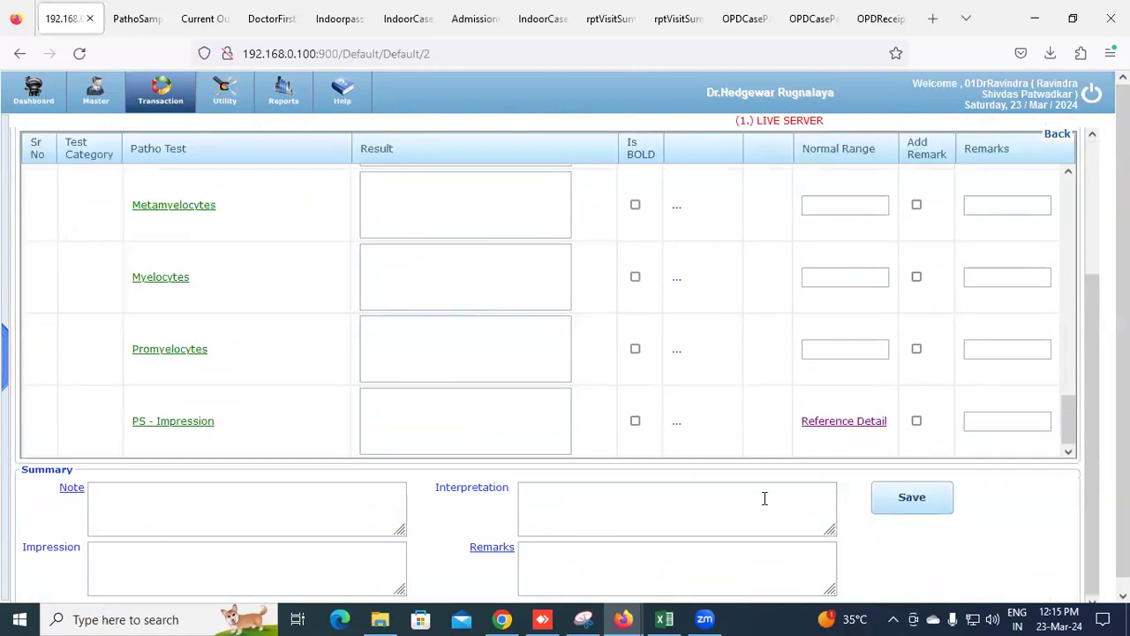
{"action": "left_click", "coordinate": [894, 510]}
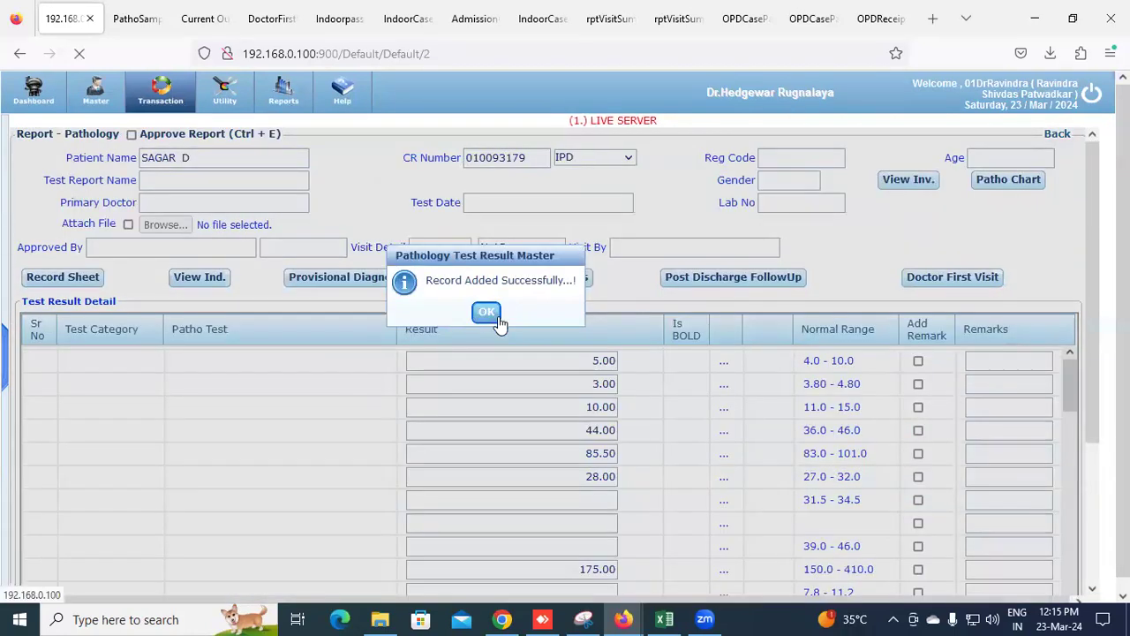
{"action": "left_click", "coordinate": [485, 314]}
Filter tests to UnApproved and print the CBC report
{"action": "left_click", "coordinate": [567, 164]}
{"action": "left_click", "coordinate": [565, 200]}
{"action": "left_click", "coordinate": [1006, 184]}
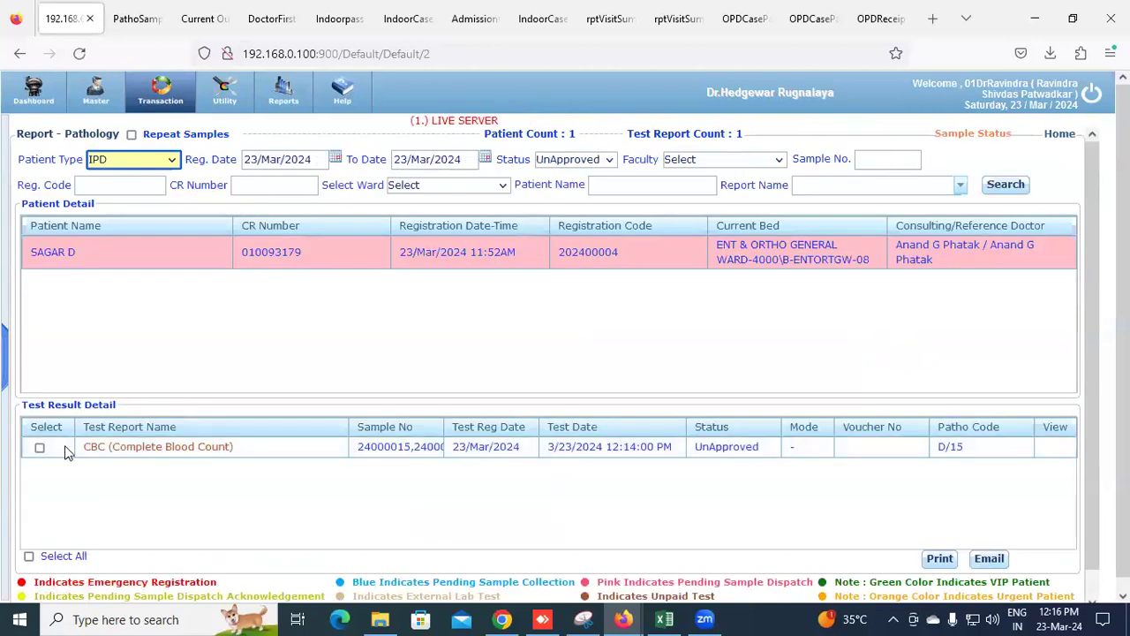
{"action": "left_click", "coordinate": [39, 447]}
{"action": "left_click", "coordinate": [939, 559]}
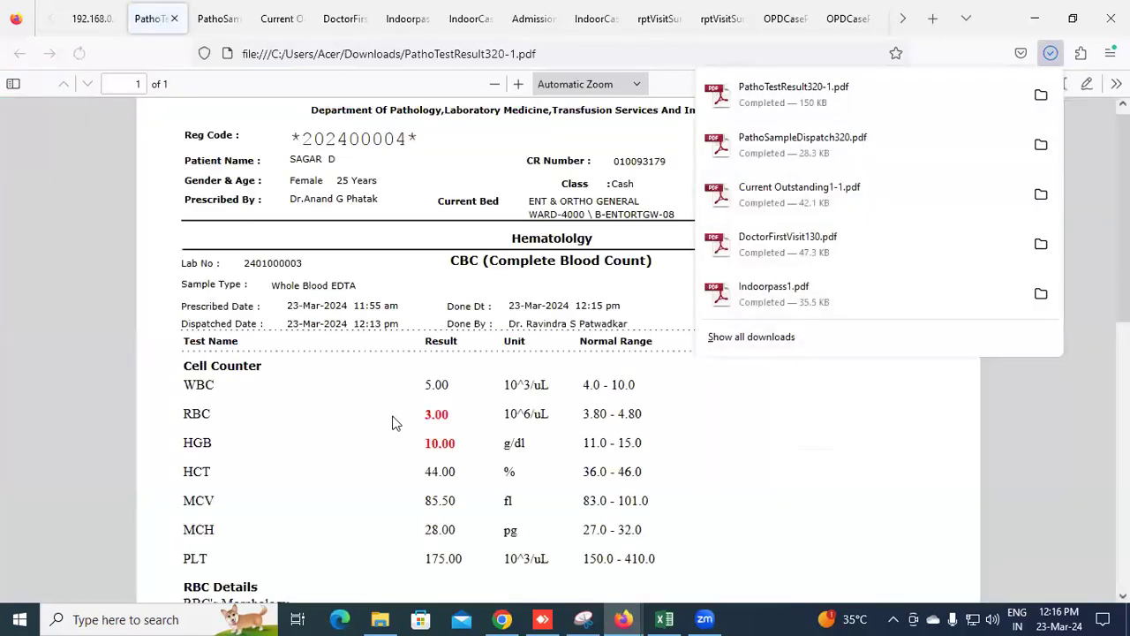
Review the CBC report PDF, checking the HGB normal range 11.0 - 15.0, then return to the hospital system
{"action": "left_click", "coordinate": [405, 410]}
{"action": "scroll", "coordinate": [447, 391], "scroll_direction": "down", "scroll_amount": 2}
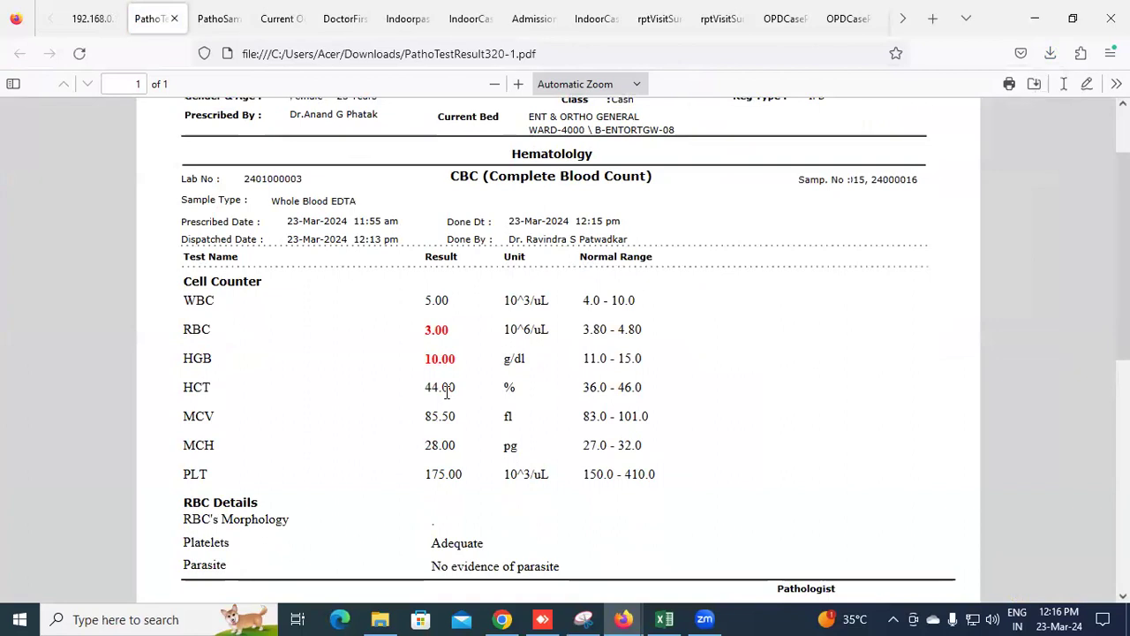
{"action": "scroll", "coordinate": [447, 391], "scroll_direction": "down", "scroll_amount": 4}
{"action": "scroll", "coordinate": [447, 392], "scroll_direction": "up", "scroll_amount": 2}
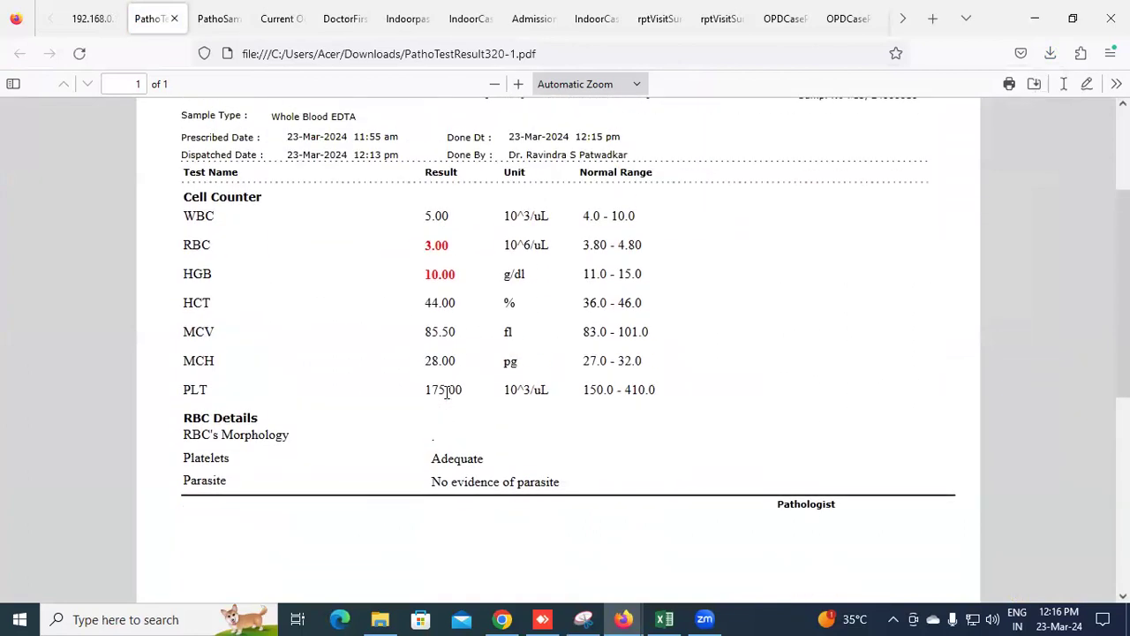
{"action": "scroll", "coordinate": [447, 393], "scroll_direction": "up", "scroll_amount": 2}
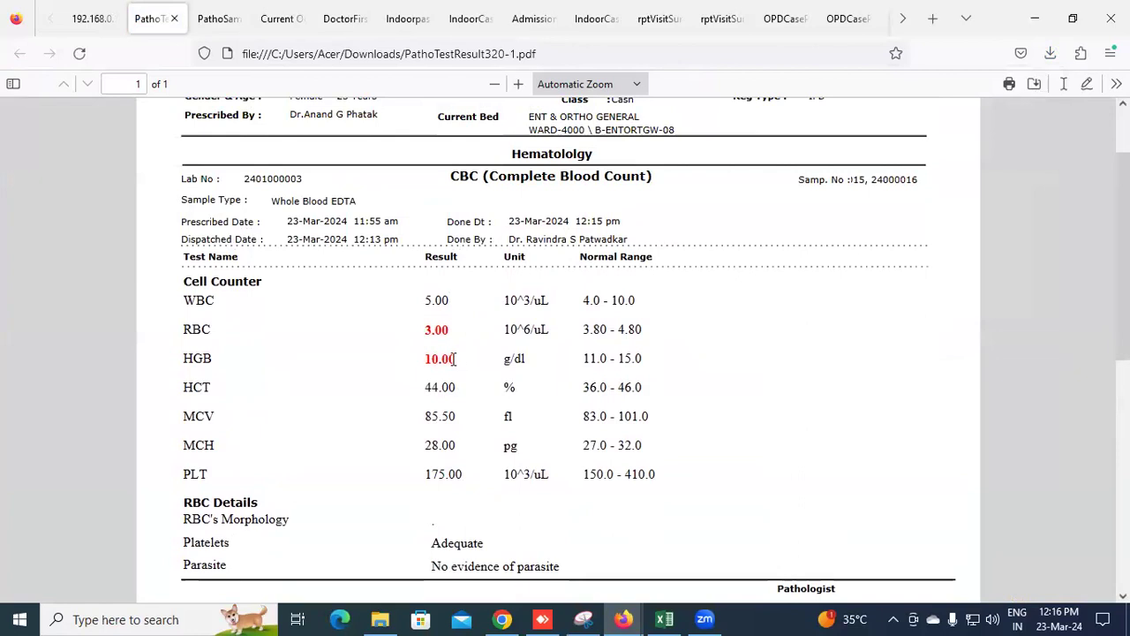
{"action": "left_click", "coordinate": [89, 19]}
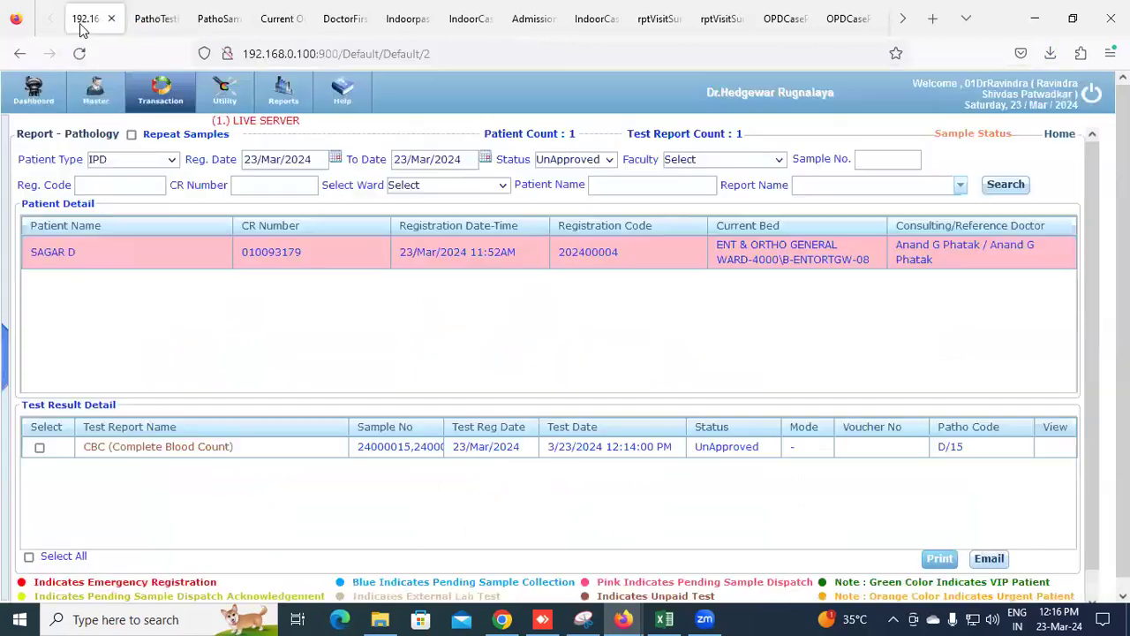
{"action": "left_click", "coordinate": [155, 19]}
{"action": "scroll", "coordinate": [426, 268], "scroll_direction": "down", "scroll_amount": 2}
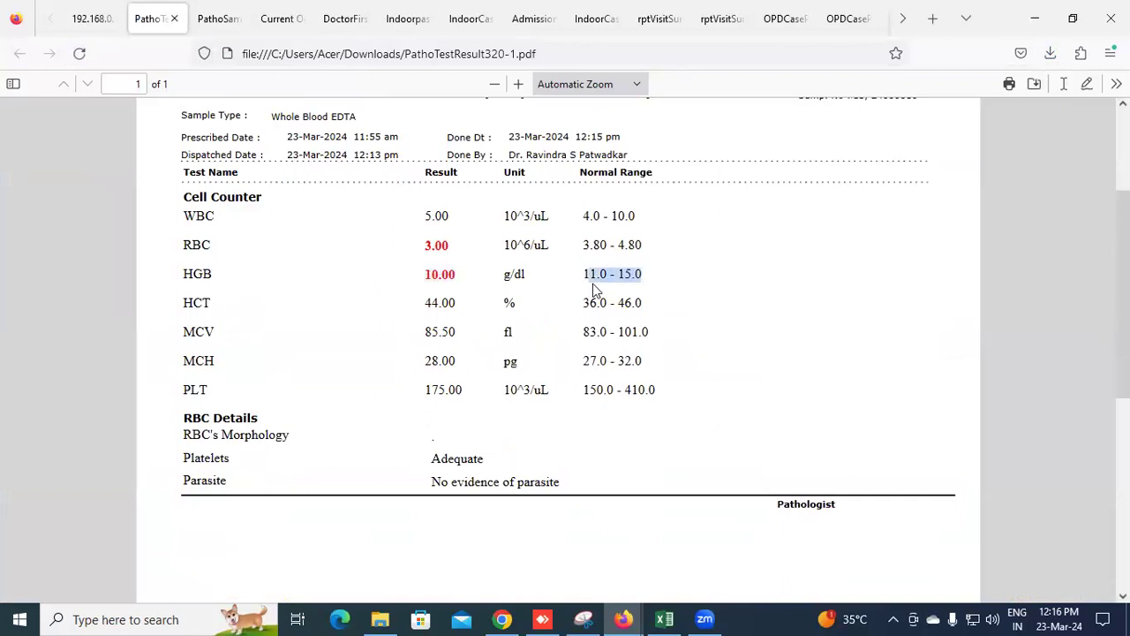
{"action": "left_click_drag", "start_coordinate": [424, 278], "coordinate": [466, 308]}
{"action": "left_click", "coordinate": [471, 315]}
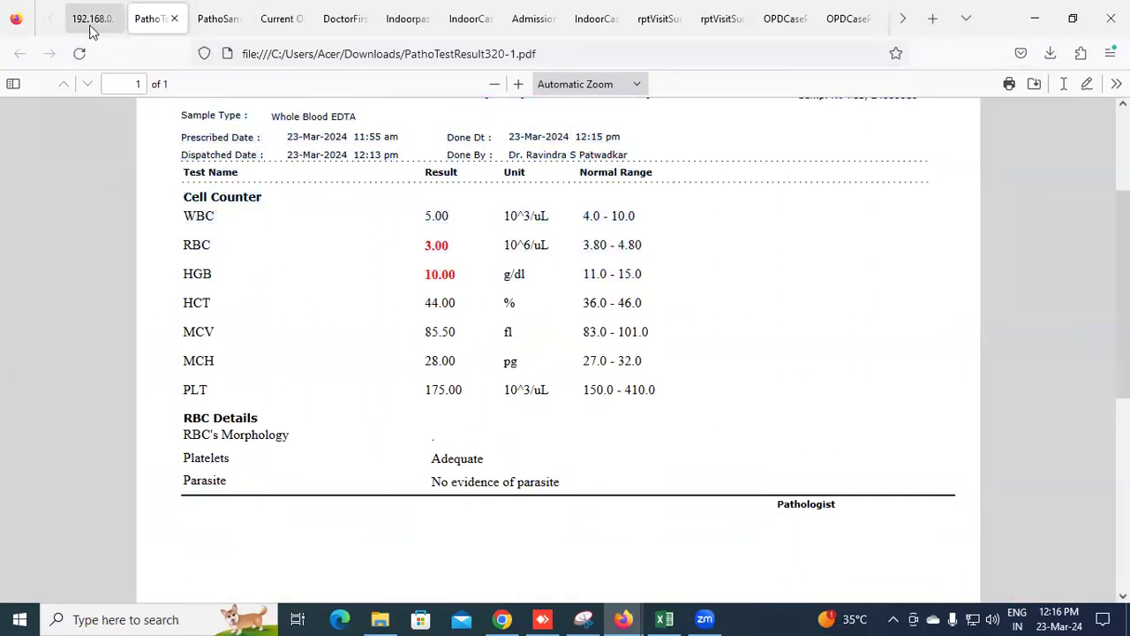
{"action": "key", "text": "ctrl+Page_Up"}
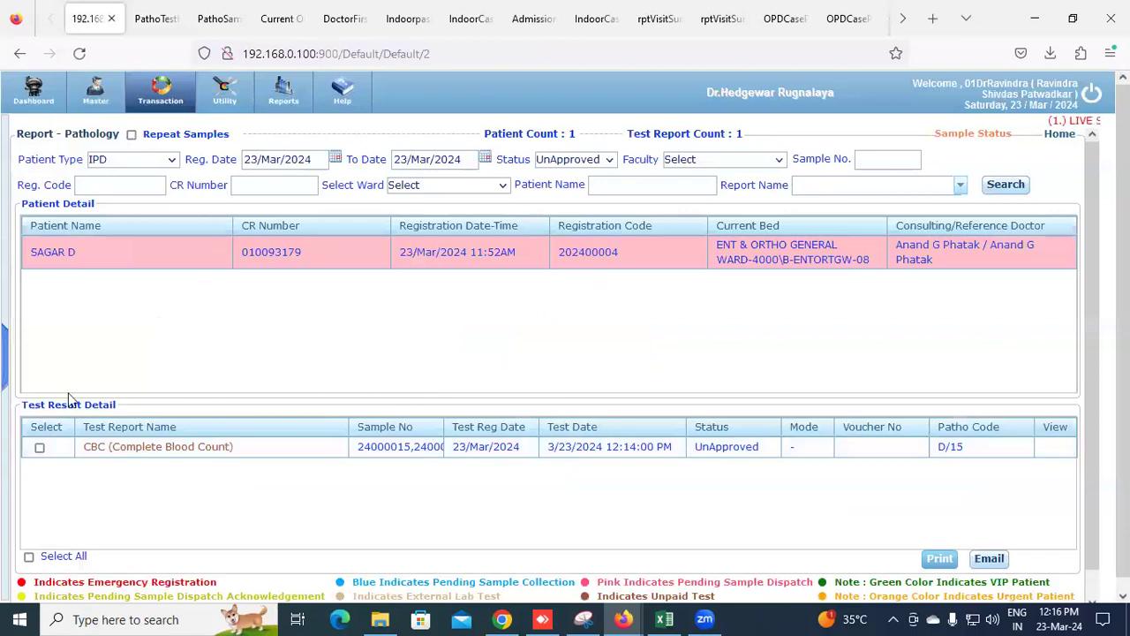
In Pathology Send For Approval, list IPD samples and try saving the ticked CBC sample
{"action": "left_click", "coordinate": [170, 110]}
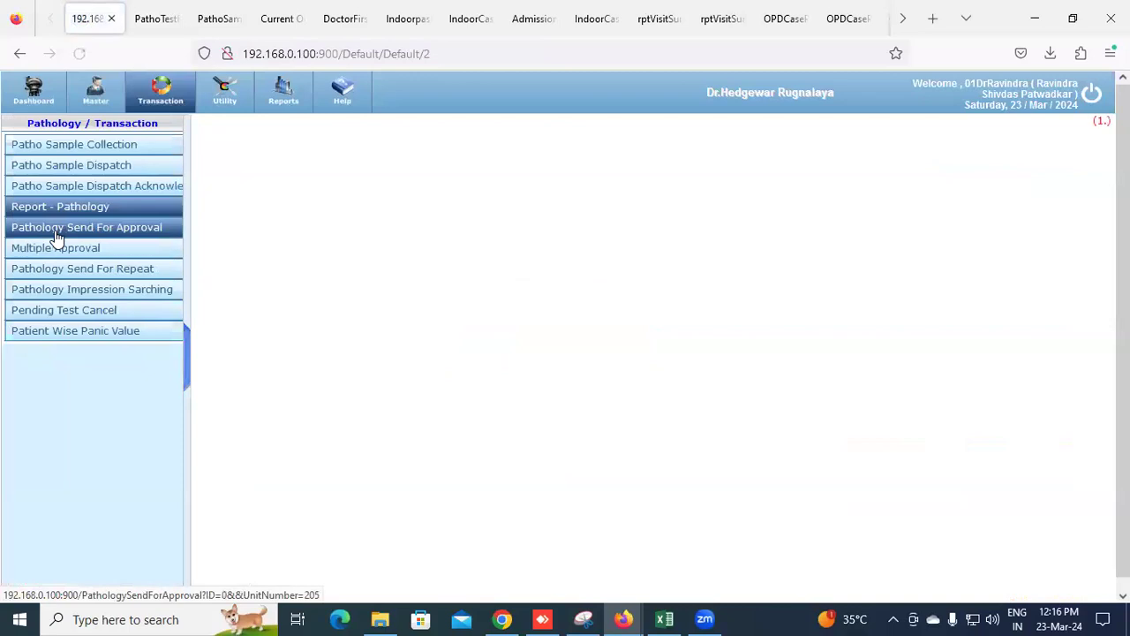
{"action": "left_click", "coordinate": [54, 232]}
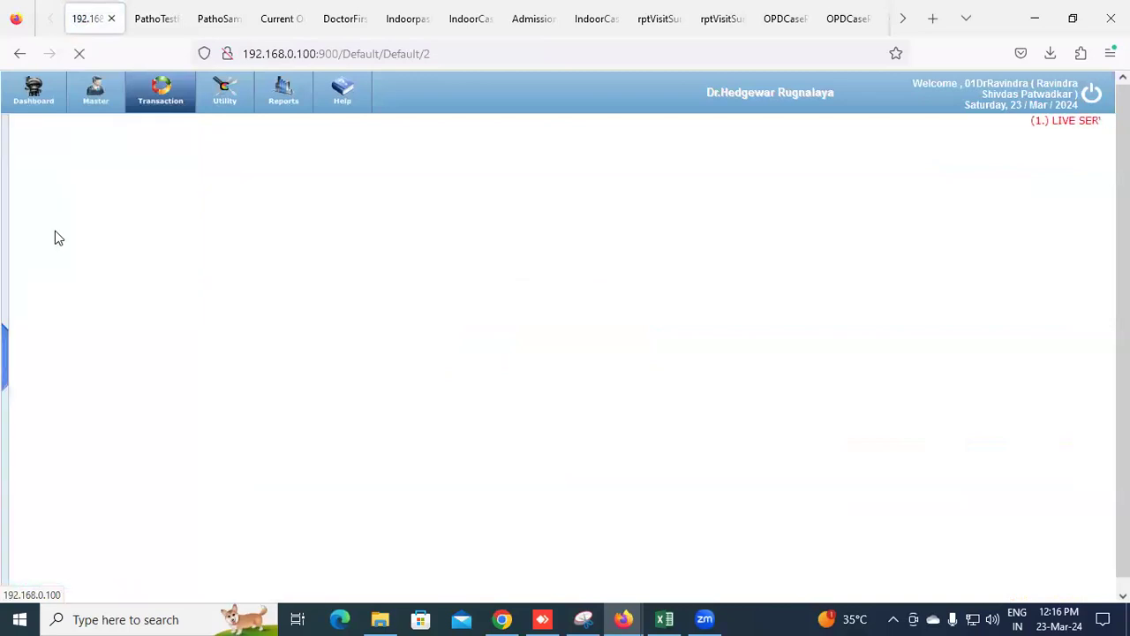
{"action": "left_click", "coordinate": [147, 181]}
{"action": "left_click", "coordinate": [152, 158]}
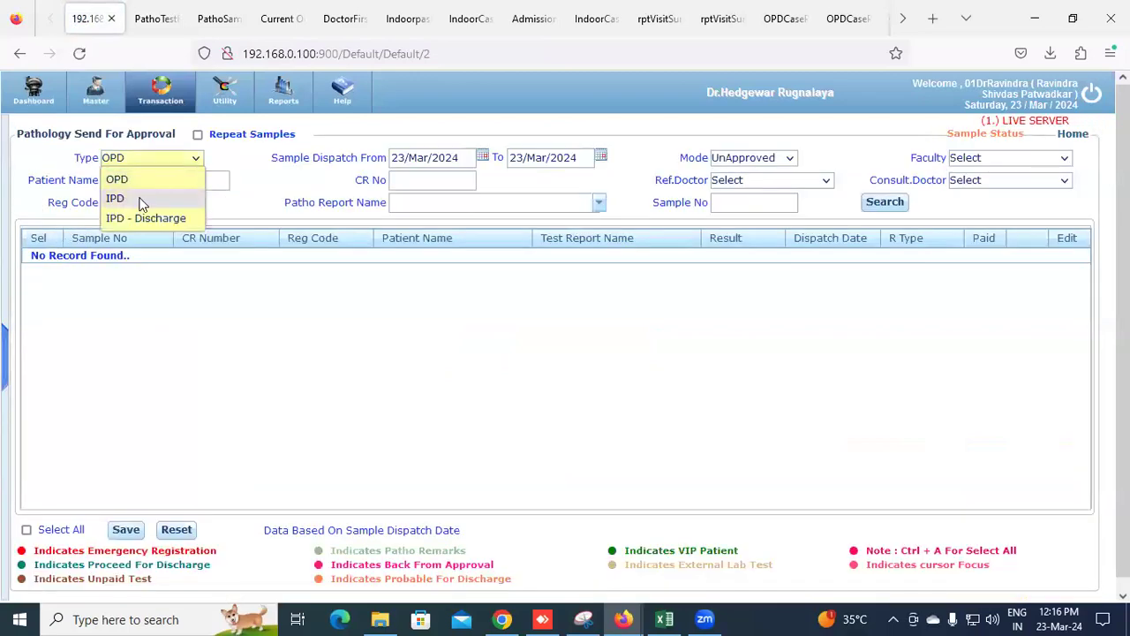
{"action": "left_click", "coordinate": [140, 196]}
{"action": "left_click", "coordinate": [1045, 207]}
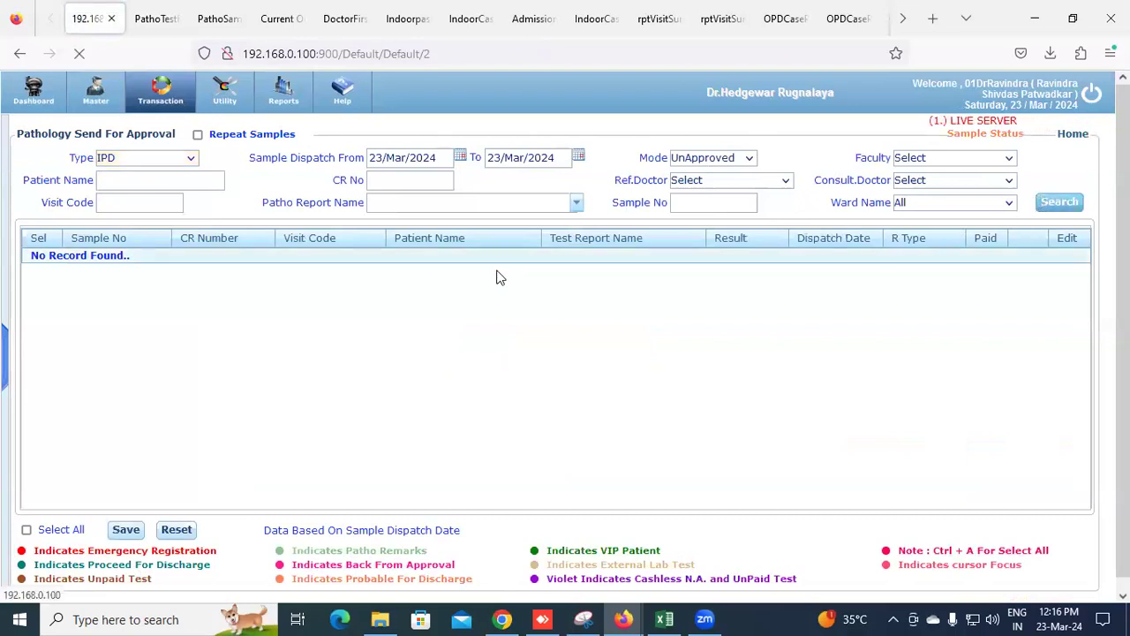
{"action": "left_click", "coordinate": [1062, 203]}
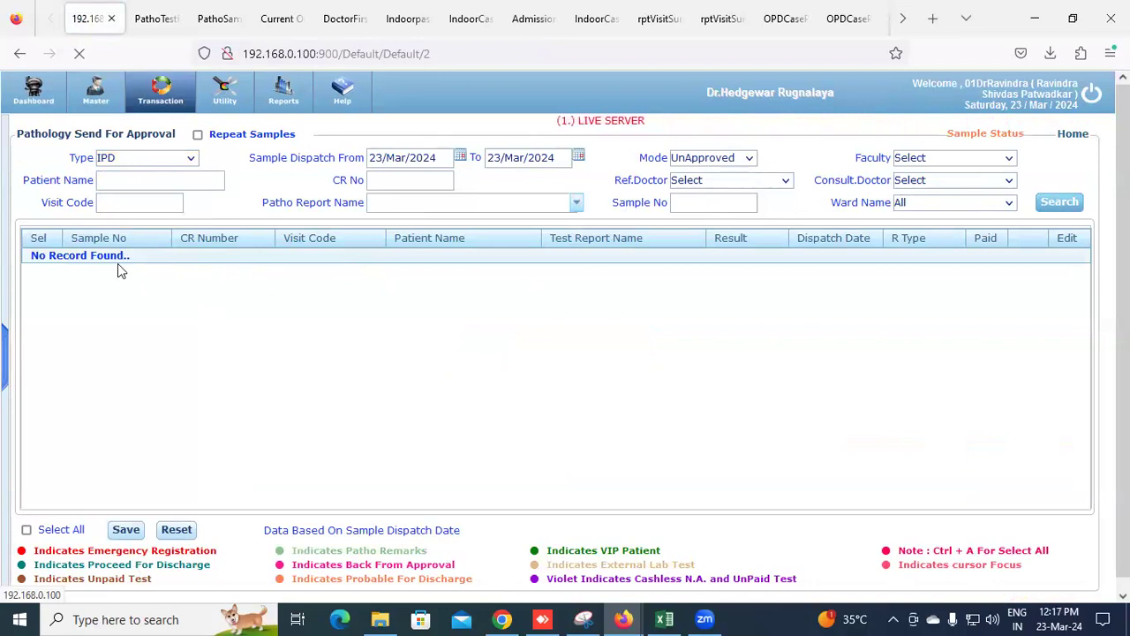
{"action": "left_click", "coordinate": [37, 262]}
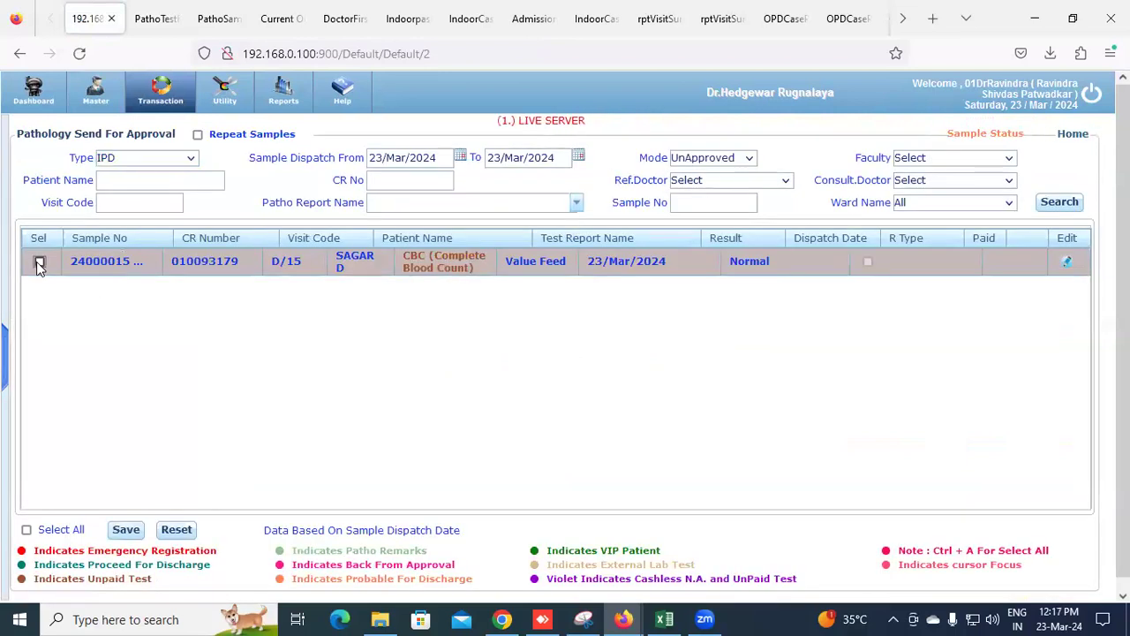
{"action": "left_click", "coordinate": [124, 531]}
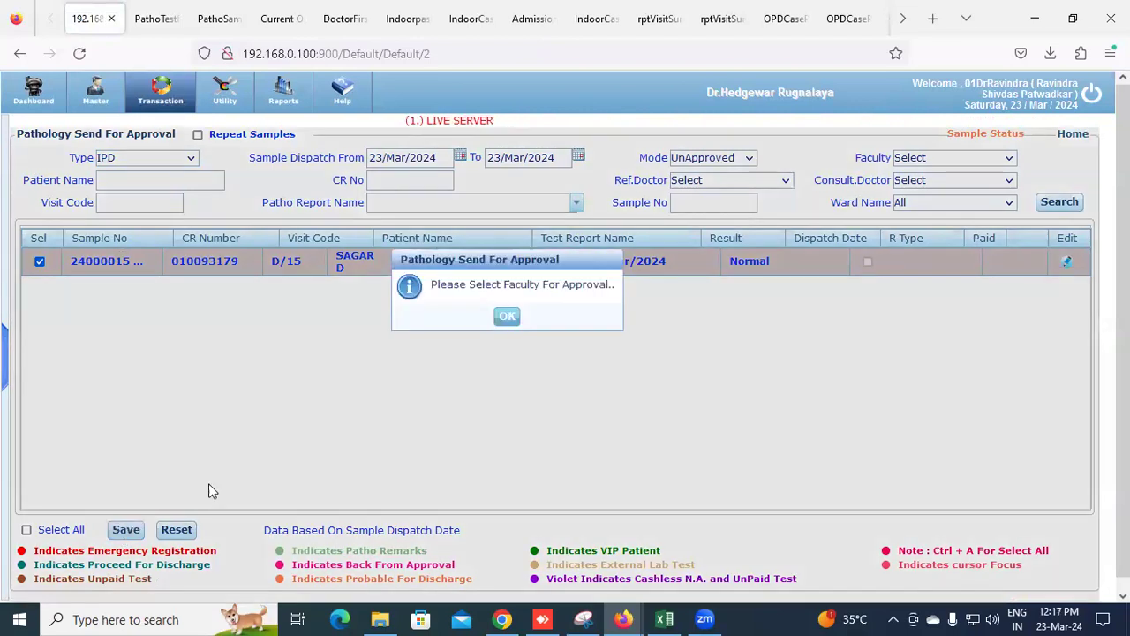
Set the faculty to Biochemistry and save the CBC sample for approval
{"action": "left_click", "coordinate": [509, 319]}
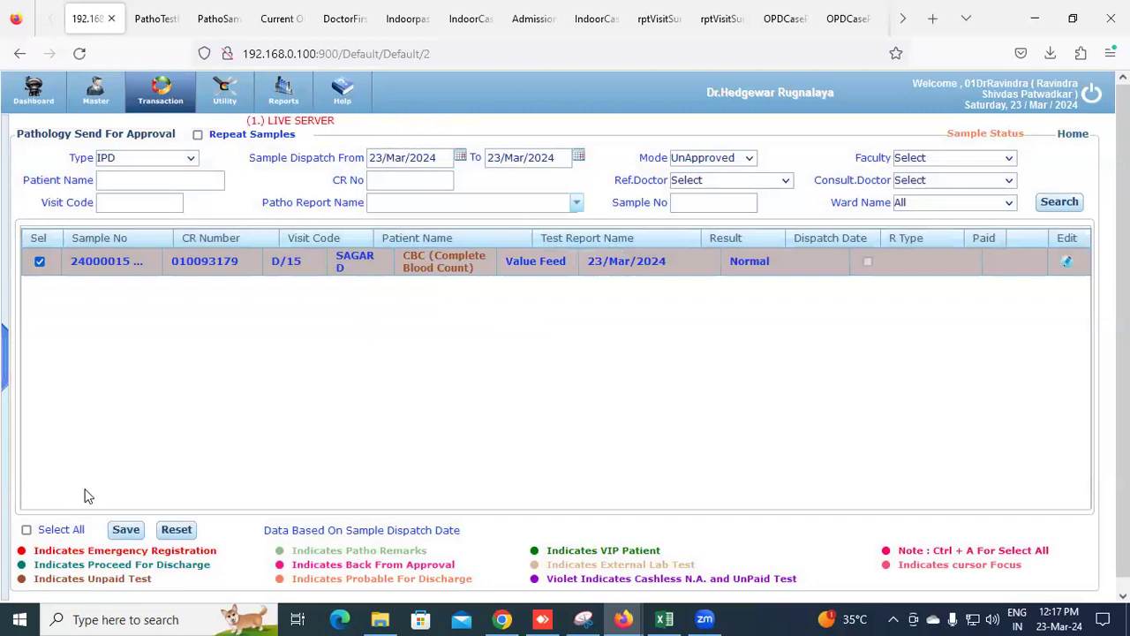
{"action": "left_click", "coordinate": [922, 159]}
{"action": "left_click", "coordinate": [924, 200]}
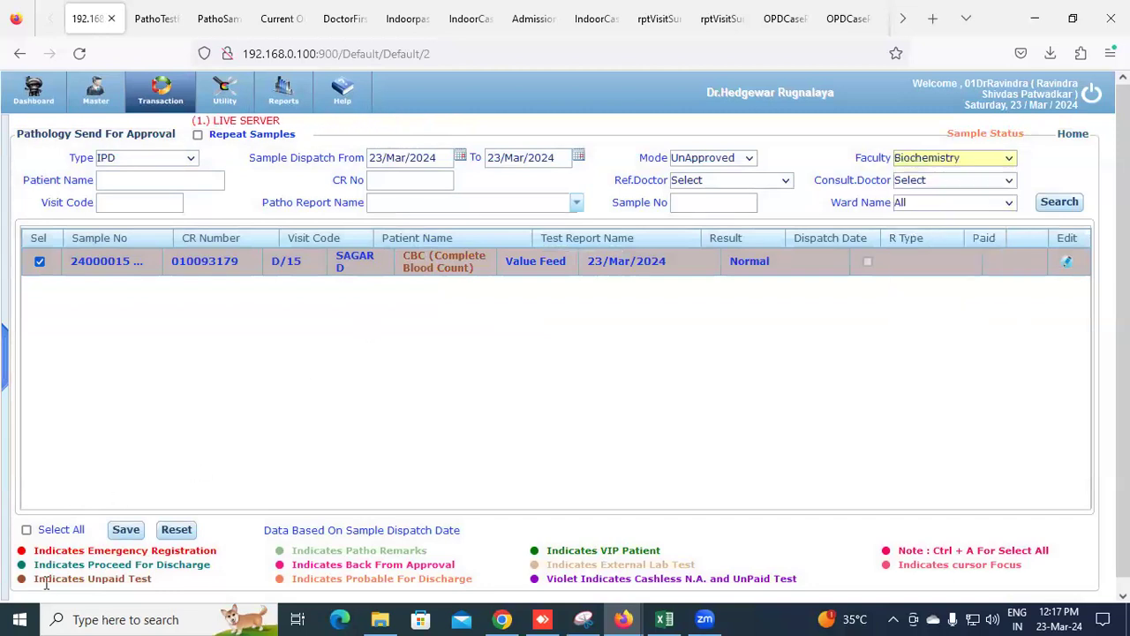
{"action": "left_click", "coordinate": [126, 533]}
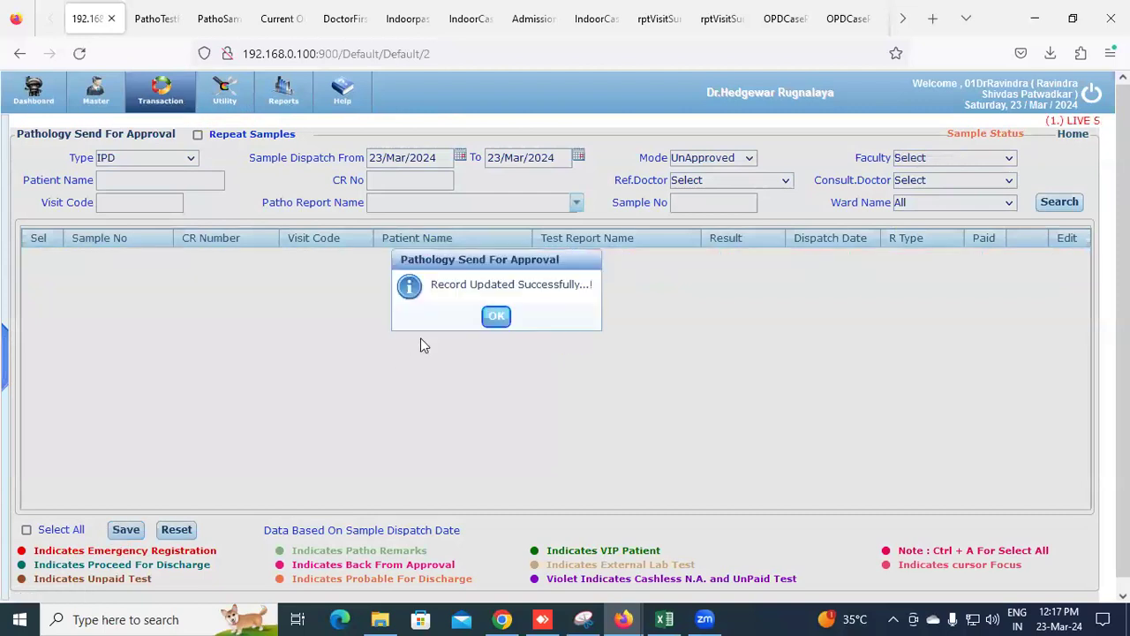
{"action": "left_click", "coordinate": [487, 323]}
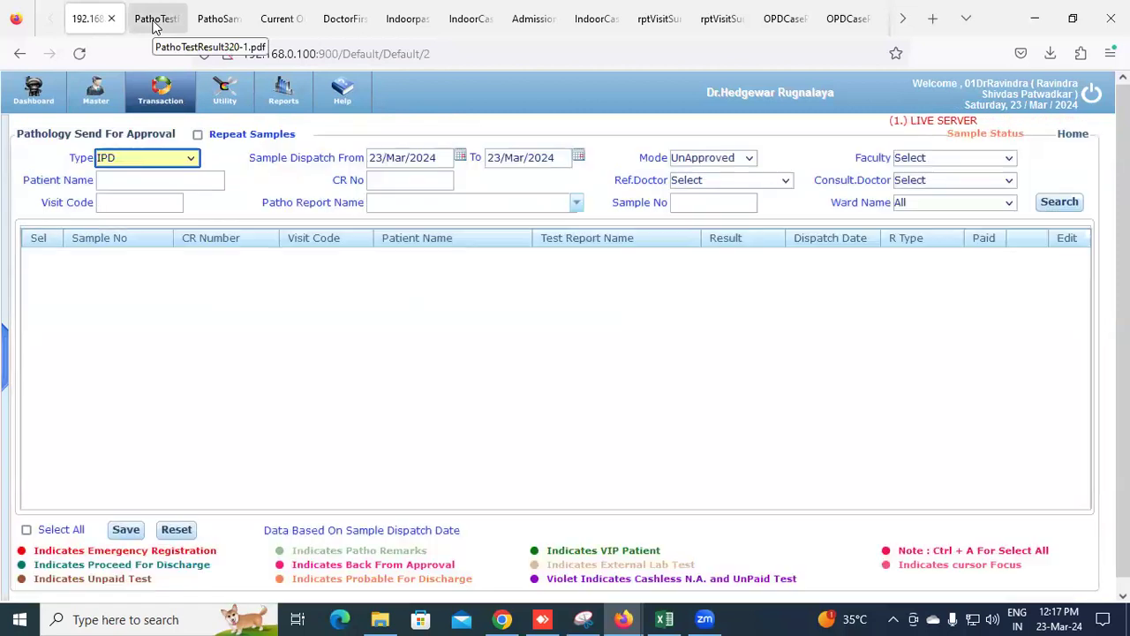
{"action": "left_click", "coordinate": [156, 19]}
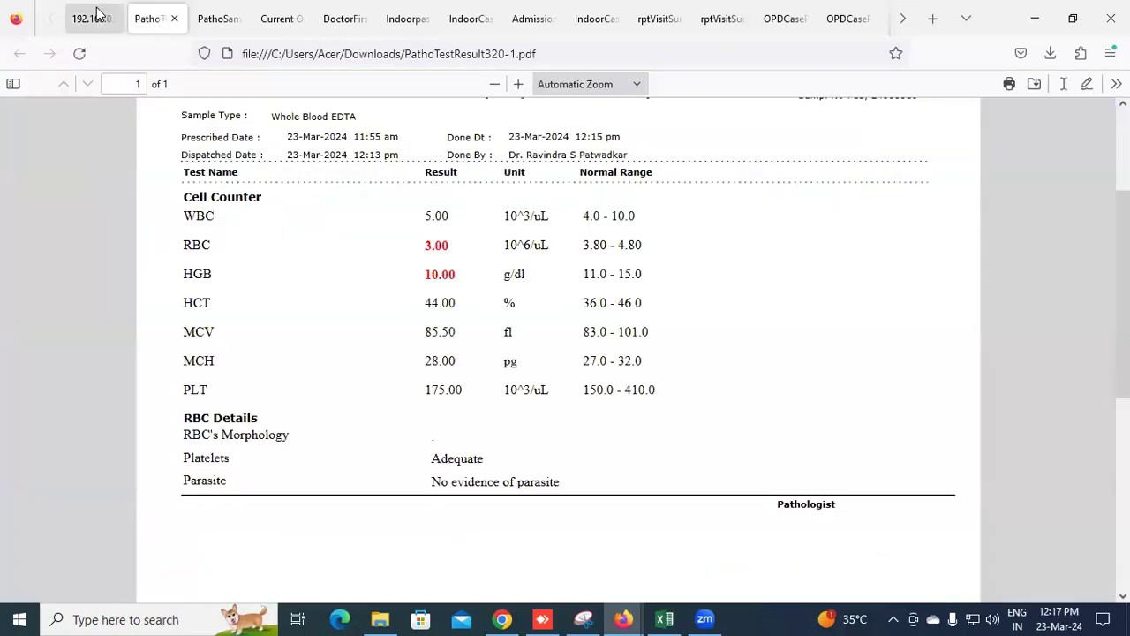
{"action": "left_click", "coordinate": [97, 14]}
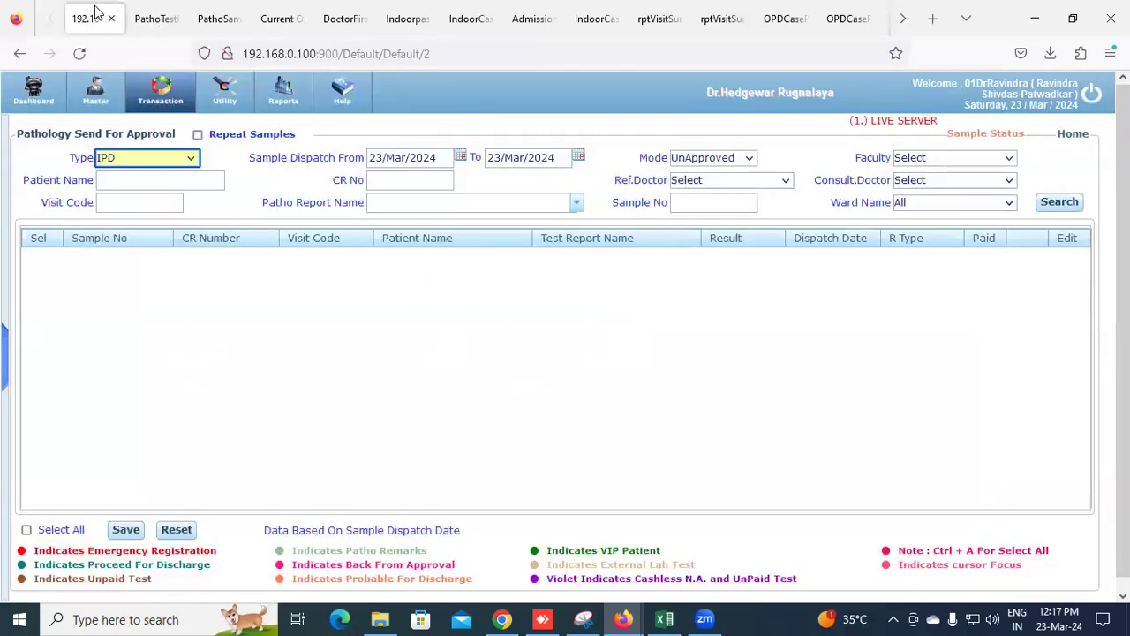
{"action": "left_click", "coordinate": [39, 104]}
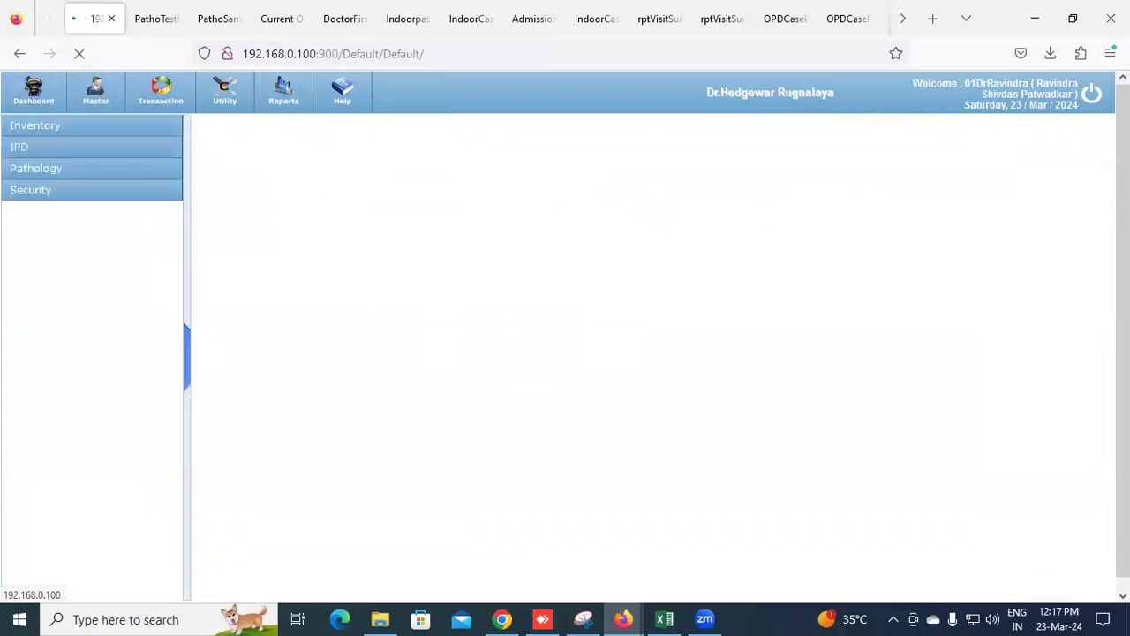
Log out, log back in with the edited user name, and open the Reception reports
{"action": "left_click", "coordinate": [1092, 97]}
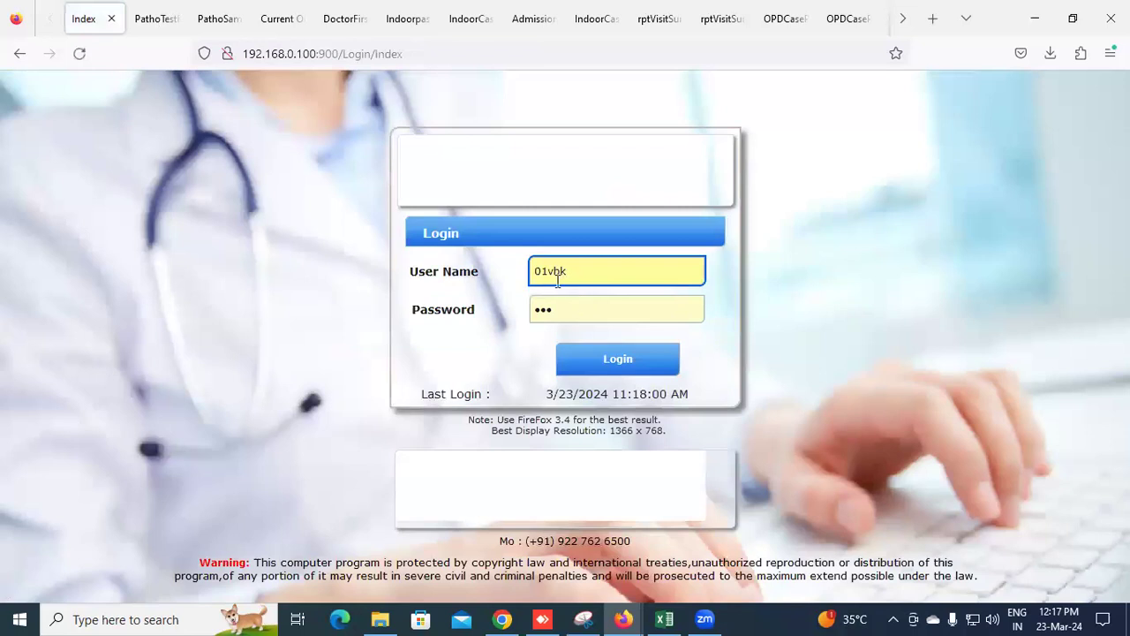
{"action": "left_click_drag", "start_coordinate": [550, 276], "coordinate": [589, 271]}
{"action": "type", "text": "P"}
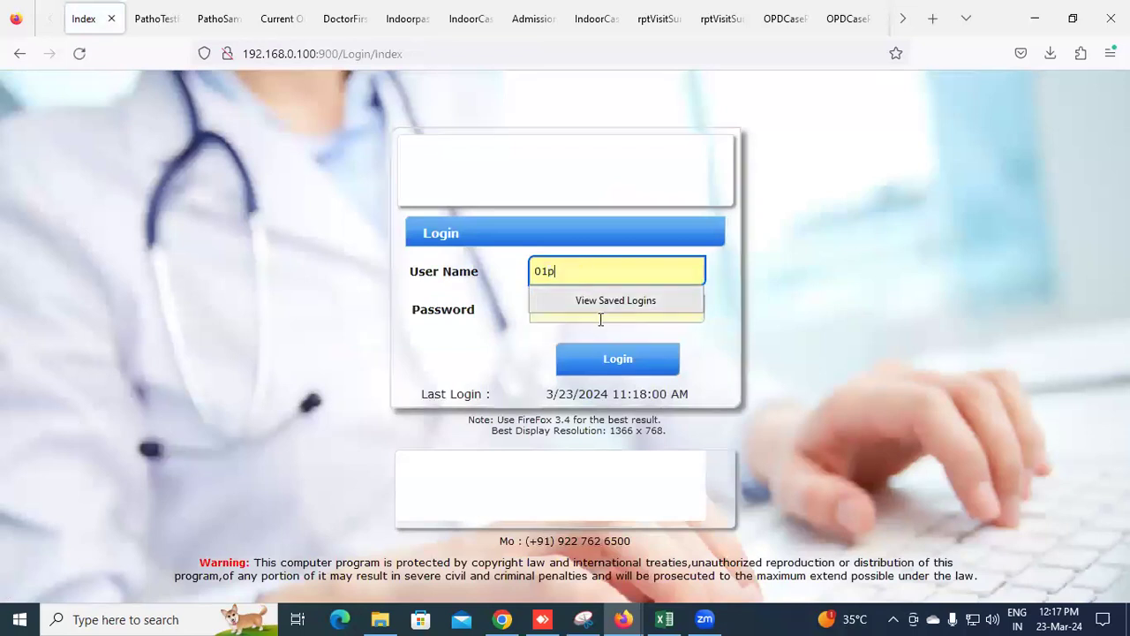
{"action": "left_click", "coordinate": [602, 355]}
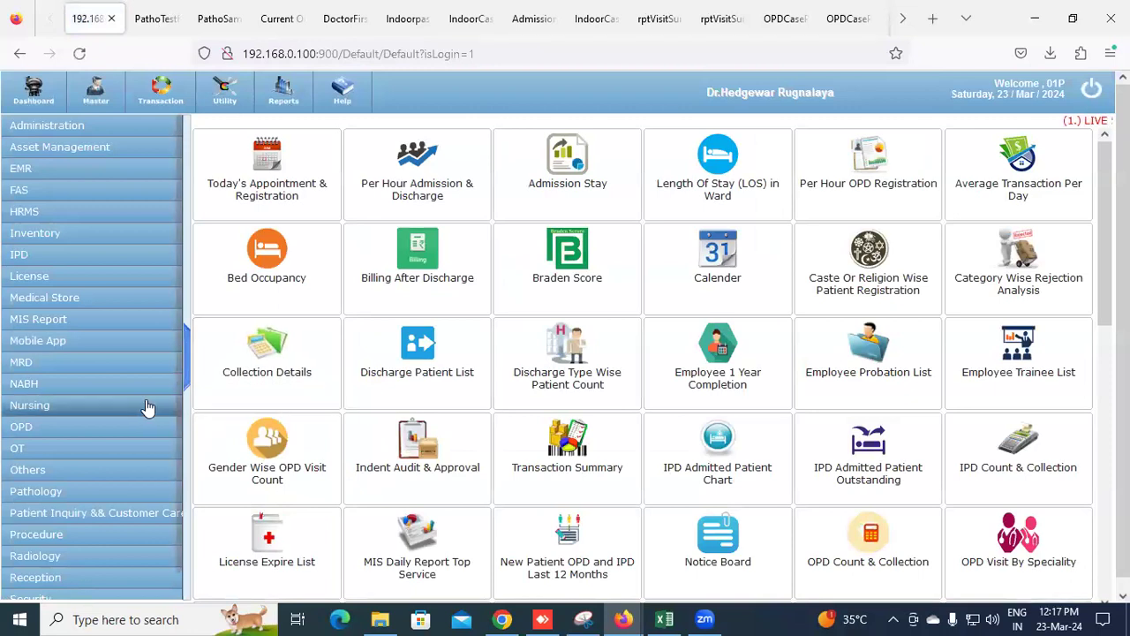
{"action": "scroll", "coordinate": [72, 446], "scroll_direction": "down", "scroll_amount": 1}
{"action": "left_click", "coordinate": [54, 537]}
{"action": "left_click", "coordinate": [281, 94]}
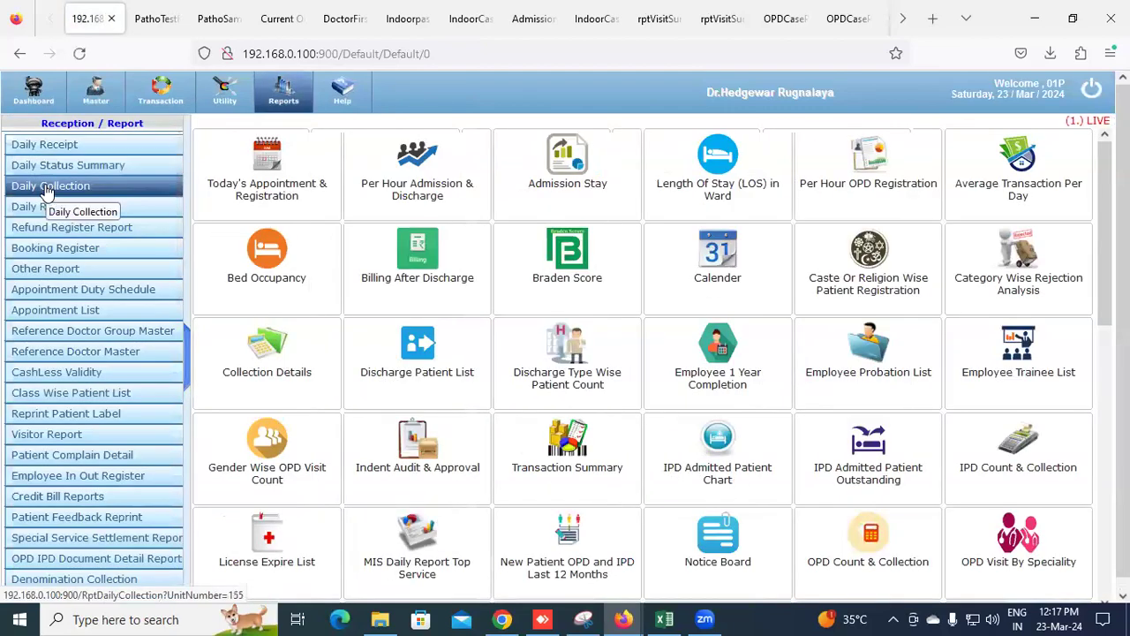
Generate the Service Wise Daily Collection report with From Date 01/Mar/2019
{"action": "left_click", "coordinate": [47, 188]}
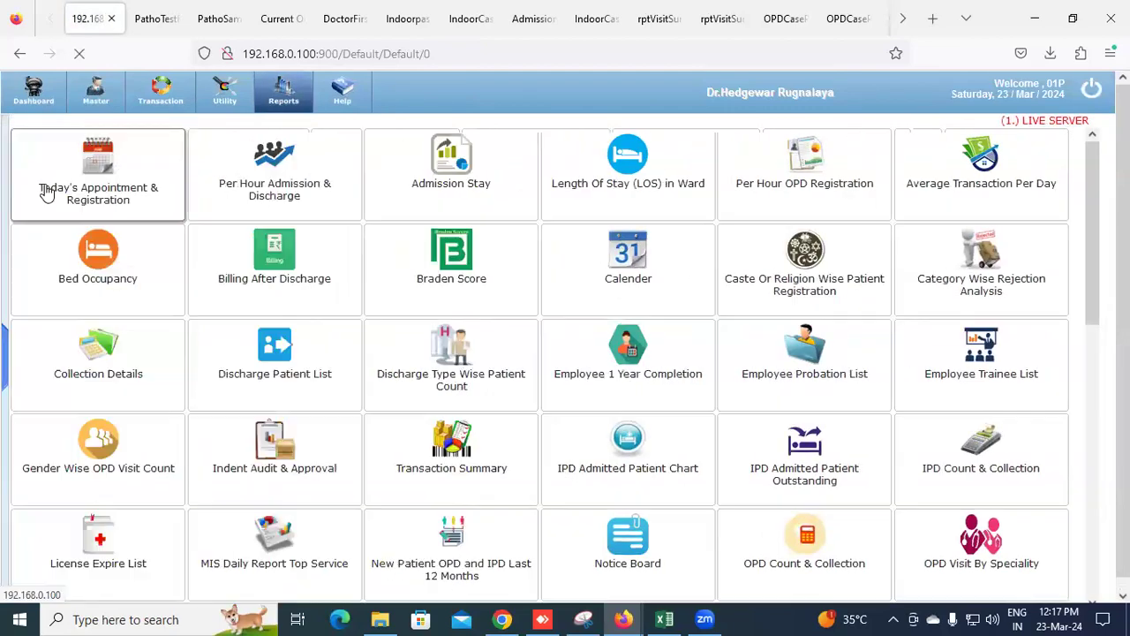
{"action": "left_click", "coordinate": [223, 181]}
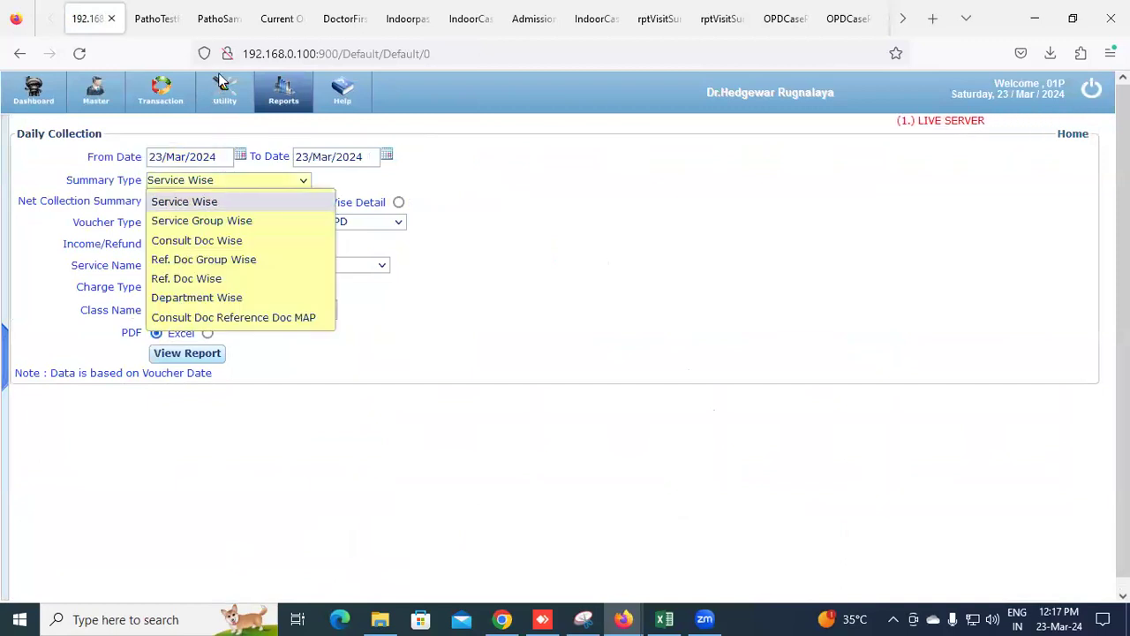
{"action": "left_click", "coordinate": [219, 194]}
{"action": "left_click", "coordinate": [218, 185]}
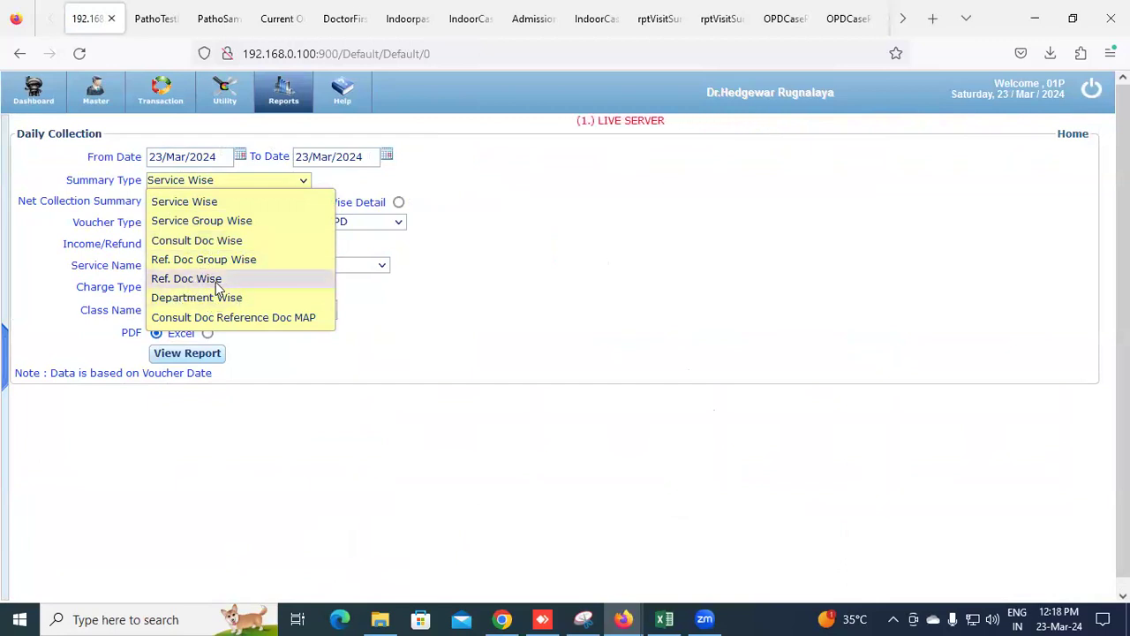
{"action": "left_click", "coordinate": [68, 263]}
{"action": "left_click", "coordinate": [239, 156]}
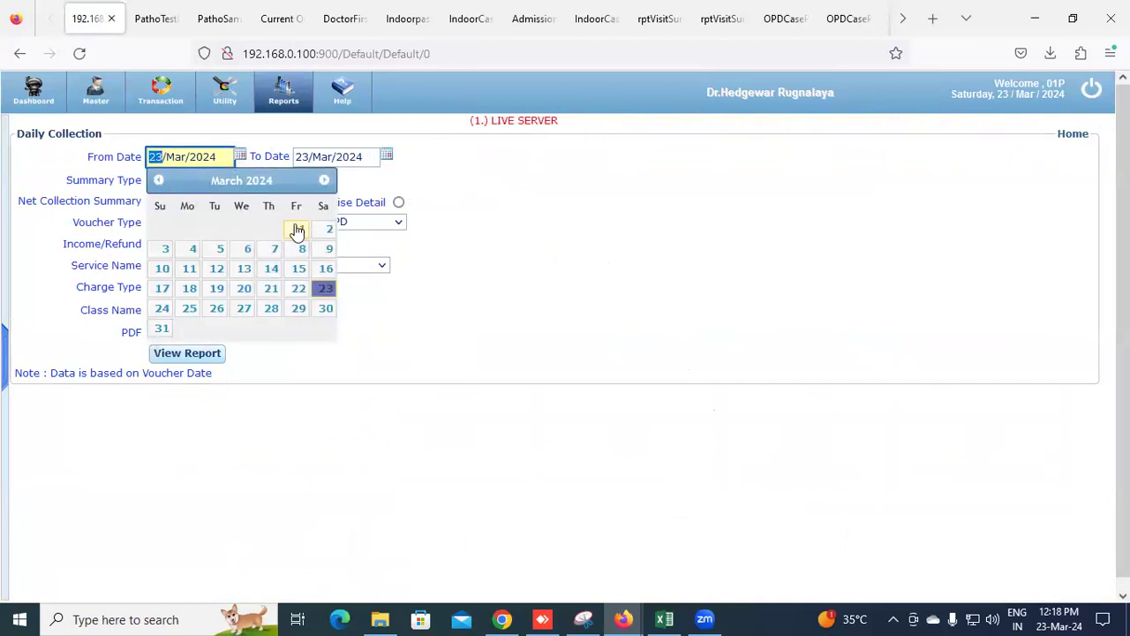
{"action": "left_click", "coordinate": [297, 230]}
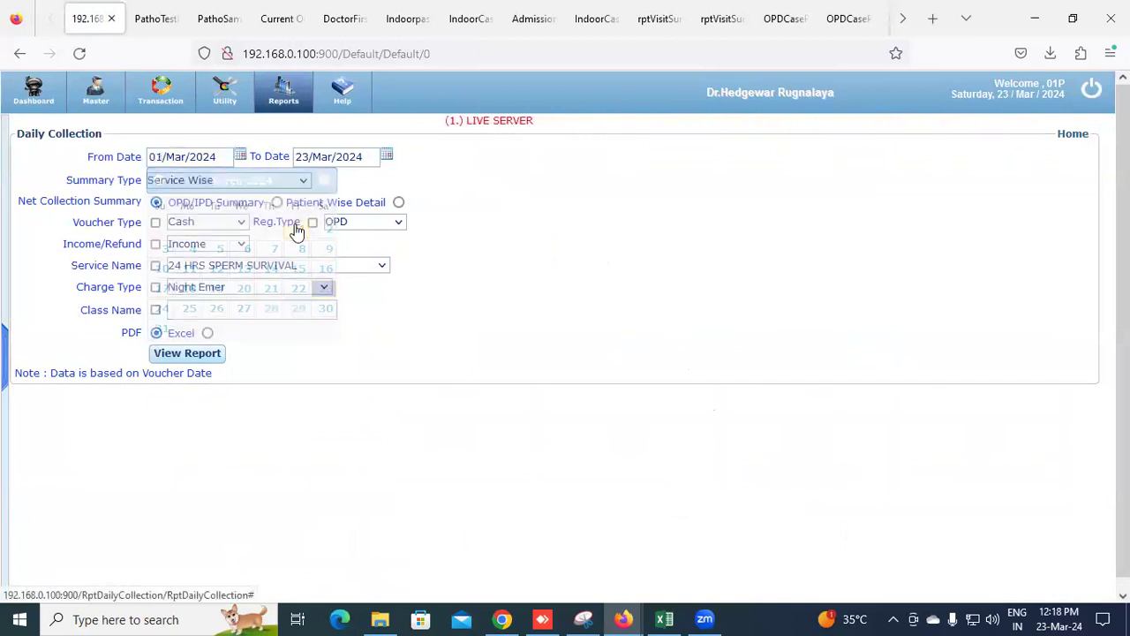
{"action": "left_click", "coordinate": [233, 159]}
{"action": "double_click", "coordinate": [217, 157]}
{"action": "type", "text": "2019"}
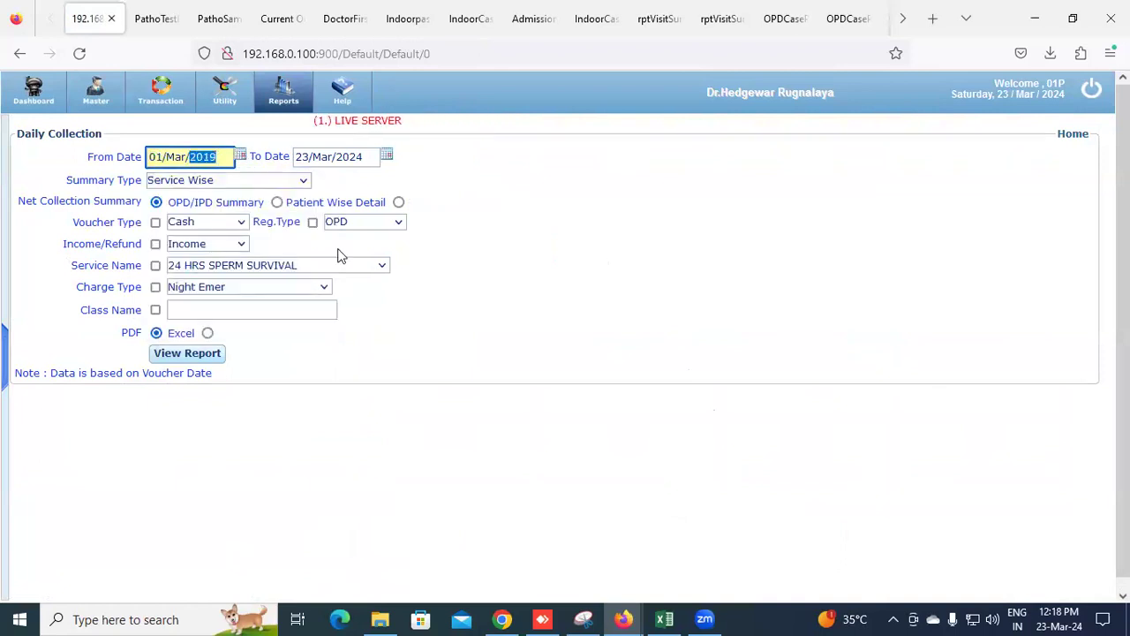
{"action": "left_click", "coordinate": [184, 356]}
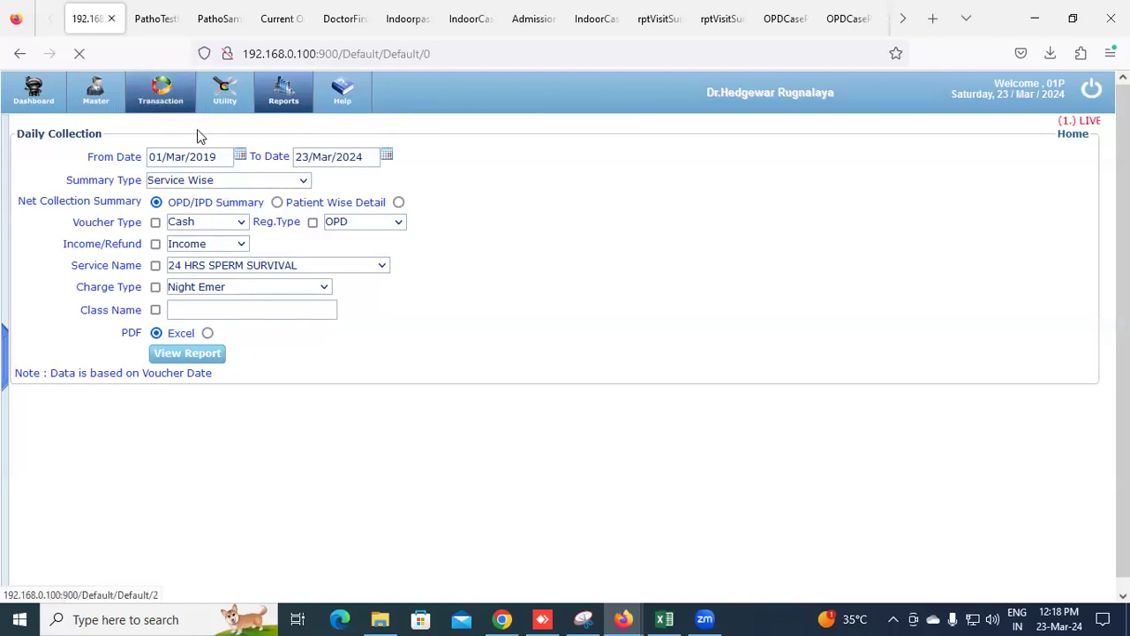
Retype the From Date year as 2024
{"action": "left_click", "coordinate": [212, 157]}
{"action": "double_click", "coordinate": [212, 156]}
{"action": "left_click_drag", "start_coordinate": [212, 156], "coordinate": [220, 157]}
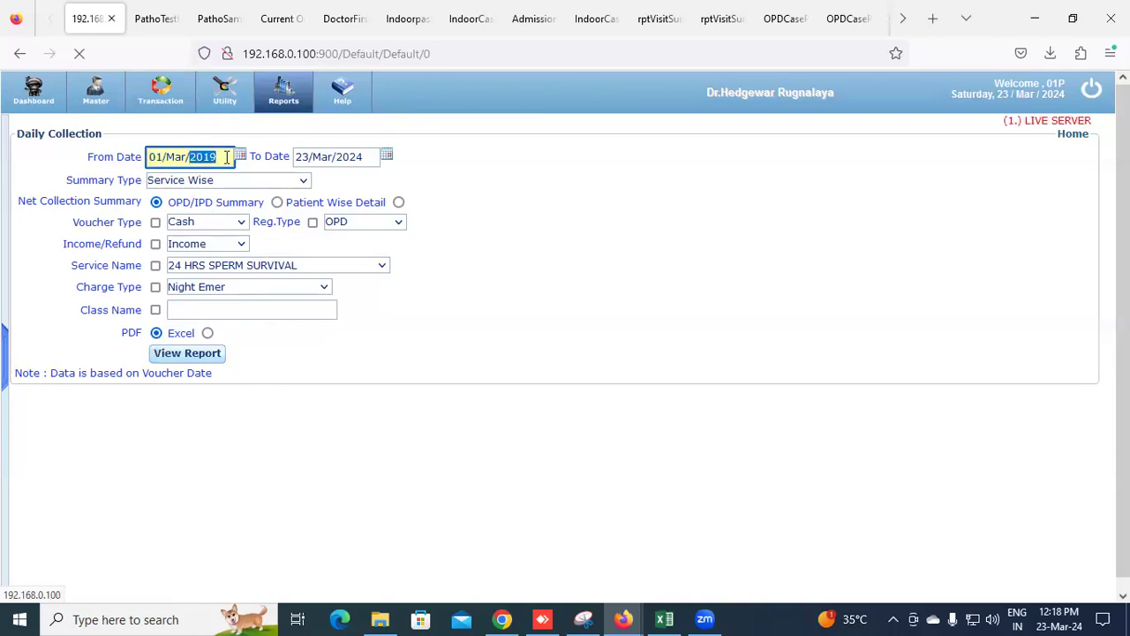
{"action": "type", "text": "20"}
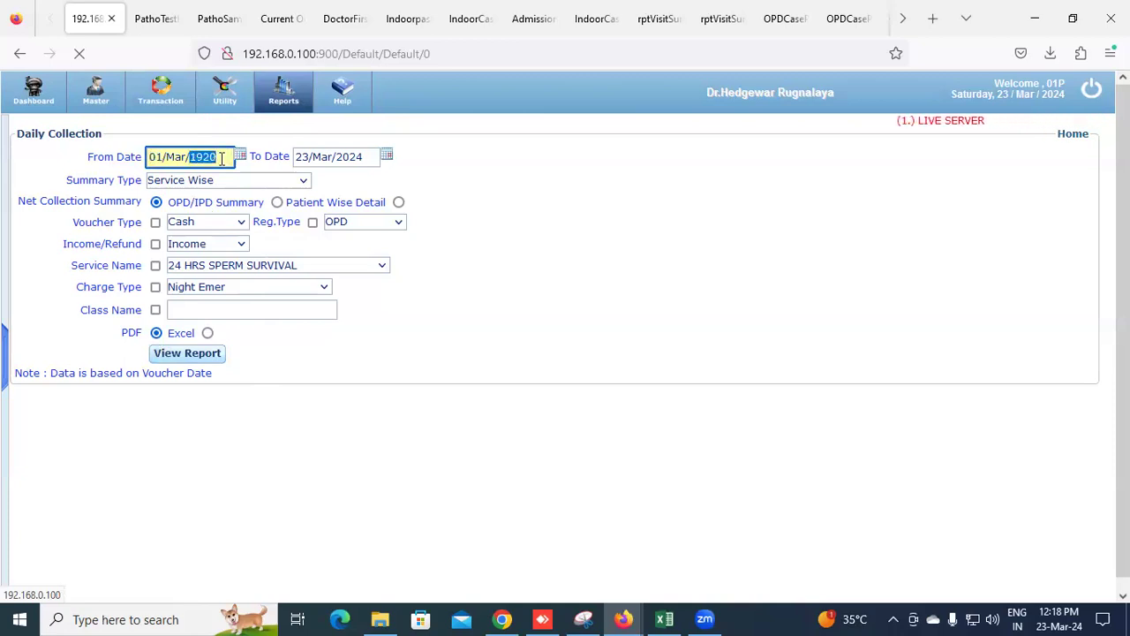
{"action": "type", "text": "24"}
Set the Daily Collection From Date to 1 January 2024 using the calendar
{"action": "left_click", "coordinate": [469, 187]}
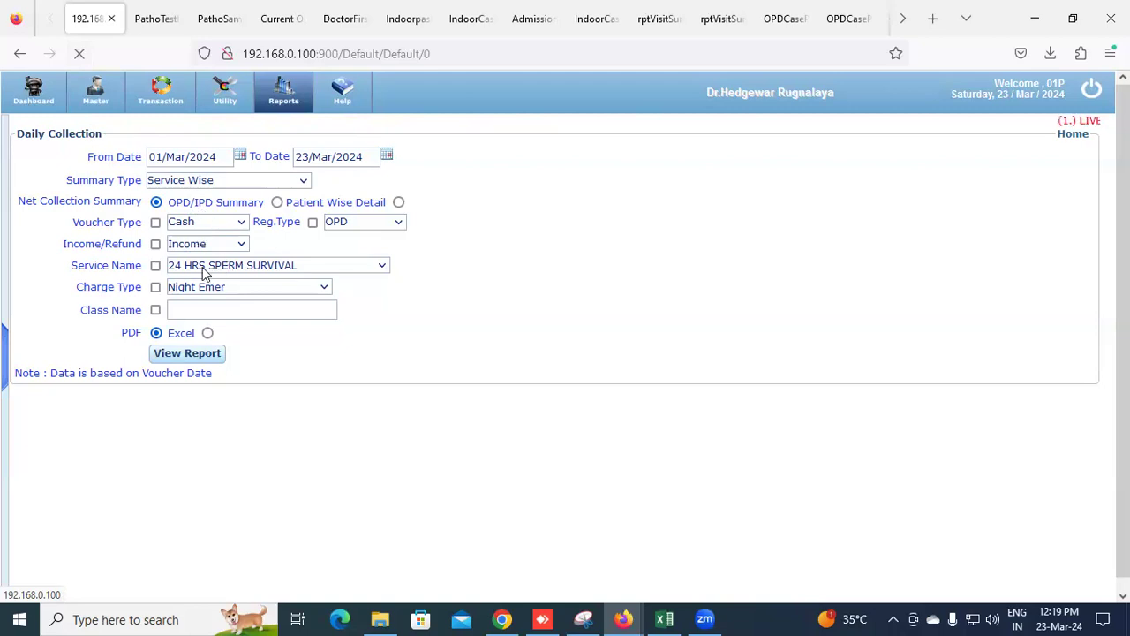
{"action": "left_click", "coordinate": [197, 160]}
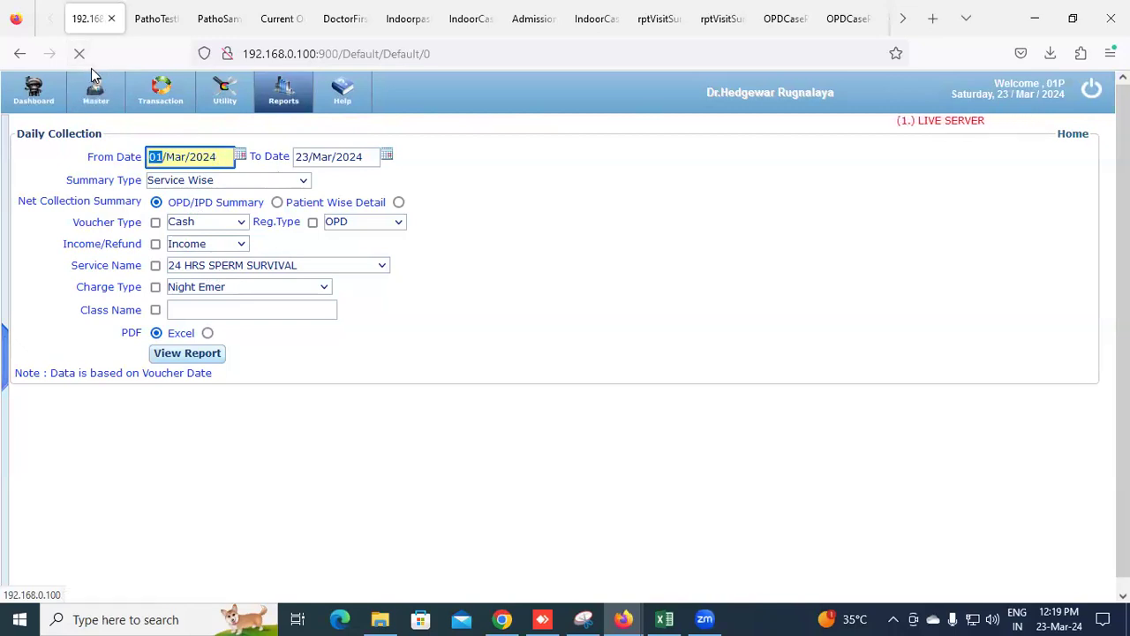
{"action": "left_click", "coordinate": [239, 156]}
{"action": "left_click", "coordinate": [159, 181]}
{"action": "left_click", "coordinate": [158, 181]}
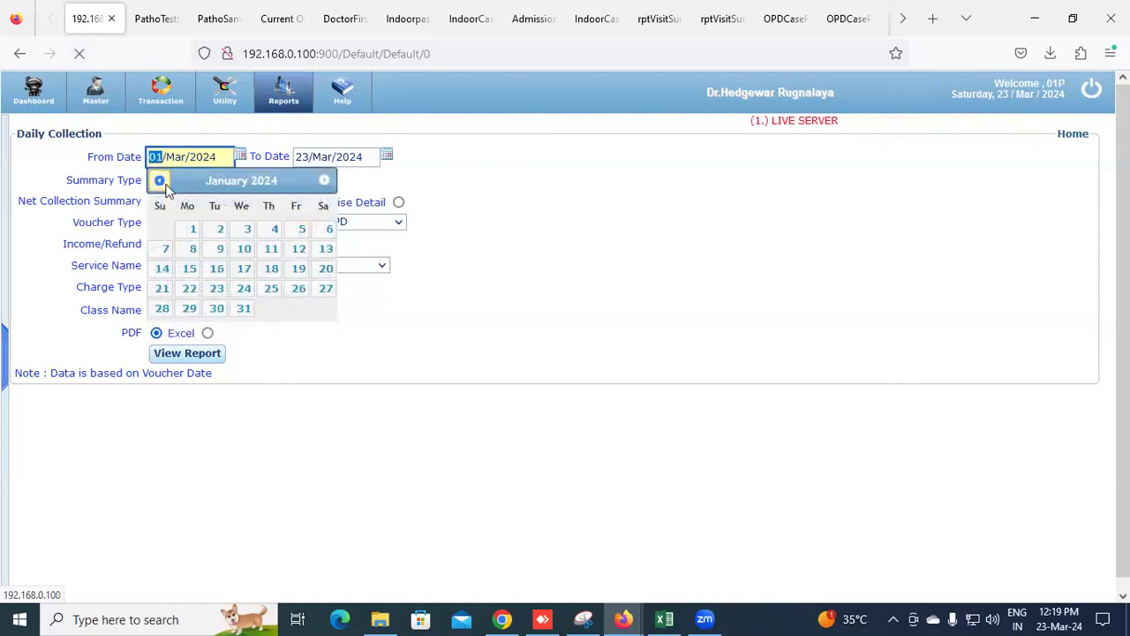
{"action": "left_click", "coordinate": [188, 228]}
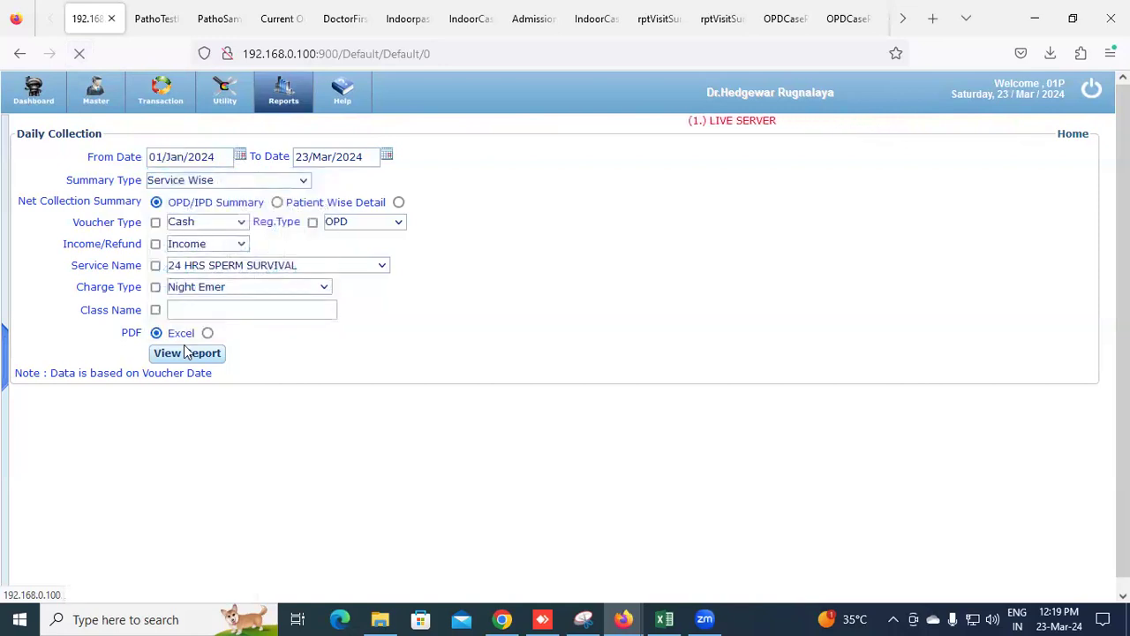
Generate the report as a PDF, then reopen Daily Collection and select the From Date year
{"action": "left_click", "coordinate": [206, 333]}
{"action": "left_click", "coordinate": [196, 352]}
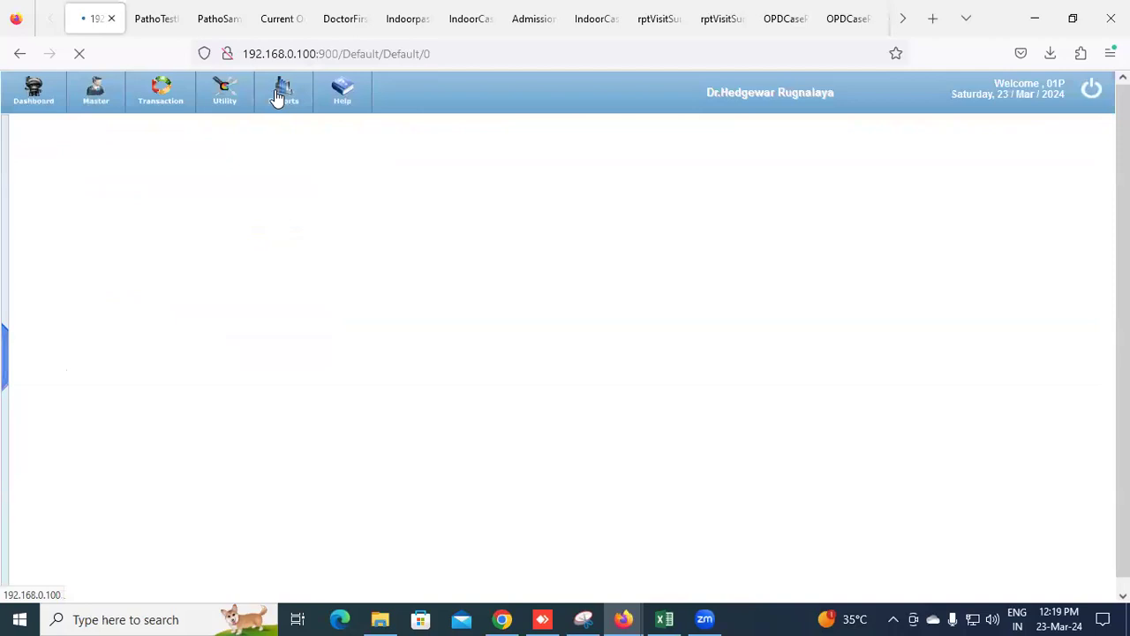
{"action": "left_click", "coordinate": [128, 187]}
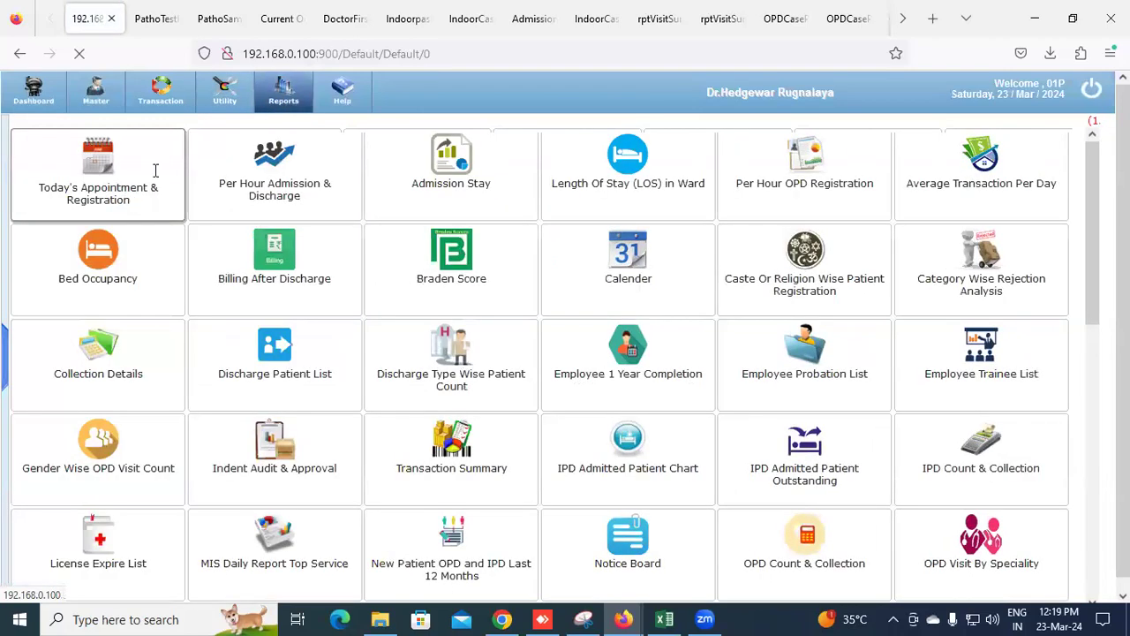
{"action": "left_click", "coordinate": [202, 160]}
Retype the From Date year and generate the Service Wise PDF for 23-Mar-2023 to 23-Mar-2024
{"action": "type", "text": "2023"}
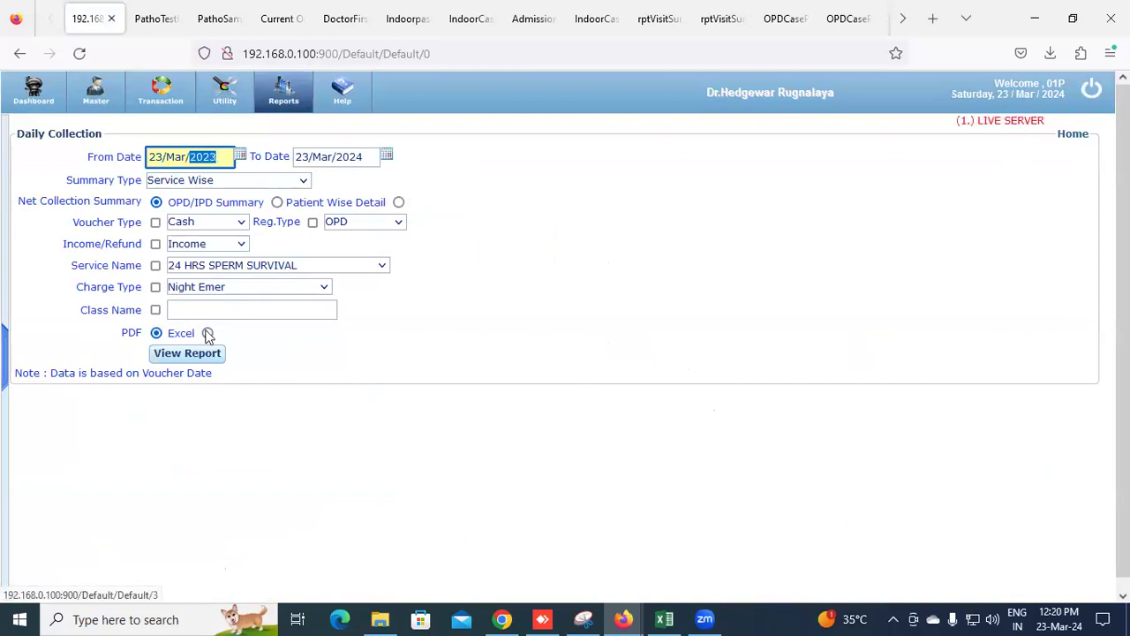
{"action": "left_click", "coordinate": [198, 354]}
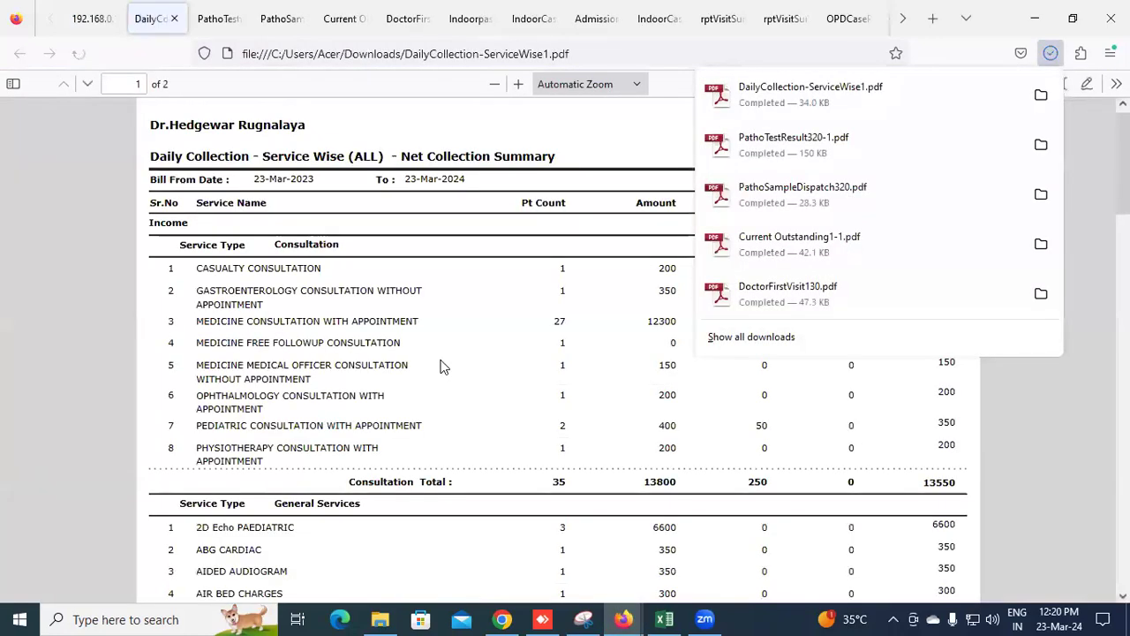
{"action": "left_click", "coordinate": [441, 360]}
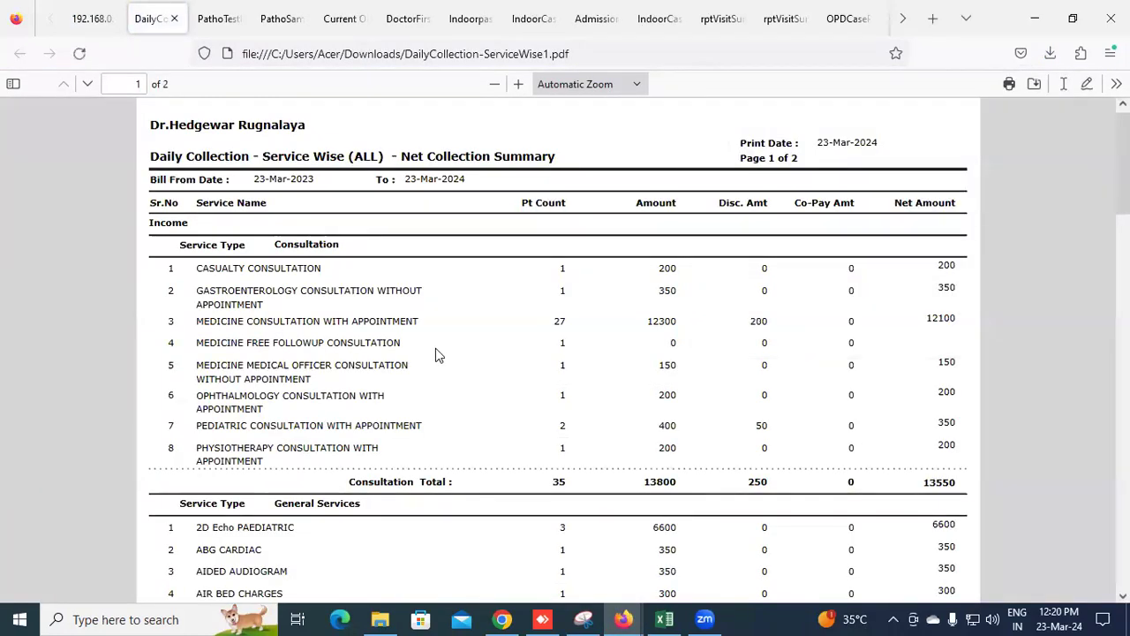
Review the PDF's title and CASUALTY CONSULTATION row, then return to the Daily Collection form
{"action": "left_click_drag", "start_coordinate": [268, 157], "coordinate": [373, 160]}
{"action": "double_click", "coordinate": [265, 157]}
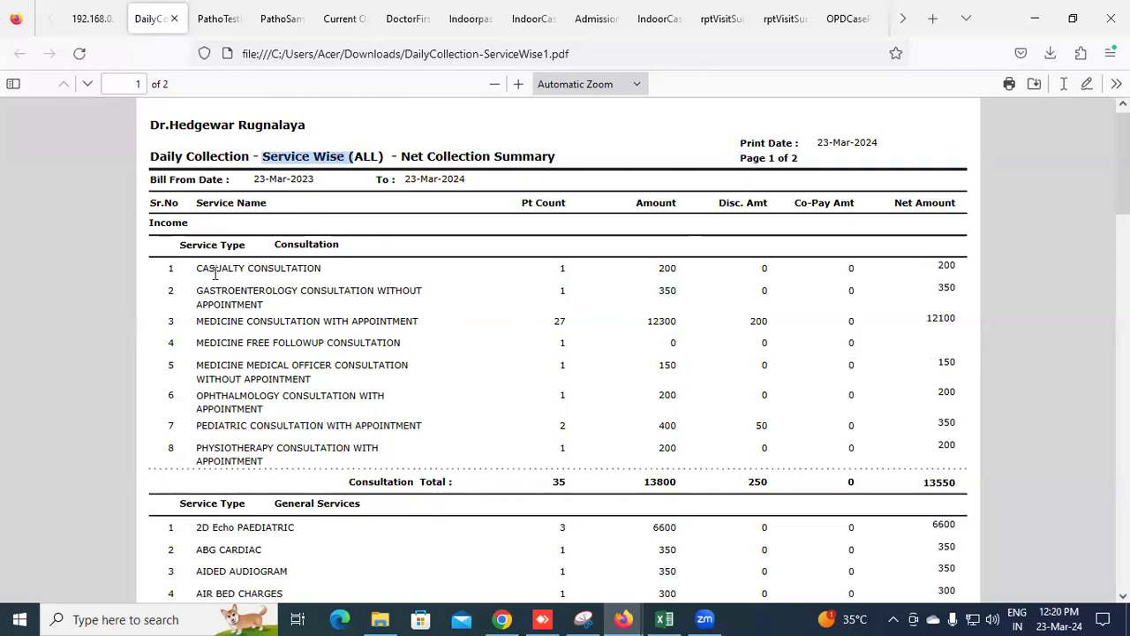
{"action": "left_click_drag", "start_coordinate": [196, 268], "coordinate": [413, 275]}
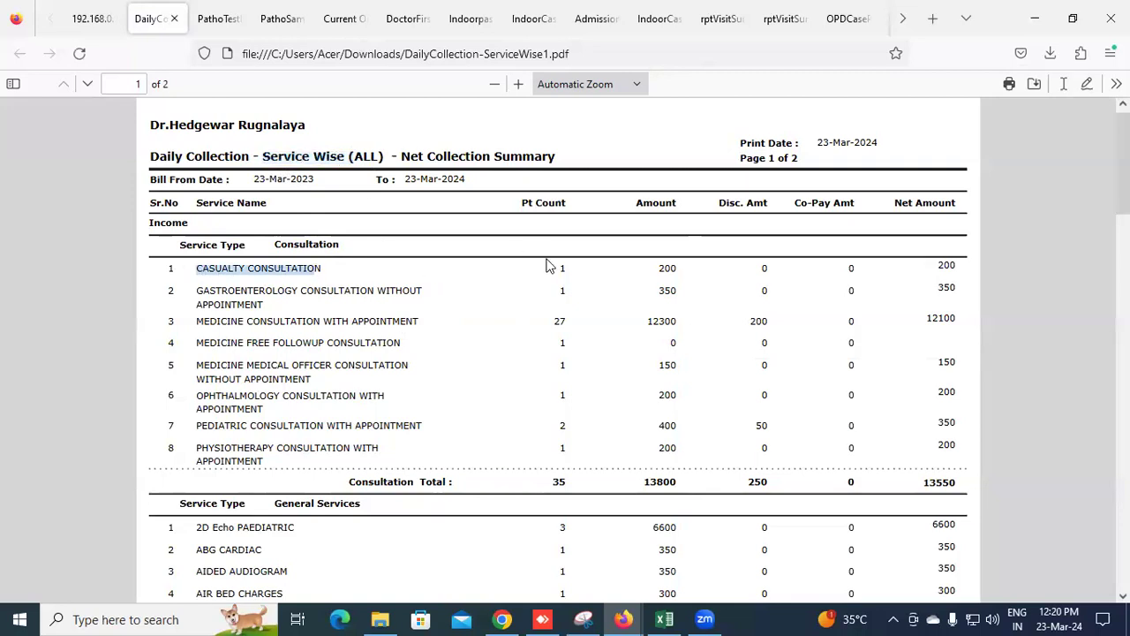
{"action": "left_click_drag", "start_coordinate": [556, 267], "coordinate": [633, 276]}
{"action": "left_click", "coordinate": [663, 269]}
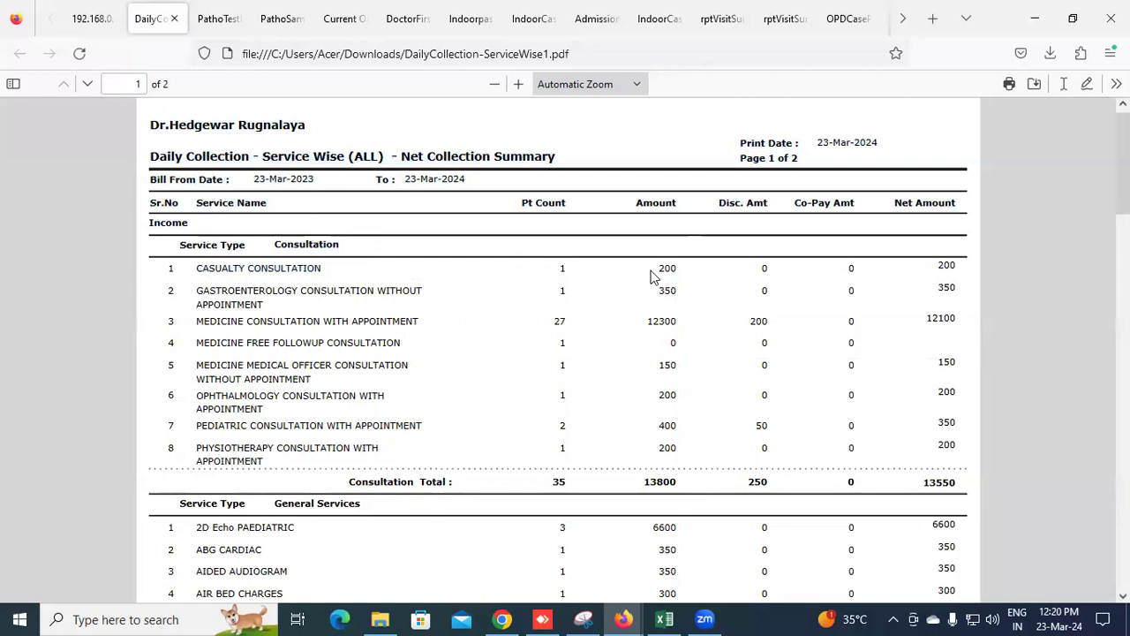
{"action": "left_click", "coordinate": [86, 18]}
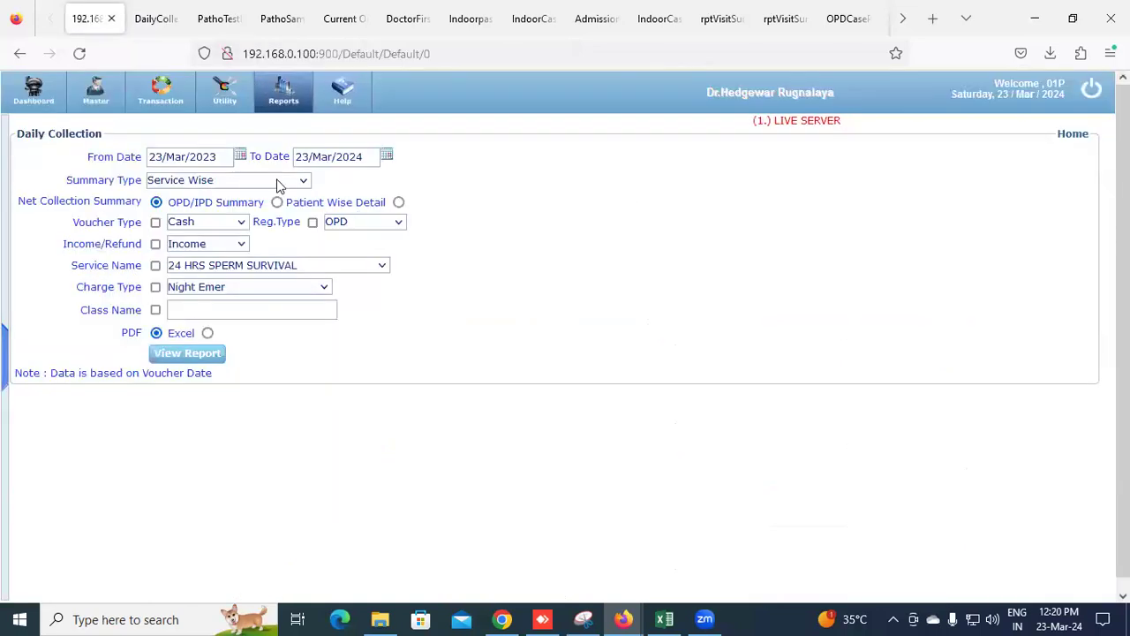
Switch Summary Type to Consult Doc Wise and generate the collection report
{"action": "left_click", "coordinate": [279, 181]}
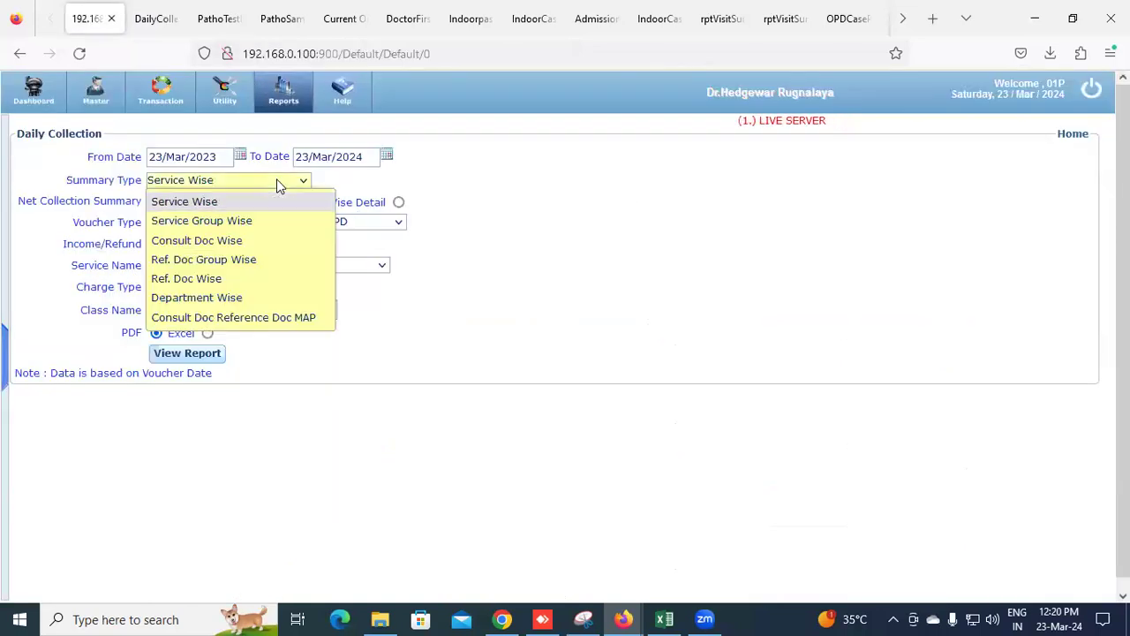
{"action": "left_click", "coordinate": [247, 243]}
{"action": "left_click", "coordinate": [182, 375]}
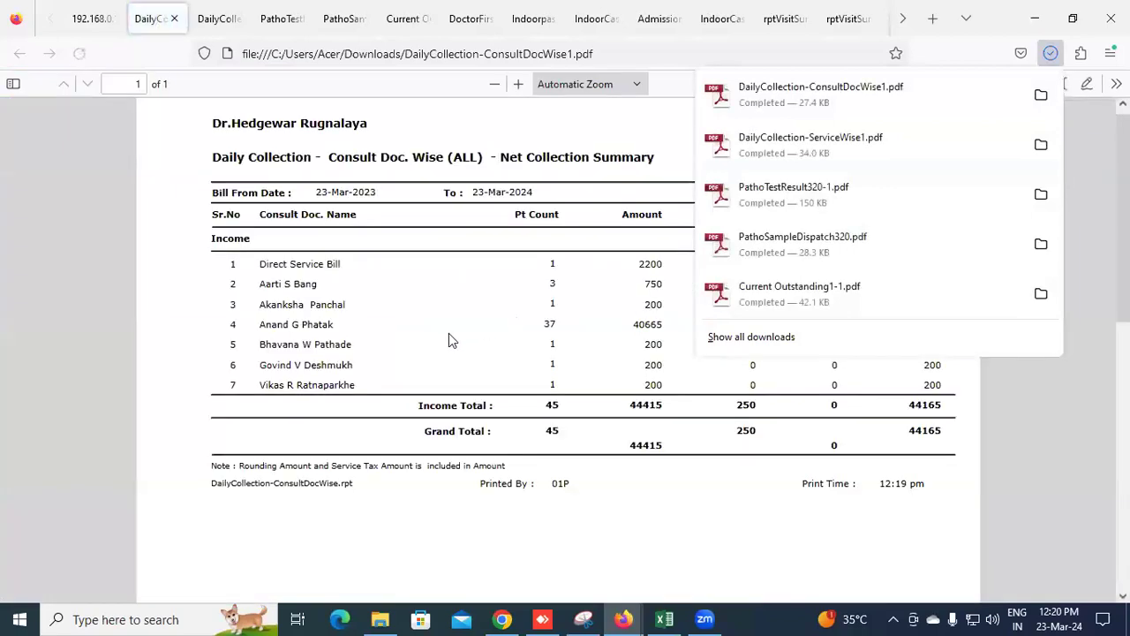
Review the Consult Doc Wise PDF, checking the Direct Service Bill row and title, then return
{"action": "left_click", "coordinate": [448, 333]}
{"action": "left_click_drag", "start_coordinate": [265, 264], "coordinate": [344, 293]}
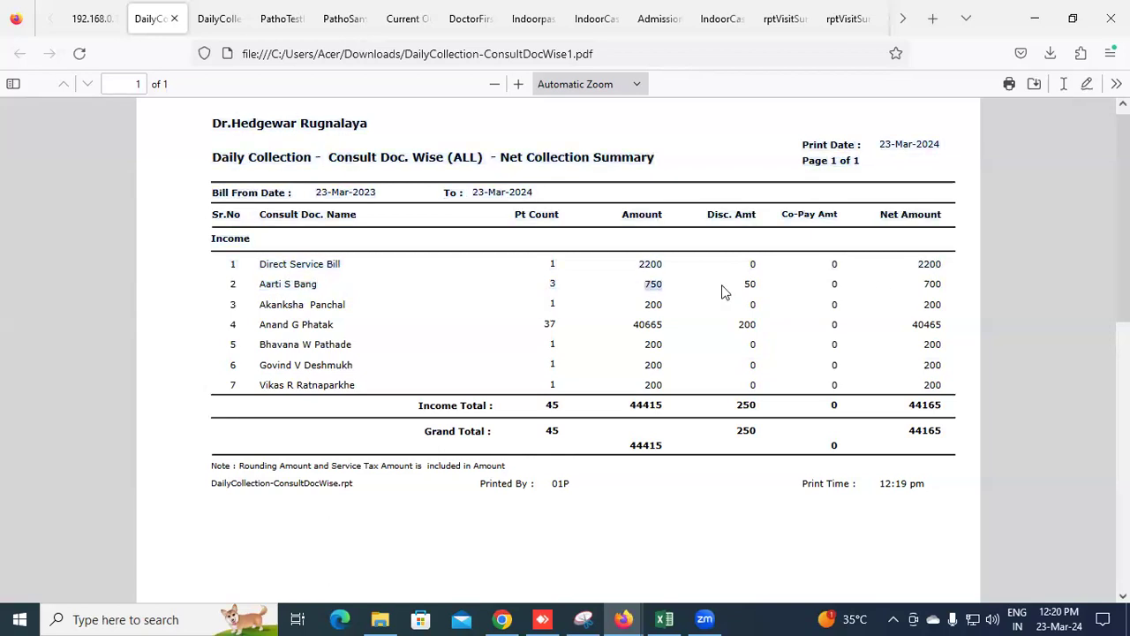
{"action": "scroll", "coordinate": [754, 353], "scroll_direction": "down", "scroll_amount": 3}
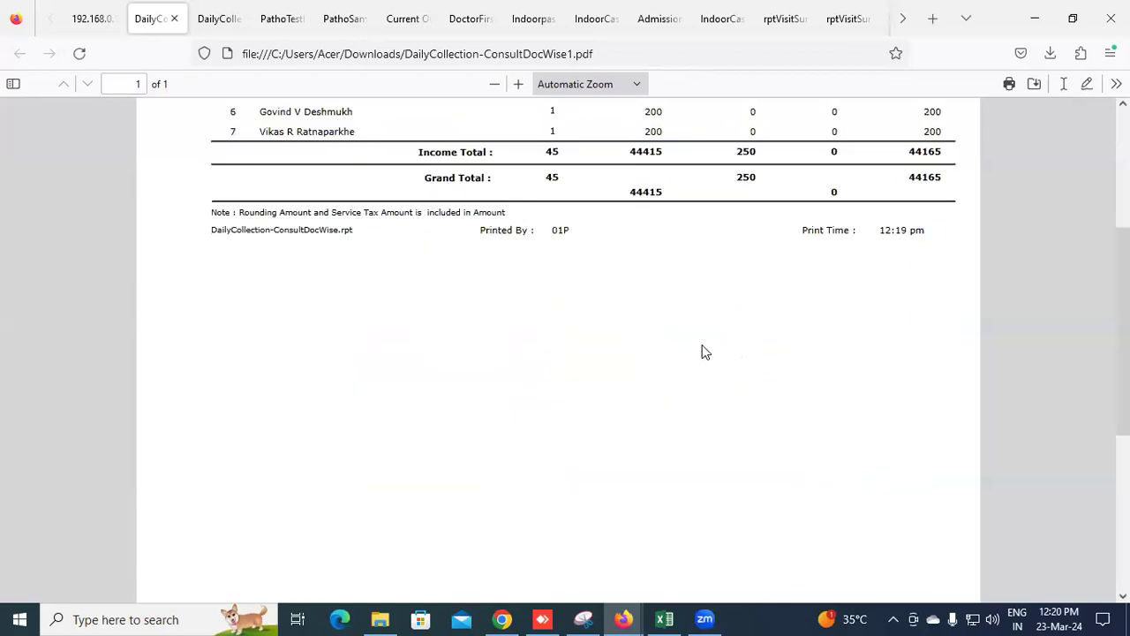
{"action": "scroll", "coordinate": [671, 335], "scroll_direction": "up", "scroll_amount": 3}
{"action": "left_click_drag", "start_coordinate": [343, 166], "coordinate": [415, 181]}
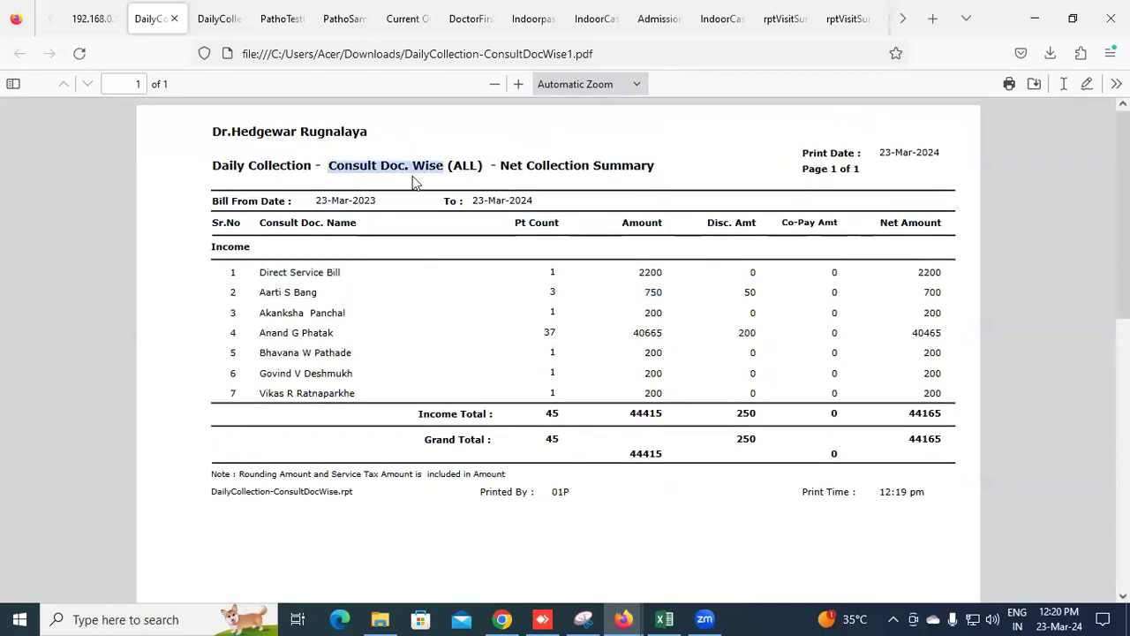
{"action": "left_click", "coordinate": [85, 7]}
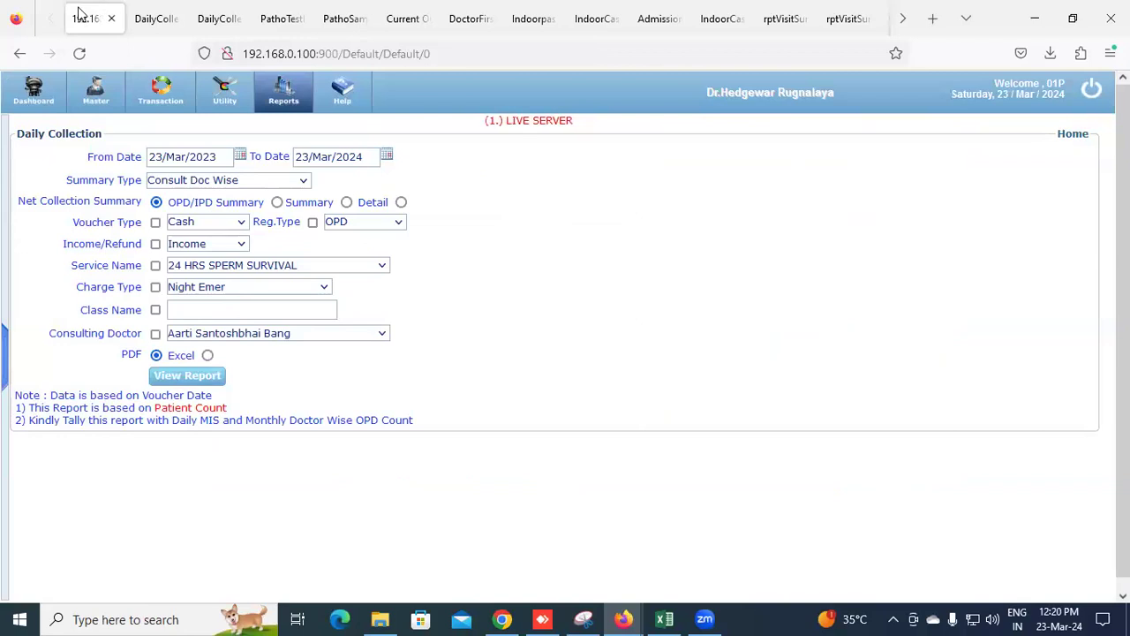
Open the Daily Receipt report from the Reports list and tick User-Wise
{"action": "left_click", "coordinate": [287, 92]}
{"action": "left_click", "coordinate": [136, 147]}
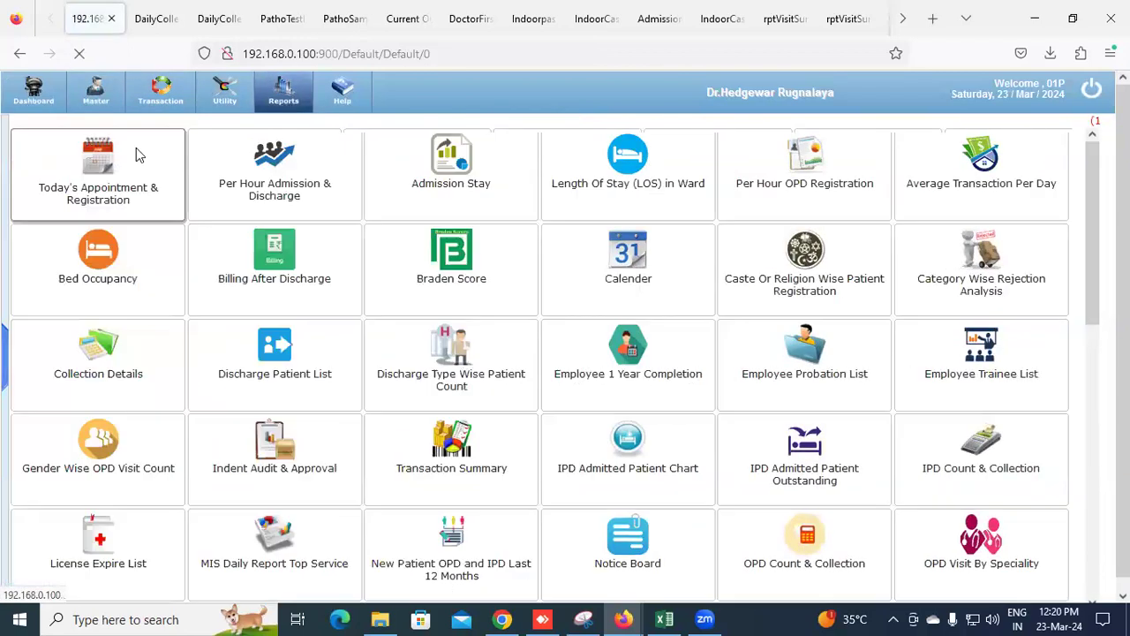
{"action": "left_click", "coordinate": [338, 224]}
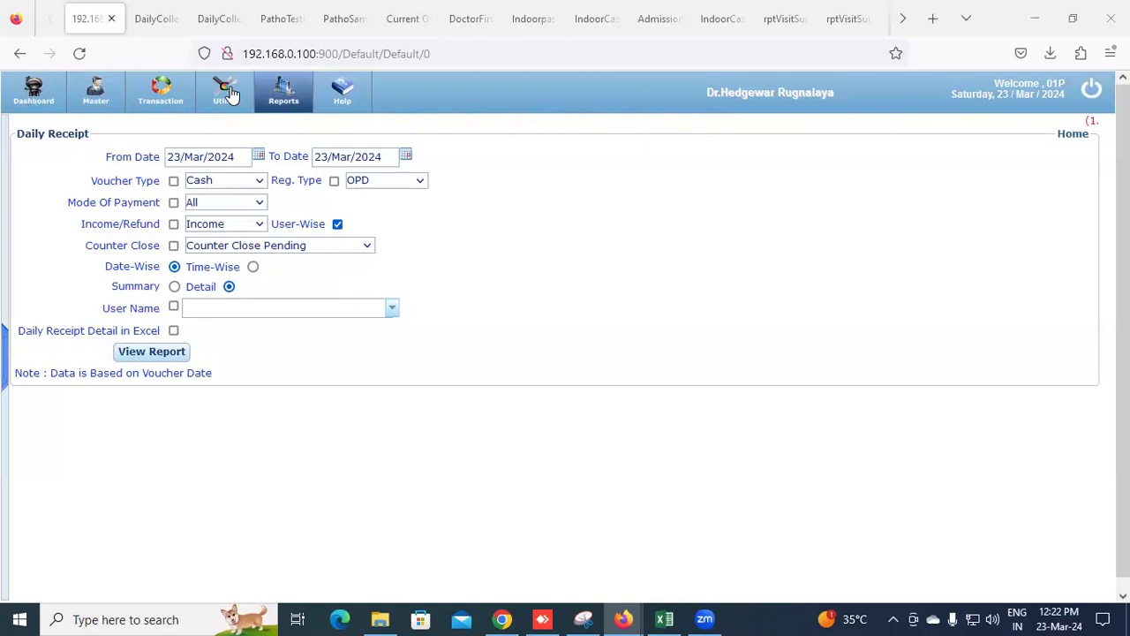
Go to the dashboard, open the master lists section and scroll down the report sidebar
{"action": "left_click", "coordinate": [41, 99]}
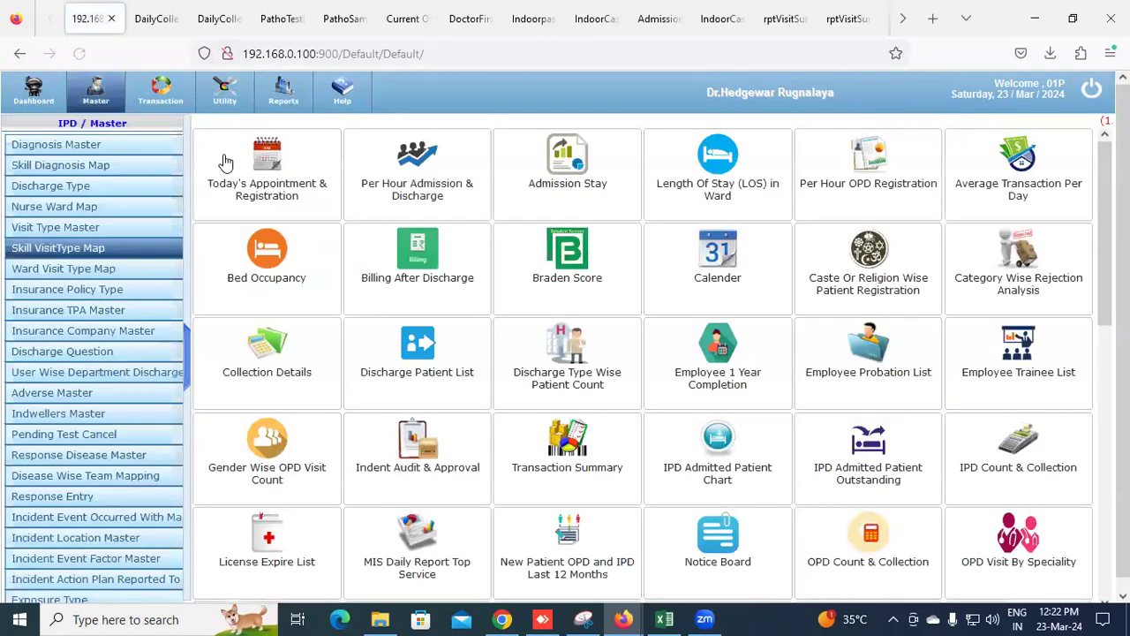
{"action": "left_click", "coordinate": [281, 104]}
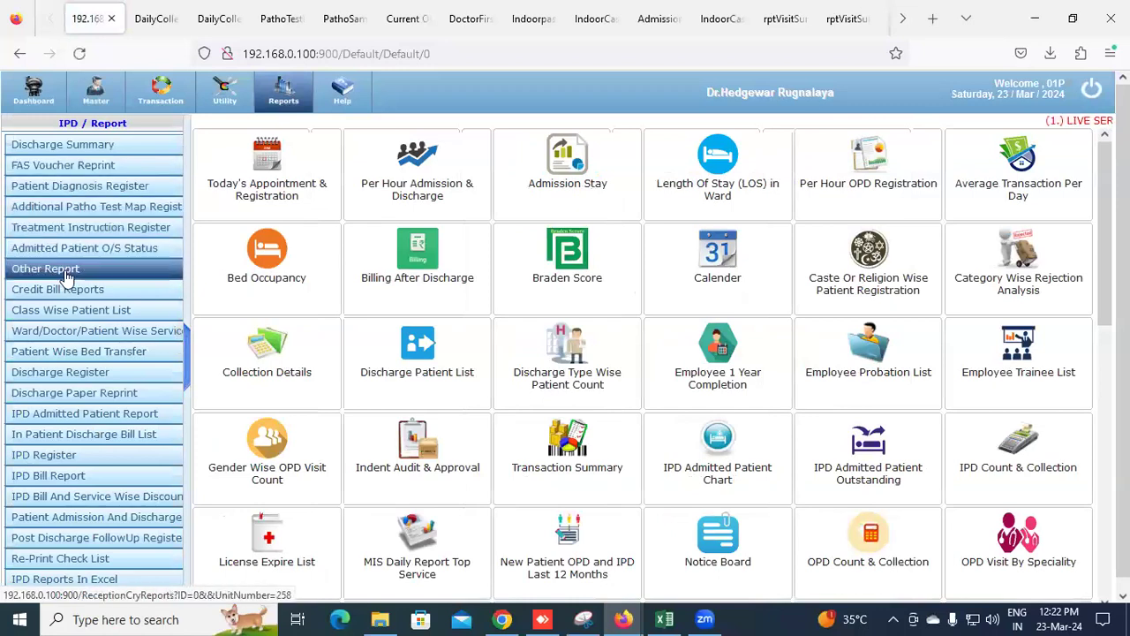
{"action": "scroll", "coordinate": [69, 285], "scroll_direction": "down", "scroll_amount": 1}
{"action": "scroll", "coordinate": [67, 289], "scroll_direction": "down", "scroll_amount": 5}
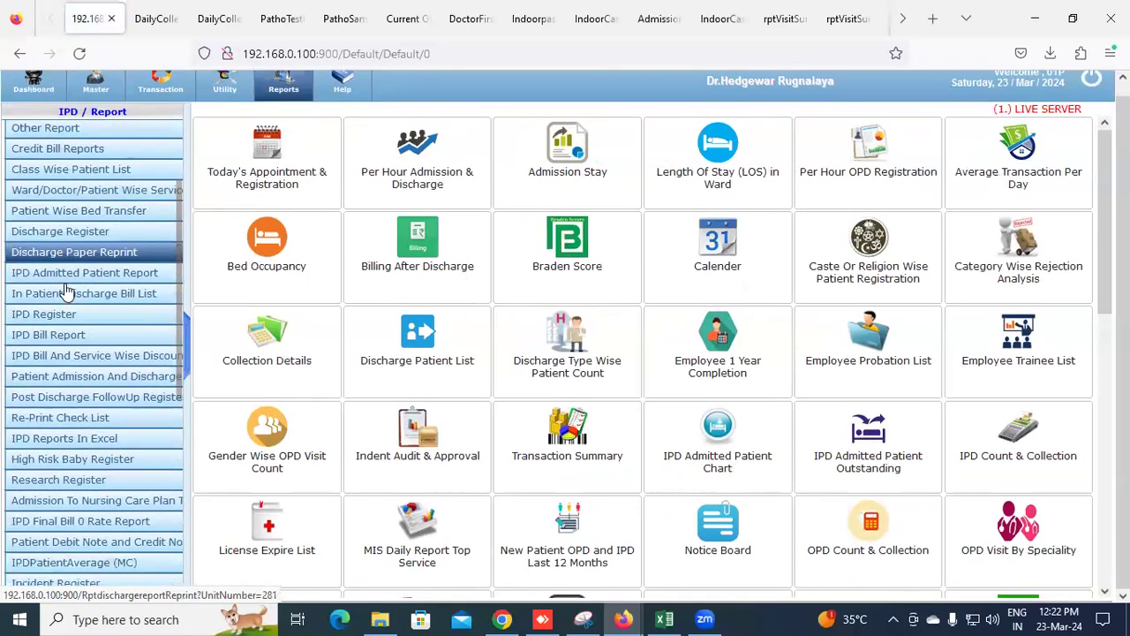
{"action": "scroll", "coordinate": [67, 289], "scroll_direction": "down", "scroll_amount": 3}
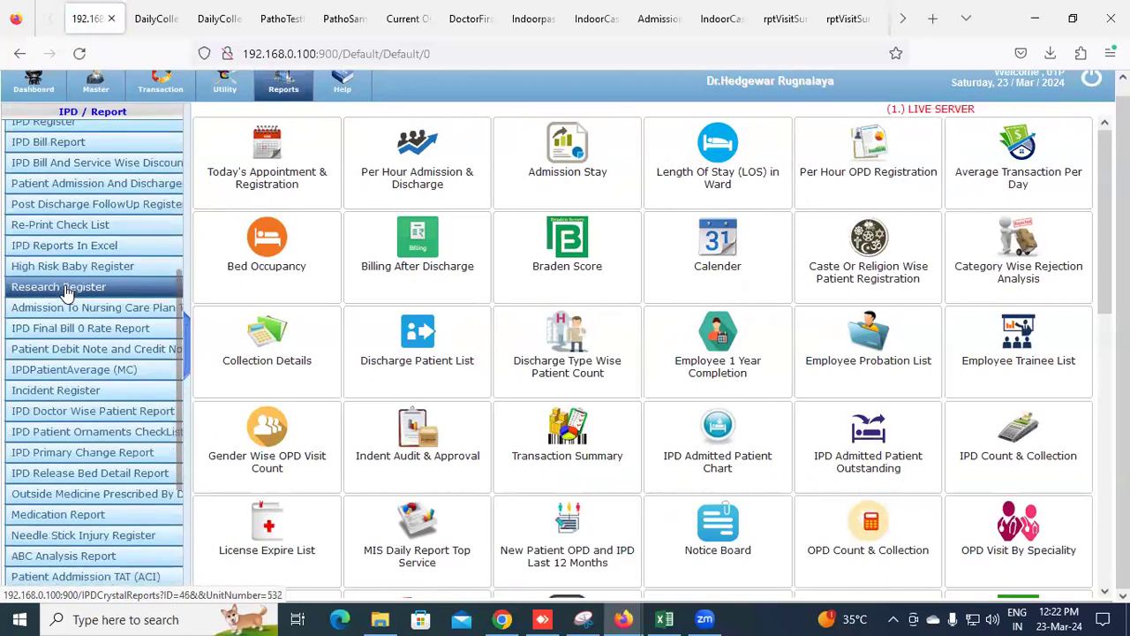
{"action": "scroll", "coordinate": [75, 263], "scroll_direction": "down", "scroll_amount": 4}
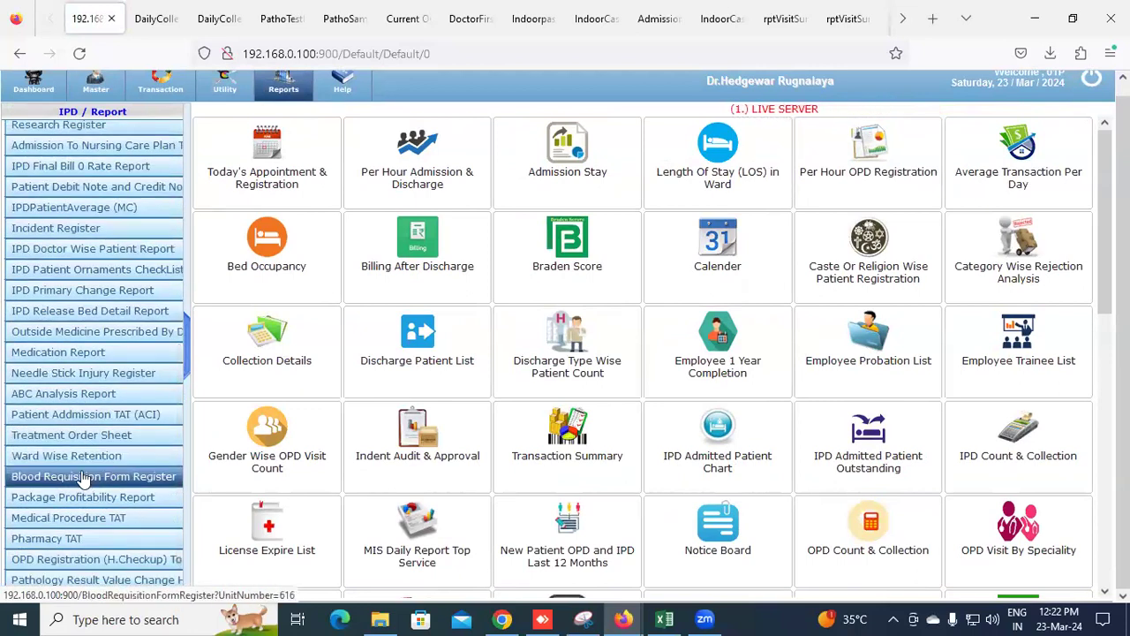
{"action": "scroll", "coordinate": [79, 468], "scroll_direction": "down", "scroll_amount": 2}
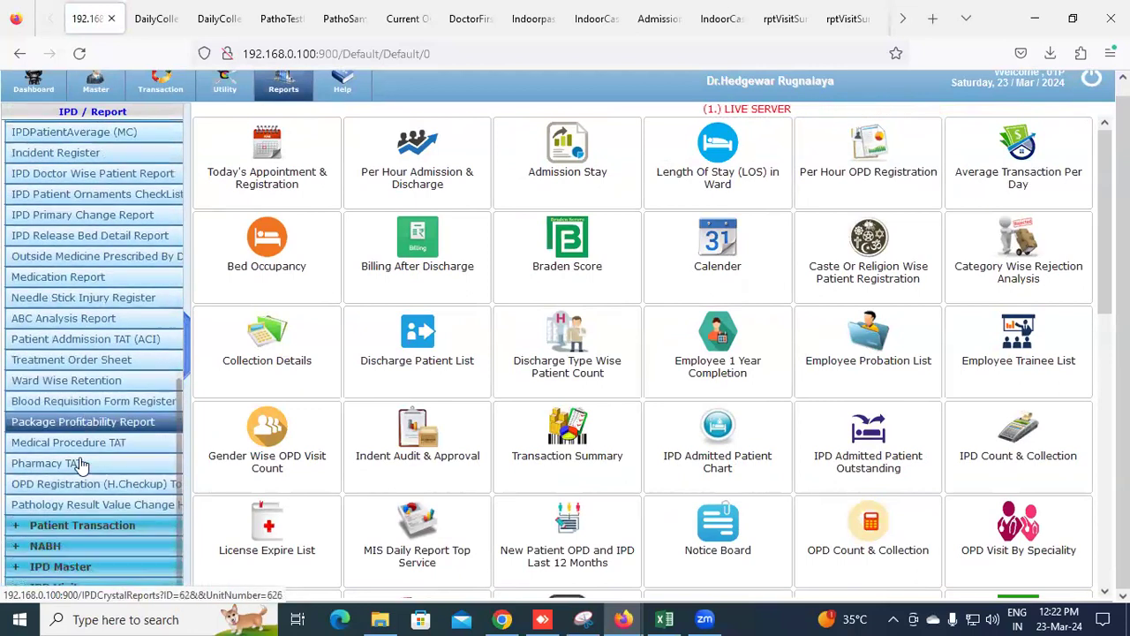
Expand IPD Master and open the IPD Admitted Patient Report
{"action": "left_click", "coordinate": [75, 569]}
{"action": "scroll", "coordinate": [75, 578], "scroll_direction": "down", "scroll_amount": 3}
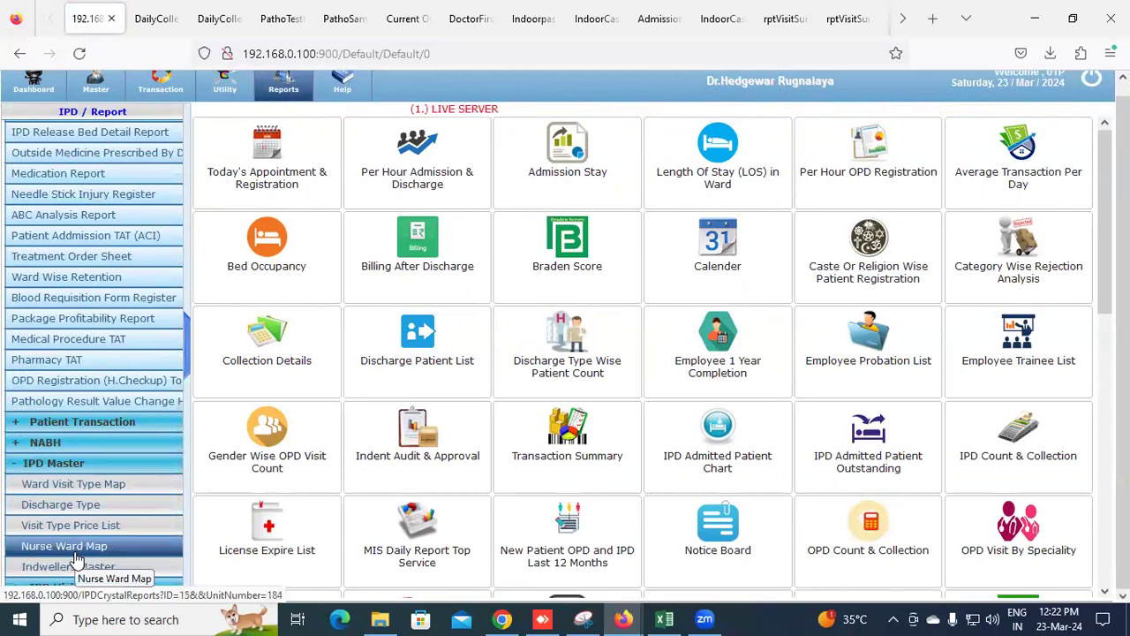
{"action": "scroll", "coordinate": [77, 558], "scroll_direction": "up", "scroll_amount": 3}
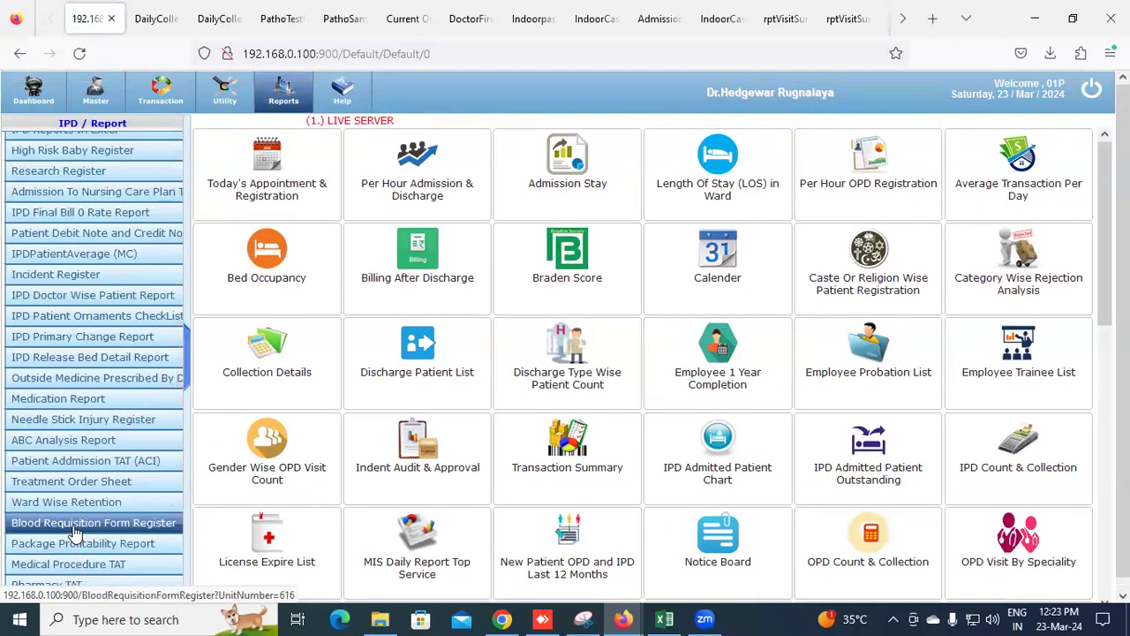
{"action": "scroll", "coordinate": [76, 531], "scroll_direction": "up", "scroll_amount": 4}
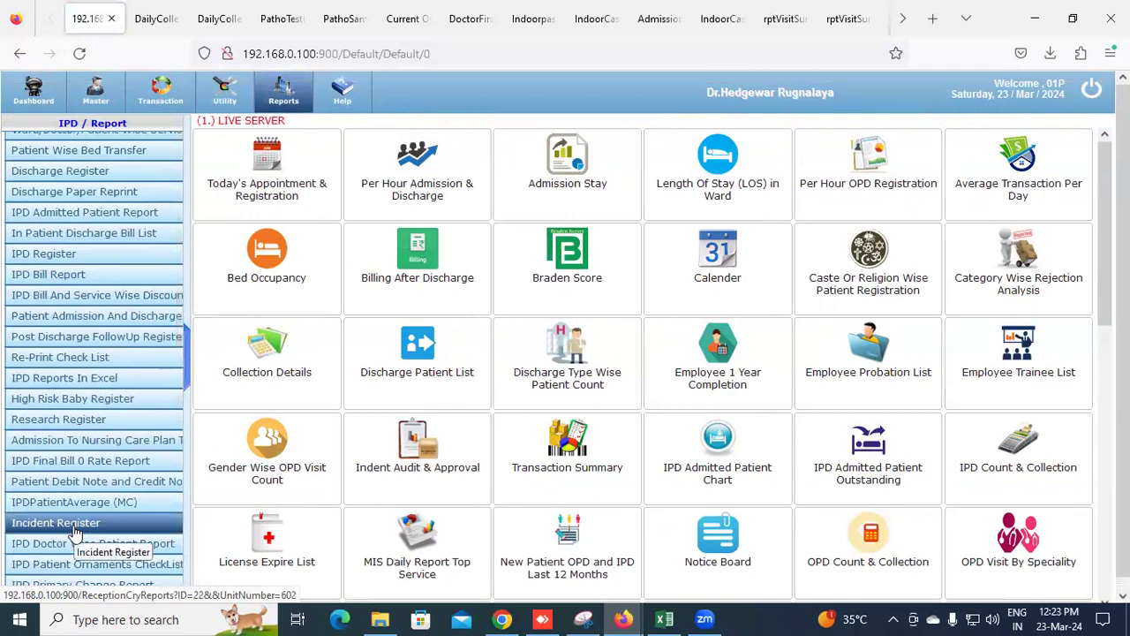
{"action": "left_click", "coordinate": [68, 221]}
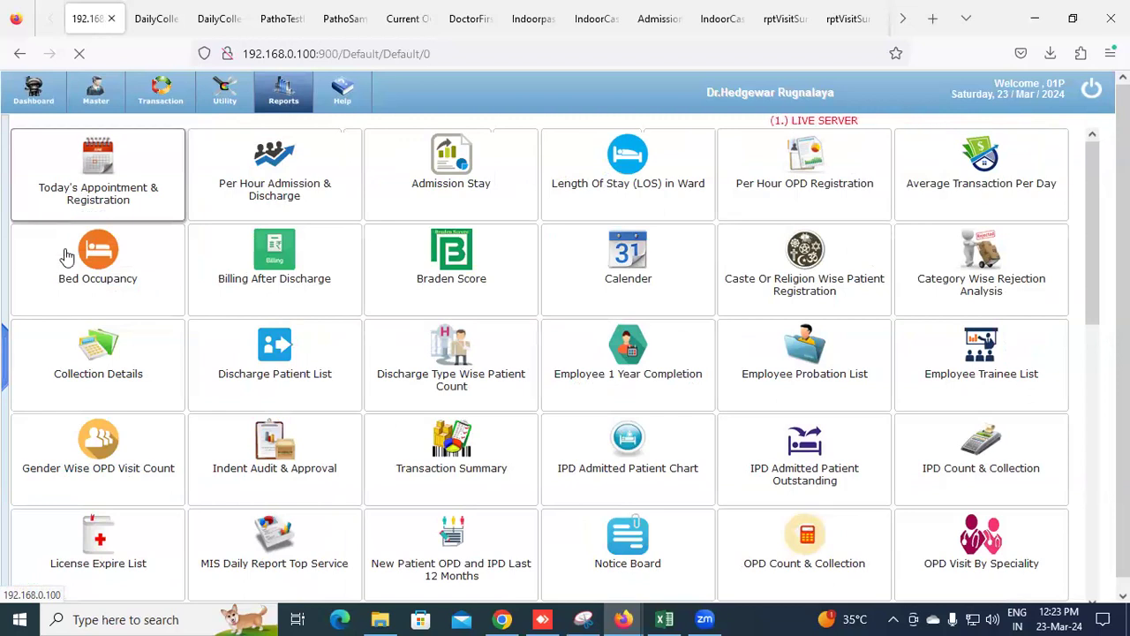
Leave the IPD Admitted Patient Report form for the main dashboard and reload the page
{"action": "left_click", "coordinate": [322, 324]}
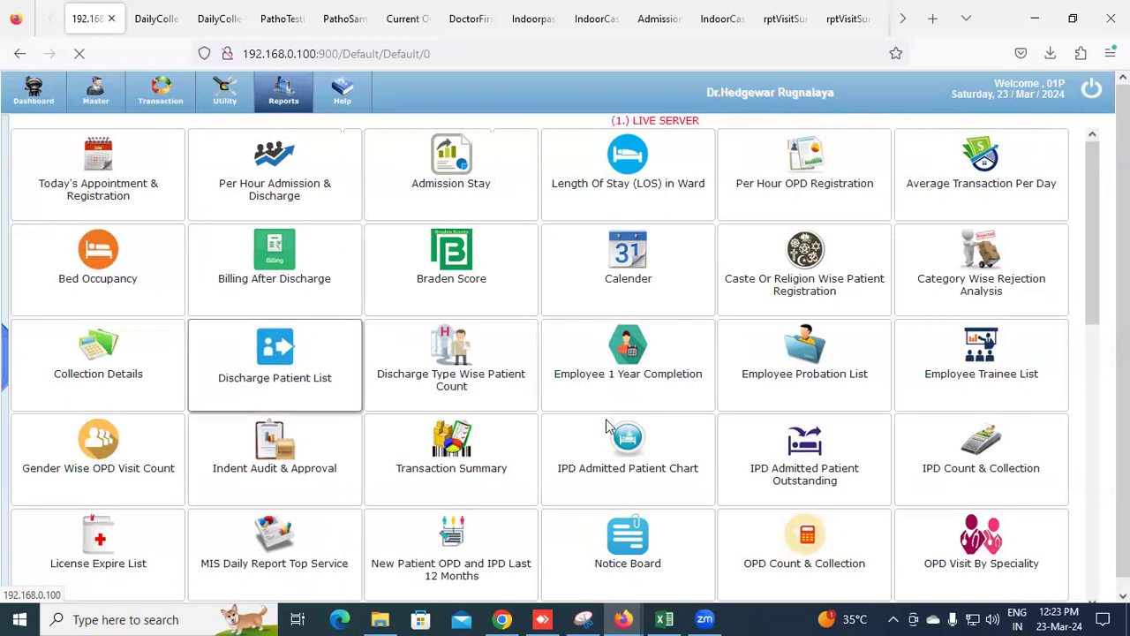
{"action": "left_click", "coordinate": [775, 462]}
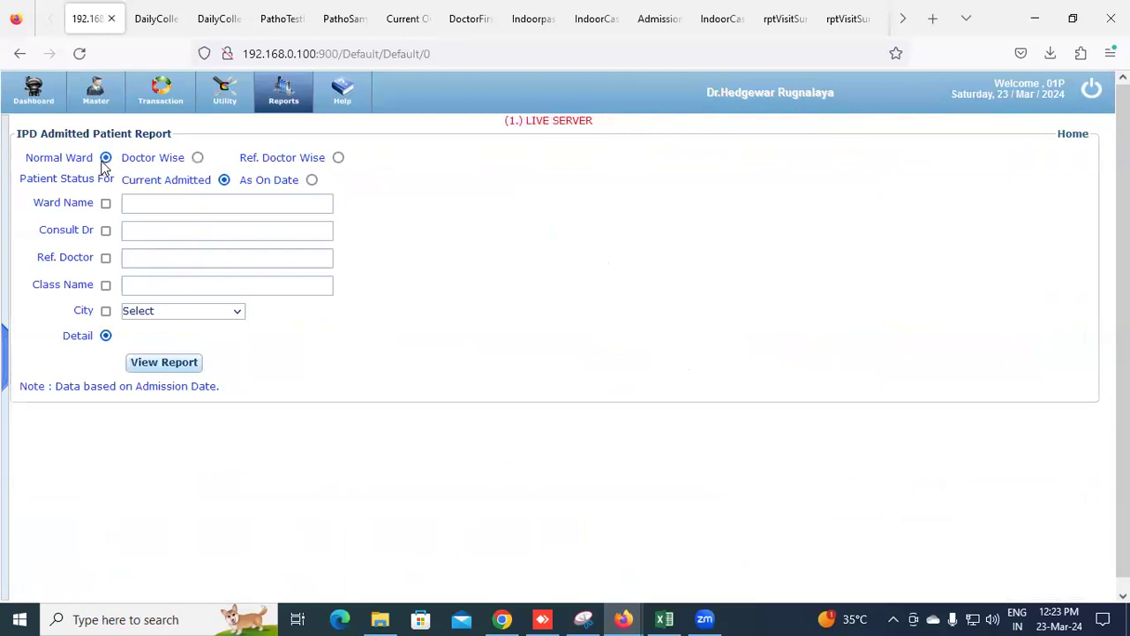
{"action": "left_click", "coordinate": [37, 99]}
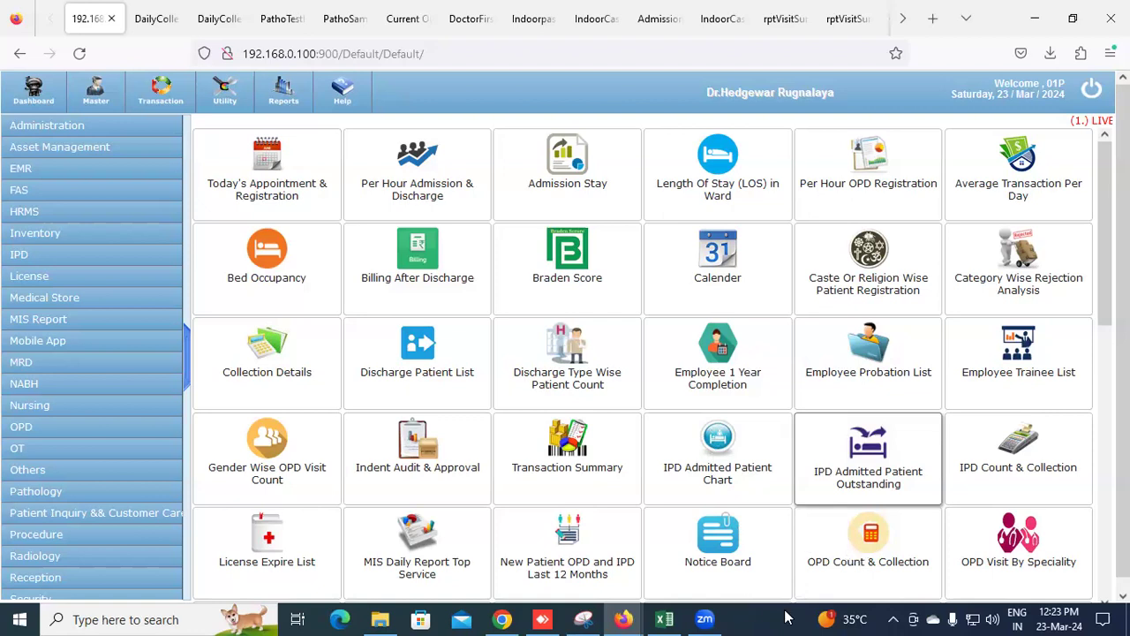
{"action": "left_click", "coordinate": [78, 53]}
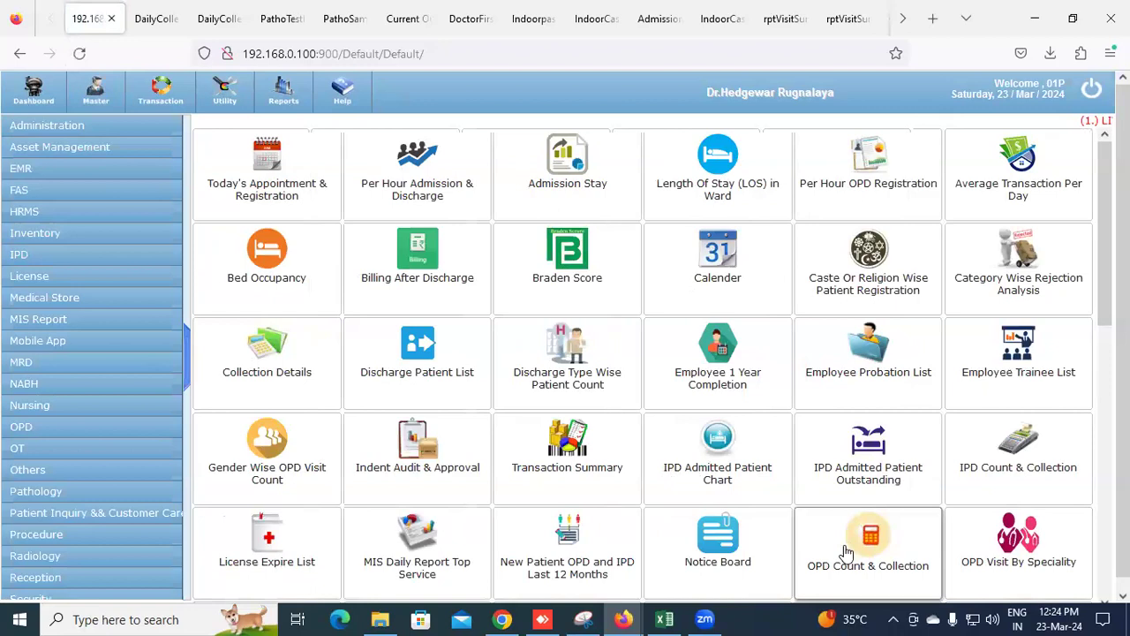
{"action": "left_click", "coordinate": [846, 551]}
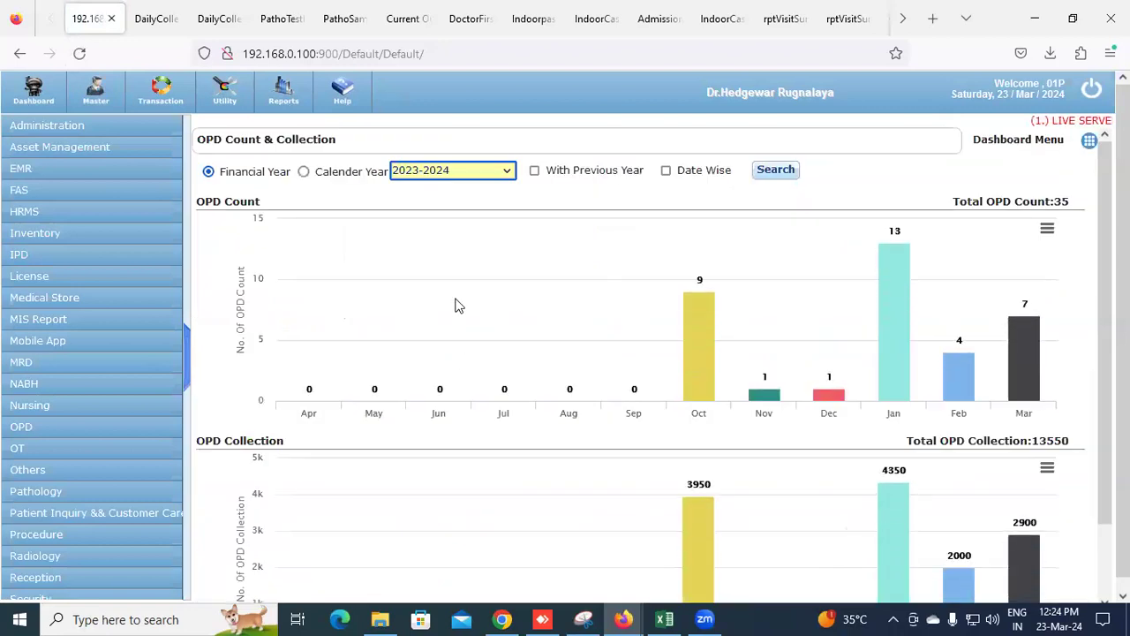
{"action": "left_click", "coordinate": [303, 172]}
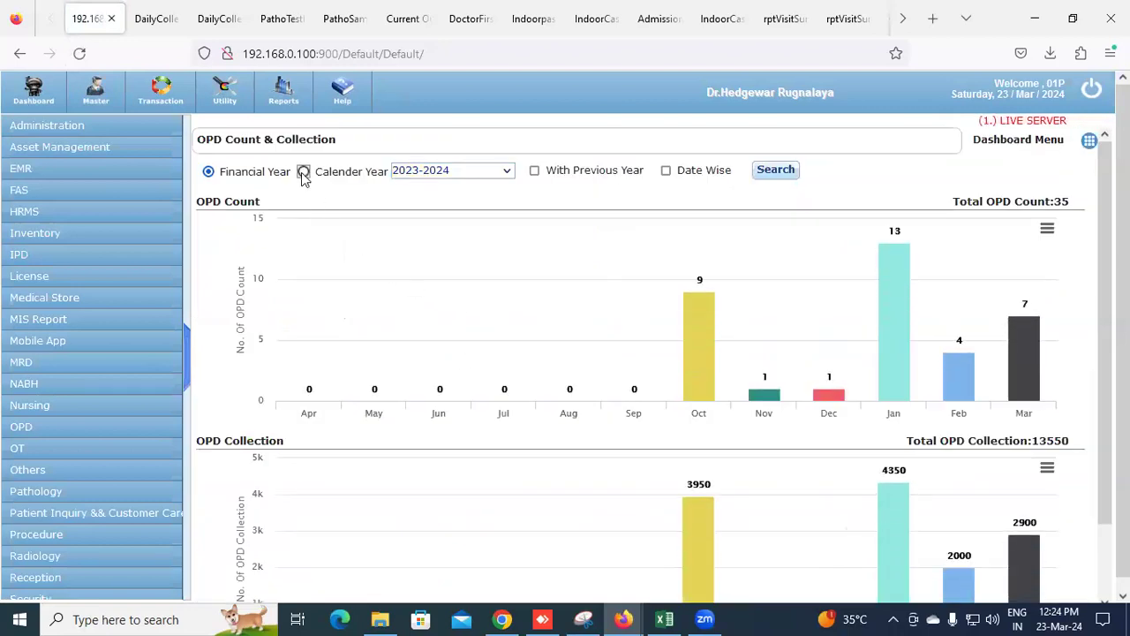
{"action": "left_click", "coordinate": [53, 99]}
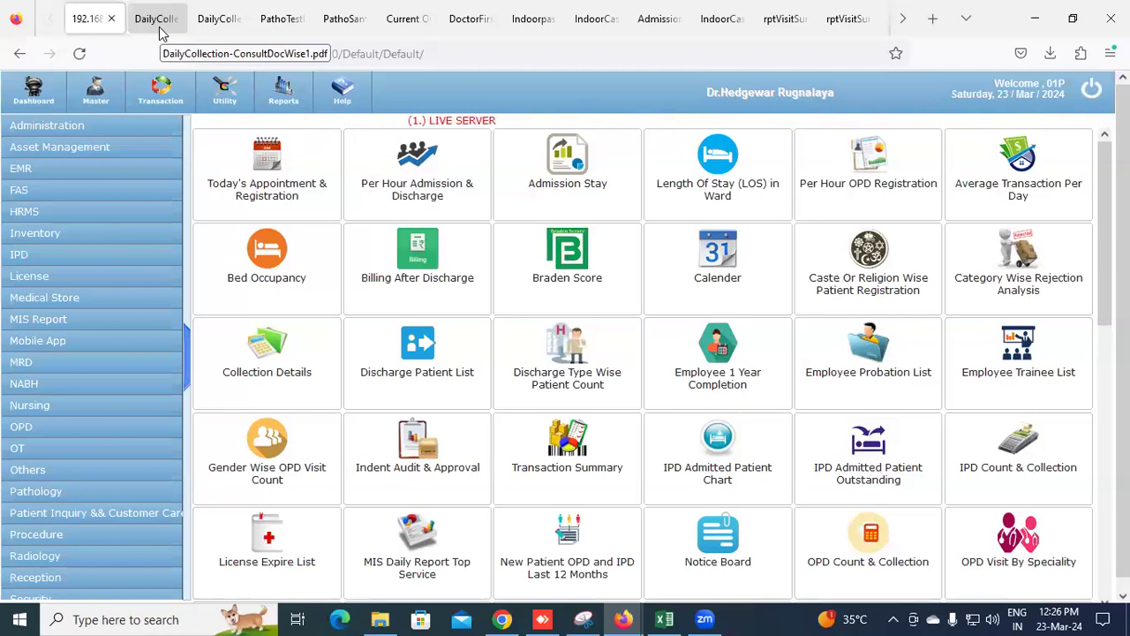
{"action": "scroll", "coordinate": [790, 445], "scroll_direction": "down", "scroll_amount": 4}
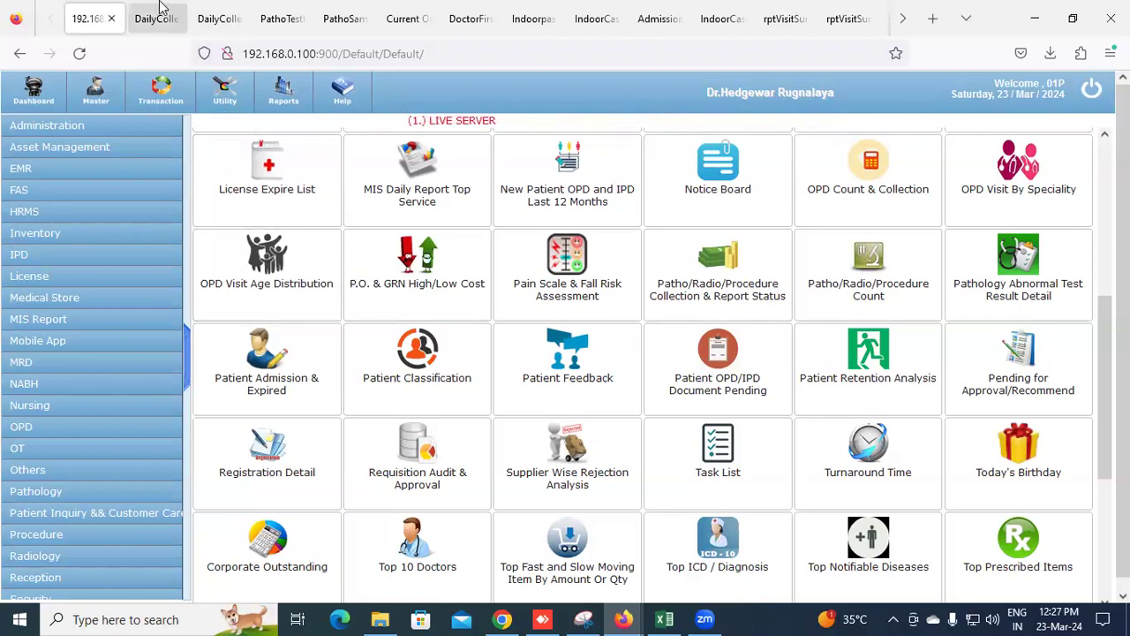
{"action": "left_click", "coordinate": [149, 10]}
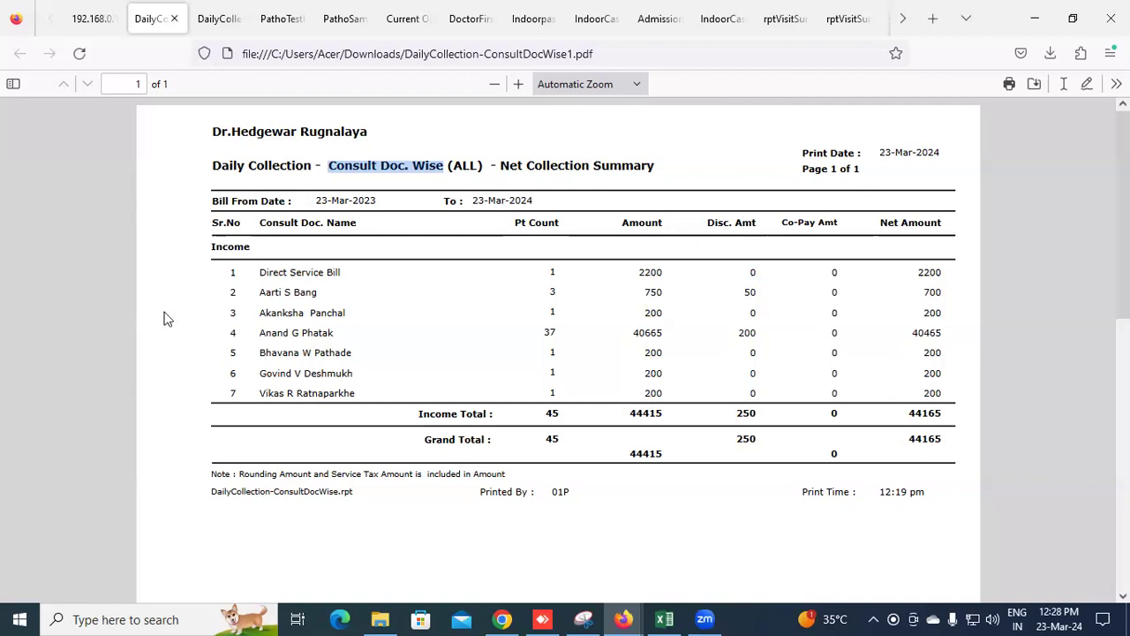
{"action": "left_click", "coordinate": [502, 618]}
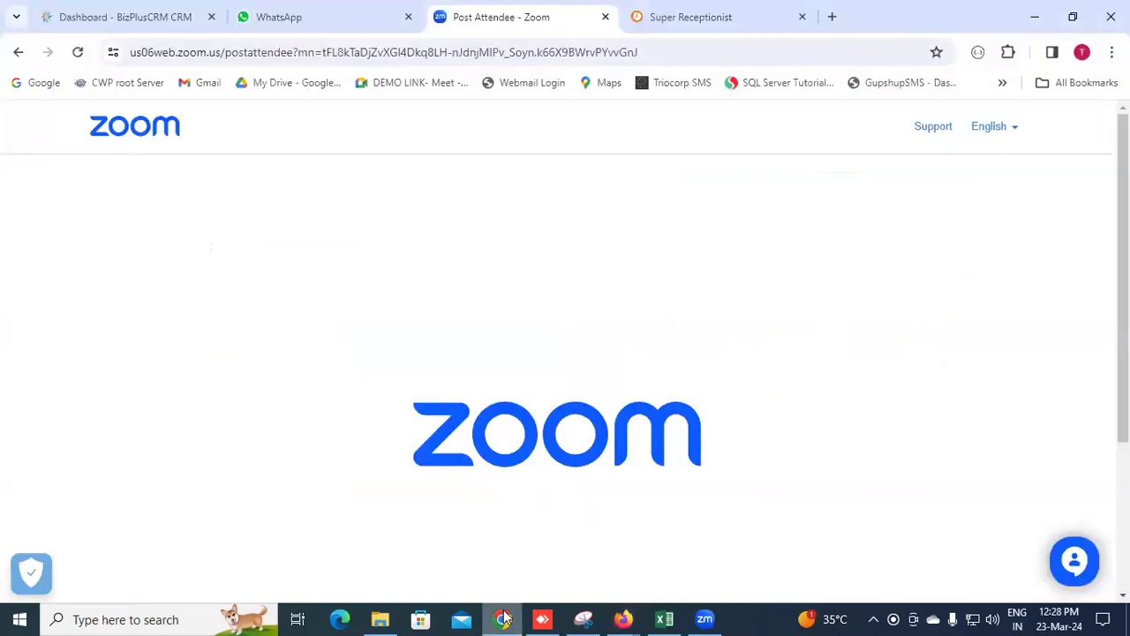
{"action": "left_click", "coordinate": [502, 619]}
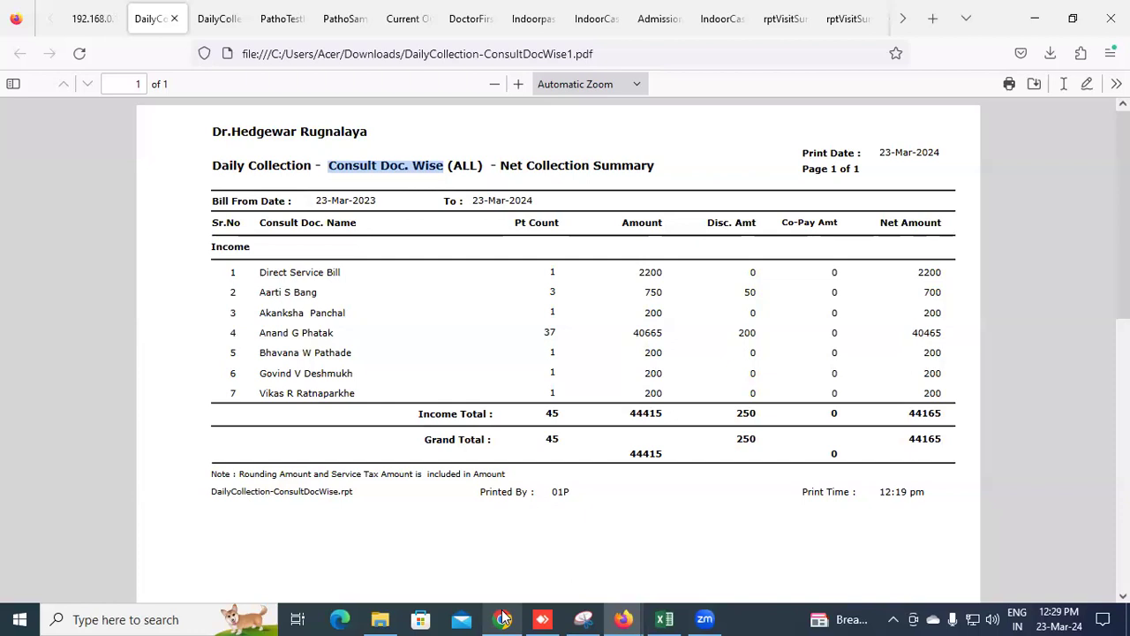
{"action": "left_click", "coordinate": [96, 24]}
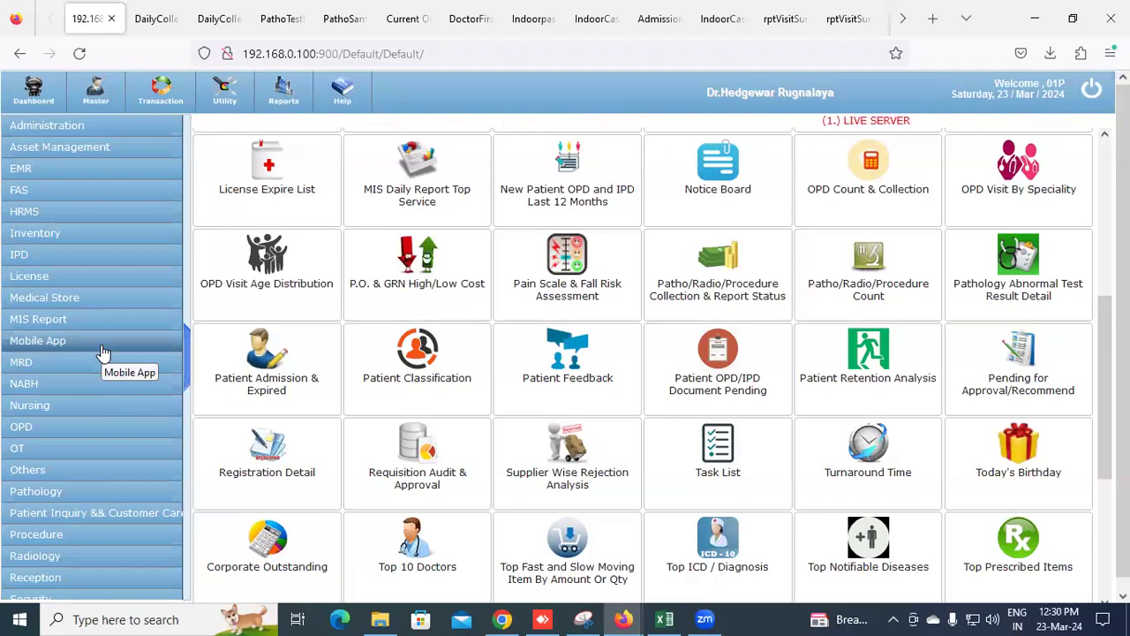
Reload the hospital system's dashboard with the Dashboard toolbar button
{"action": "left_click", "coordinate": [7, 104]}
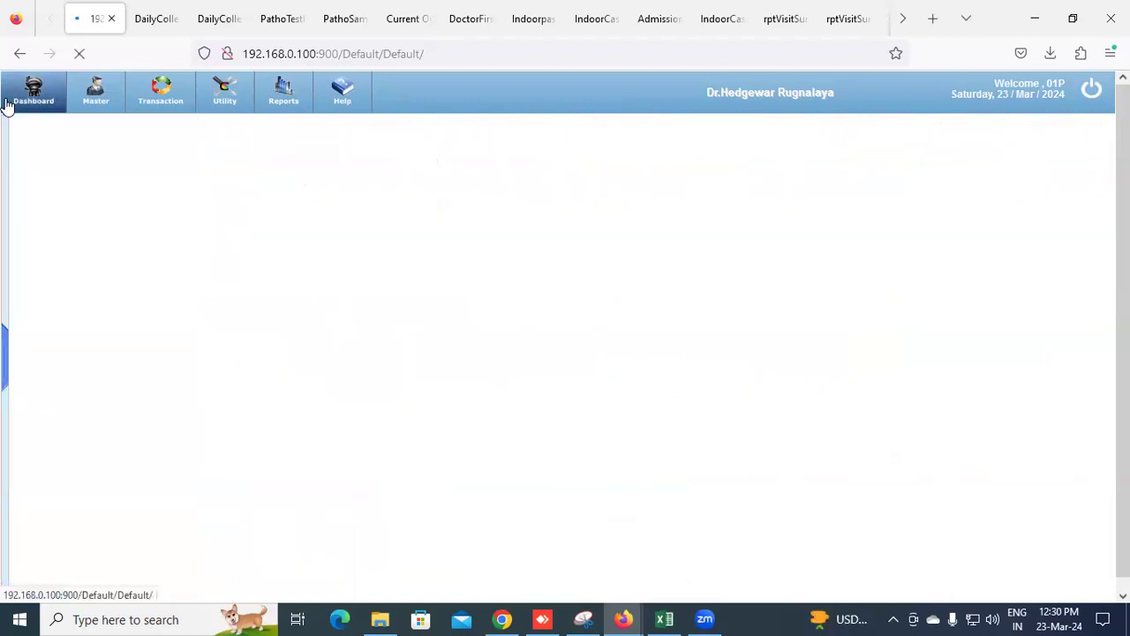